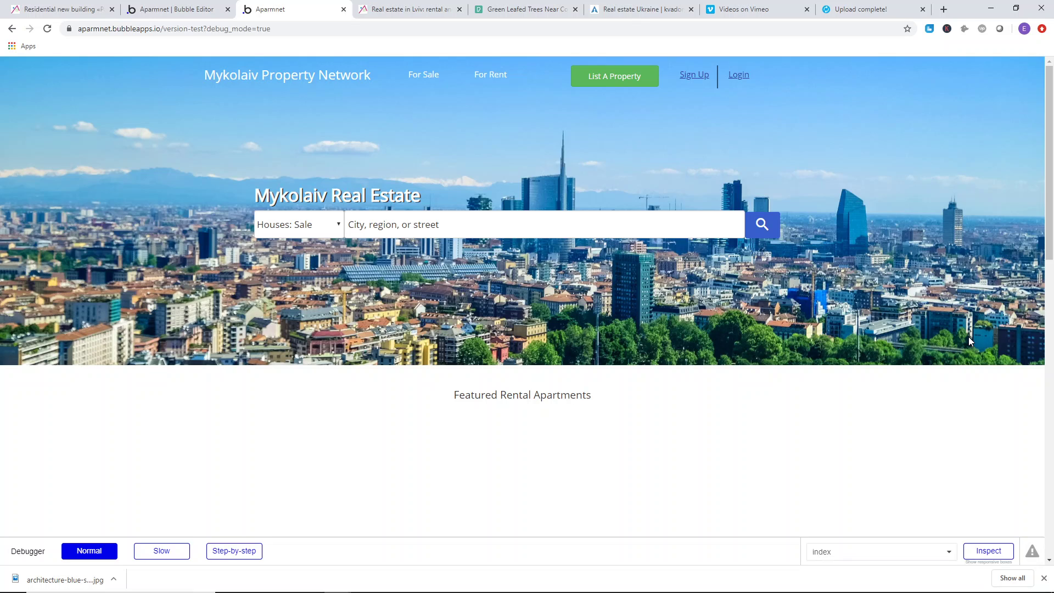
- Switch to the Bubble editor and review the index page's layout from the header down to the footer
click(532, 235)
click(191, 5)
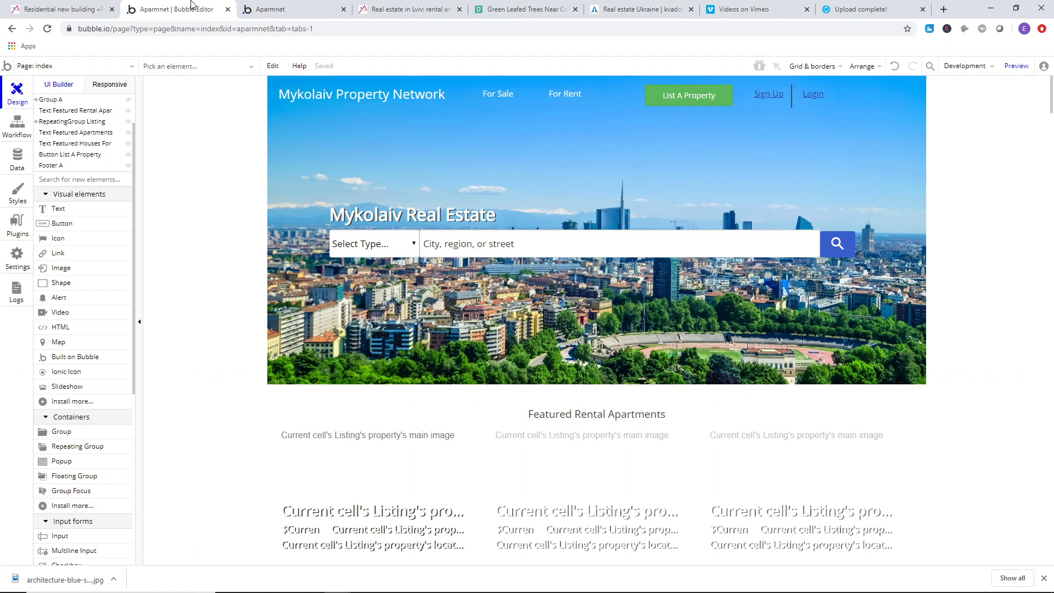
scroll(446, 188, down, 15)
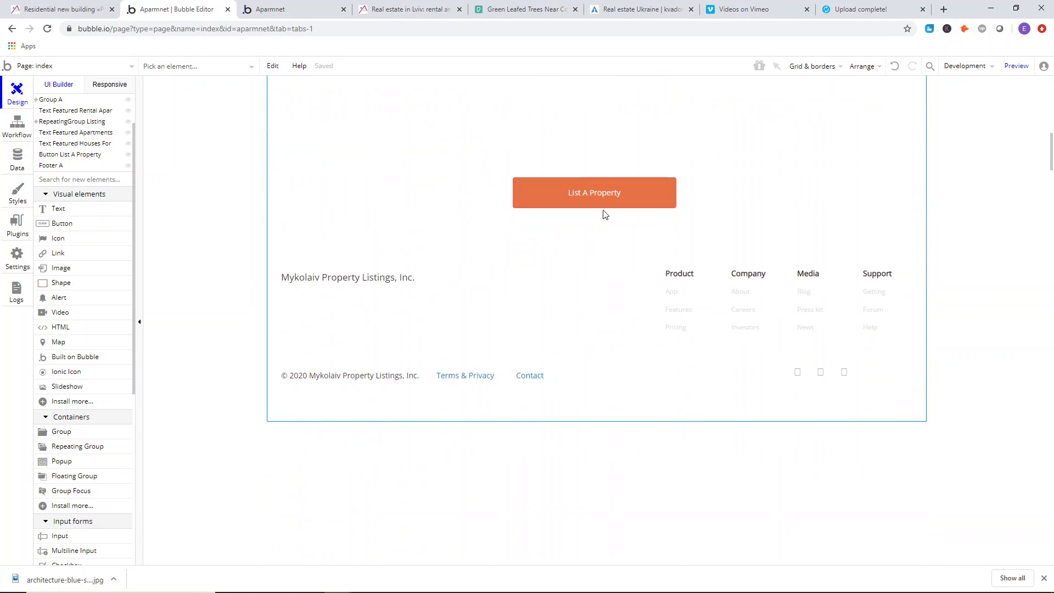
scroll(543, 196, up, 8)
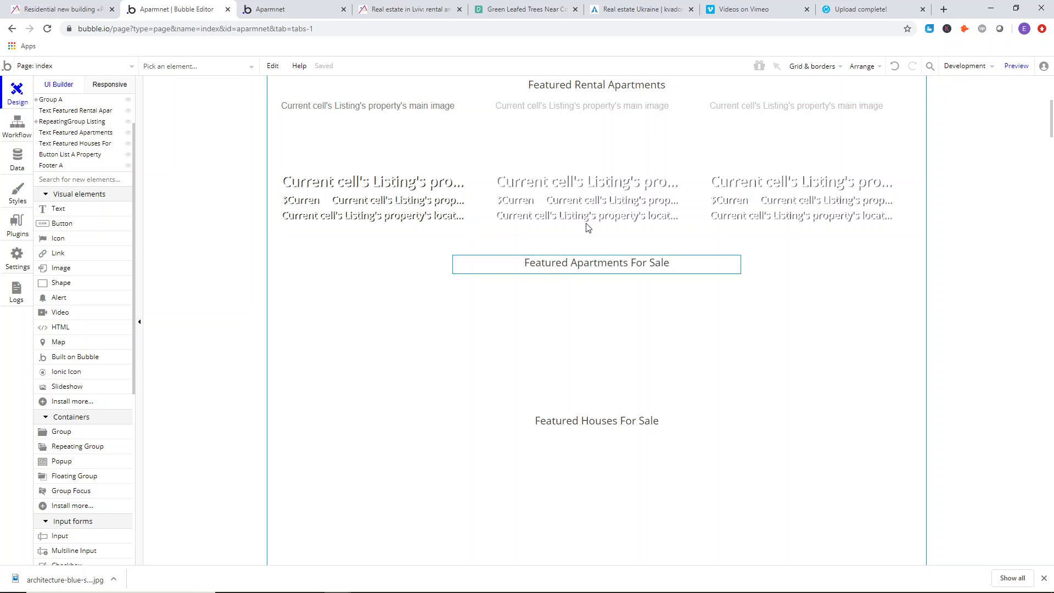
scroll(554, 165, up, 6)
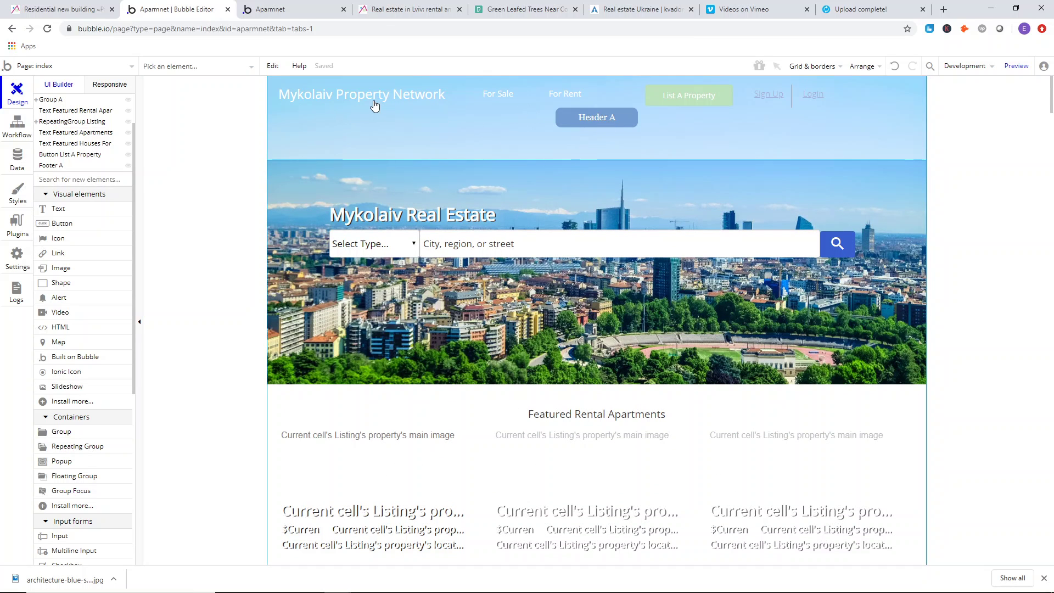
scroll(504, 206, down, 14)
scroll(504, 206, down, 5)
scroll(483, 261, up, 12)
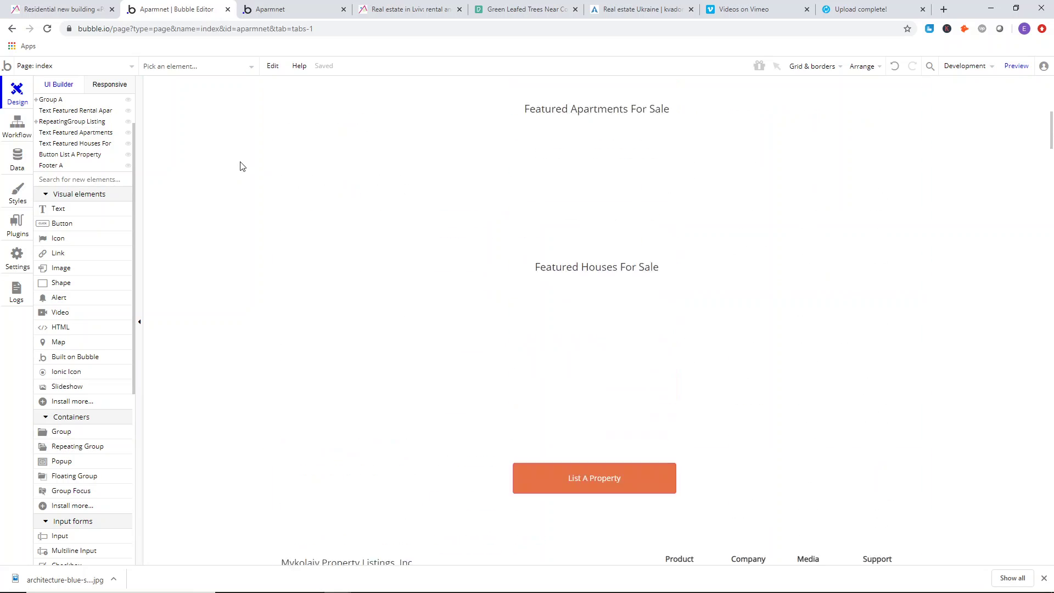
- Examine the hero area and the listing sections on the Lviv real estate reference home page
click(290, 9)
click(420, 7)
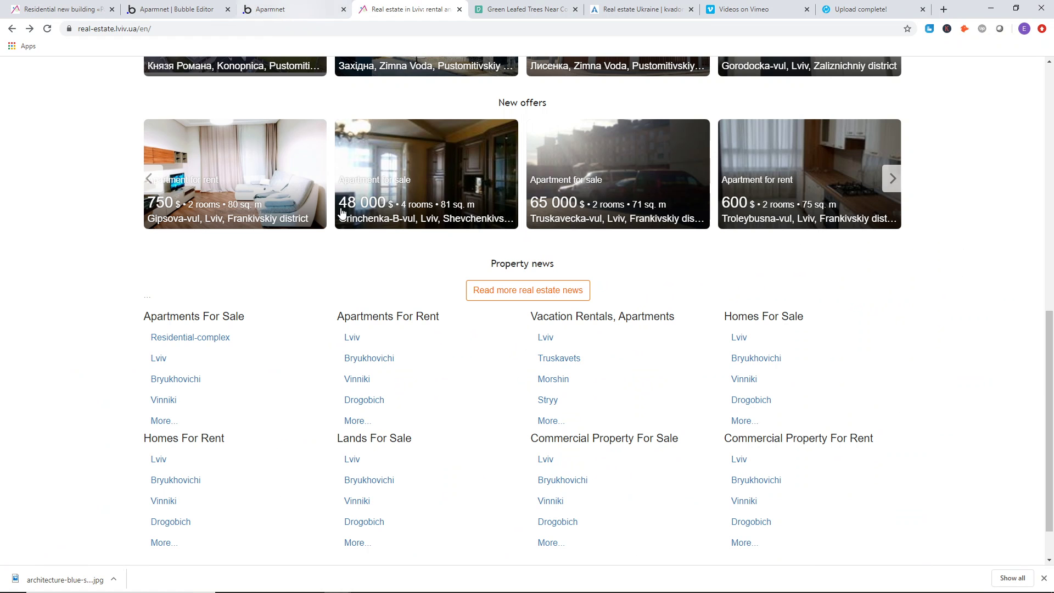
scroll(367, 179, up, 15)
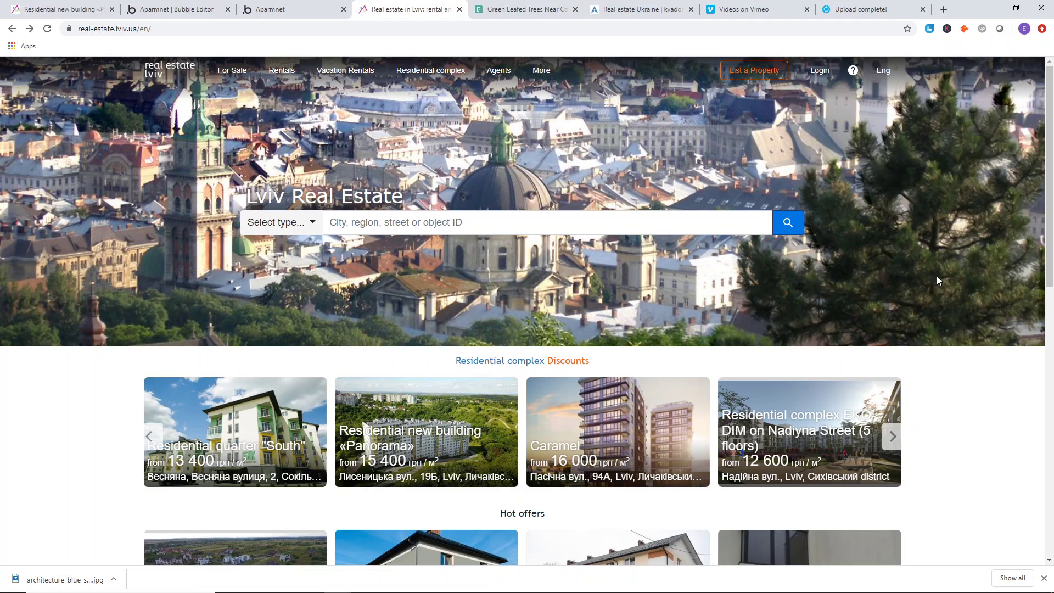
scroll(254, 181, down, 6)
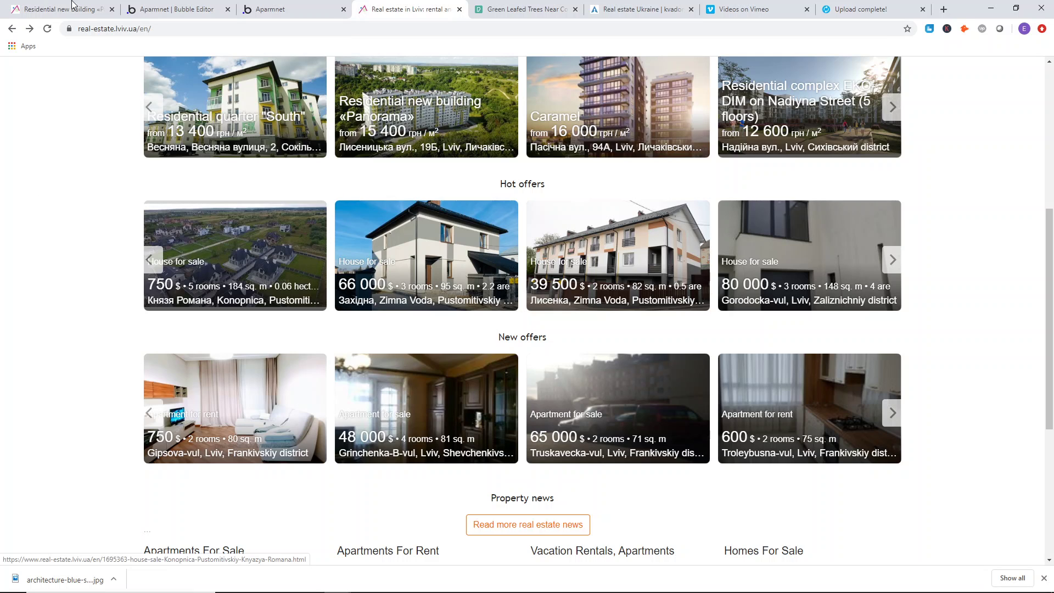
- Review the header, search area and featured listing sections in the Aparmnet preview
click(285, 9)
scroll(345, 154, down, 6)
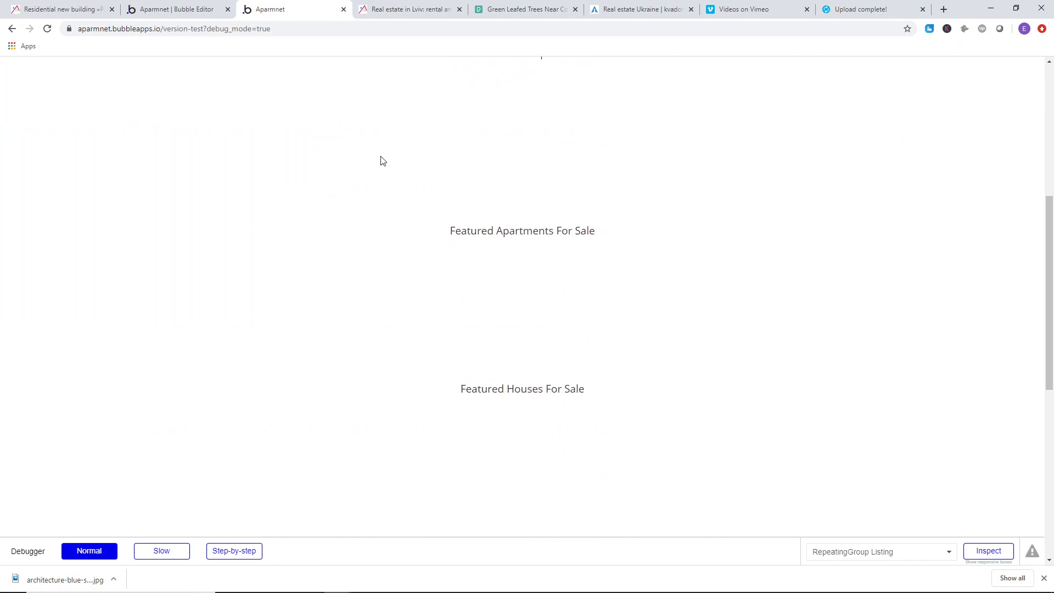
scroll(360, 276, up, 4)
scroll(729, 259, down, 1)
scroll(423, 186, up, 3)
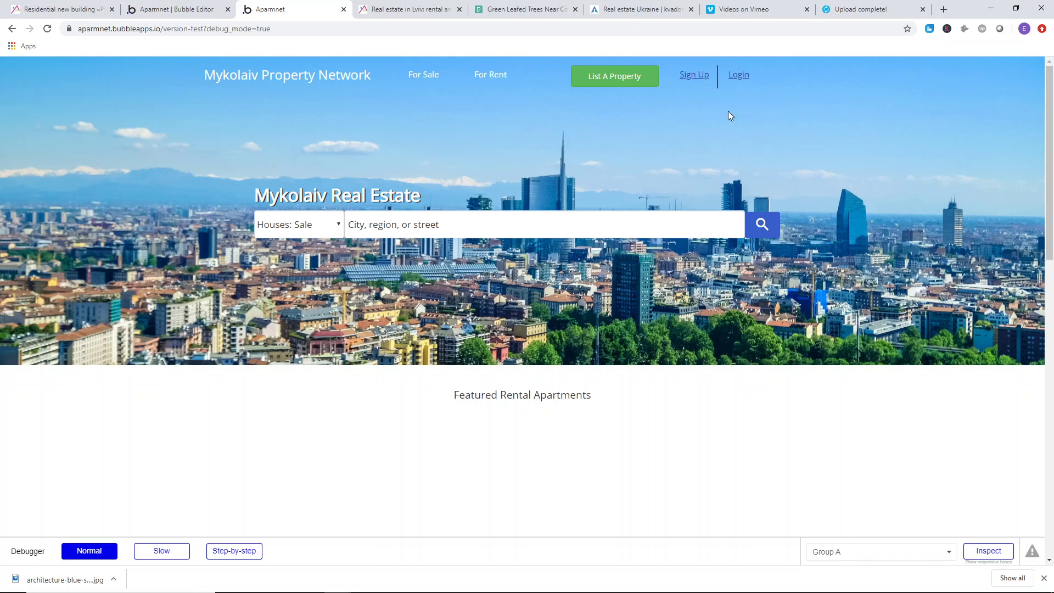
- Open the "Panorama" building from the Lviv reference site in its own tab and place that tab beside the Aparmnet preview
click(398, 9)
scroll(323, 162, up, 4)
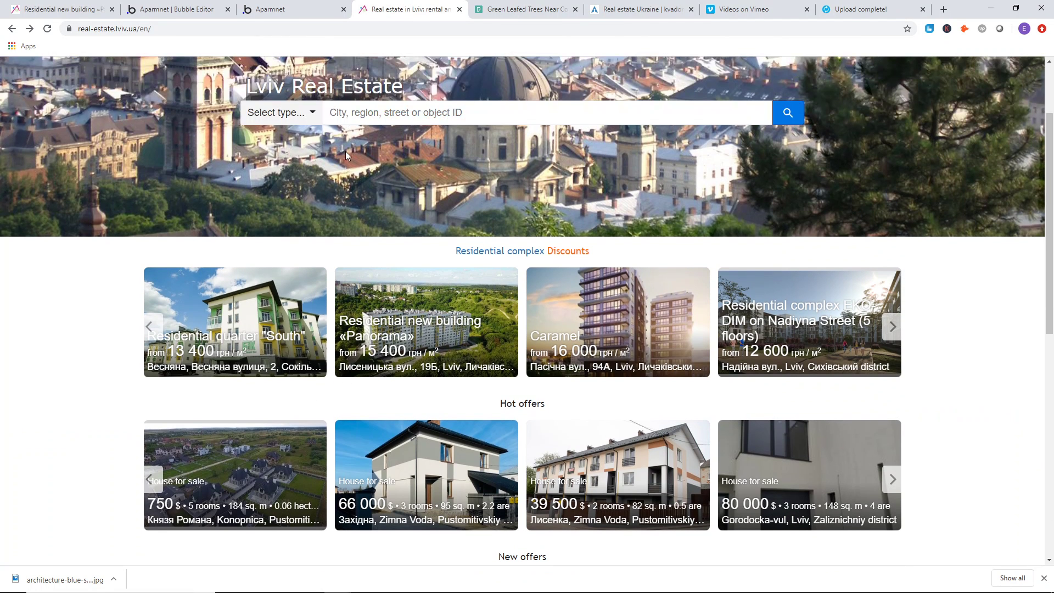
click(387, 299)
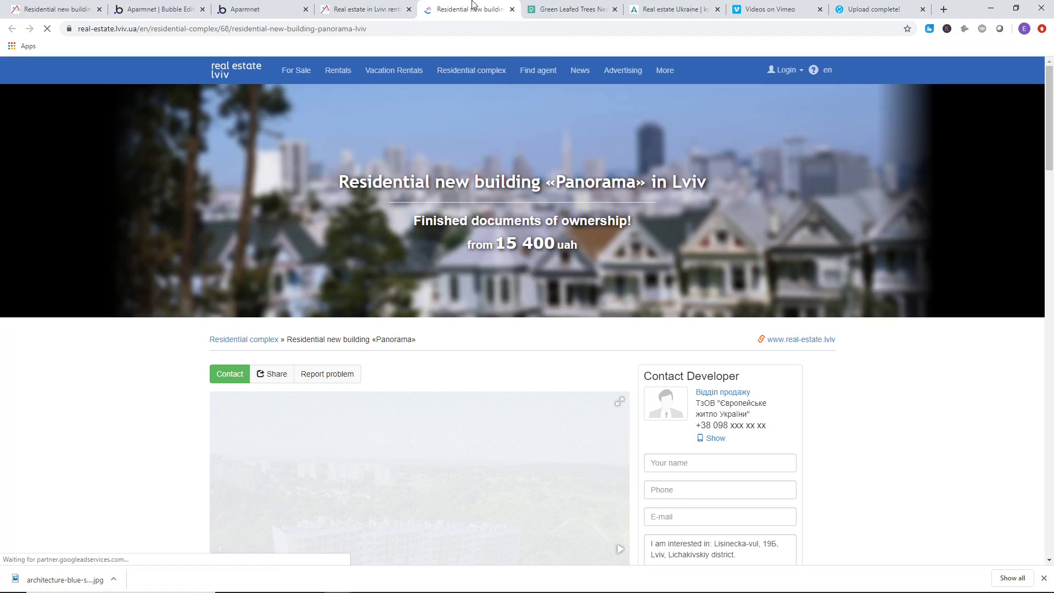
drag(472, 5, 368, 7)
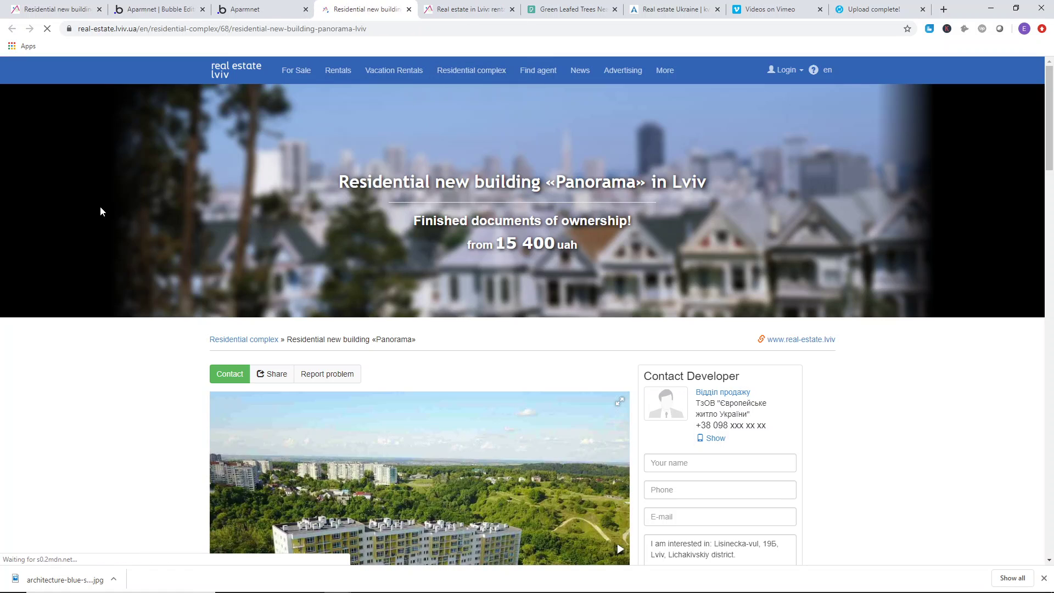
- Examine the Panorama listing page's banner, contact form and Residential complex navigation, comparing it with the reference home page
scroll(148, 212, down, 2)
scroll(148, 213, up, 2)
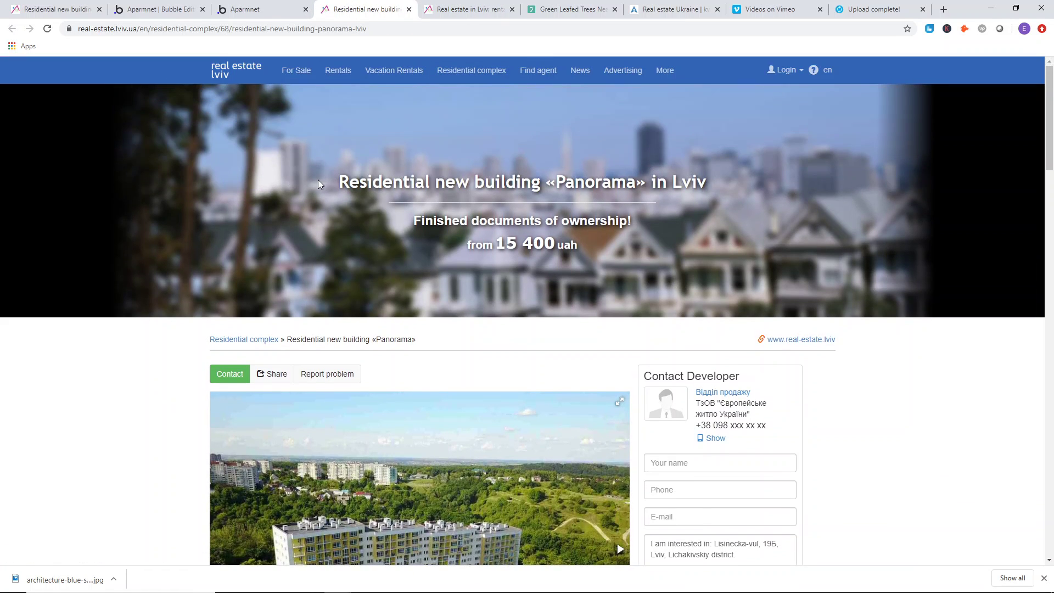
scroll(433, 167, down, 4)
scroll(432, 167, up, 4)
click(492, 71)
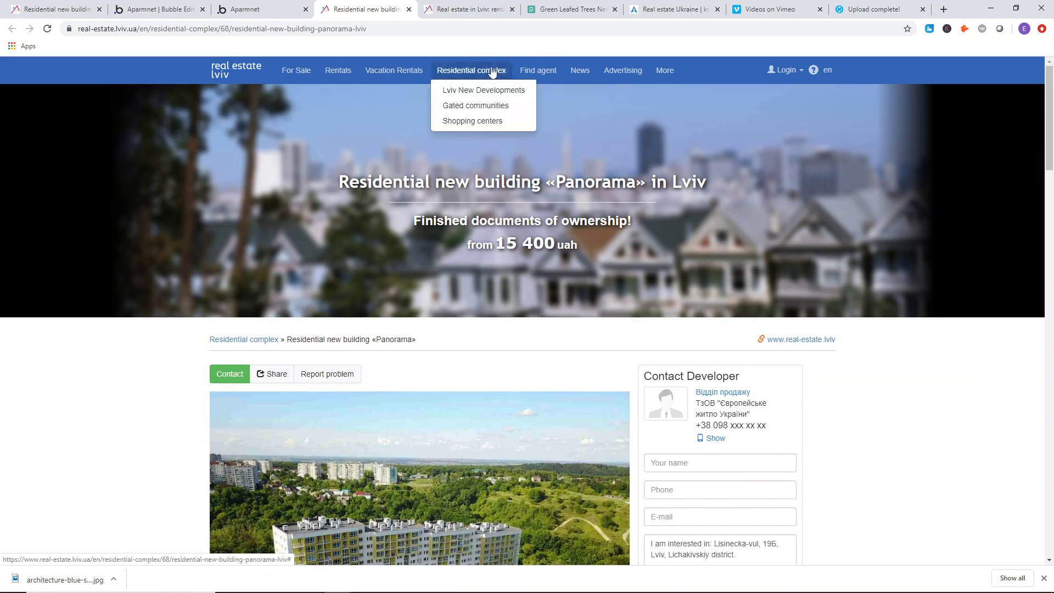
click(258, 9)
click(469, 10)
click(342, 12)
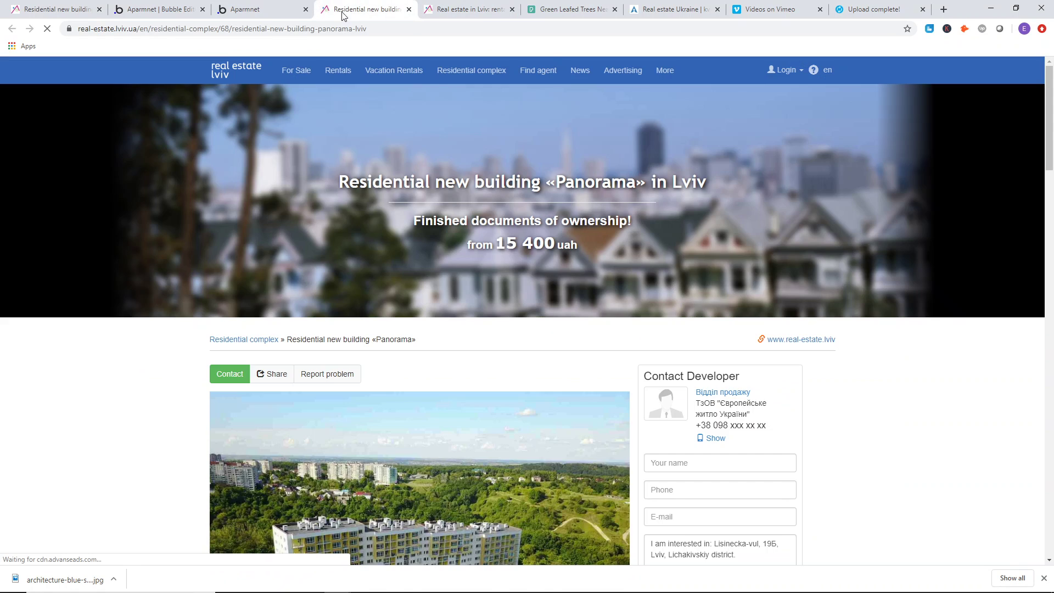
- Open the "Caramel" complex from the reference home page in a new tab and place it beside the Panorama tab
click(469, 10)
scroll(494, 263, down, 2)
right_click(599, 212)
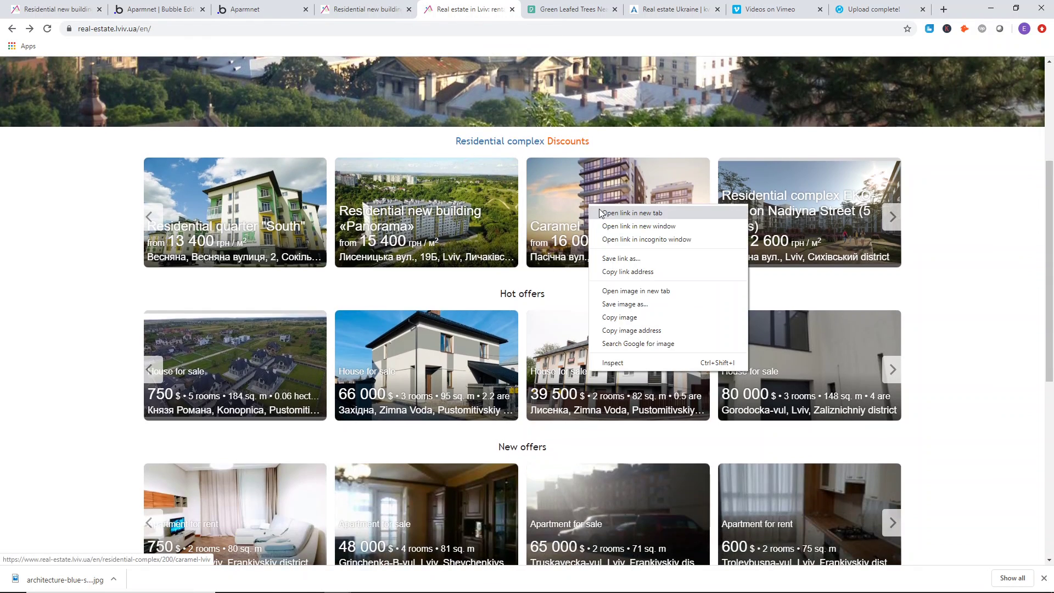
click(600, 212)
drag(507, 9, 409, 6)
click(327, 10)
click(422, 10)
- Compare the navigation bar and title banner of the Caramel listing page with those of the Panorama page
mouse_move(471, 71)
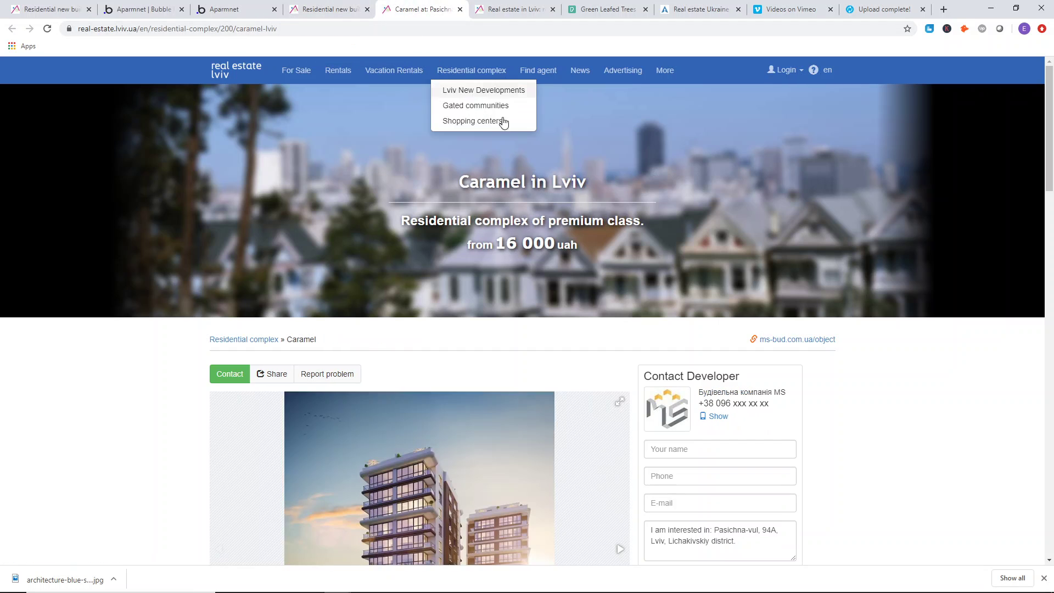
scroll(222, 156, down, 2)
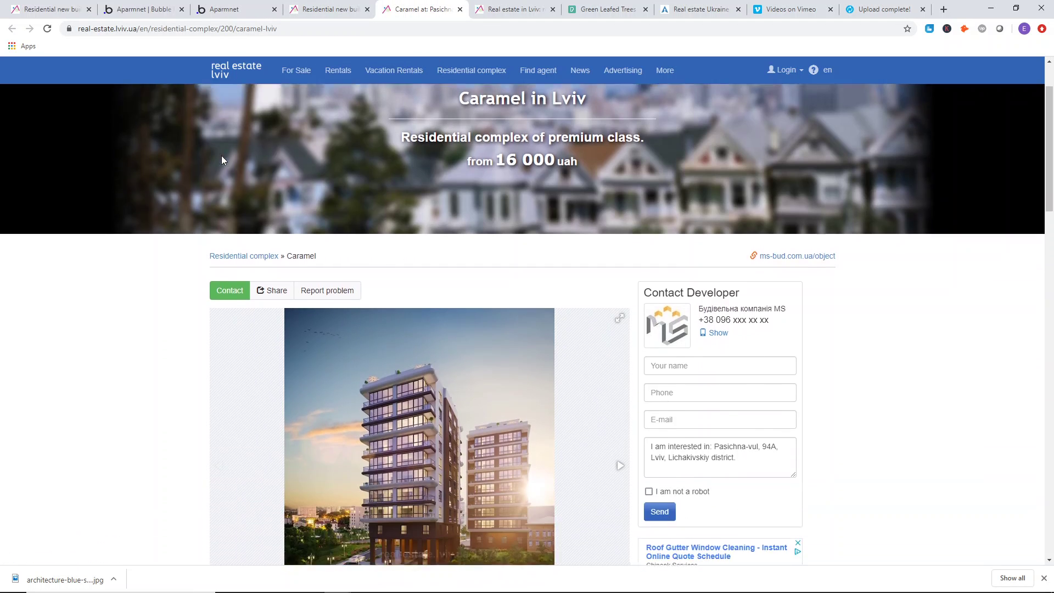
scroll(222, 156, up, 2)
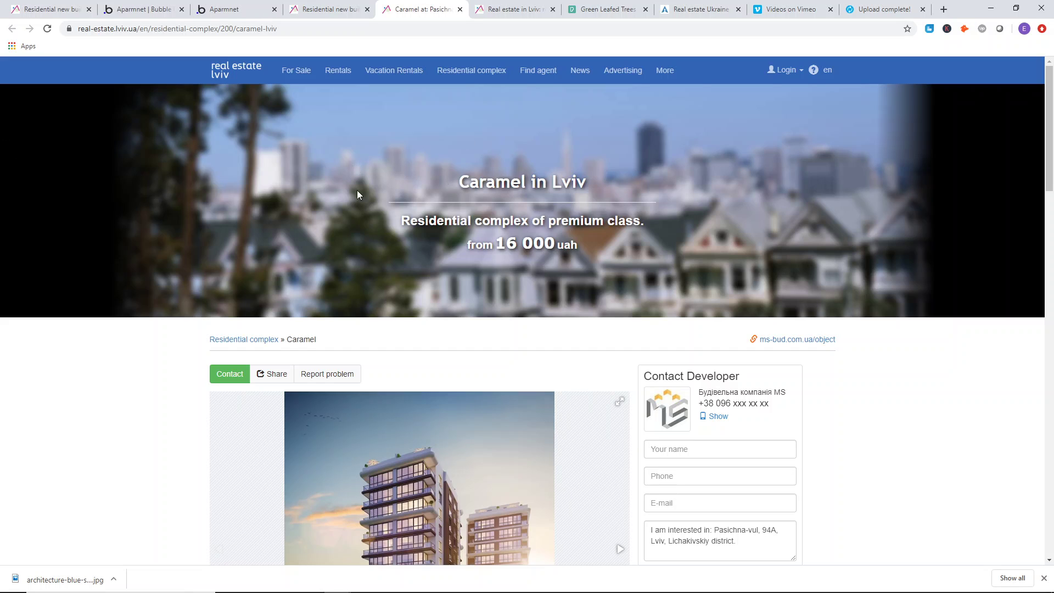
click(328, 9)
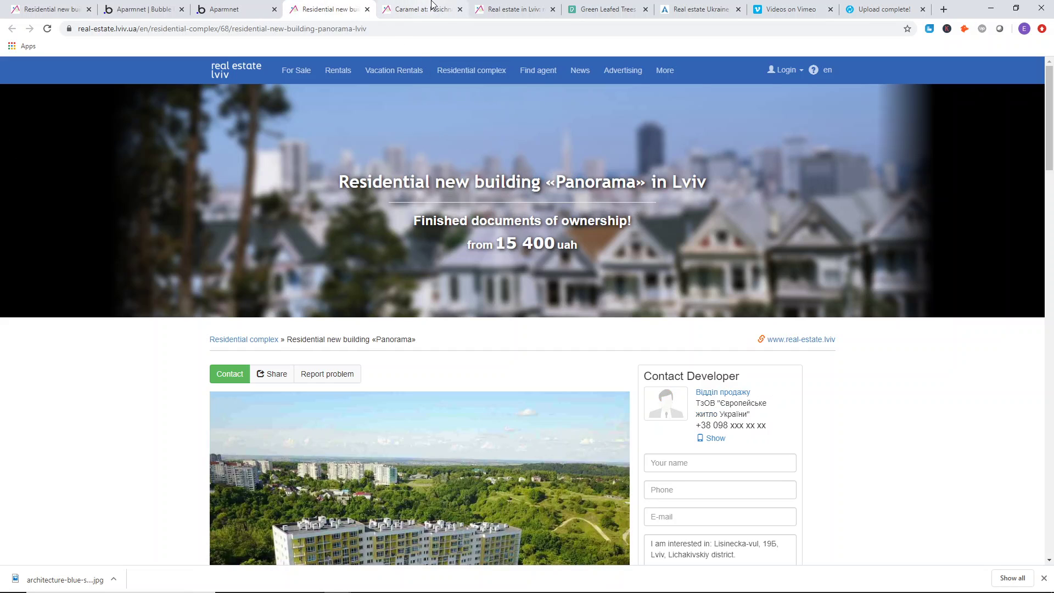
click(433, 5)
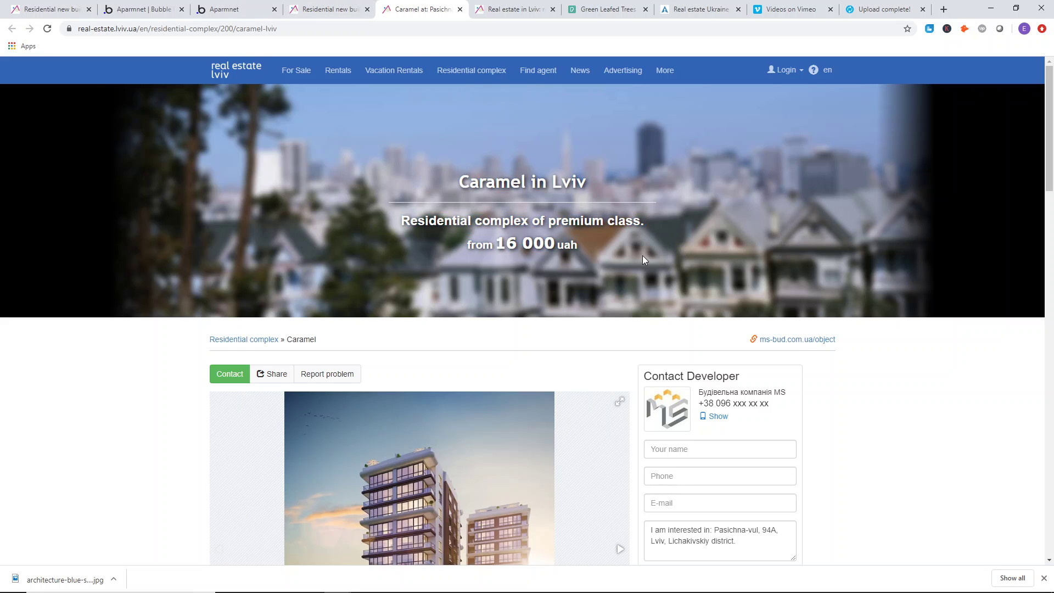
drag(435, 187, 621, 257)
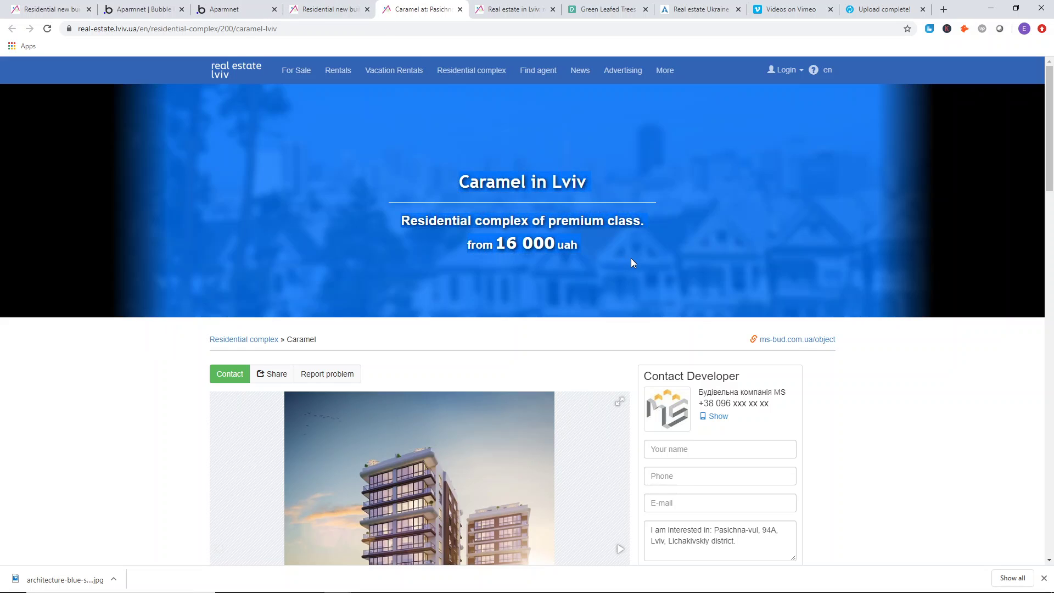
click(35, 345)
scroll(394, 196, down, 6)
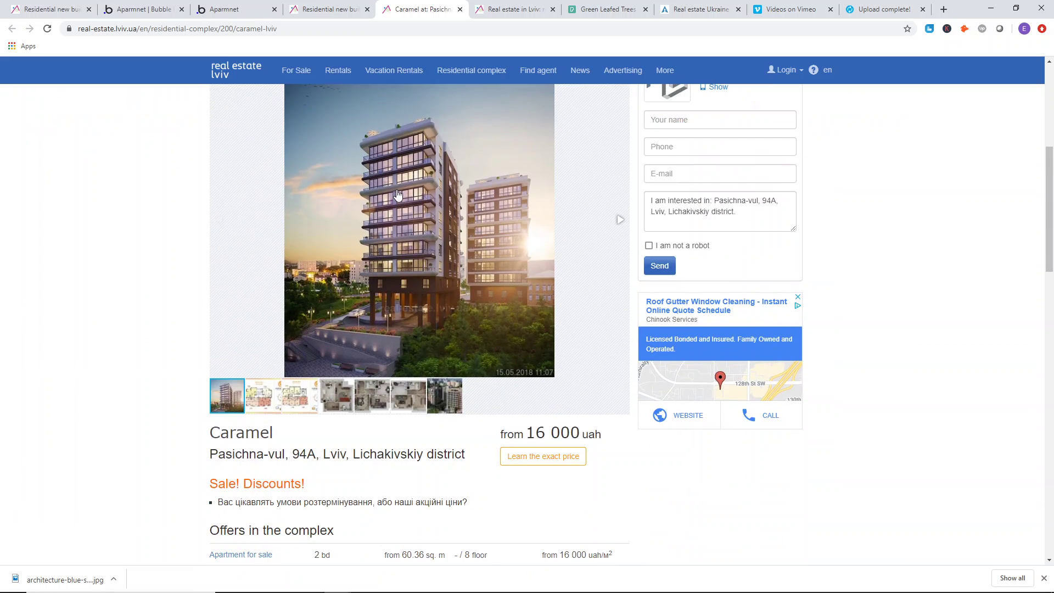
- Browse through the floor plans and images in the Caramel listing's photo gallery
click(620, 222)
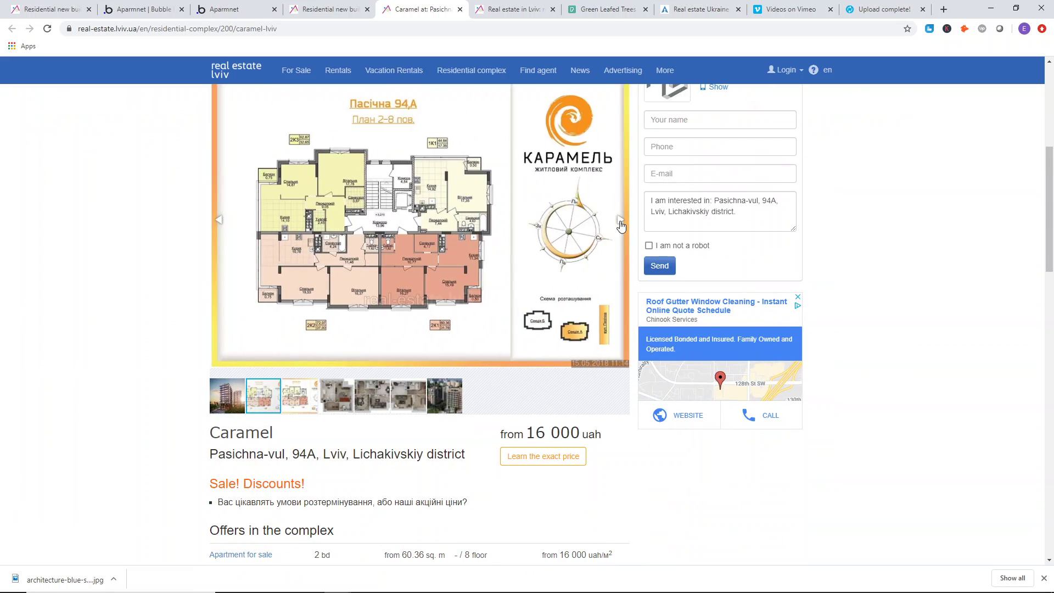
click(620, 225)
scroll(620, 226, up, 1)
click(619, 277)
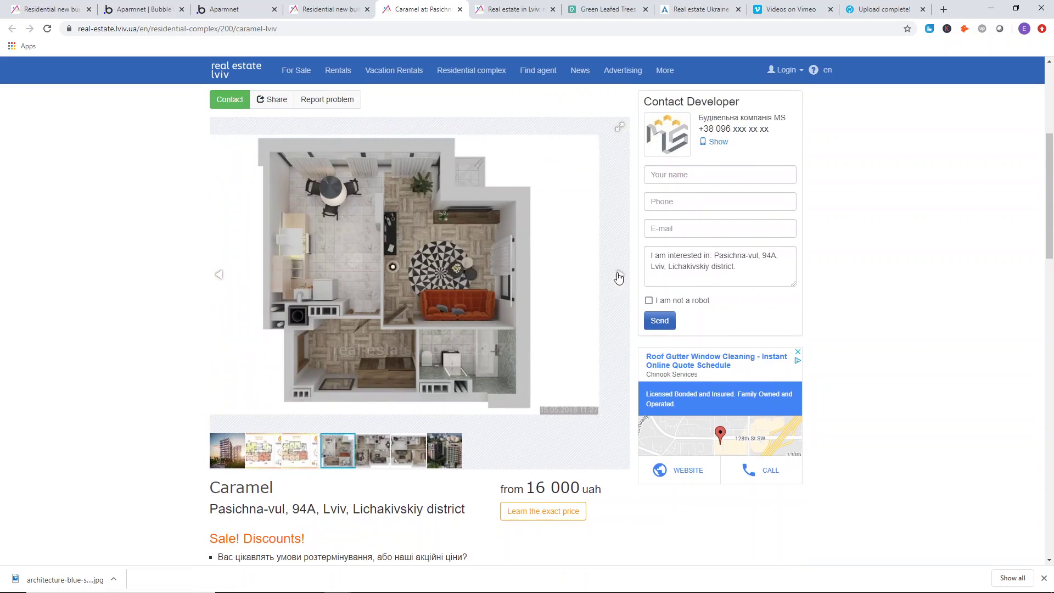
click(619, 277)
click(618, 276)
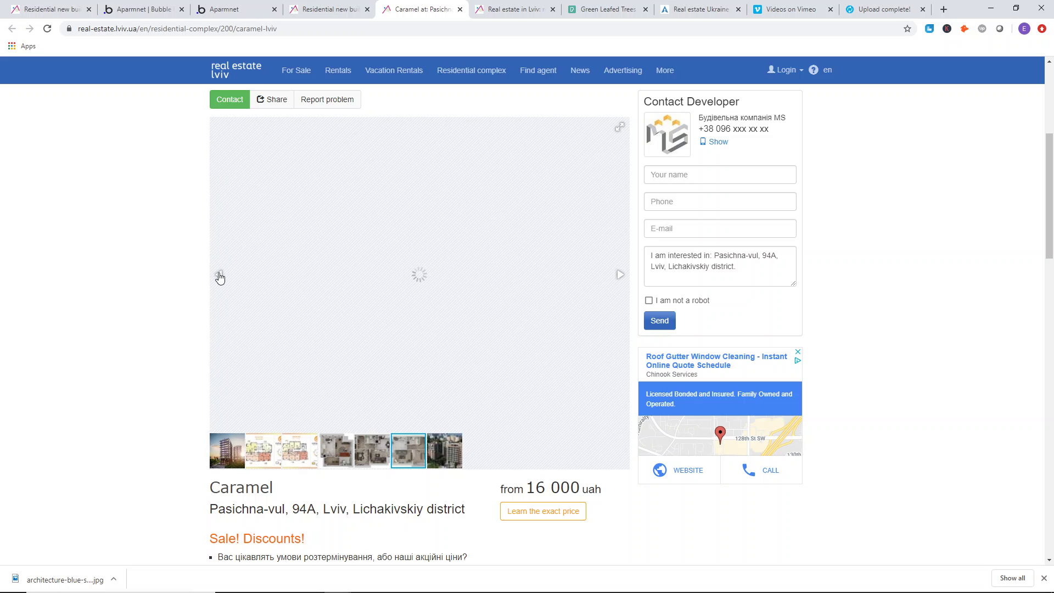
- Examine the Caramel listing's offers, construction details, characteristics, map and footer
scroll(141, 235, down, 5)
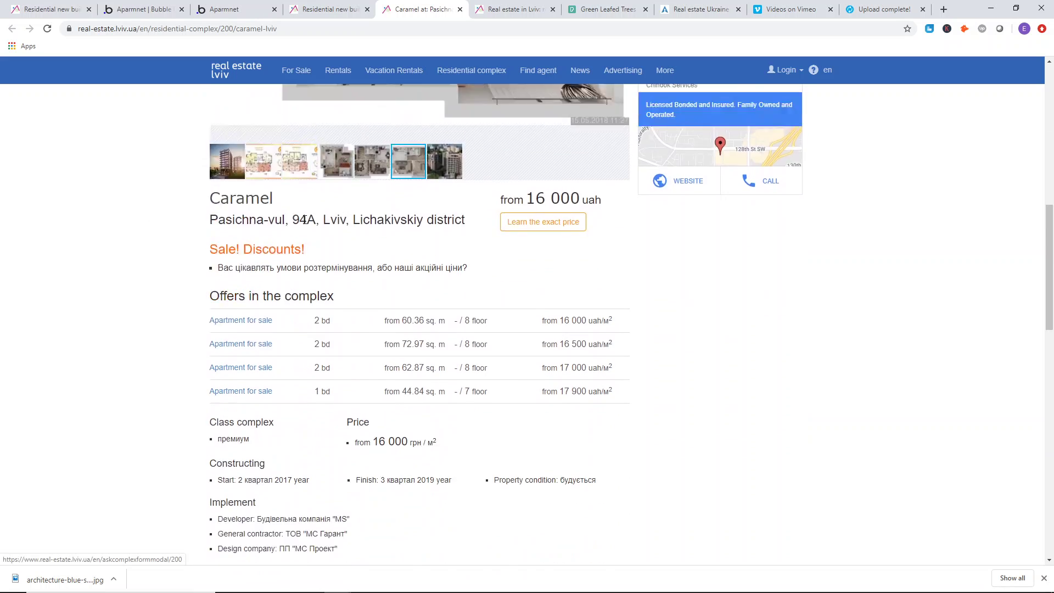
scroll(305, 219, down, 15)
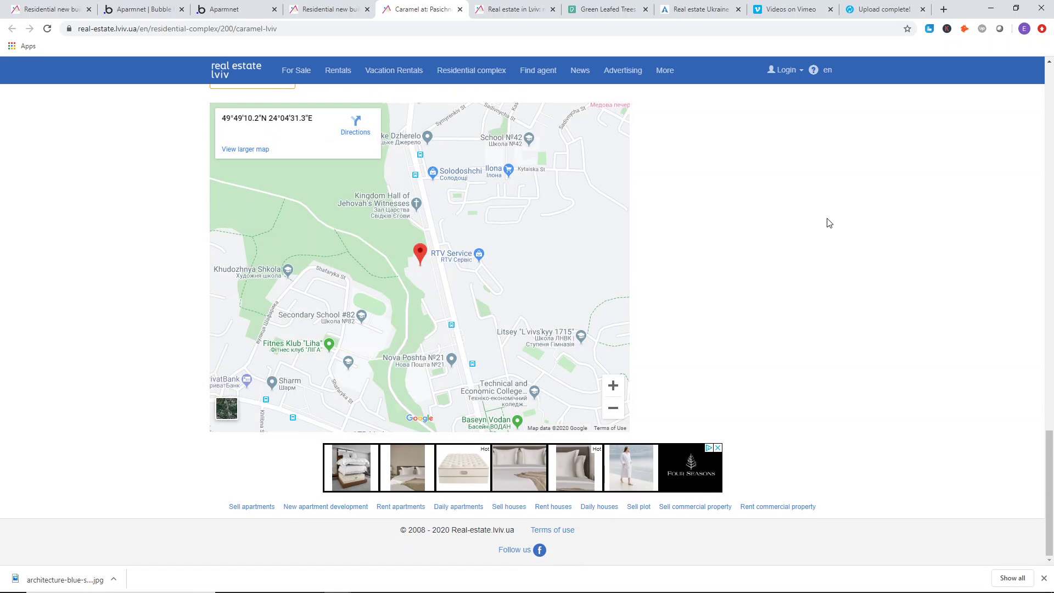
scroll(828, 220, up, 20)
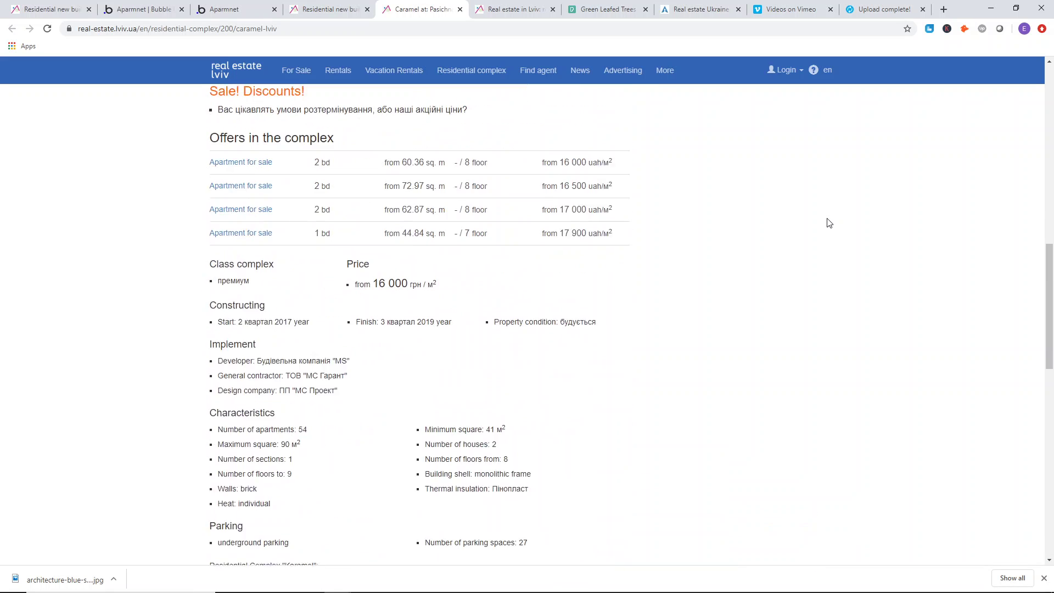
scroll(826, 219, down, 5)
- Return to the Aparmnet Bubble editor and start adding a new page
click(319, 8)
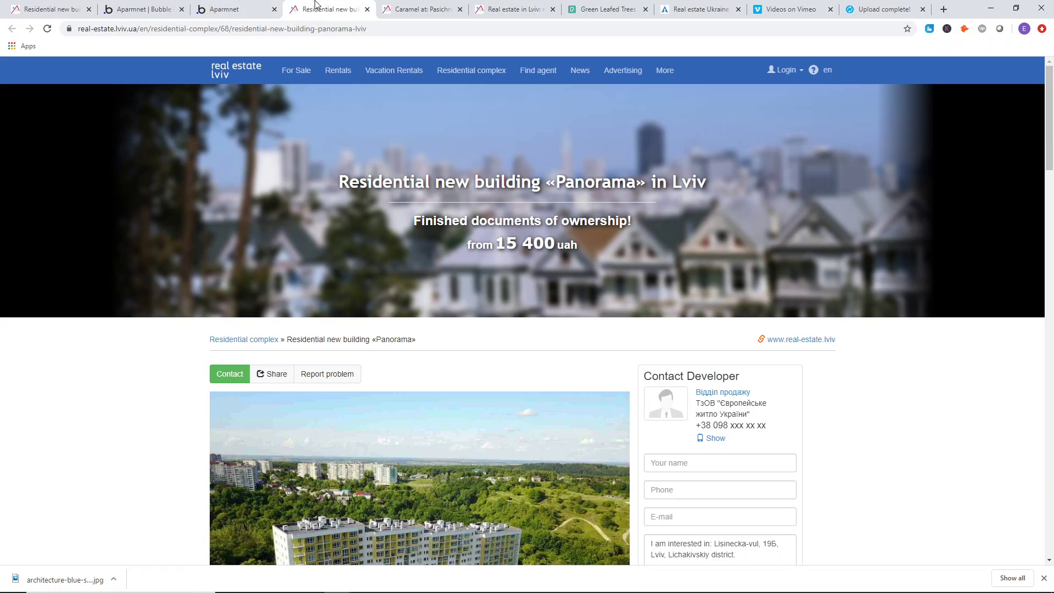
click(244, 16)
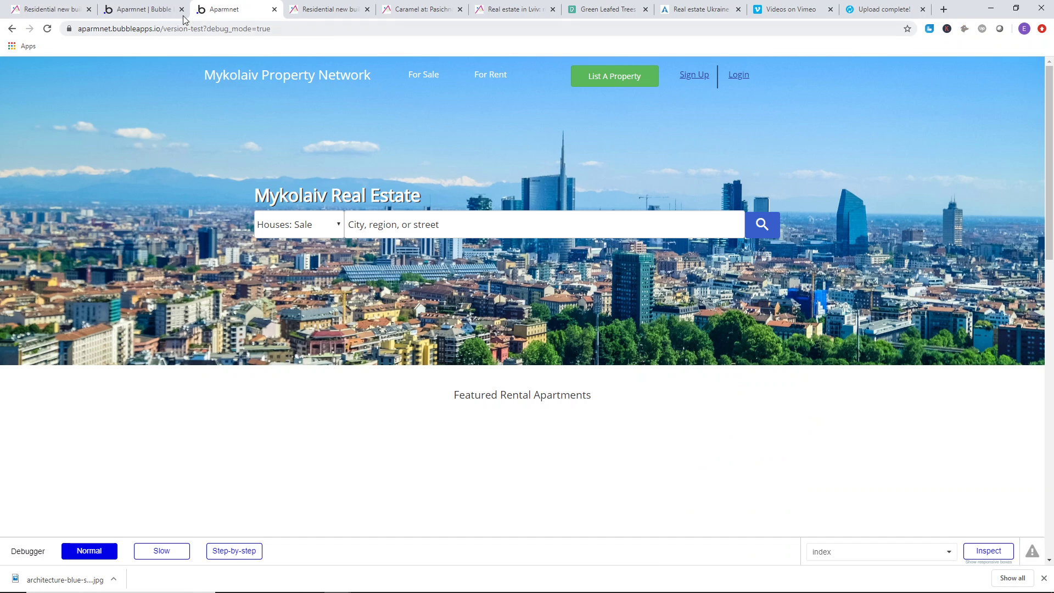
click(153, 5)
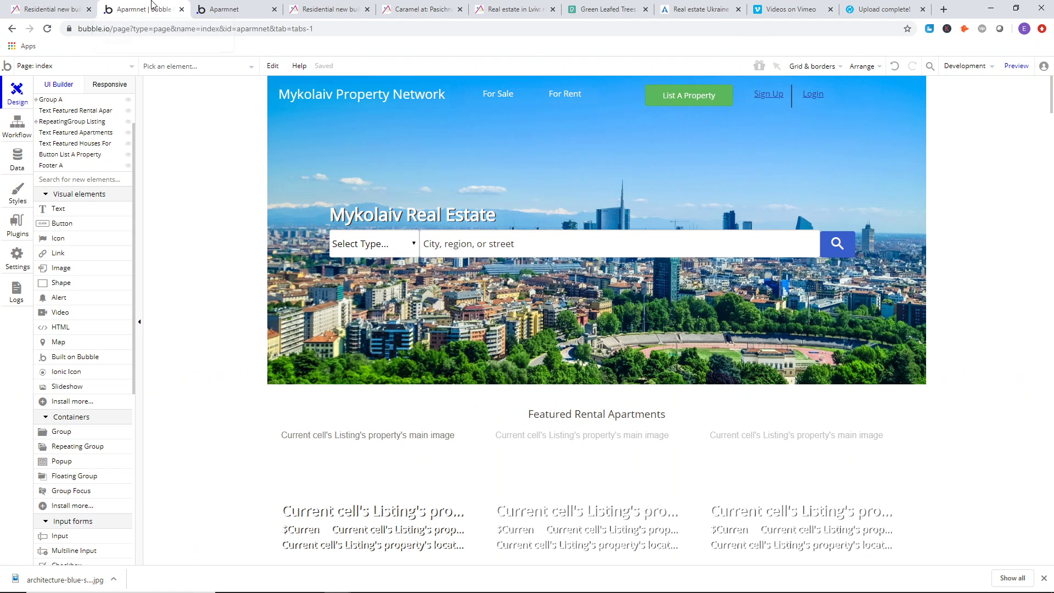
click(96, 68)
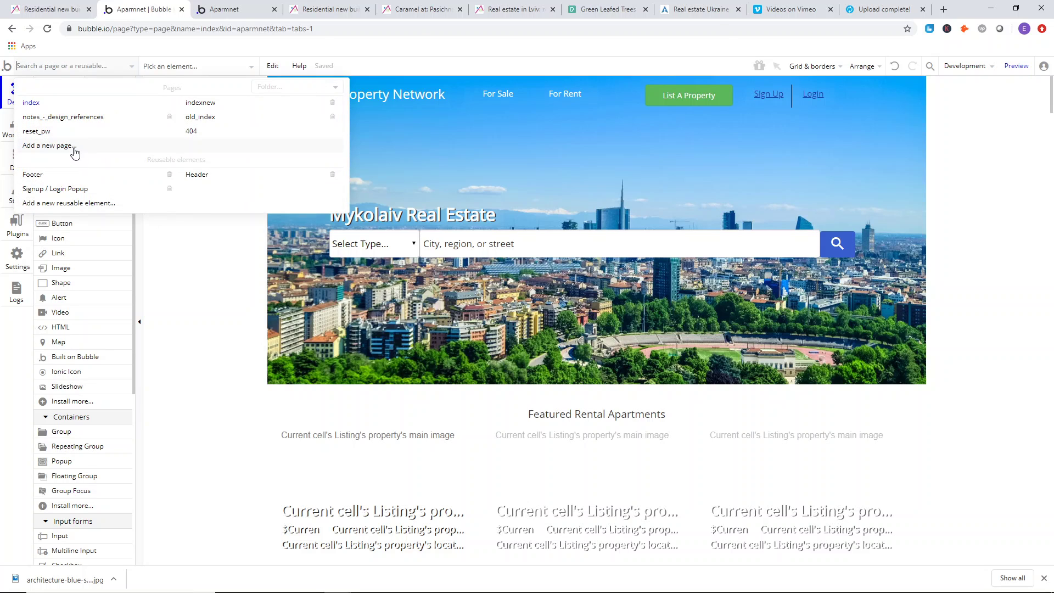
click(74, 148)
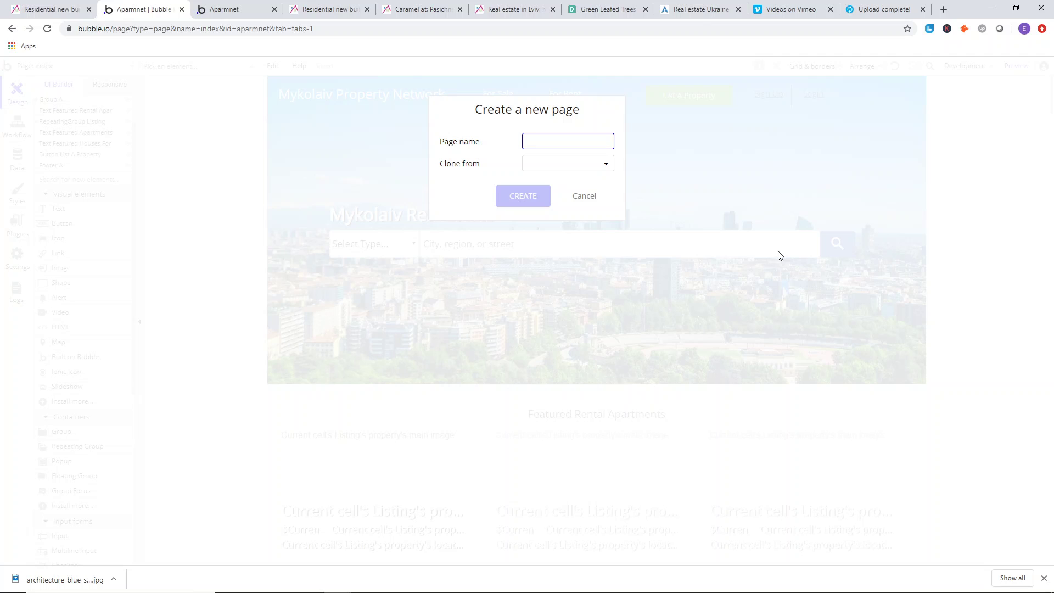
- Check how the Panorama reference listing's web address is structured before naming the new page
click(327, 9)
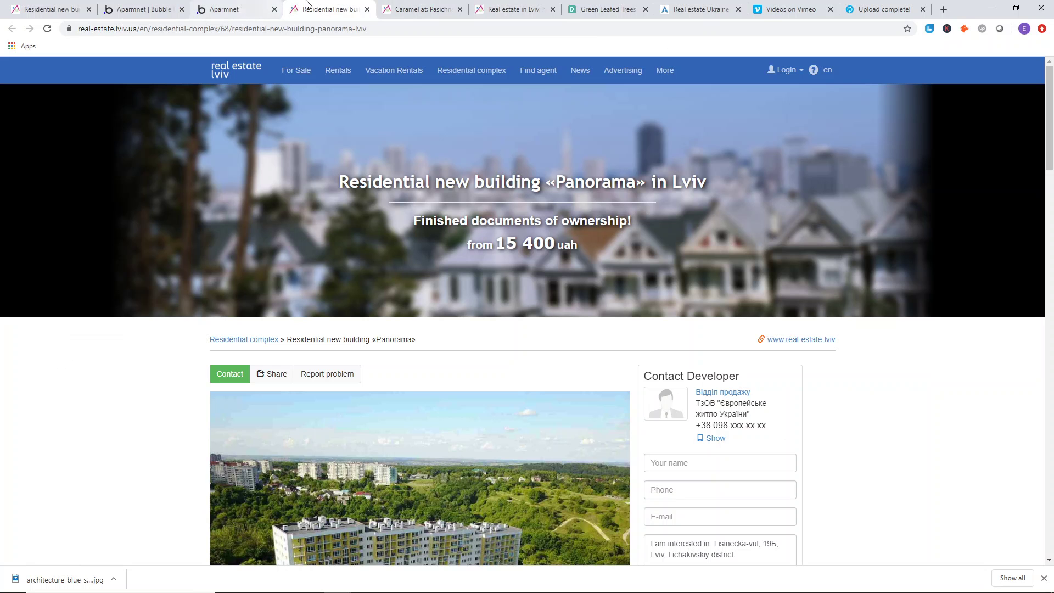
click(207, 30)
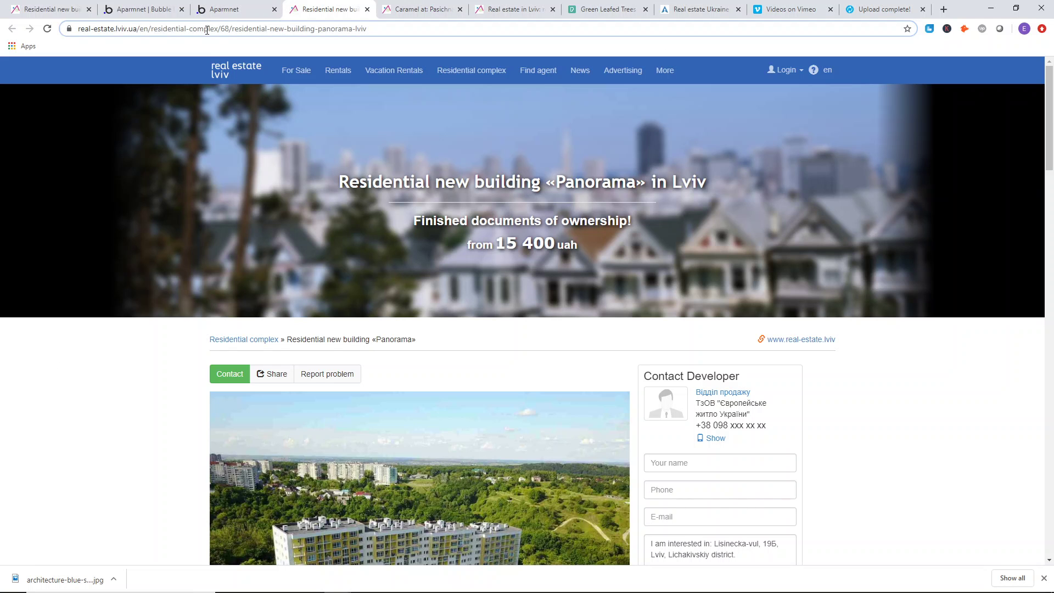
click(224, 9)
click(142, 10)
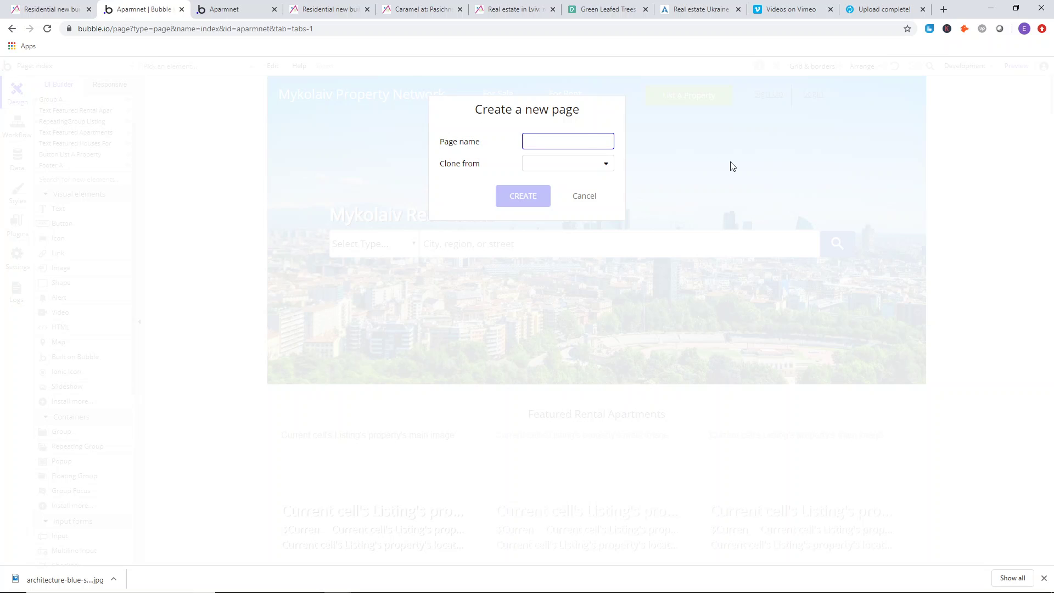
- Create a new page named "property", cloned from the index page
text(prop)
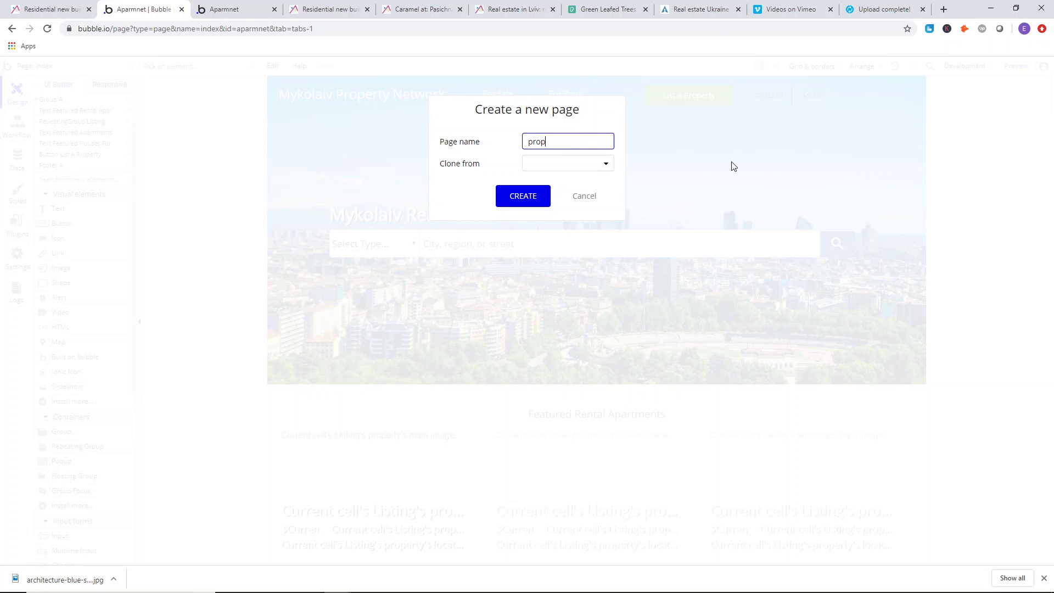
text(r)
key(BackSpace)
key(BackSpace)
text(p)
key(BackSpace)
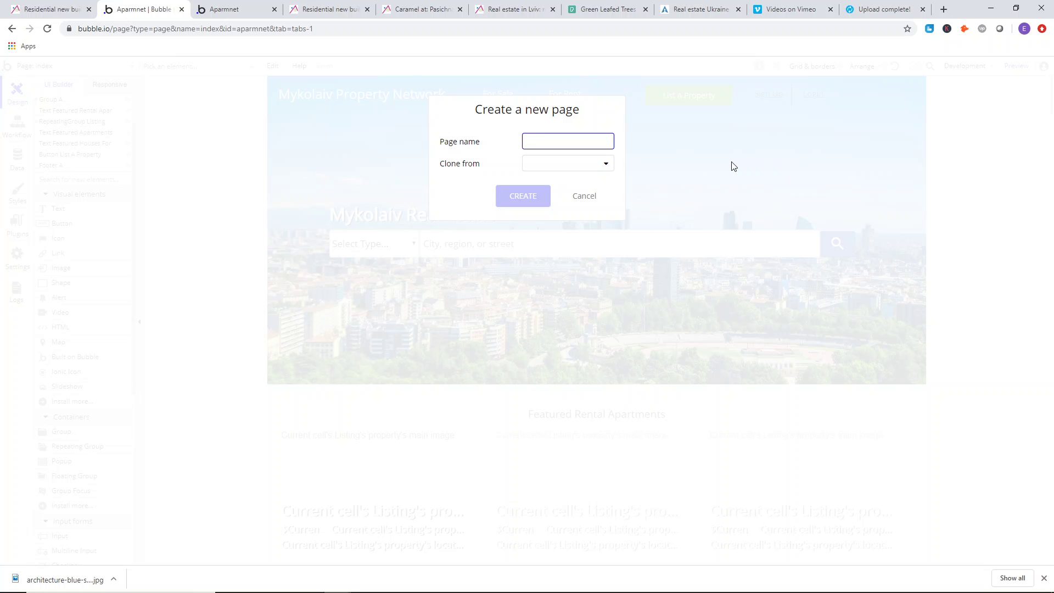
text(p)
key(BackSpace)
text(p)
key(BackSpace)
text(property)
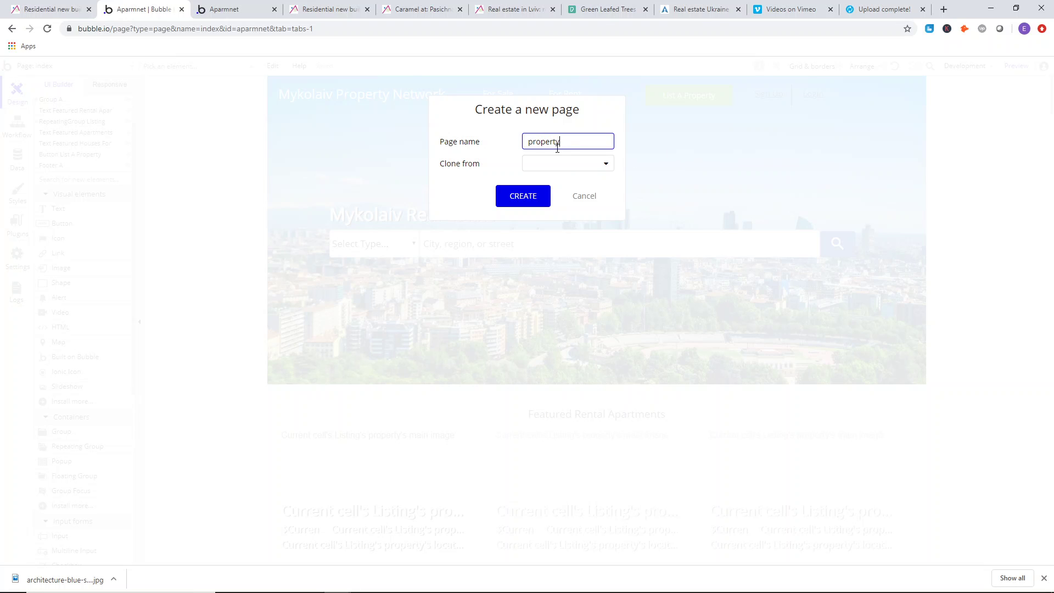
click(583, 160)
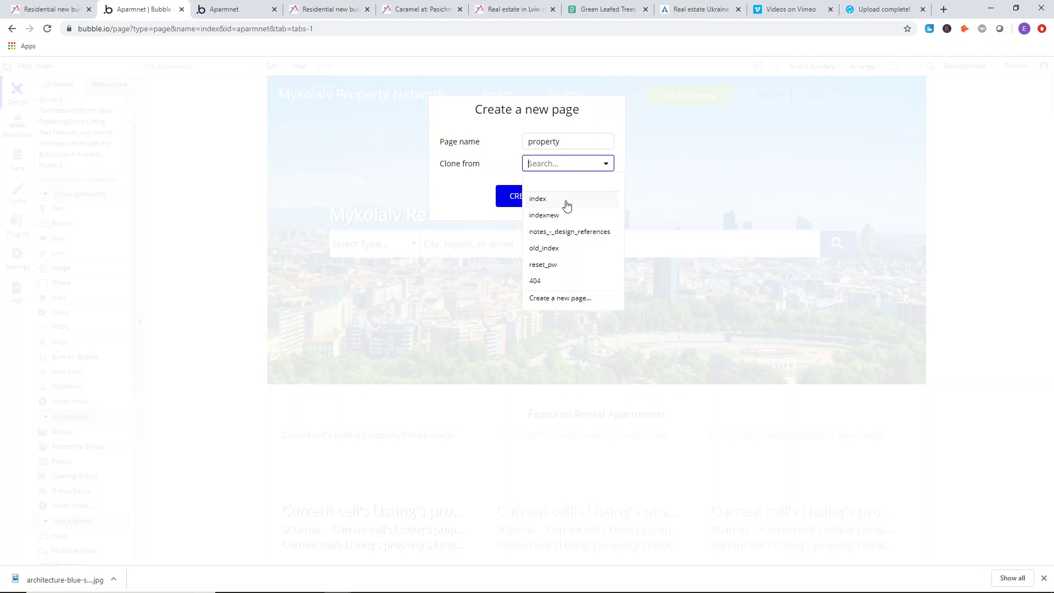
click(566, 203)
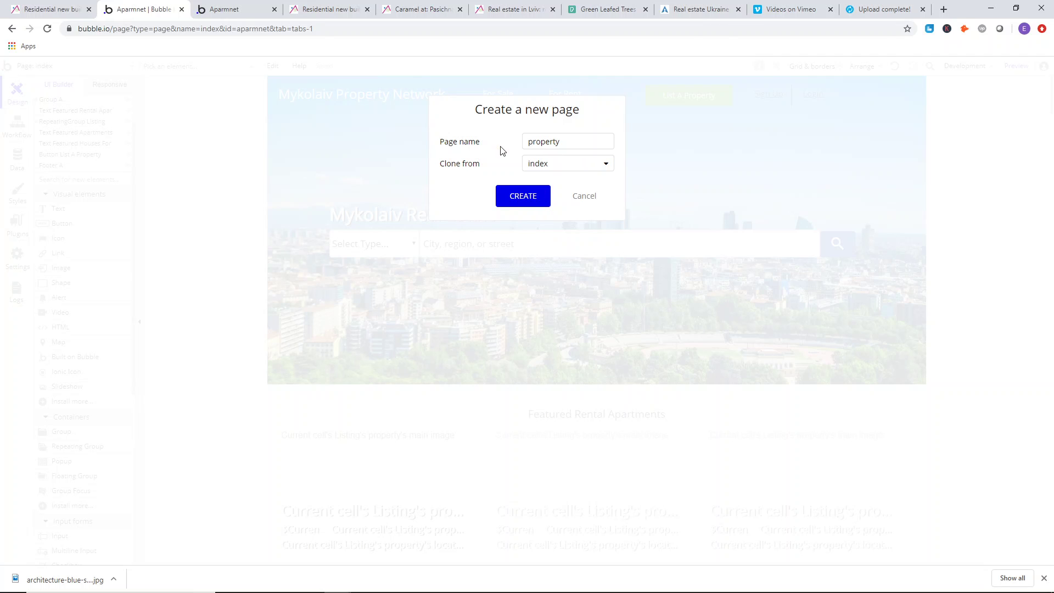
click(535, 200)
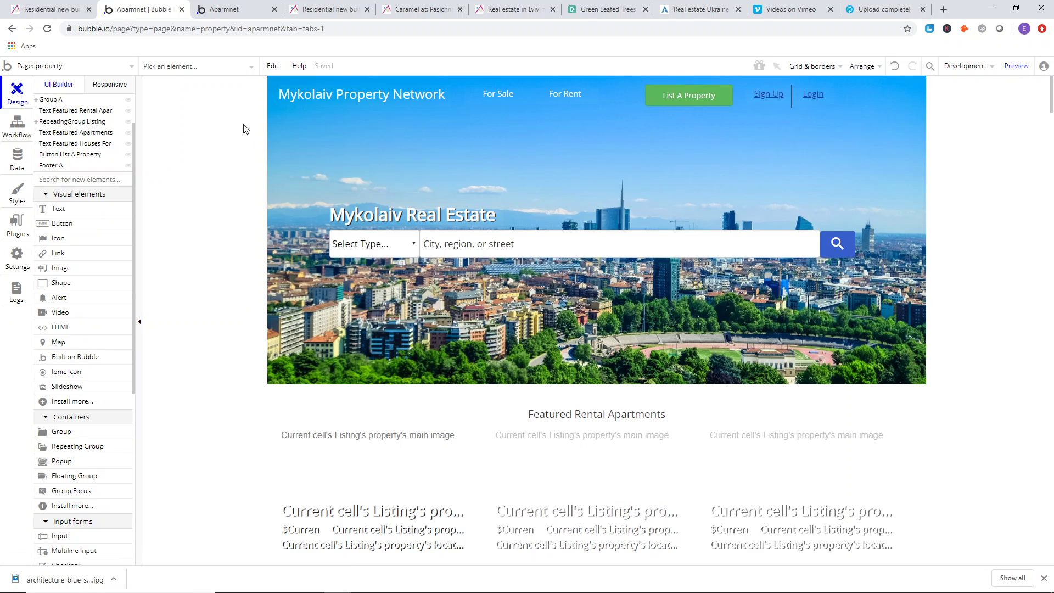
- Place the Panorama reference tab directly beside the Bubble editor tab and close the page's property editor
double_click(210, 138)
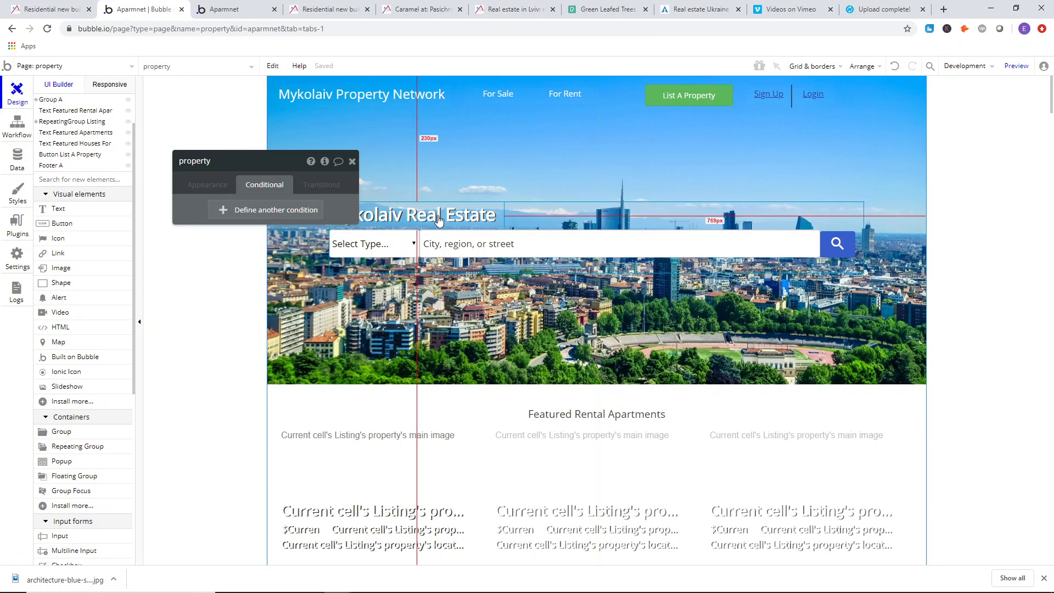
click(258, 8)
drag(307, 9, 236, 8)
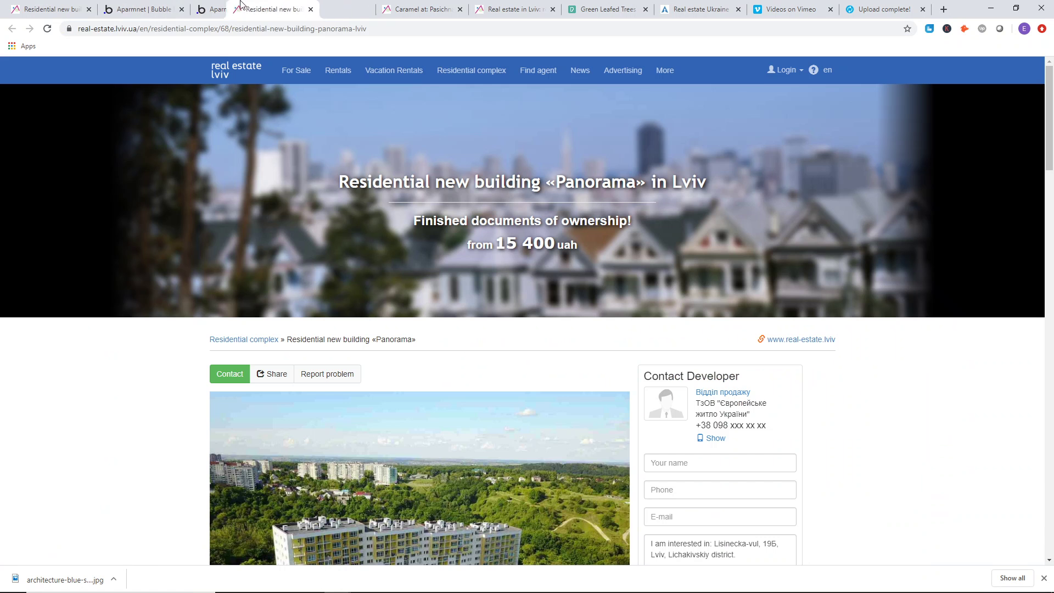
click(275, 29)
scroll(294, 220, down, 5)
scroll(425, 170, up, 3)
scroll(426, 170, up, 2)
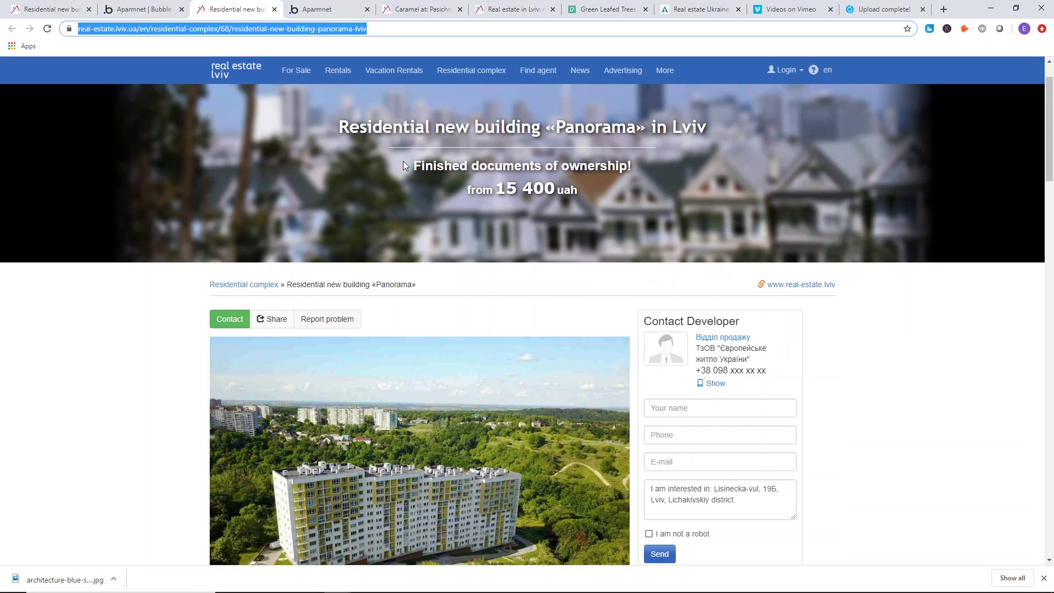
click(121, 10)
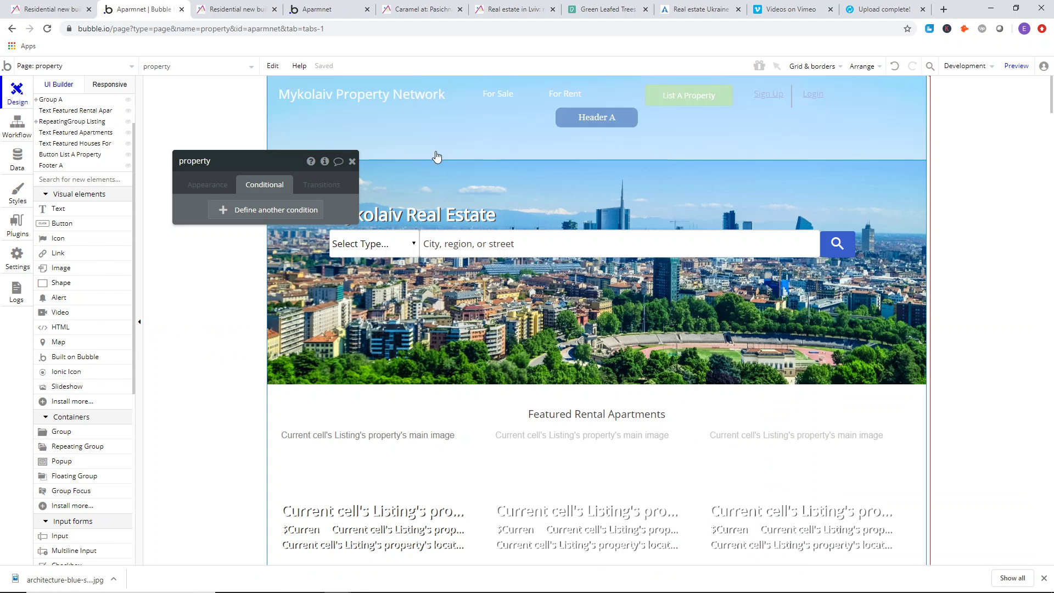
click(352, 161)
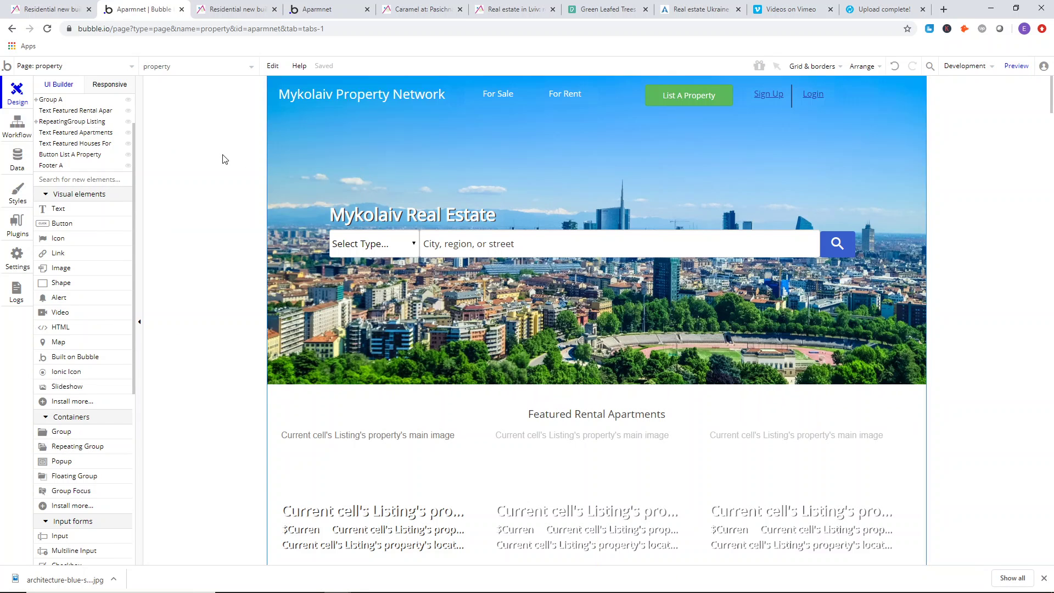
- Check the reference page's navigation and banner, and move the "Mykolaiv Real Estate" heading up to the horizontal centre of the hero image
click(233, 9)
mouse_move(348, 83)
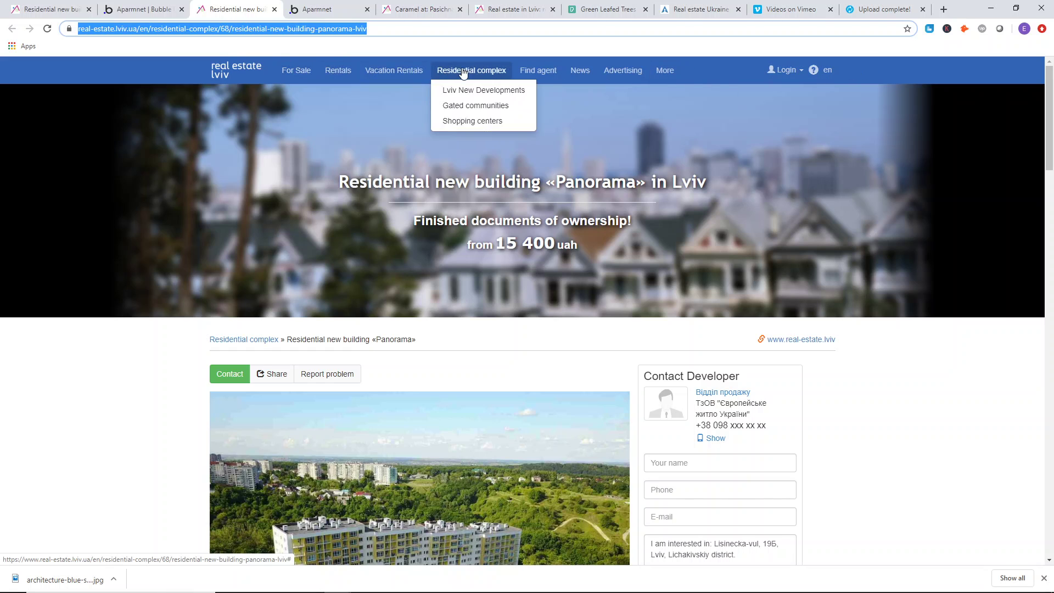
click(139, 8)
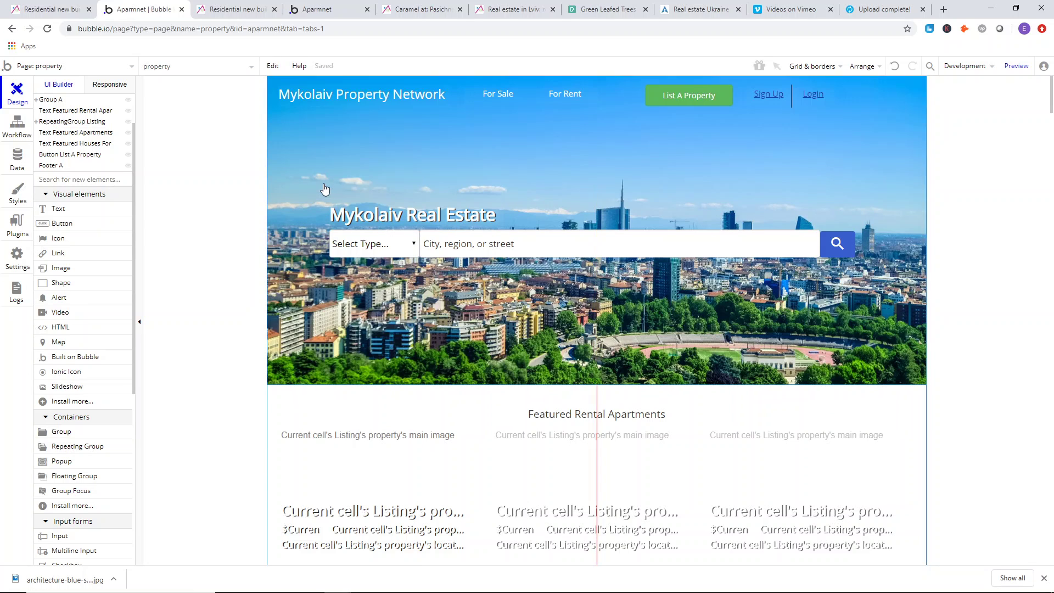
click(463, 214)
drag(457, 219, 578, 163)
- Compare the hero area with the Panorama banner and delete the search bar group from the property page
click(510, 224)
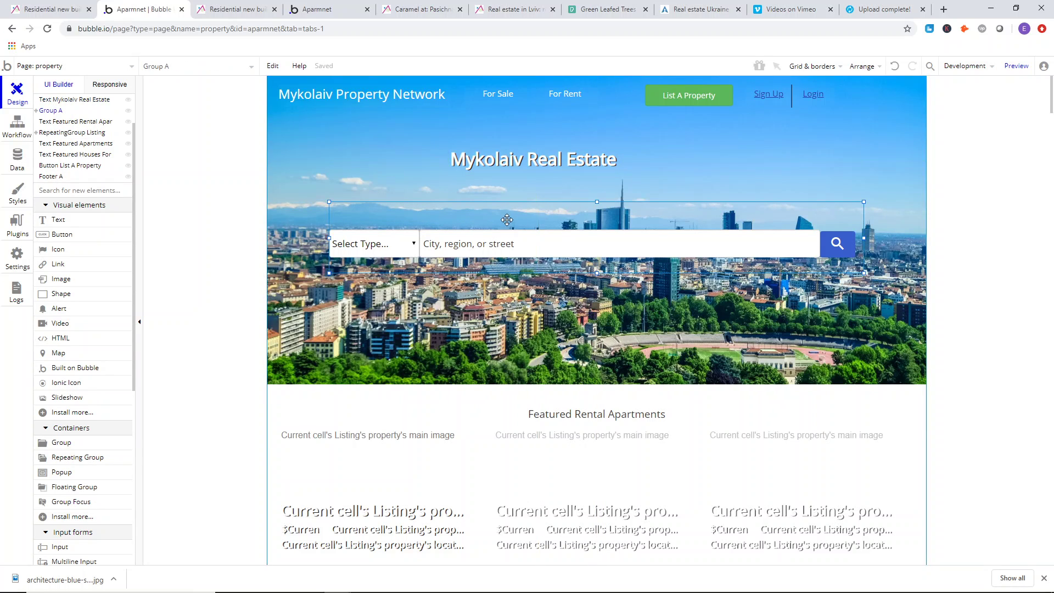
click(239, 7)
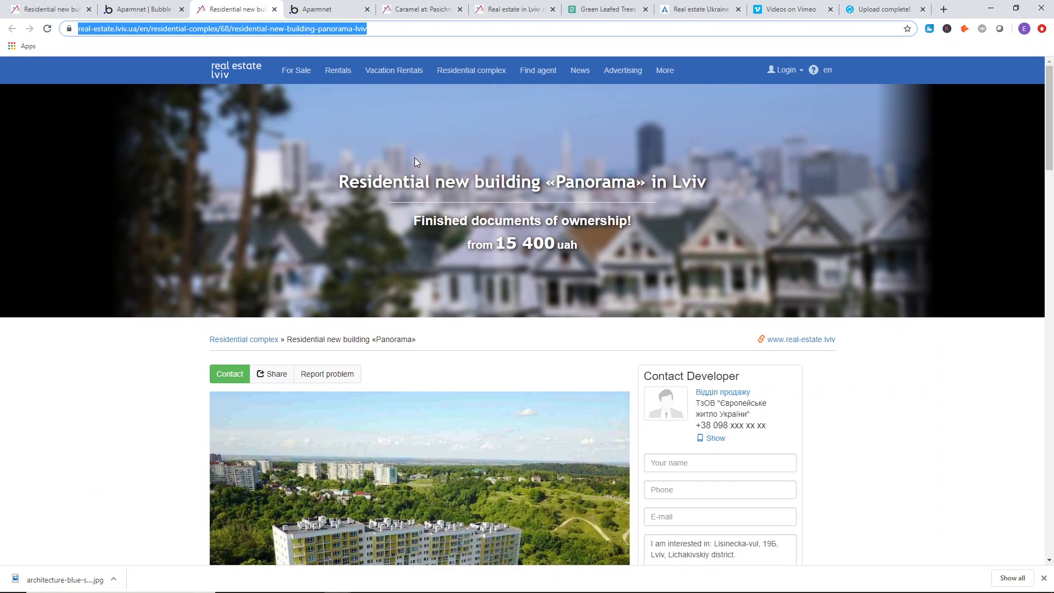
click(142, 9)
key(Delete)
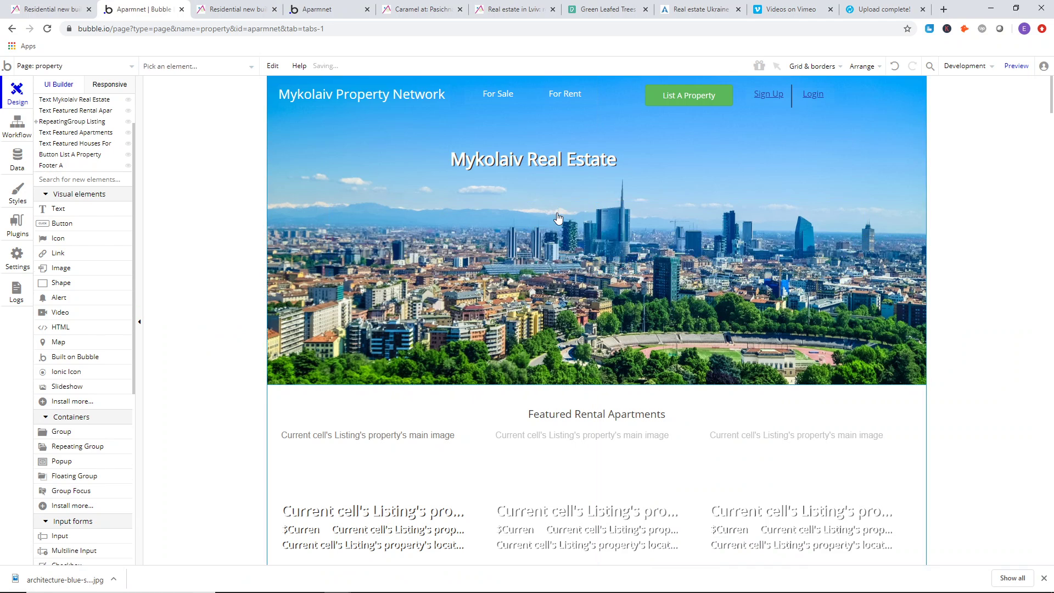
- Delete the repeating group of listings and move the "Featured Rental Apartments" heading toward the left side of the page
scroll(455, 220, down, 3)
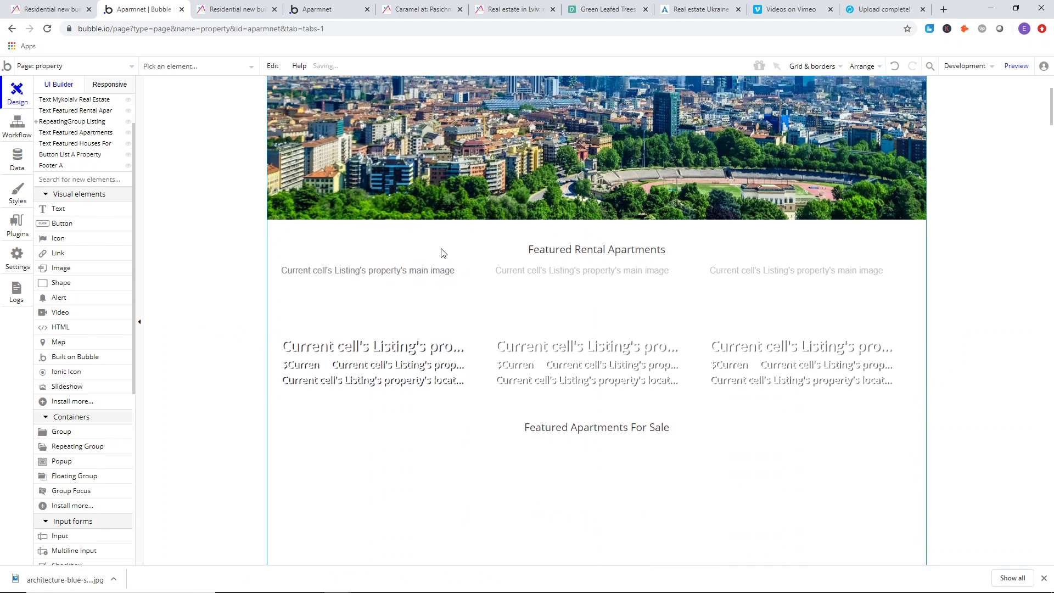
click(494, 285)
key(Delete)
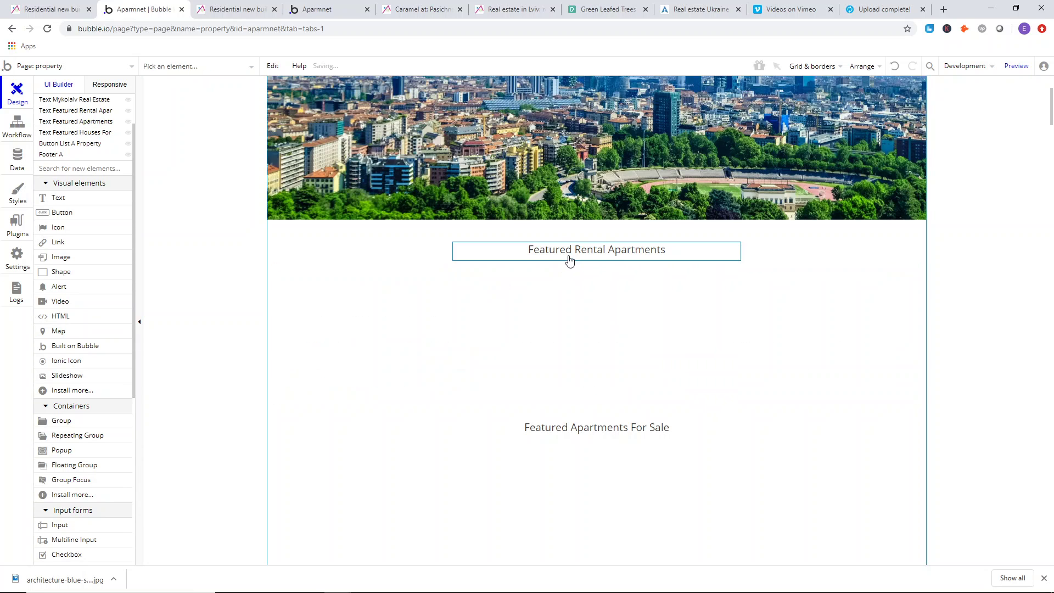
drag(569, 257, 404, 245)
- Delete the "Featured Apartments For Sale" and "Featured Houses For Sale" headings from the property page
scroll(607, 258, down, 4)
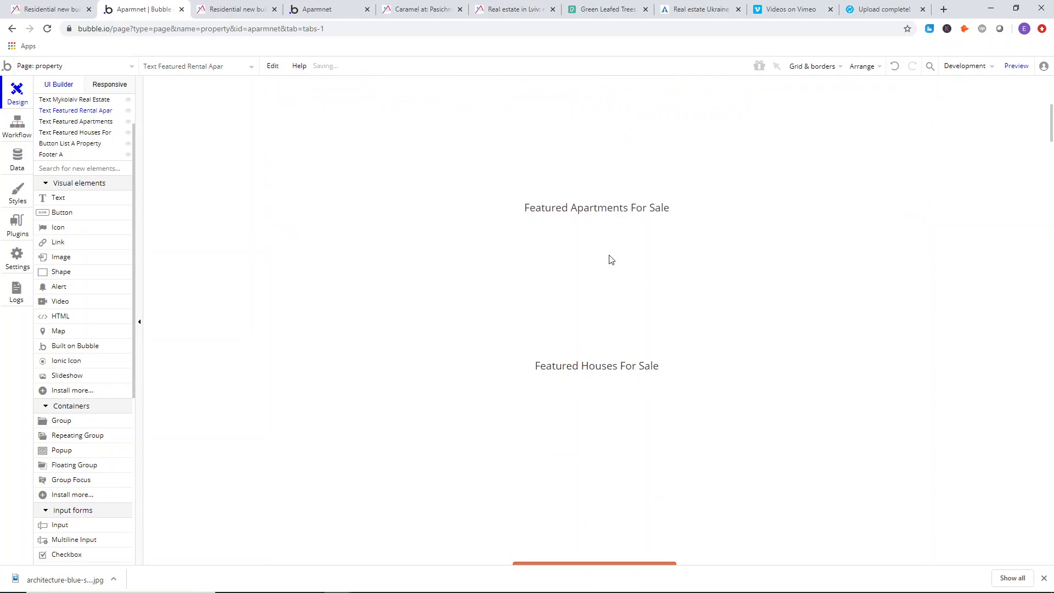
click(581, 211)
key(Delete)
click(583, 354)
key(Delete)
scroll(566, 301, down, 5)
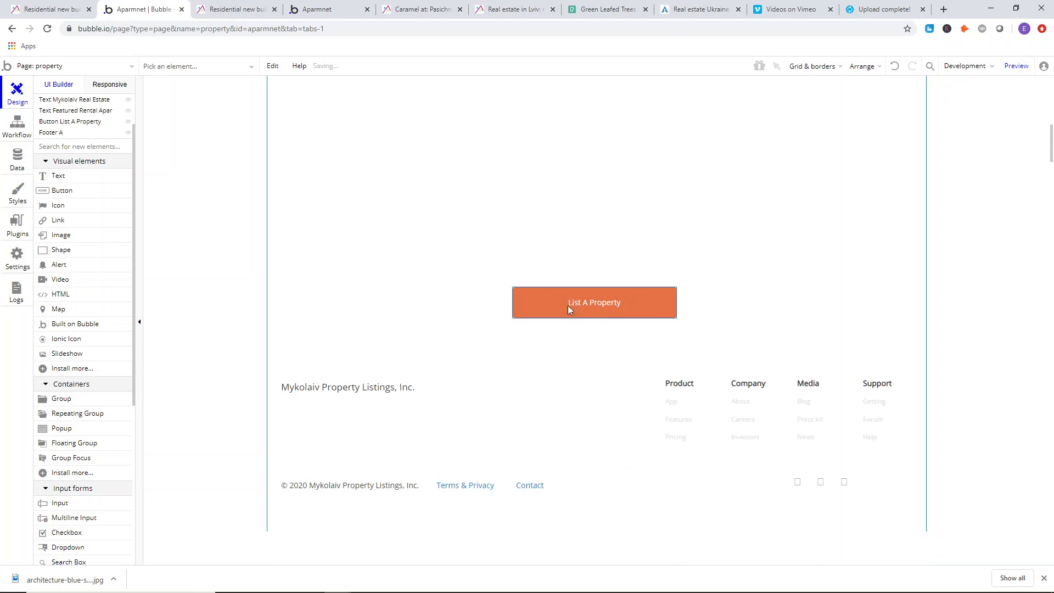
- Compare the page body with the Panorama listing's content and delete the orange "List A Property" button above the footer
click(585, 302)
click(233, 10)
scroll(486, 285, down, 20)
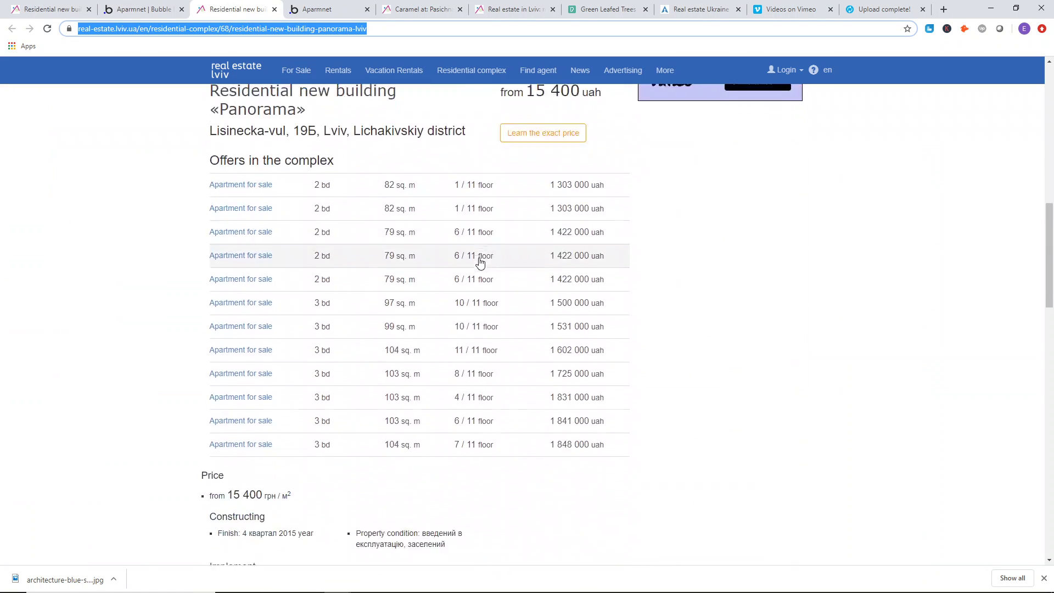
scroll(483, 259, down, 1)
scroll(483, 259, up, 15)
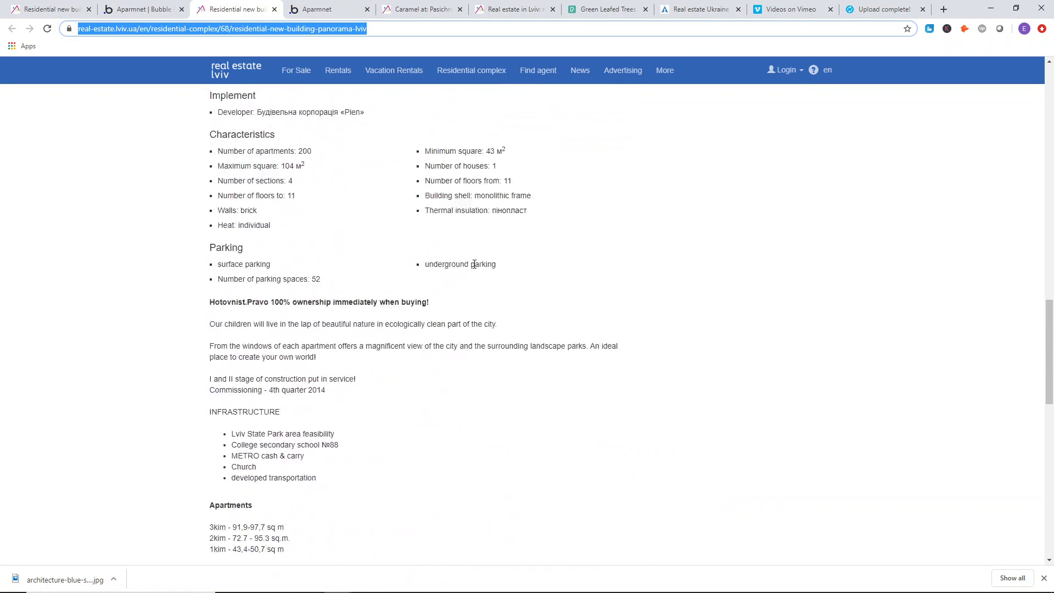
click(144, 9)
key(Delete)
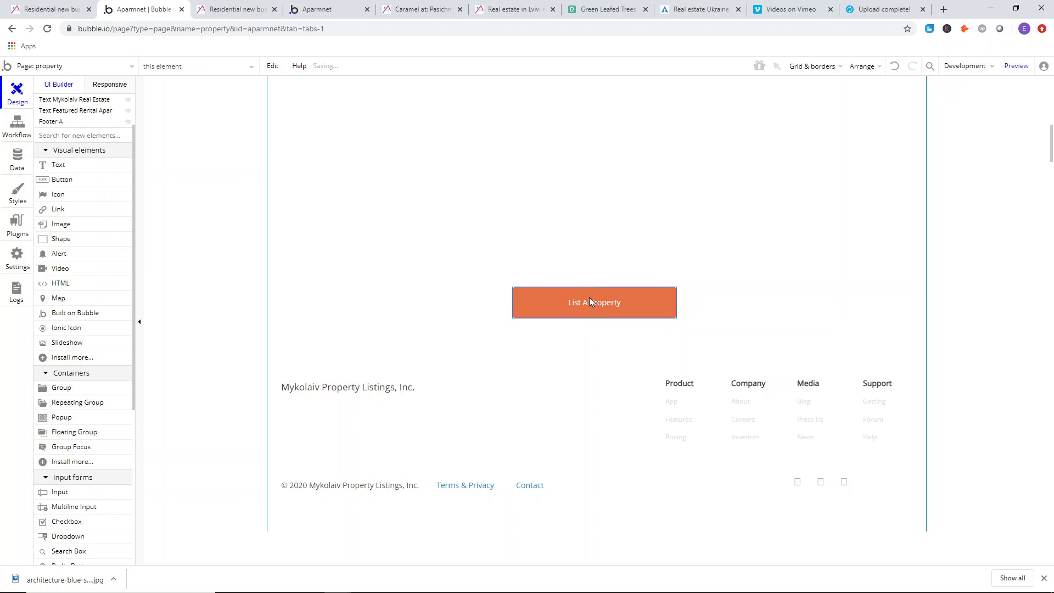
- Review the reference listing's map and footer, and move the property page's footer slightly further down
scroll(483, 296, down, 4)
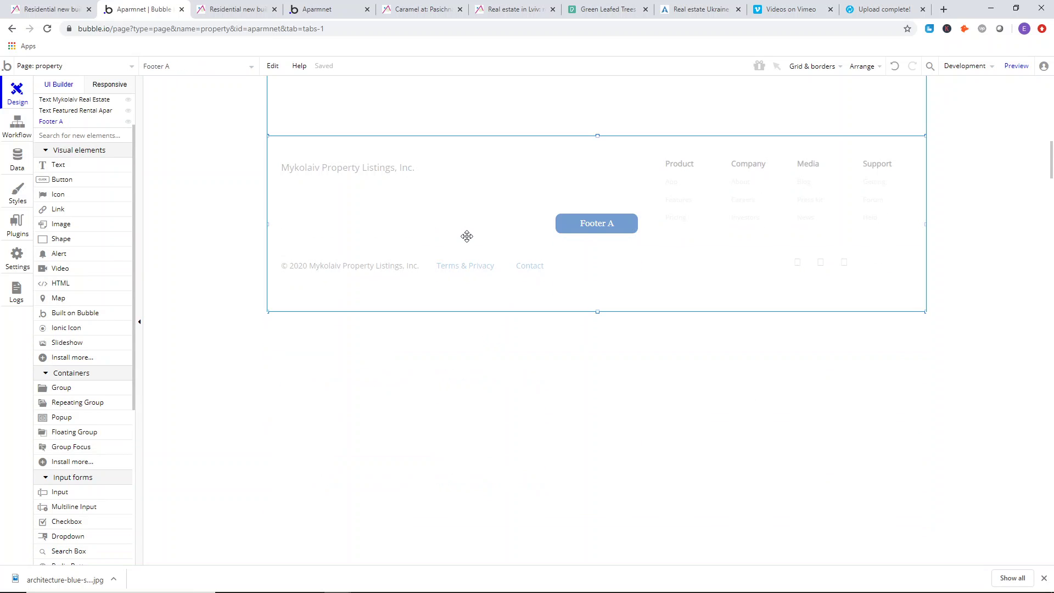
click(233, 10)
scroll(468, 372, down, 20)
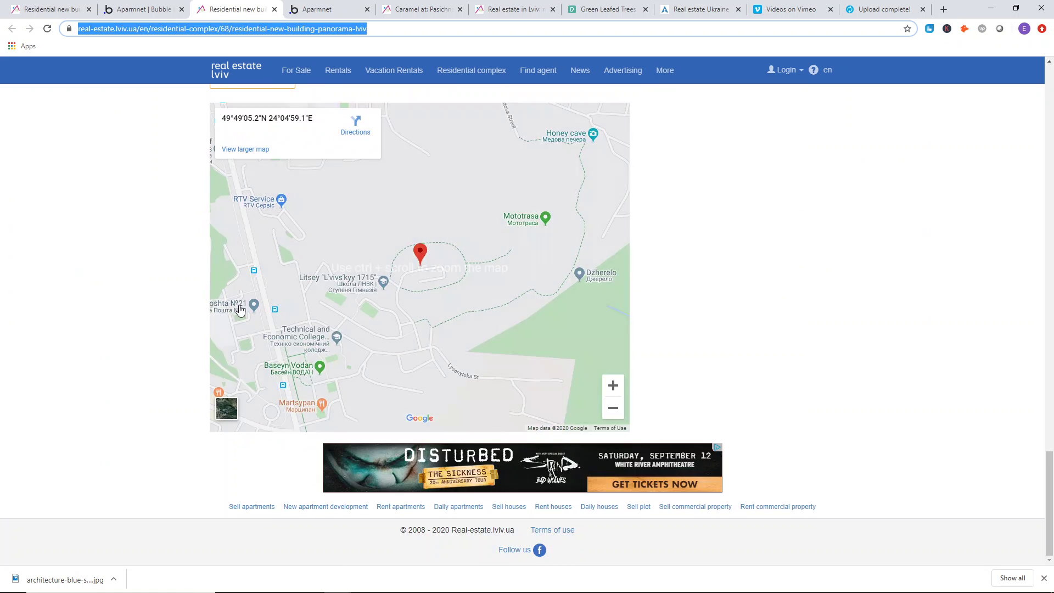
scroll(154, 251, up, 20)
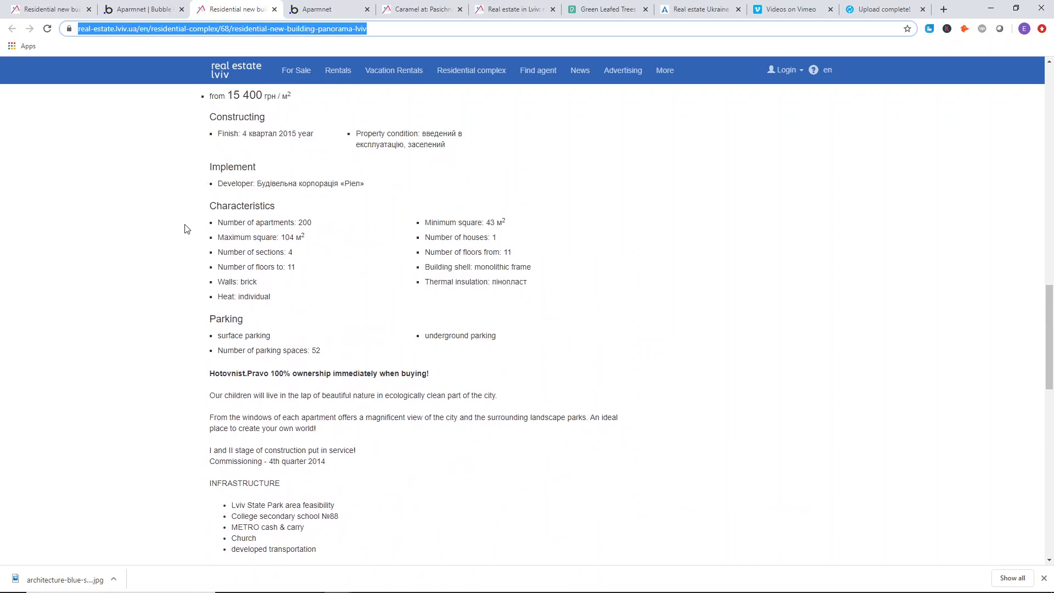
click(143, 9)
drag(526, 417, 433, 438)
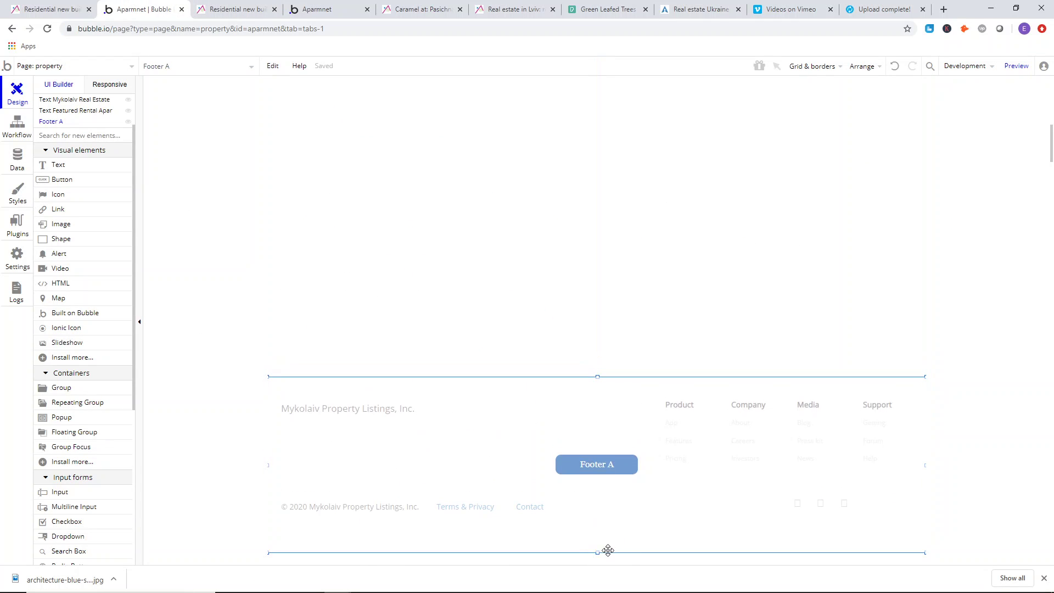
- Compare the property page's hero banner and title with the header of the Panorama reference listing
click(600, 558)
scroll(550, 466, up, 10)
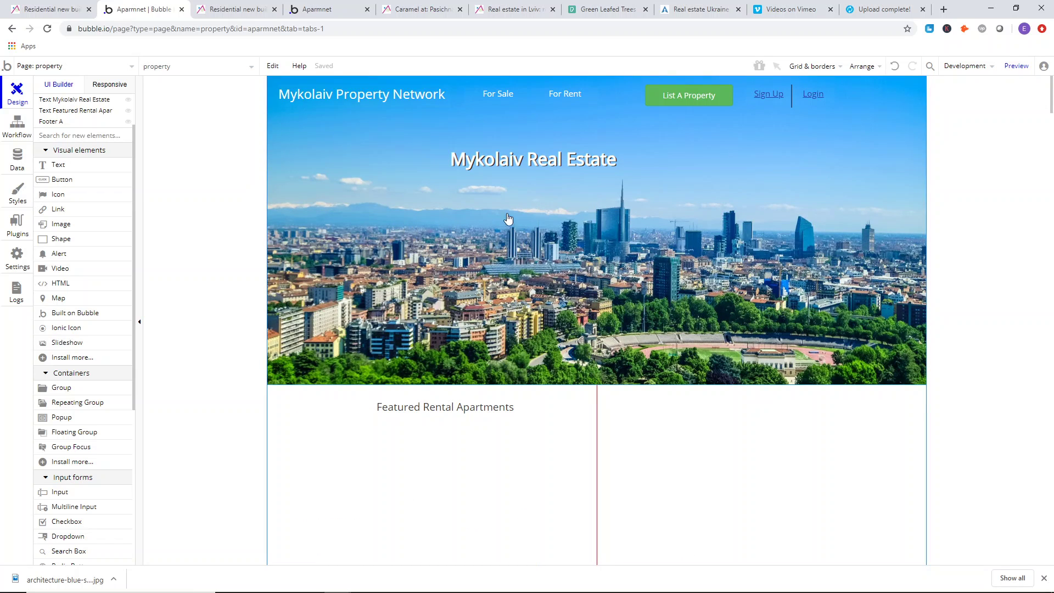
click(241, 7)
scroll(336, 214, up, 10)
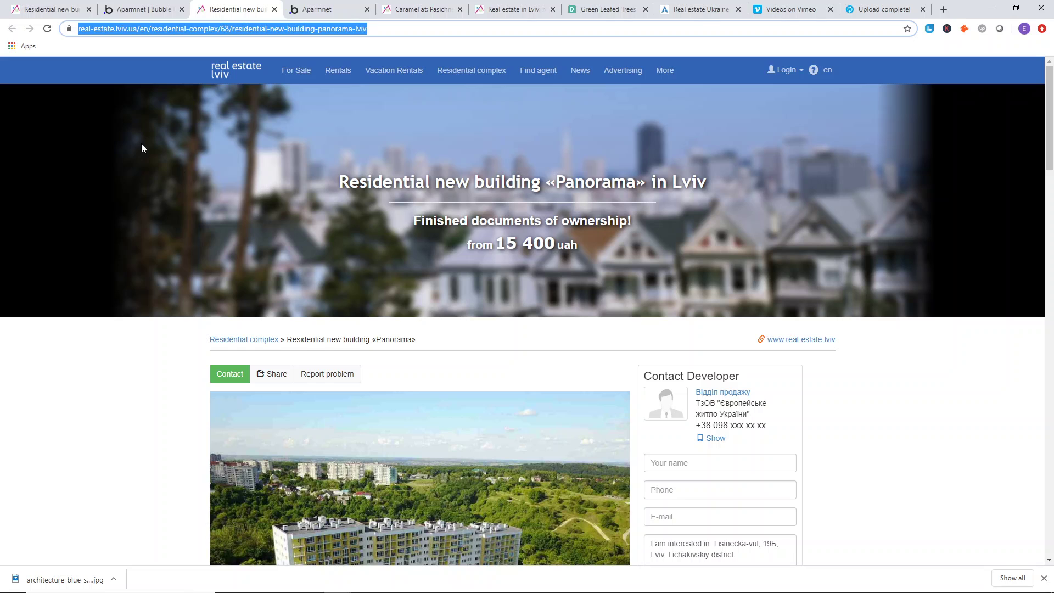
drag(141, 147, 698, 243)
click(977, 376)
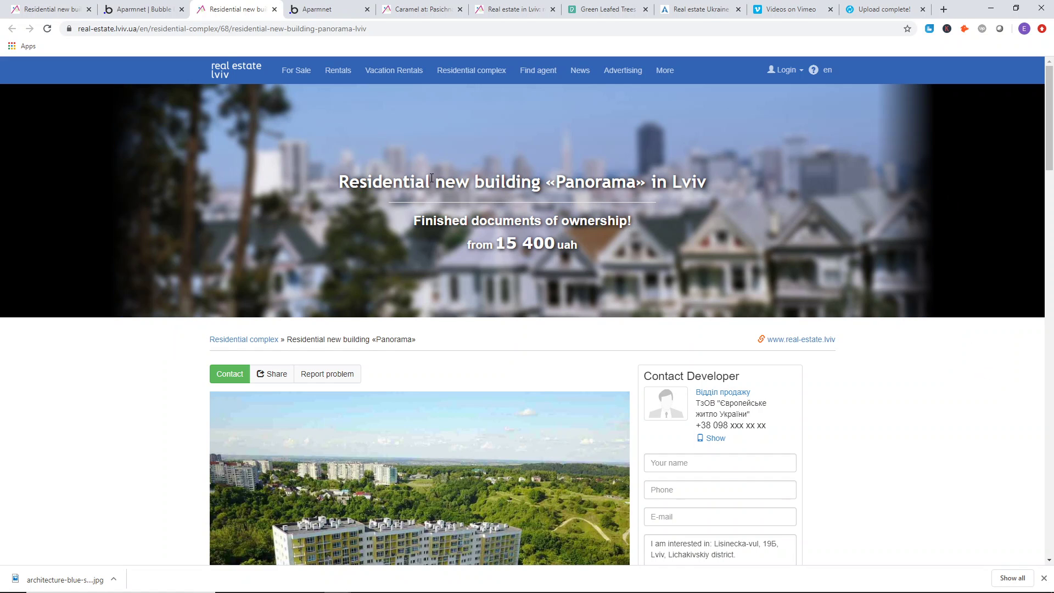
click(140, 9)
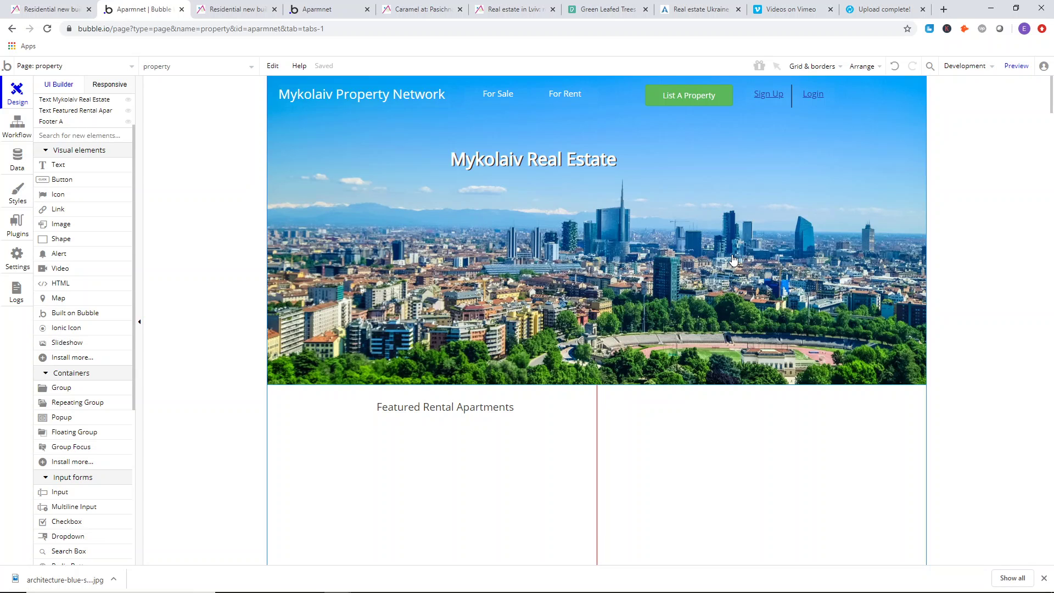
click(236, 10)
drag(294, 121, 244, 148)
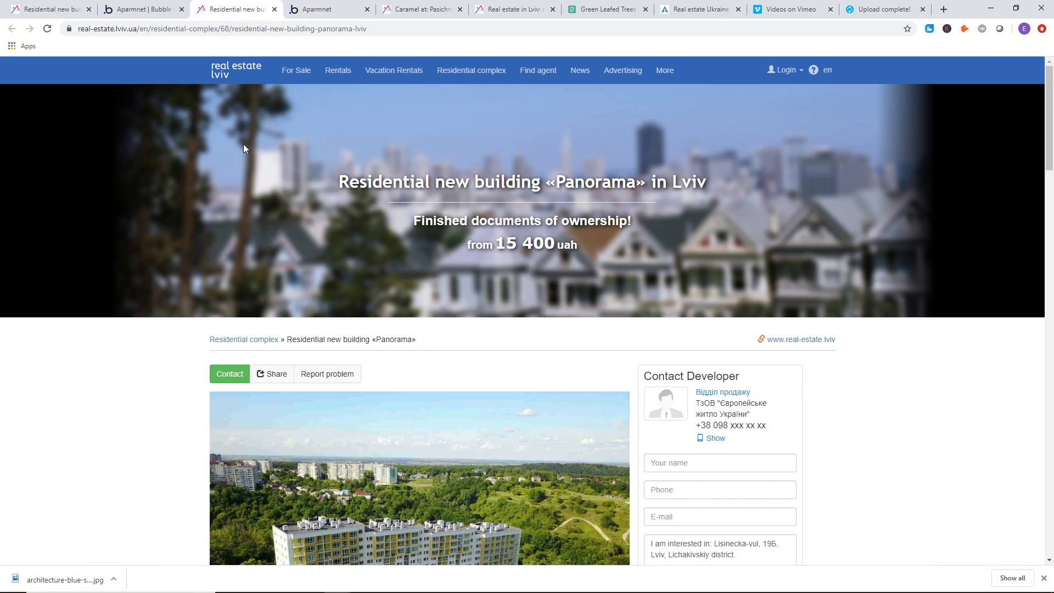
click(140, 7)
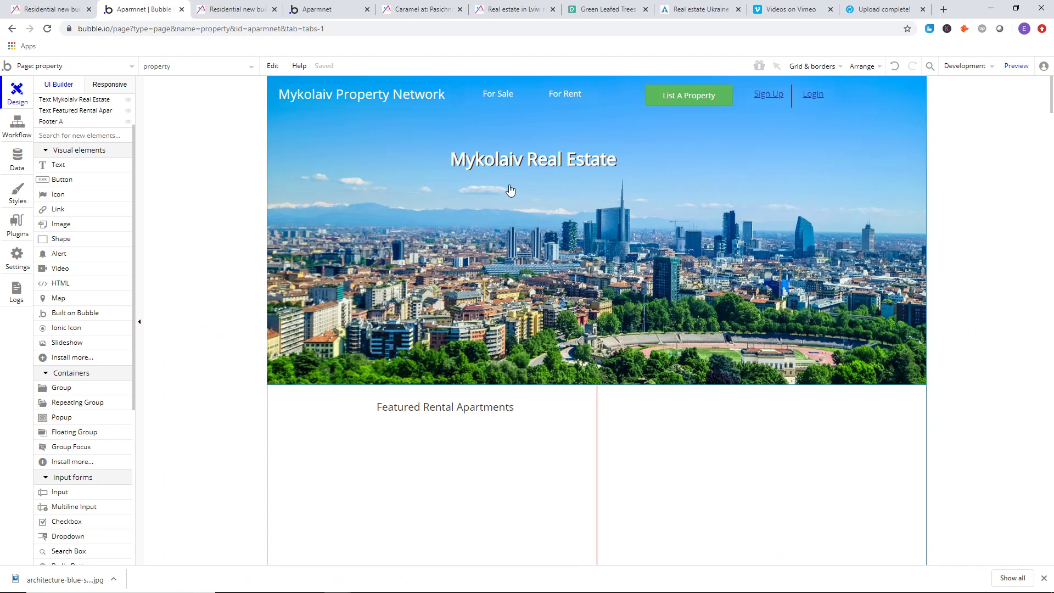
click(236, 9)
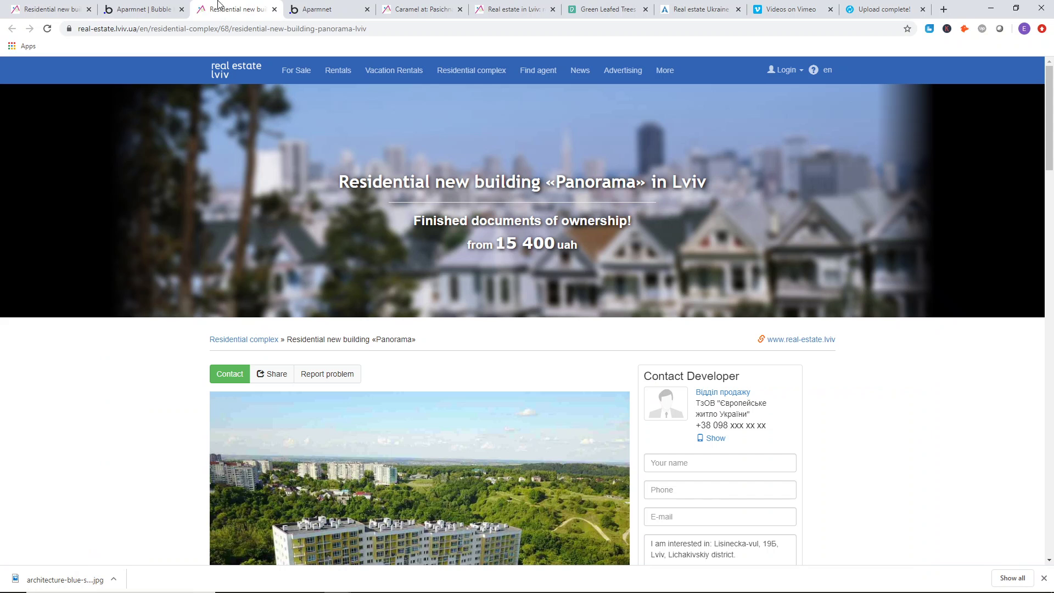
click(139, 7)
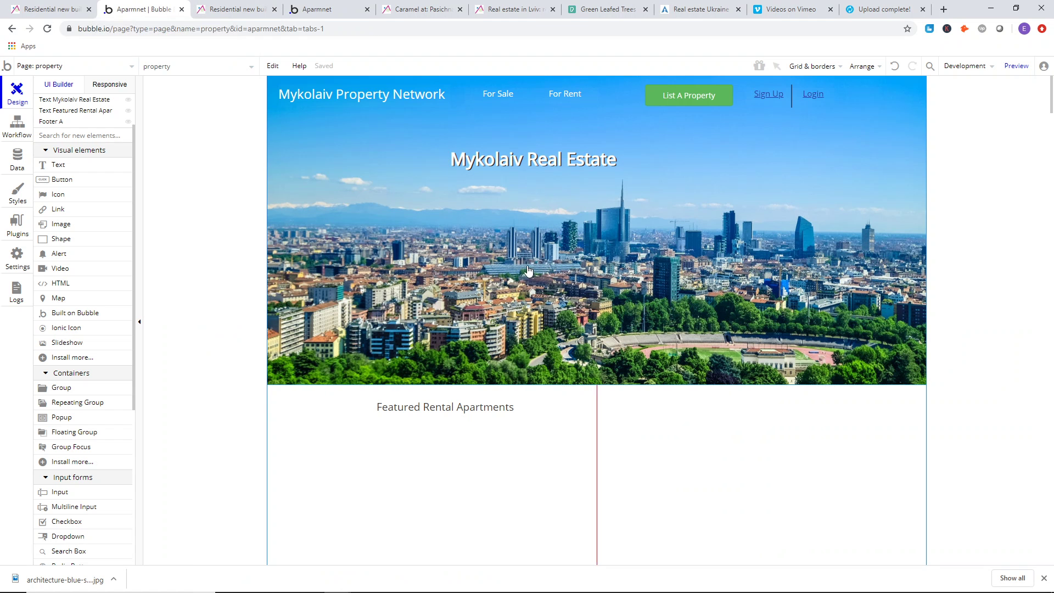
- Shorten the city skyline hero image on the property page to a height of about 408 px
drag(598, 384, 597, 338)
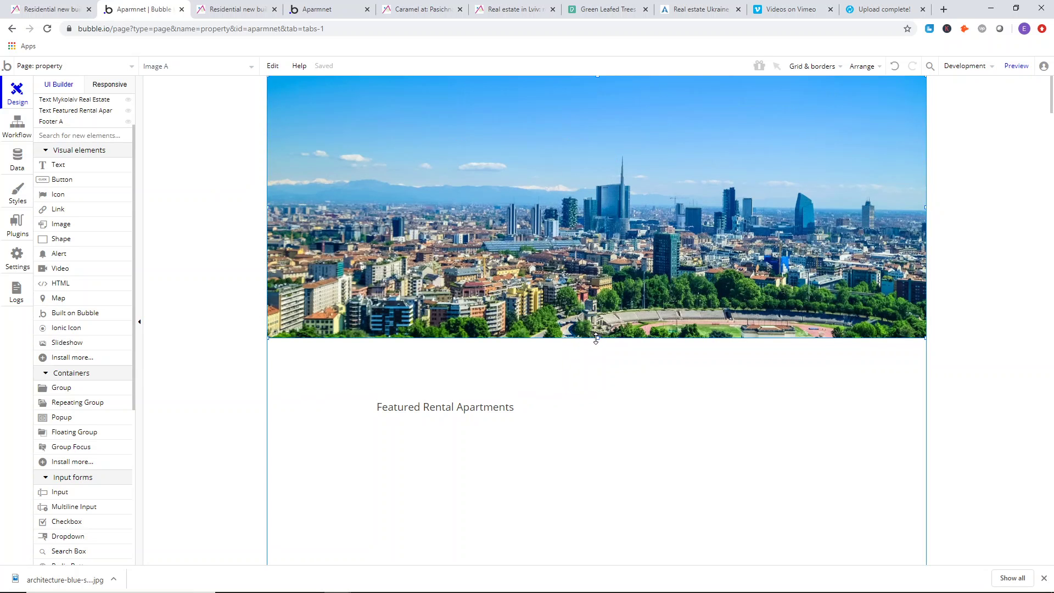
drag(596, 338, 596, 299)
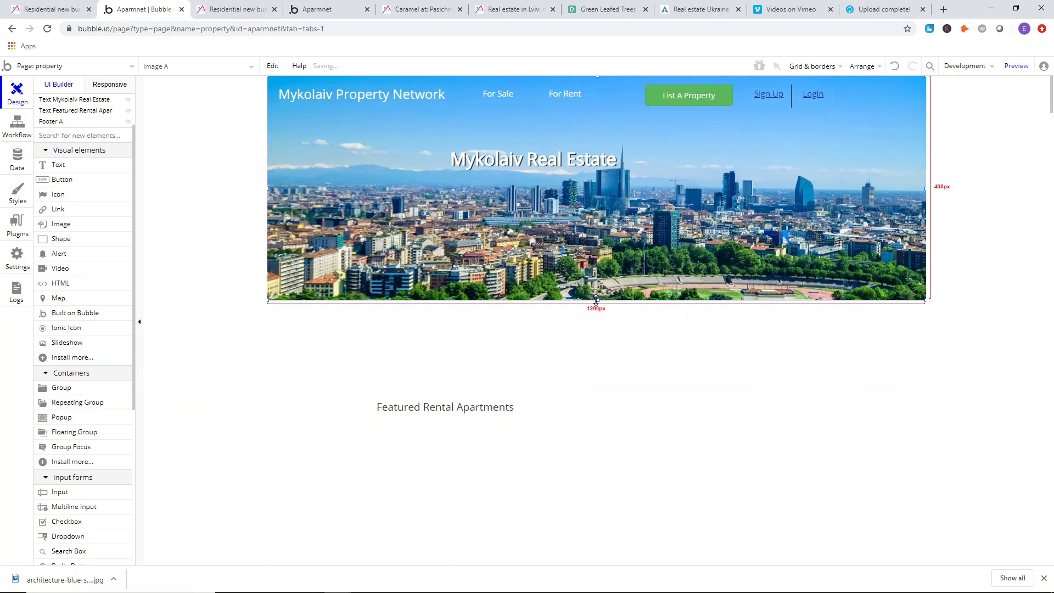
click(218, 195)
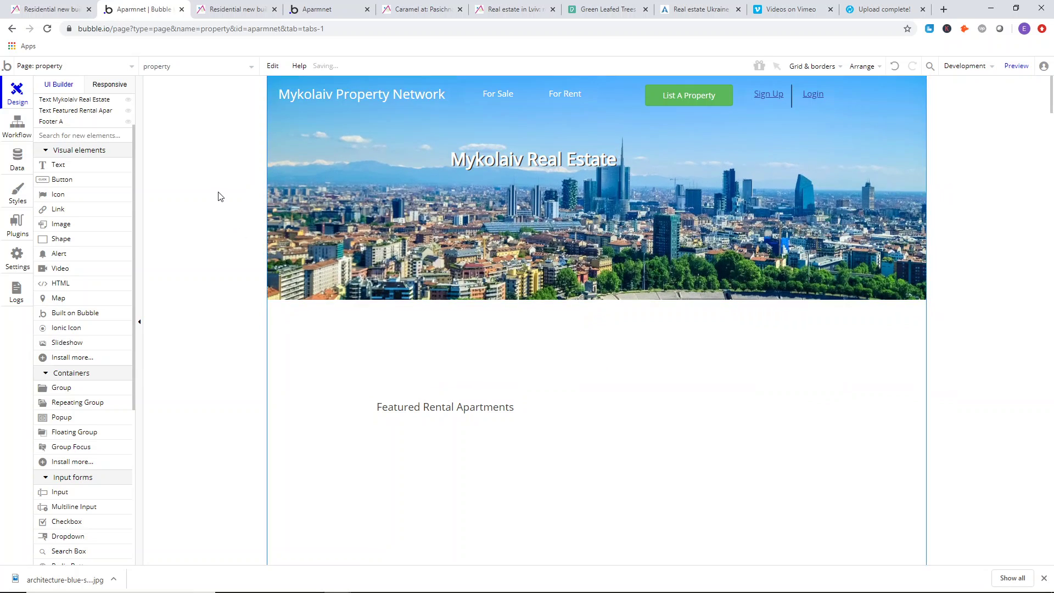
click(194, 10)
click(158, 9)
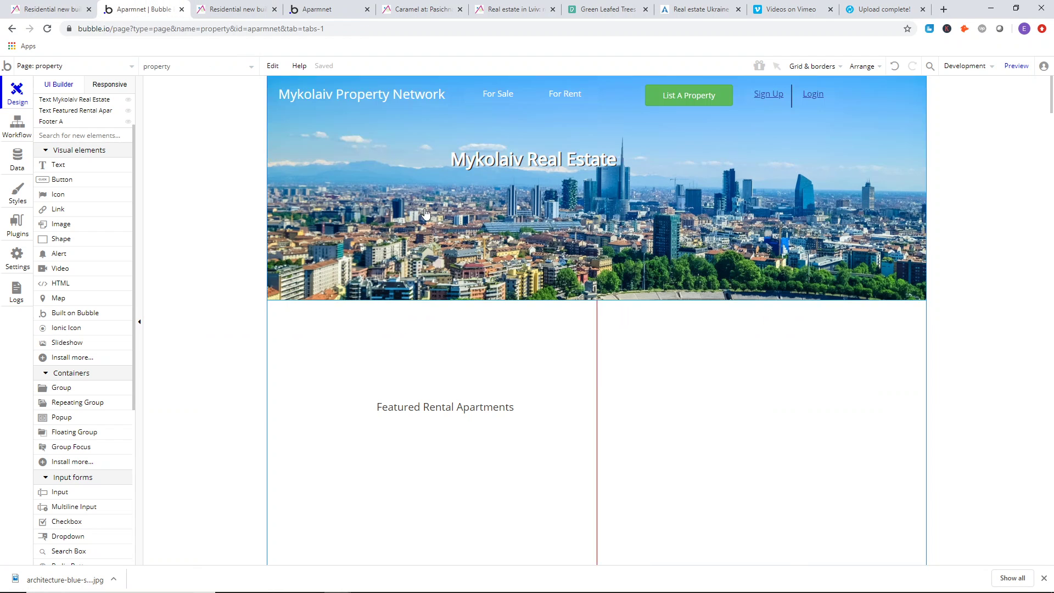
- Move the "Mykolaiv Real Estate" title slightly down on the hero image and center it horizontally
click(578, 161)
drag(578, 160, 583, 169)
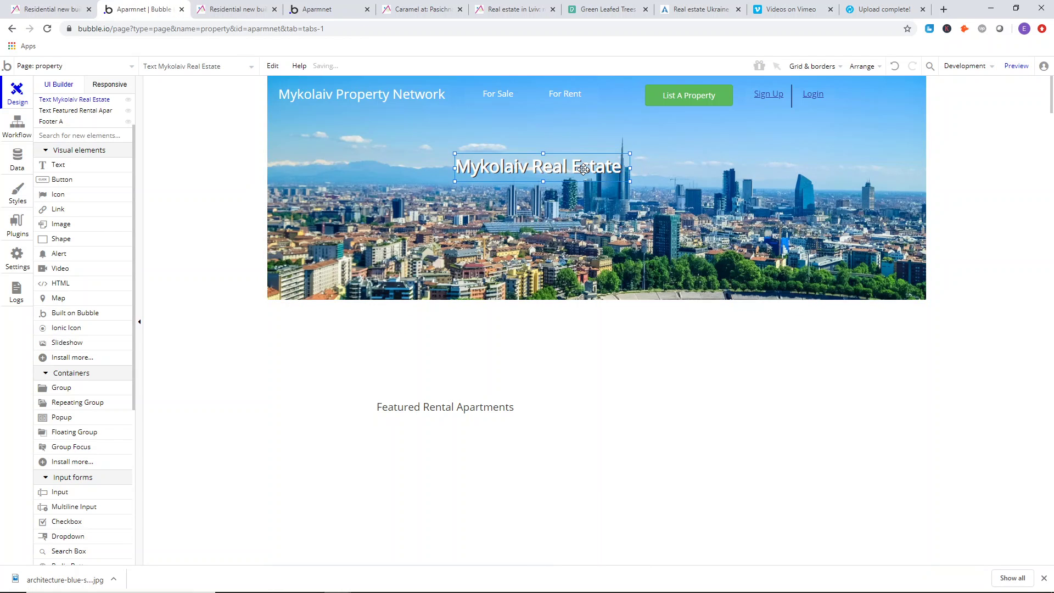
right_click(597, 171)
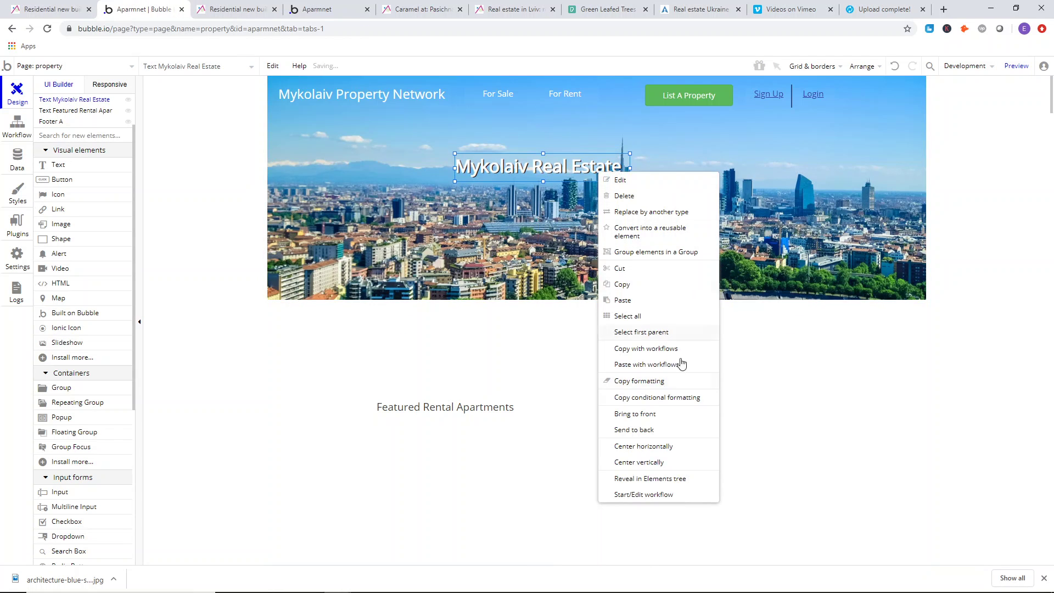
click(666, 446)
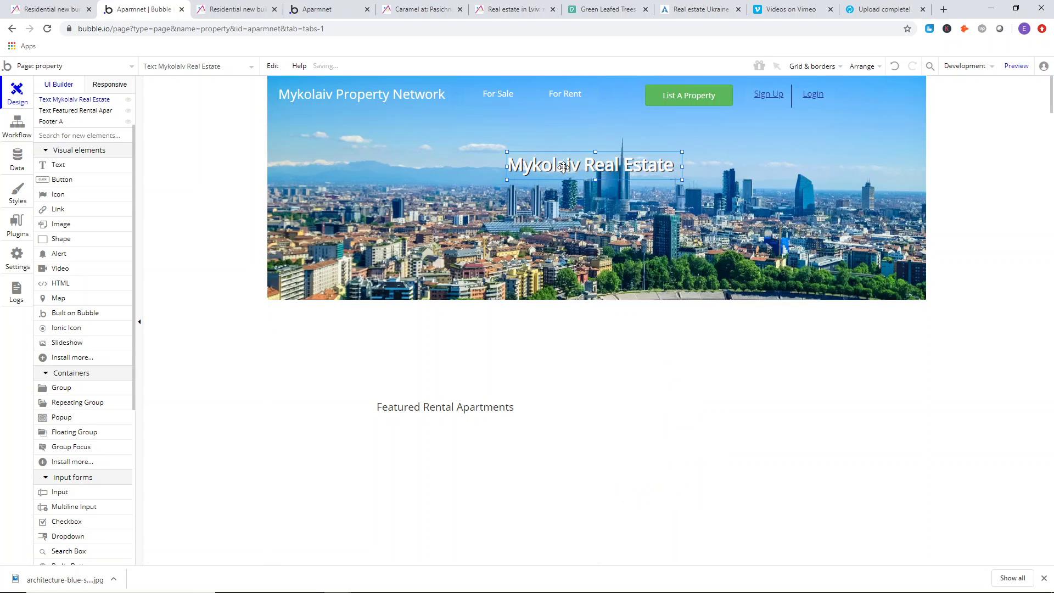
right_click(563, 167)
click(621, 442)
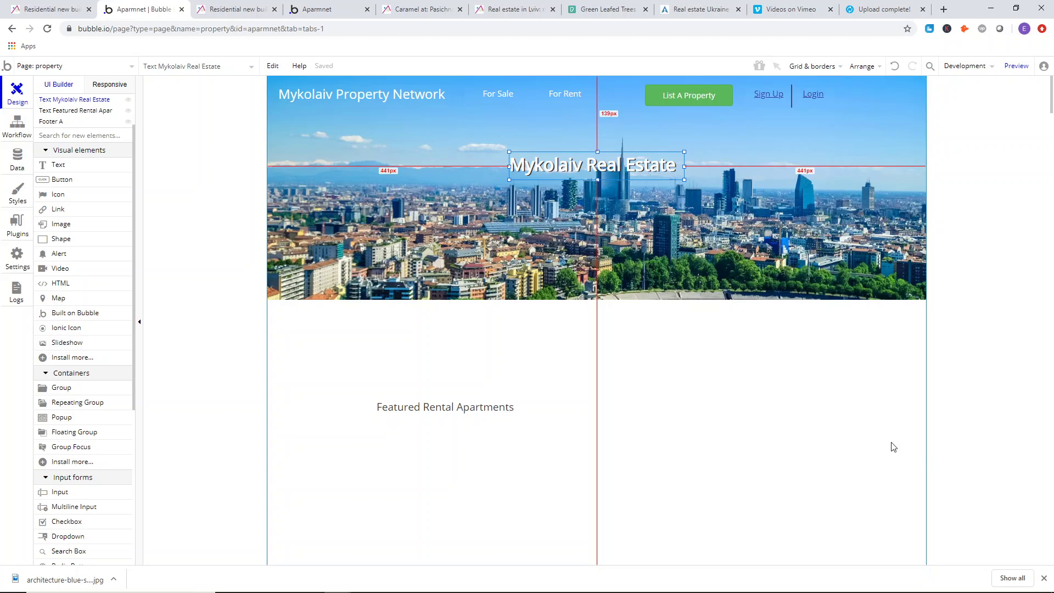
- Open the index page and review its hero banner and featured listing sections
click(86, 67)
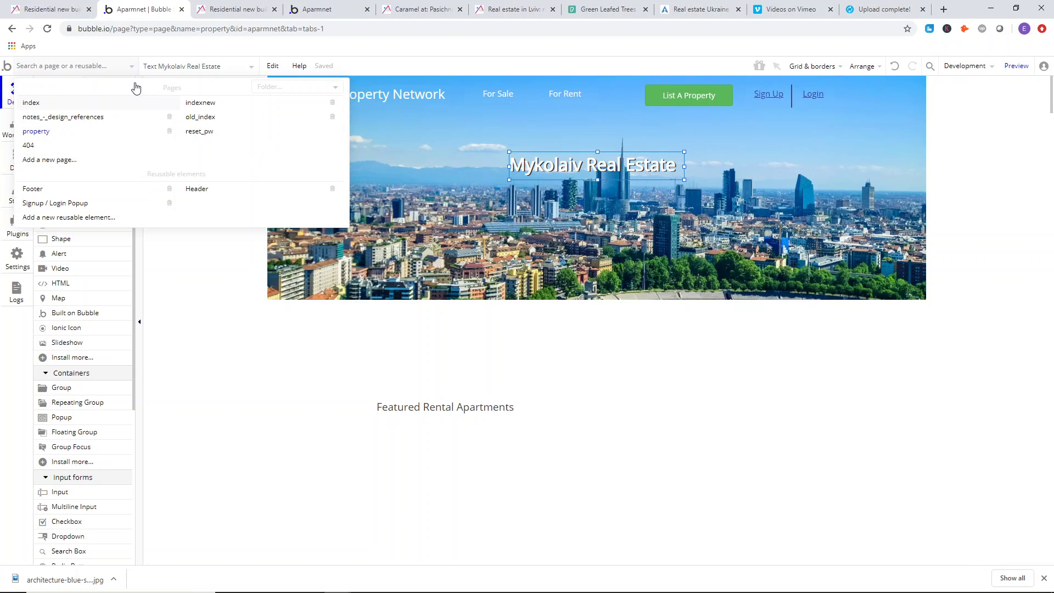
click(77, 69)
click(73, 69)
click(61, 106)
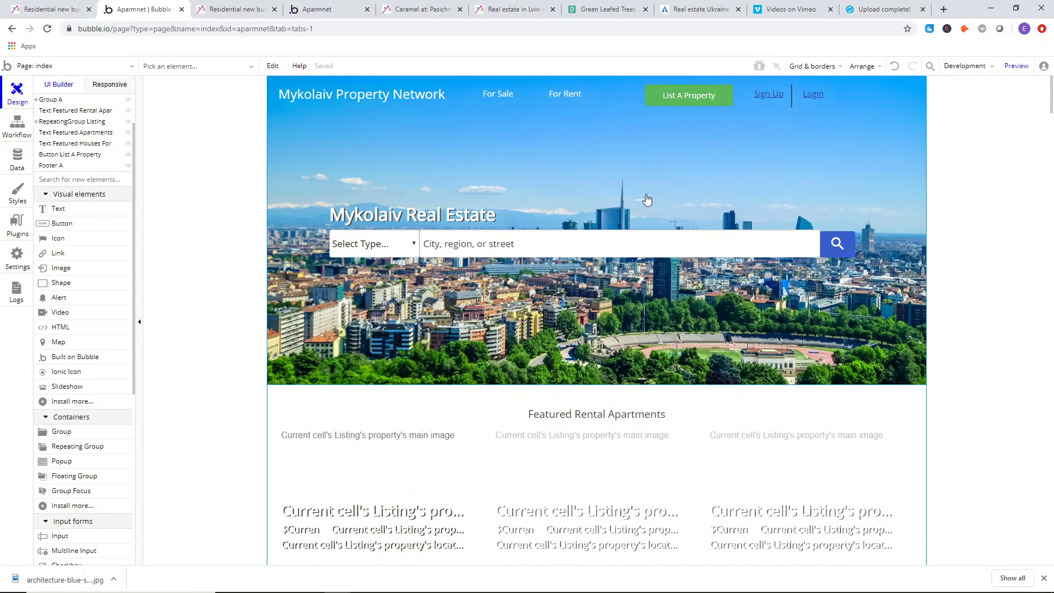
scroll(494, 231, down, 6)
scroll(583, 197, up, 4)
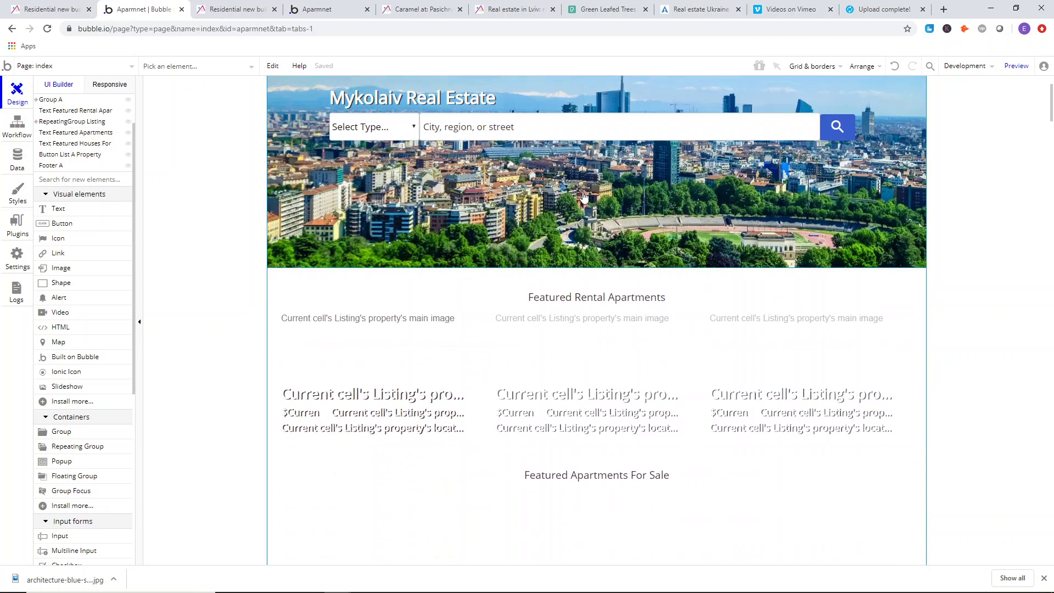
scroll(549, 203, up, 2)
scroll(477, 204, down, 6)
click(436, 146)
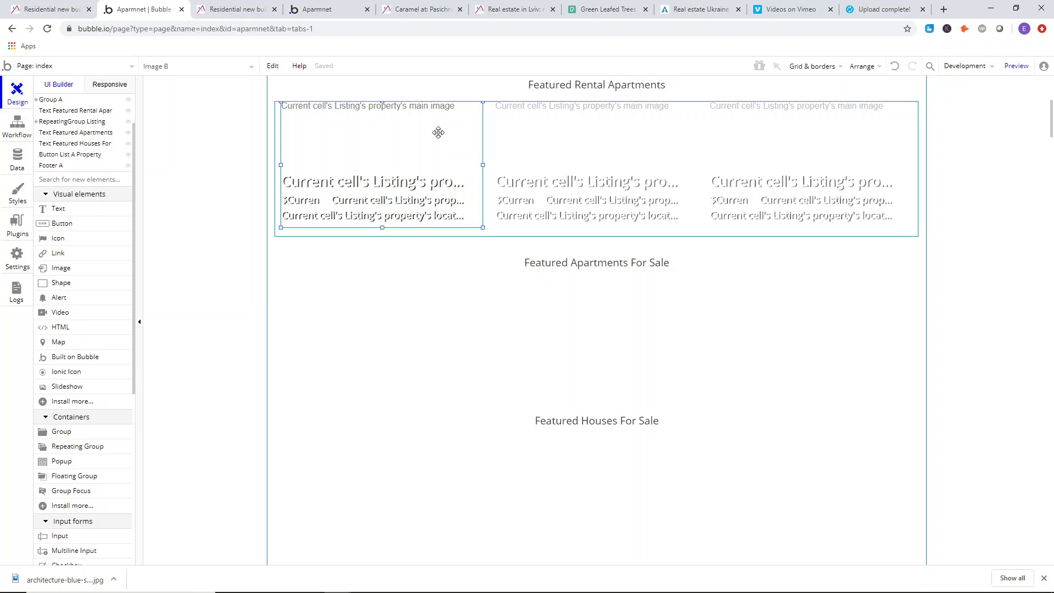
double_click(438, 133)
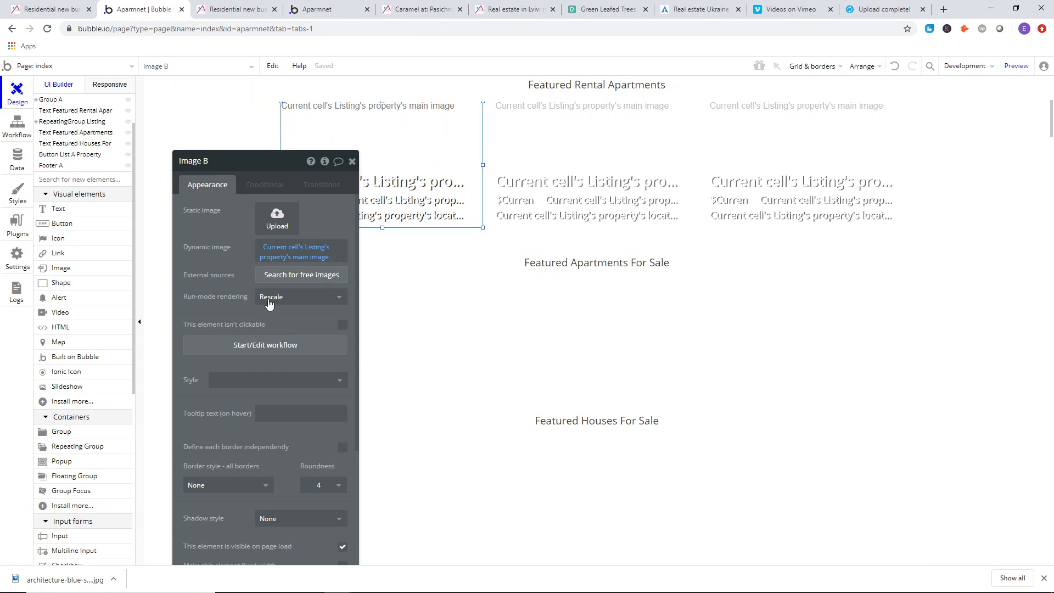
click(262, 345)
click(101, 134)
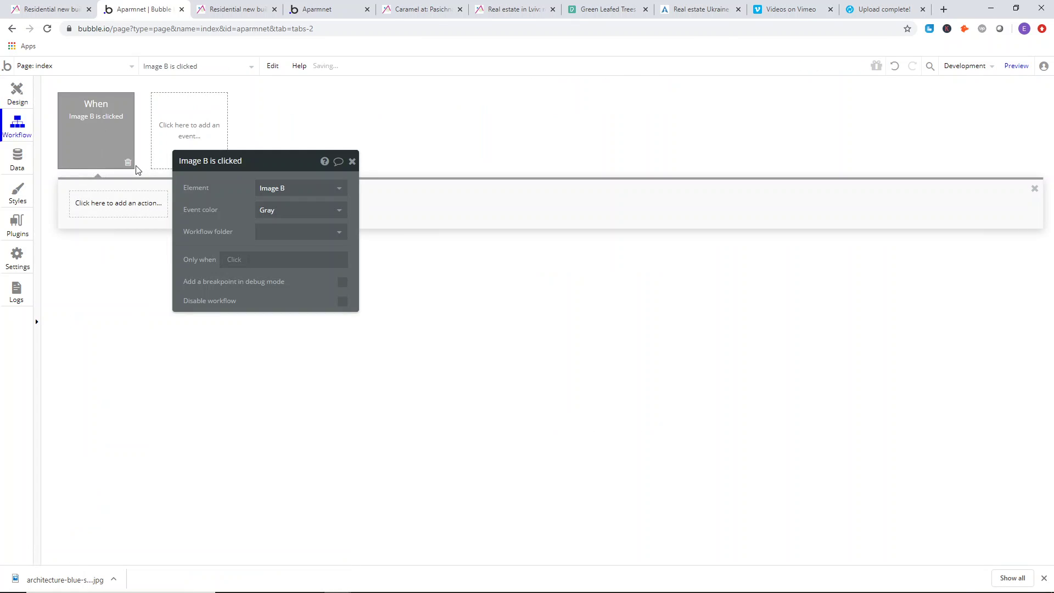
click(128, 162)
click(16, 98)
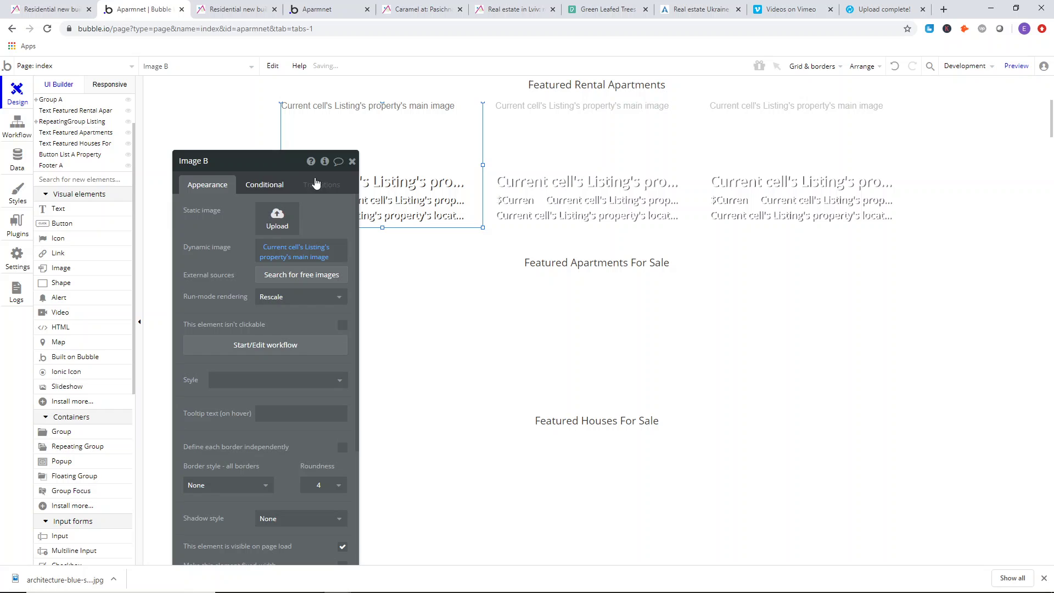
click(95, 66)
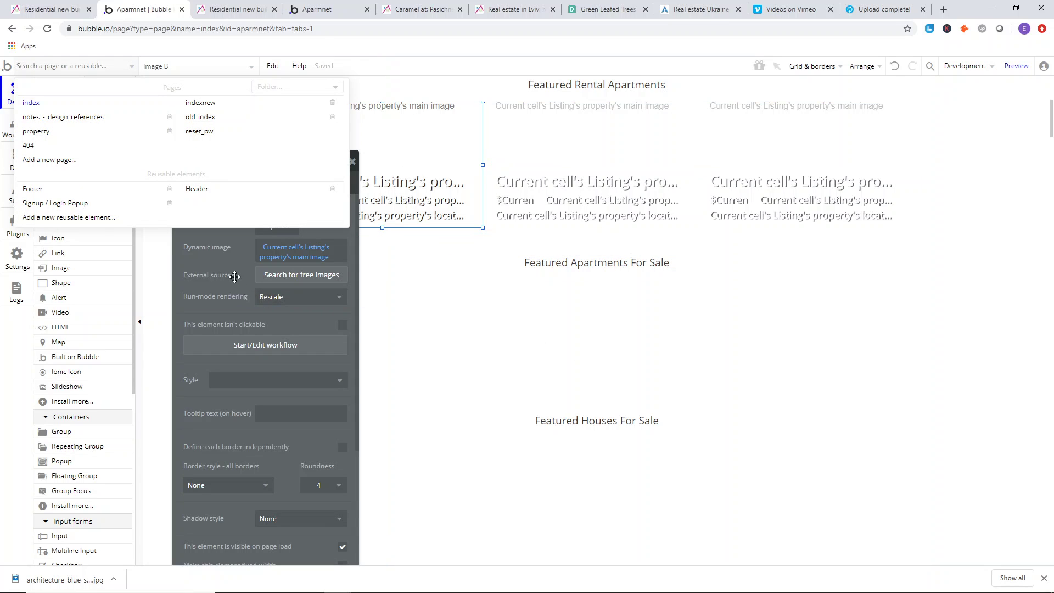
click(351, 162)
click(198, 151)
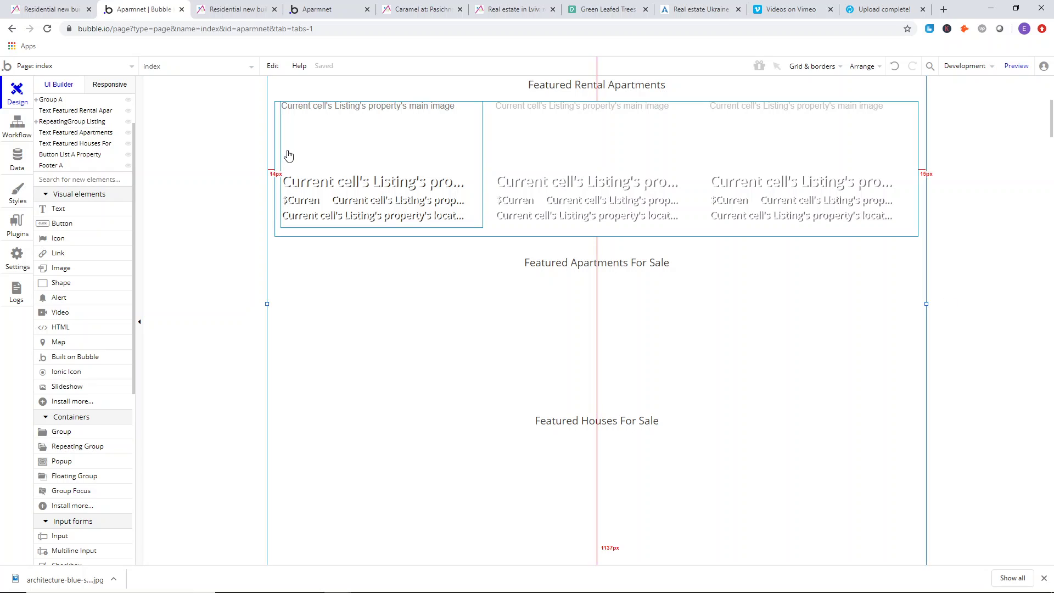
- Add a text field named "id" to the Property data type in the app's database
click(16, 161)
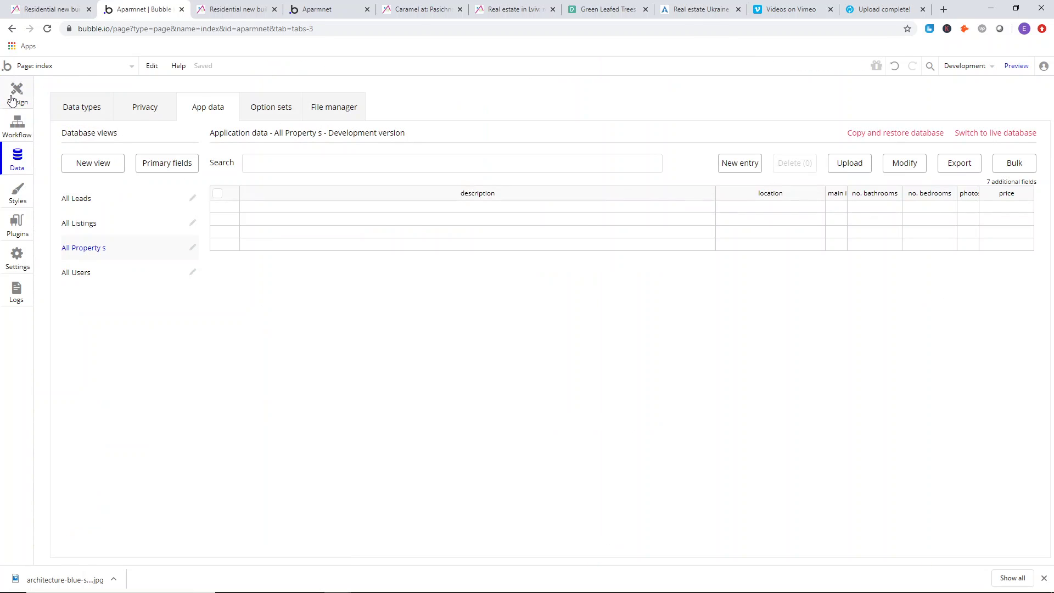
click(17, 95)
click(16, 159)
click(80, 102)
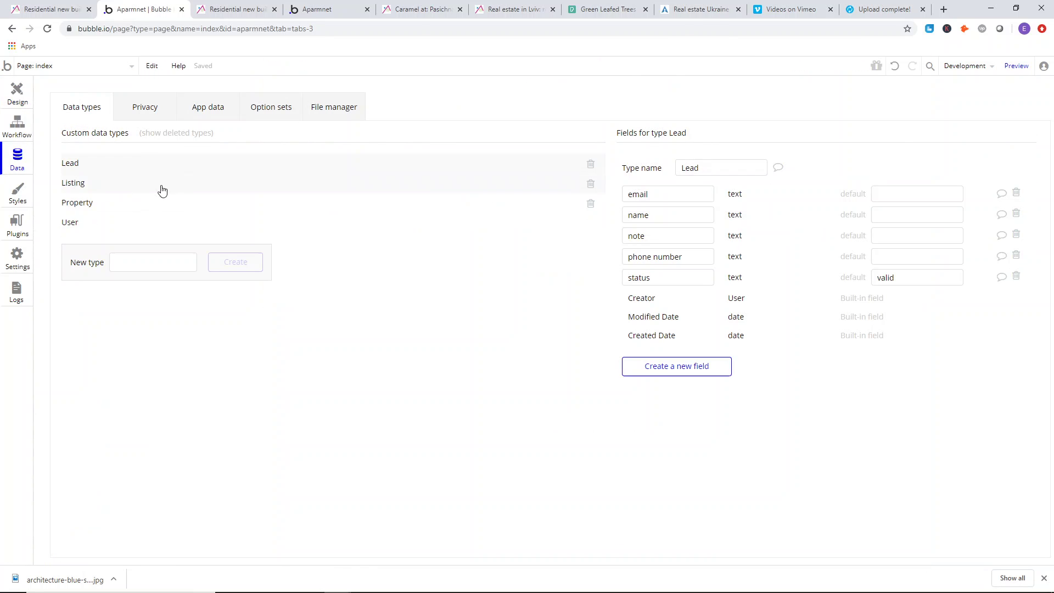
click(125, 213)
click(705, 473)
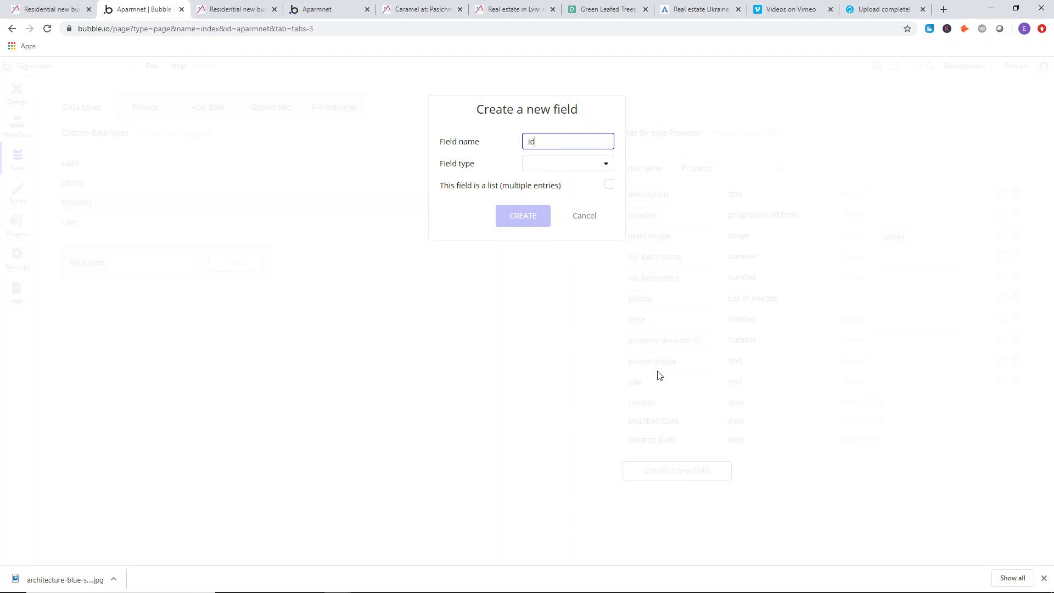
click(576, 163)
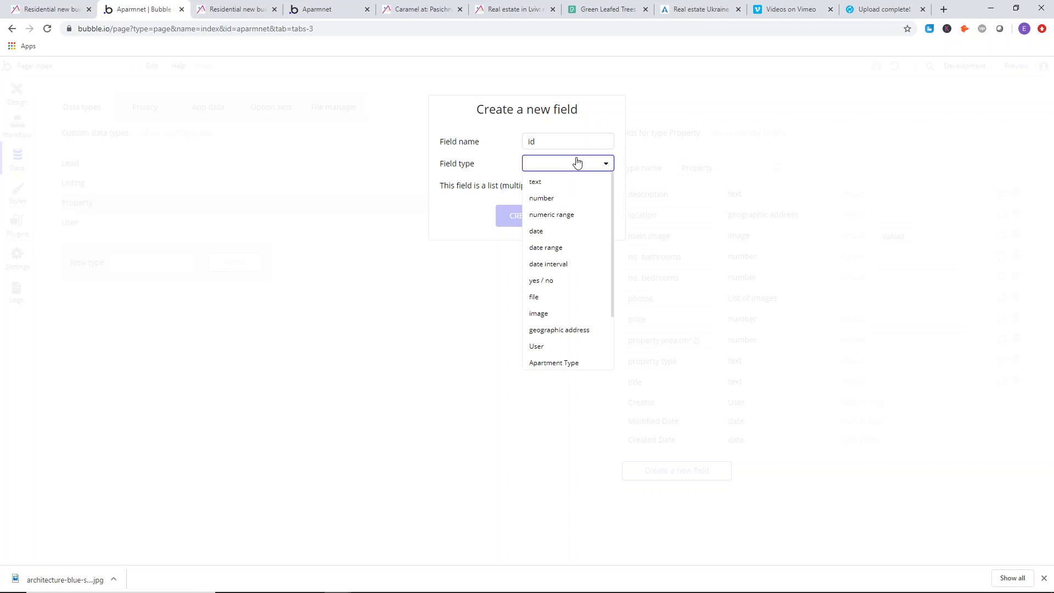
click(580, 181)
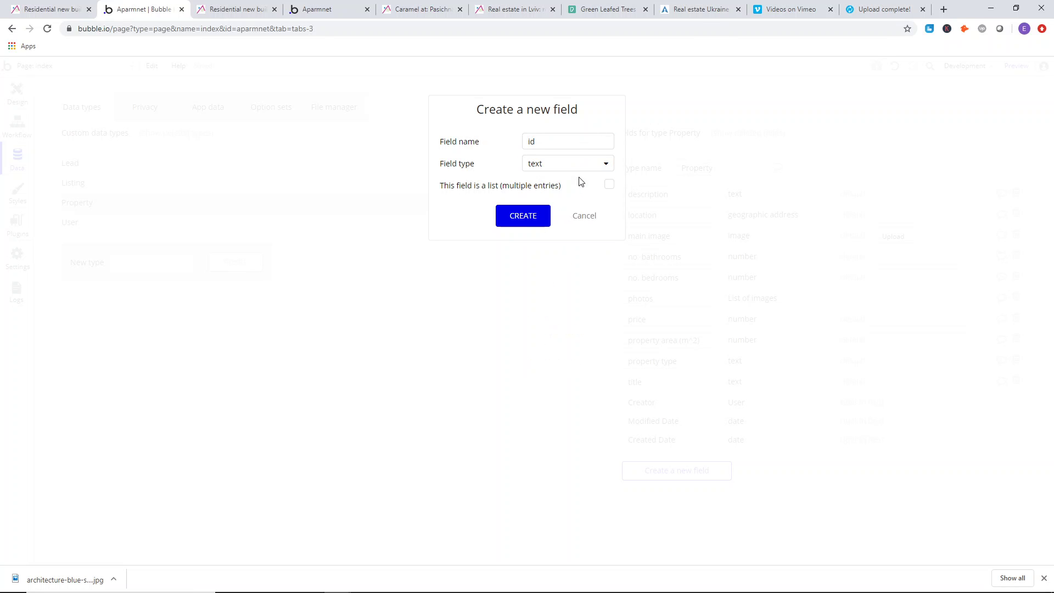
click(535, 217)
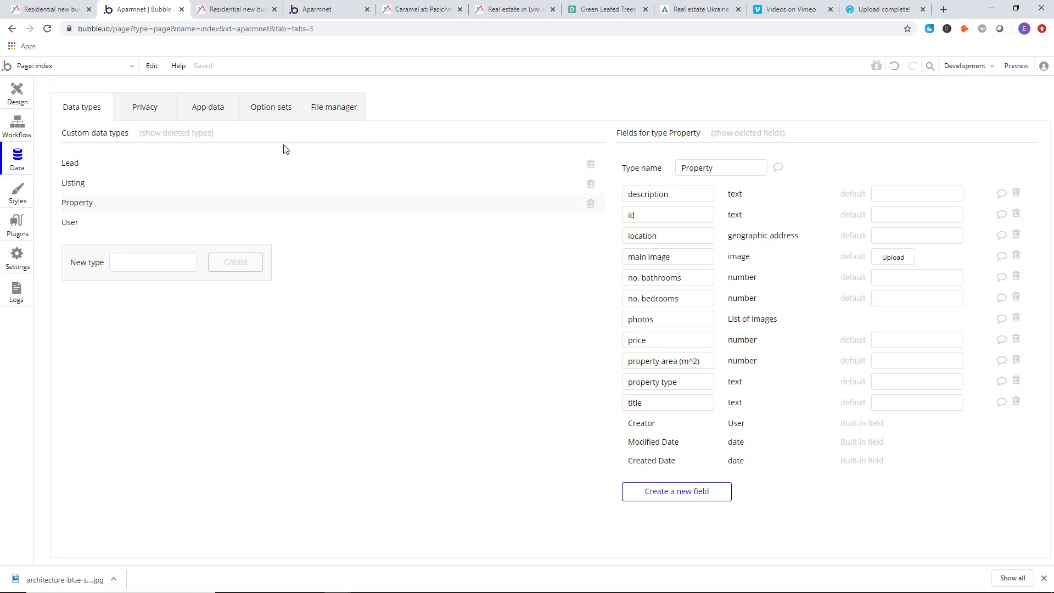
- Return to the design view and open the property page for editing
click(6, 96)
click(85, 67)
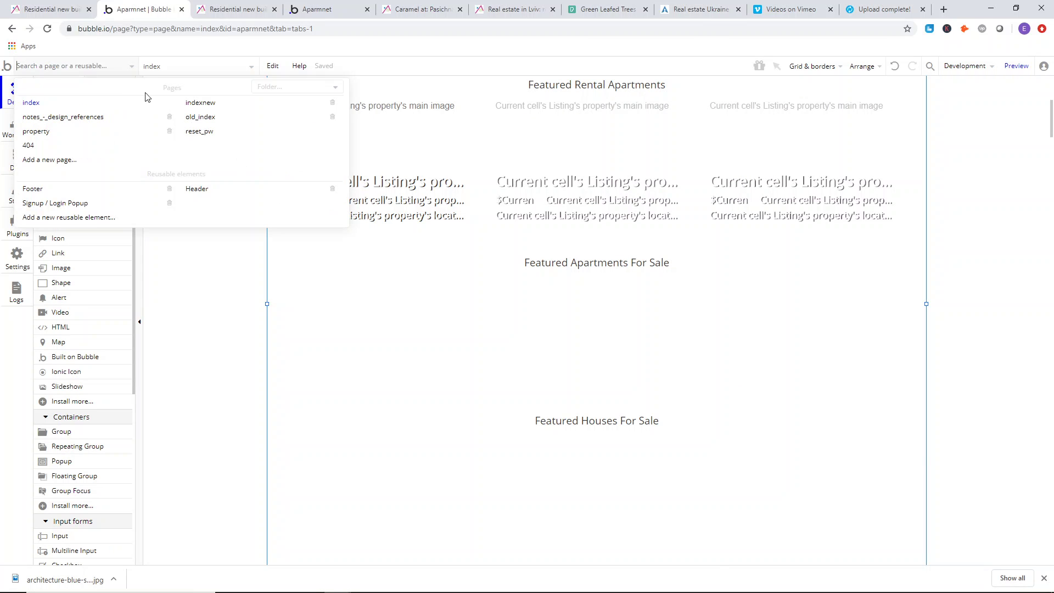
double_click(405, 157)
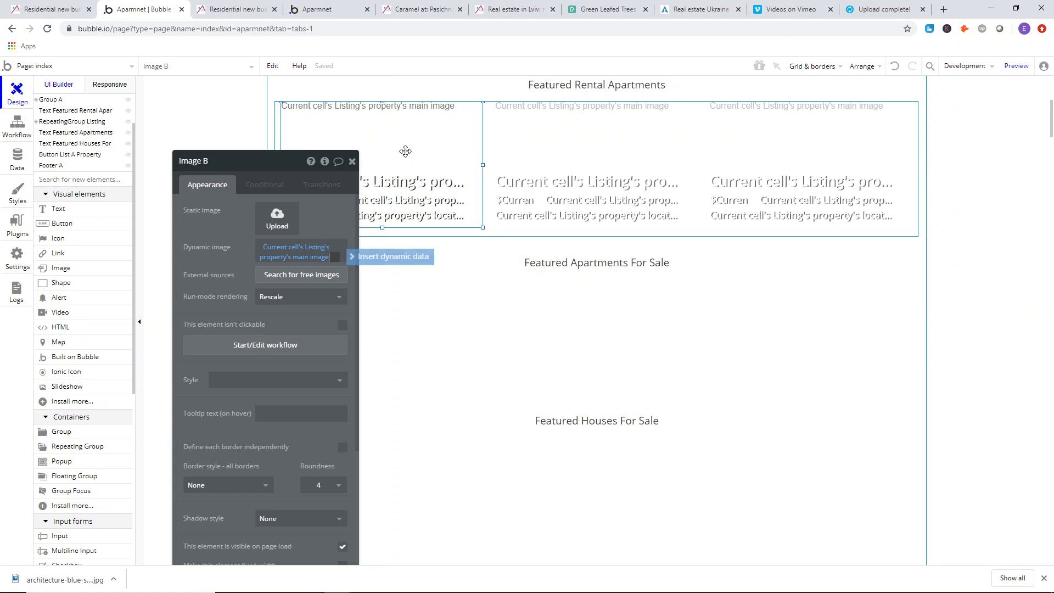
click(165, 131)
click(86, 66)
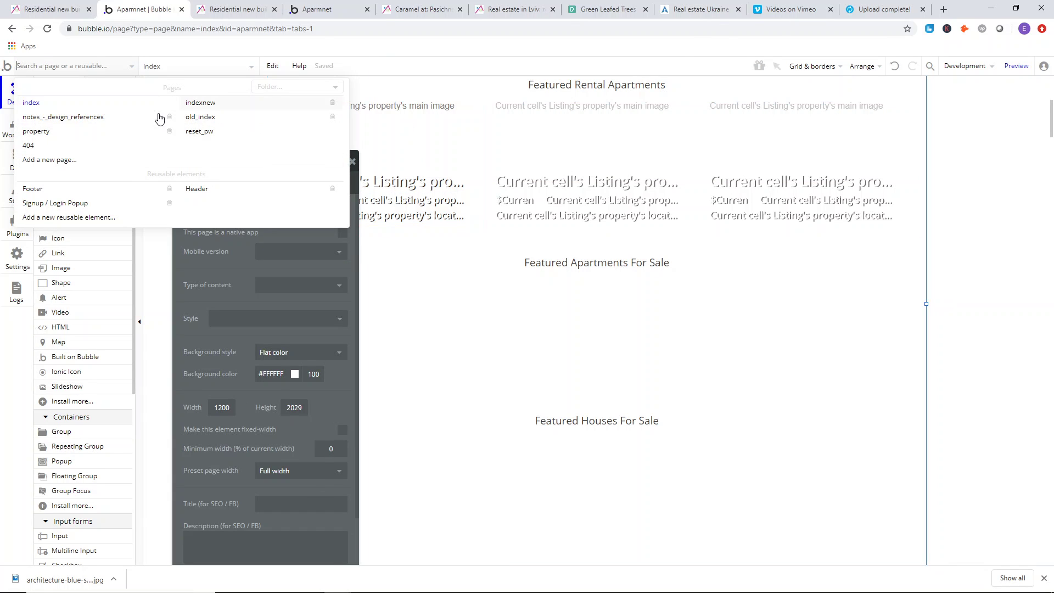
click(56, 132)
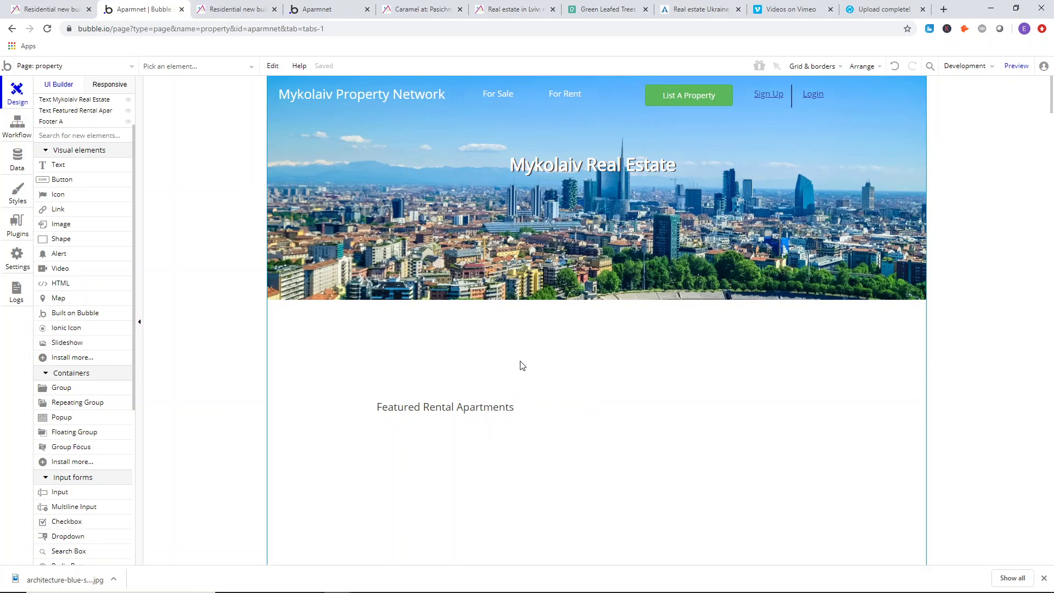
click(321, 33)
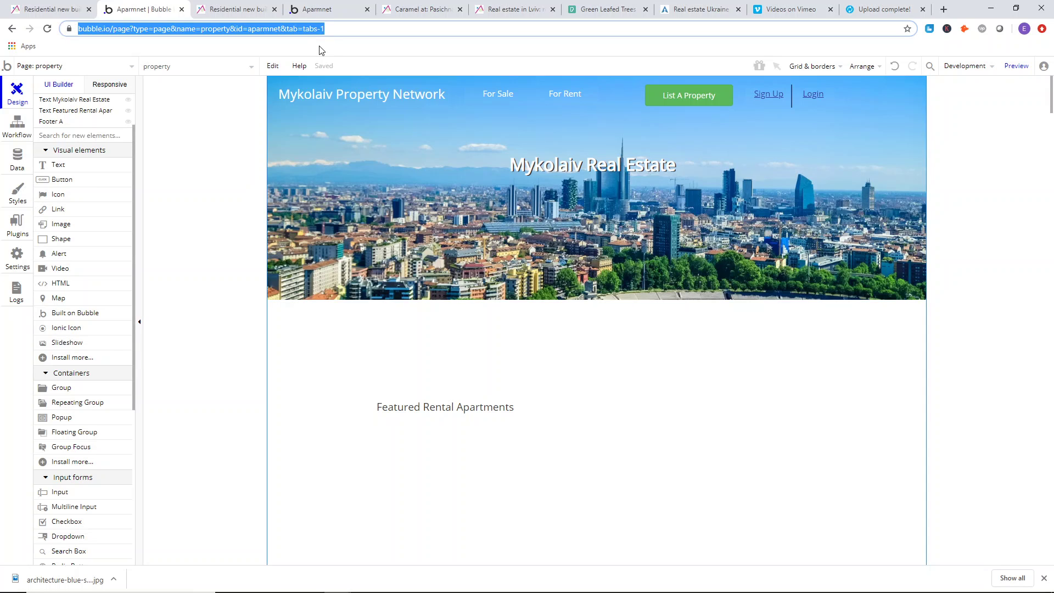
click(226, 310)
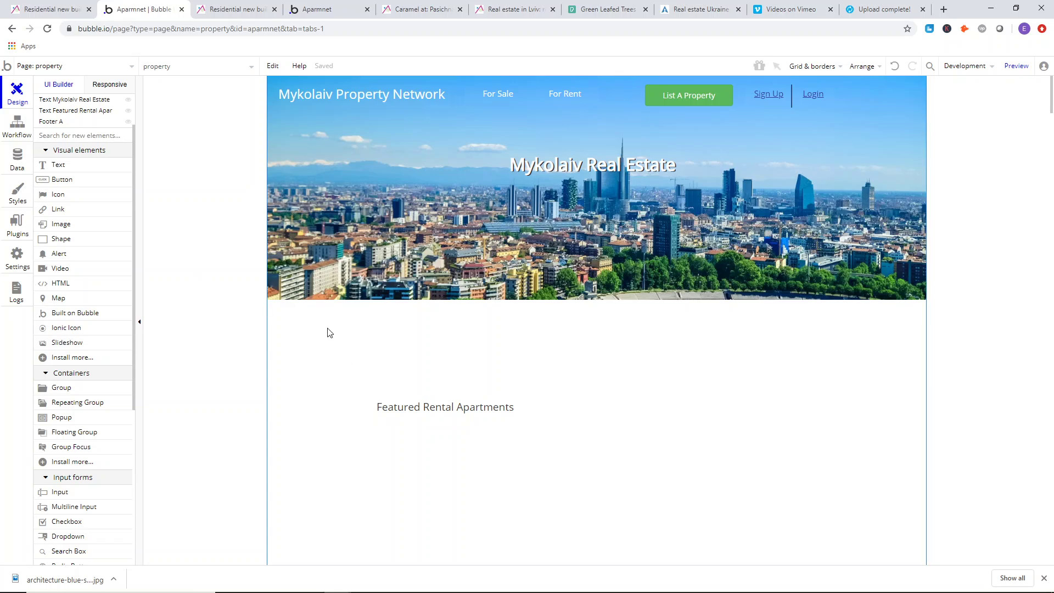
- Combine the "Mykolaiv Real Estate" title and the "Featured Rental Apartments" text into one group on the property page
click(485, 413)
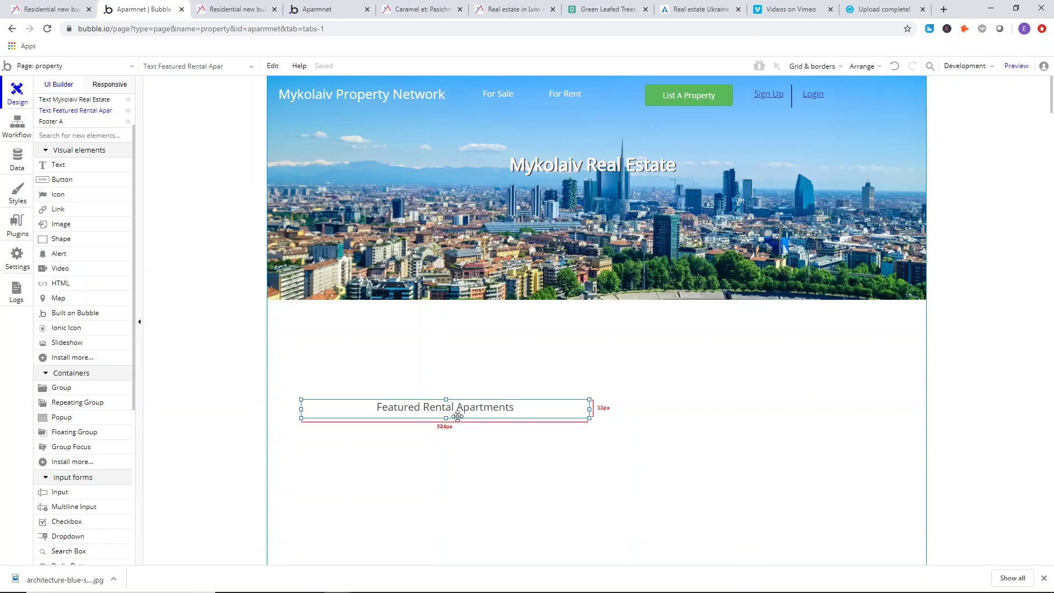
key(Escape)
right_click(583, 168)
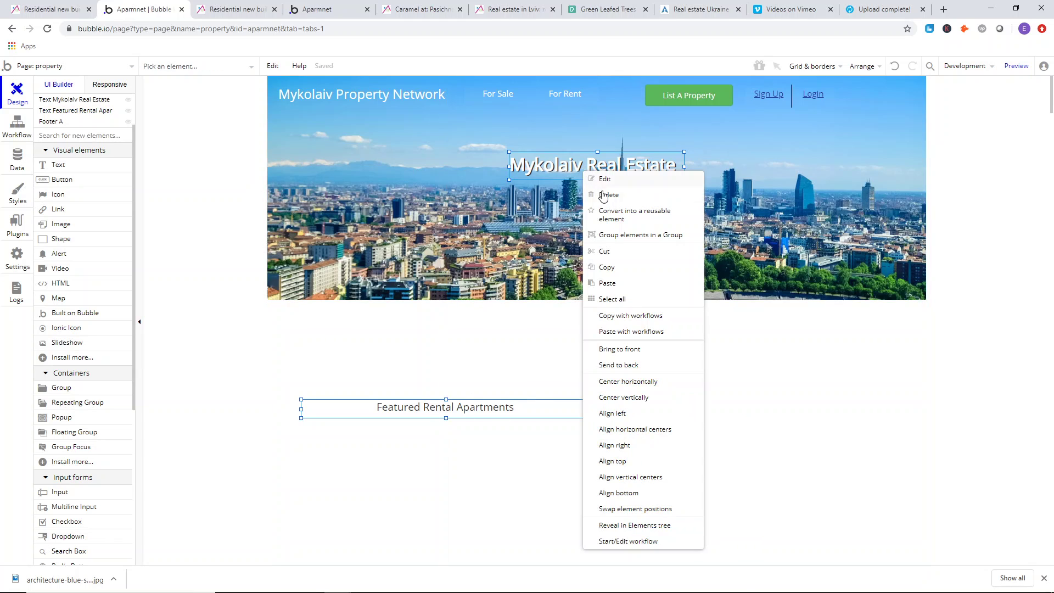
click(620, 233)
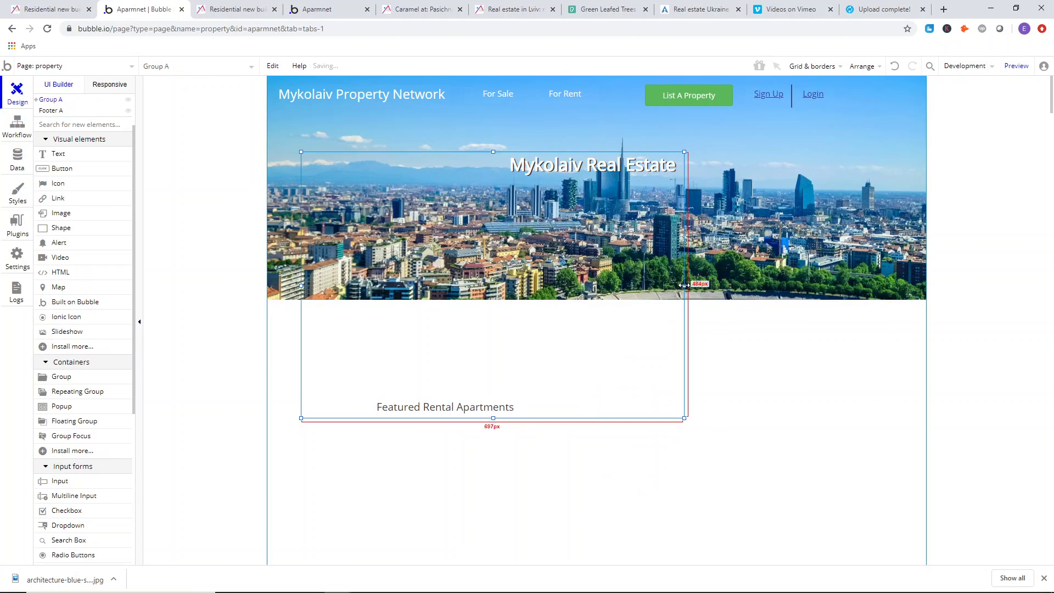
- Widen the new group to about 1073 px and center it horizontally on the page
drag(683, 286, 890, 291)
right_click(873, 284)
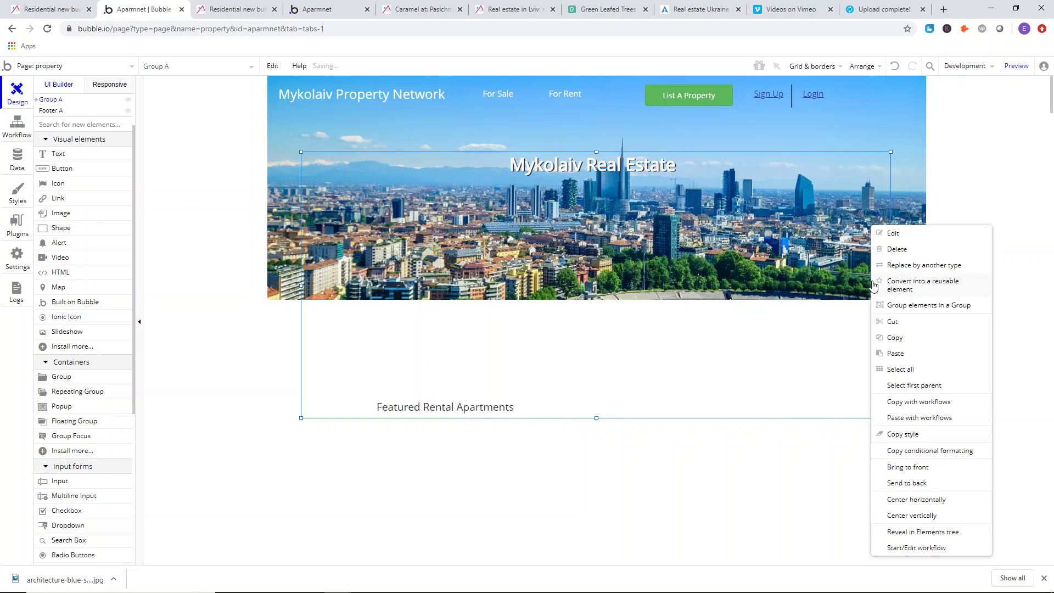
click(920, 515)
- Make the group fixed-width and rename it "Group property"
double_click(848, 260)
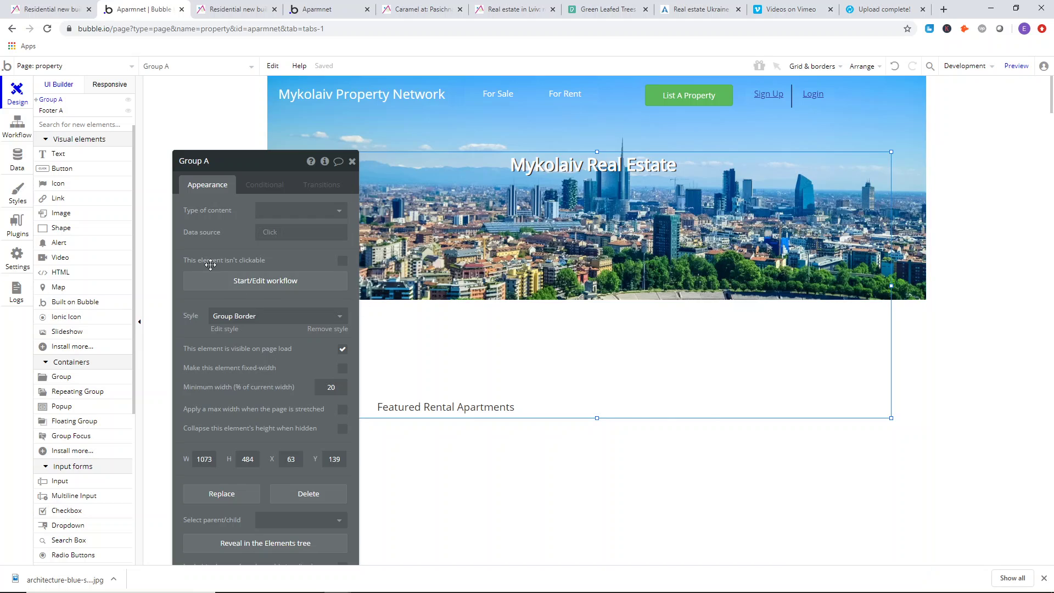
click(342, 368)
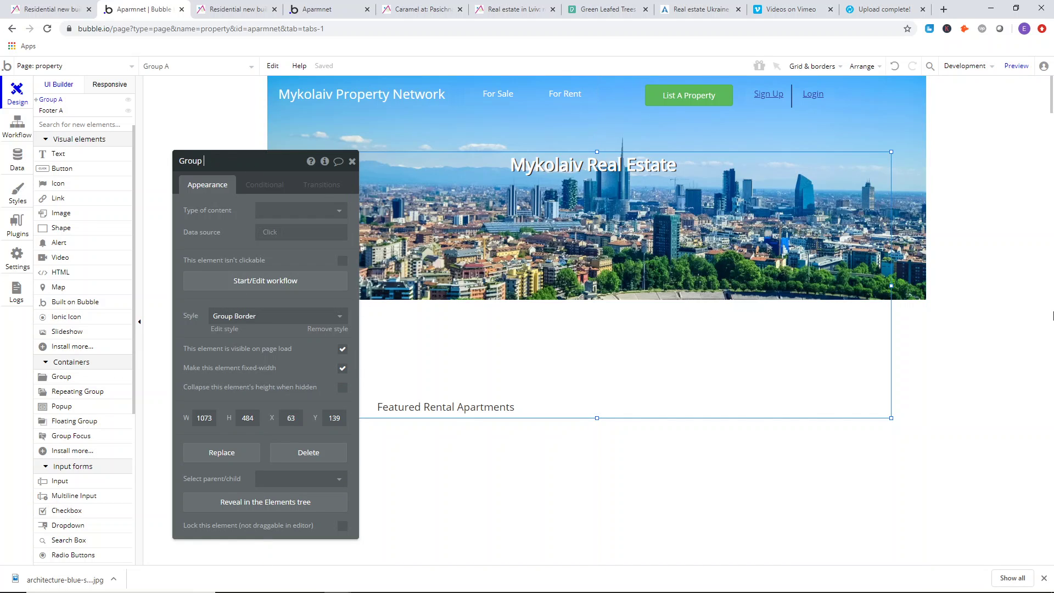
key(Return)
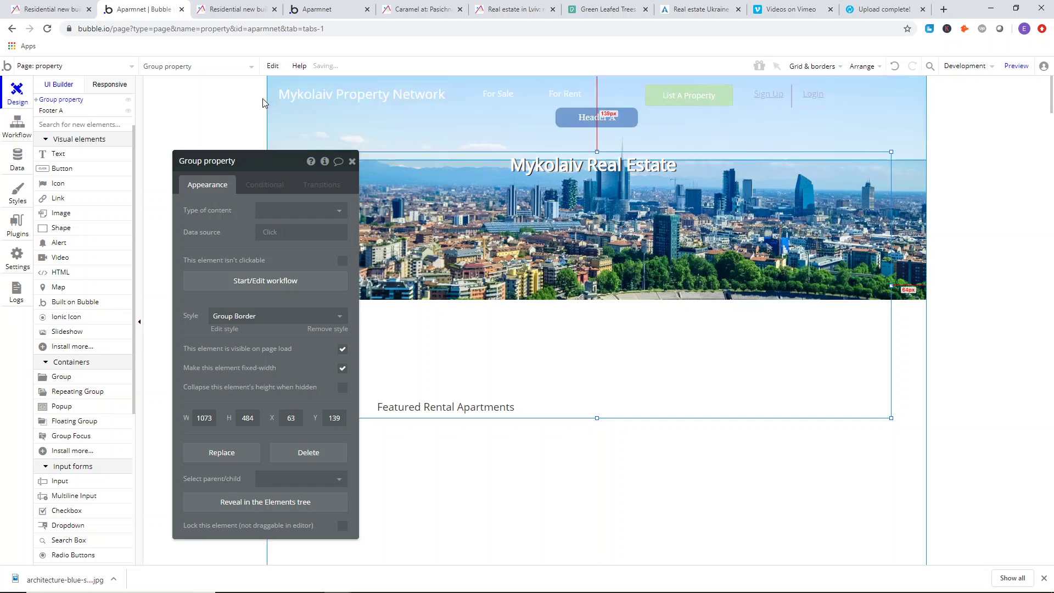
- Set the group's type of content to Property
click(310, 211)
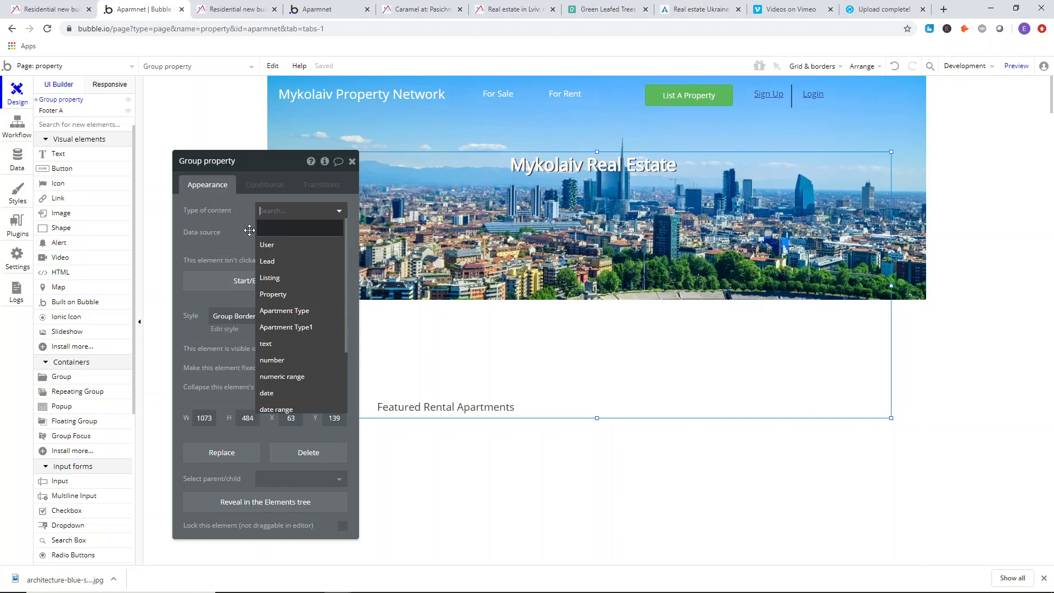
click(283, 311)
click(284, 217)
click(269, 295)
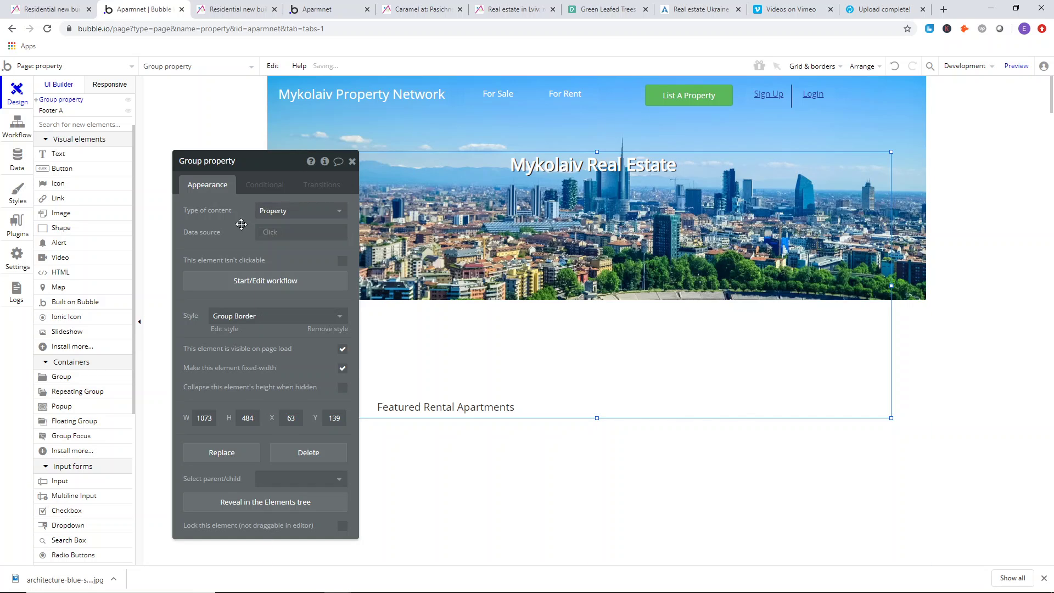
- Set the group's data source to a search for the Property data type
click(272, 233)
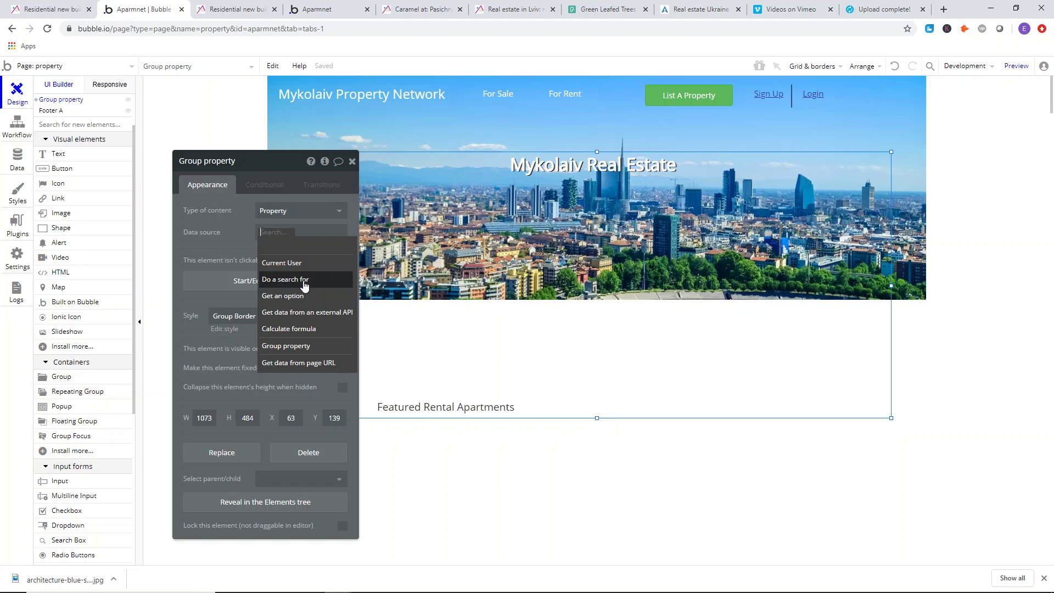
click(305, 280)
click(461, 187)
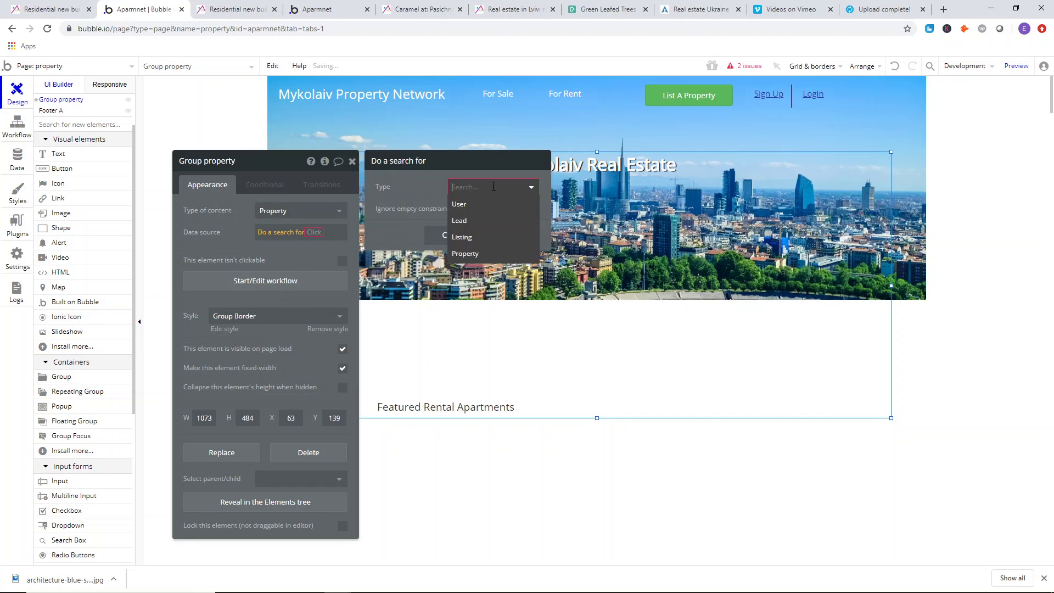
click(464, 253)
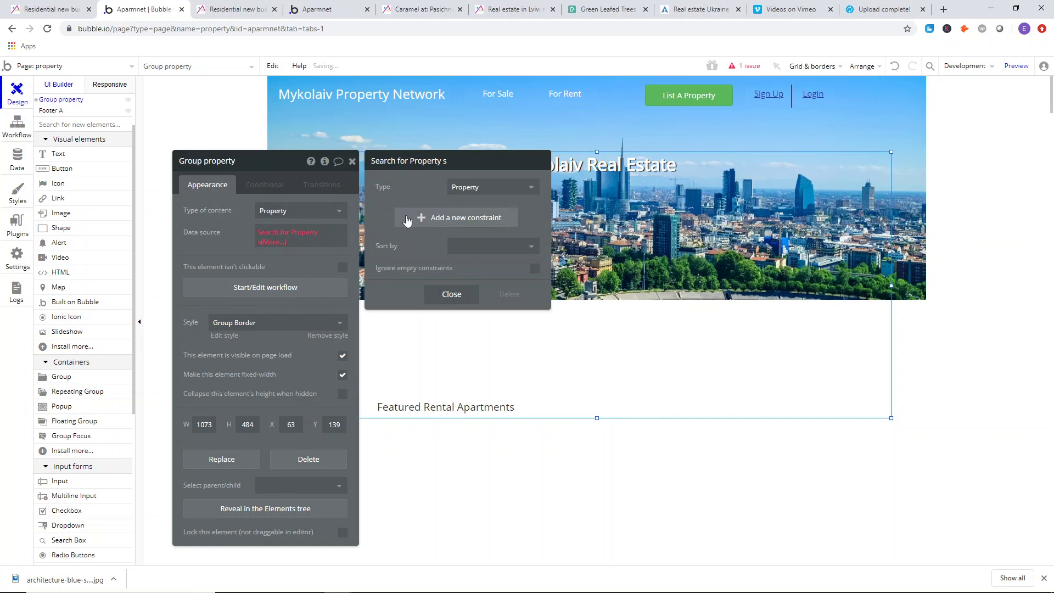
- Constrain the search so that id equals the text parameter "property" taken from the page URL
click(469, 219)
click(420, 213)
click(403, 242)
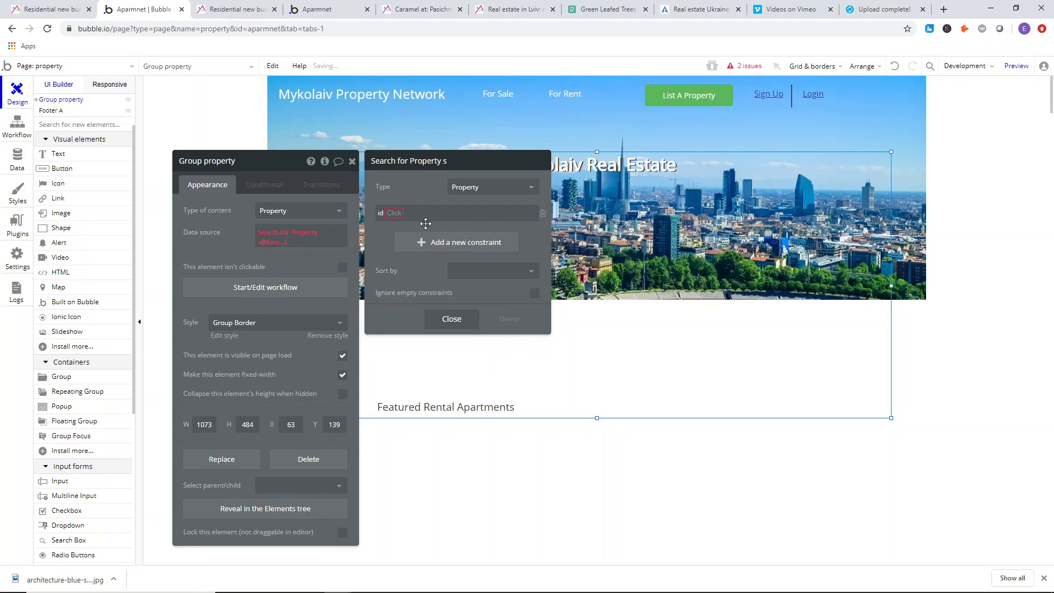
click(398, 219)
click(400, 230)
click(403, 214)
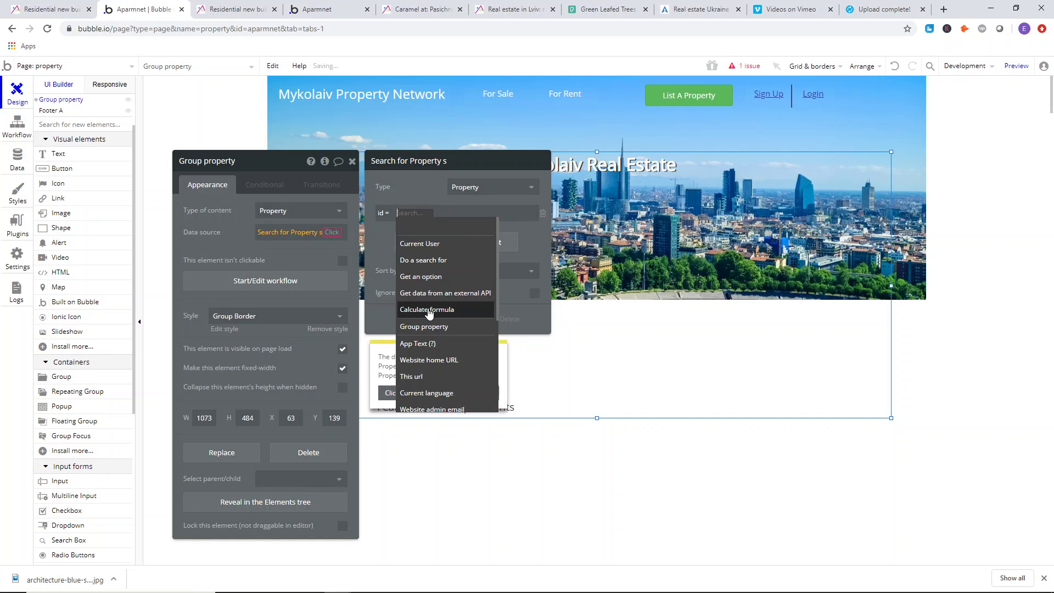
scroll(426, 314, down, 5)
click(425, 403)
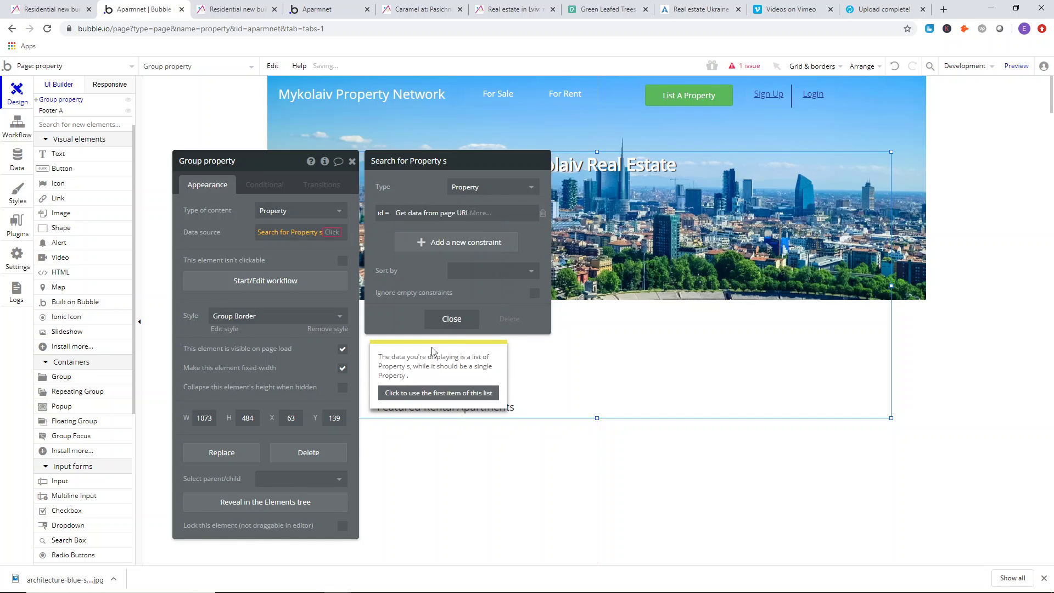
click(476, 209)
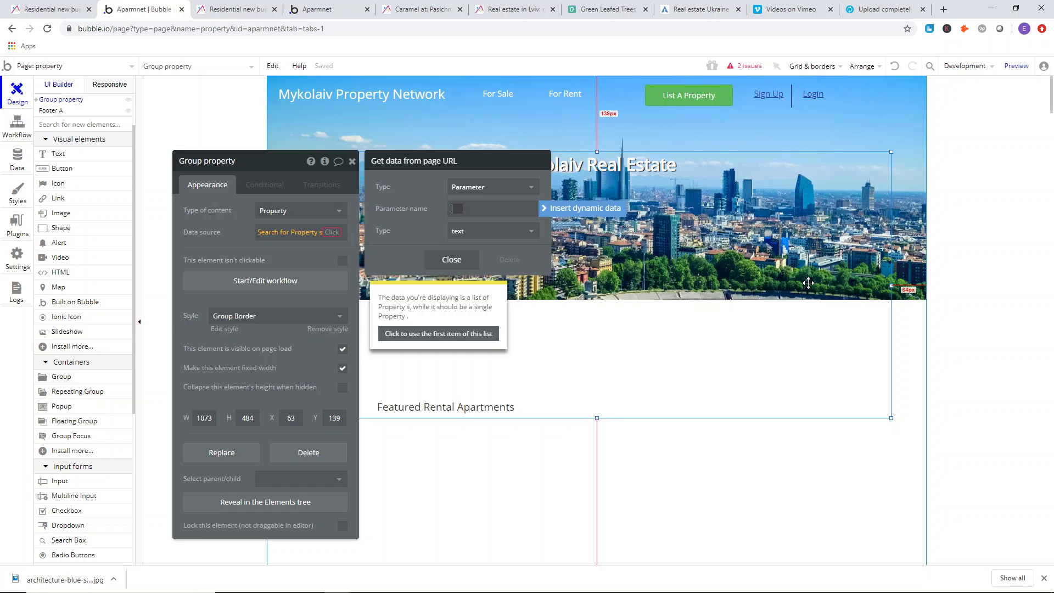
text(property)
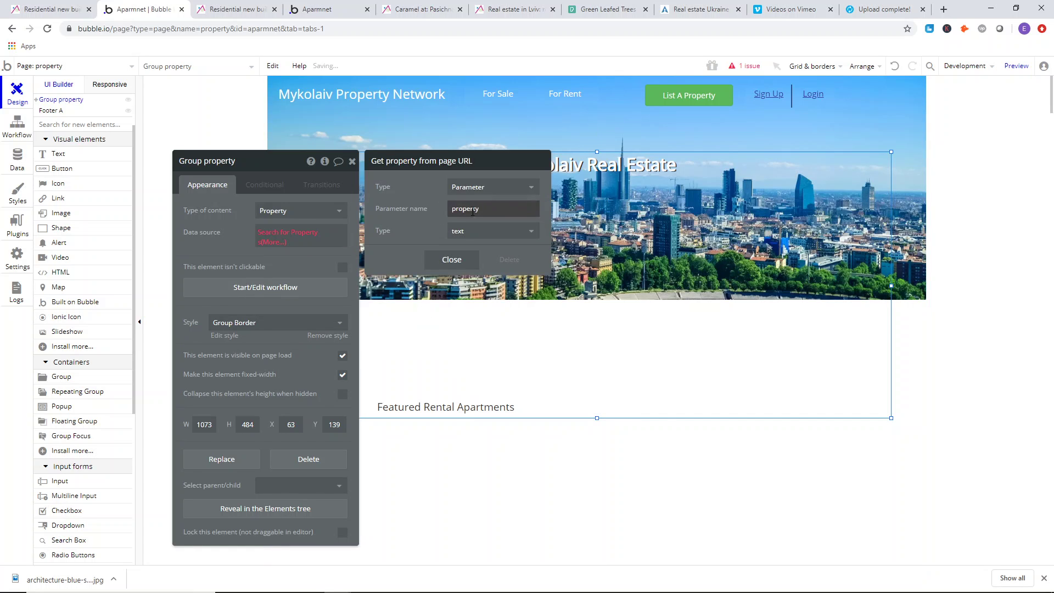
- Limit the group's data source to the first item of the Property search
click(231, 237)
click(301, 232)
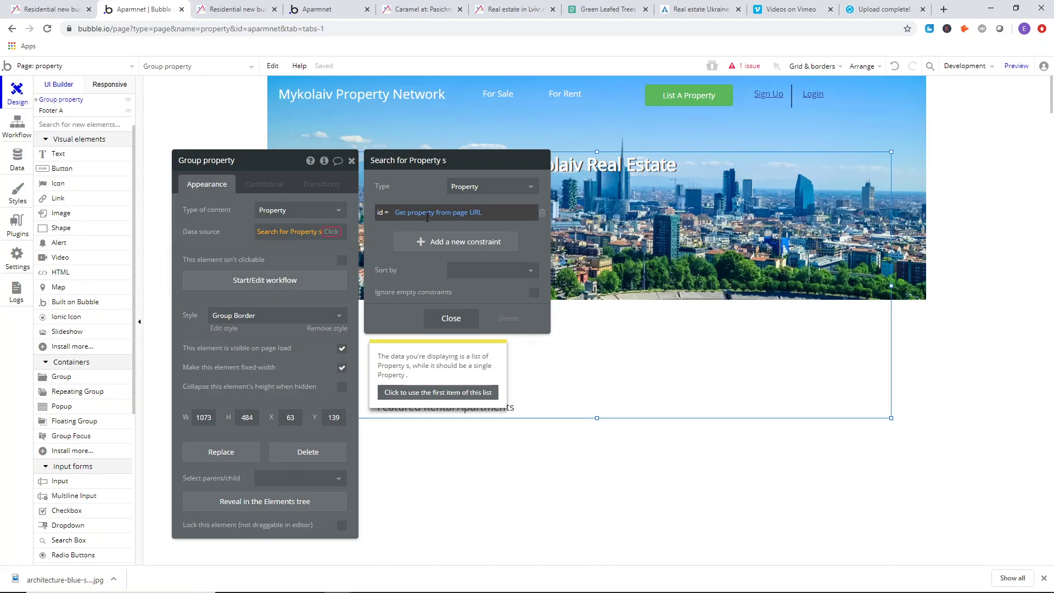
click(273, 243)
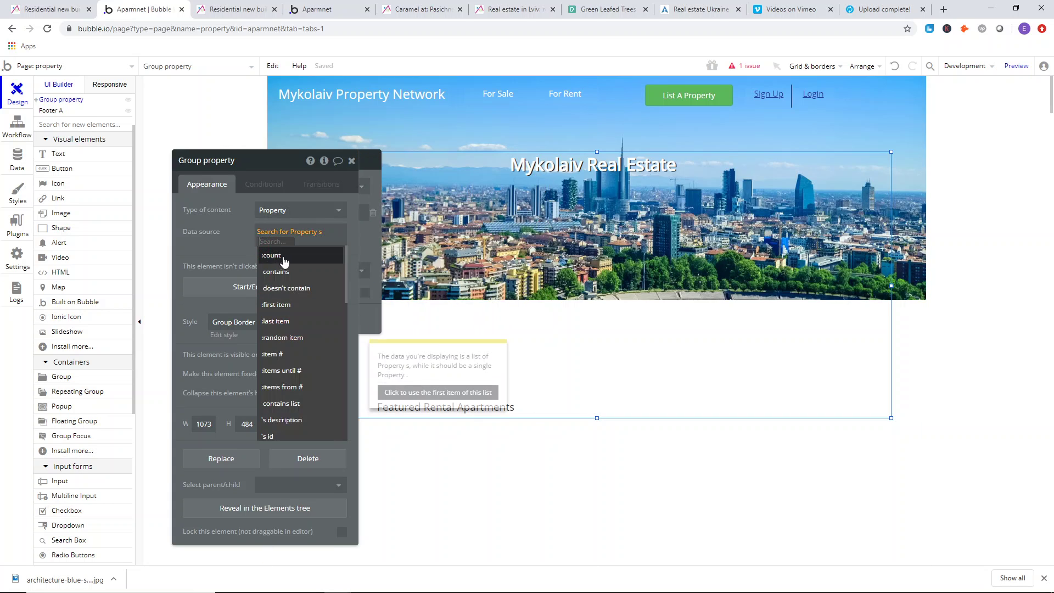
click(281, 306)
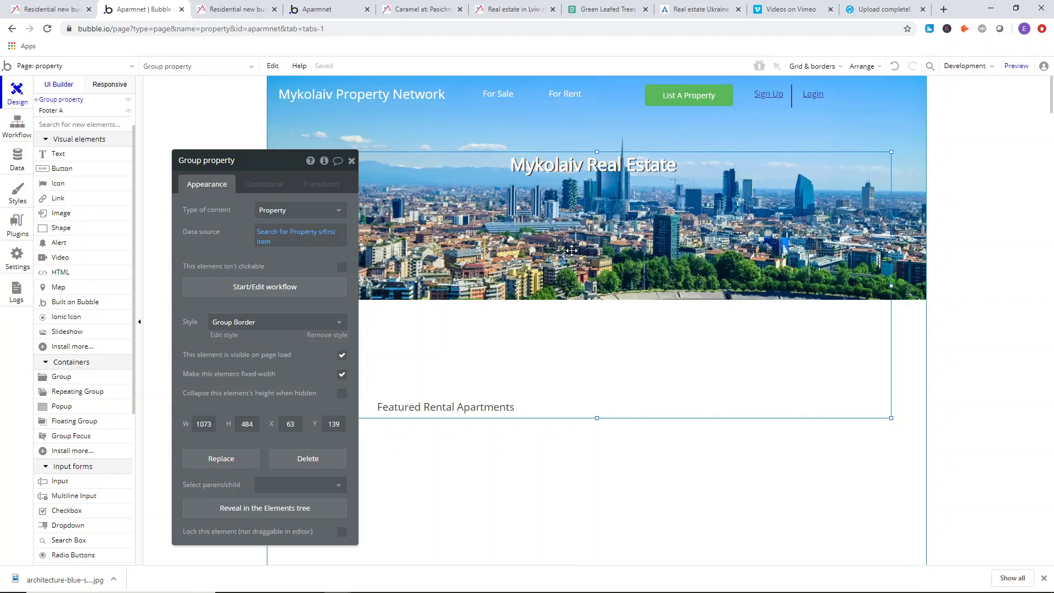
- Center Group property horizontally once more and close its property editor
right_click(570, 225)
click(637, 501)
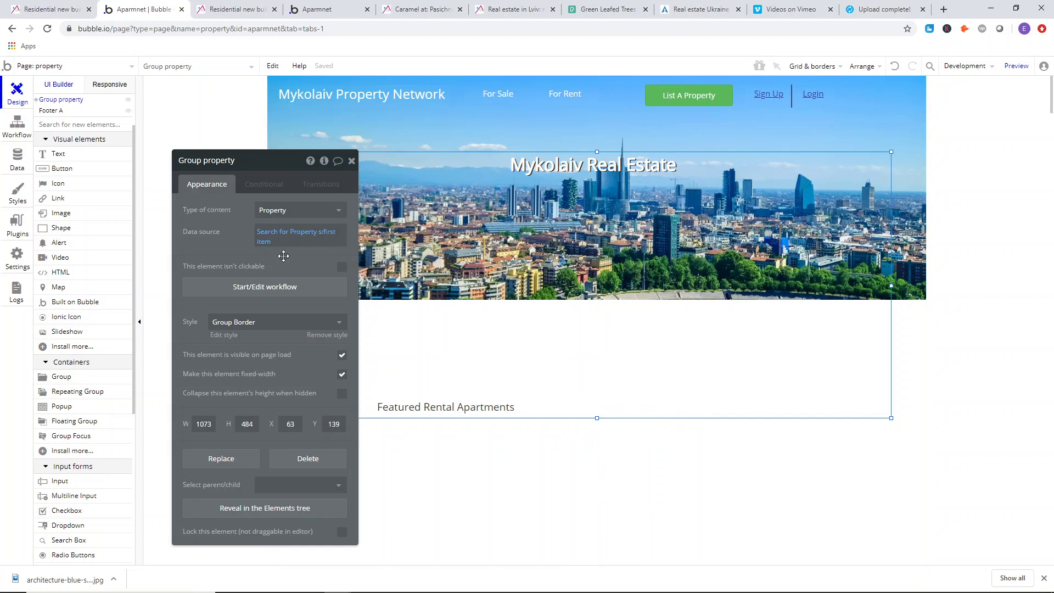
mouse_move(331, 168)
mouse_down()
mouse_move(339, 144)
mouse_move(340, 168)
mouse_up()
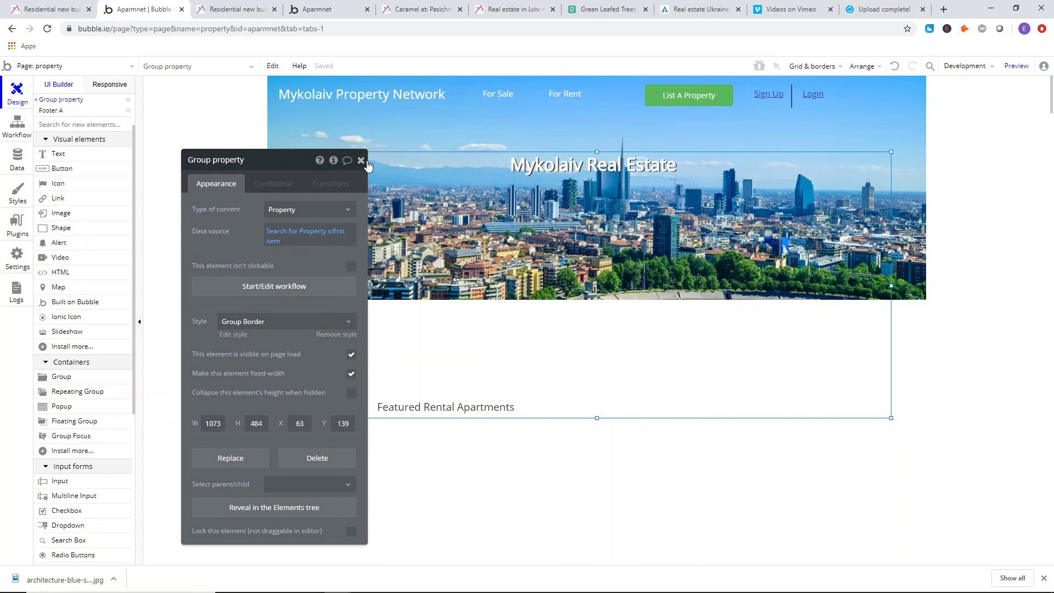
click(361, 160)
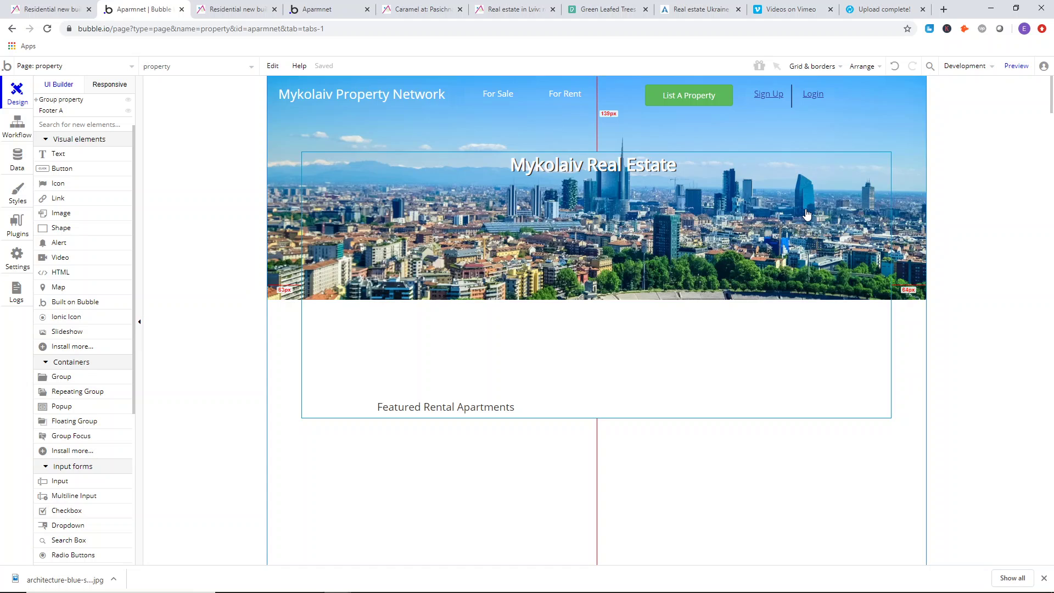
- Open the index page and give the Listing repeating group under "Featured Rental Apartments" a solid separator
click(100, 69)
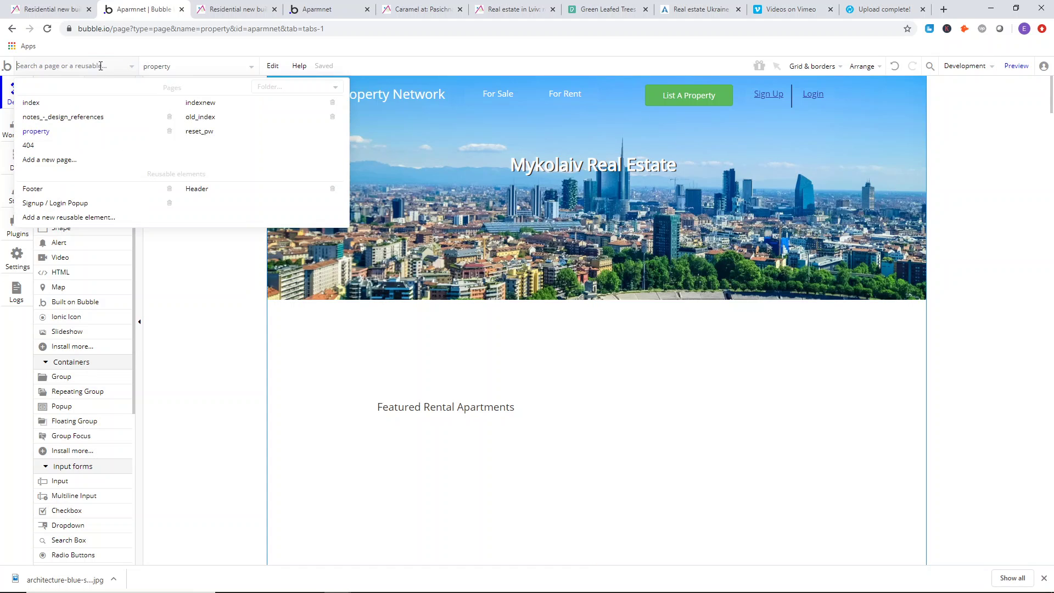
click(72, 106)
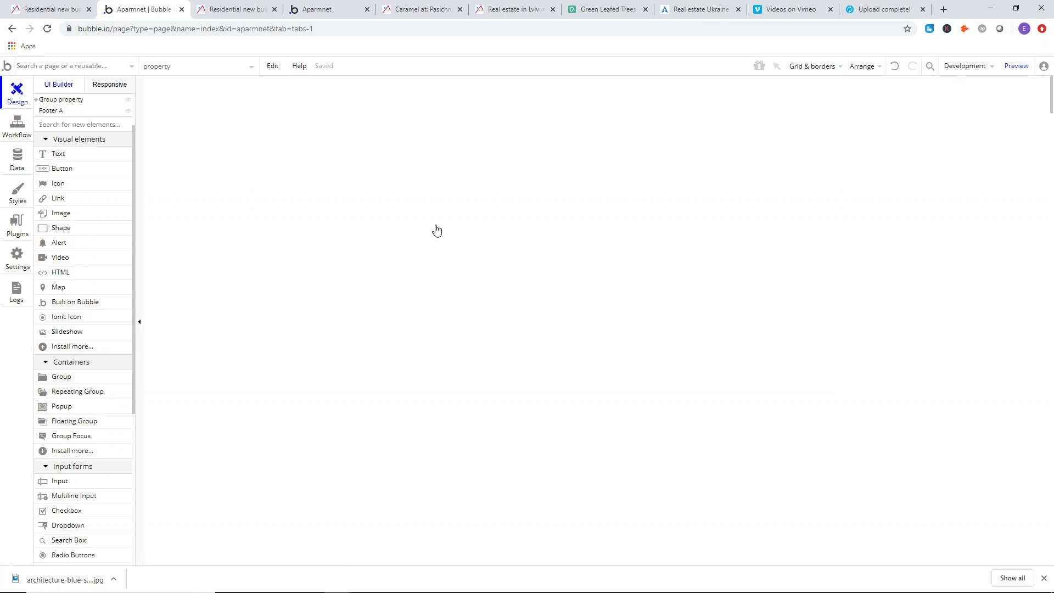
scroll(434, 173, down, 4)
scroll(434, 173, down, 1)
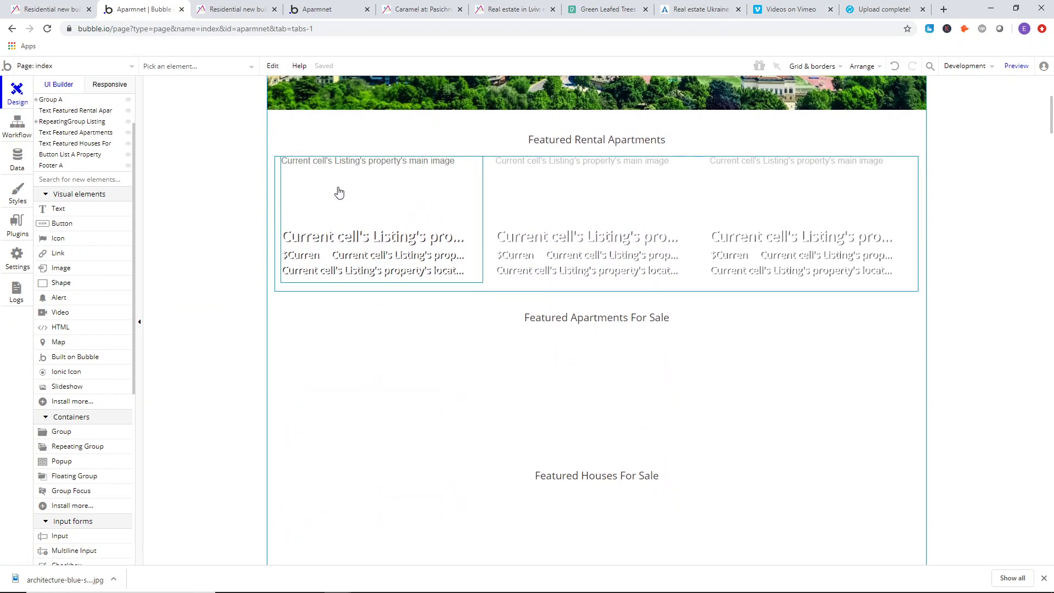
double_click(509, 197)
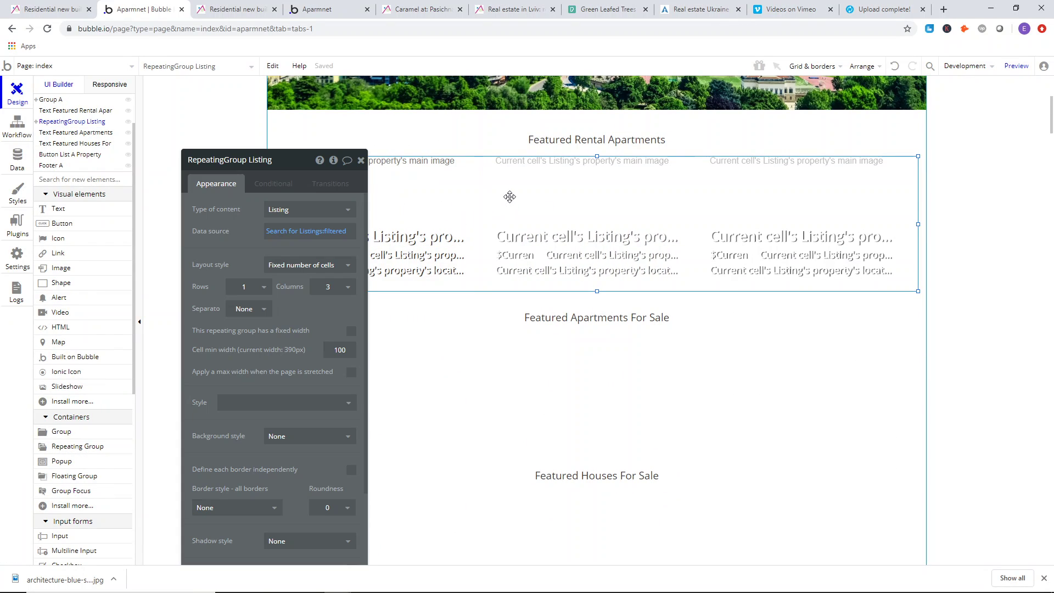
click(261, 308)
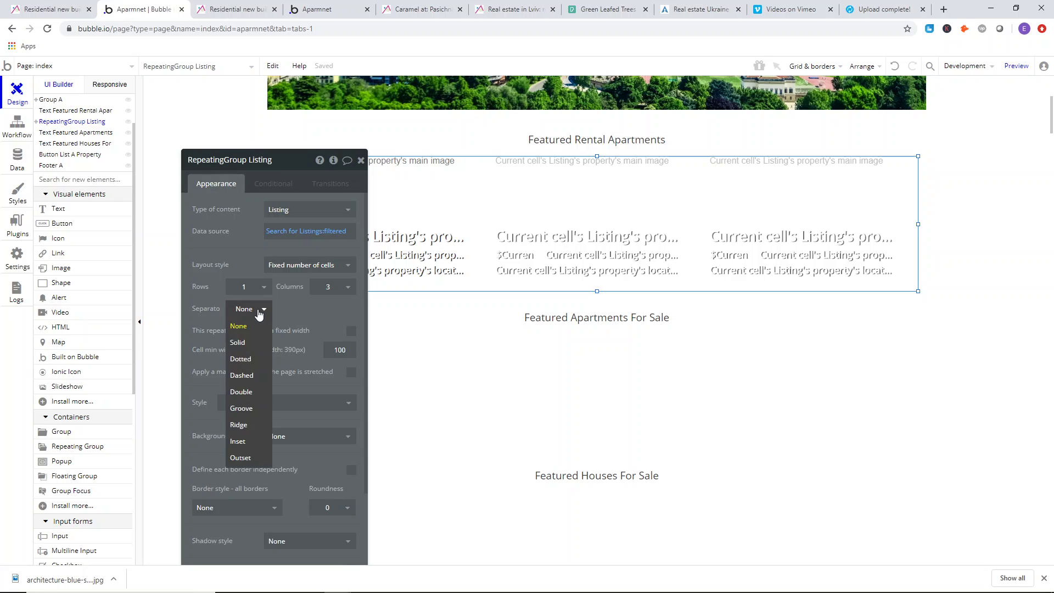
click(252, 343)
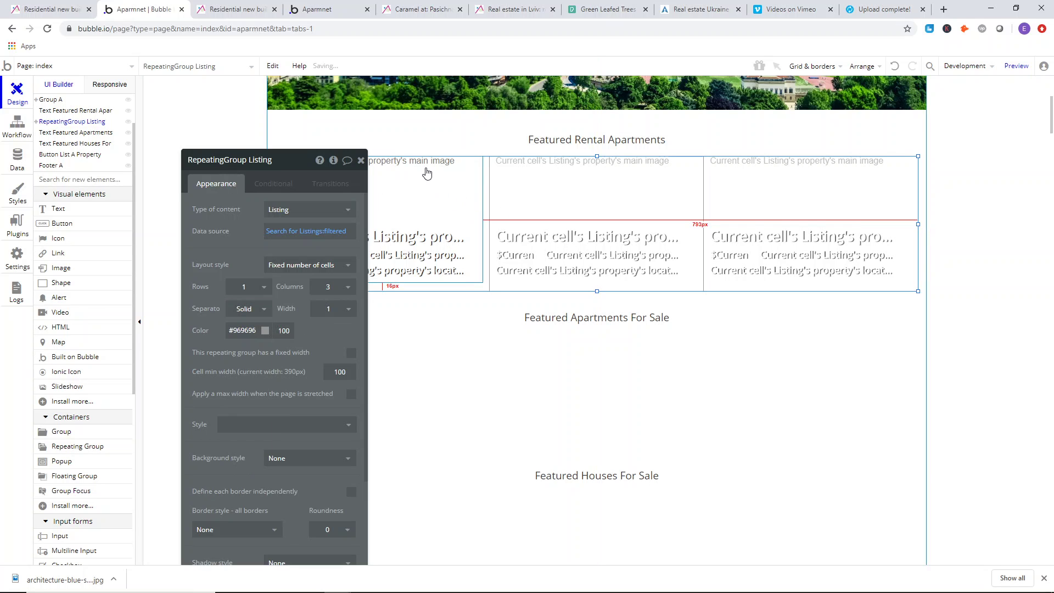
click(361, 161)
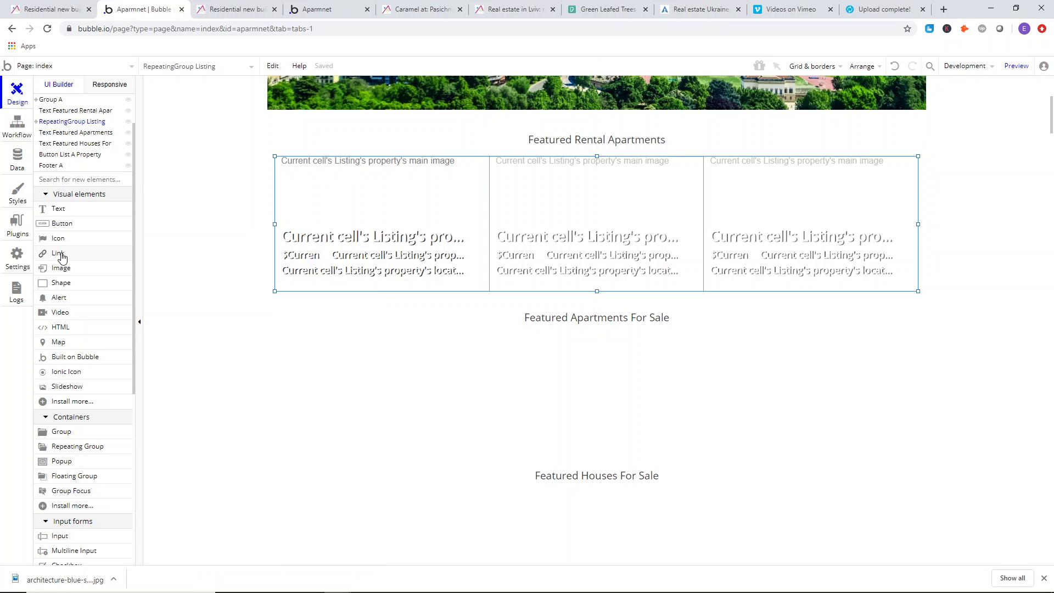
- Draw a link of about 316 by 224 px over the first cell of the Listing repeating group and bring it to the front
click(58, 253)
mouse_move(298, 160)
mouse_down()
mouse_move(366, 239)
mouse_move(471, 282)
mouse_up()
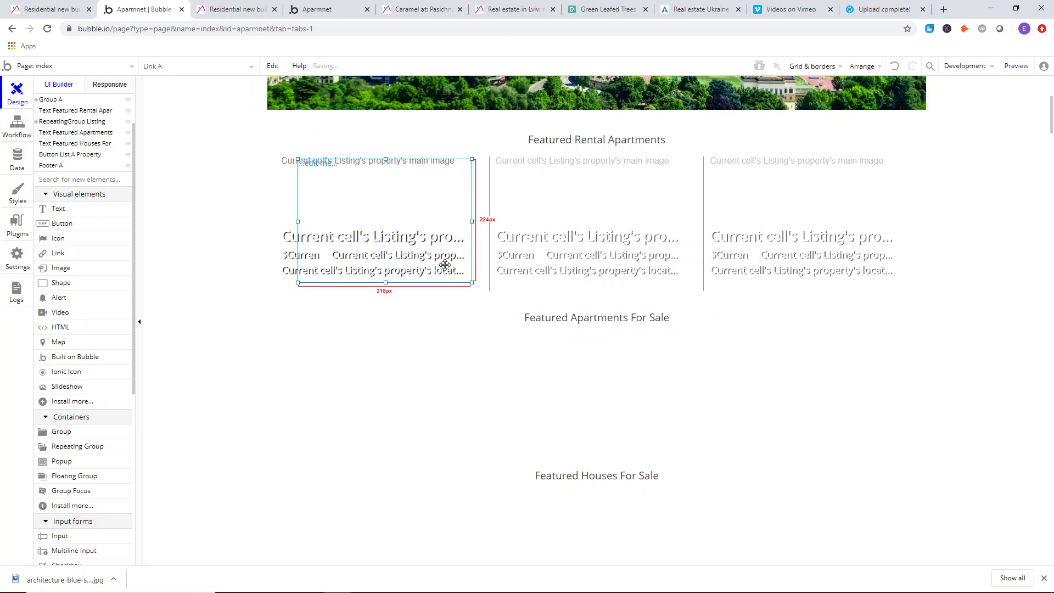
right_click(426, 188)
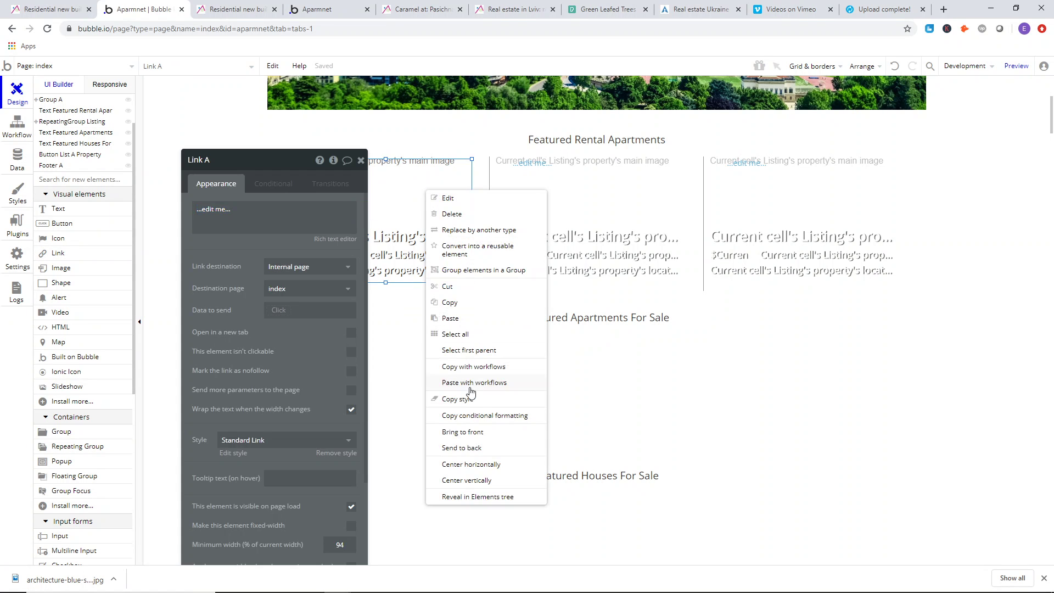
click(461, 437)
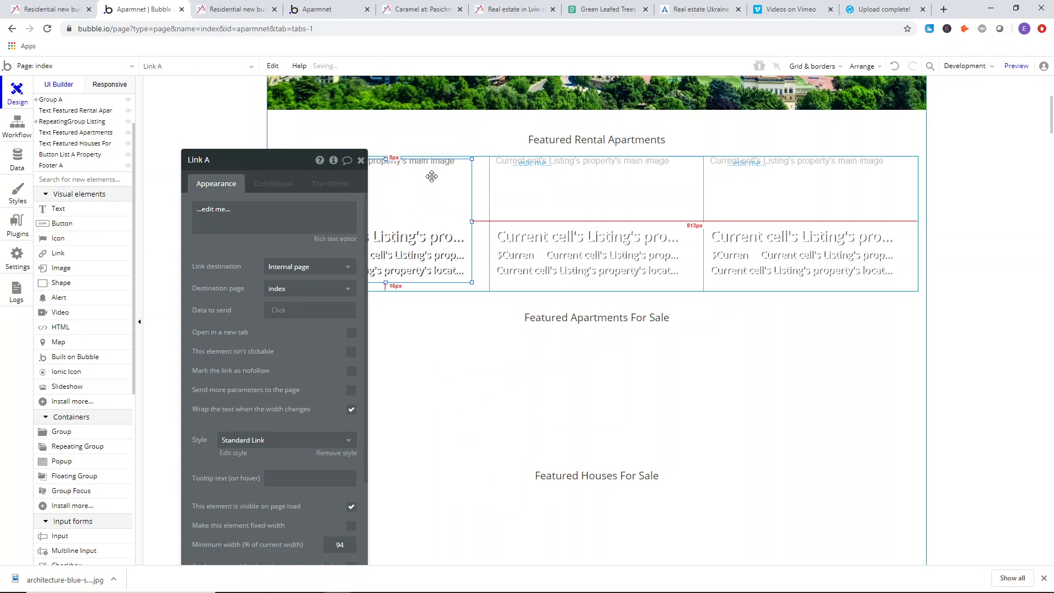
- Clear the link's placeholder text and set its destination page to property
click(225, 214)
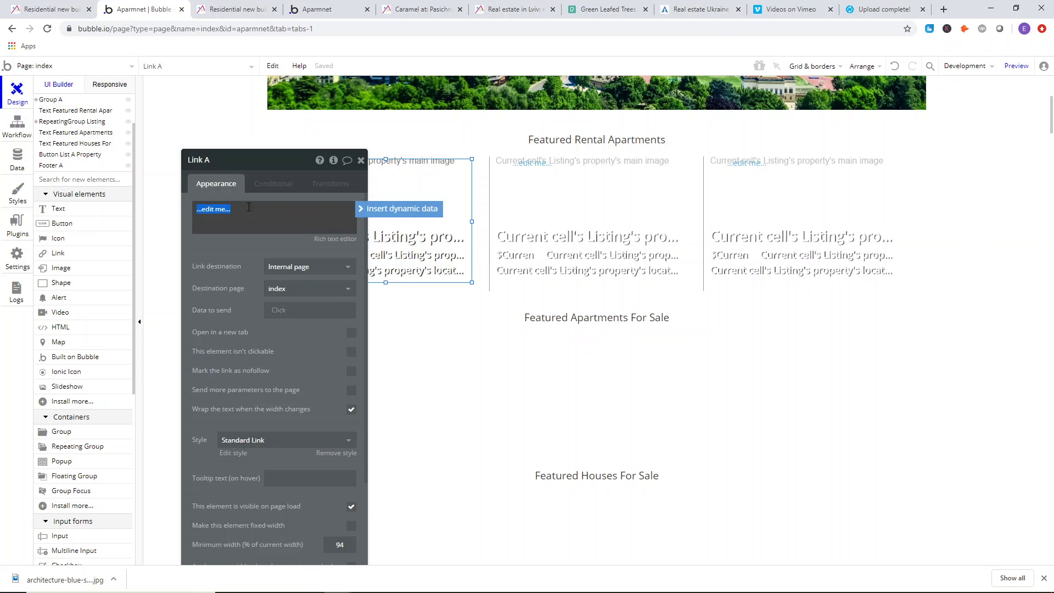
key(BackSpace)
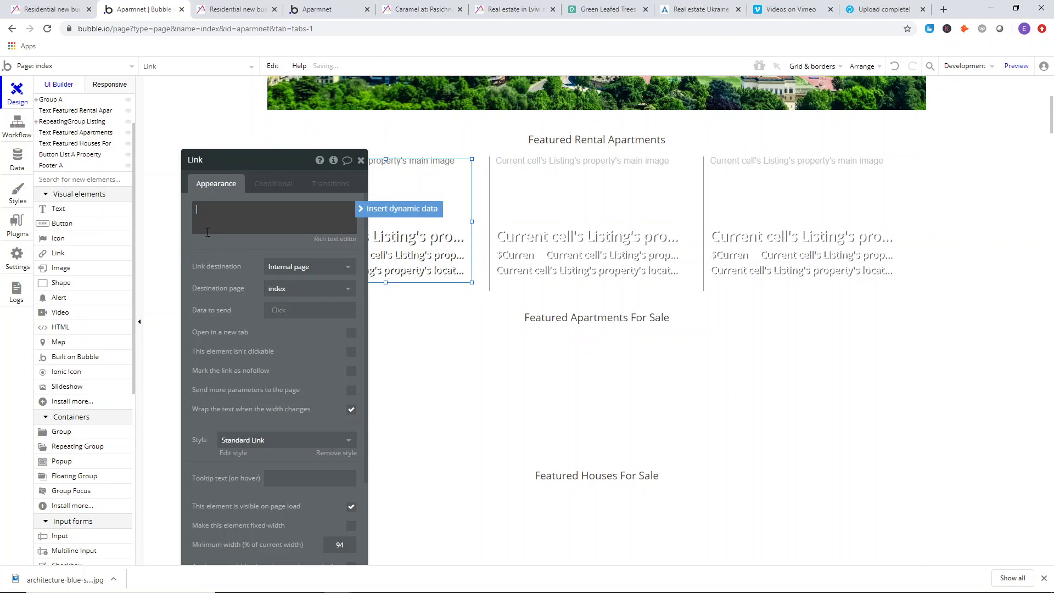
click(291, 288)
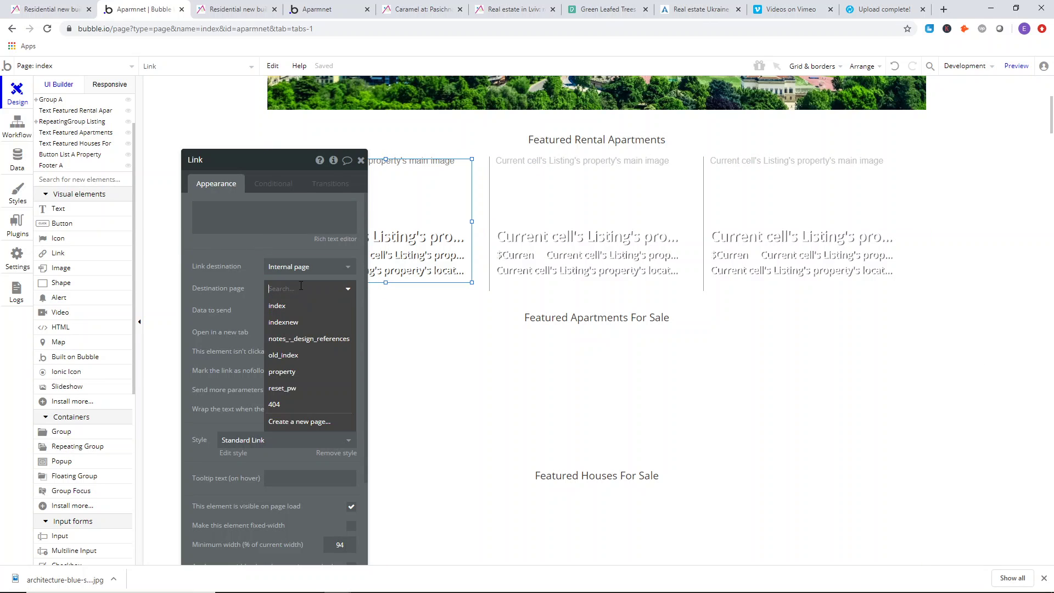
click(299, 376)
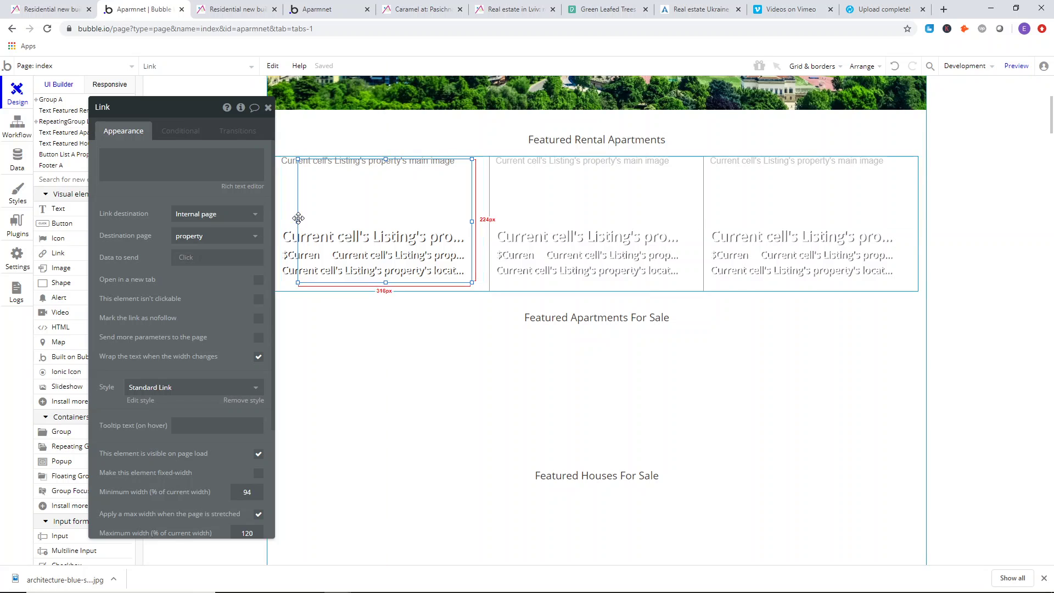
- Enlarge the link on all sides to about 378 px wide so it covers the first listing cell's contents
drag(298, 221, 275, 219)
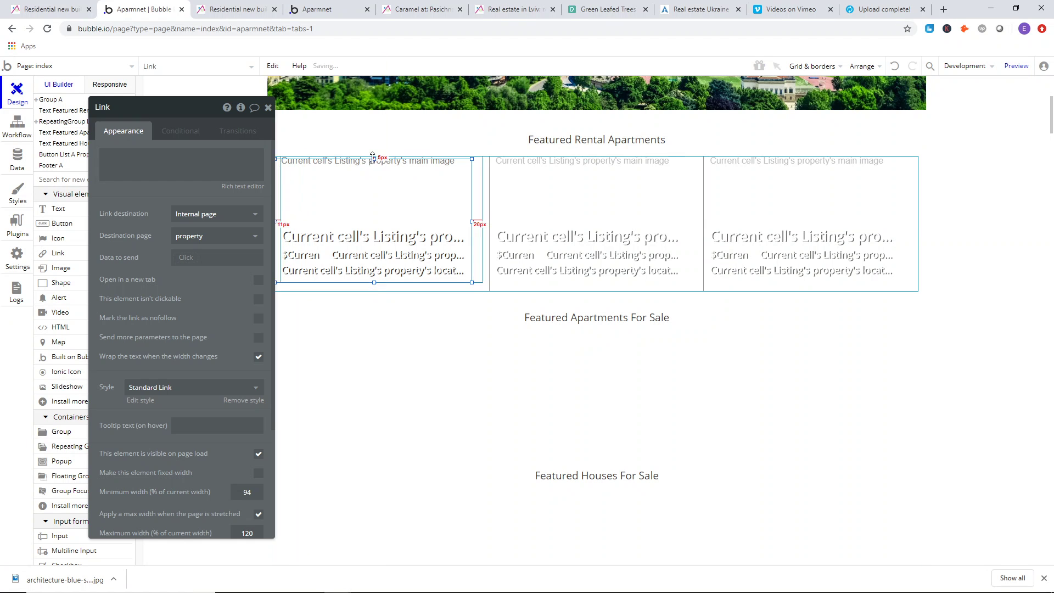
drag(373, 159, 374, 152)
drag(471, 220, 482, 220)
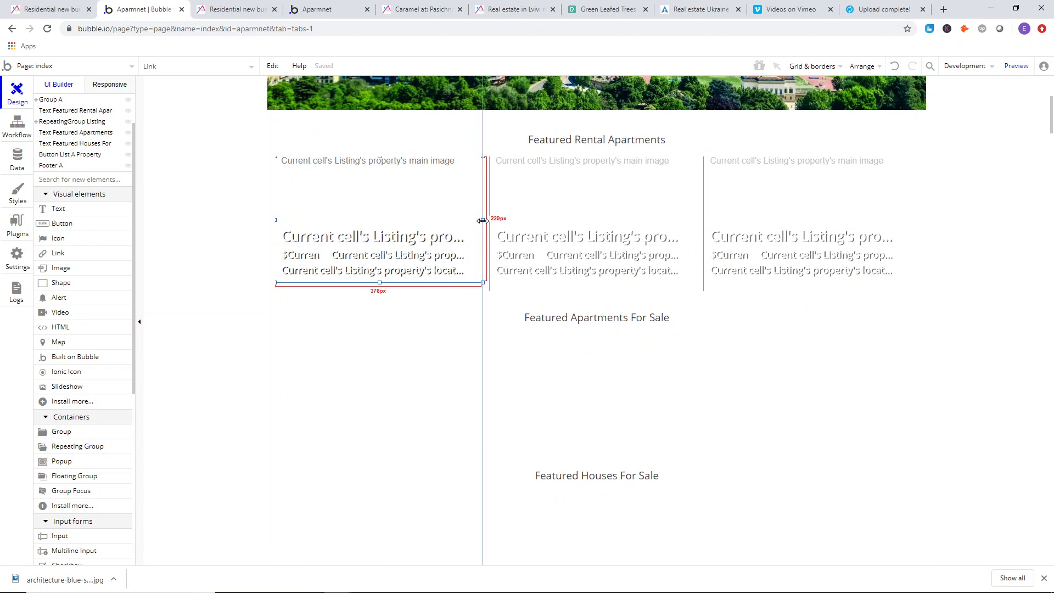
drag(379, 283, 379, 286)
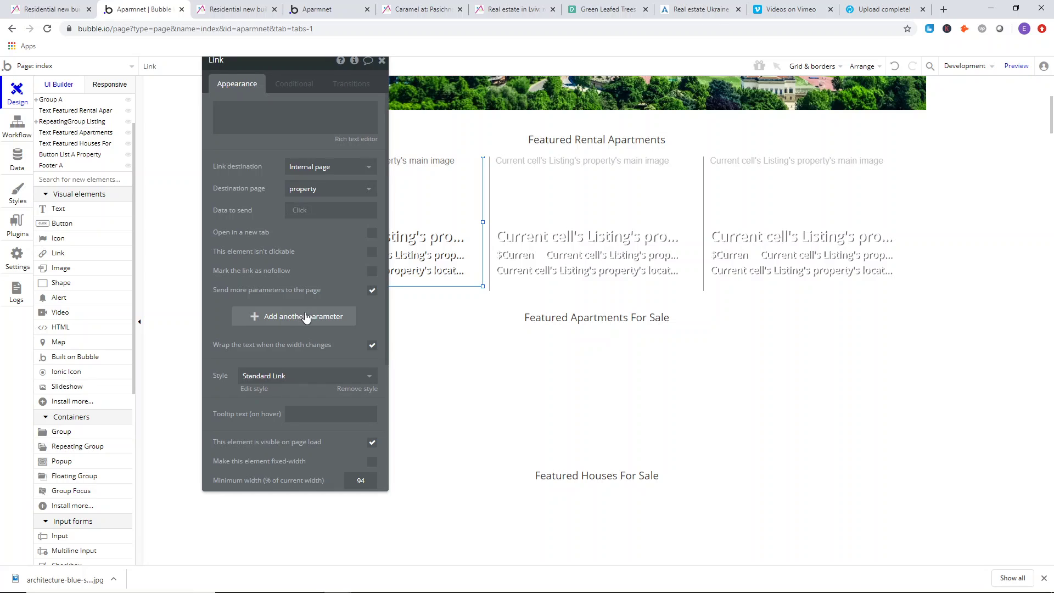
- Send an extra page parameter with the link, using key property and value Current cell's Listing's property's id
click(298, 316)
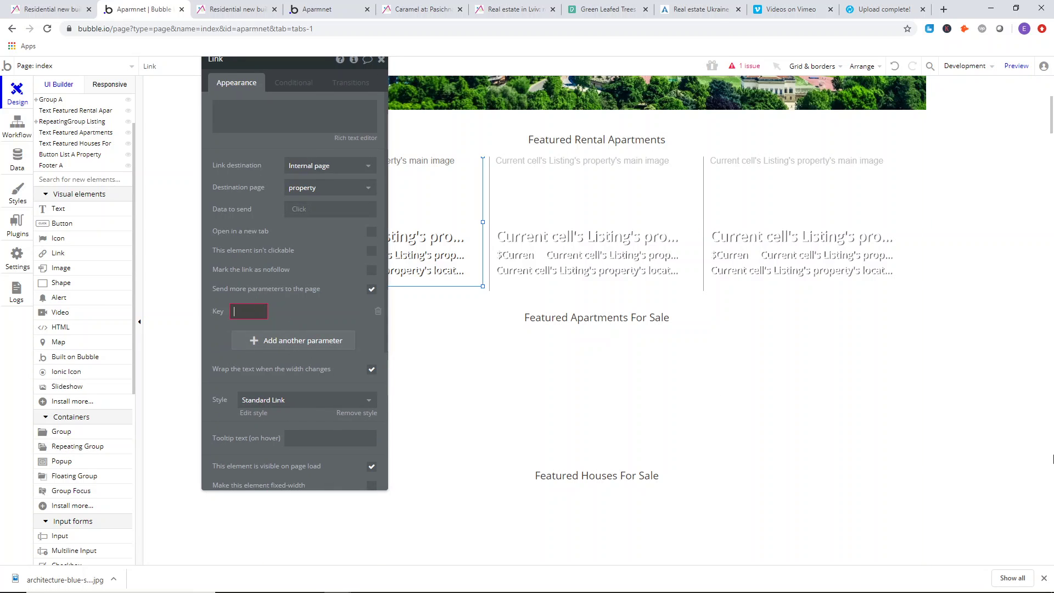
text(property)
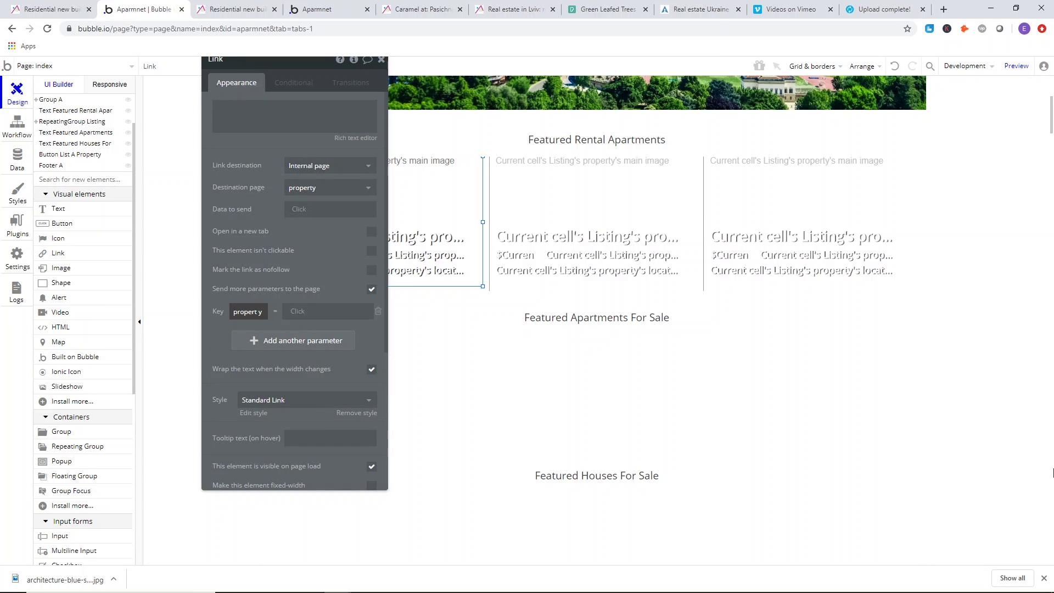
click(329, 241)
click(305, 311)
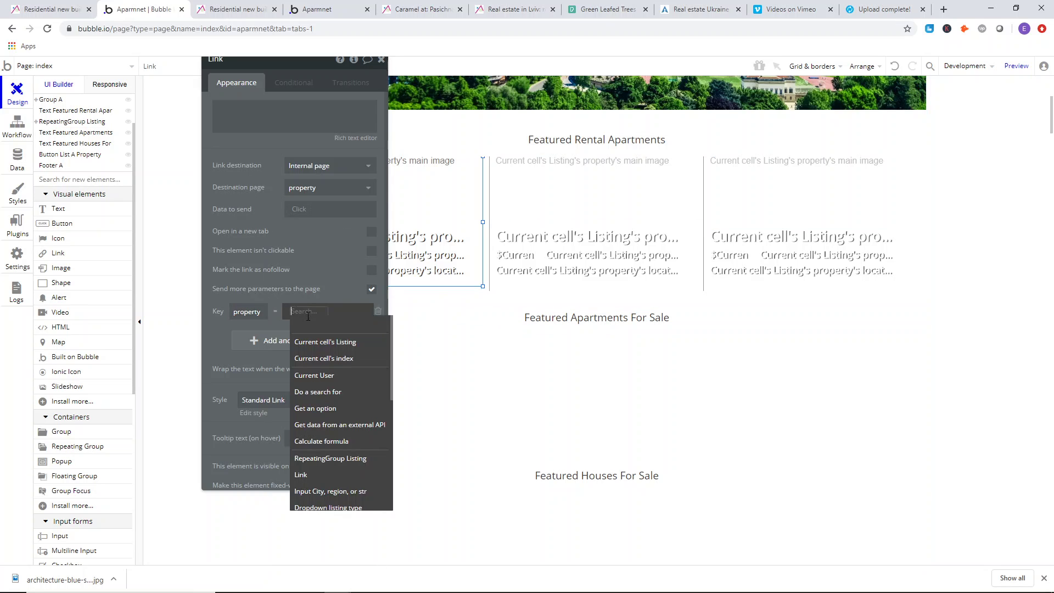
click(326, 346)
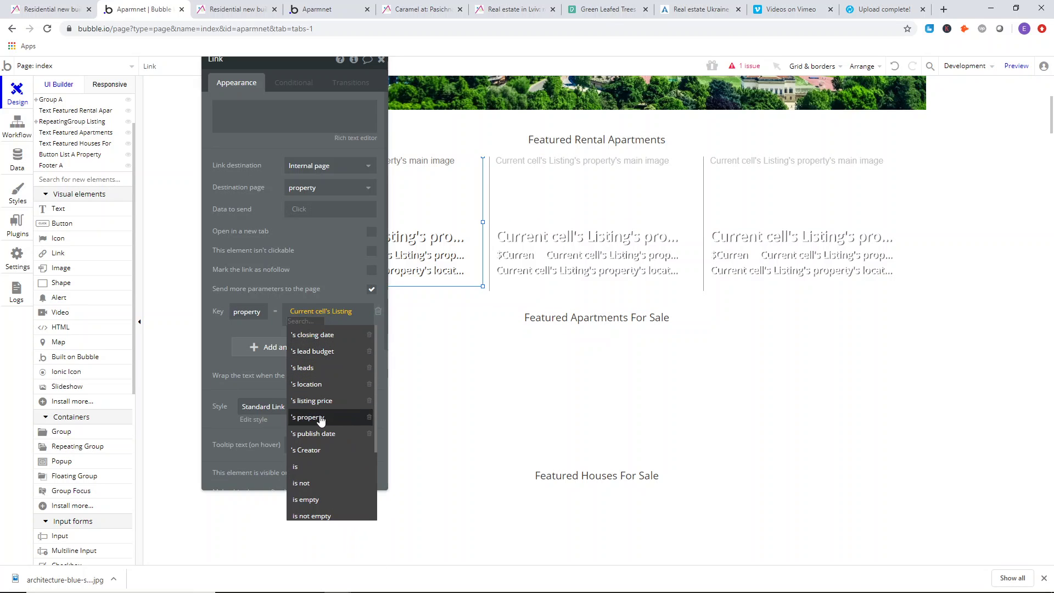
click(328, 418)
click(331, 349)
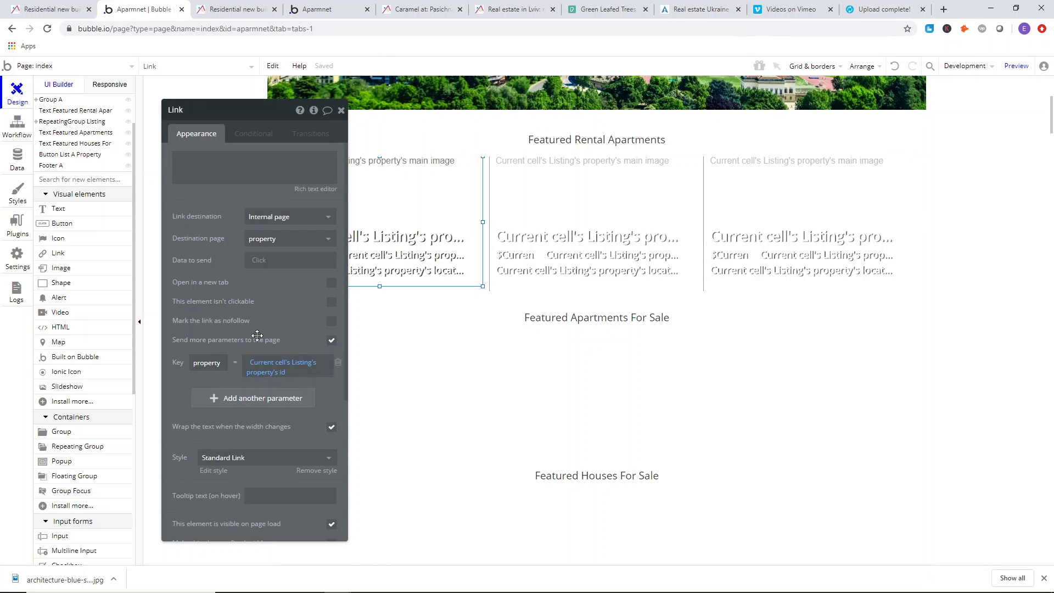
drag(257, 336, 263, 380)
click(80, 67)
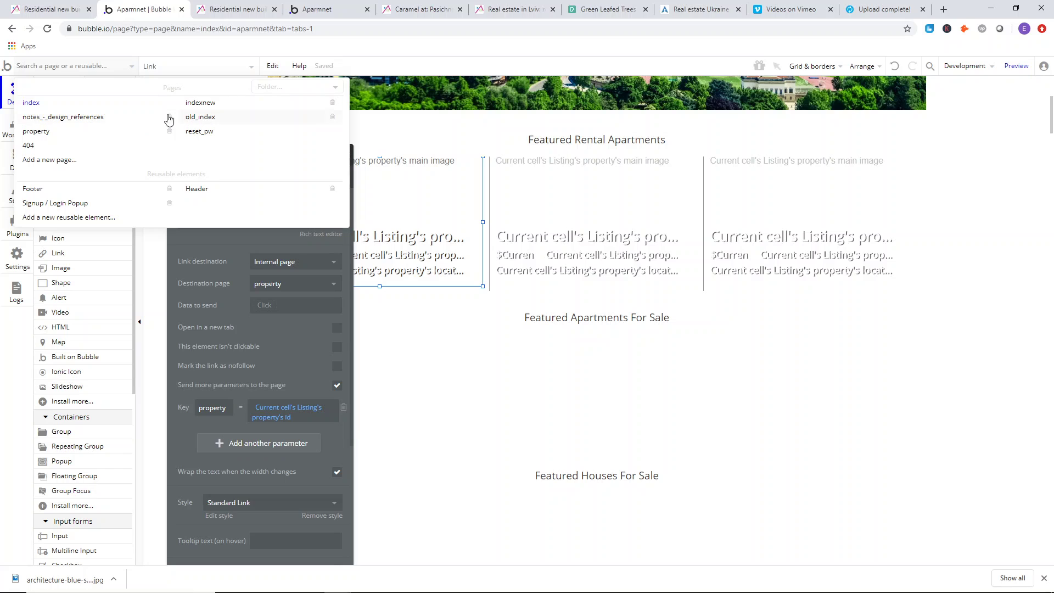
click(229, 272)
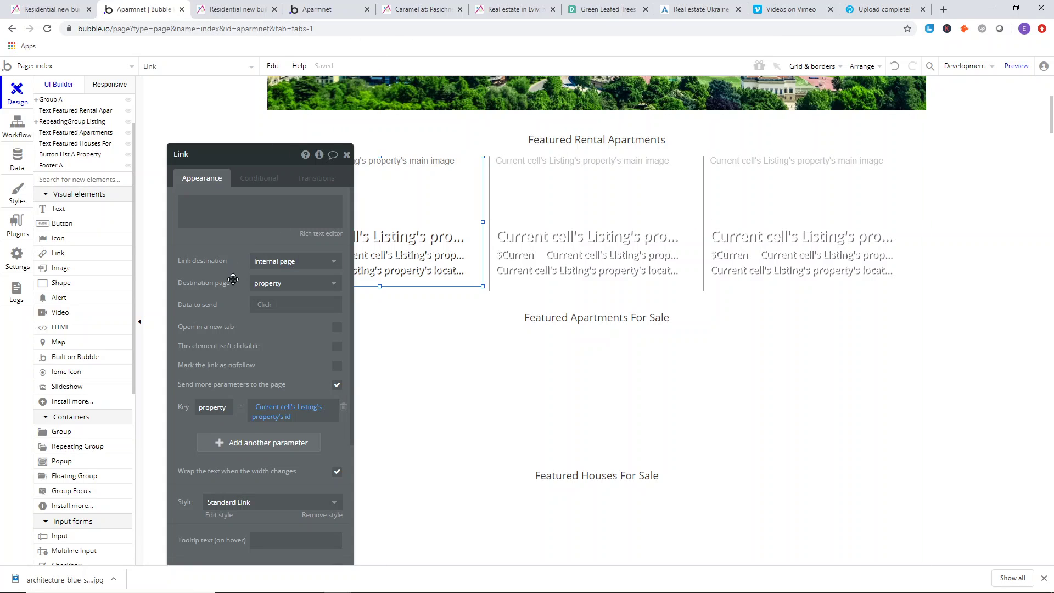
- Rename the link element "Link to property" and close its property editor
drag(238, 272, 233, 231)
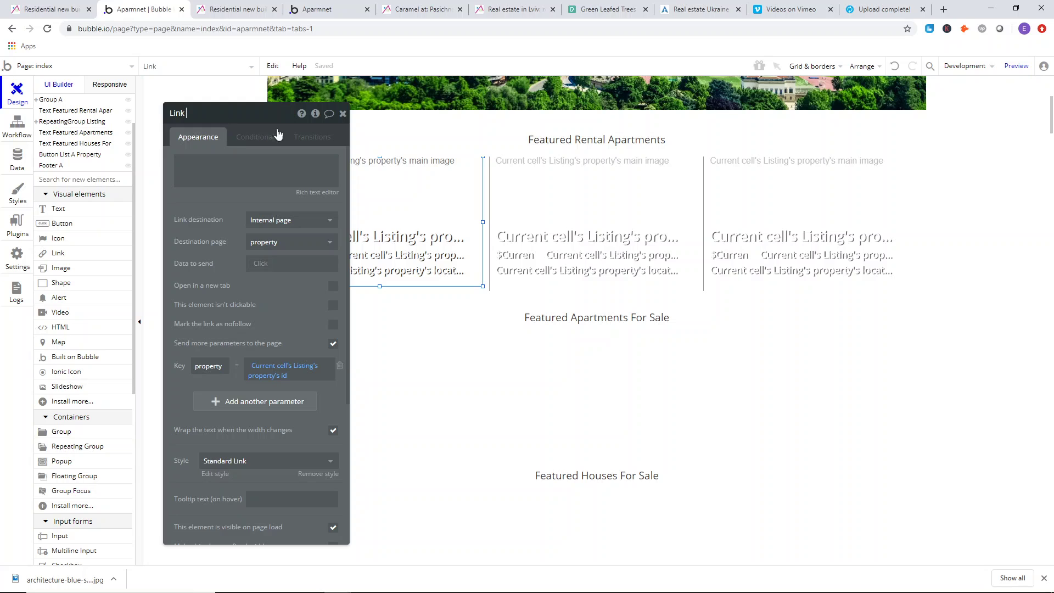
text(to)
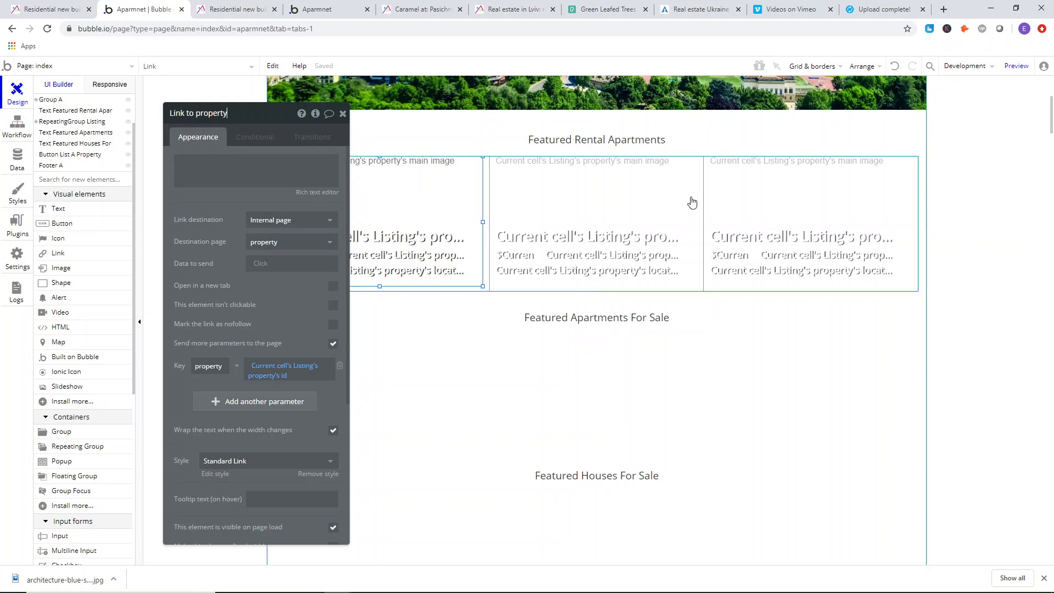
text( property)
key(Return)
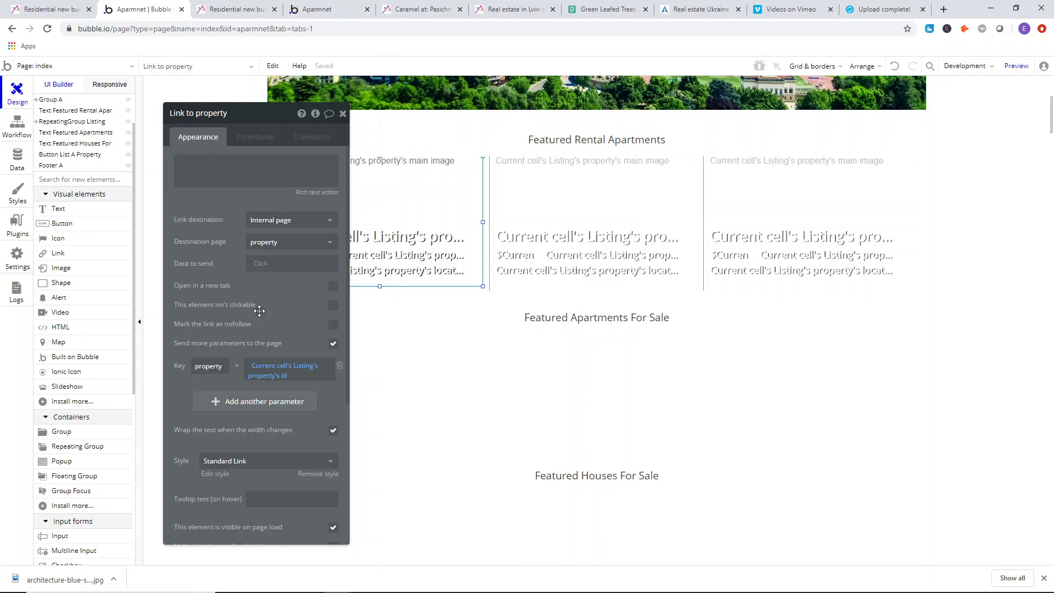
click(342, 114)
- Center the link horizontally in the listing cell and reopen its property editor clear of the cell
right_click(374, 225)
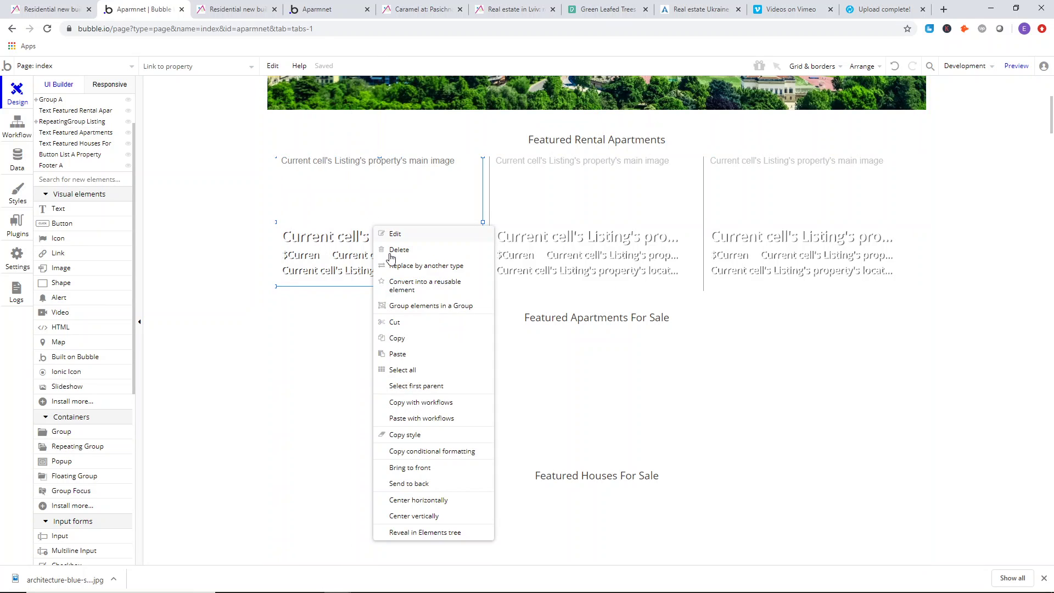
click(430, 500)
click(199, 252)
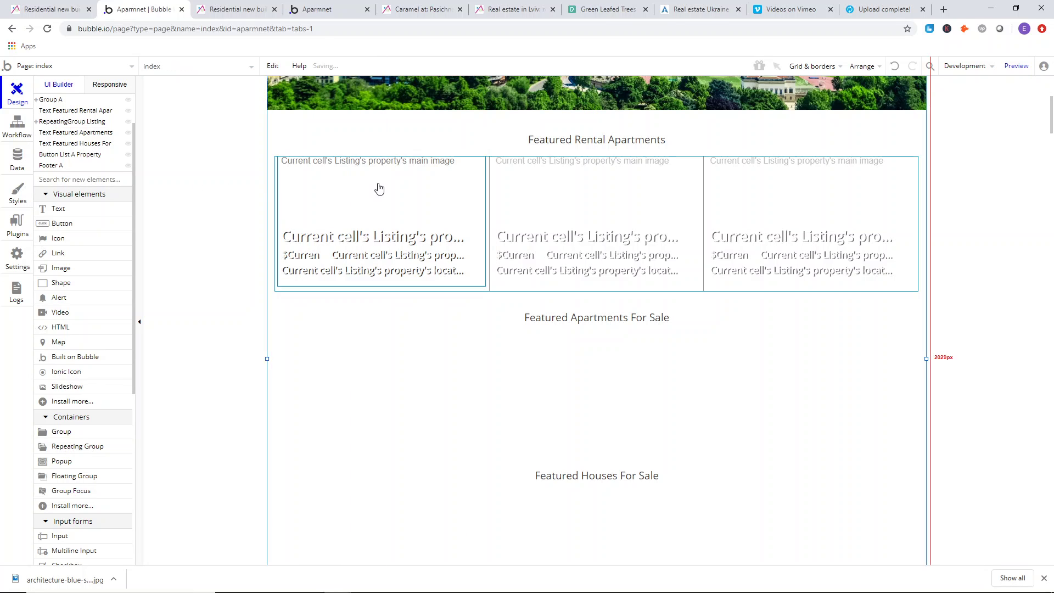
double_click(410, 233)
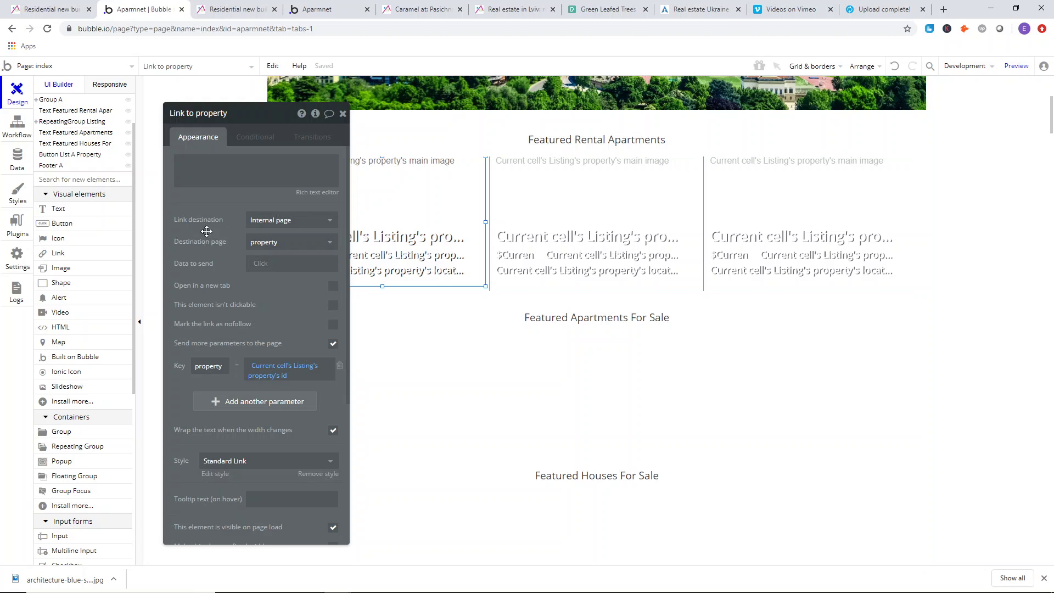
click(239, 145)
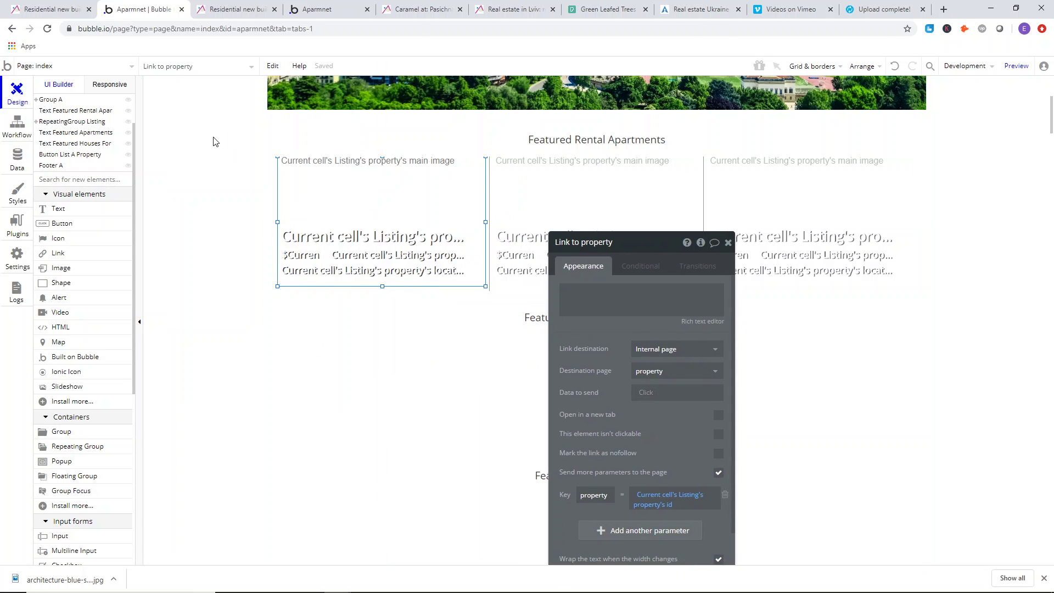
- Open the property page and replace the "Mykolaiv Real Estate" heading text with Parent group's Property's title
click(76, 66)
click(70, 133)
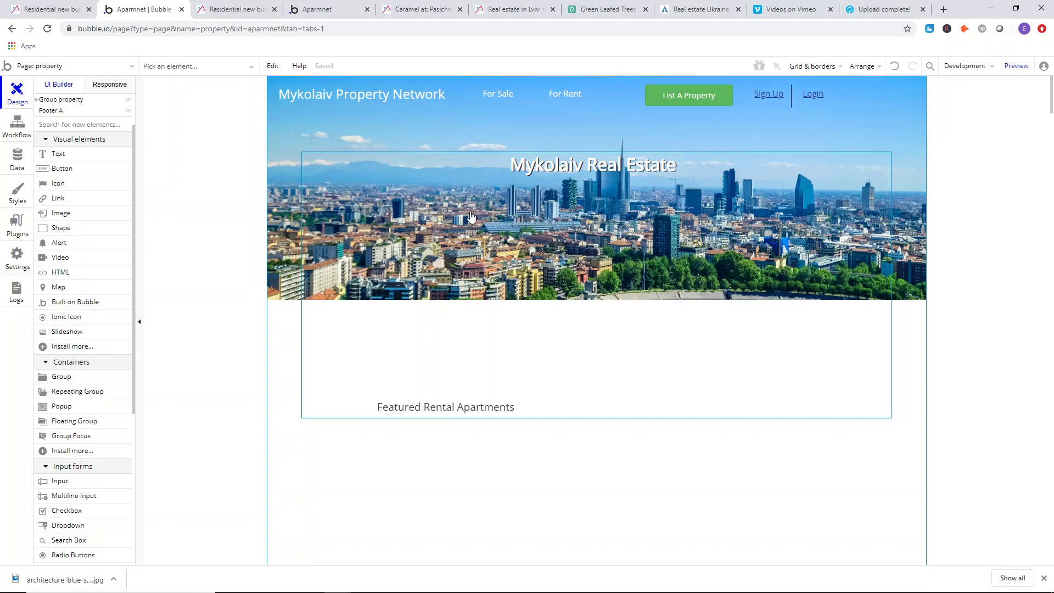
scroll(592, 310, down, 2)
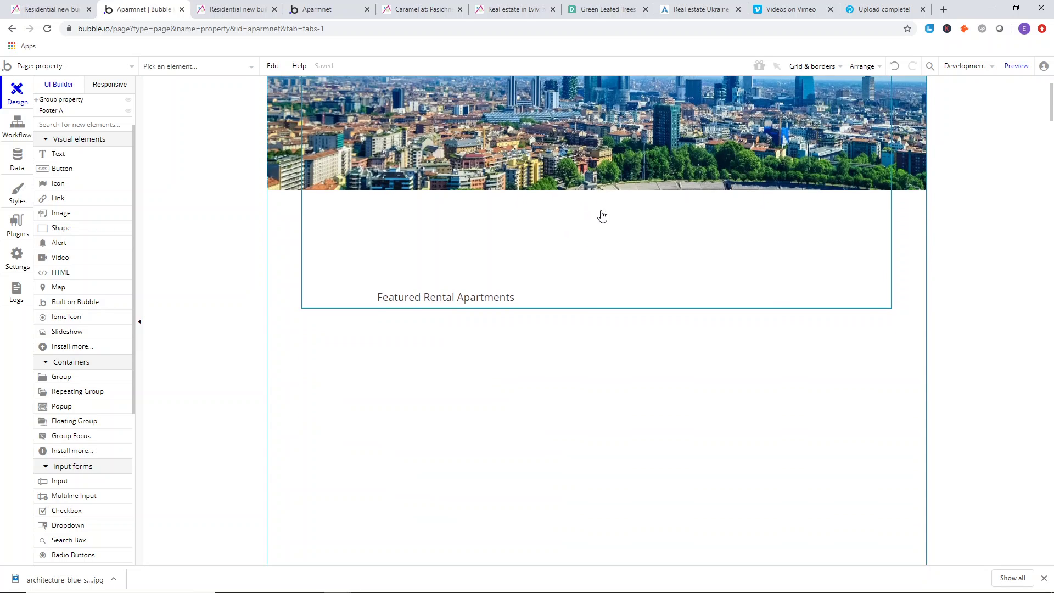
scroll(600, 214, up, 2)
double_click(591, 163)
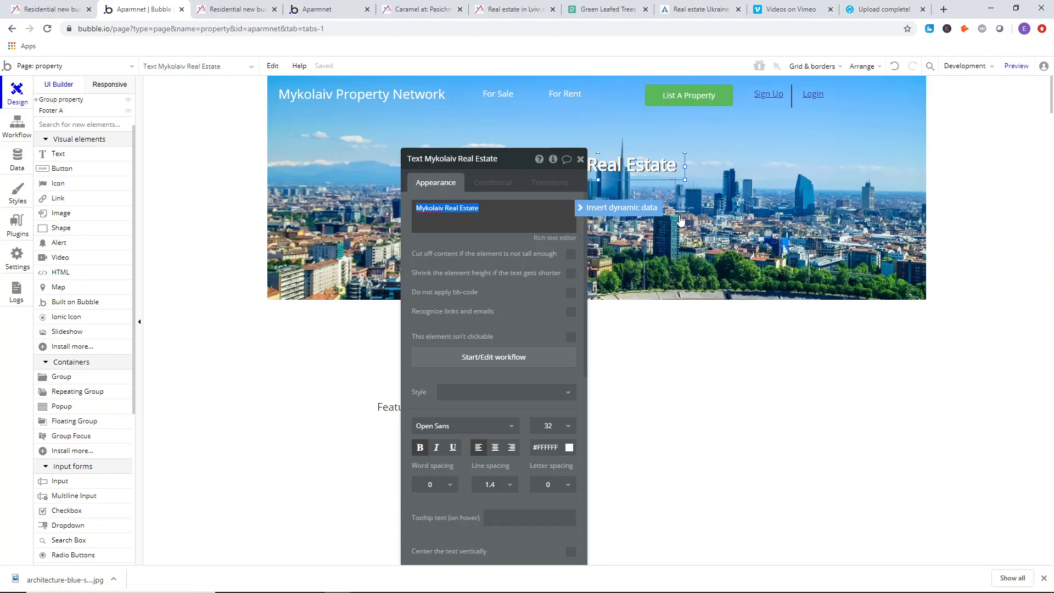
click(623, 211)
click(461, 241)
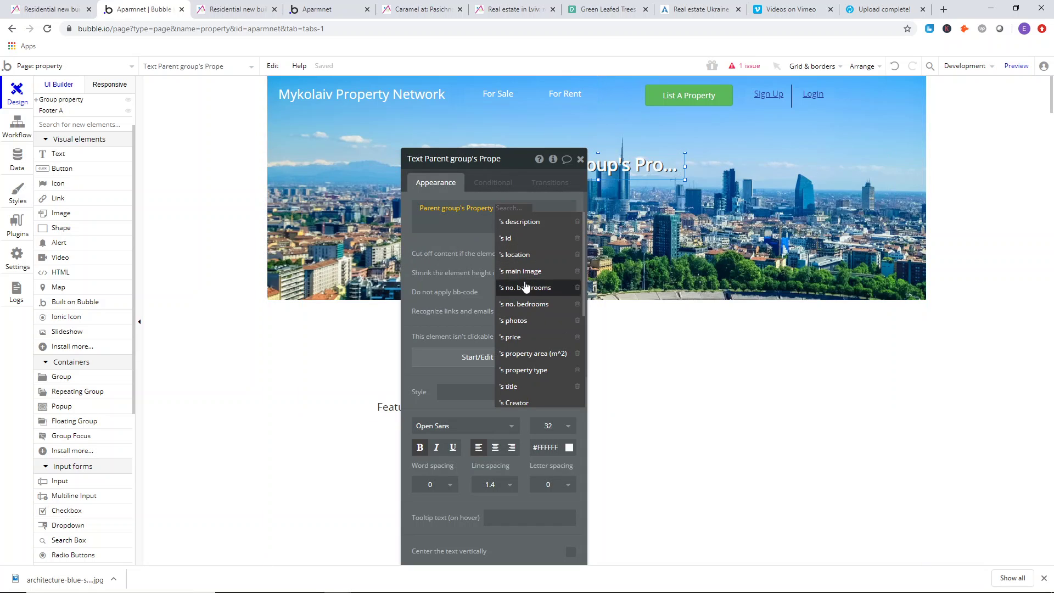
click(513, 386)
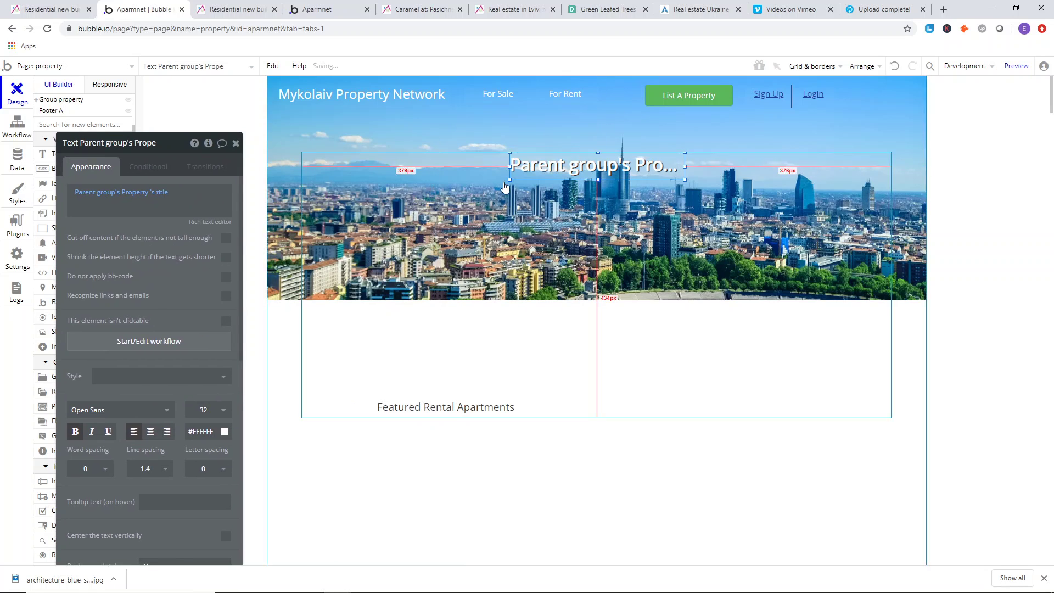
- Widen the title text element over the header image to about 736 px
drag(511, 165, 346, 166)
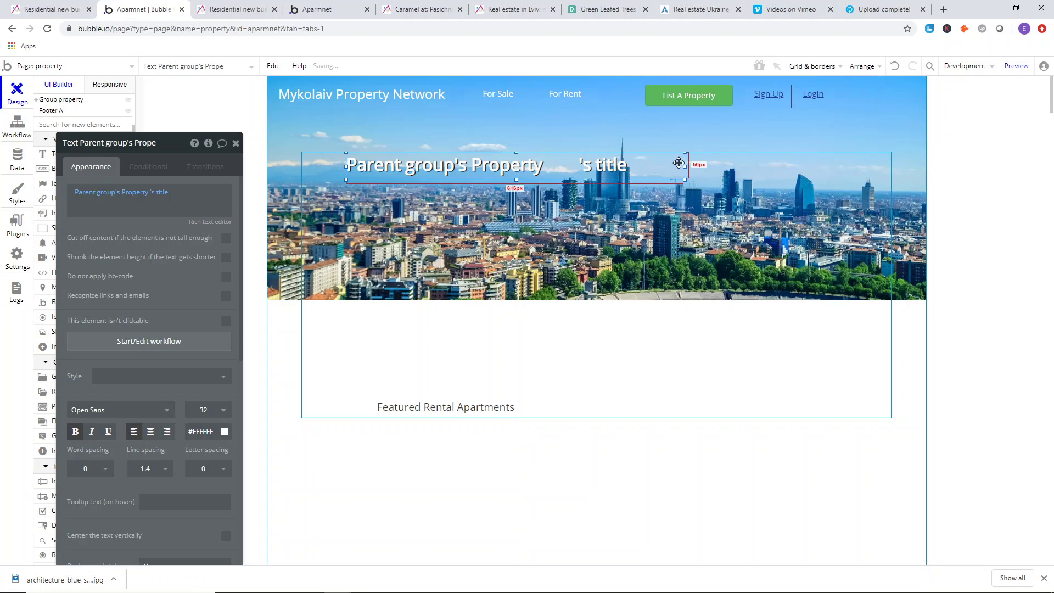
drag(683, 165, 751, 164)
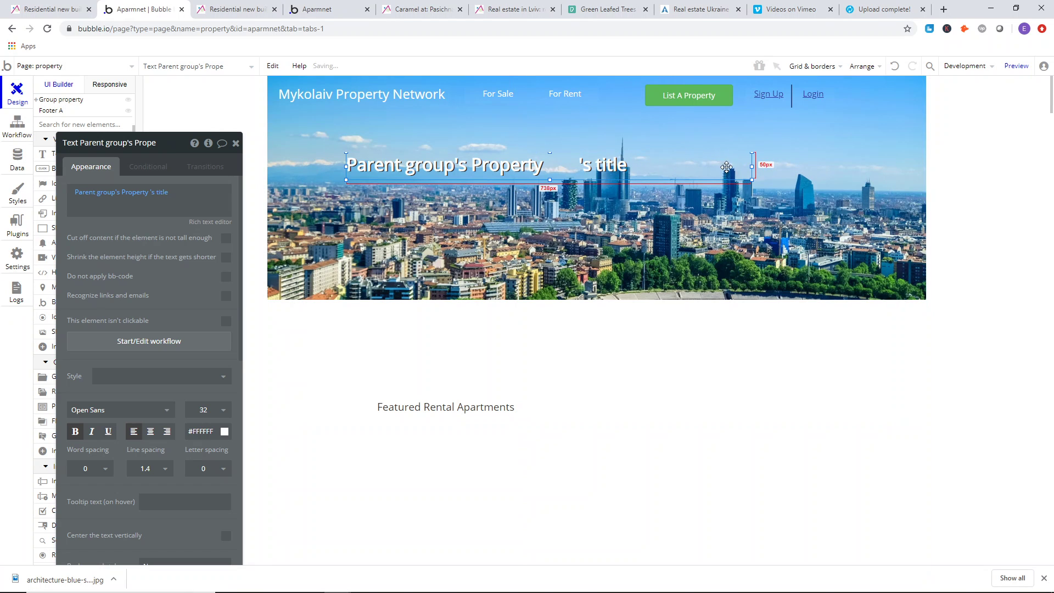
click(154, 192)
click(215, 222)
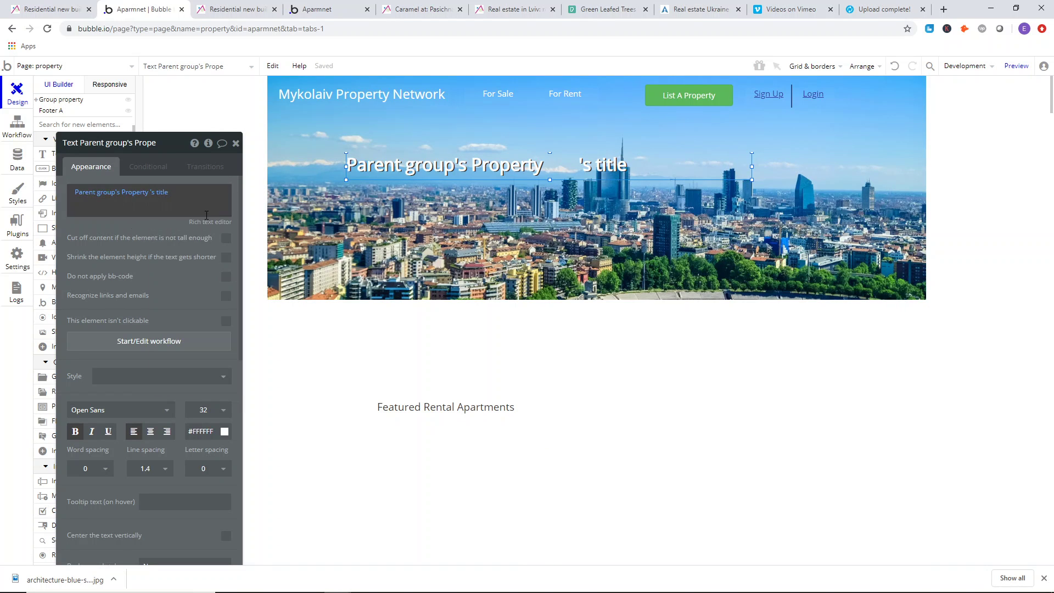
- Center the title element horizontally in its group and center-align its text
right_click(588, 170)
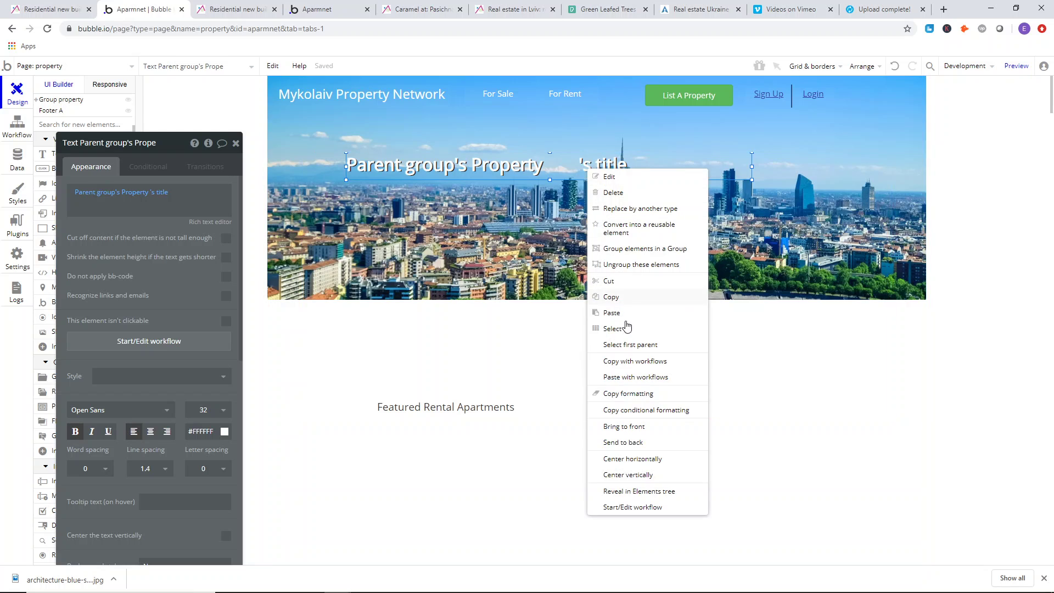
click(639, 460)
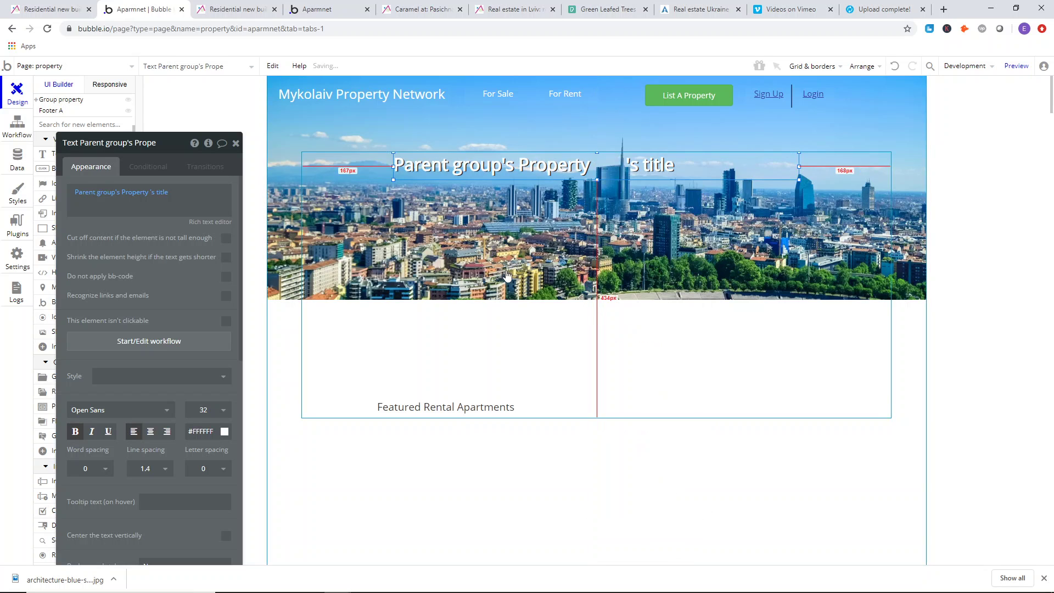
click(152, 431)
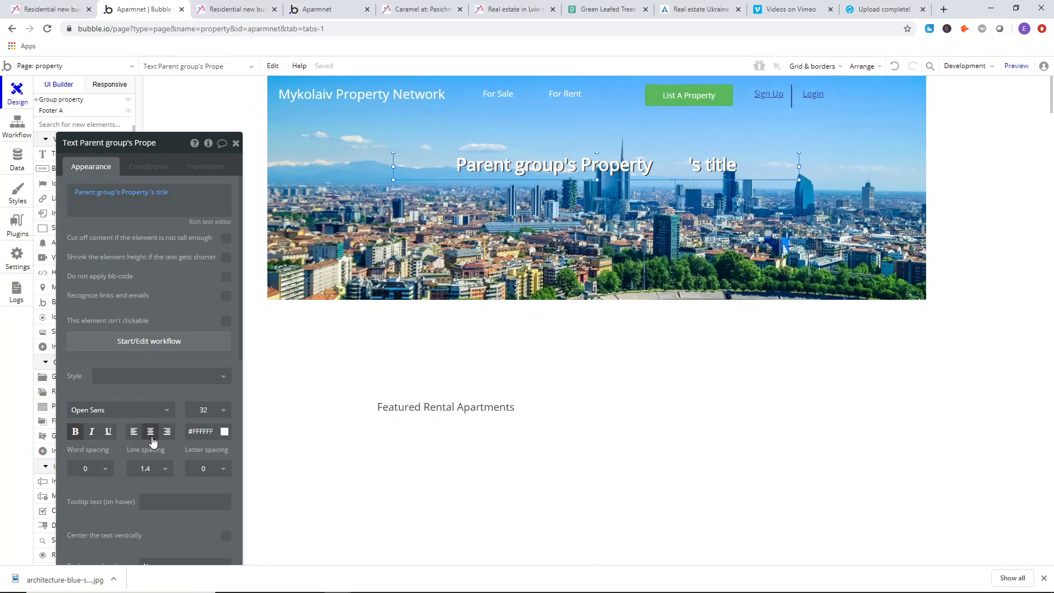
- Switch to the real-estate.lviv.ua reference page and examine its header subtitle, price line and the layout below the banner
click(233, 9)
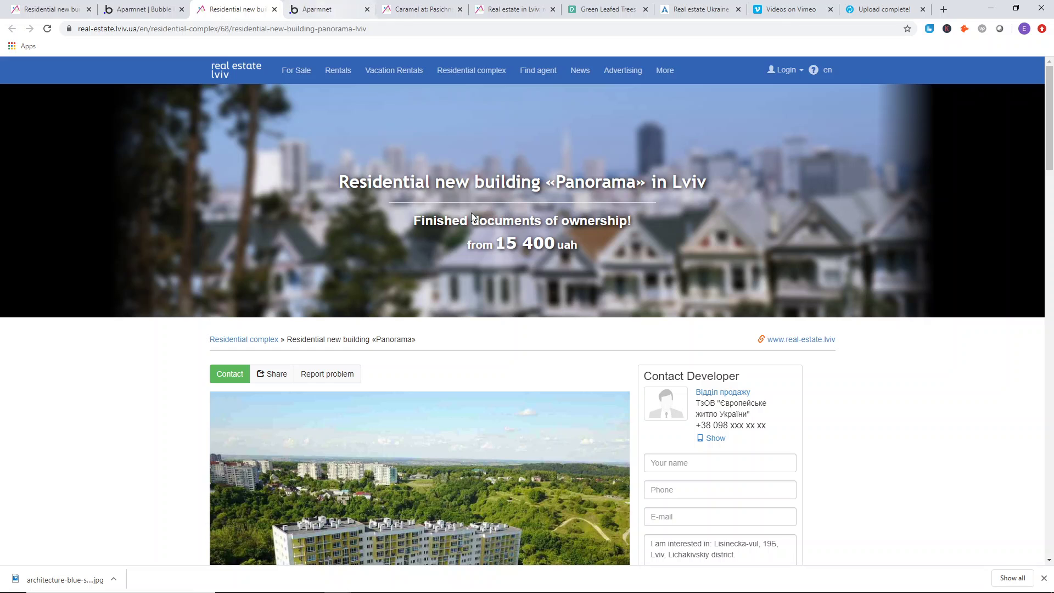
drag(640, 219, 404, 214)
drag(465, 238, 624, 246)
click(631, 232)
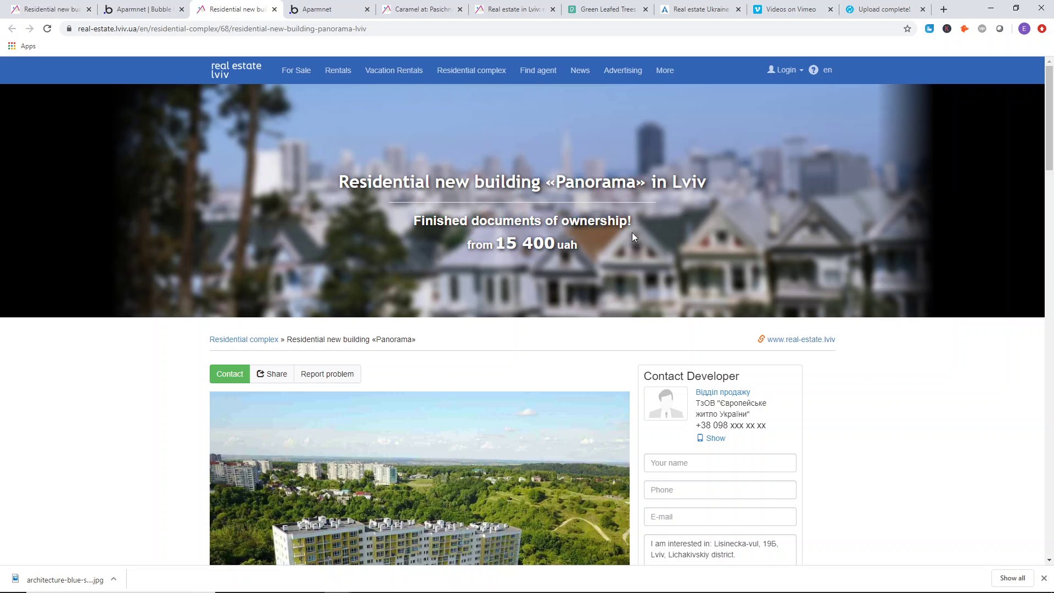
scroll(516, 196, down, 7)
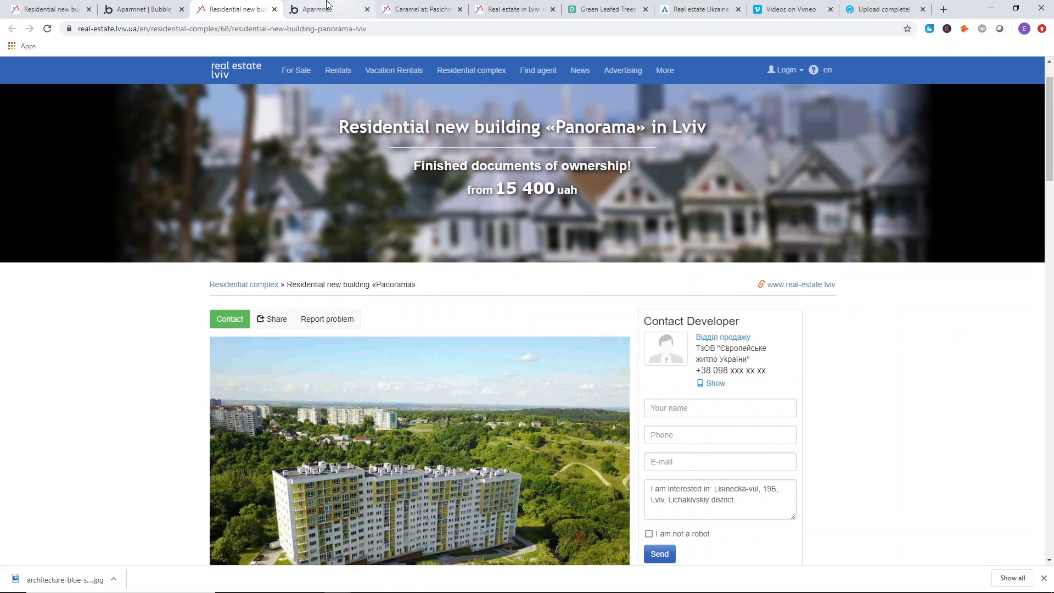
- Examine the title, subtitle and price lines in the header banners of the Caramel and Panorama listings on real-estate.lviv.ua
click(318, 8)
click(426, 8)
scroll(429, 225, up, 5)
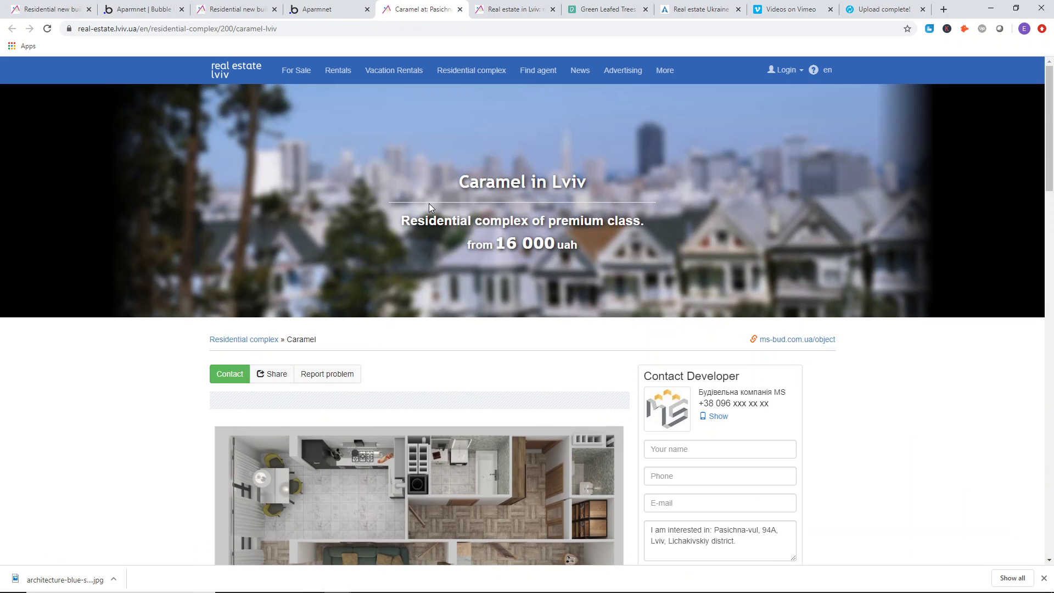
drag(429, 219, 683, 229)
click(399, 220)
click(726, 225)
drag(615, 251, 639, 263)
click(383, 239)
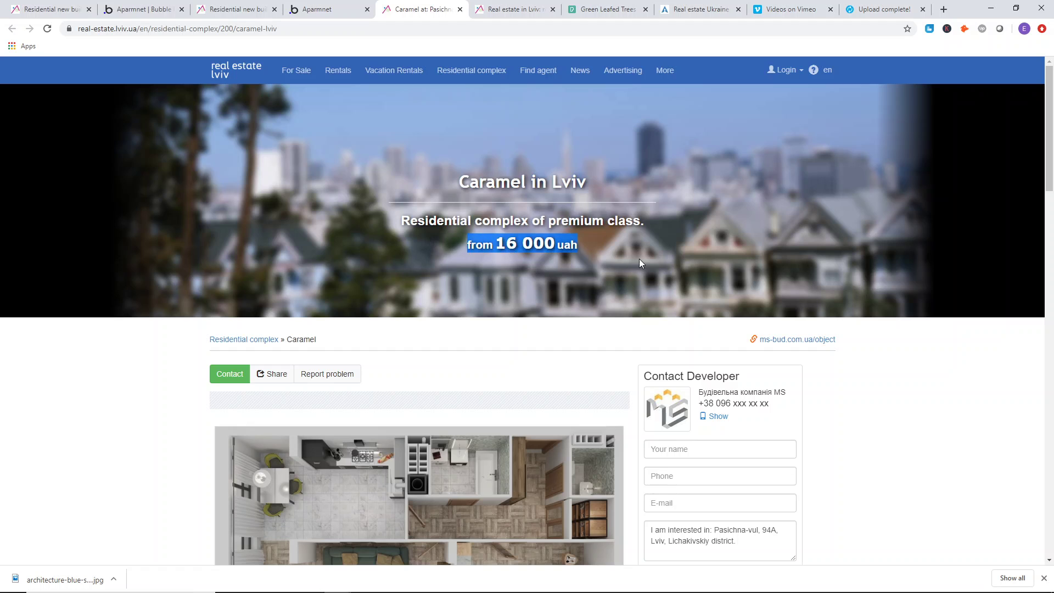
drag(371, 192, 680, 210)
scroll(522, 125, down, 5)
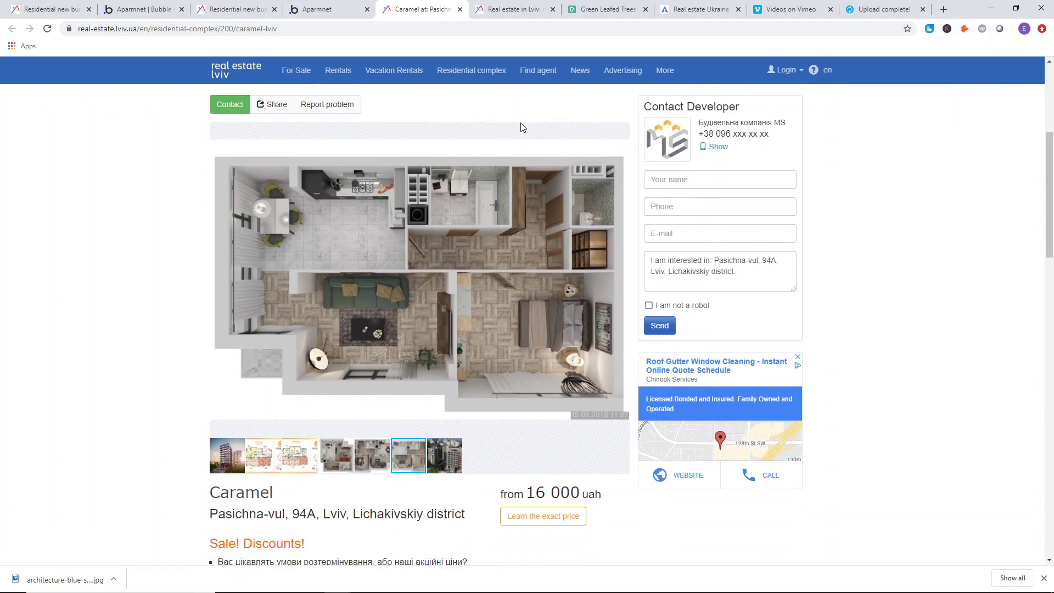
scroll(418, 160, up, 5)
drag(522, 182, 780, 199)
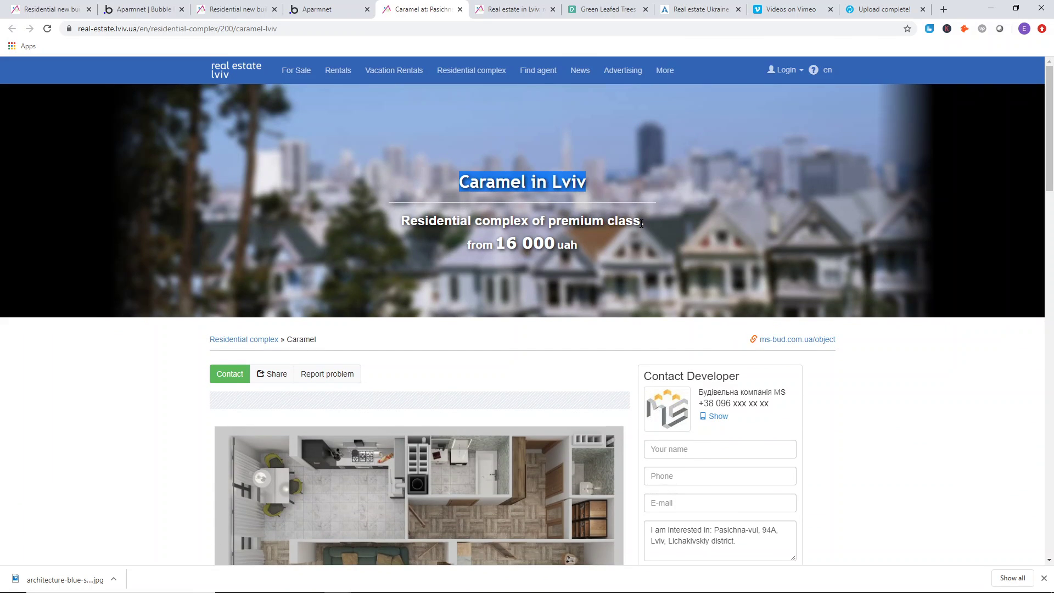
drag(645, 220, 408, 212)
click(400, 180)
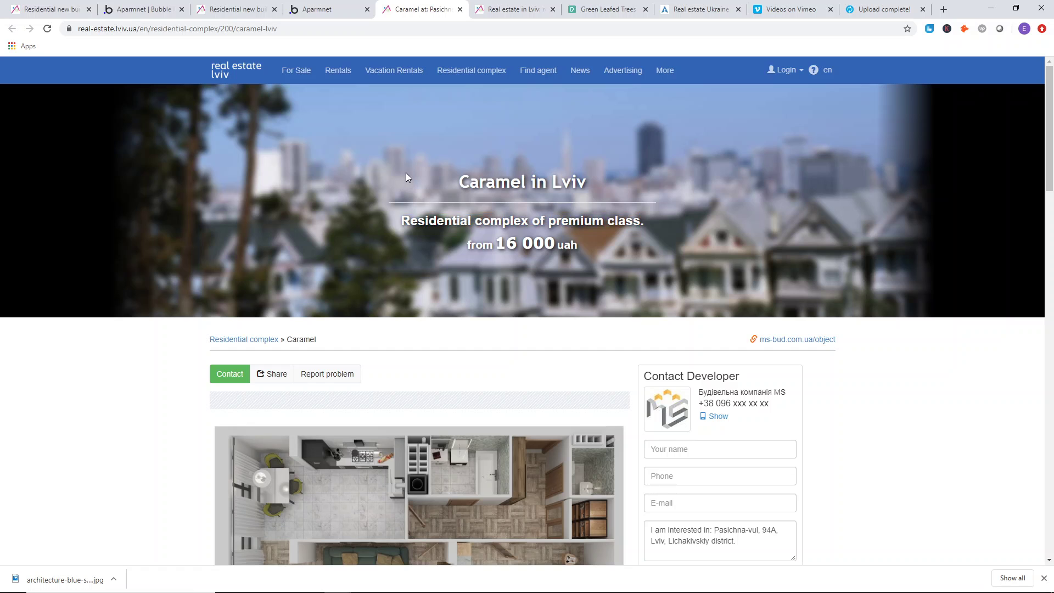
click(230, 4)
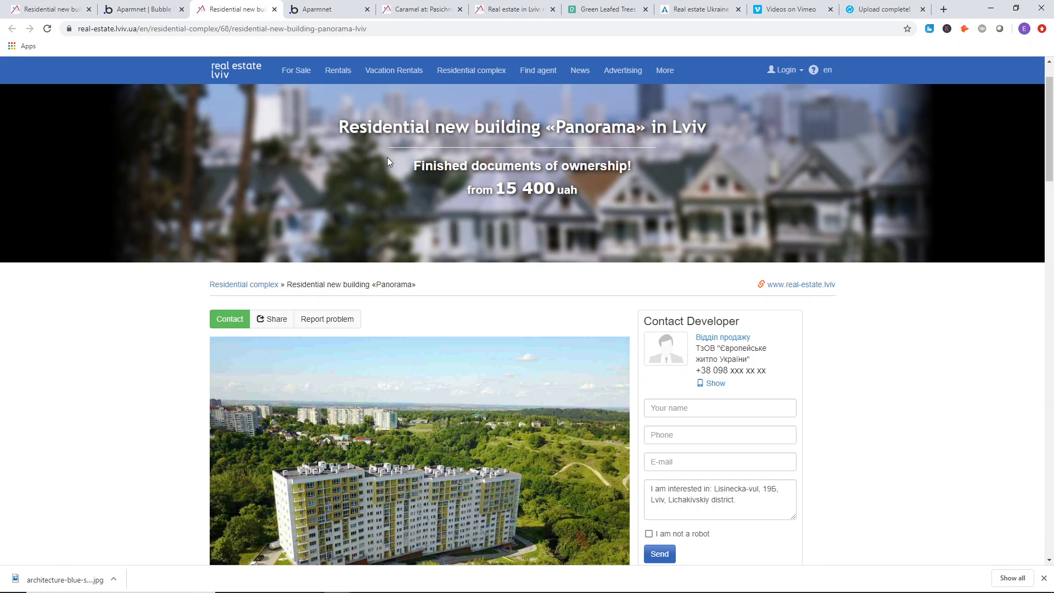
drag(387, 157, 674, 172)
click(673, 172)
- Switch to the Bubble editor, duplicate the Property title text and place the copy directly below the original
click(142, 9)
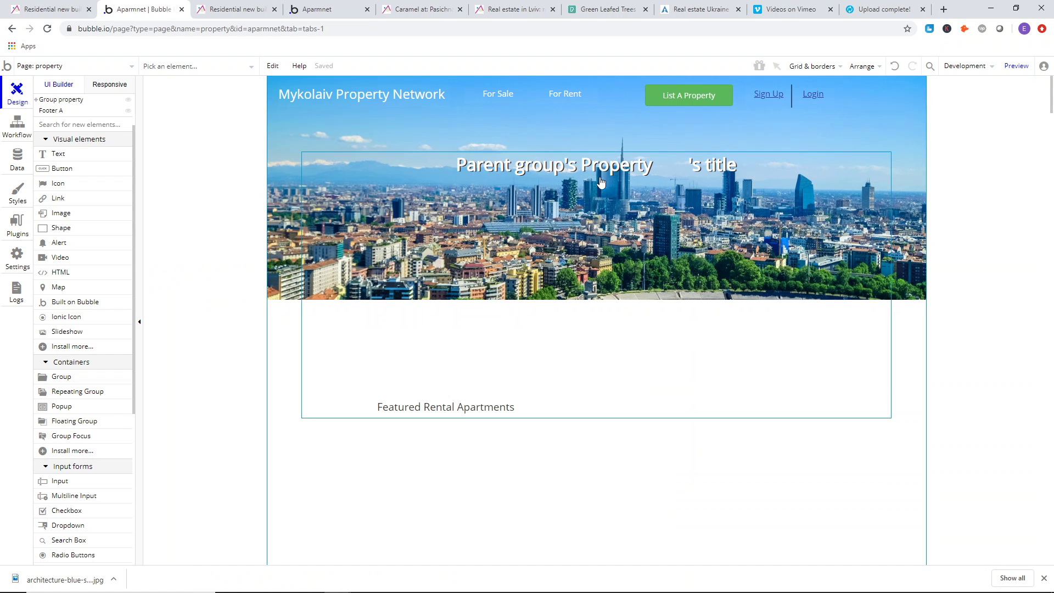
right_click(598, 171)
click(600, 226)
right_click(600, 226)
click(626, 353)
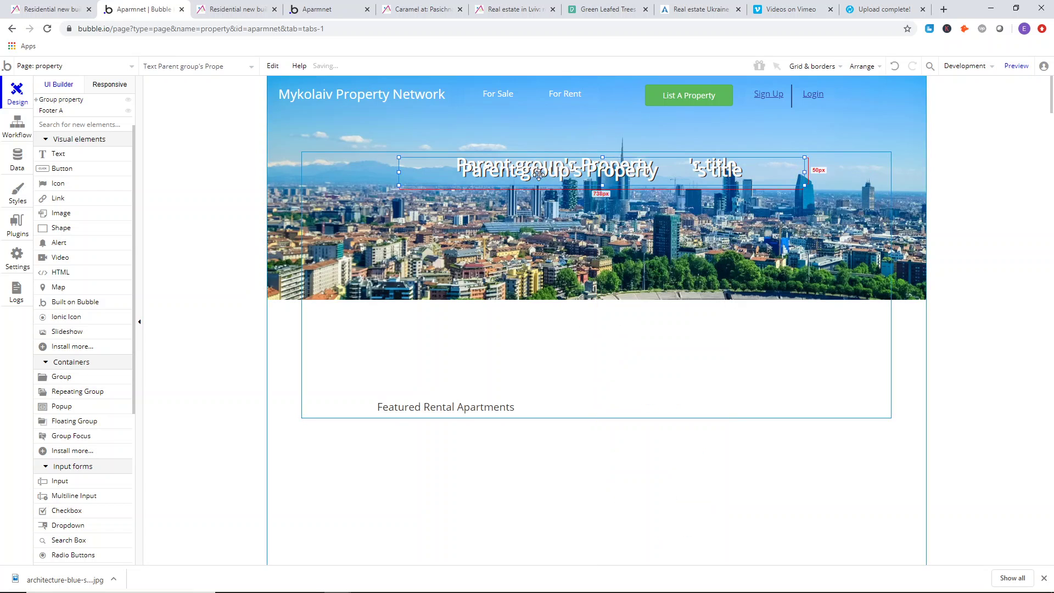
drag(540, 166, 540, 202)
- Set the duplicated text's font size to 24 and move it up closer beneath the title
click(198, 4)
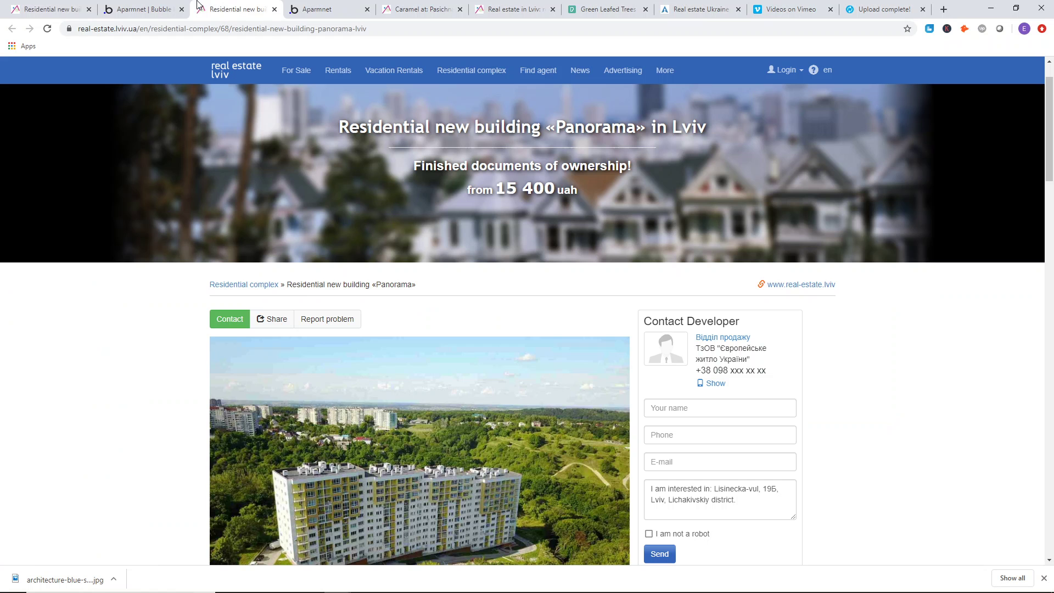
click(160, 9)
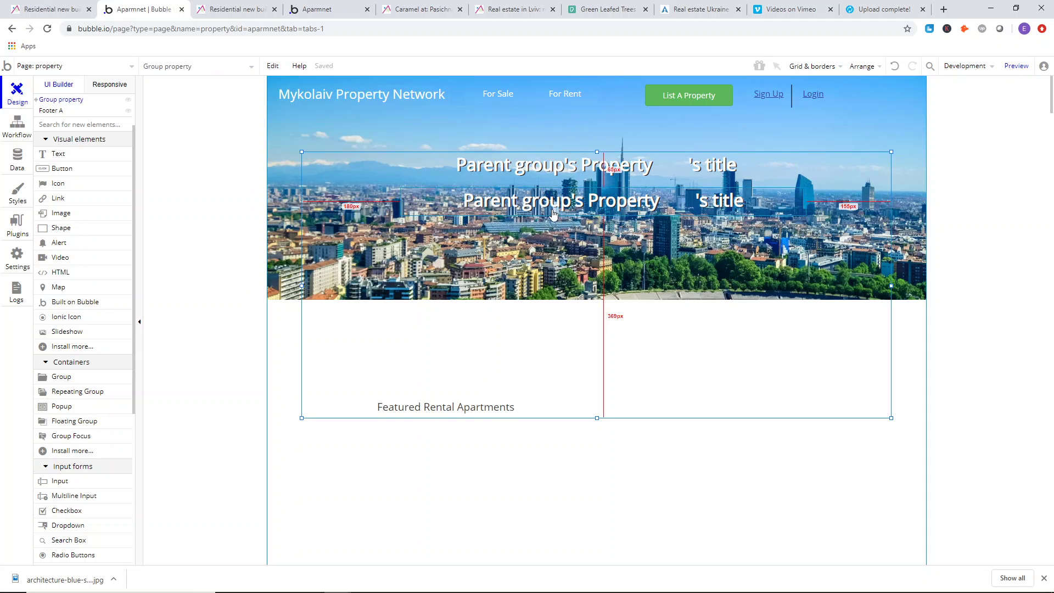
double_click(551, 209)
click(203, 409)
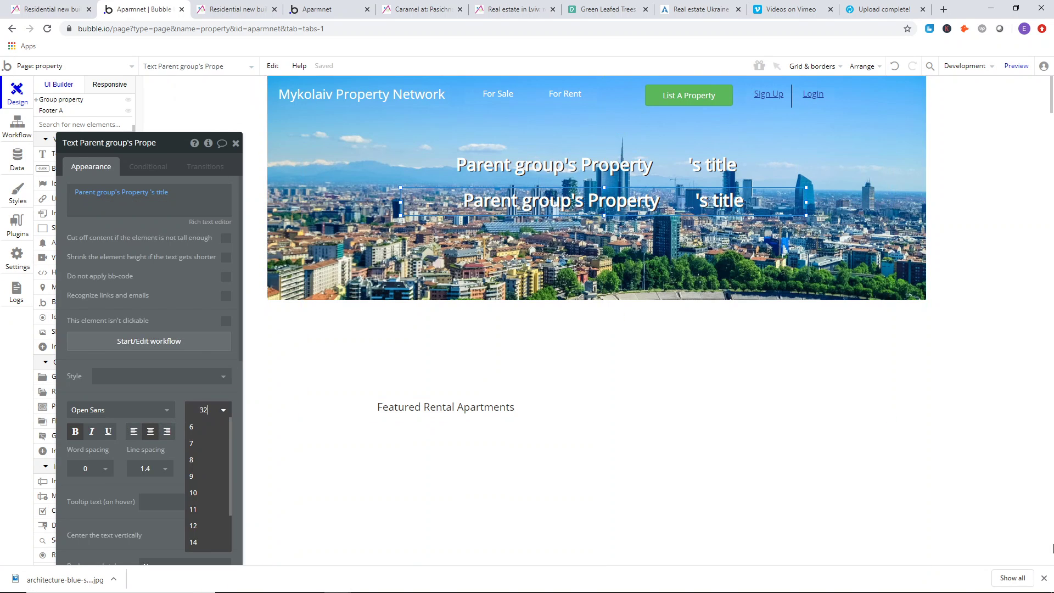
key(BackSpace)
text(142)
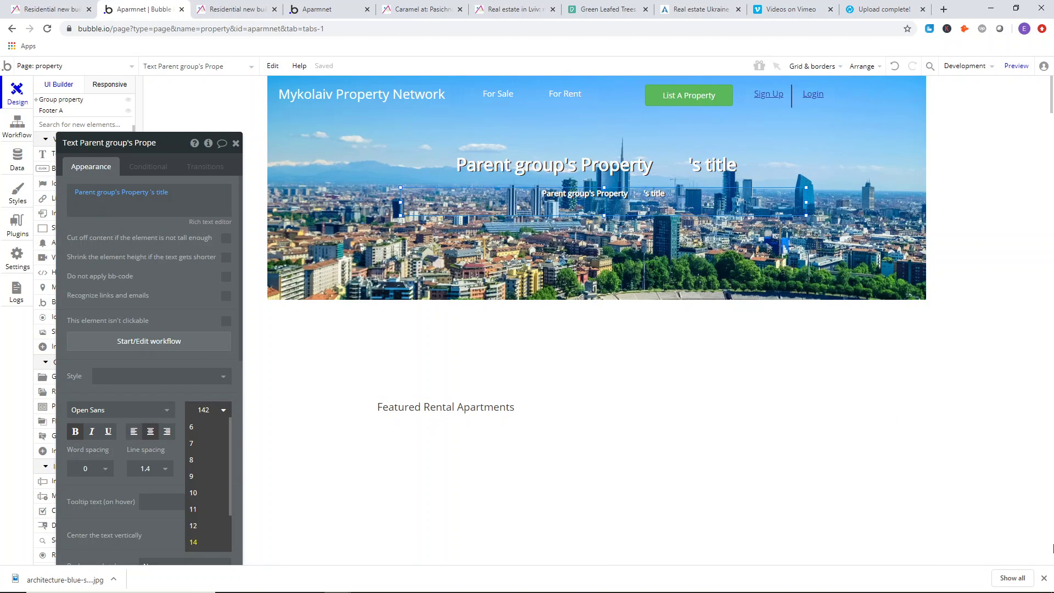
key(Return)
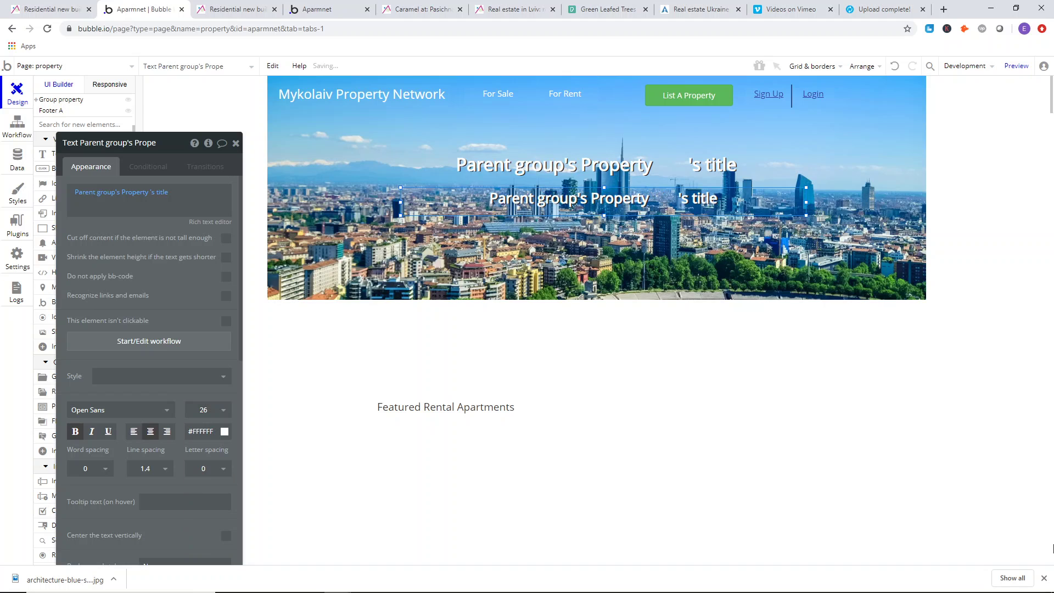
click(203, 409)
key(BackSpace)
text(4)
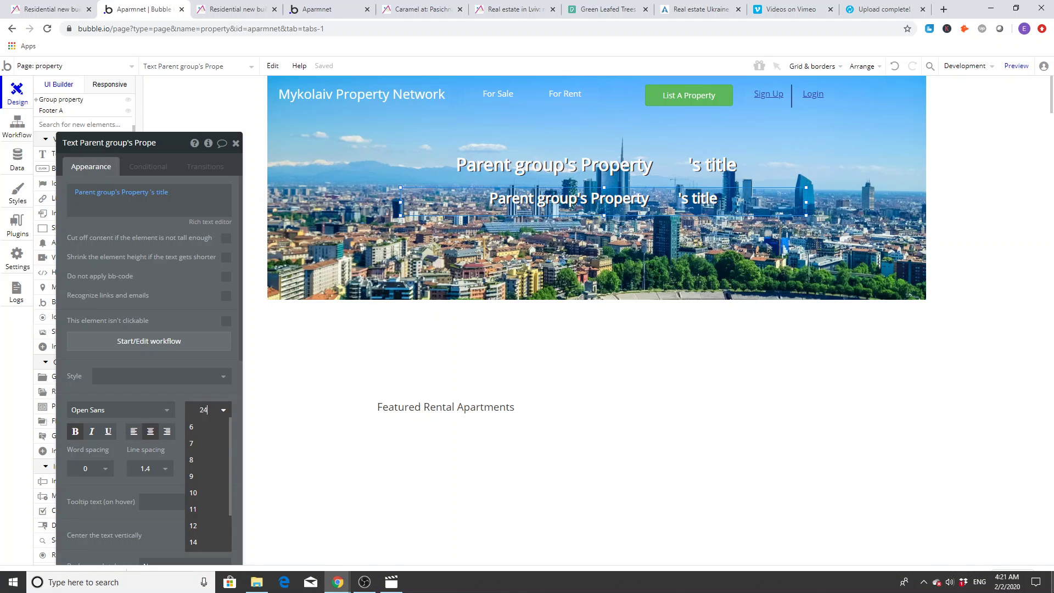
key(Return)
drag(573, 204, 573, 196)
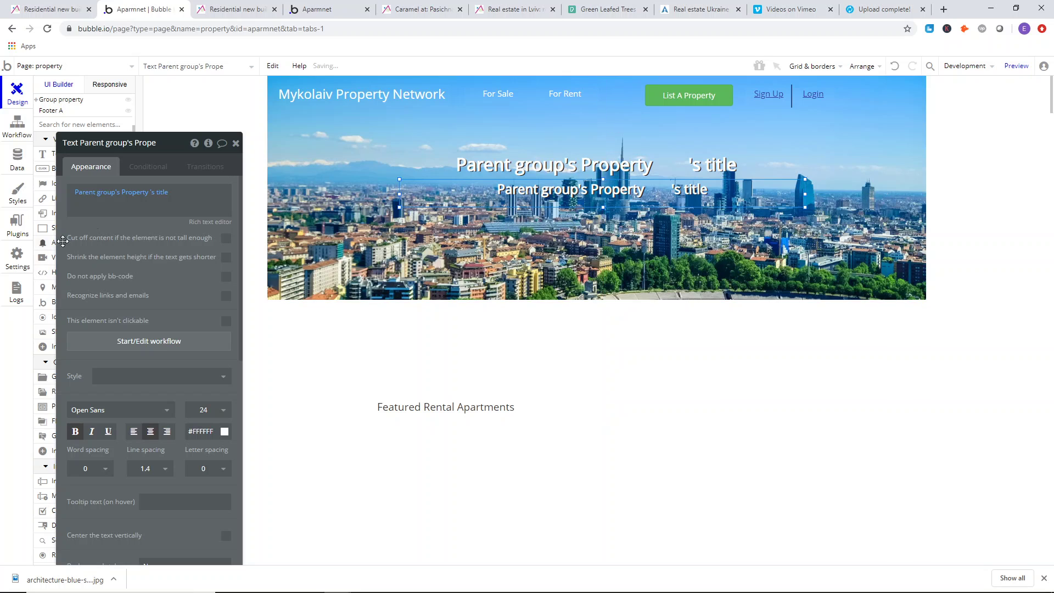
- Check the subtitle wording on the Panorama reference page and replace the duplicated text's content with "Finished documents of ownership."
click(162, 193)
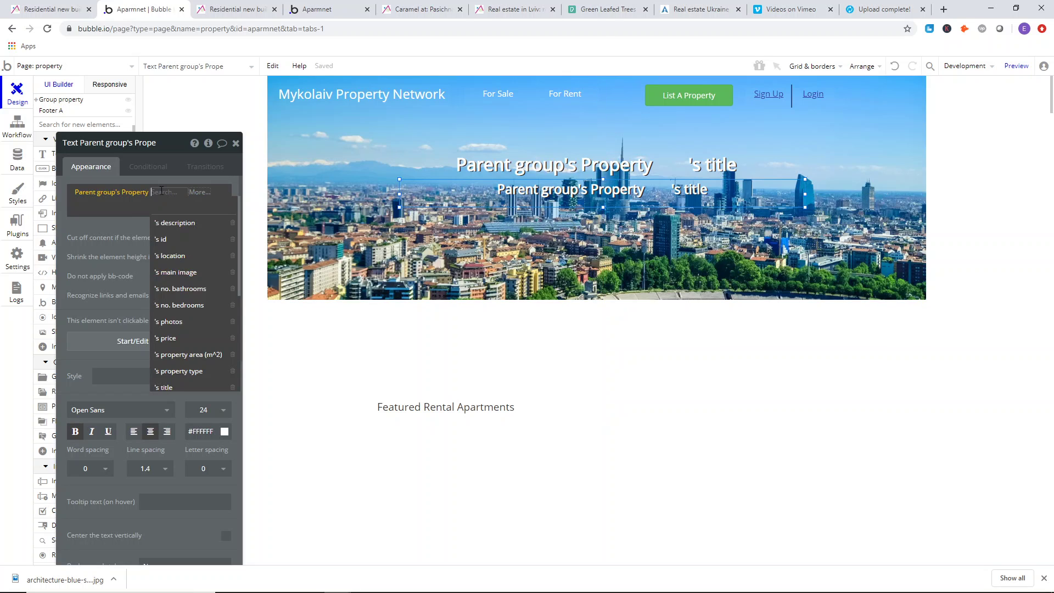
click(117, 268)
click(236, 9)
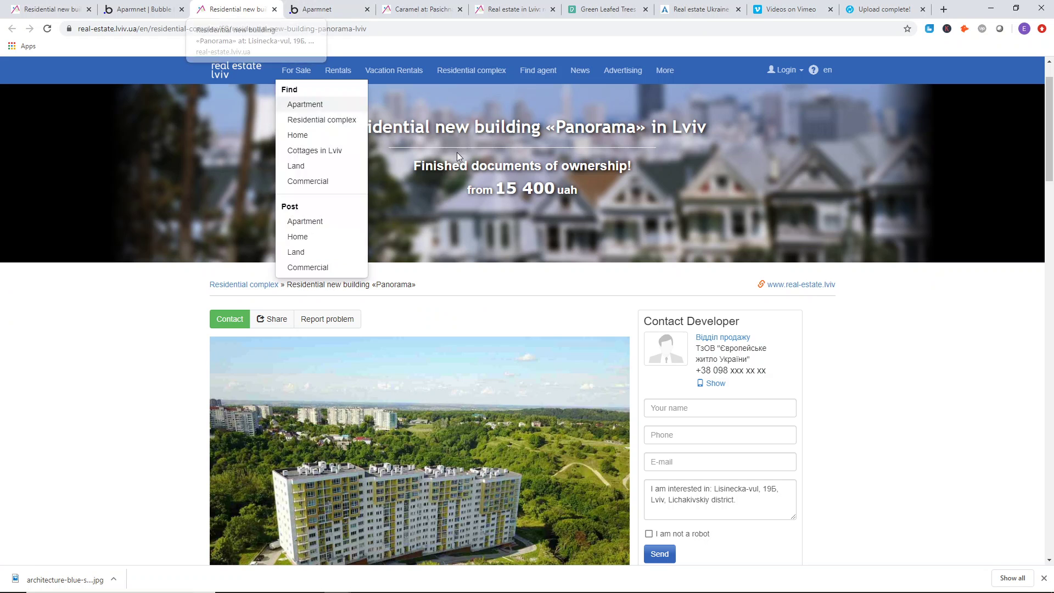
drag(433, 165, 647, 170)
drag(540, 173, 650, 165)
click(675, 165)
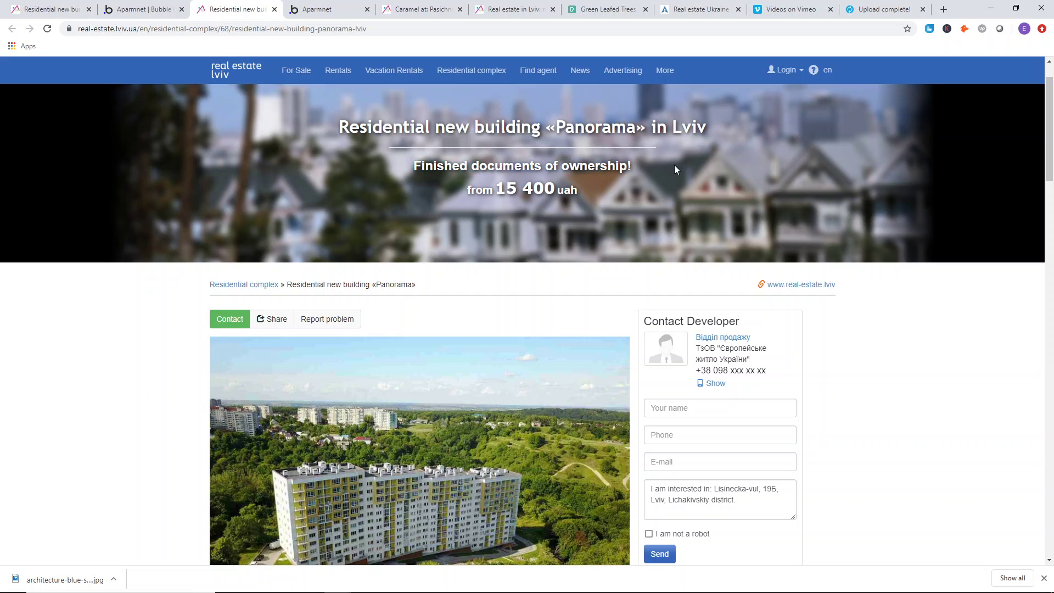
click(143, 9)
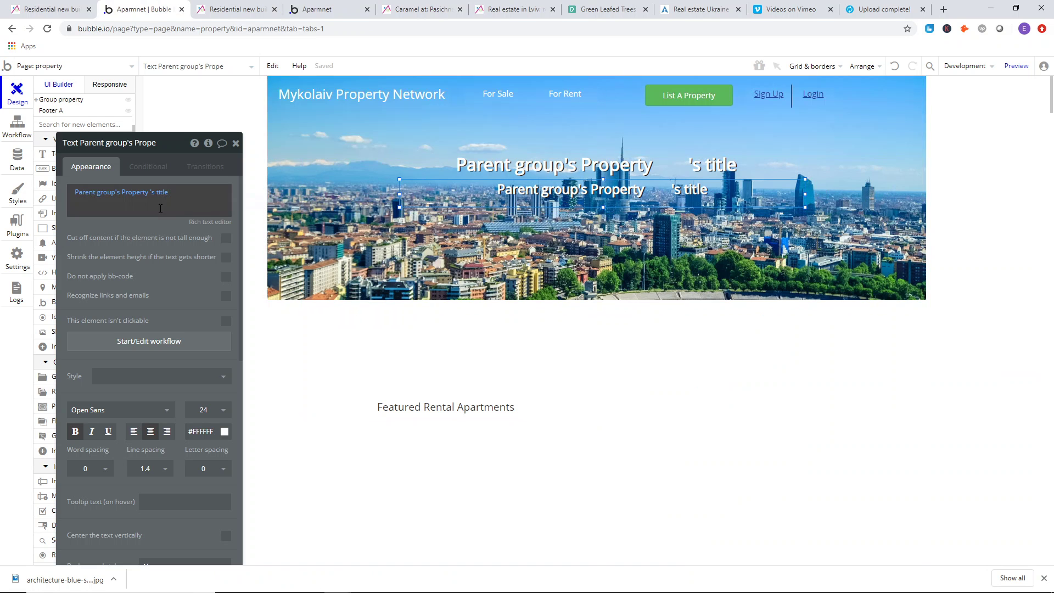
key(BackSpace)
key(BackSpace)
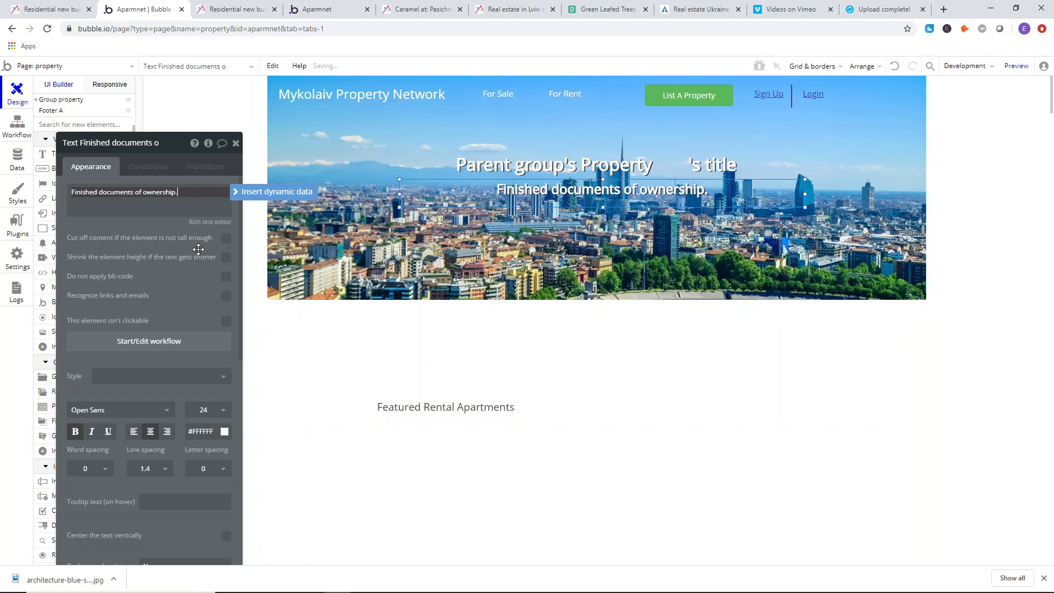
- Add a condition to the subtitle text for when Parent group's Property's property type is "Apartment For Sale"
click(147, 166)
click(147, 198)
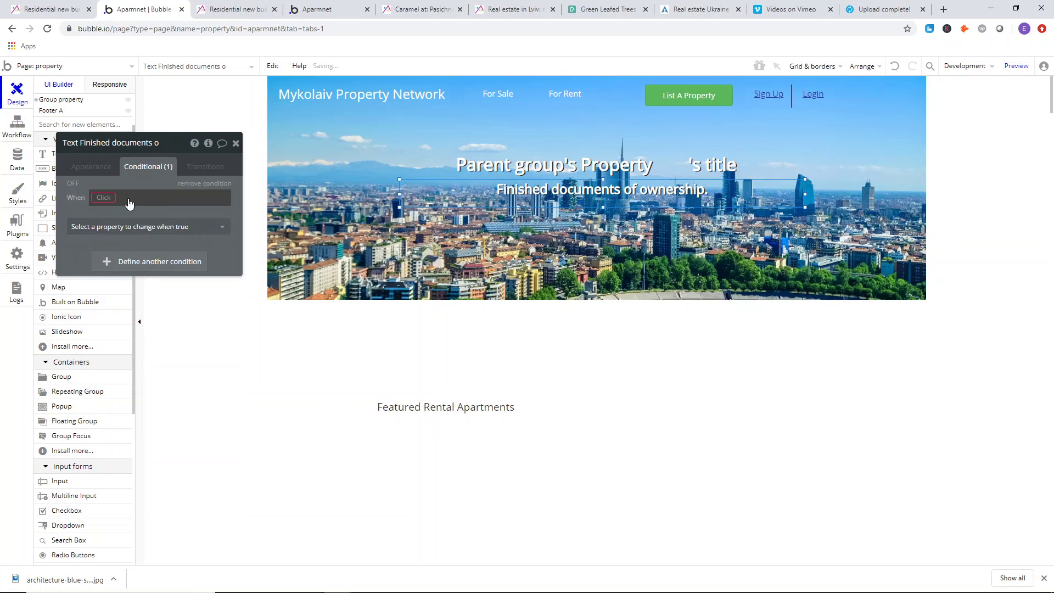
click(103, 199)
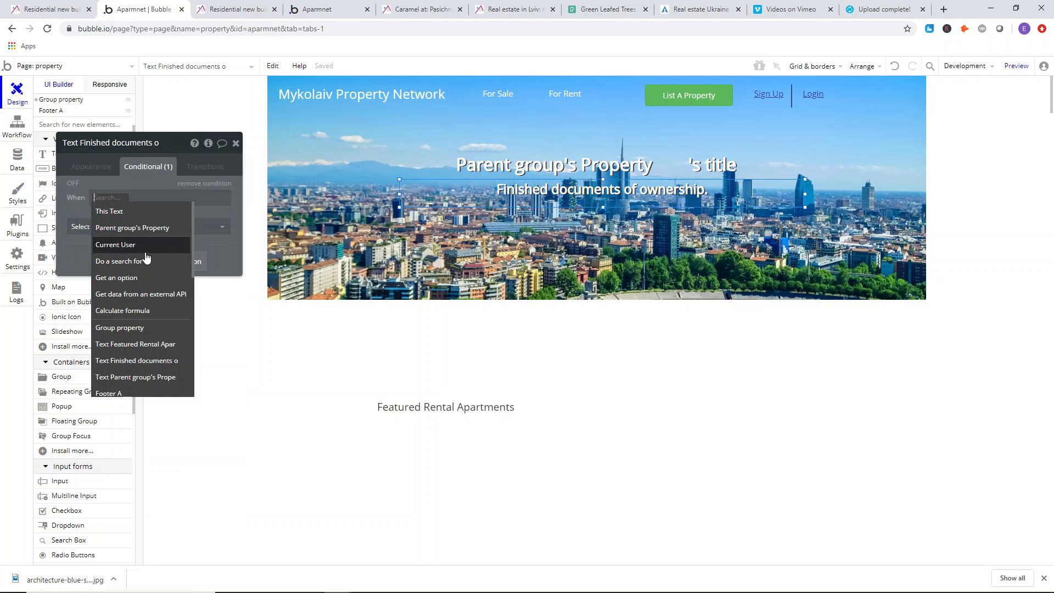
click(126, 226)
scroll(207, 357, down, 2)
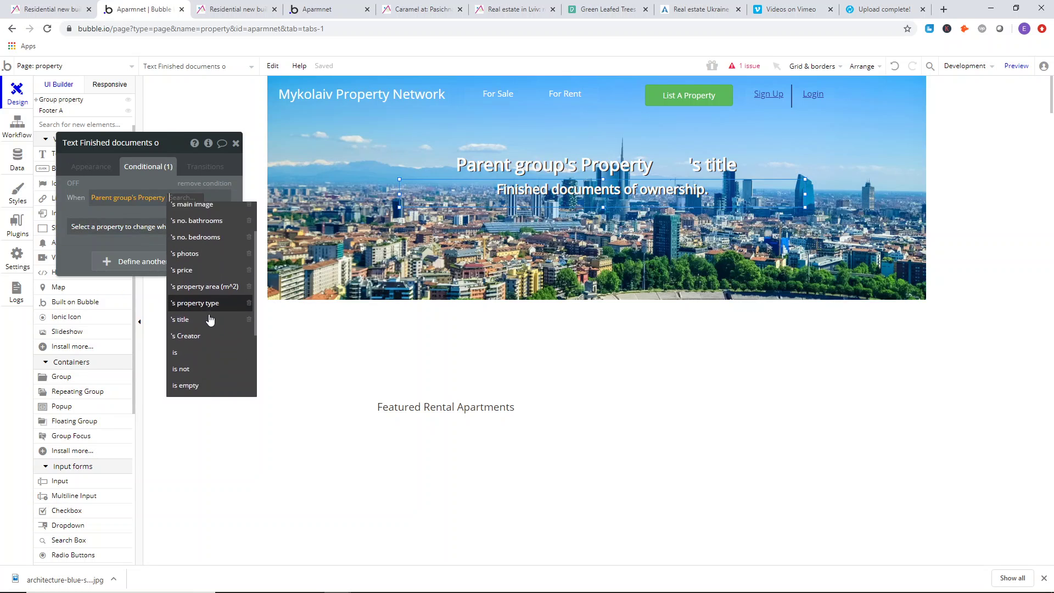
scroll(206, 303, up, 3)
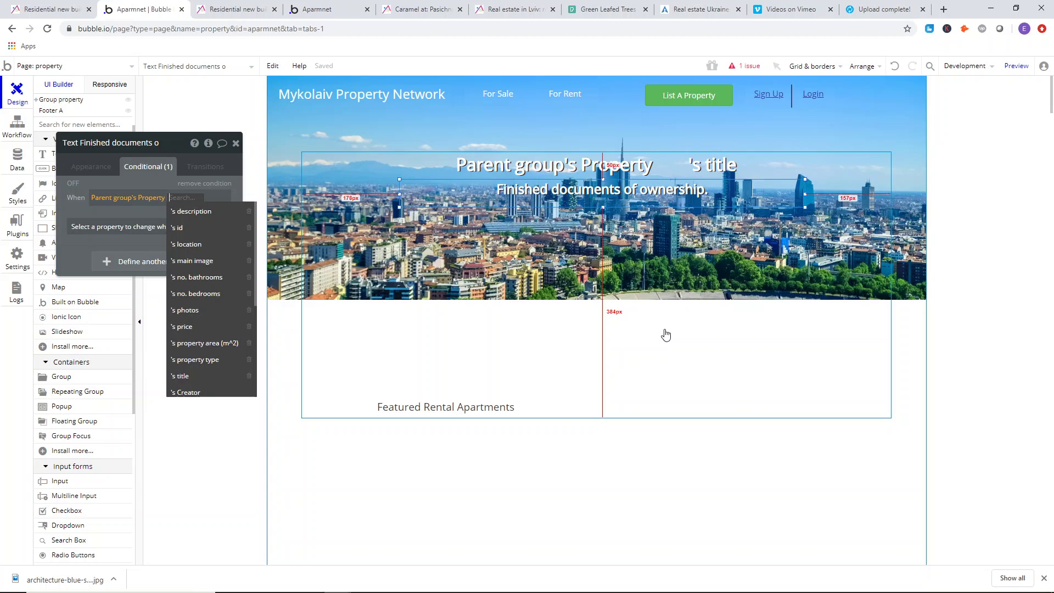
scroll(202, 270, down, 2)
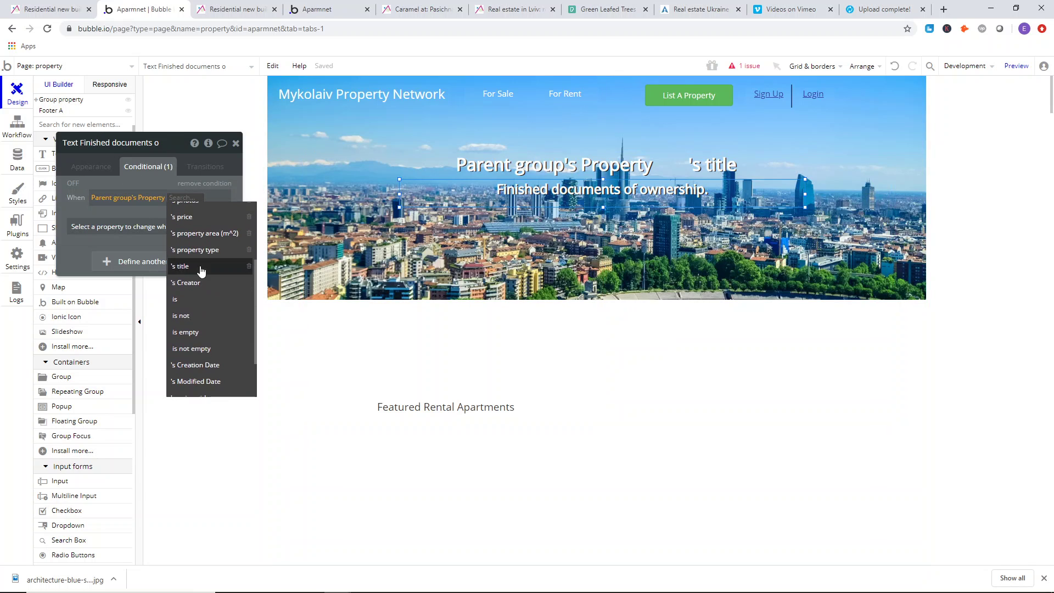
scroll(208, 249, up, 2)
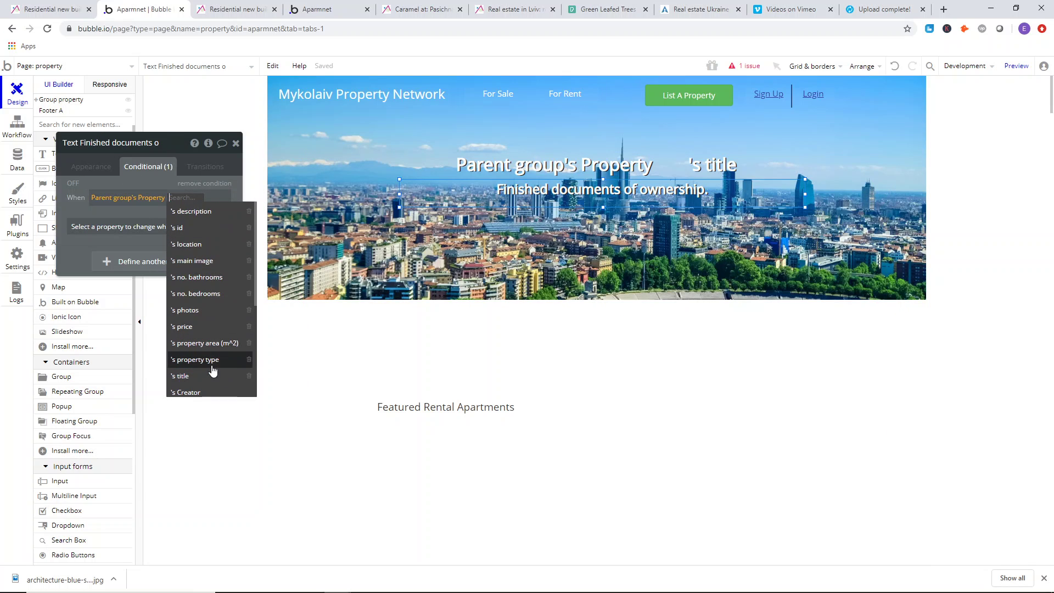
click(212, 359)
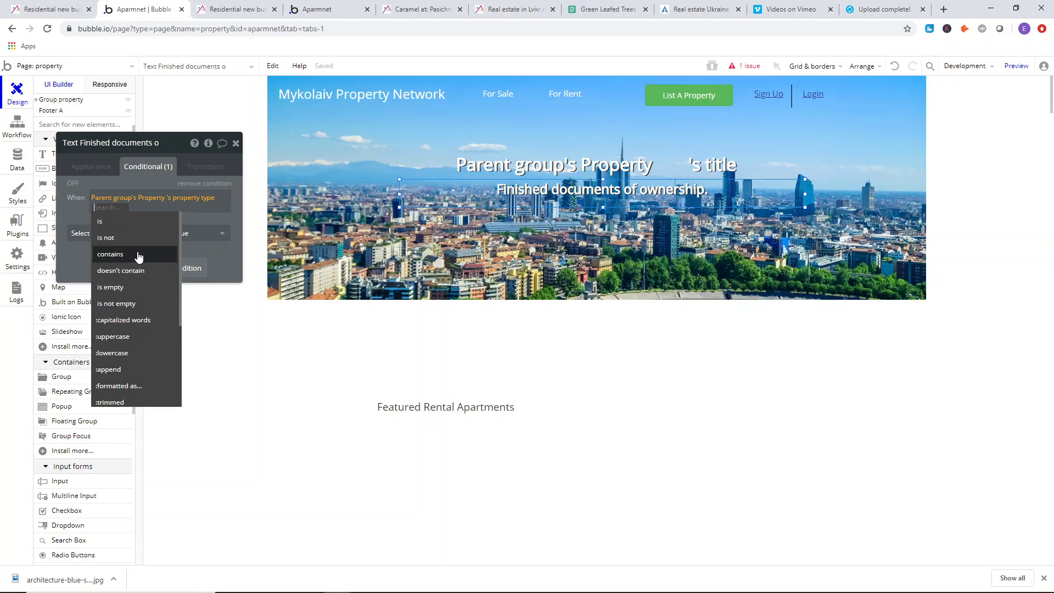
click(126, 220)
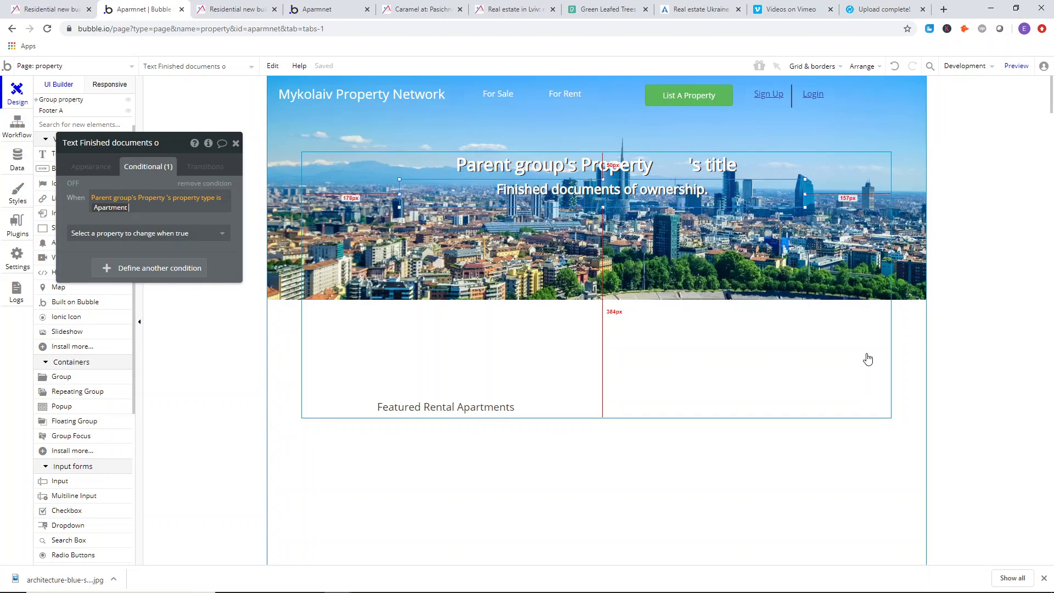
text(Apartment For Sale)
key(Return)
- Extend the subtitle's condition with "or" Parent group's Property's property type is "House For Sale"
click(167, 207)
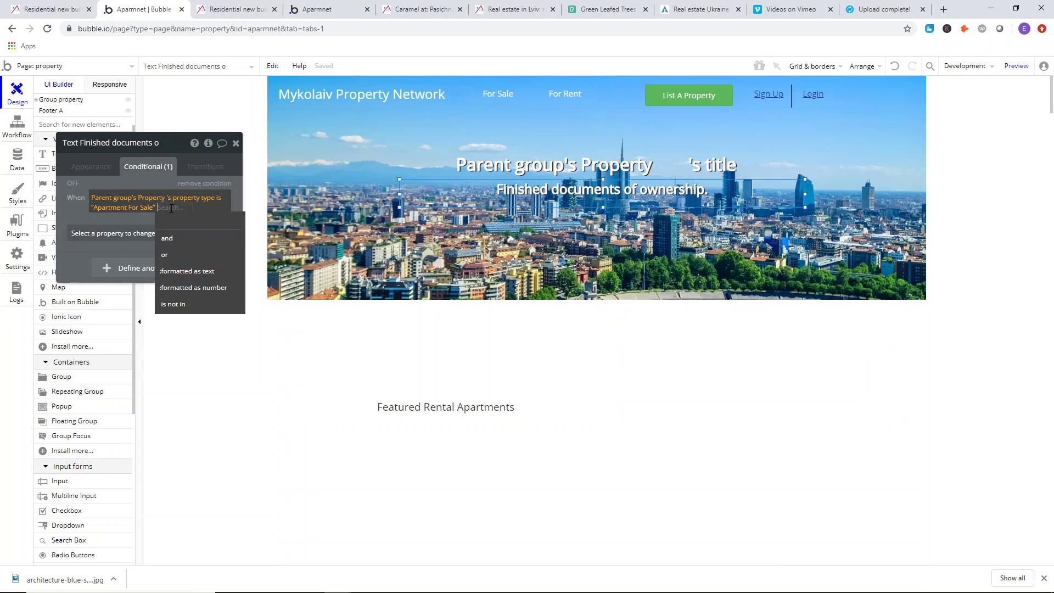
click(176, 251)
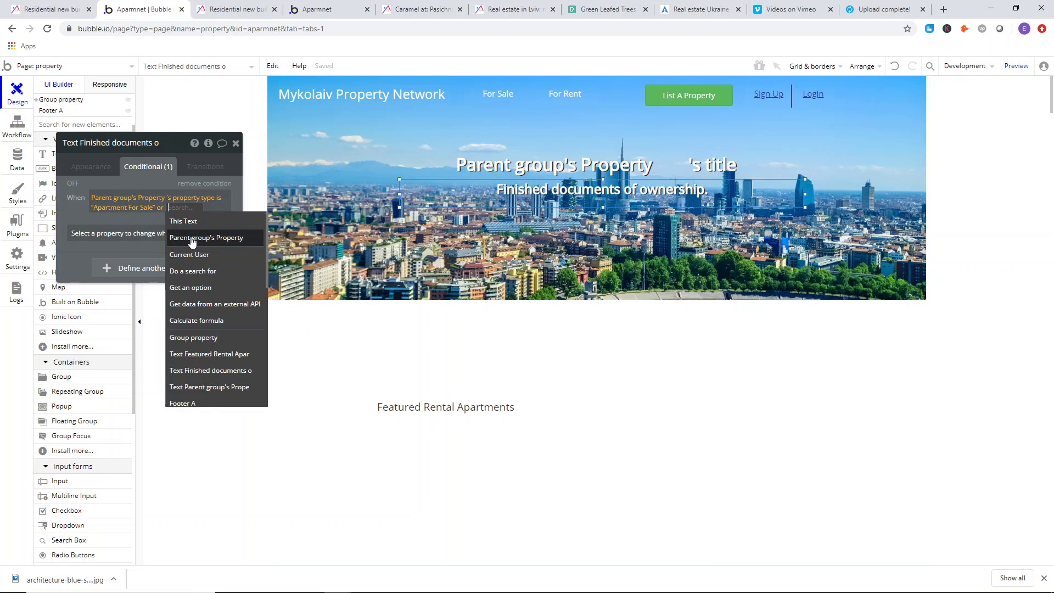
click(187, 237)
click(169, 378)
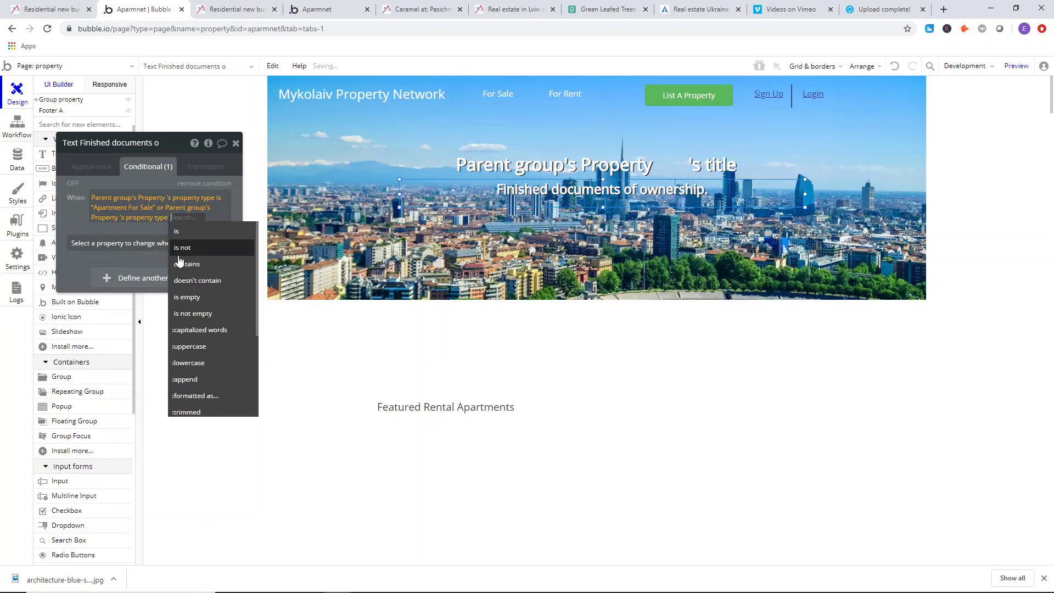
click(186, 230)
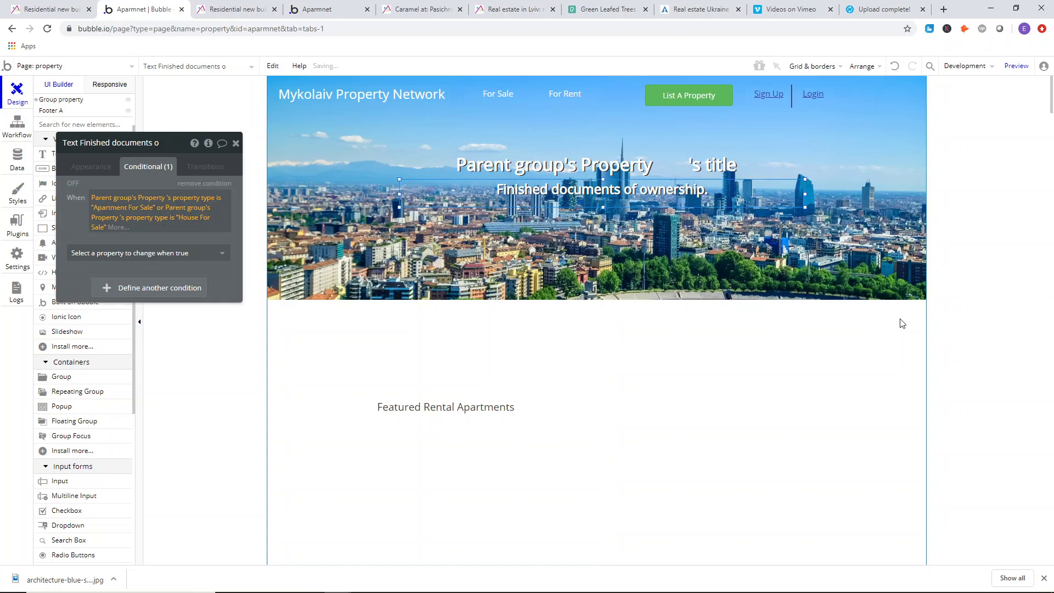
click(188, 231)
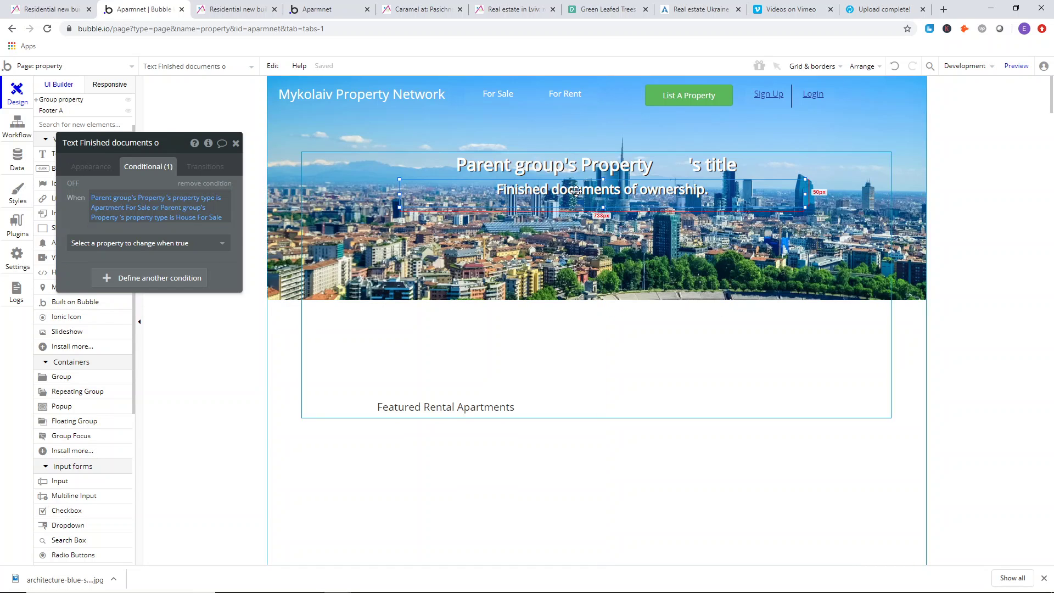
- Make the subtitle element visible when its property type condition is true
click(182, 248)
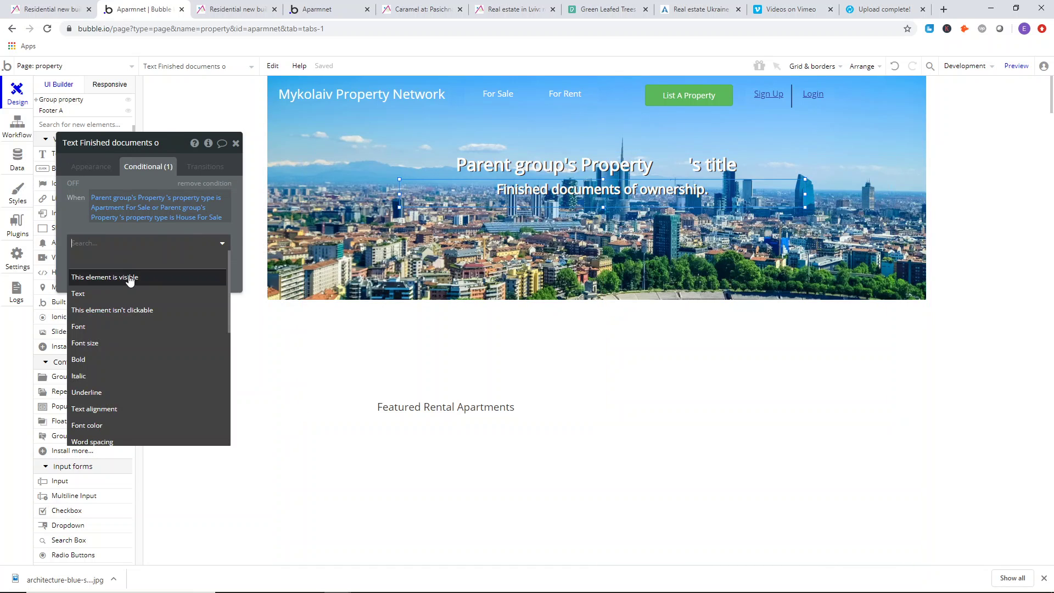
click(129, 282)
click(215, 239)
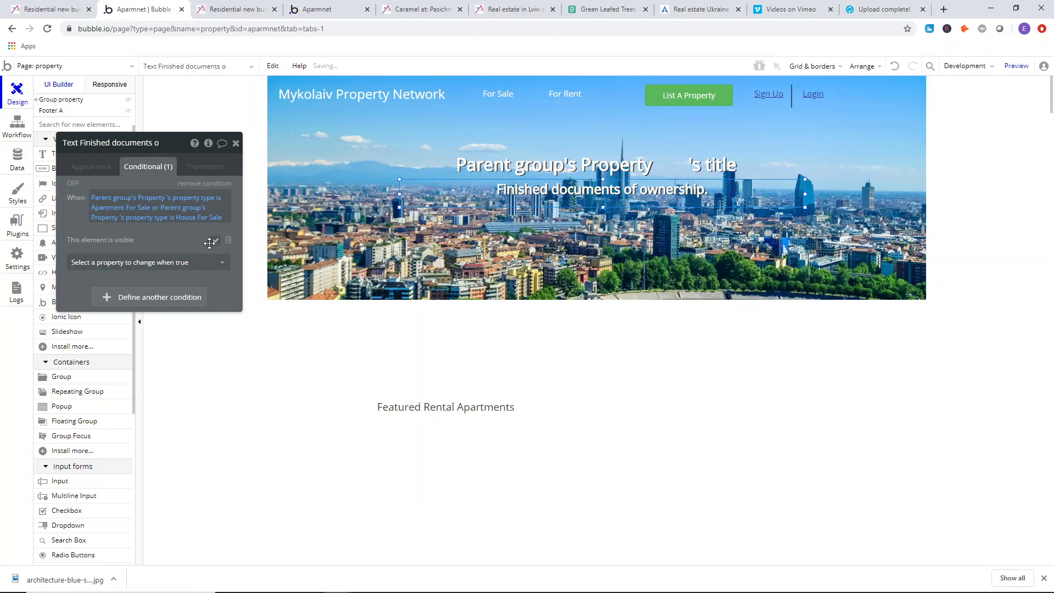
- Replace the visibility change in the subtitle's sale condition with a Text change reading "Finished documents of ownership."
click(228, 239)
click(226, 242)
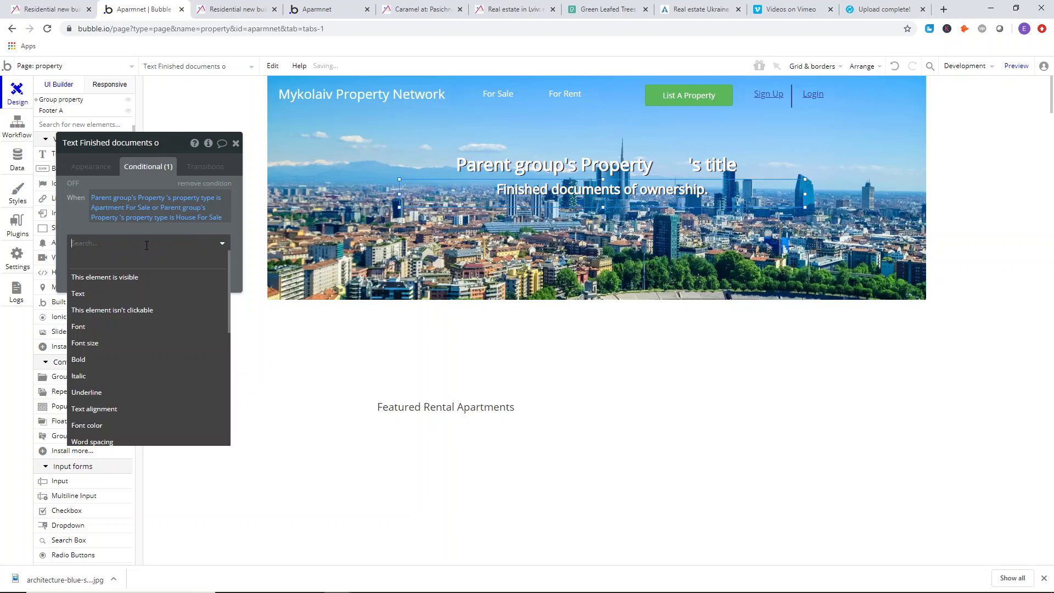
click(132, 294)
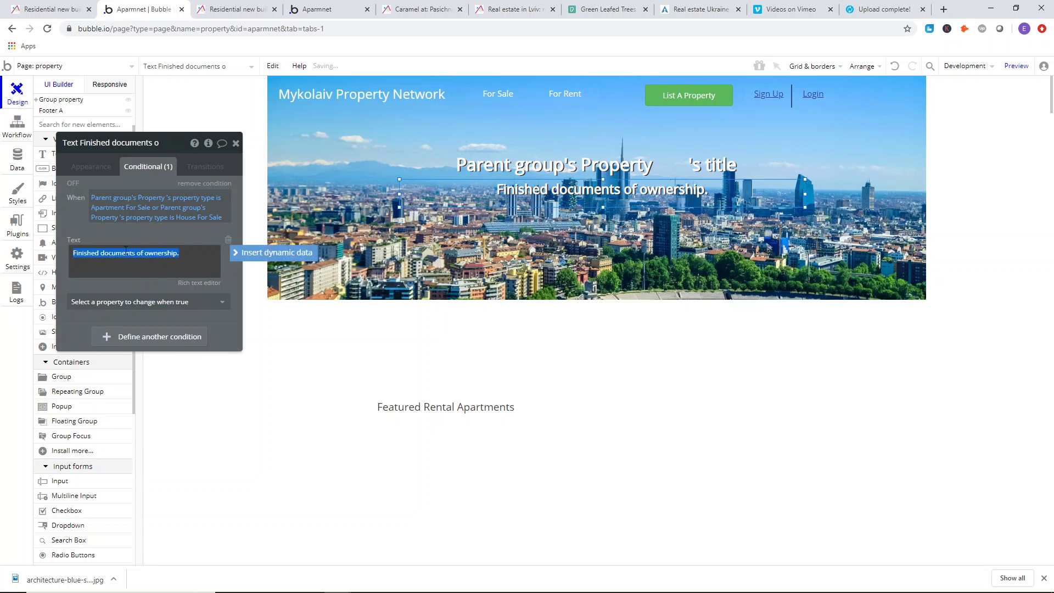
- Add a second subtitle condition from a copy of the first expression, with property types "Apartment For Rent" or "House For Rent"
click(170, 337)
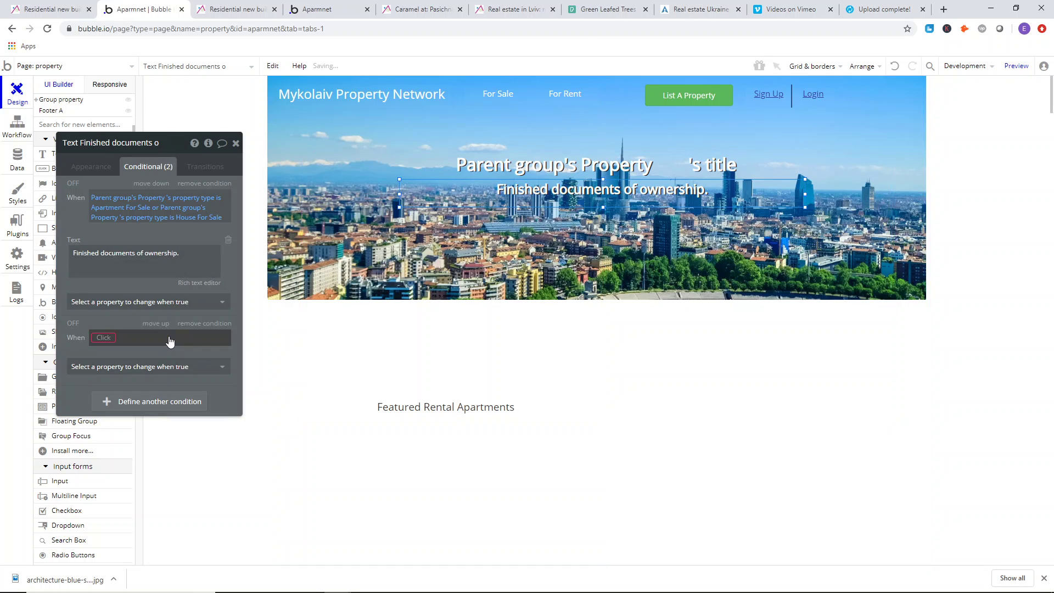
right_click(111, 203)
click(187, 165)
right_click(105, 336)
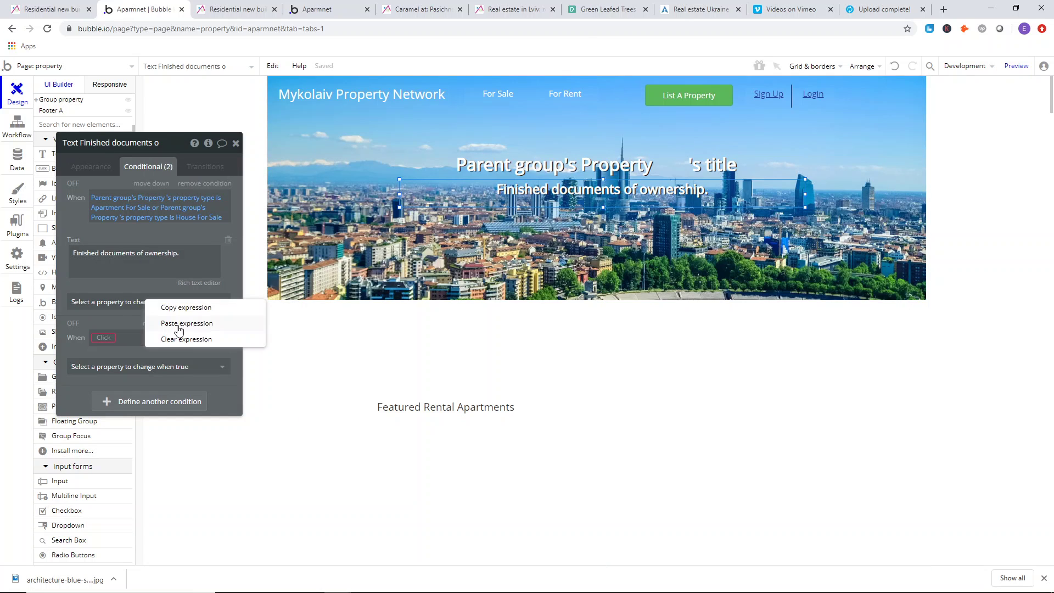
click(175, 323)
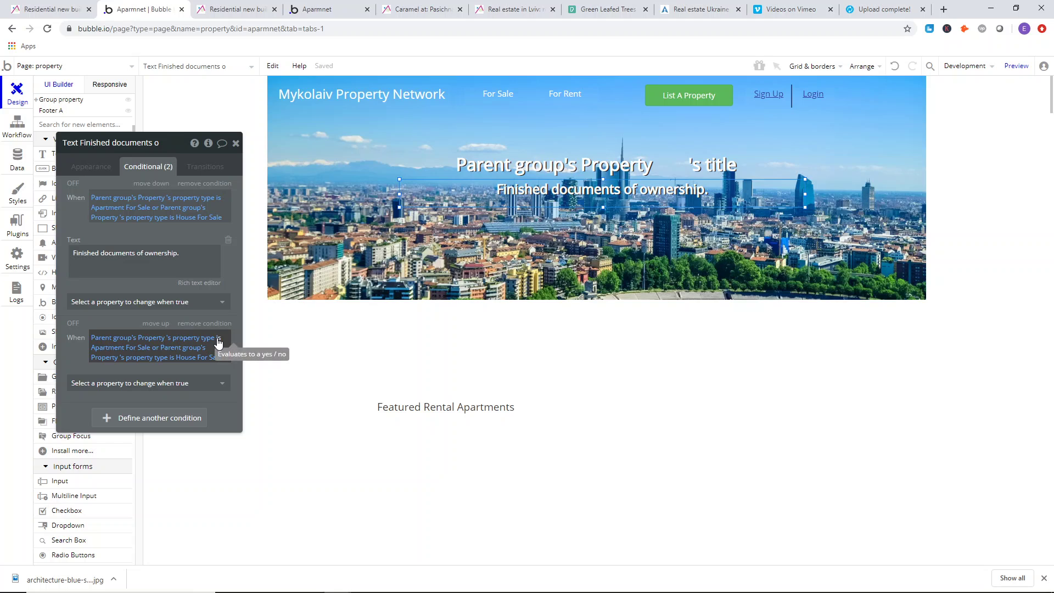
click(138, 351)
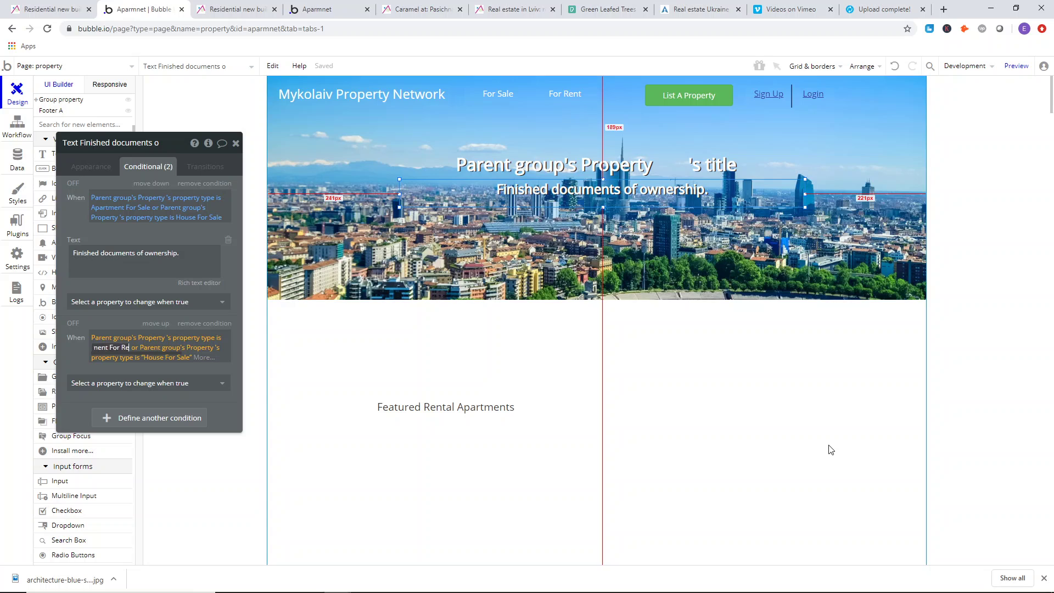
key(Tab)
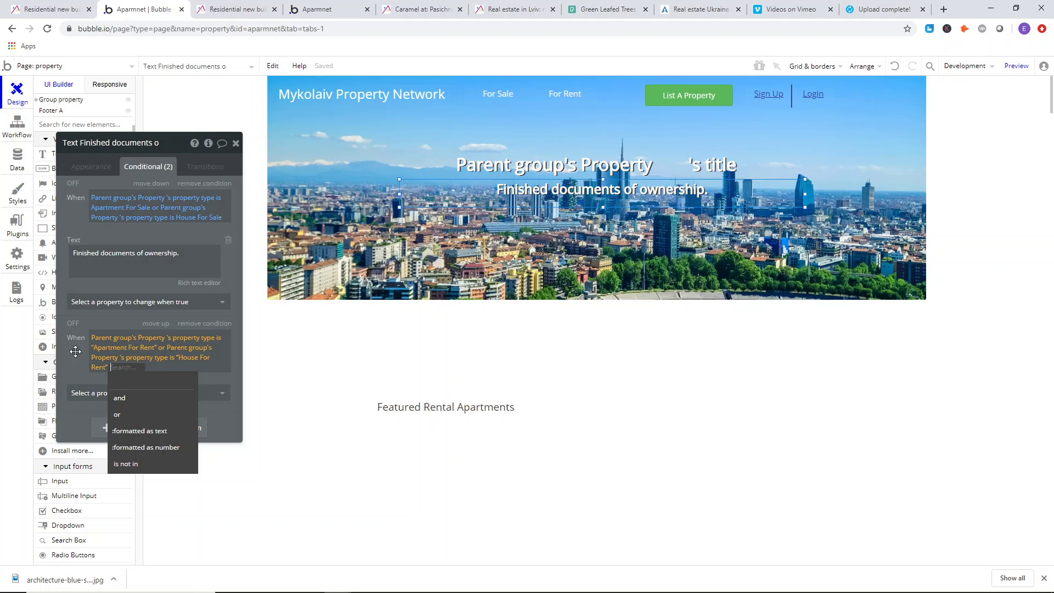
click(145, 283)
- Add a Text change to the rental condition and set the subtitle's default content to "Move In This Week"
click(153, 383)
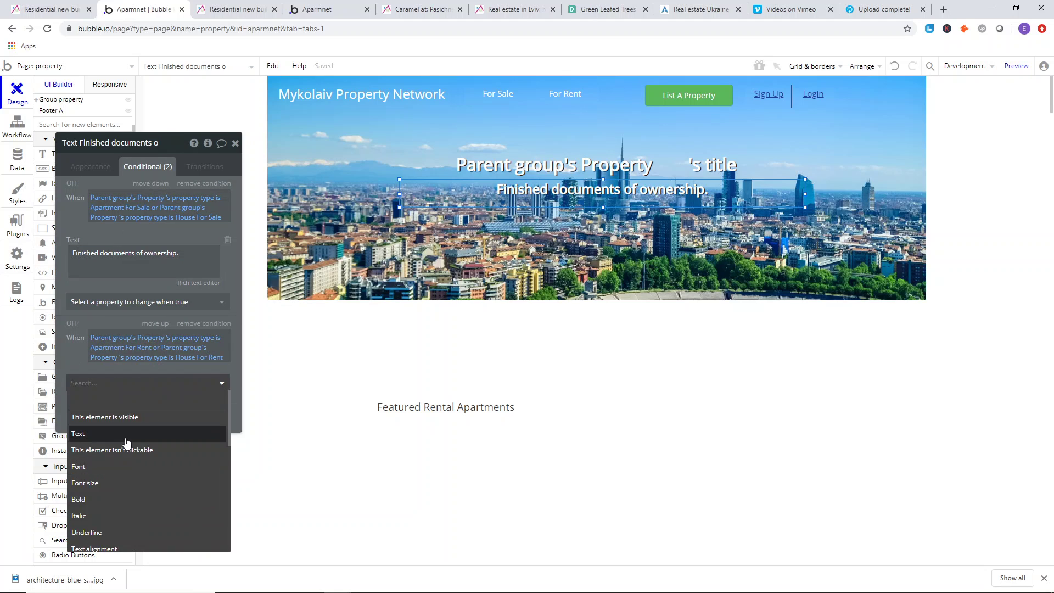
click(151, 432)
click(99, 166)
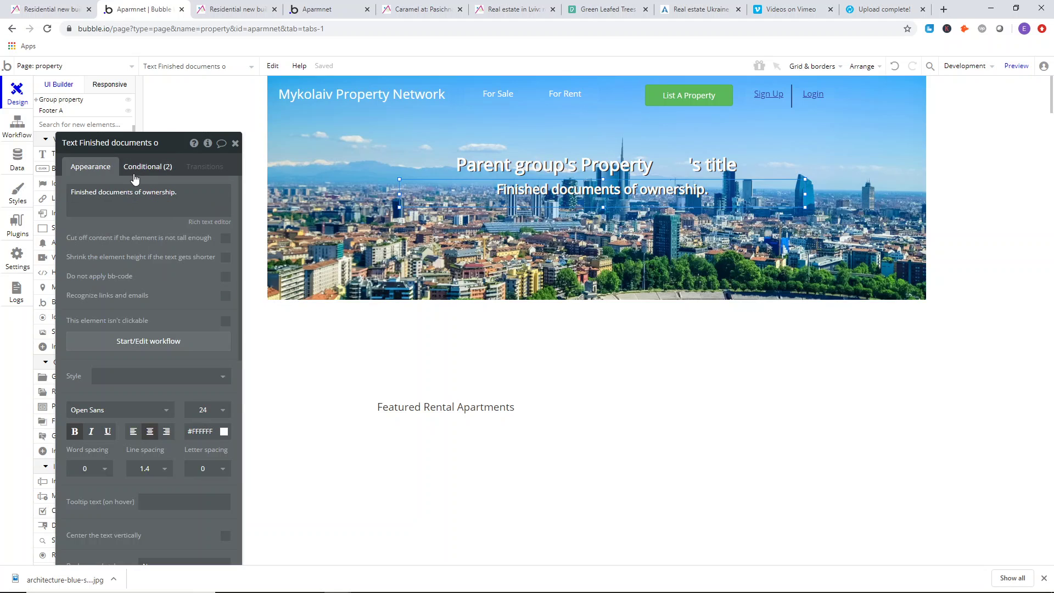
triple_click(167, 209)
text(Move In This Week)
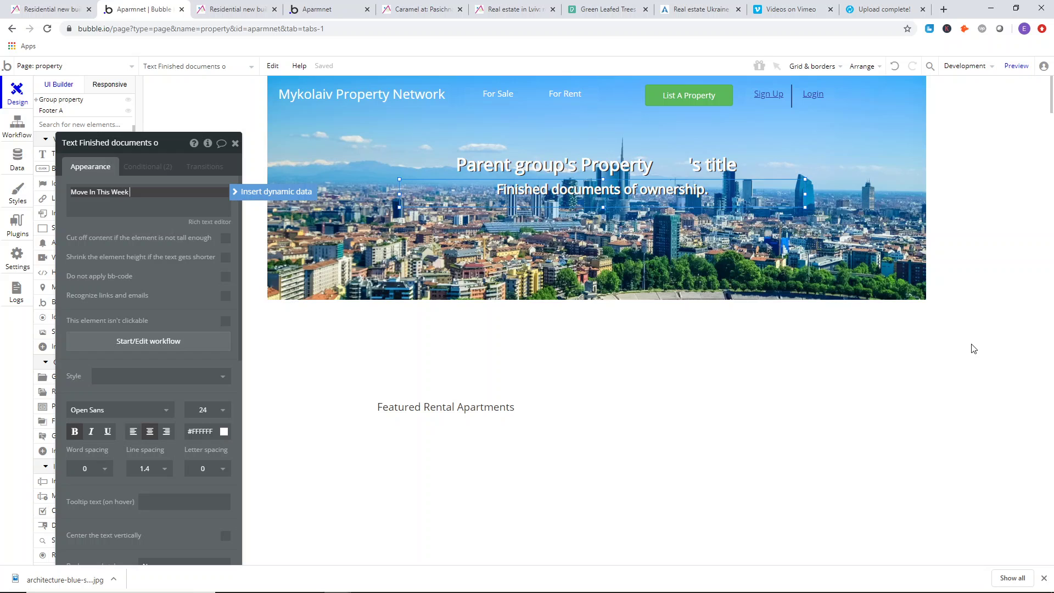
click(233, 143)
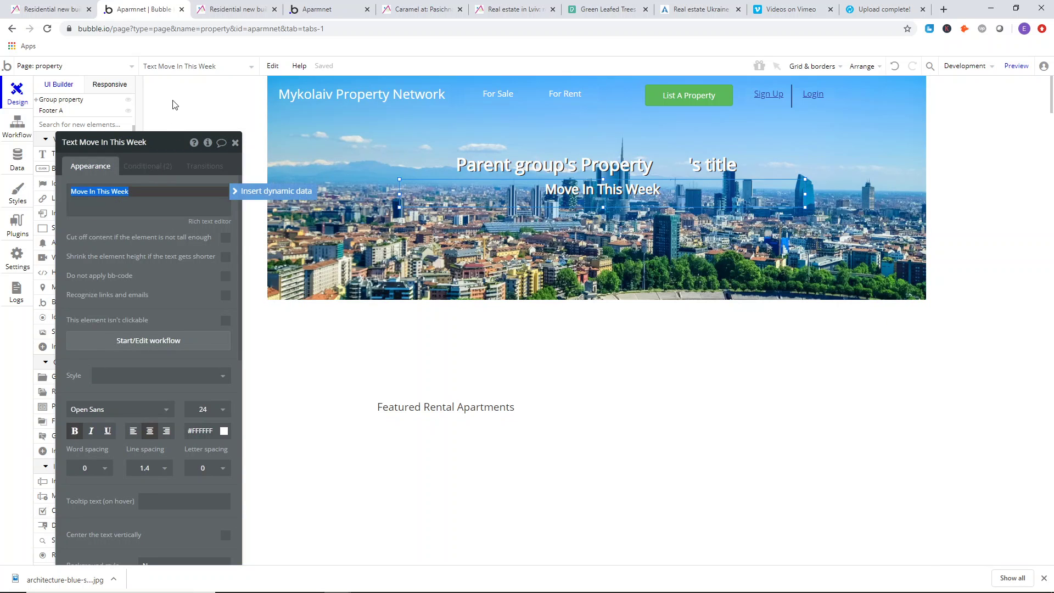
- Examine the price line under the subtitle in the Panorama reference page's header
click(281, 7)
click(324, 8)
click(236, 9)
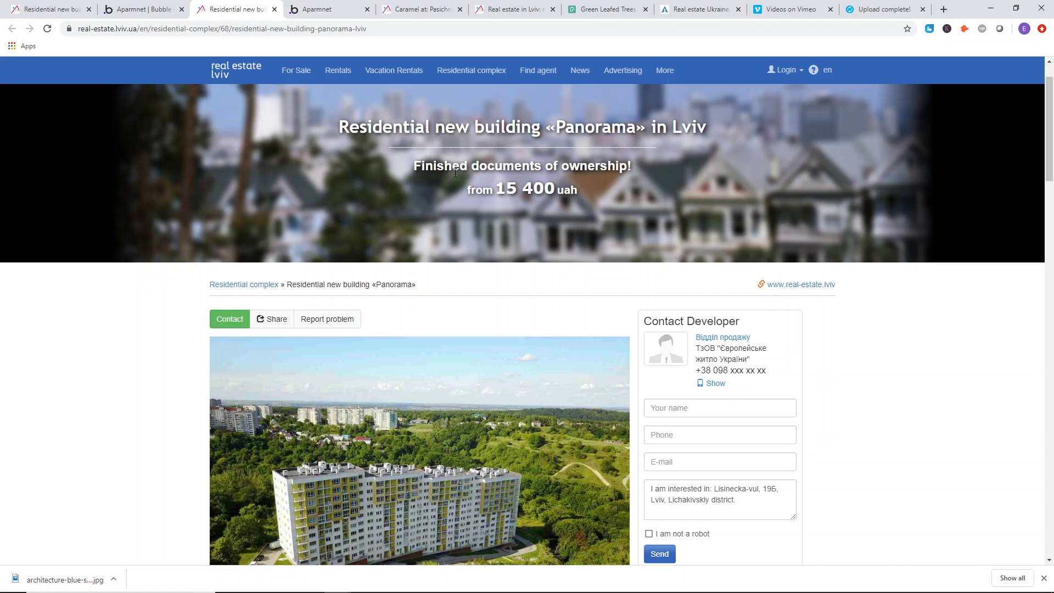
drag(465, 189, 592, 189)
scroll(546, 178, down, 4)
scroll(520, 177, up, 3)
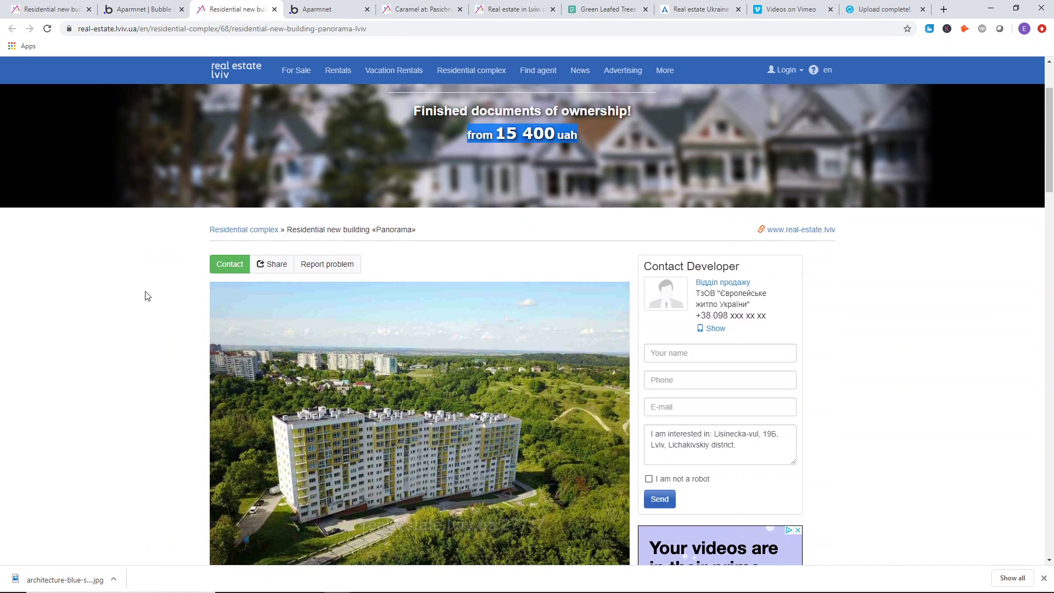
- Browse the Panorama listing's photo gallery and recheck the price line in its header
click(146, 293)
scroll(331, 245, down, 6)
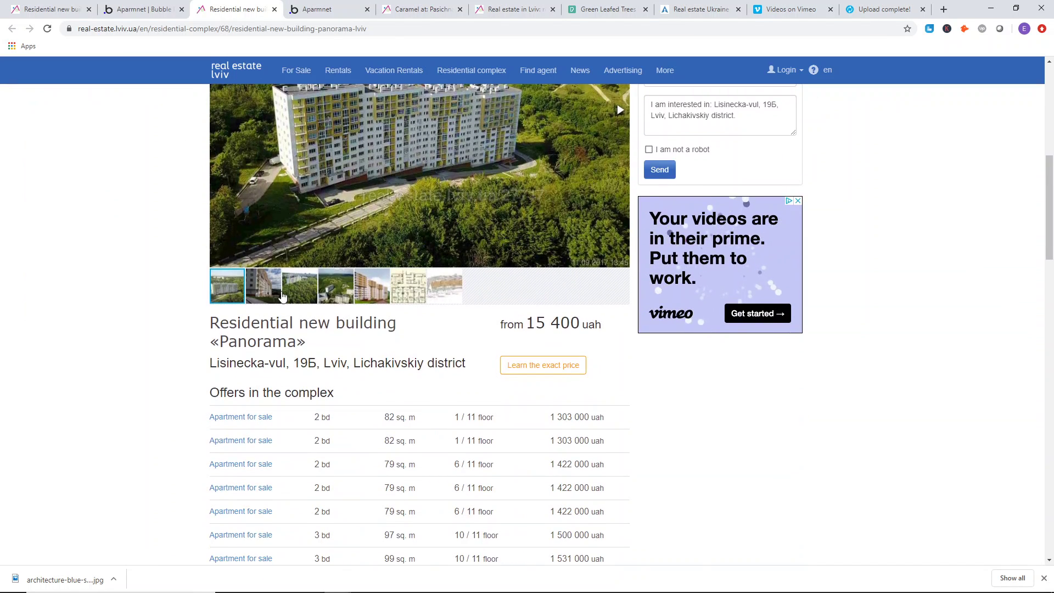
scroll(183, 267, up, 1)
scroll(180, 267, up, 1)
click(263, 395)
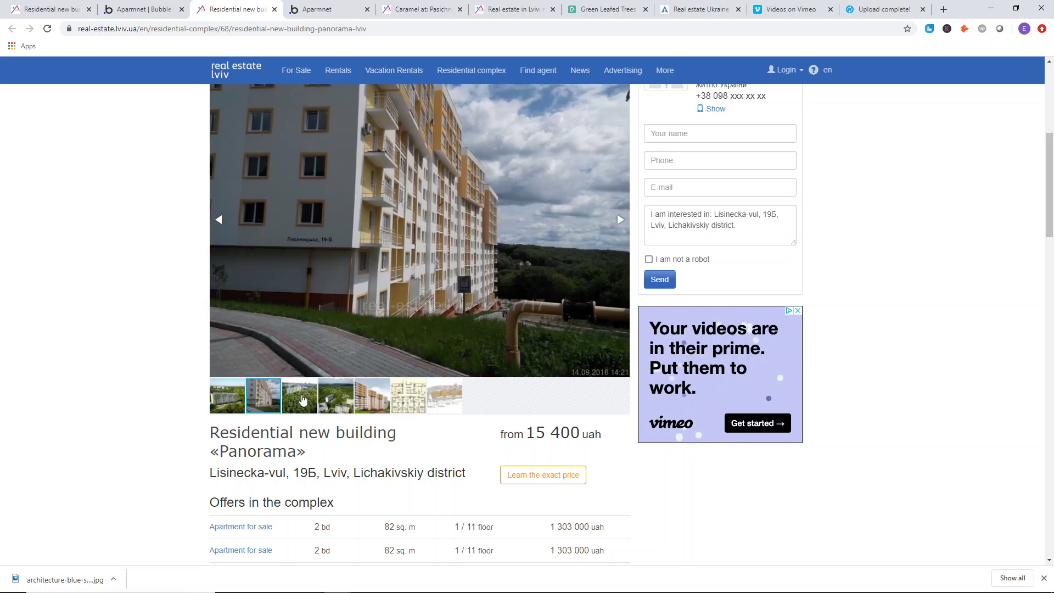
click(299, 395)
click(352, 395)
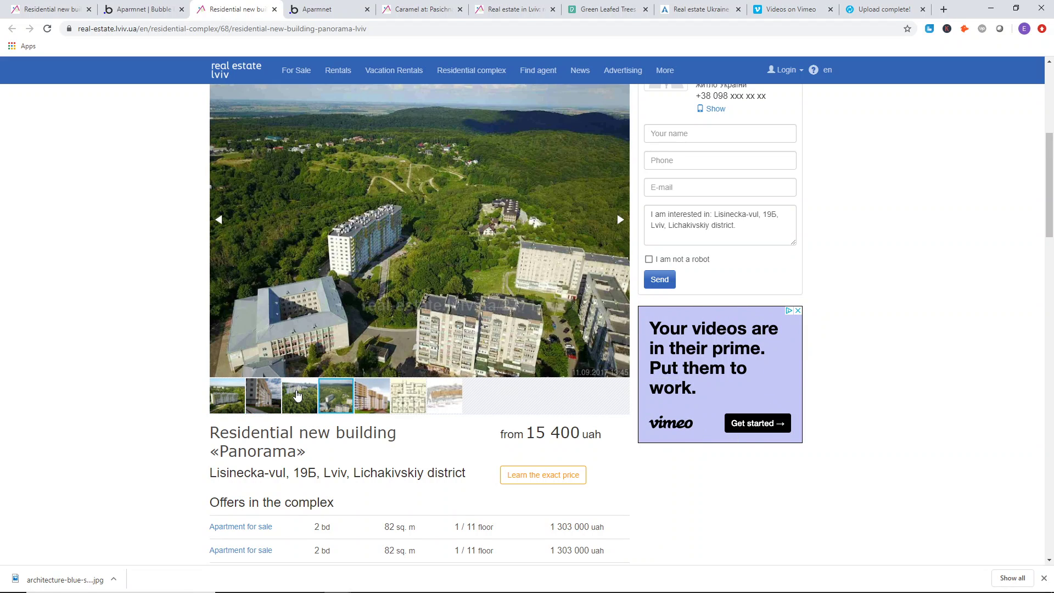
click(296, 394)
scroll(117, 247, up, 6)
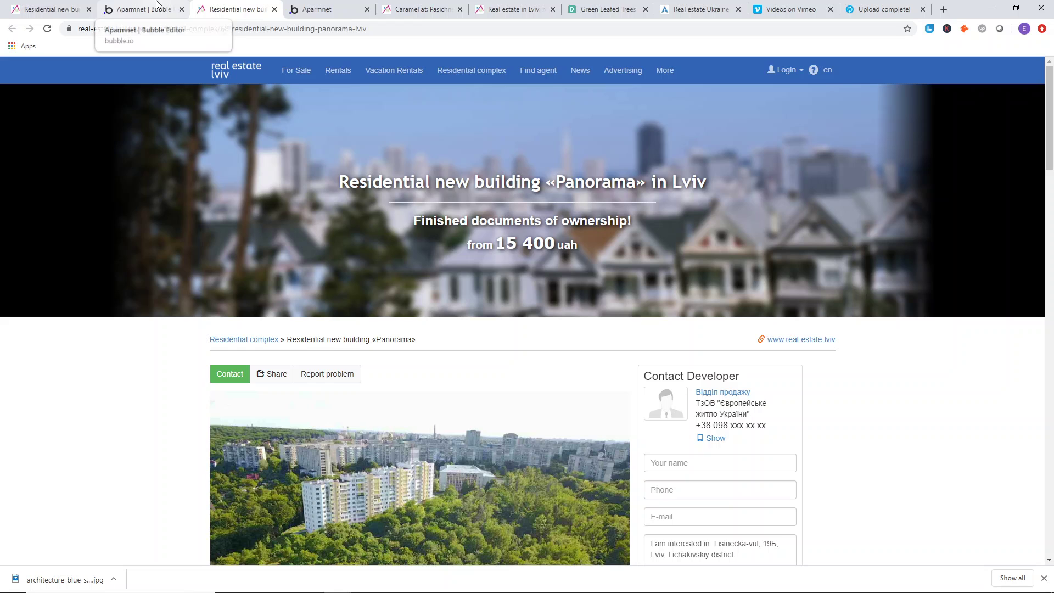
drag(467, 244, 552, 242)
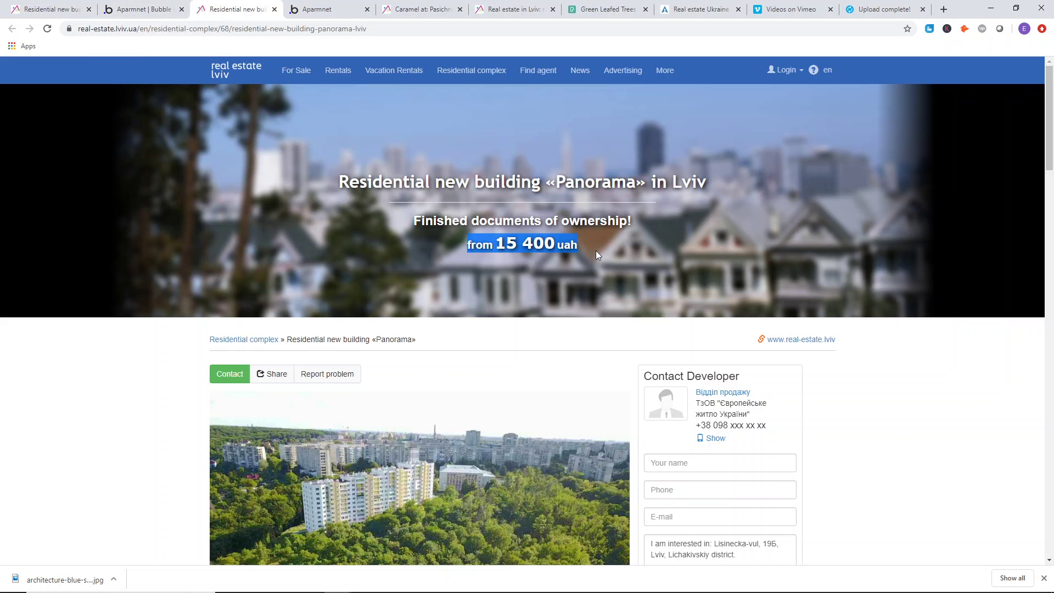
- Switch to the Bubble editor, duplicate the "Move In This Week" text directly below the original and center the copy horizontally
click(137, 9)
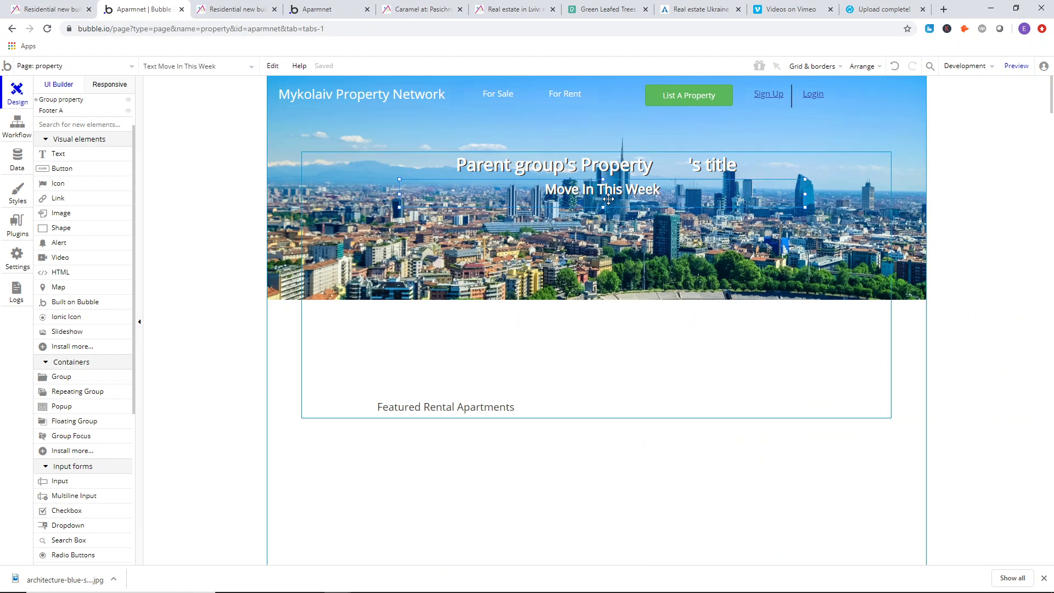
right_click(606, 196)
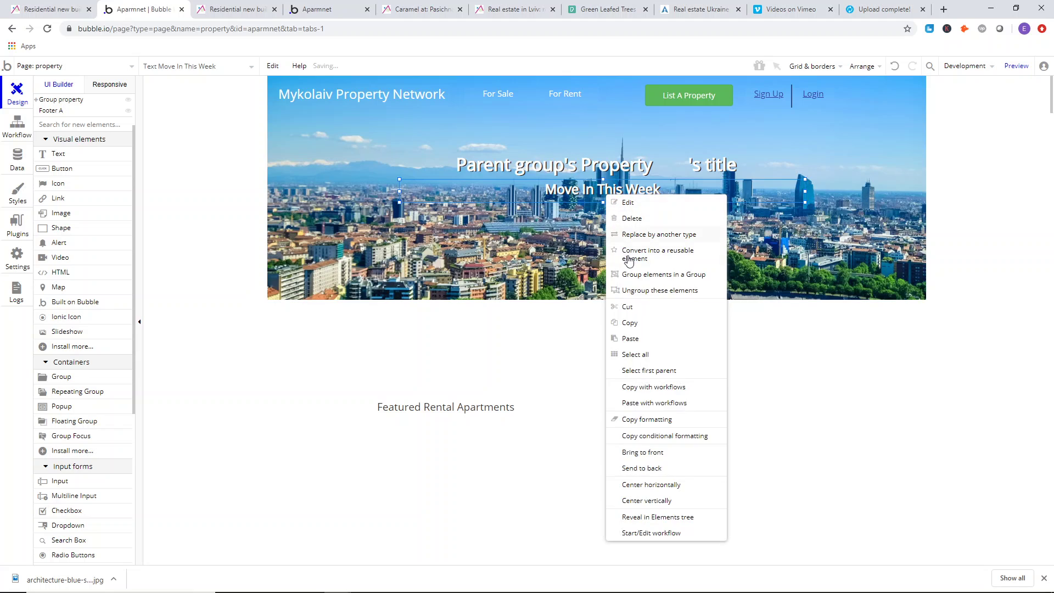
click(608, 226)
right_click(608, 226)
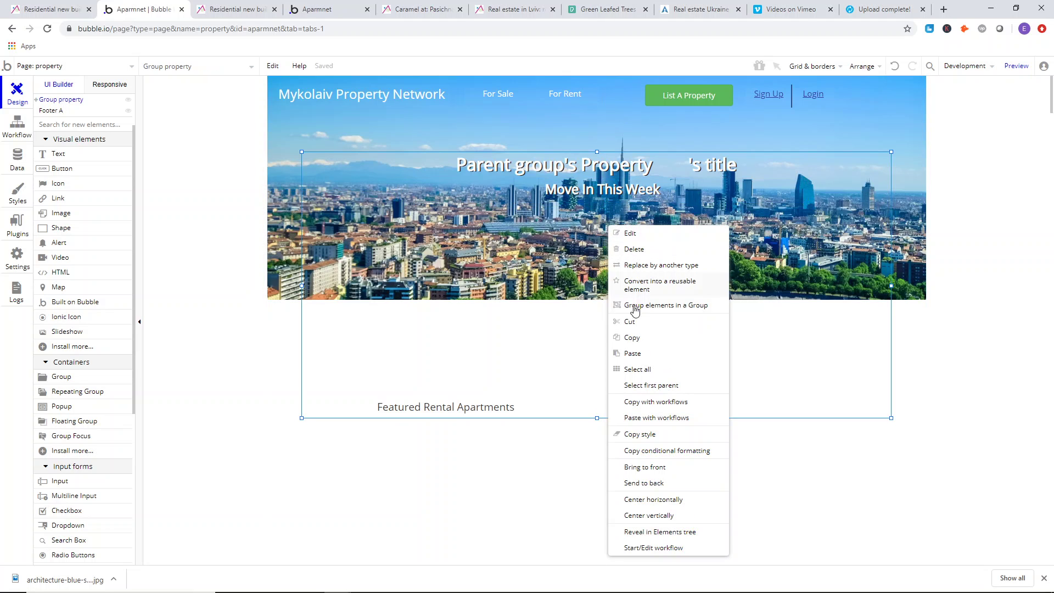
click(632, 354)
drag(589, 201, 588, 218)
right_click(588, 218)
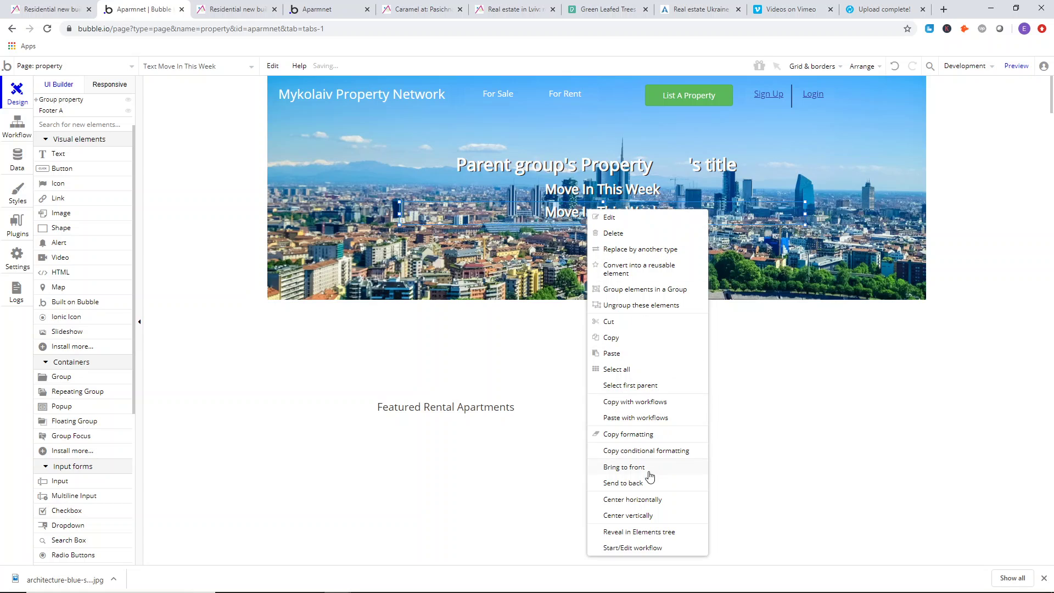
click(653, 498)
- Replace the duplicated text's content with "$" followed by the dynamic value Parent group's Property's price
double_click(525, 210)
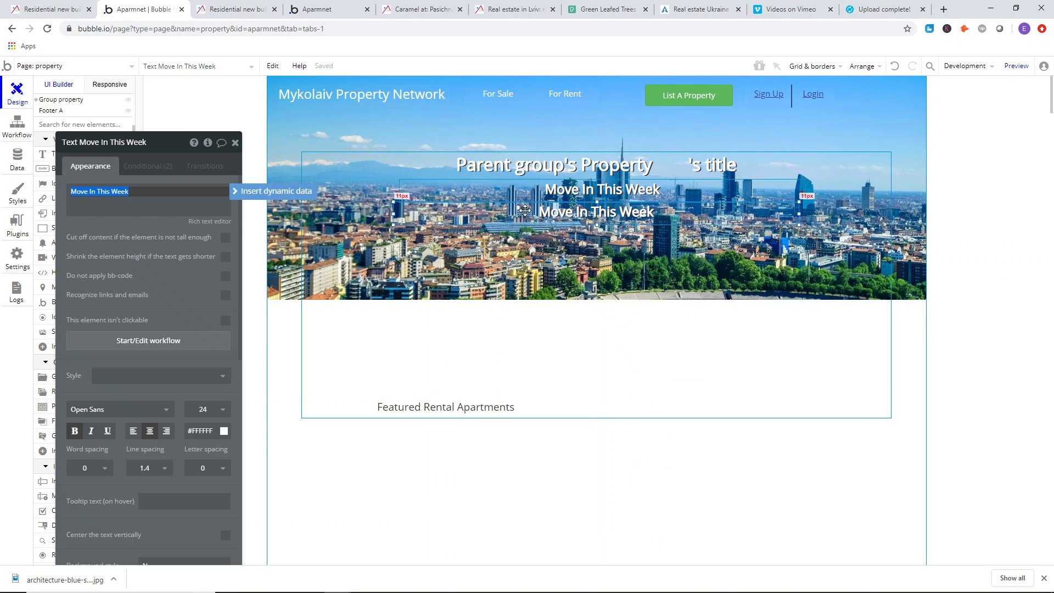
click(233, 9)
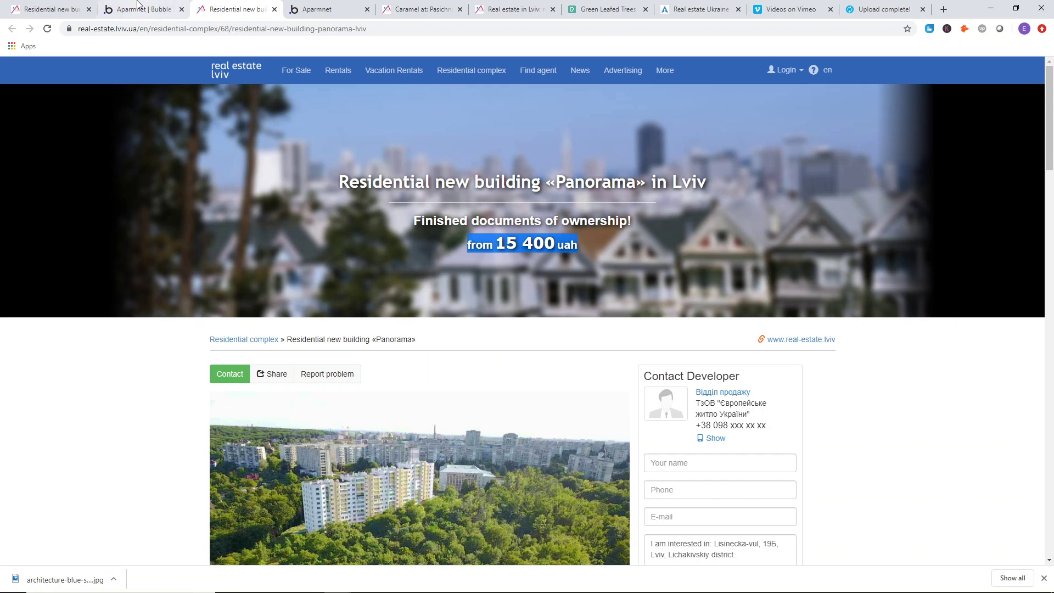
click(142, 4)
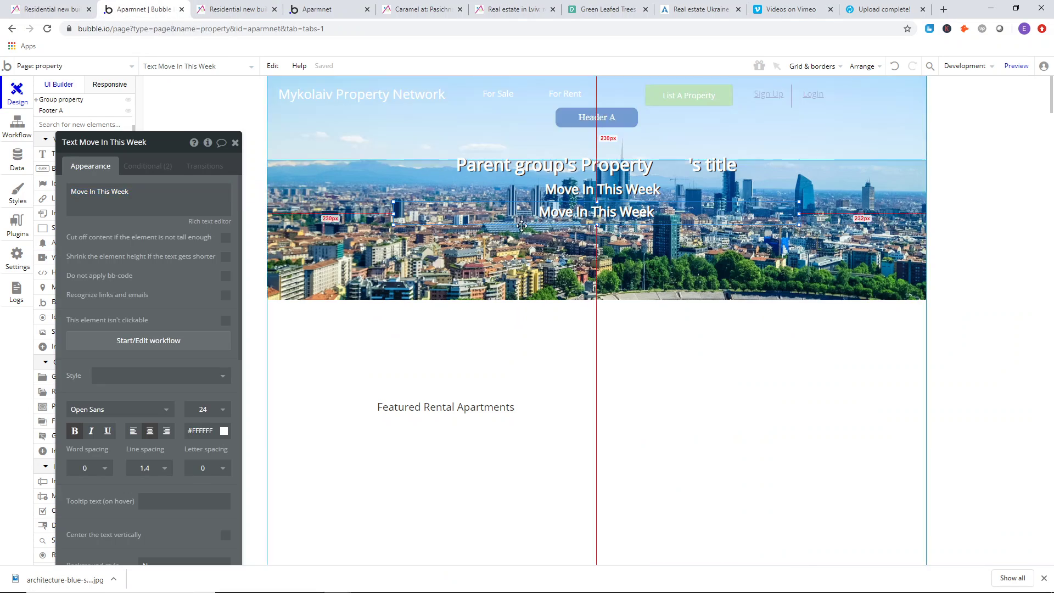
key(ctrl+a)
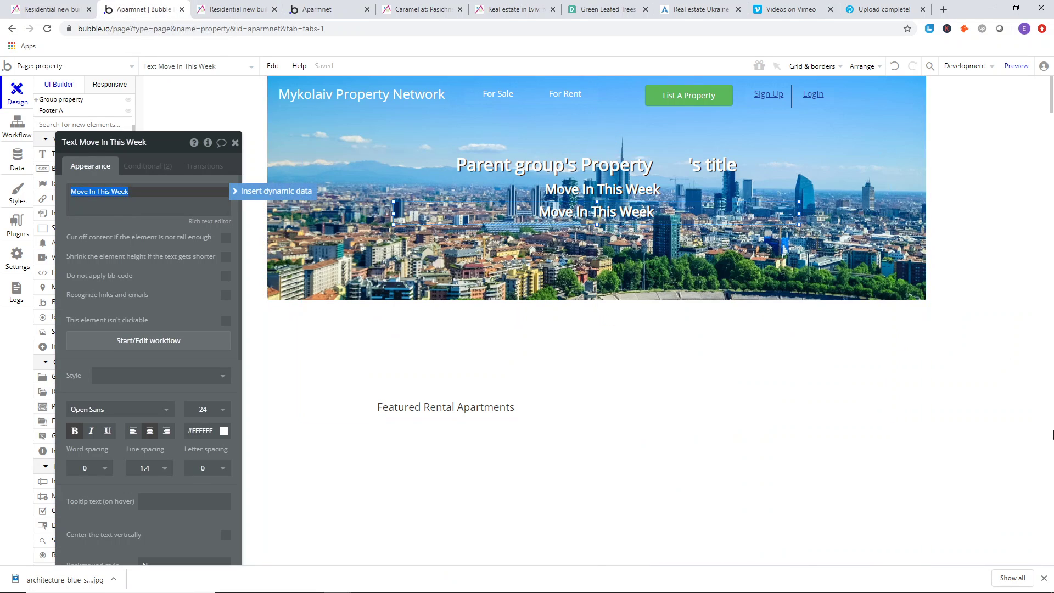
click(274, 191)
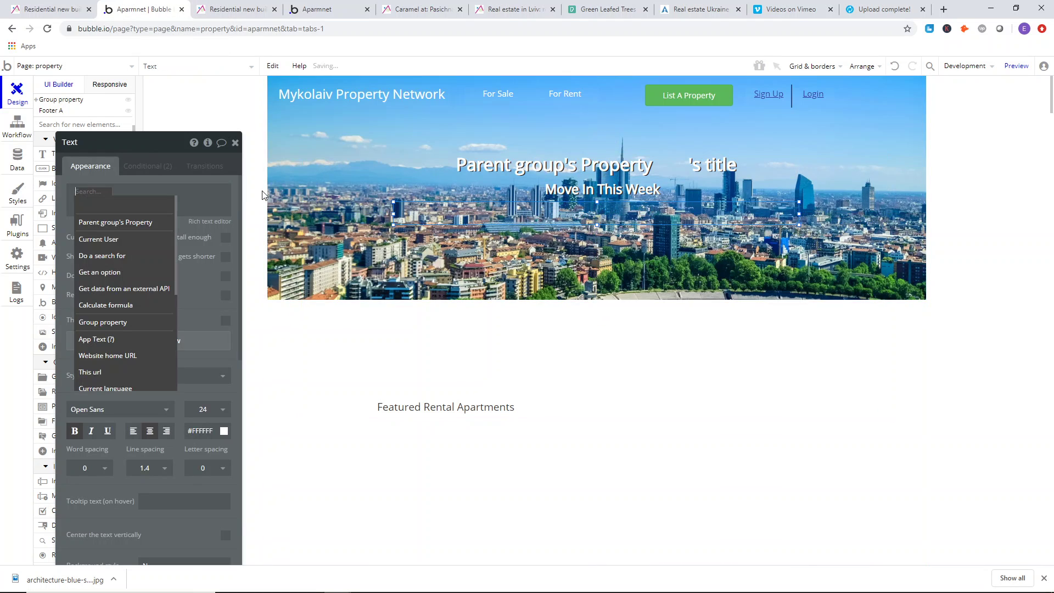
click(116, 223)
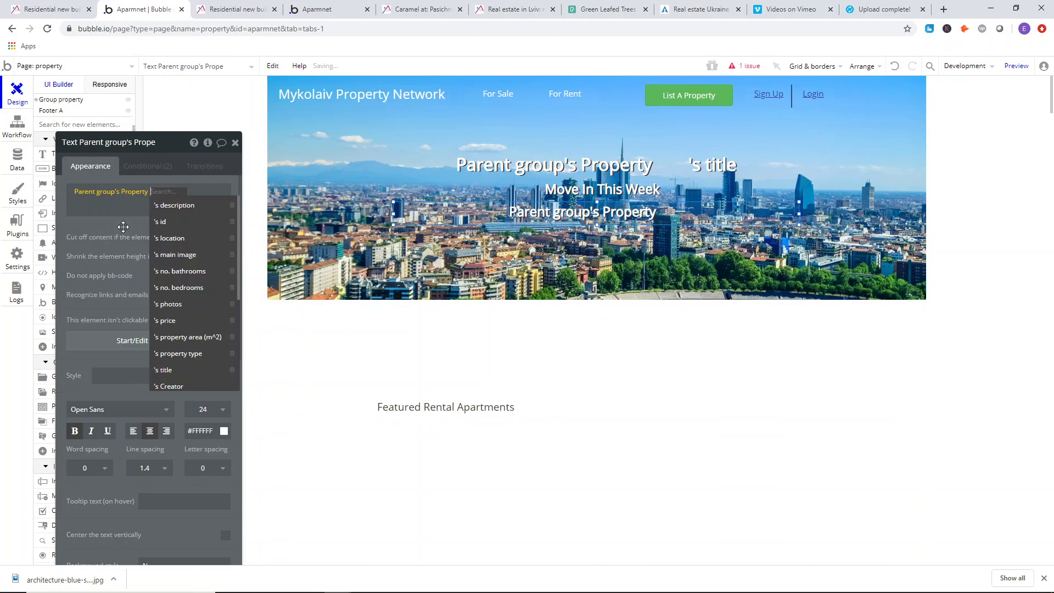
click(181, 321)
click(72, 193)
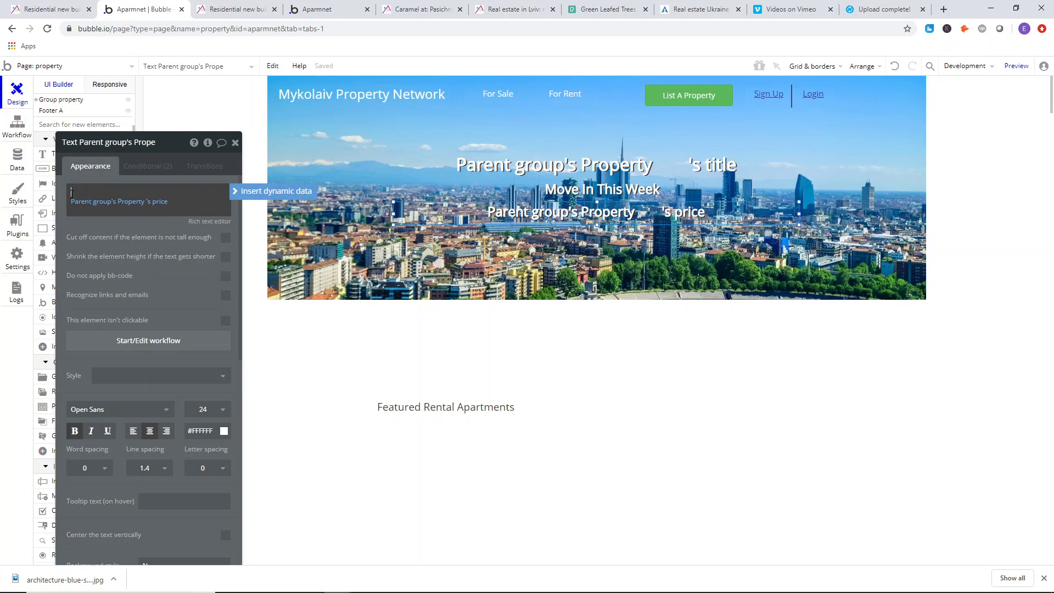
text($)
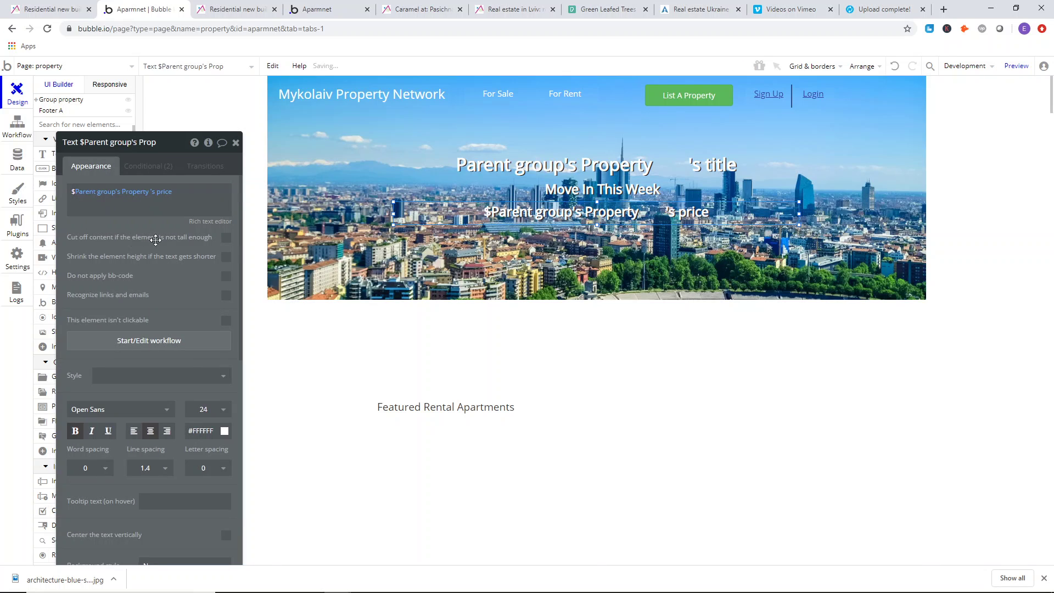
- Center the price text horizontally and close its properties
right_click(590, 211)
click(643, 500)
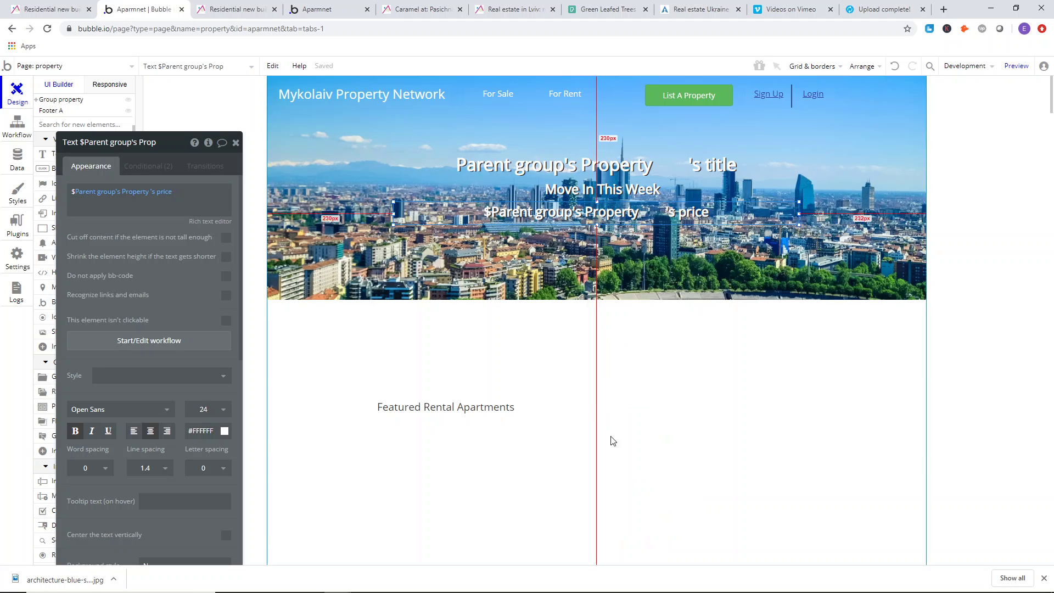
click(236, 143)
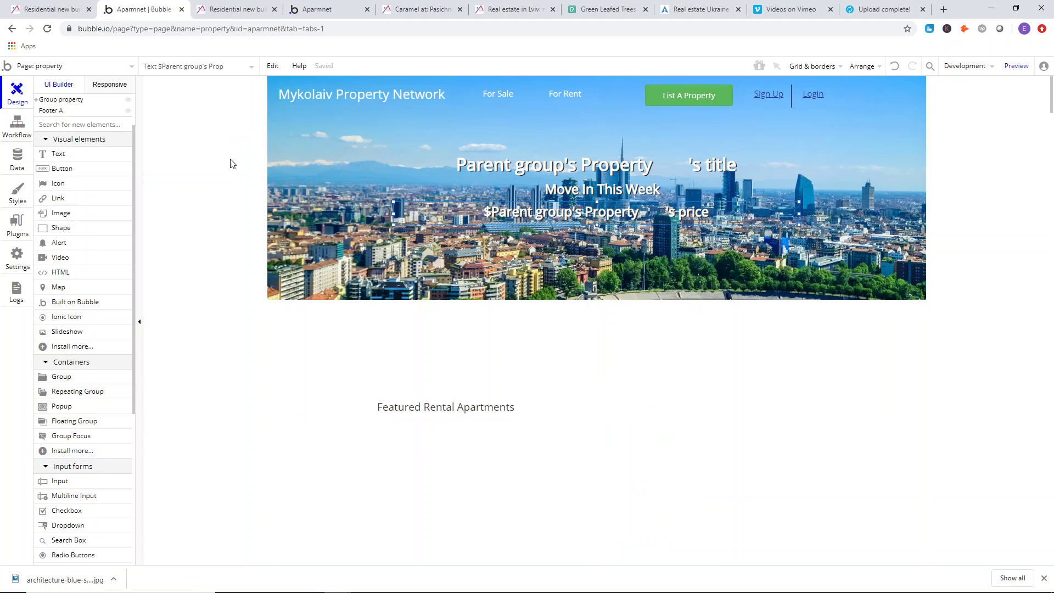
- Select the property group and preview the property page to examine its header
click(550, 386)
scroll(635, 252, down, 3)
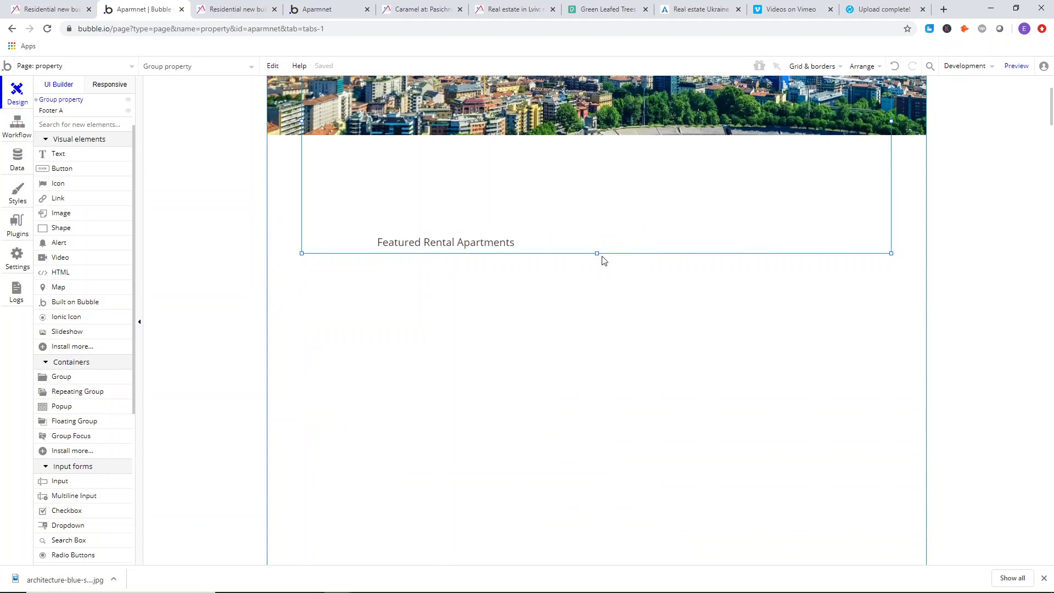
click(598, 258)
click(599, 251)
click(1016, 65)
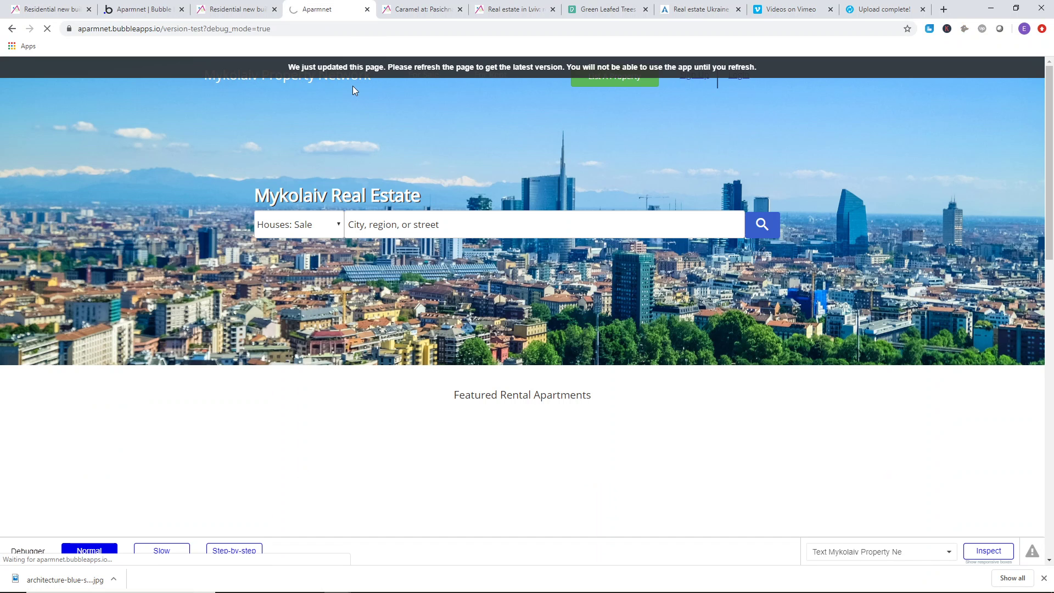
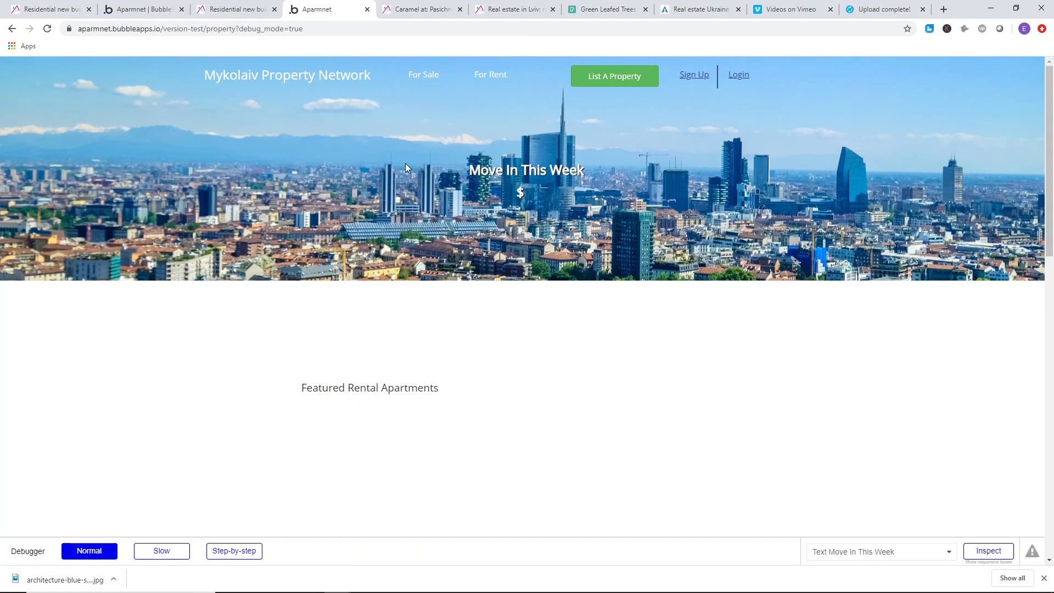
- Compare the previewed property page's header and title area with the "Panorama" listing on real-estate.lviv.ua
triple_click(490, 167)
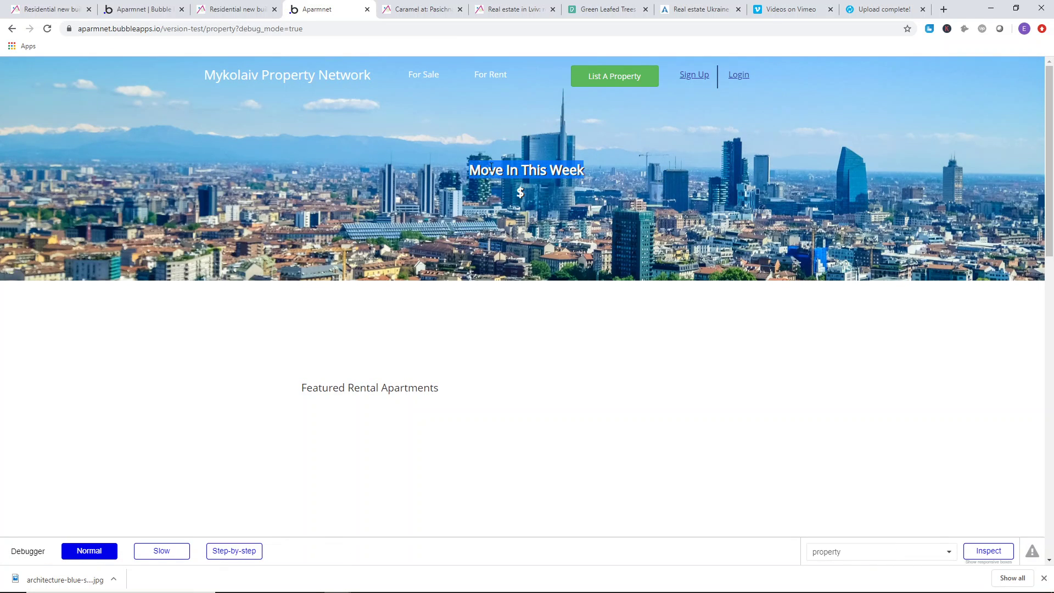
scroll(490, 168, down, 2)
scroll(587, 87, up, 2)
click(462, 198)
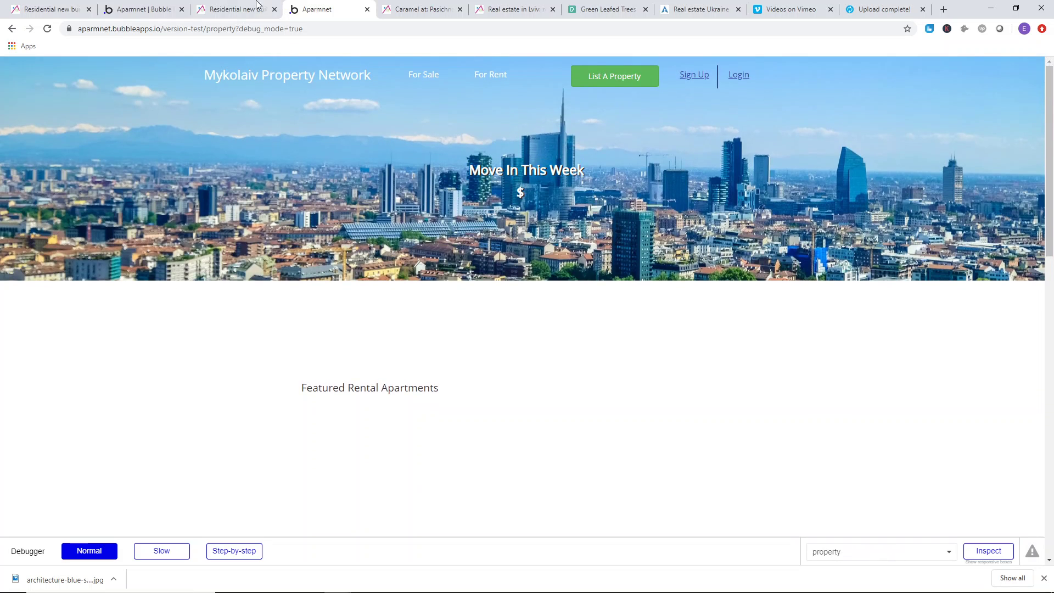
click(228, 5)
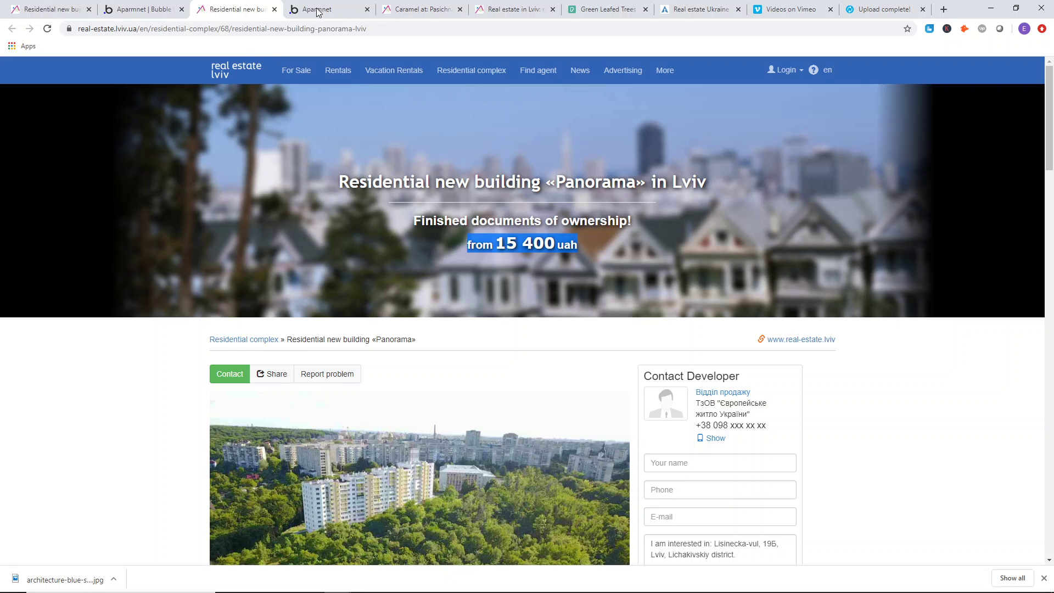
mouse_move(386, 77)
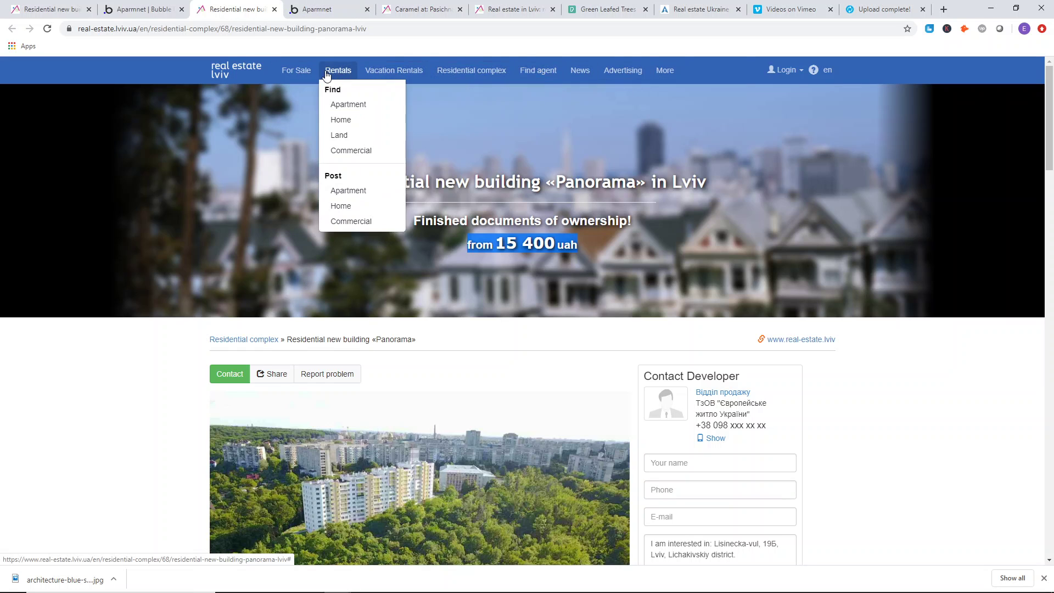
click(132, 7)
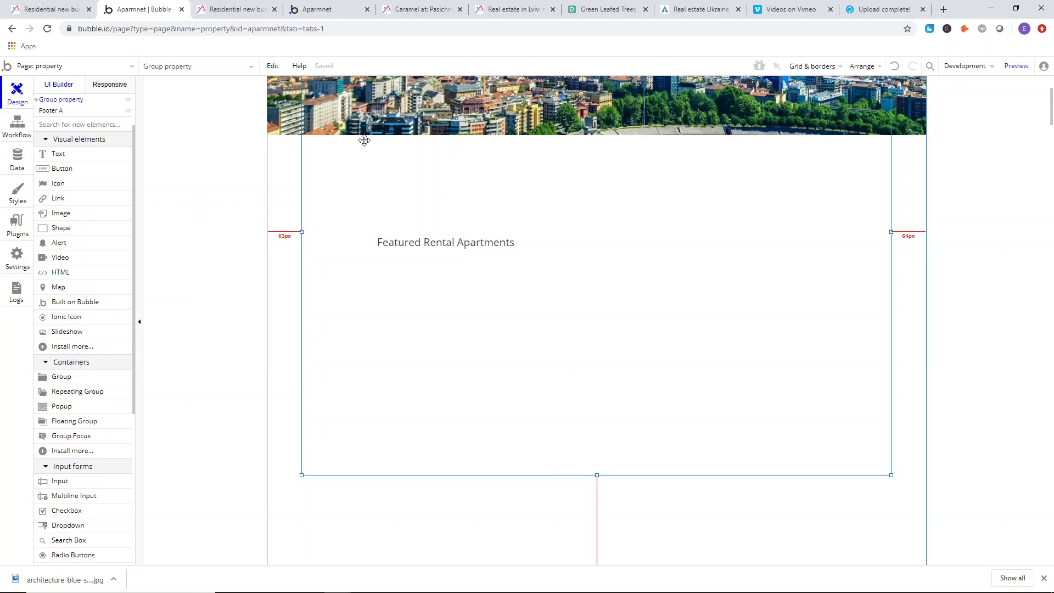
scroll(379, 145, up, 3)
click(224, 113)
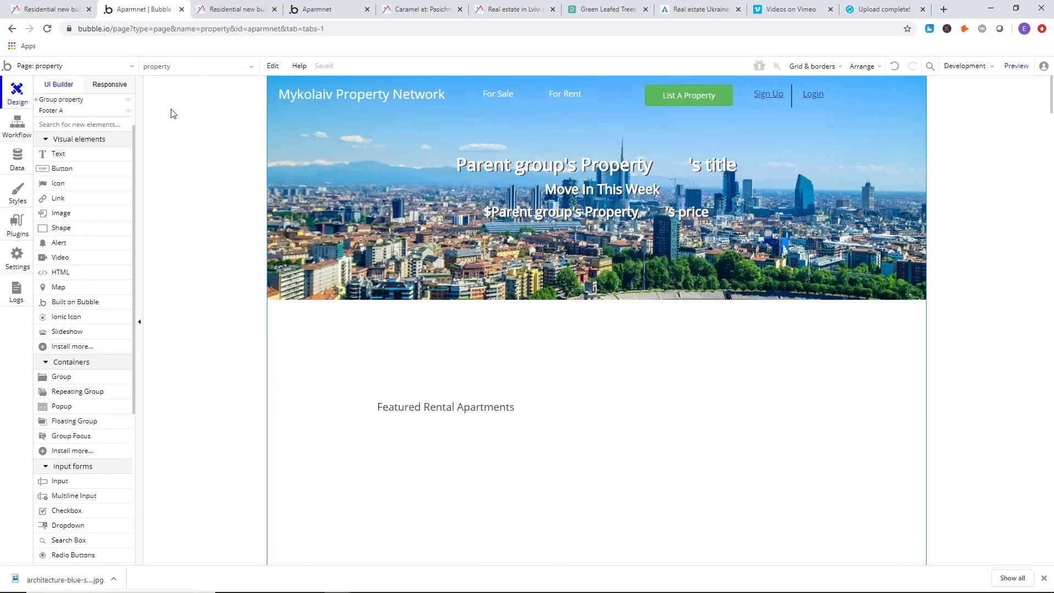
click(235, 7)
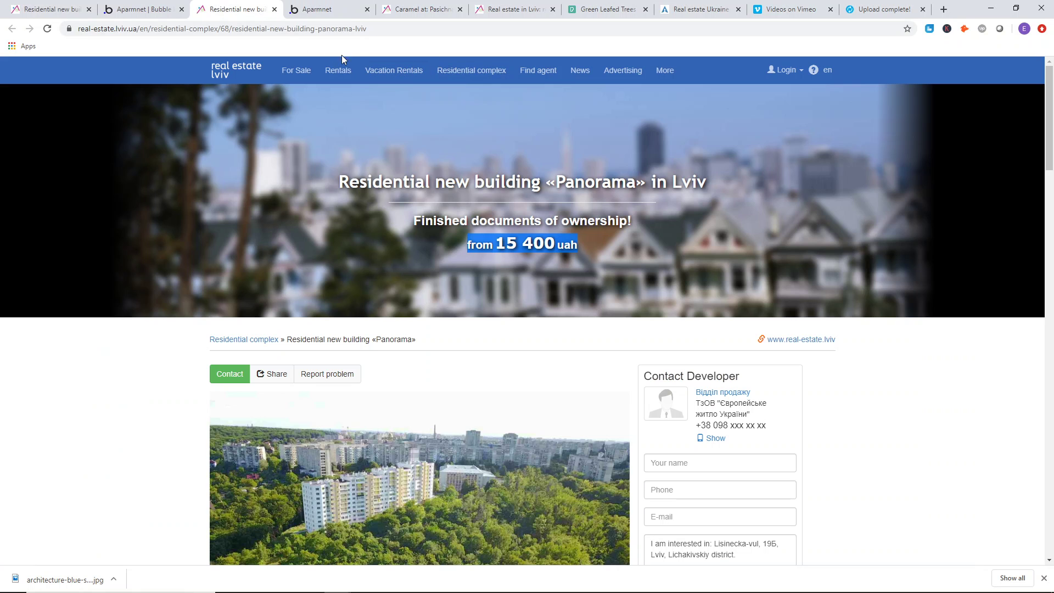
- Open the reusable Header element in the Bubble editor and compare it with the reference listing's header
click(137, 8)
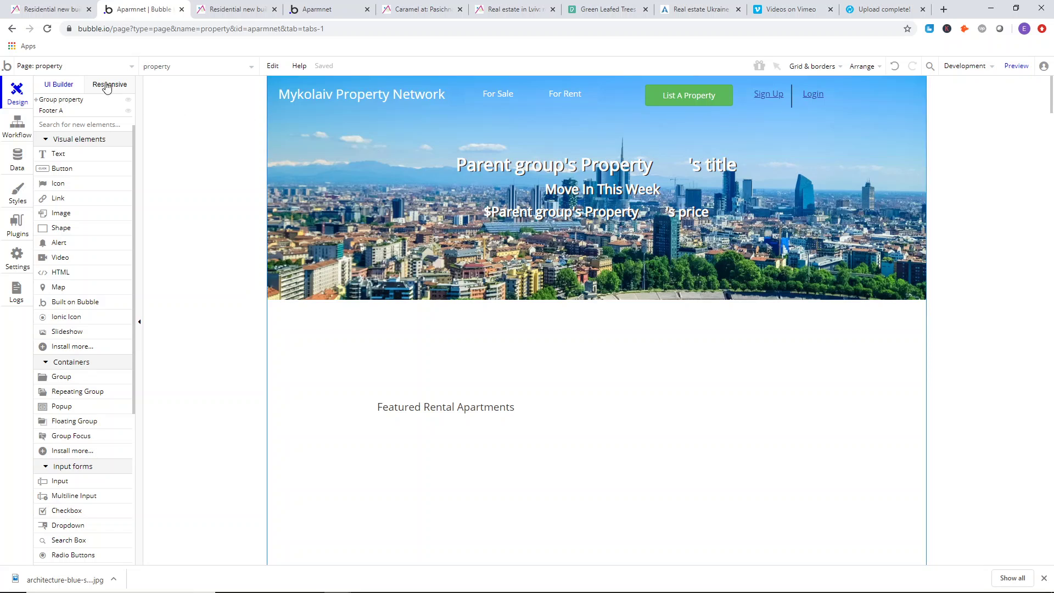
click(83, 67)
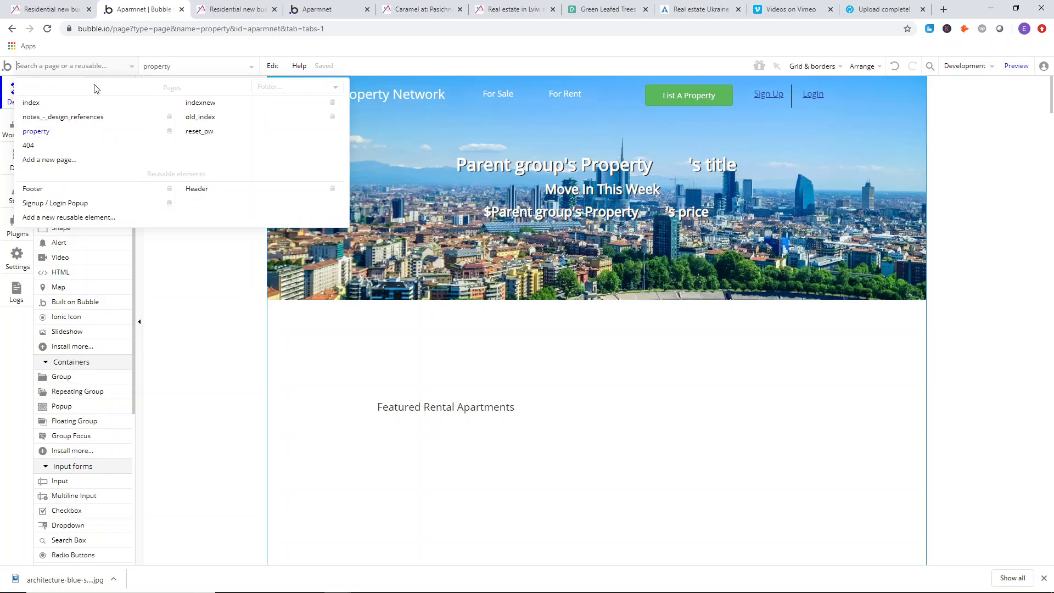
click(226, 190)
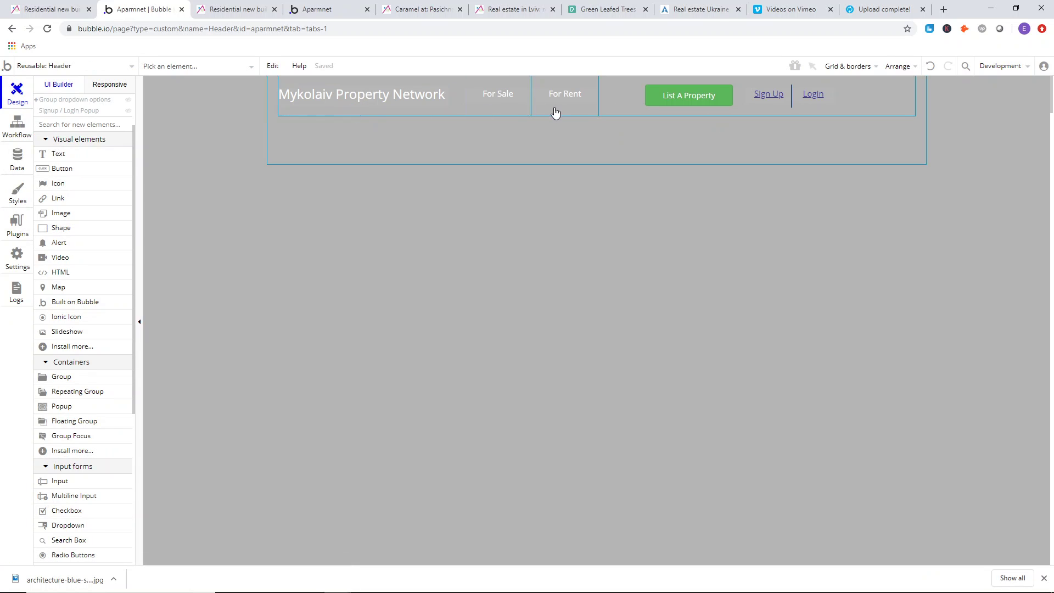
click(201, 5)
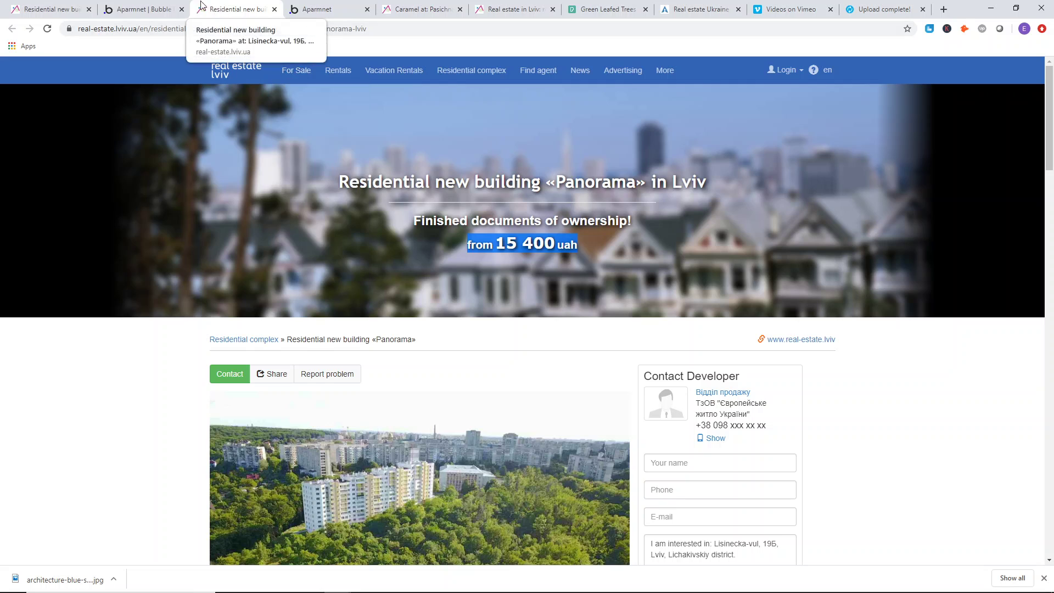
click(142, 9)
- Create a new reusable element named "Header property", cloned from Header
click(61, 67)
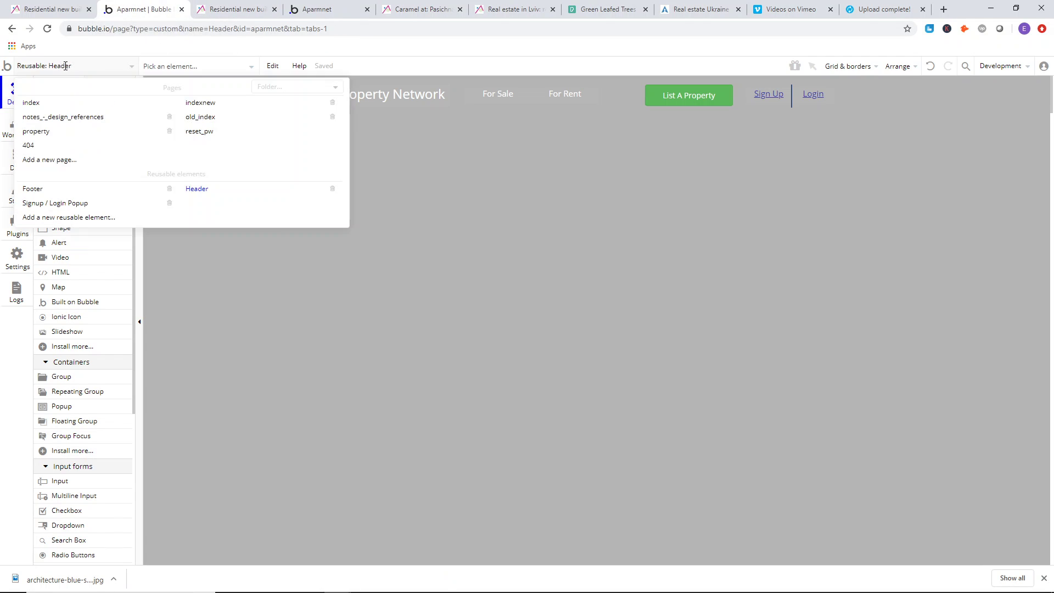
click(117, 218)
text(Header property)
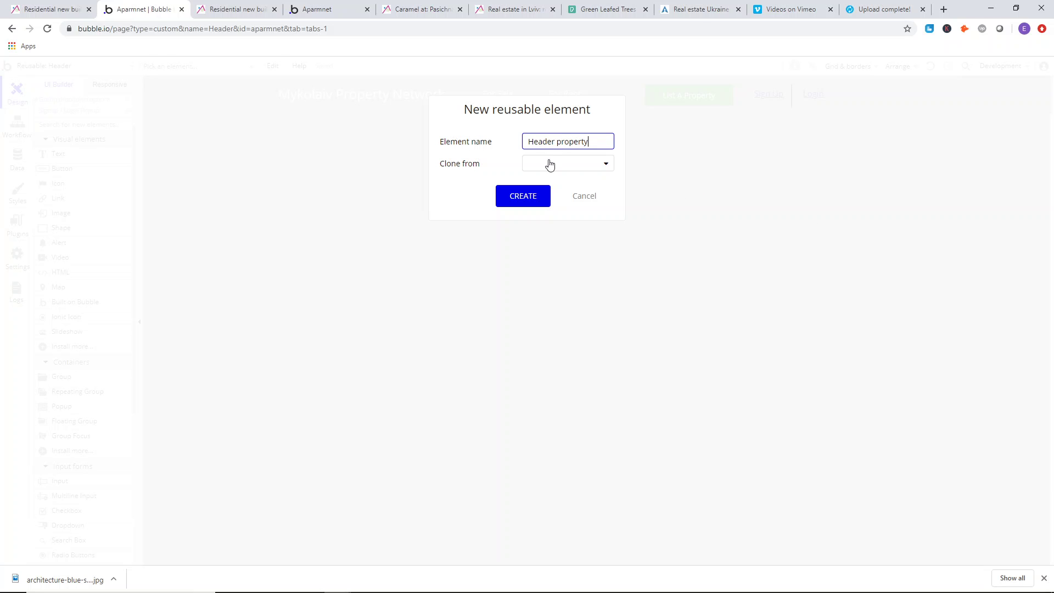
click(549, 165)
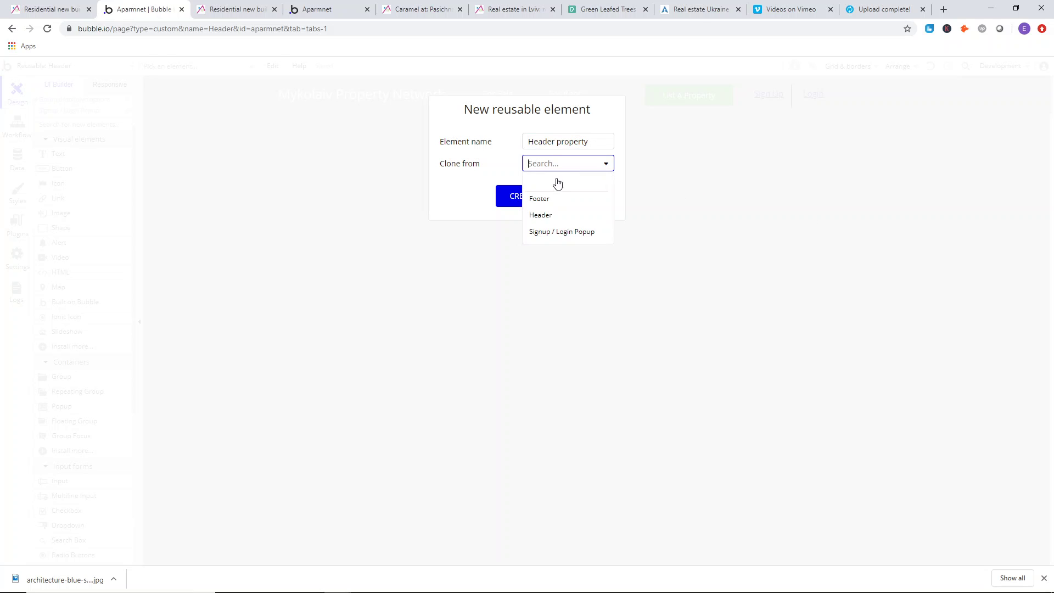
click(563, 214)
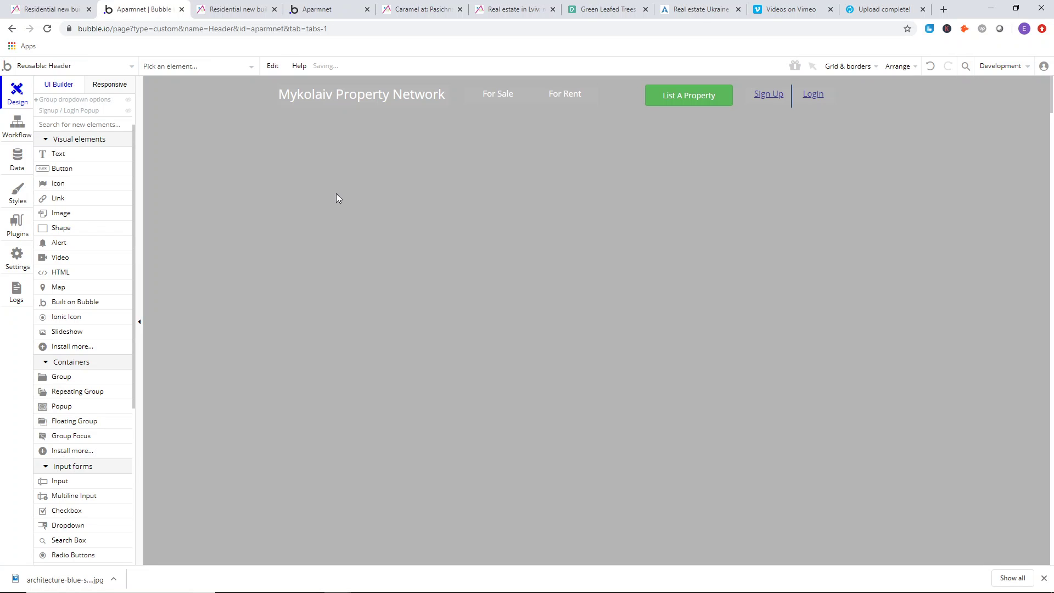
- Shorten the For Sale and For Rent groups to about 51 px high and center their labels vertically
click(345, 143)
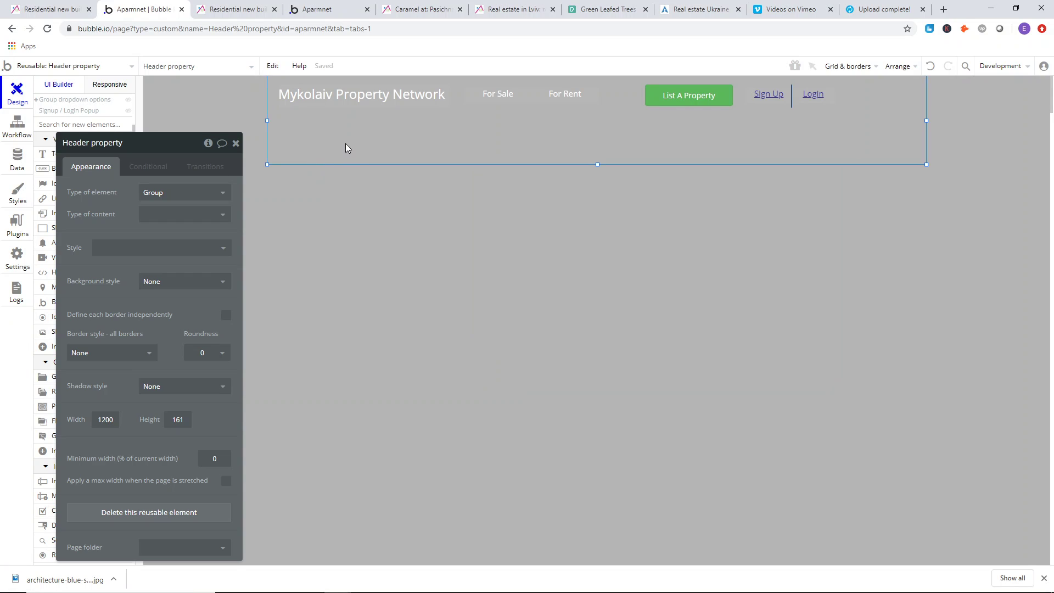
click(339, 112)
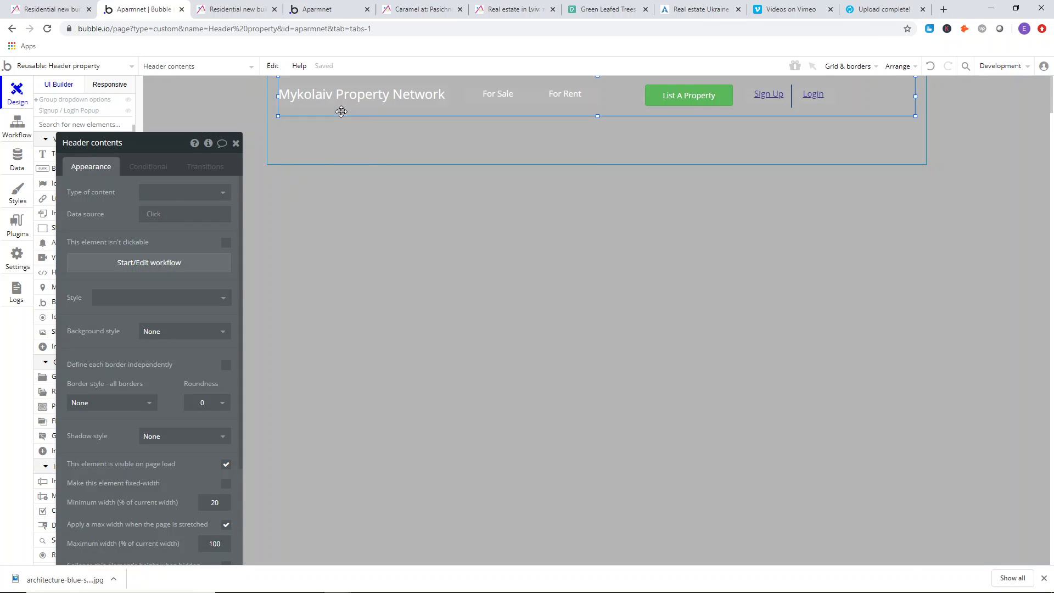
click(502, 112)
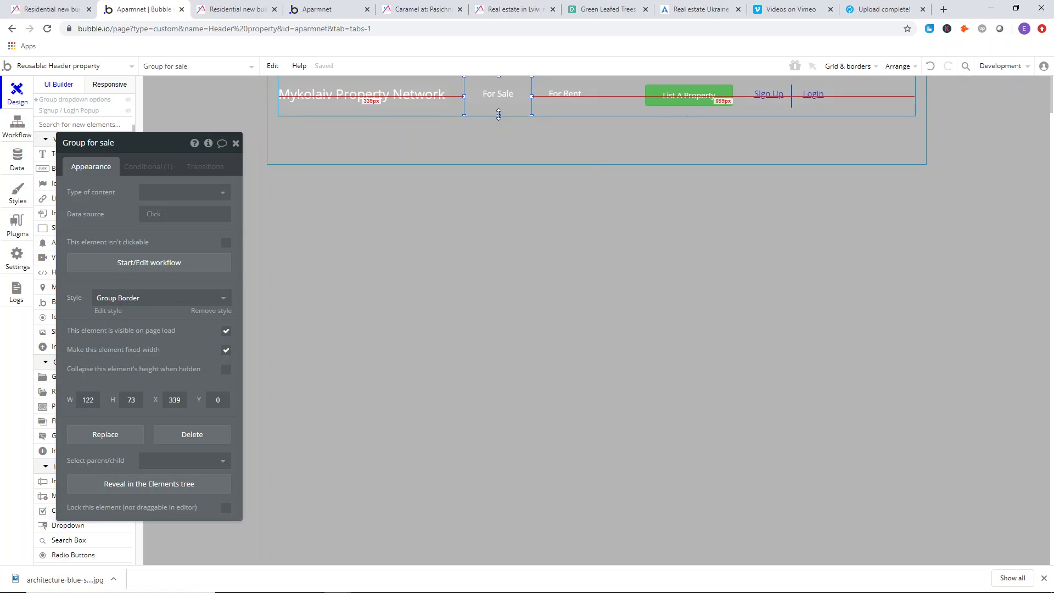
drag(498, 116, 499, 103)
click(500, 92)
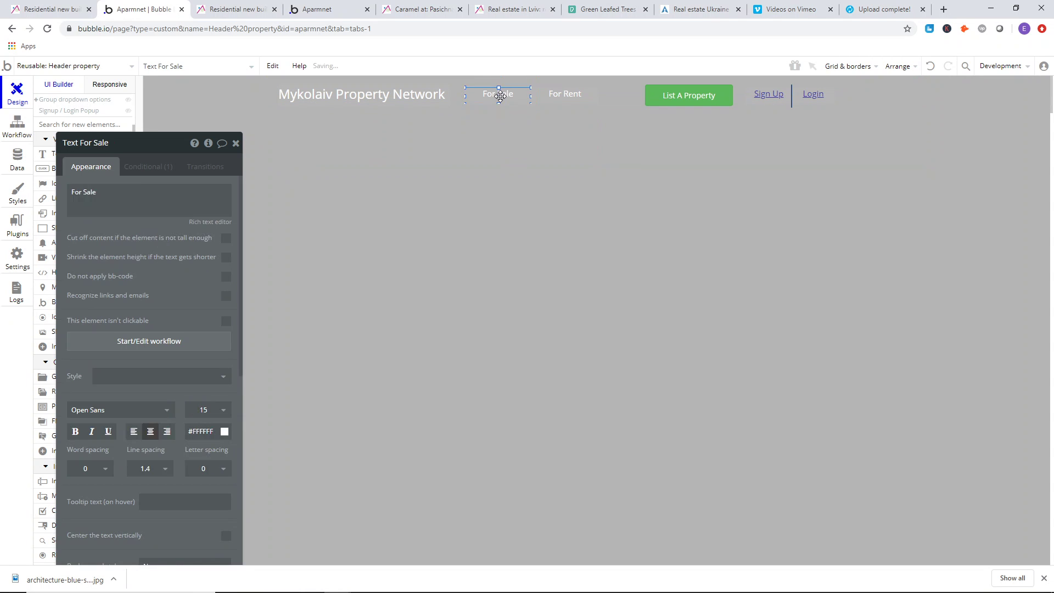
right_click(500, 97)
click(555, 409)
click(513, 214)
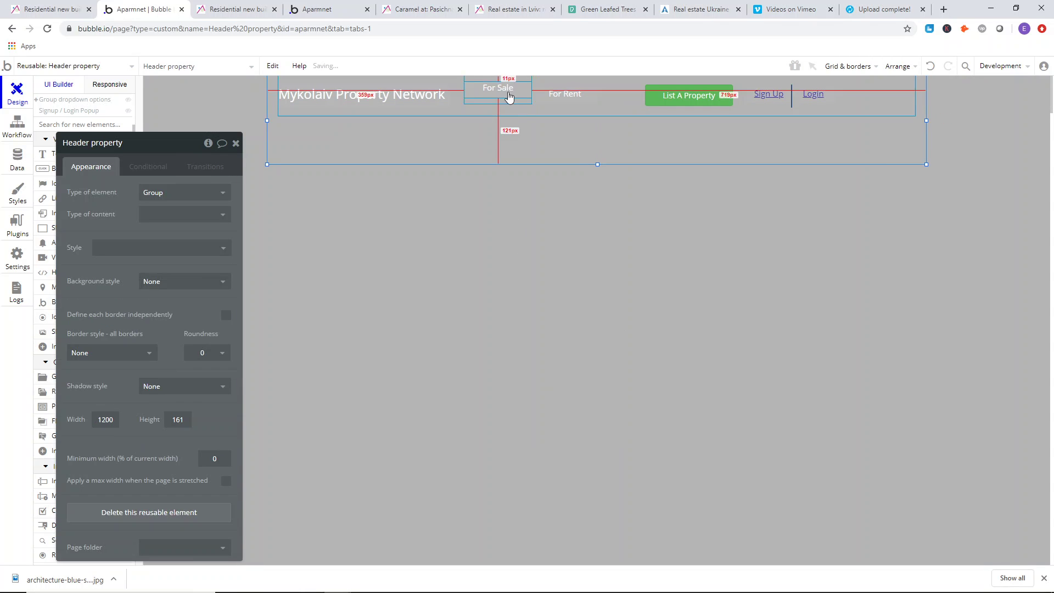
mouse_move(567, 103)
mouse_down()
mouse_move(565, 91)
mouse_move(565, 108)
mouse_move(527, 101)
mouse_move(564, 104)
mouse_up()
click(565, 117)
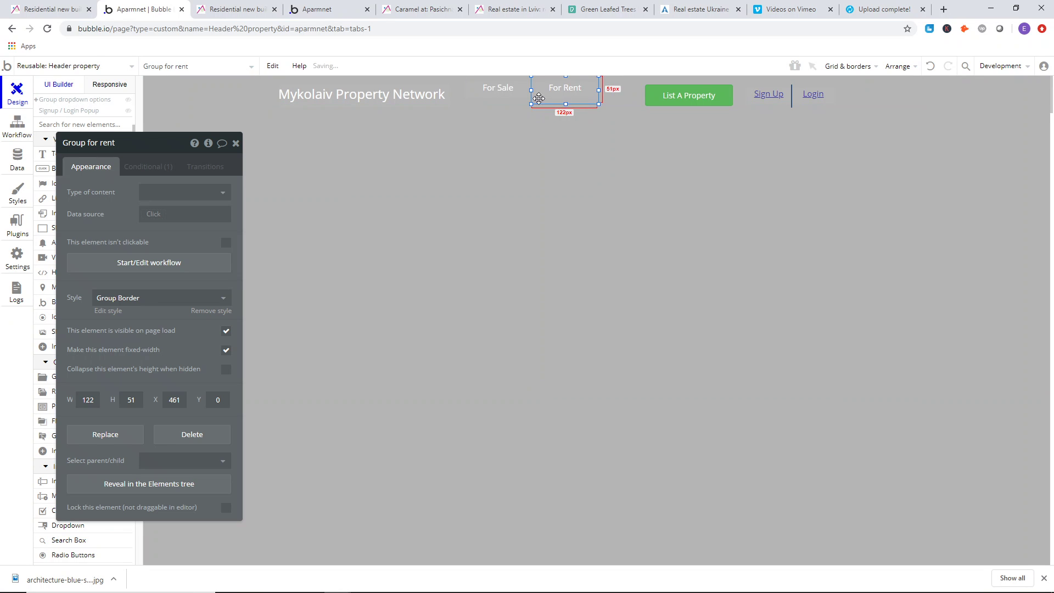
- Move the List A Property button, the Sign Up and Login texts and the divider between them up in the header
click(684, 100)
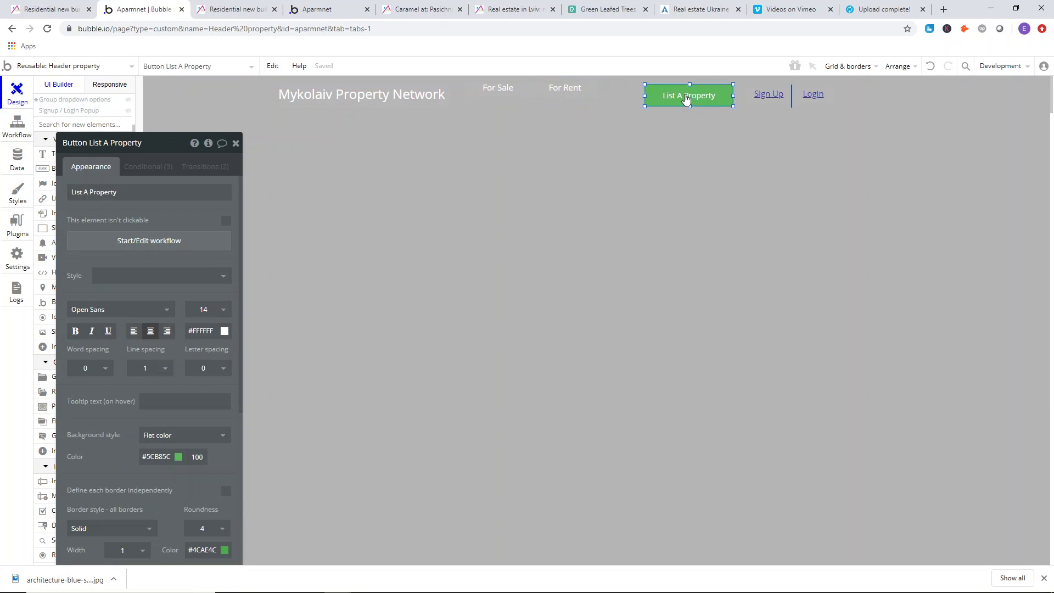
drag(686, 96, 685, 94)
click(779, 93)
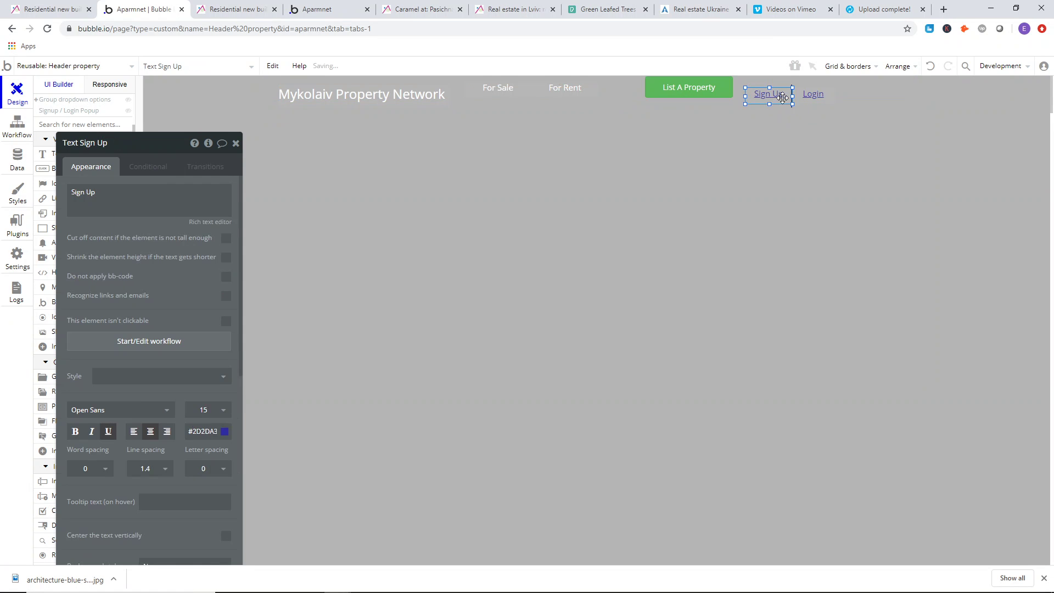
drag(779, 93, 812, 83)
click(791, 97)
click(771, 91)
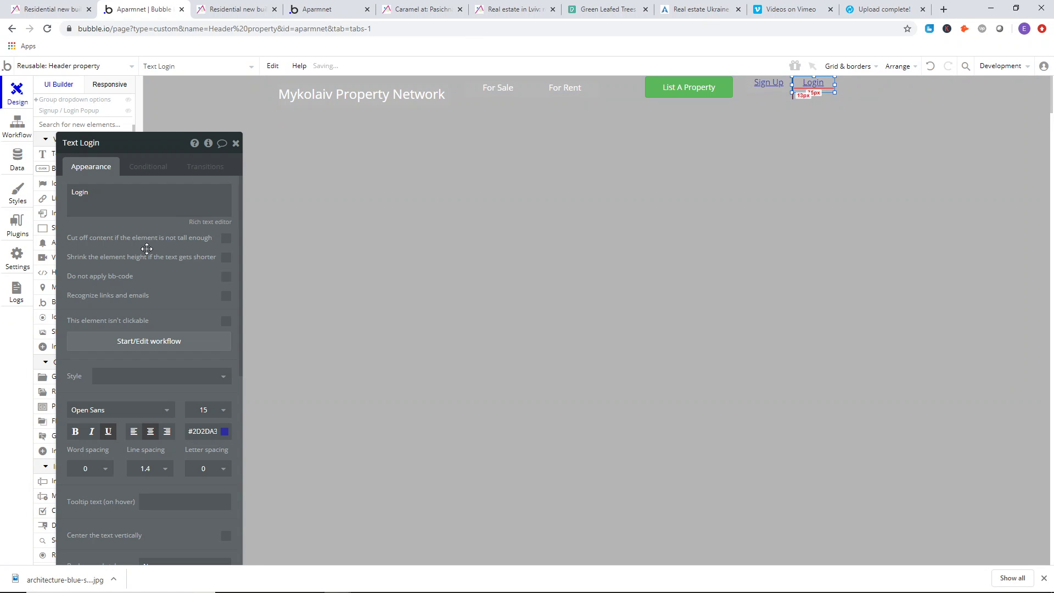
- Set the "Mykolaiv Property Network" text's font size to 18 and move it up in the header
click(410, 95)
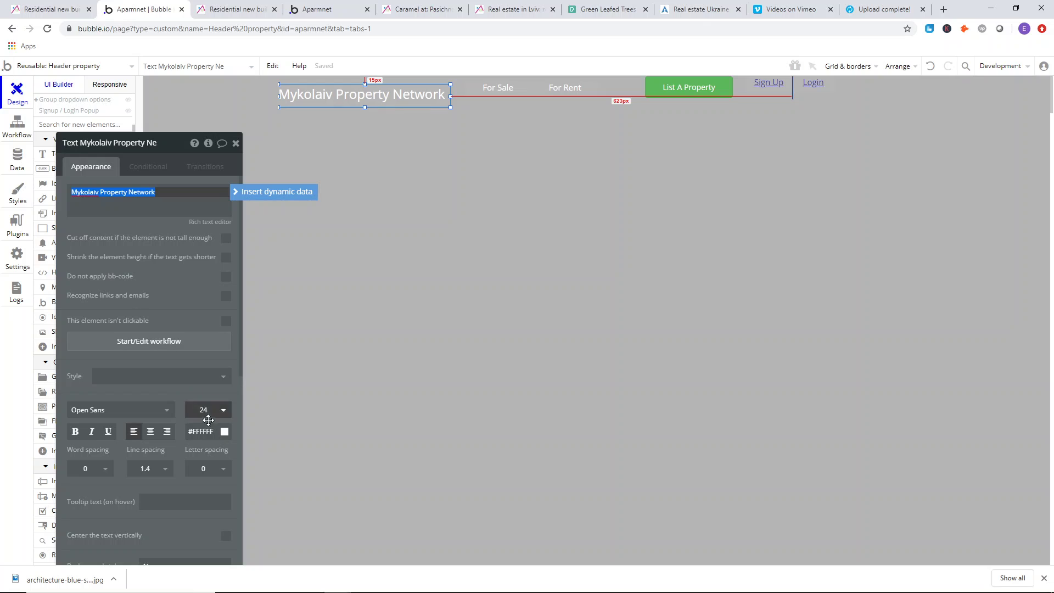
click(213, 417)
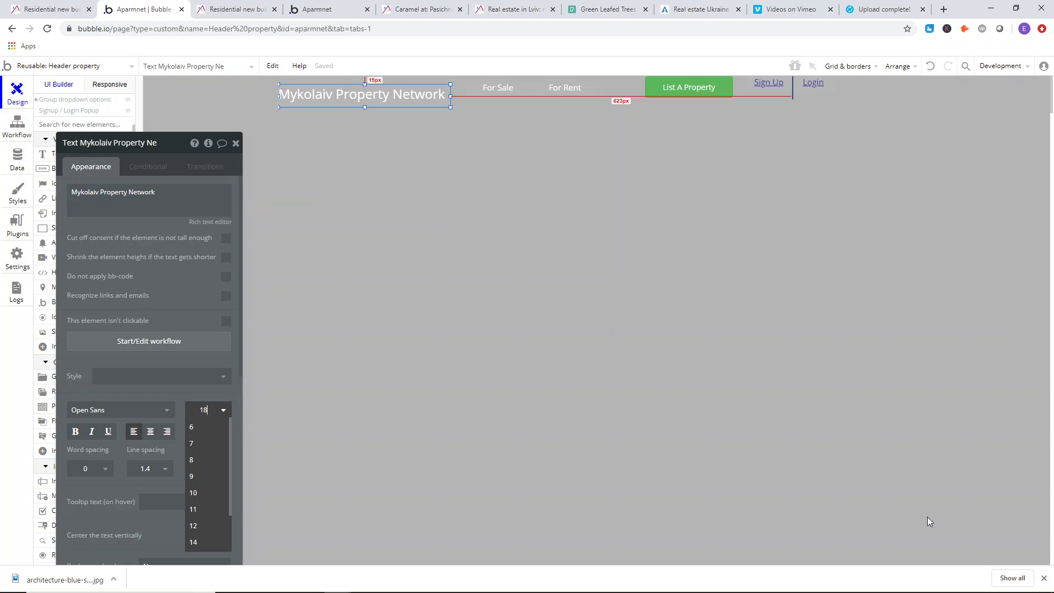
text(18)
key(Return)
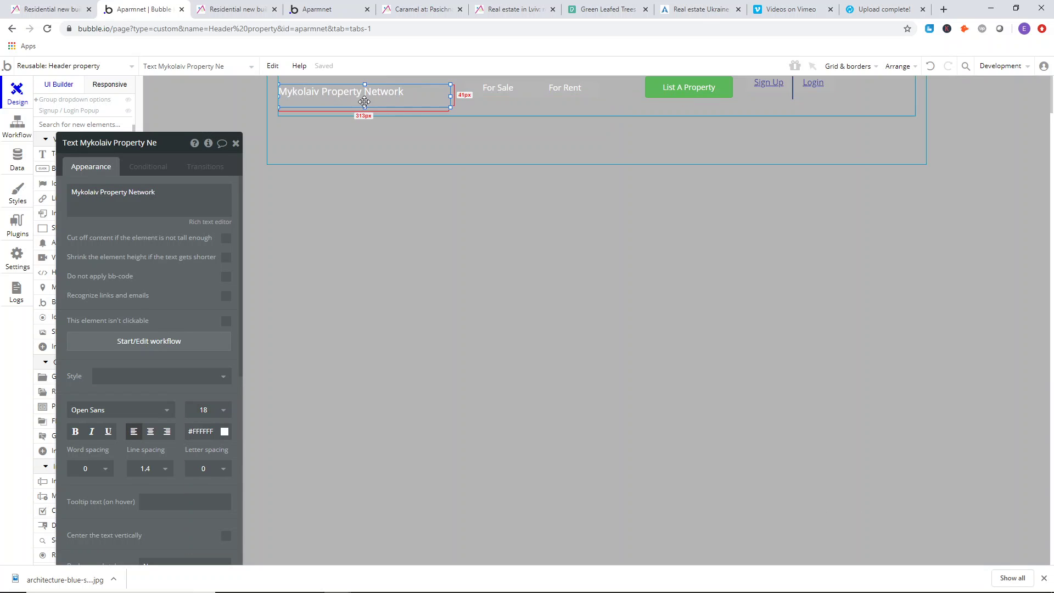
mouse_move(364, 105)
mouse_down()
mouse_move(370, 95)
mouse_move(367, 106)
mouse_up()
- Shorten the header contents group to match the height of the For Sale and For Rent groups
click(376, 103)
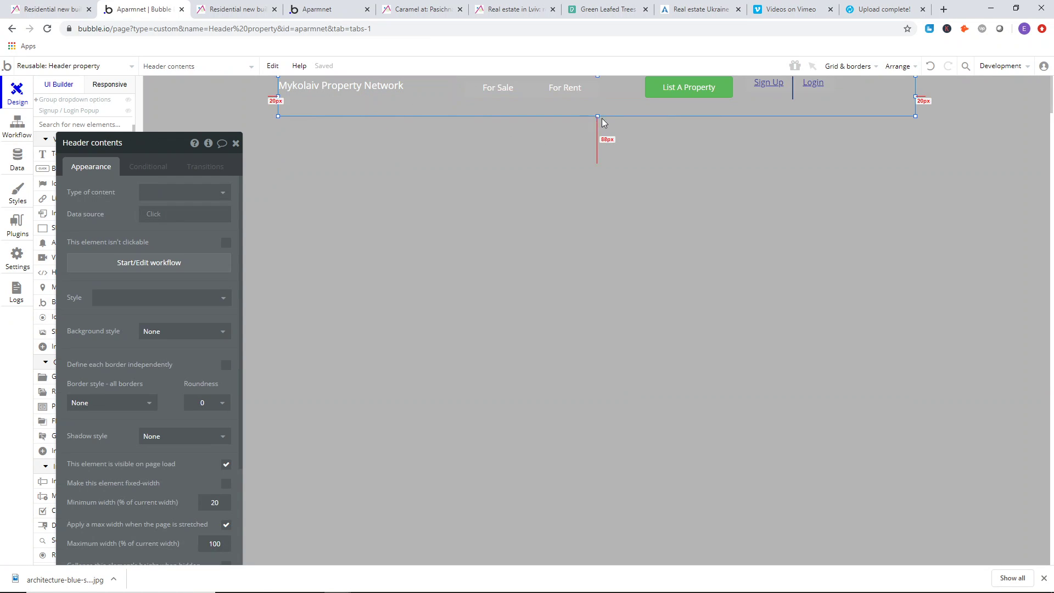
drag(597, 114, 597, 104)
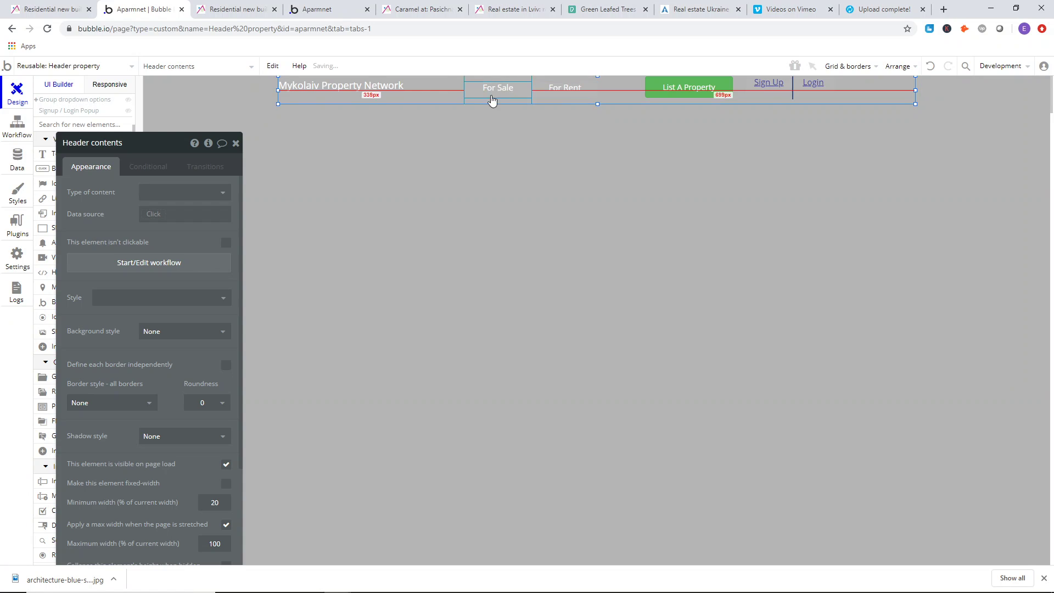
- Try a flat color background on the Header property element and reset its background style to None
click(275, 87)
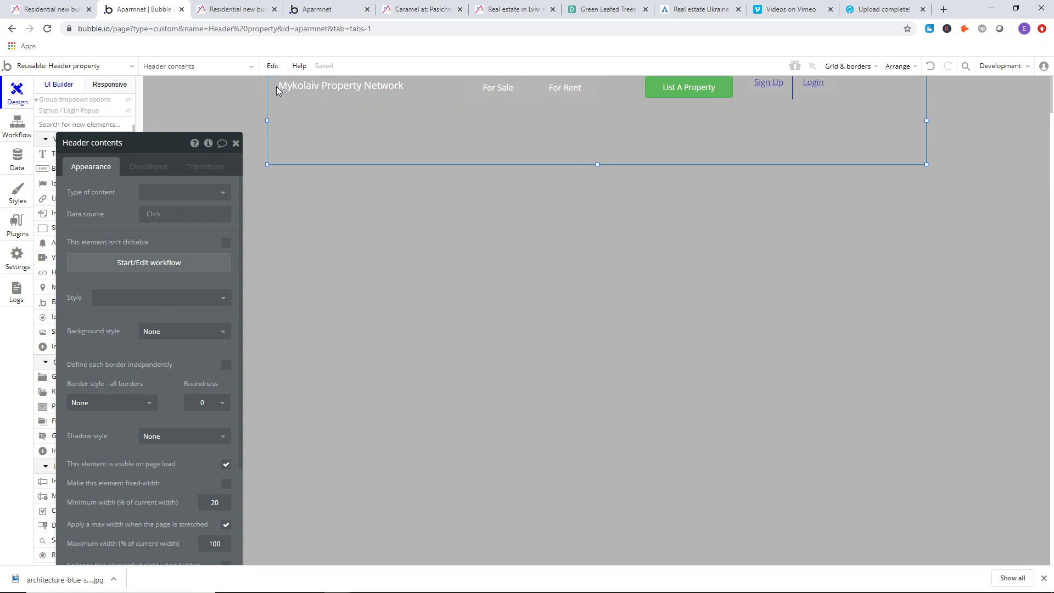
click(157, 282)
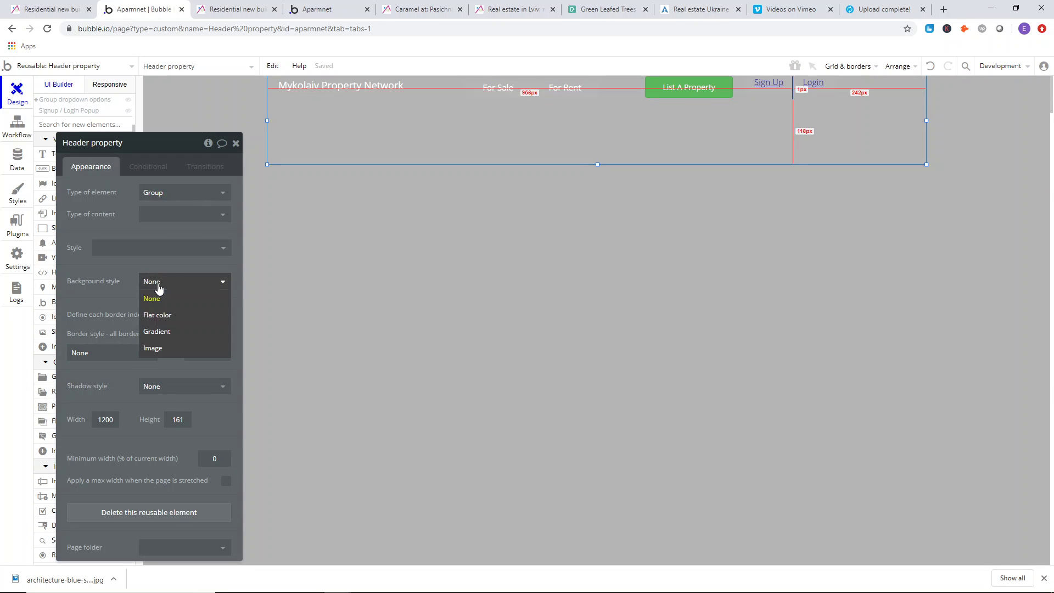
click(161, 312)
click(159, 309)
click(181, 281)
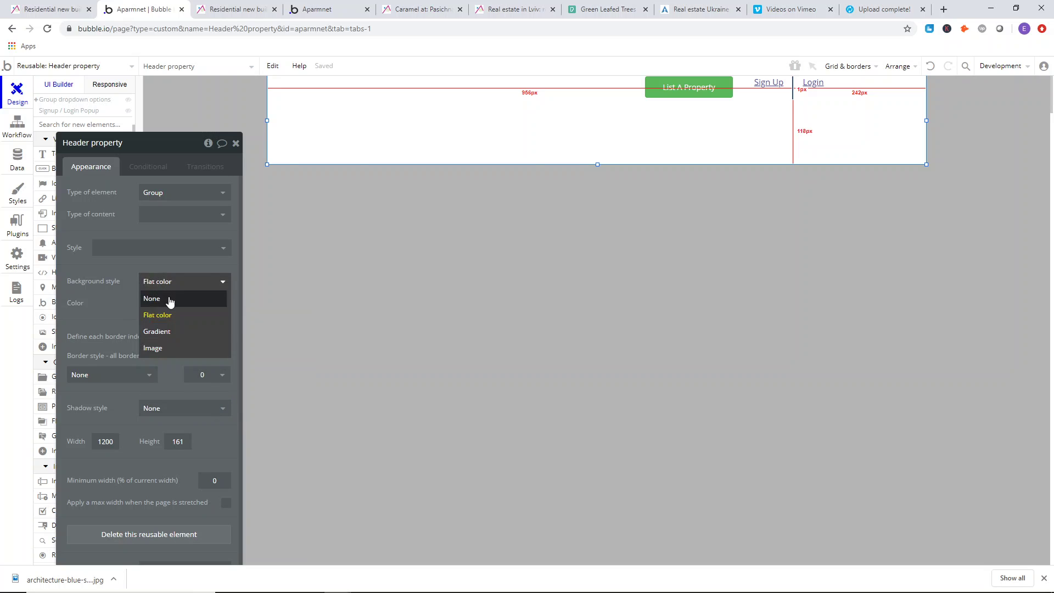
click(170, 300)
click(286, 102)
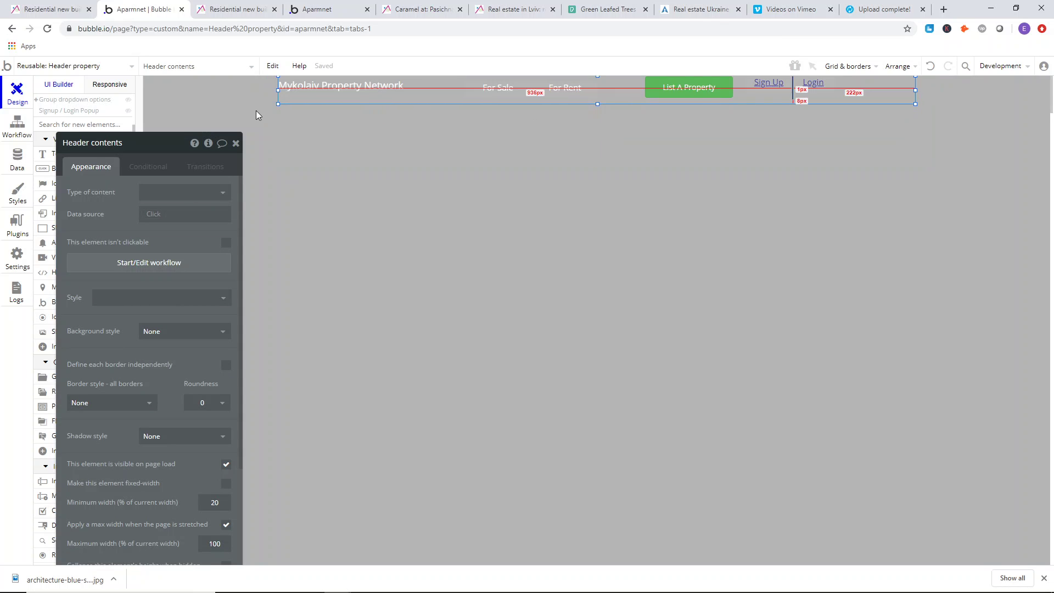
right_click(278, 94)
click(321, 185)
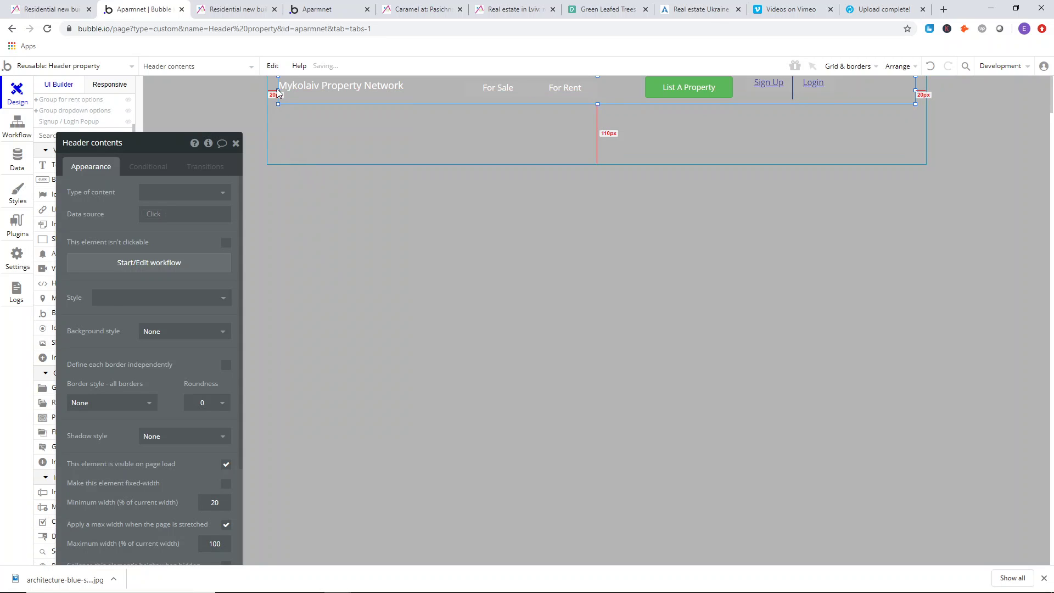
click(255, 89)
click(270, 96)
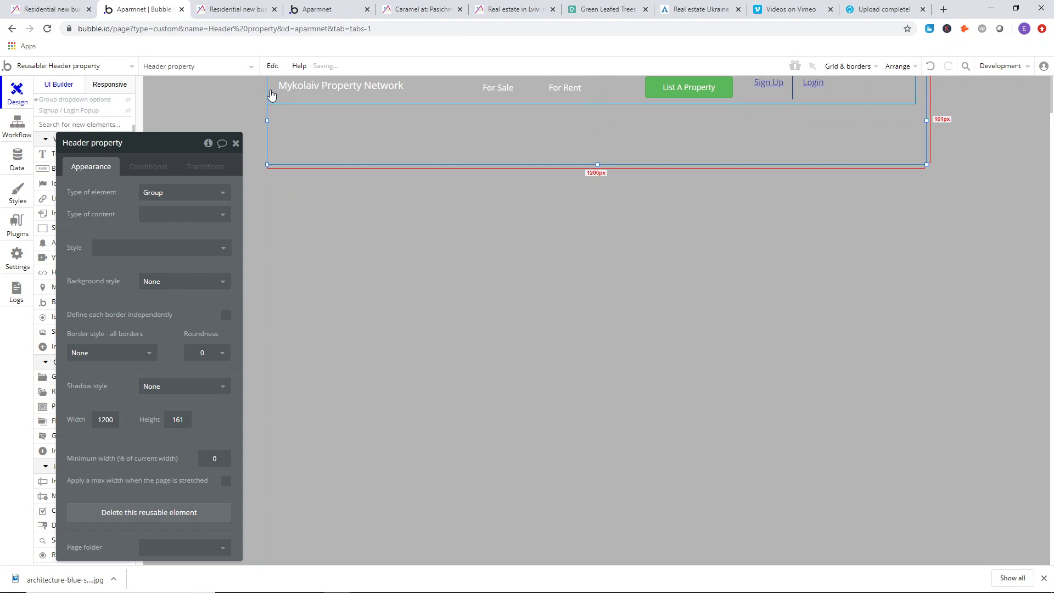
- Widen the header contents group to 1200 px so it spans the full width of the Header property element
click(271, 95)
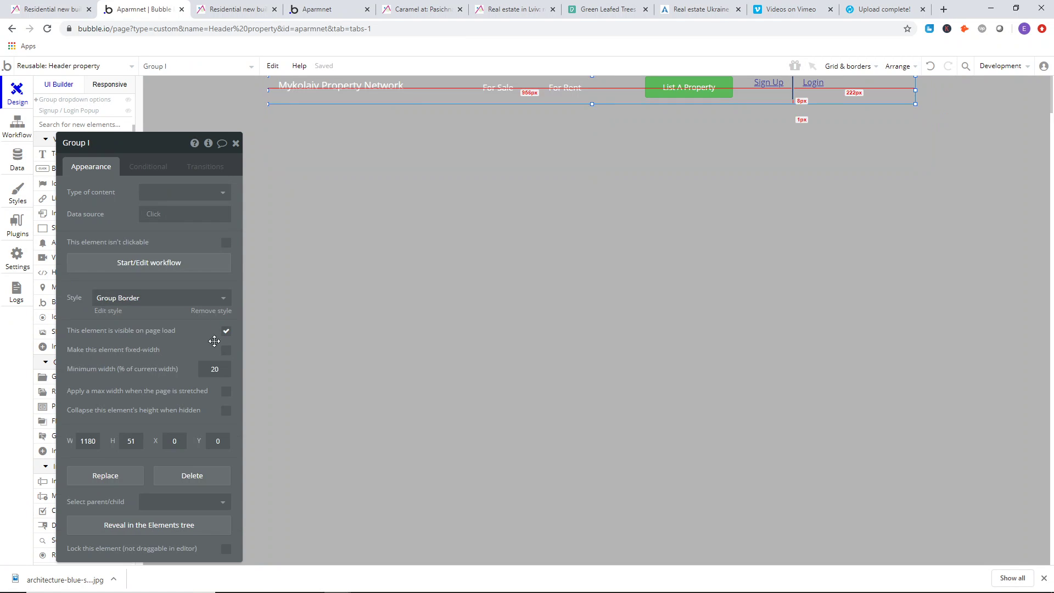
click(916, 90)
mouse_move(916, 90)
mouse_down()
mouse_move(940, 90)
mouse_move(925, 90)
mouse_up()
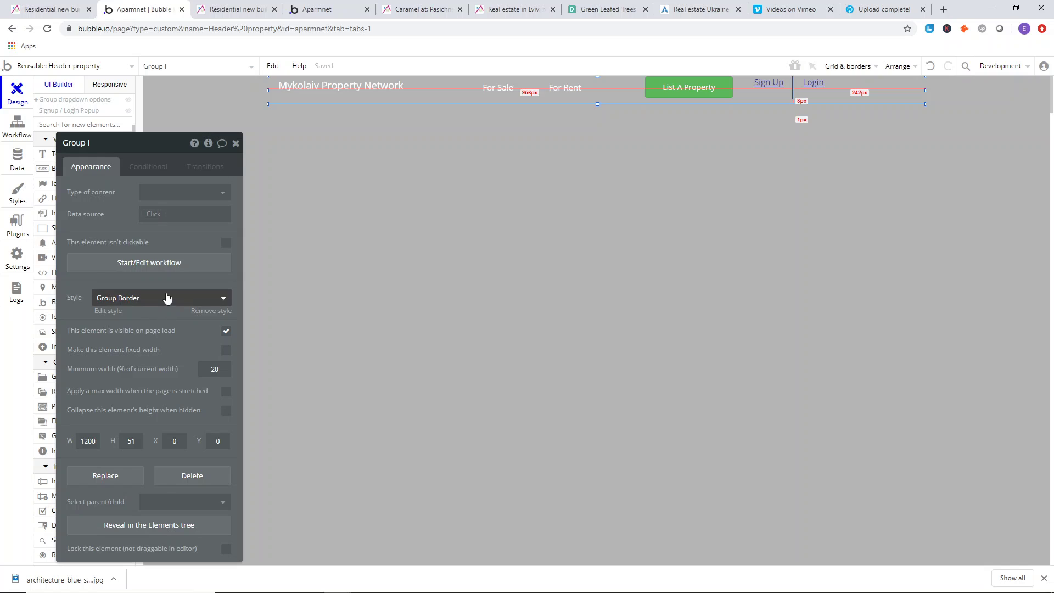
- Remove the header contents group's style and give it a flat blue background #4655A8, comparing with the real-estate.lviv.ua header
click(206, 311)
click(166, 336)
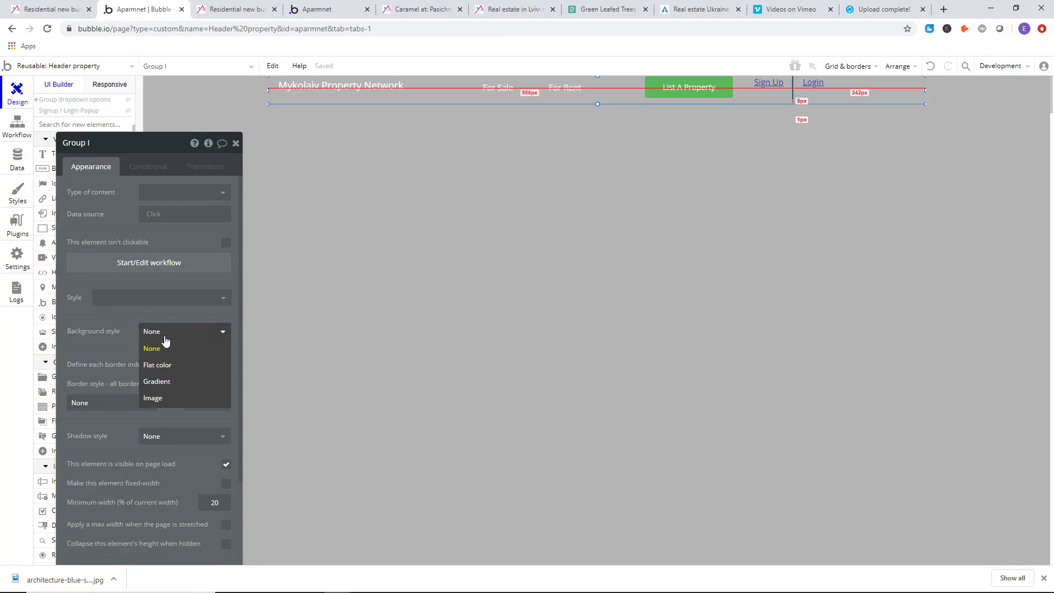
click(161, 365)
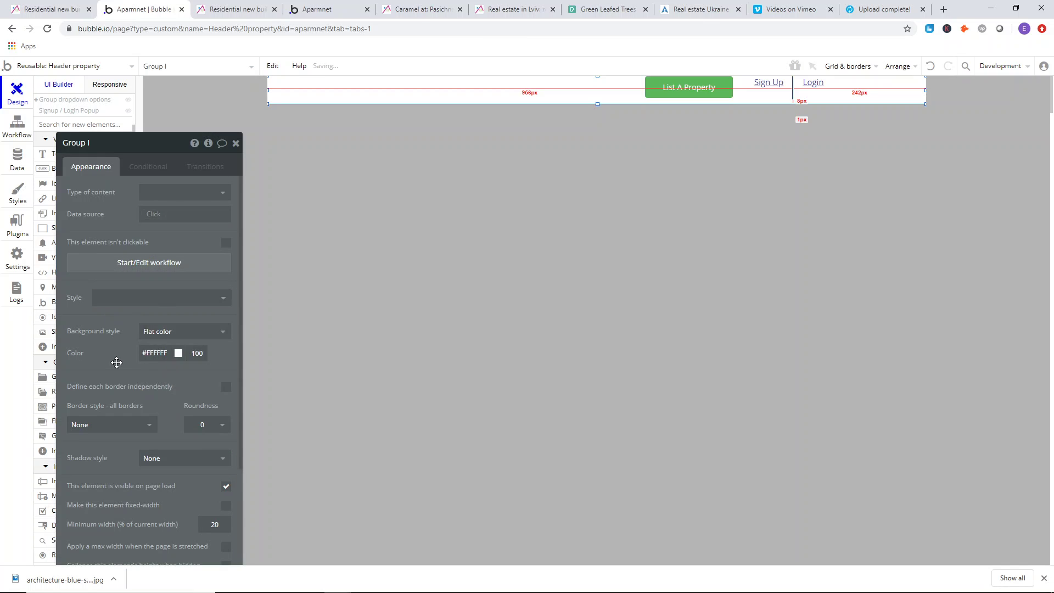
click(153, 353)
click(227, 390)
click(207, 390)
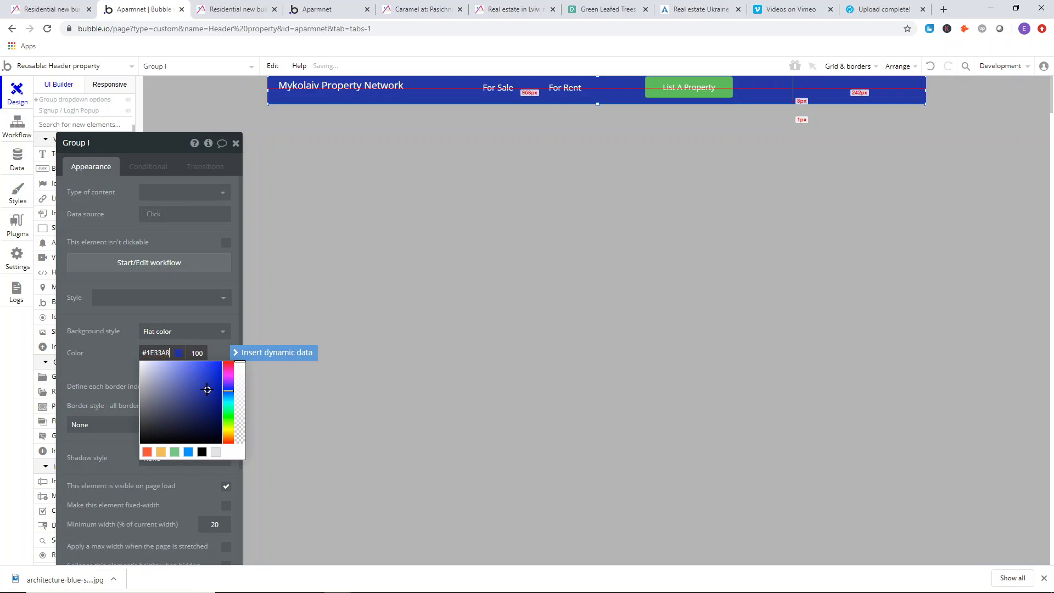
drag(199, 394, 187, 395)
click(222, 8)
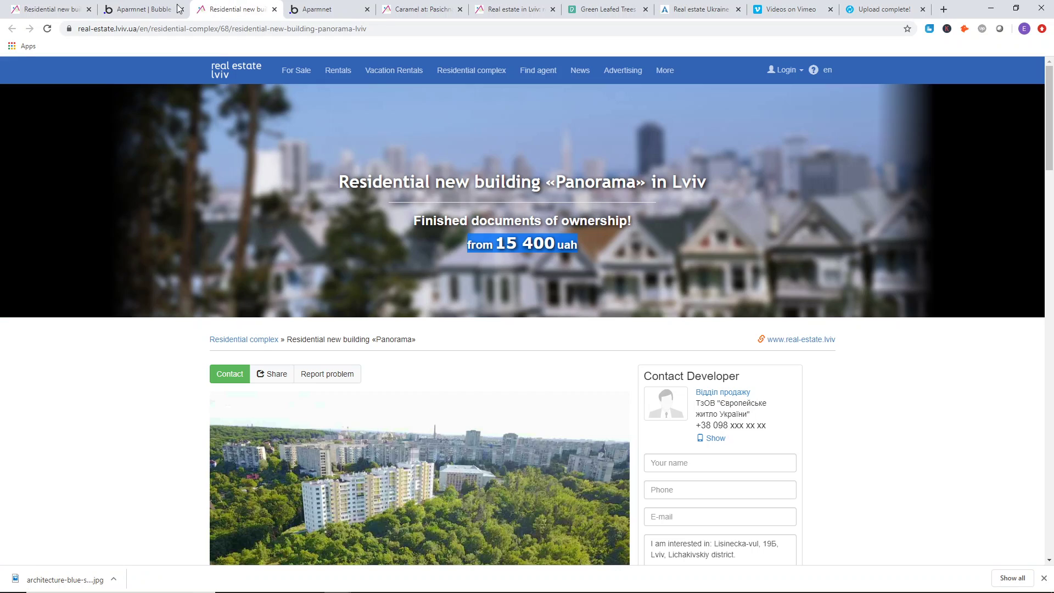
click(144, 9)
drag(189, 394, 188, 389)
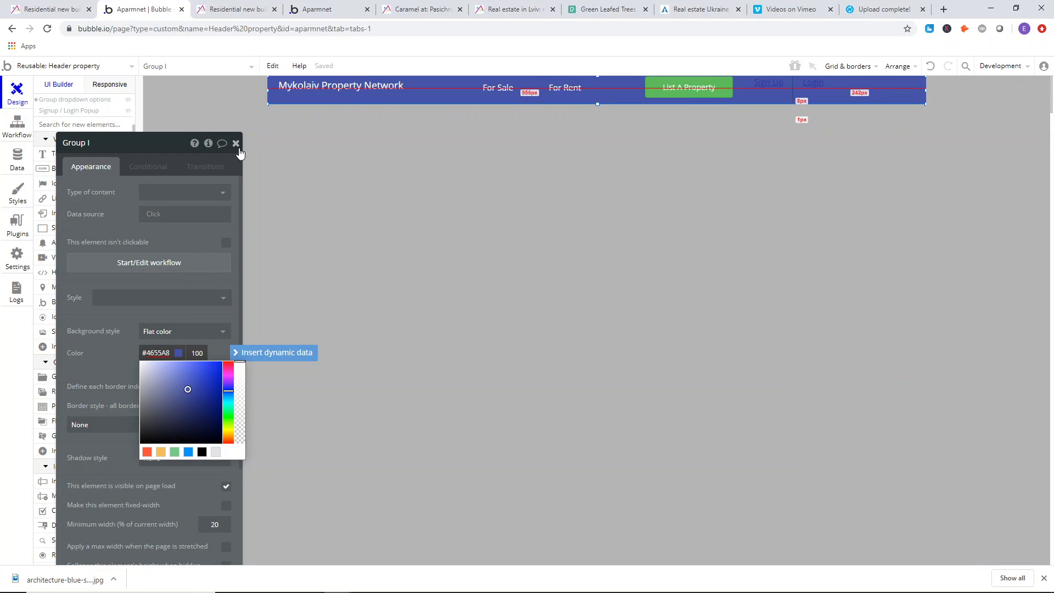
click(235, 143)
- Change the font color of the Sign Up and Login texts in the header to white
click(395, 132)
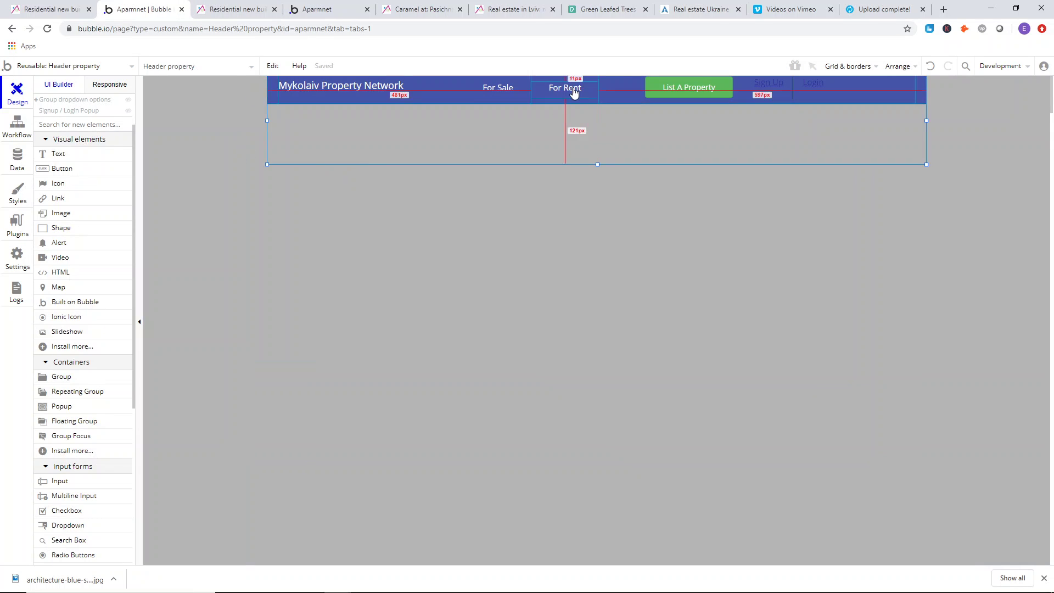
double_click(762, 90)
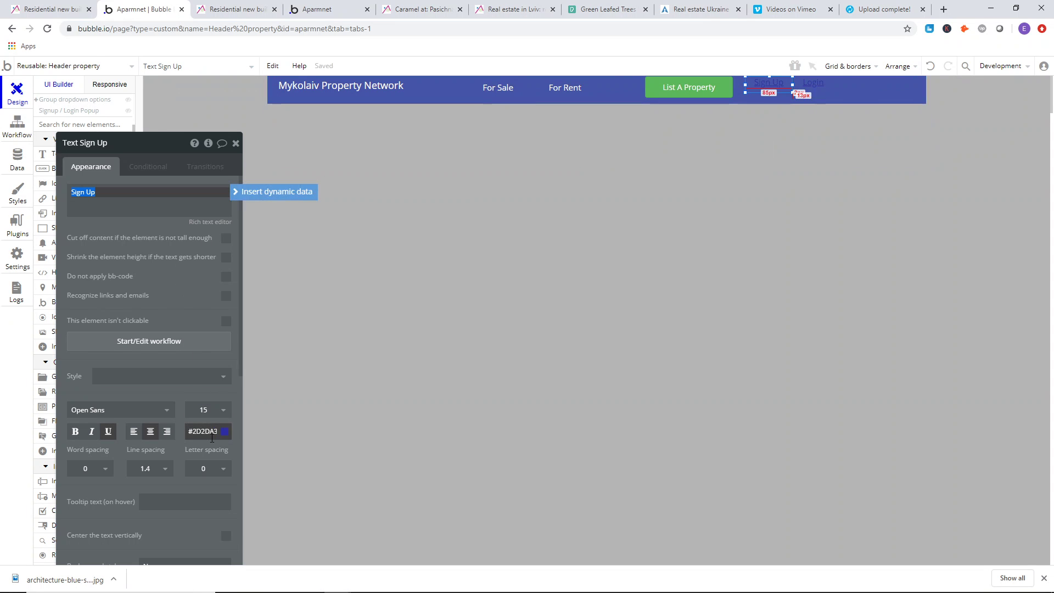
click(211, 433)
drag(212, 443, 187, 439)
click(715, 283)
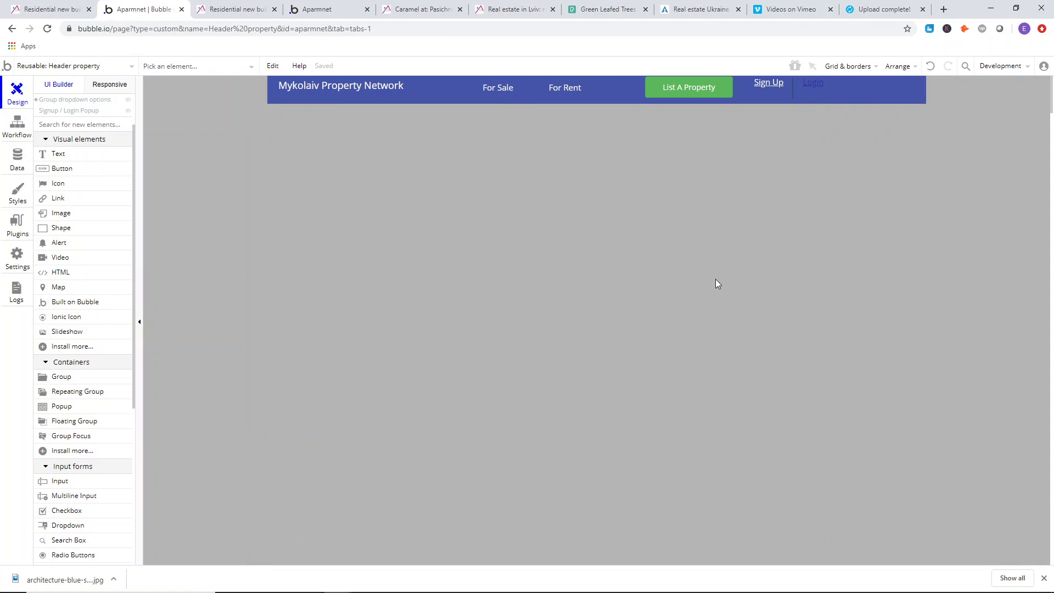
click(812, 86)
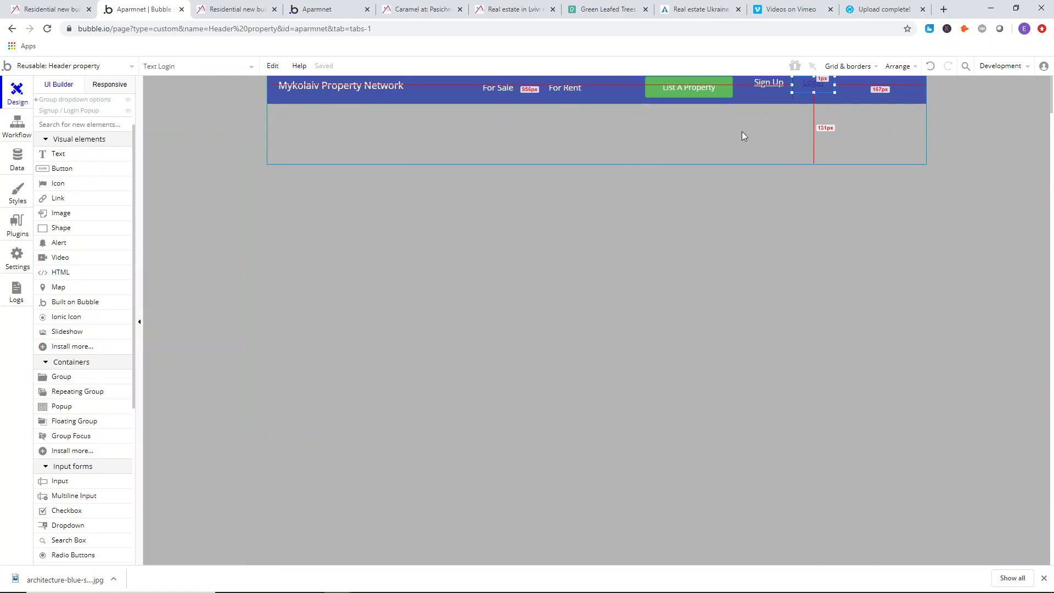
double_click(818, 89)
click(193, 432)
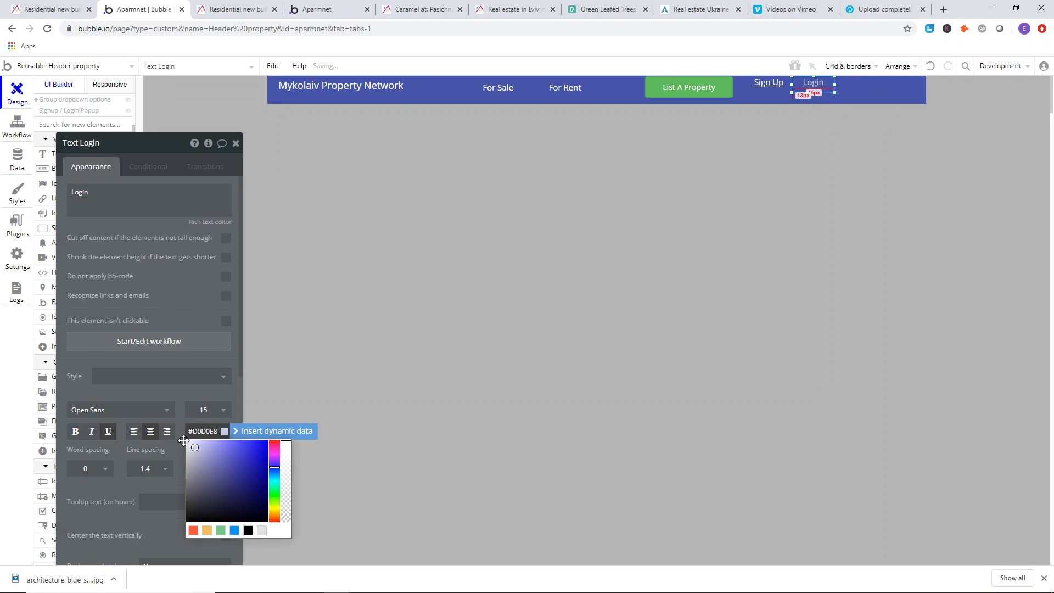
click(187, 440)
click(393, 384)
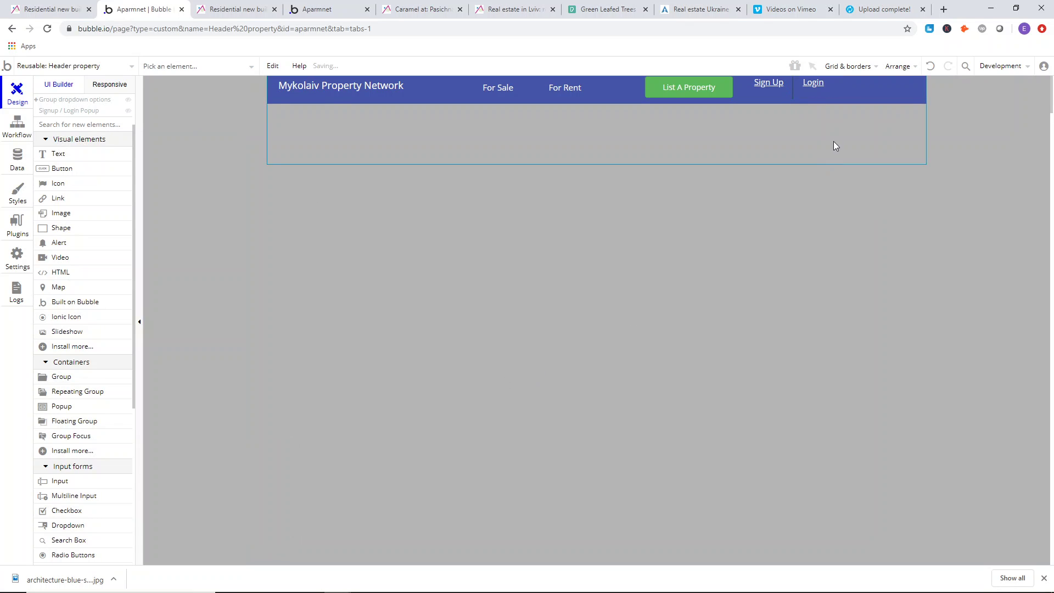
- Set the divider between Sign Up and Login to color #FFFFFF and width 1
double_click(792, 95)
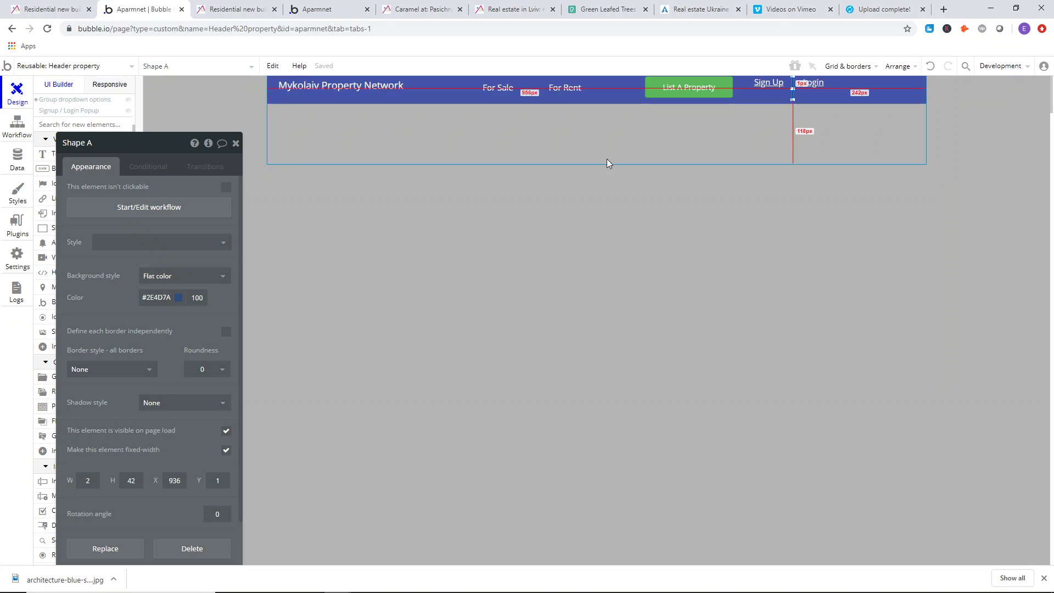
click(158, 297)
click(174, 297)
click(790, 173)
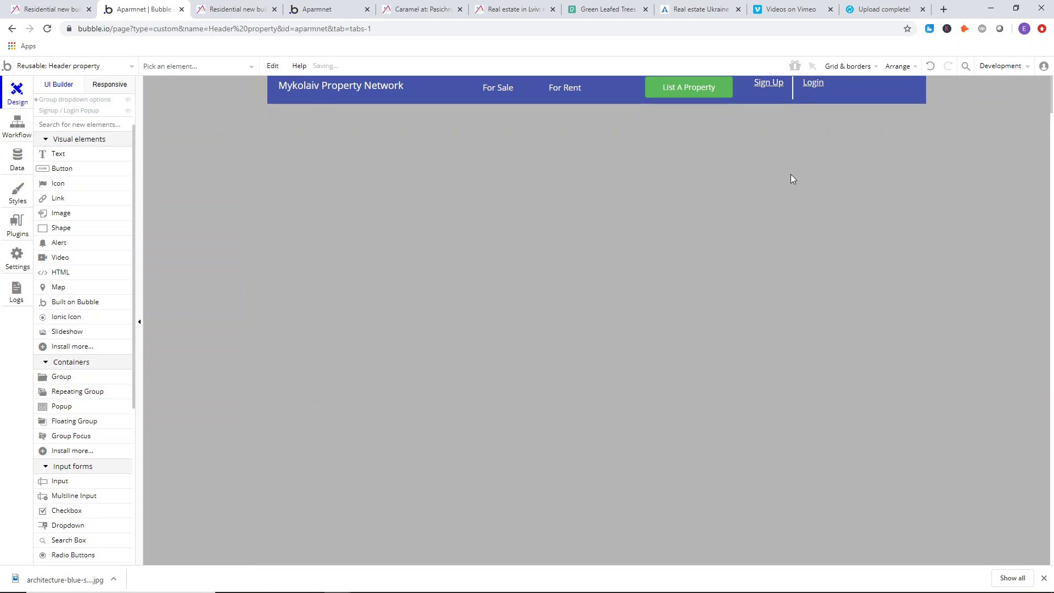
double_click(792, 94)
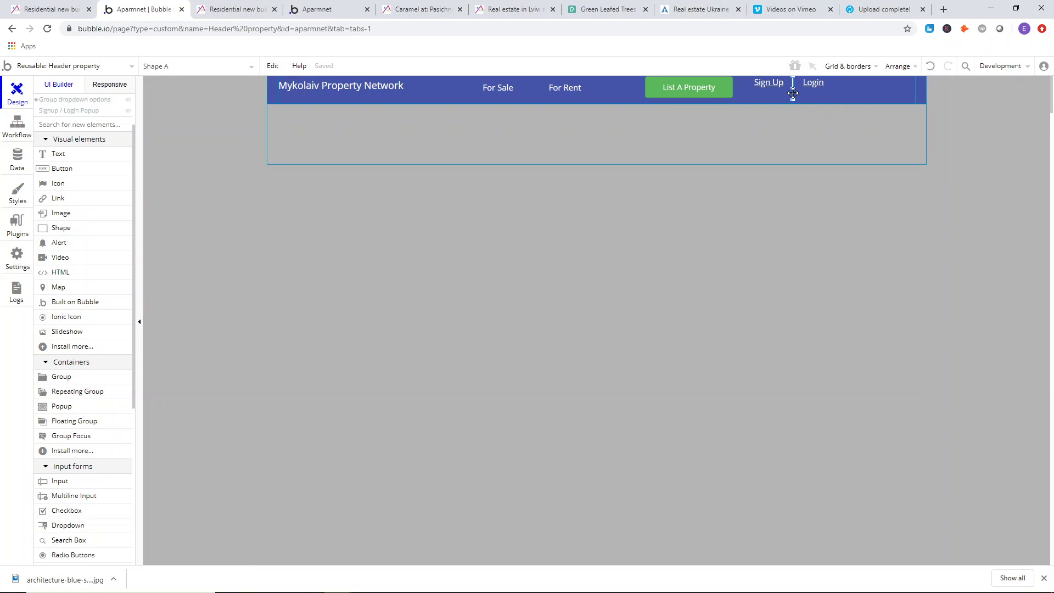
click(87, 483)
text(1)
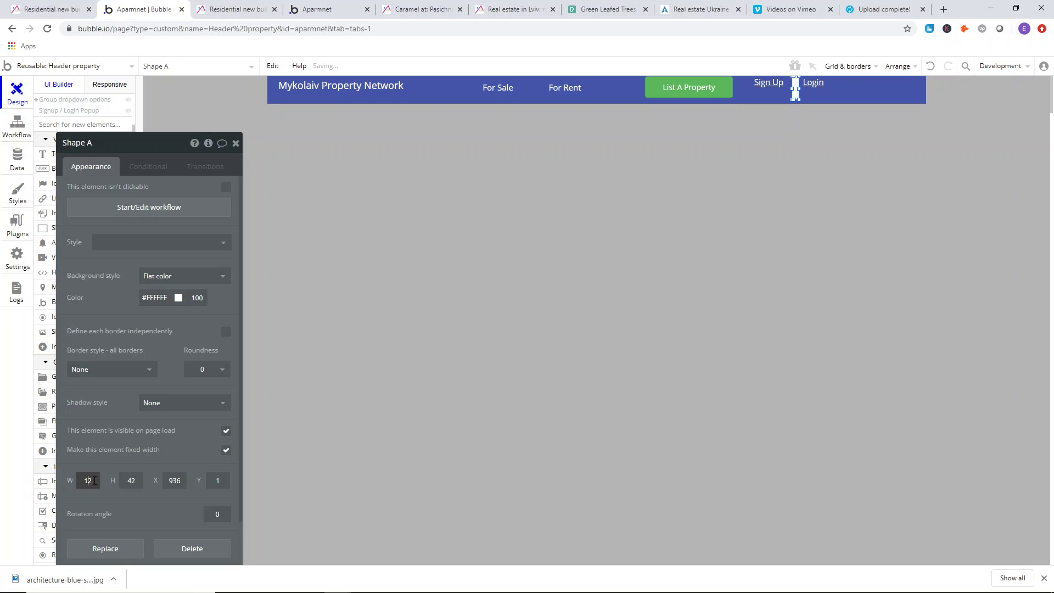
click(547, 400)
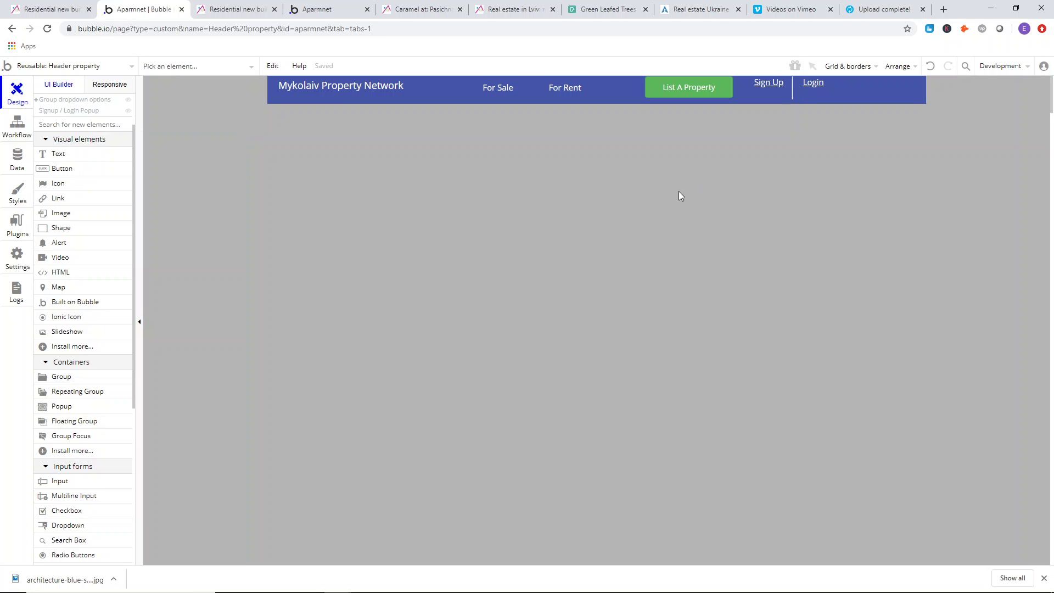
- Center the Sign Up text and the List A Property button vertically in the header
click(768, 83)
right_click(770, 86)
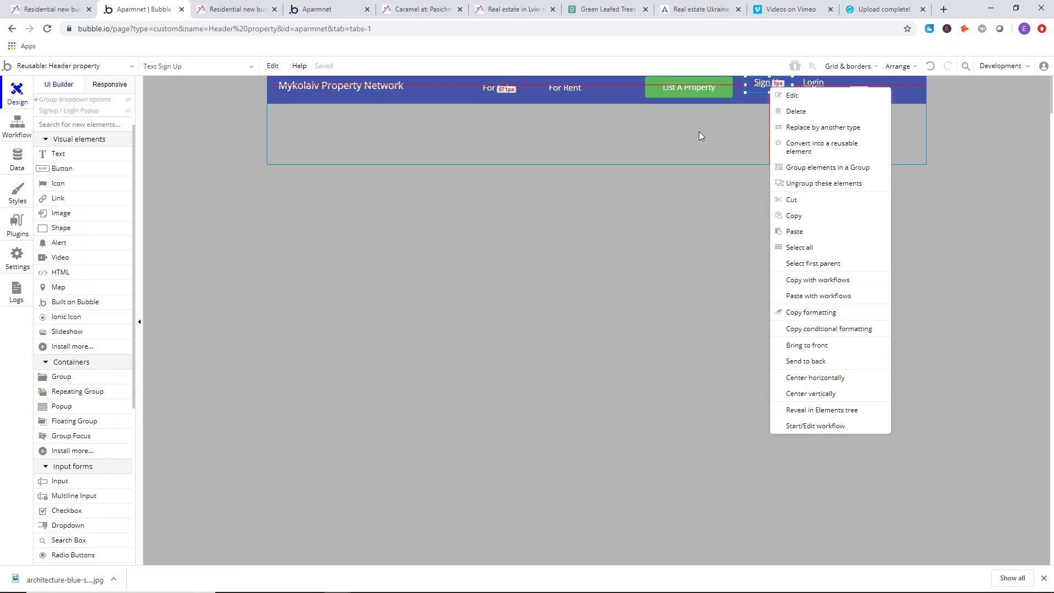
click(805, 393)
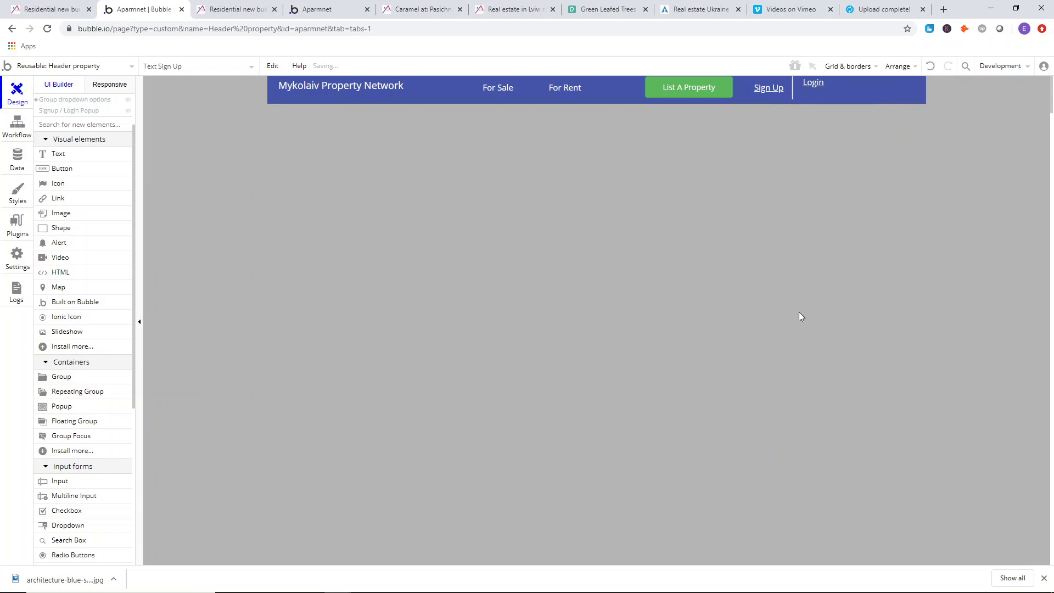
right_click(718, 90)
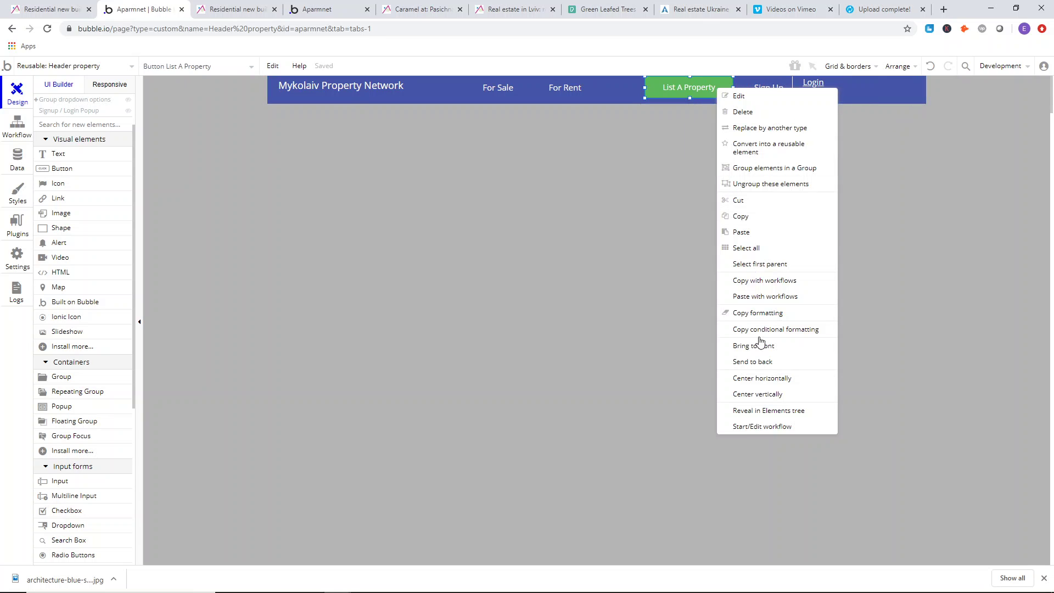
click(765, 395)
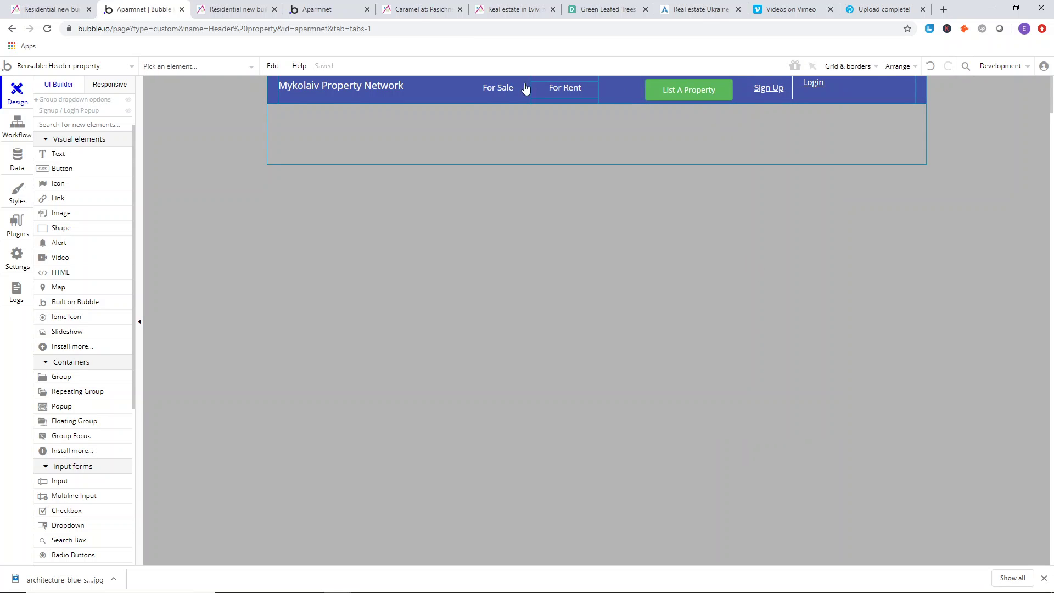
- Adjust the height of the "Mykolaiv Property Network" text and center it vertically in the header
click(374, 91)
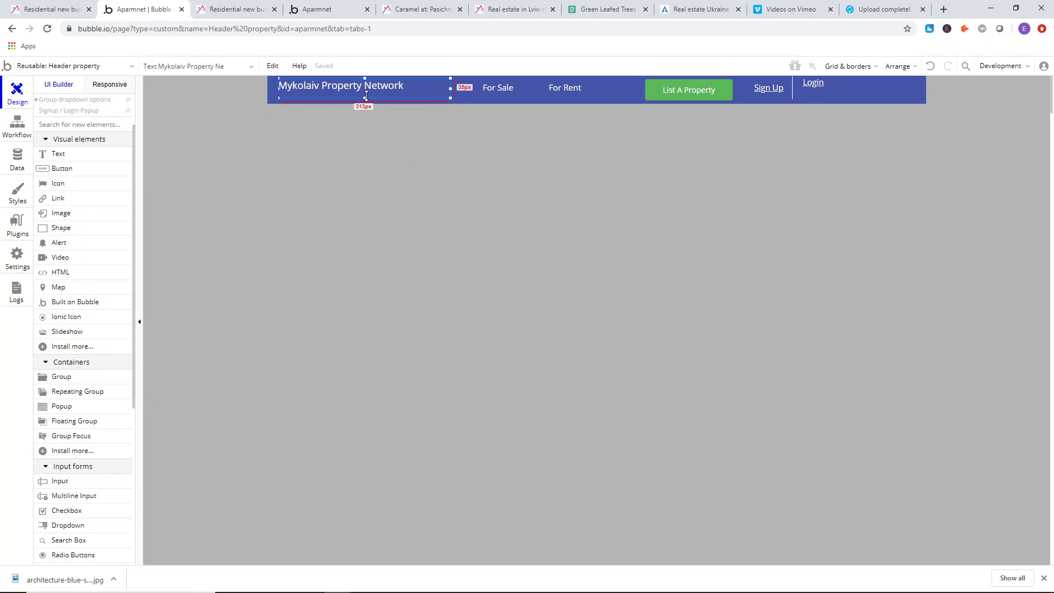
drag(366, 96, 367, 100)
right_click(365, 84)
click(423, 393)
click(430, 364)
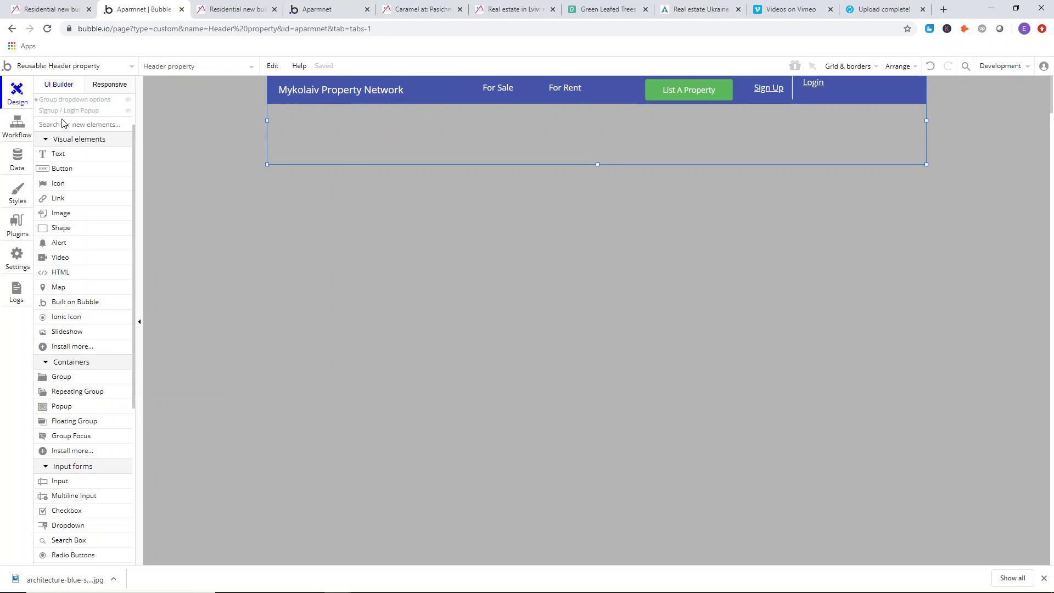
- Reveal Group dropdown options and move it up directly beneath the blue header bar
scroll(63, 123, up, 1)
click(90, 153)
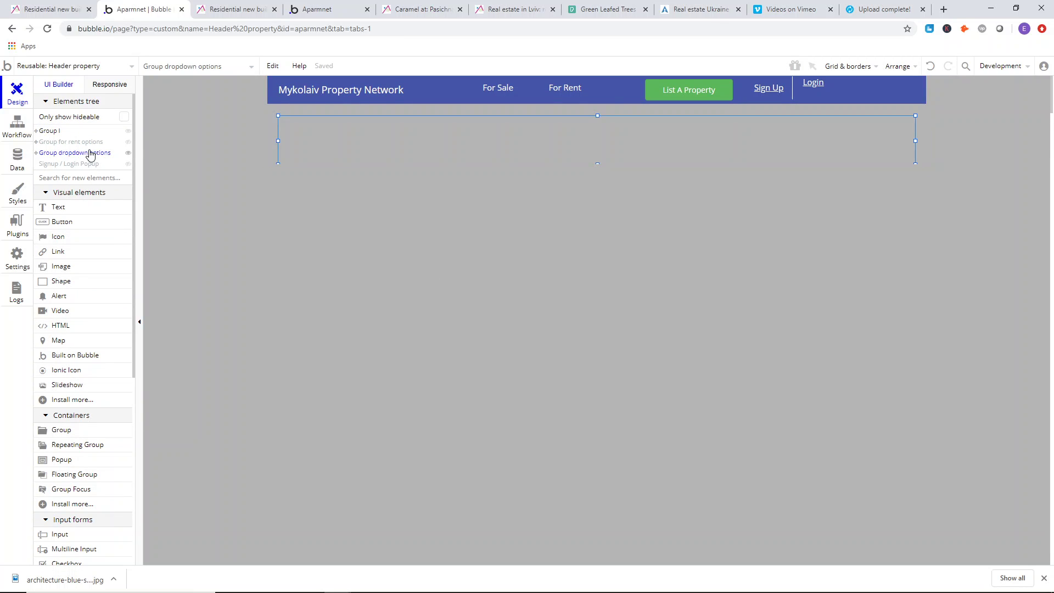
drag(465, 125, 465, 114)
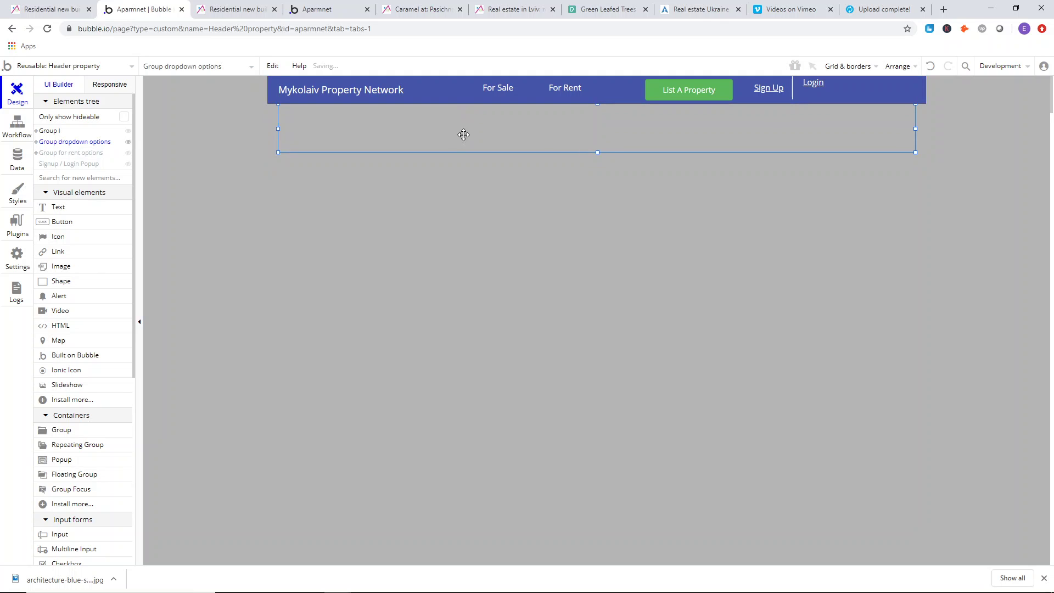
- Reveal Group for rent options and extend the Header property element's height downward
click(83, 153)
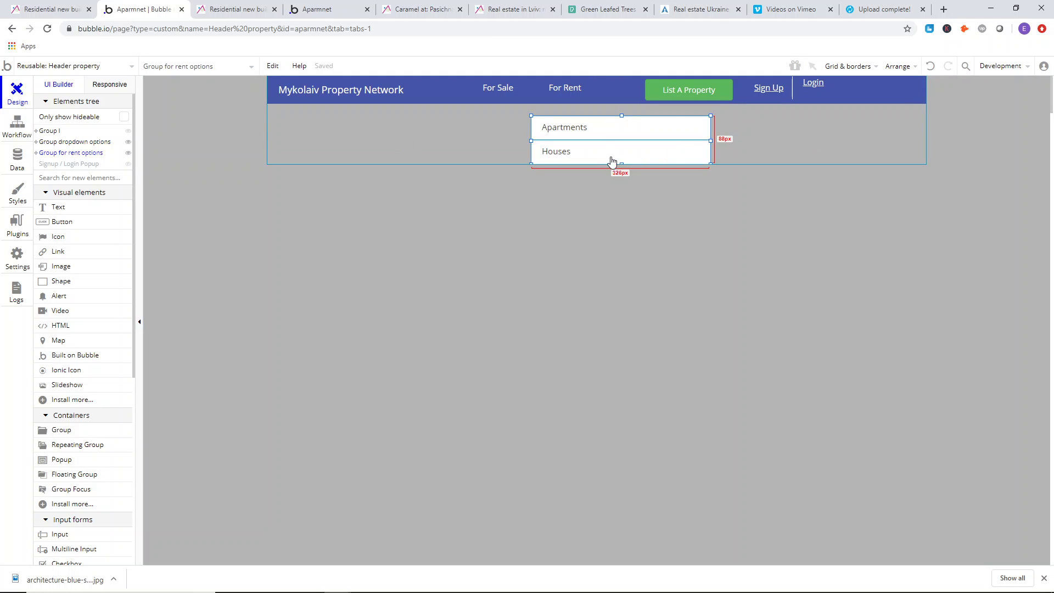
click(419, 147)
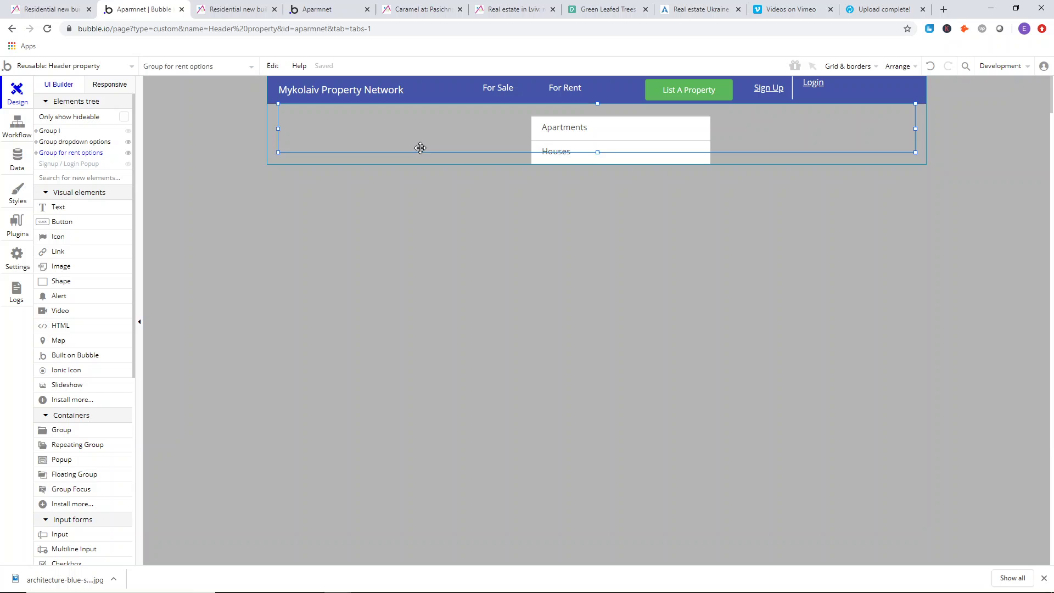
click(485, 162)
drag(597, 164, 597, 186)
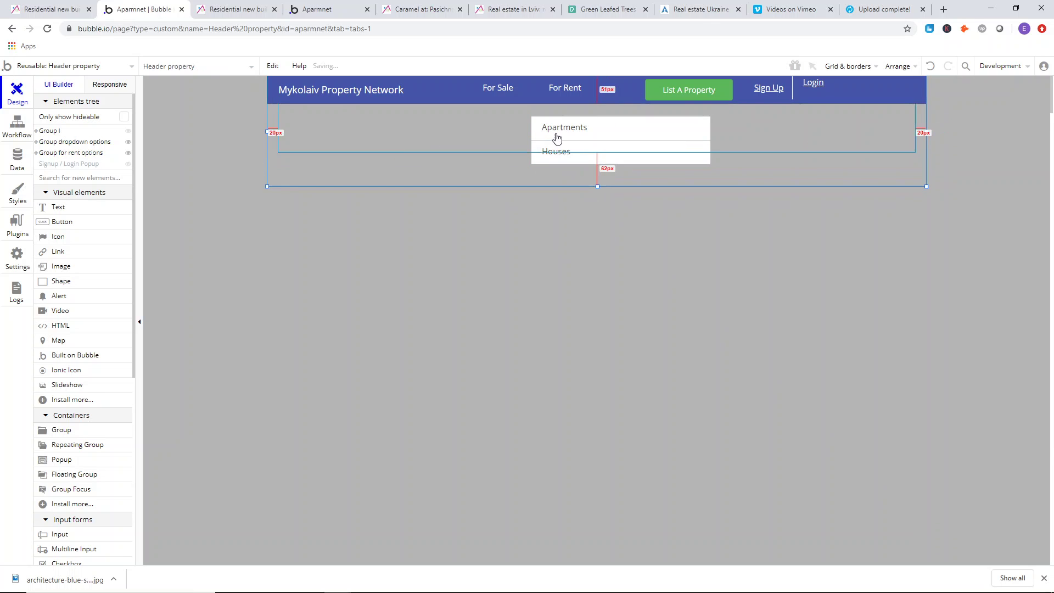
- Move Group for rent options, with its Apartments and Houses entries, up directly beneath the blue header bar
click(507, 135)
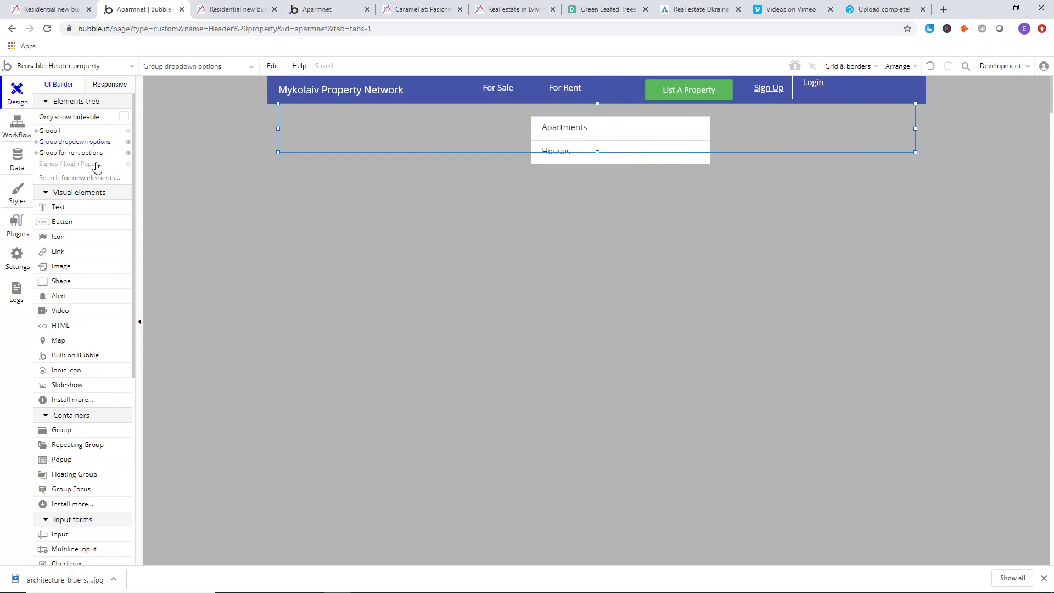
mouse_move(77, 155)
click(609, 159)
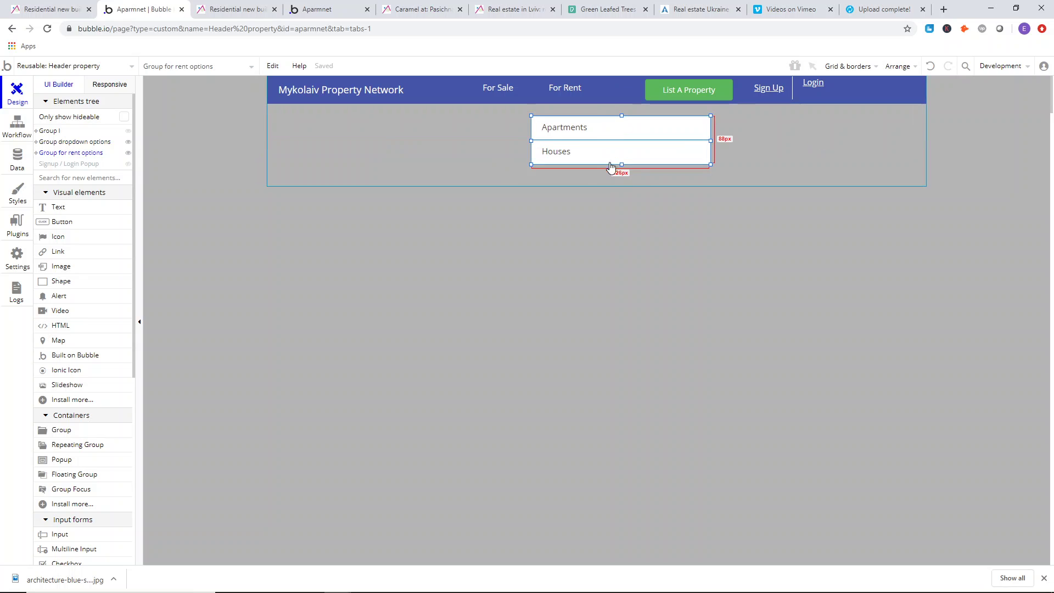
mouse_move(621, 165)
mouse_down()
mouse_move(620, 156)
mouse_move(593, 157)
mouse_move(624, 153)
mouse_up()
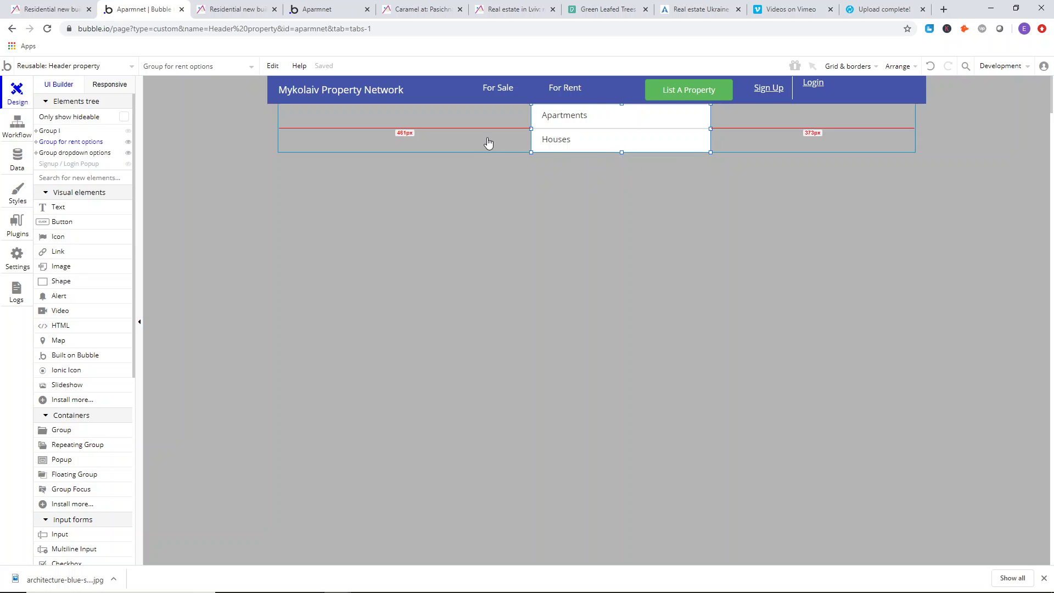
- Resize Group dropdown options to contain Group for rent options and nest the rent group inside it
click(487, 138)
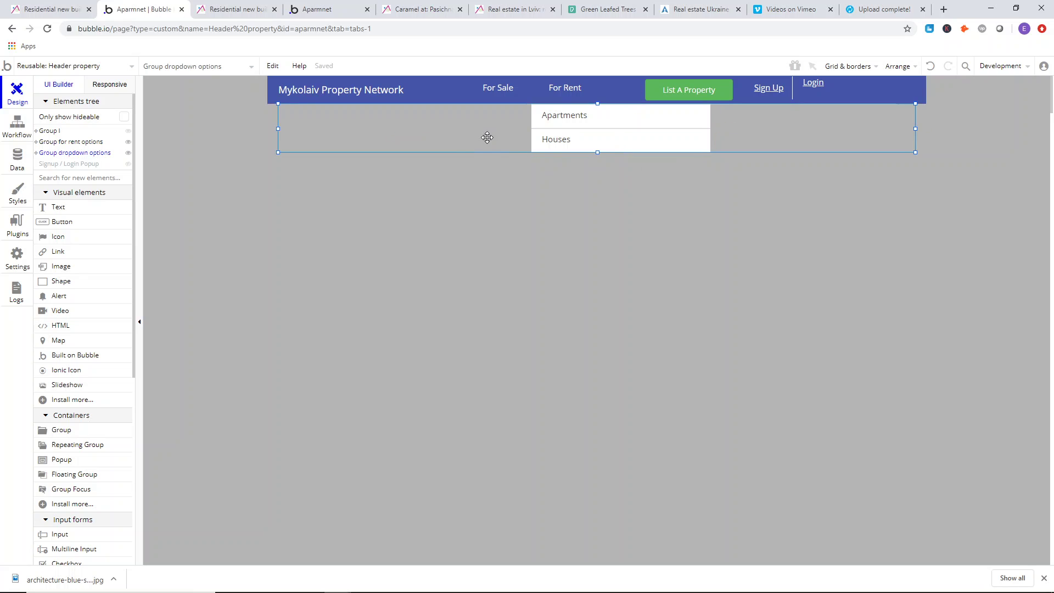
click(36, 142)
click(35, 142)
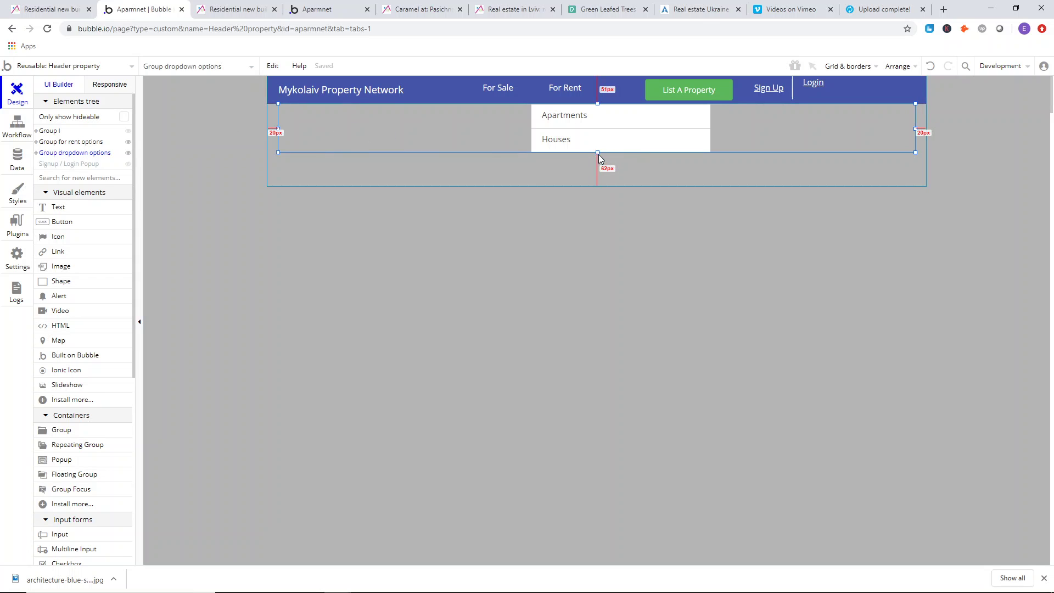
drag(597, 152, 623, 156)
click(78, 143)
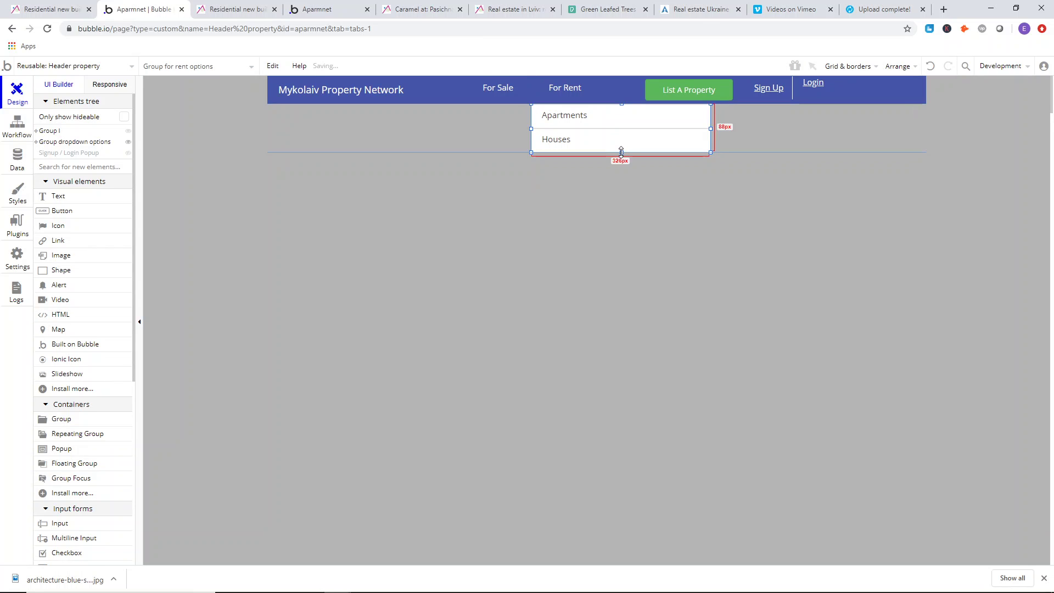
- Shrink Group dropdown options and the Header property element so both end at the lower edge of the rent dropdown
click(624, 163)
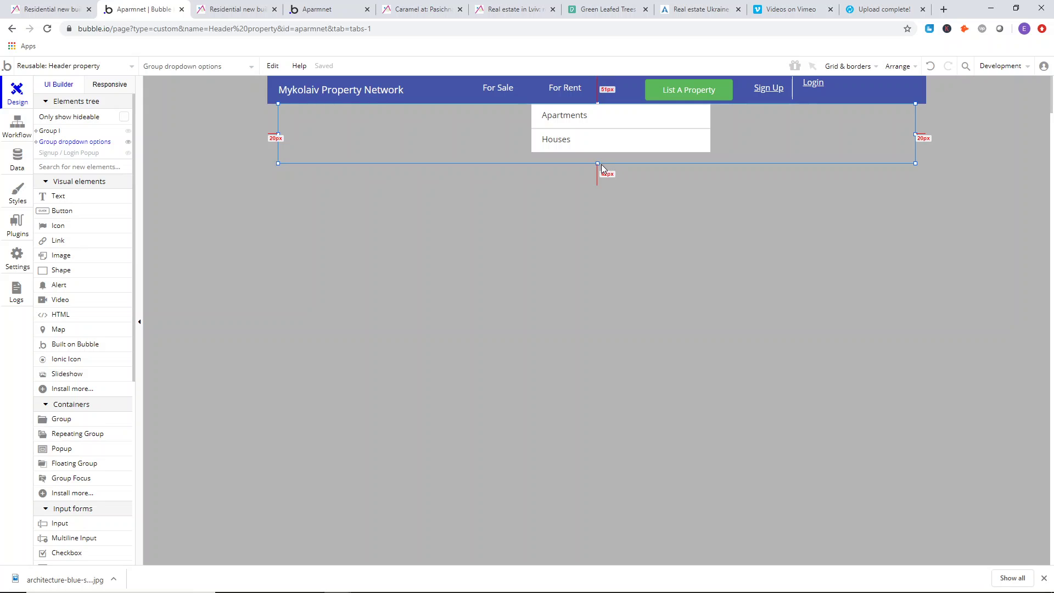
drag(600, 164, 597, 152)
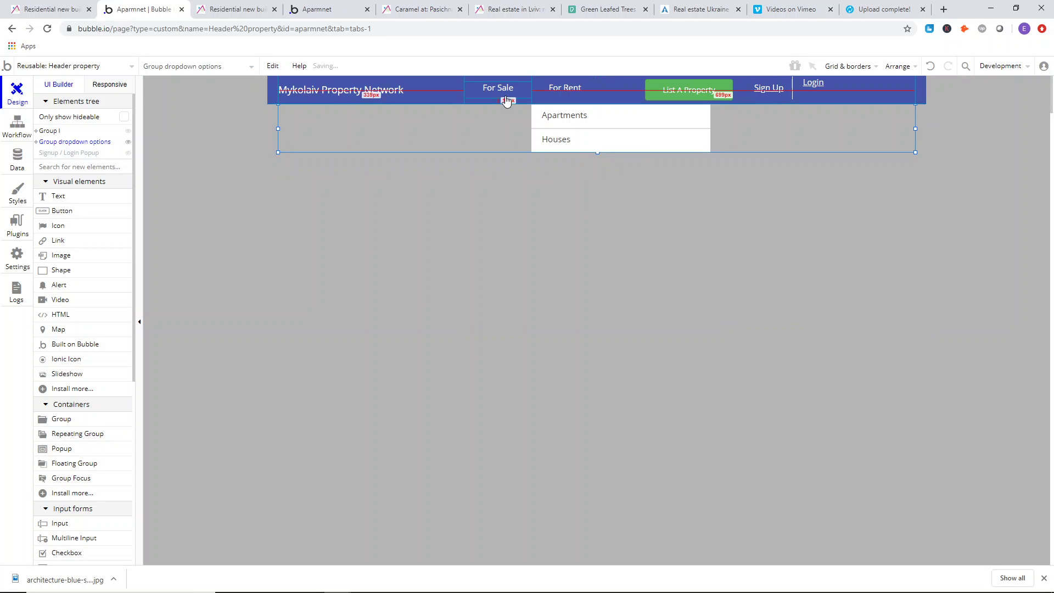
click(468, 166)
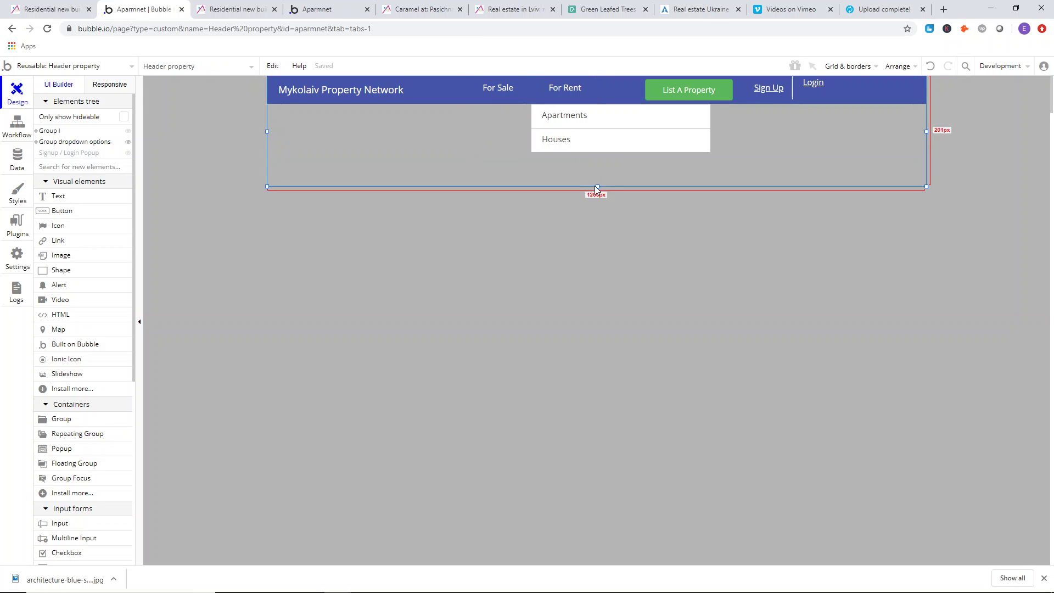
drag(597, 187, 597, 152)
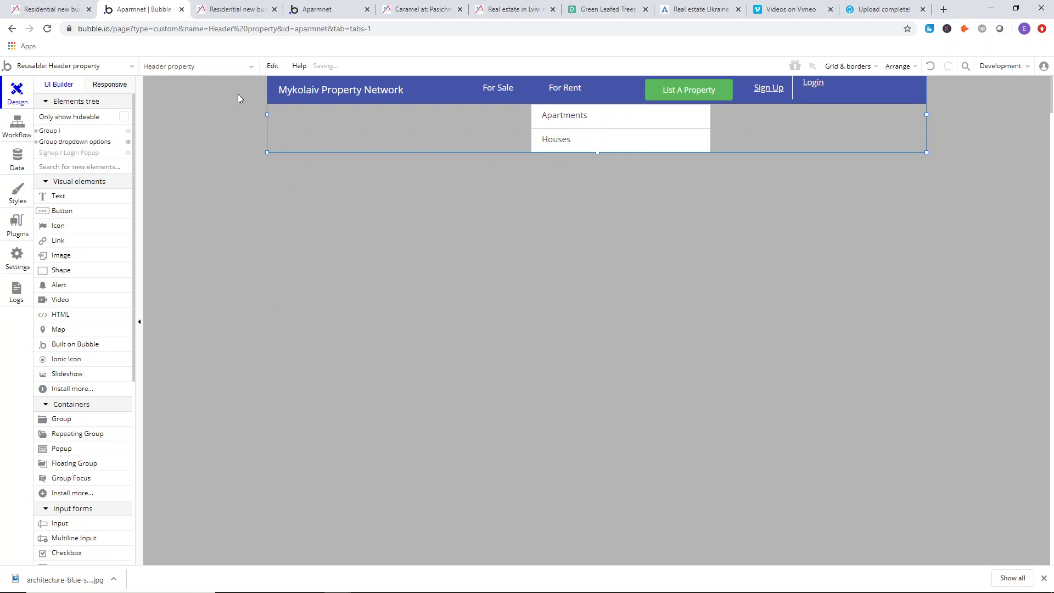
- Open the property page for editing and delete the old Header A element from it
click(236, 9)
click(318, 9)
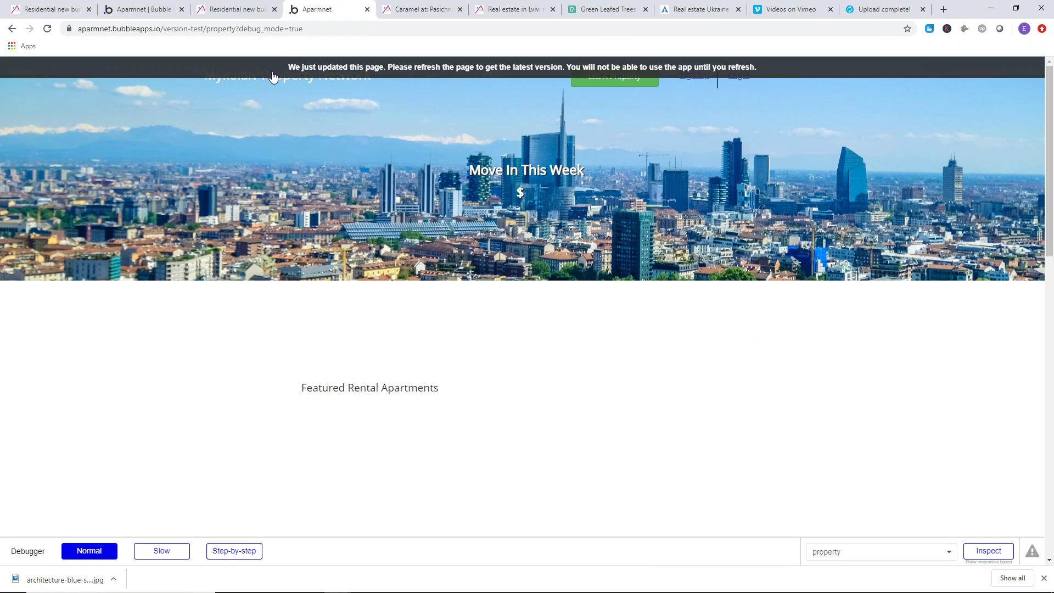
key(ctrl+shift+Tab)
key(ctrl+shift+Tab)
click(73, 67)
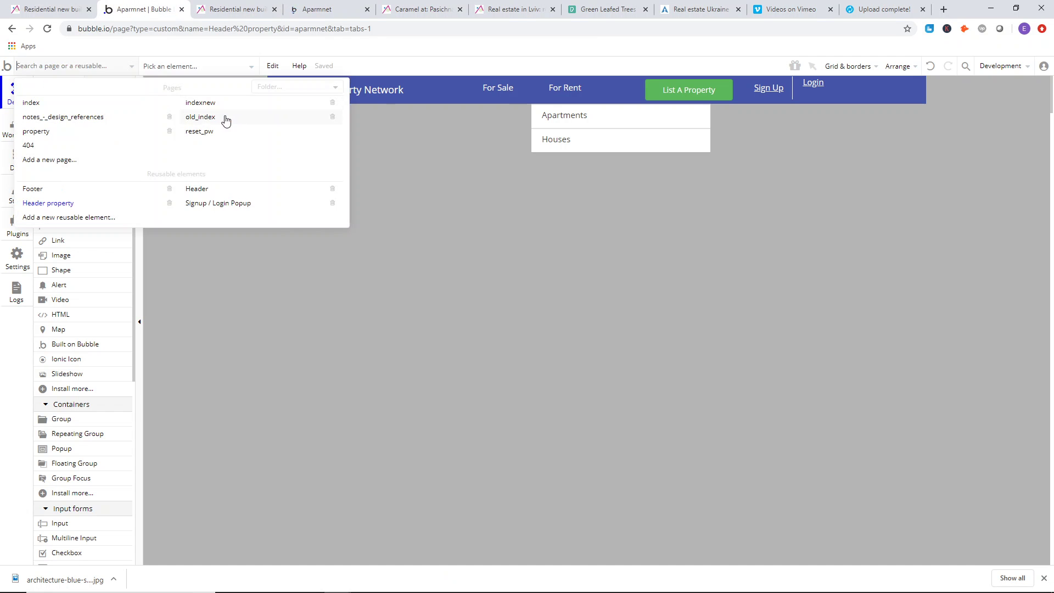
click(38, 131)
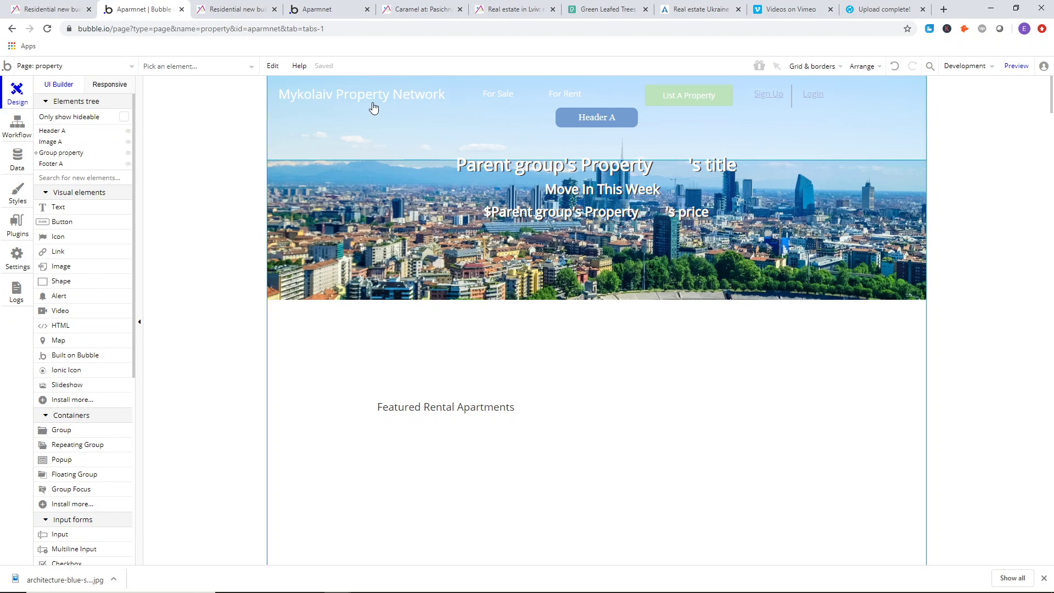
key(Delete)
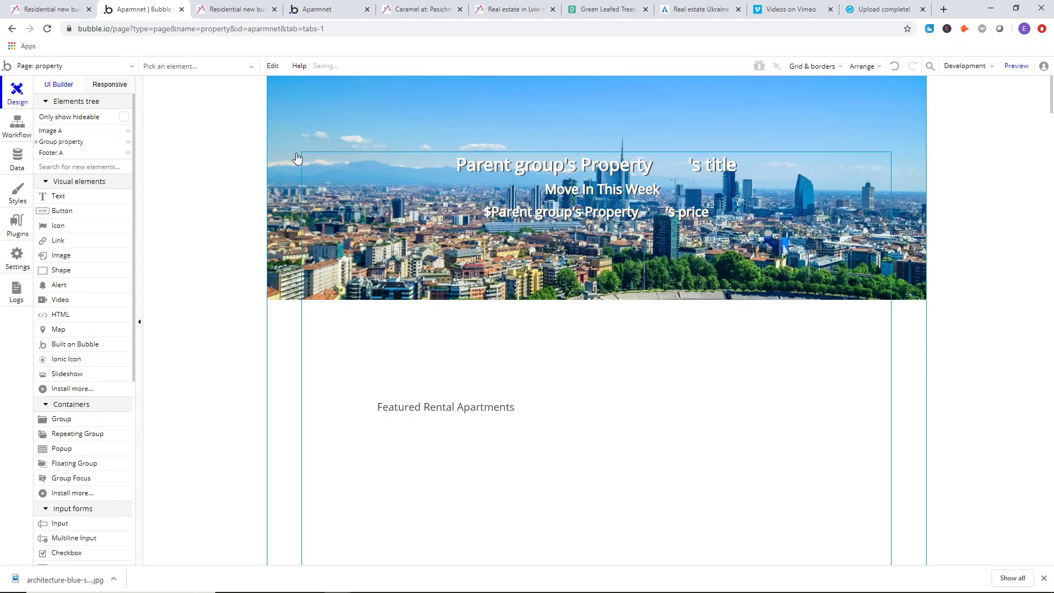
- Place the Header property reusable element across the top of the property page
scroll(88, 242, down, 5)
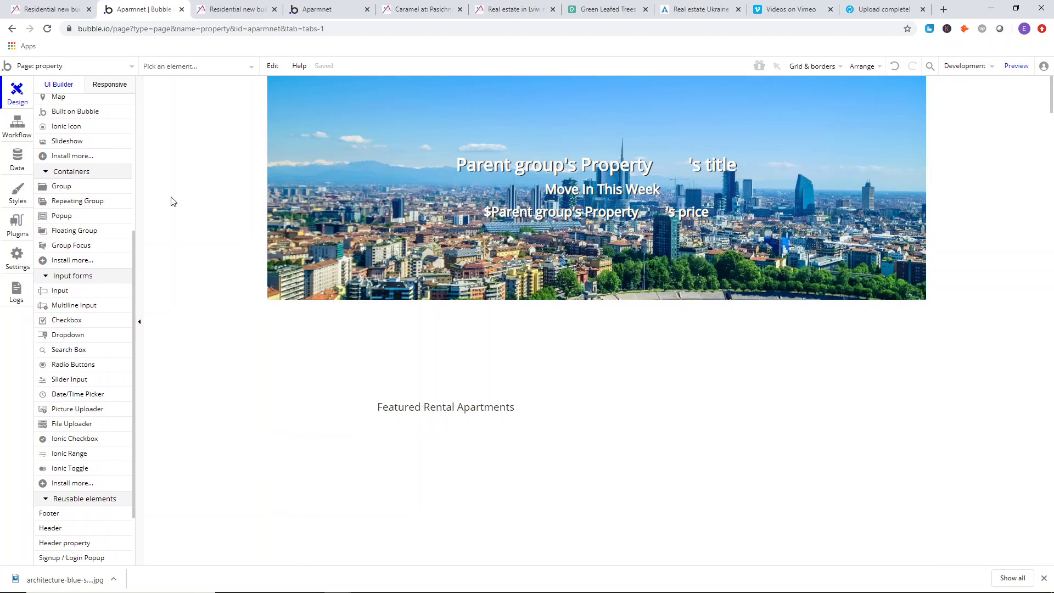
scroll(91, 419, down, 3)
click(91, 439)
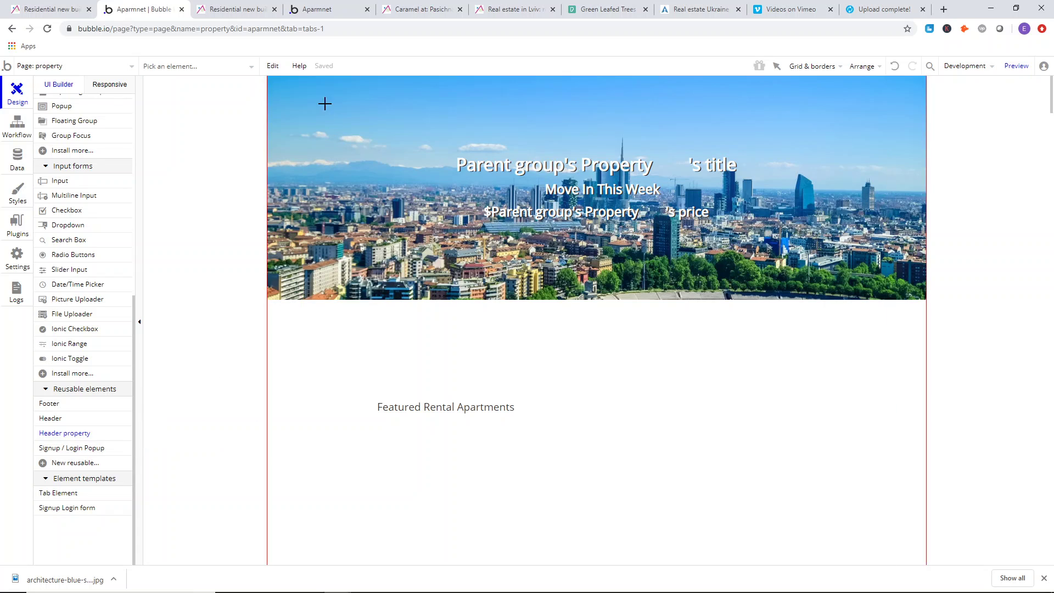
click(357, 111)
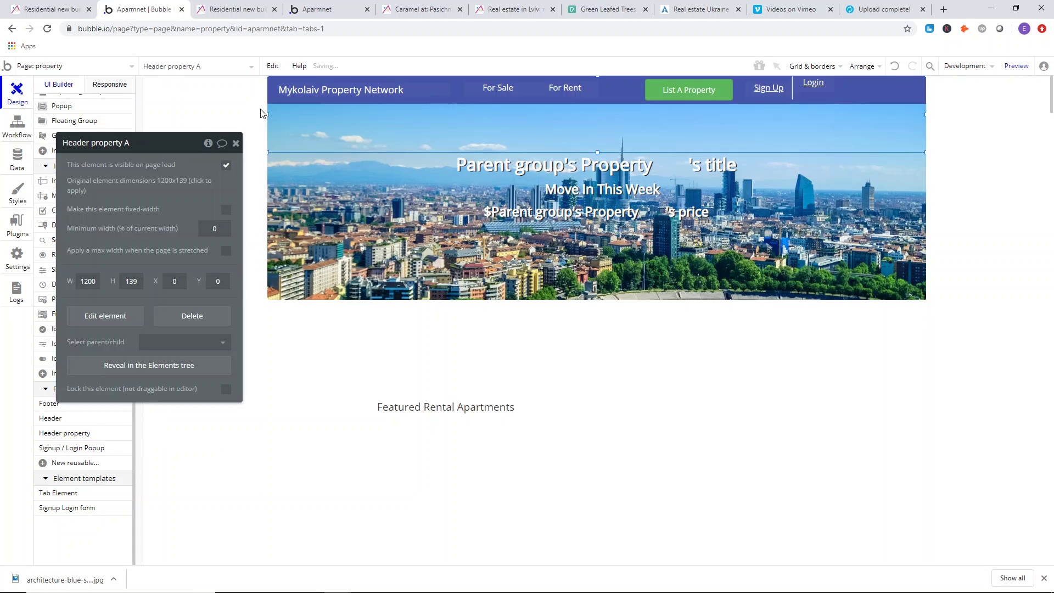
click(237, 103)
- Open the Header property reusable element and center its Login text and the white divider line vertically in the bar
click(66, 66)
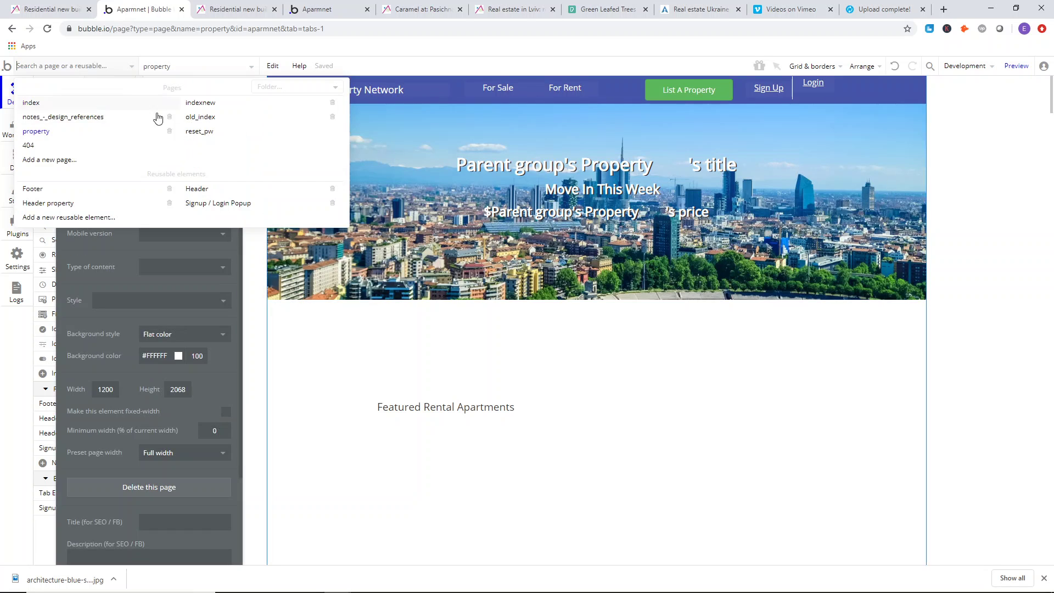
click(35, 206)
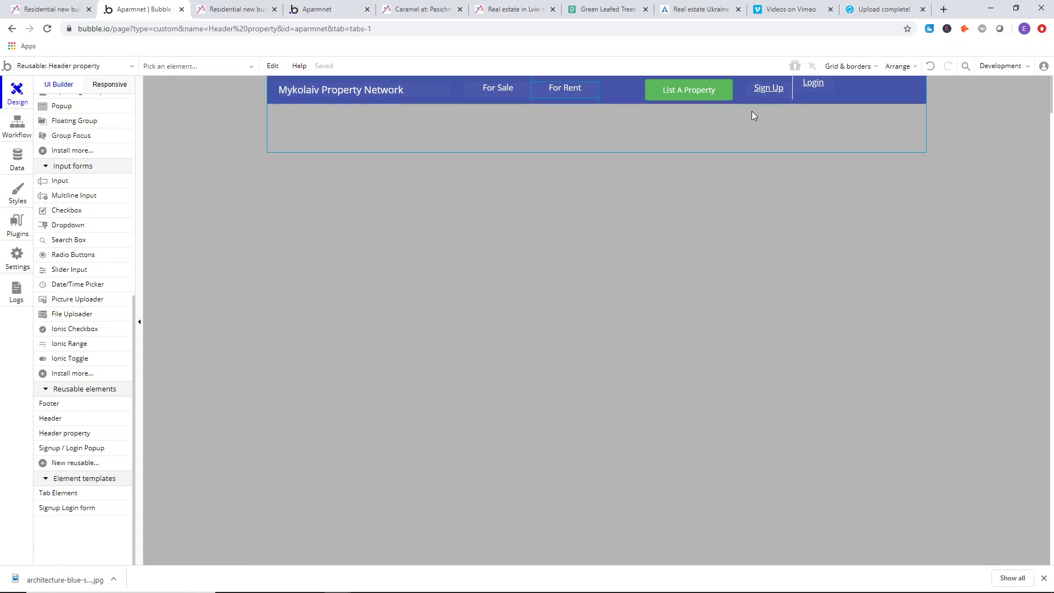
right_click(818, 84)
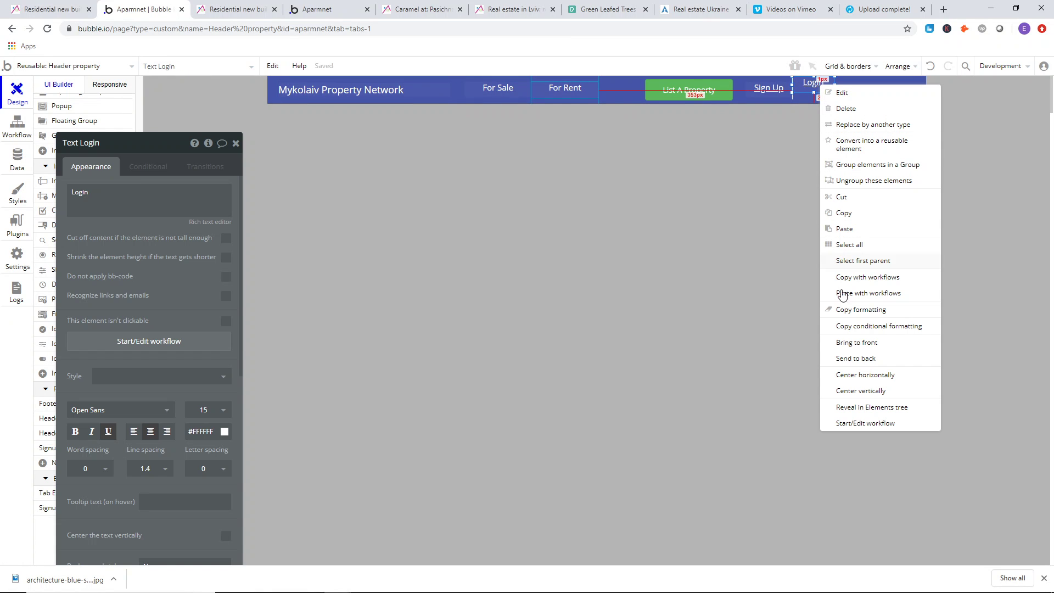
click(869, 393)
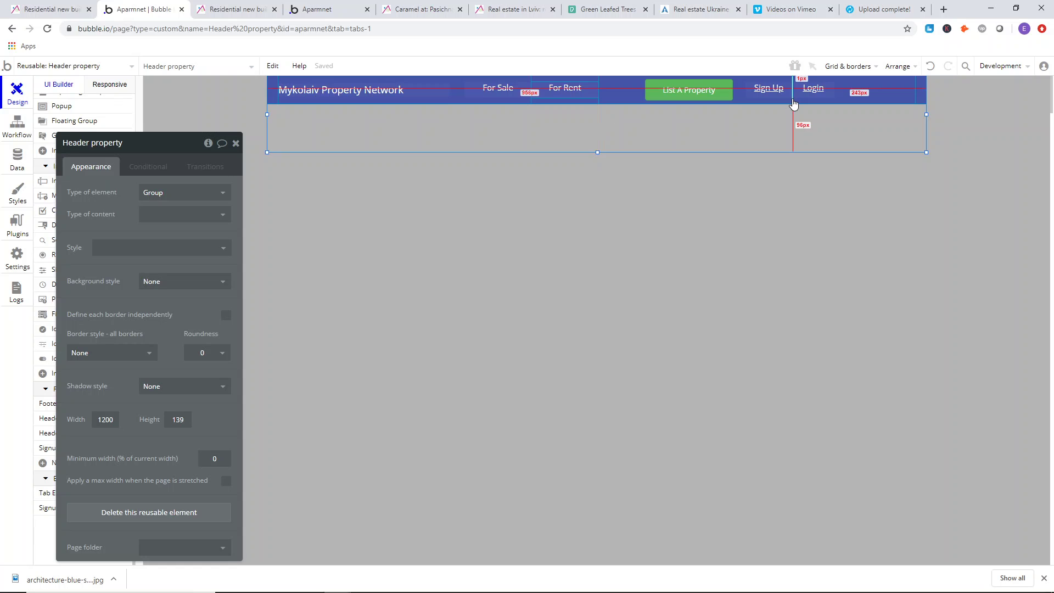
right_click(792, 102)
click(802, 402)
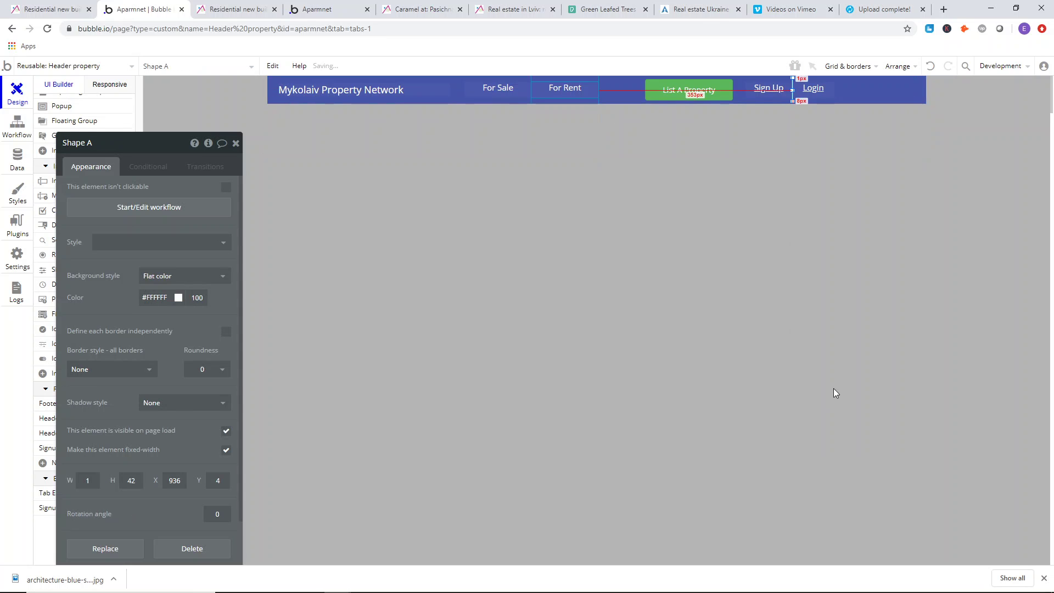
- Reduce the height of the List A Property button slightly and center it vertically in the header bar
click(821, 322)
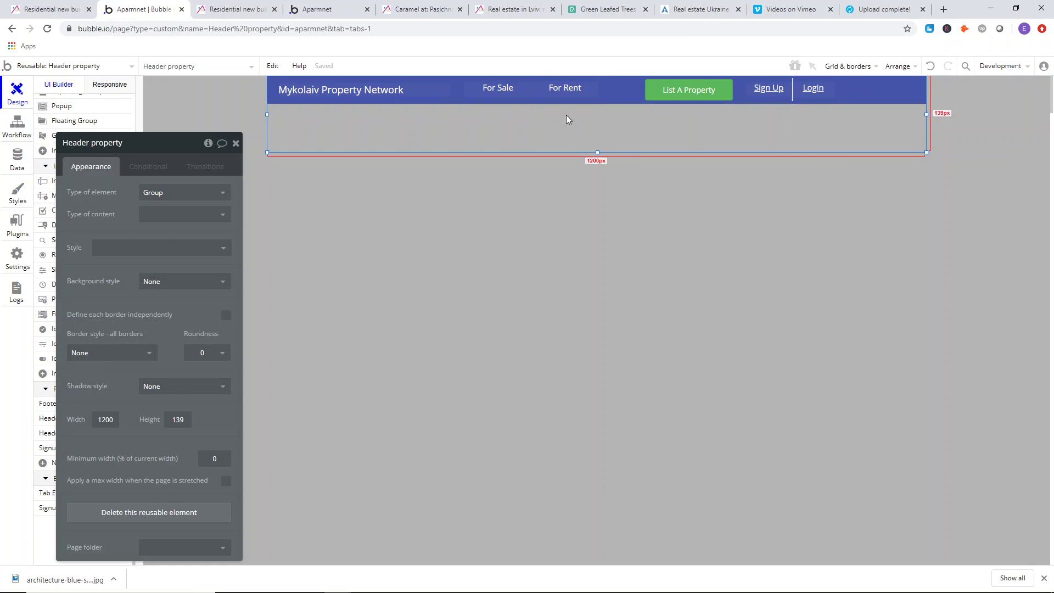
click(679, 223)
click(686, 91)
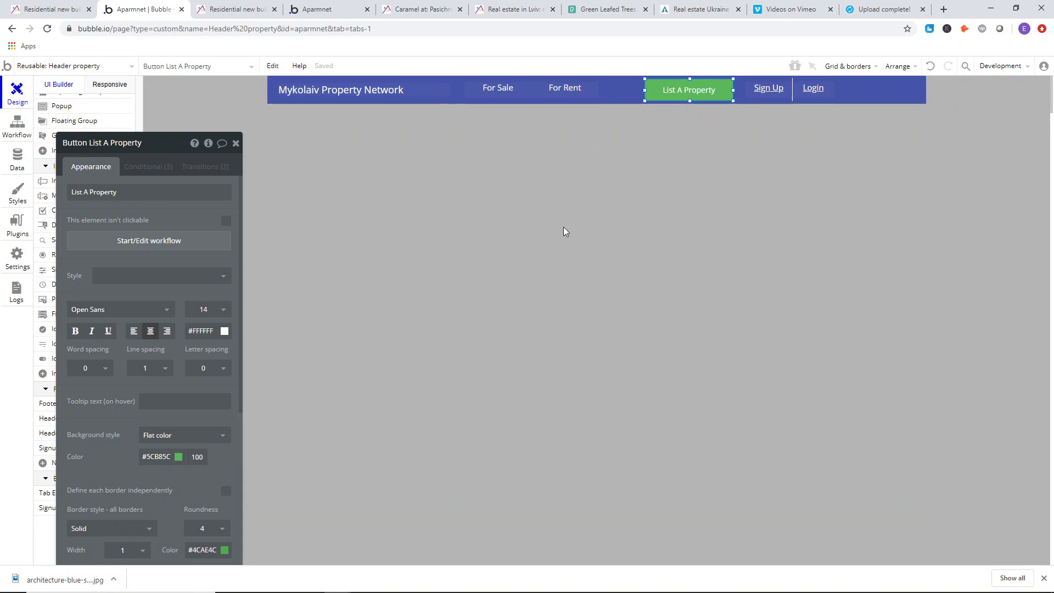
click(567, 229)
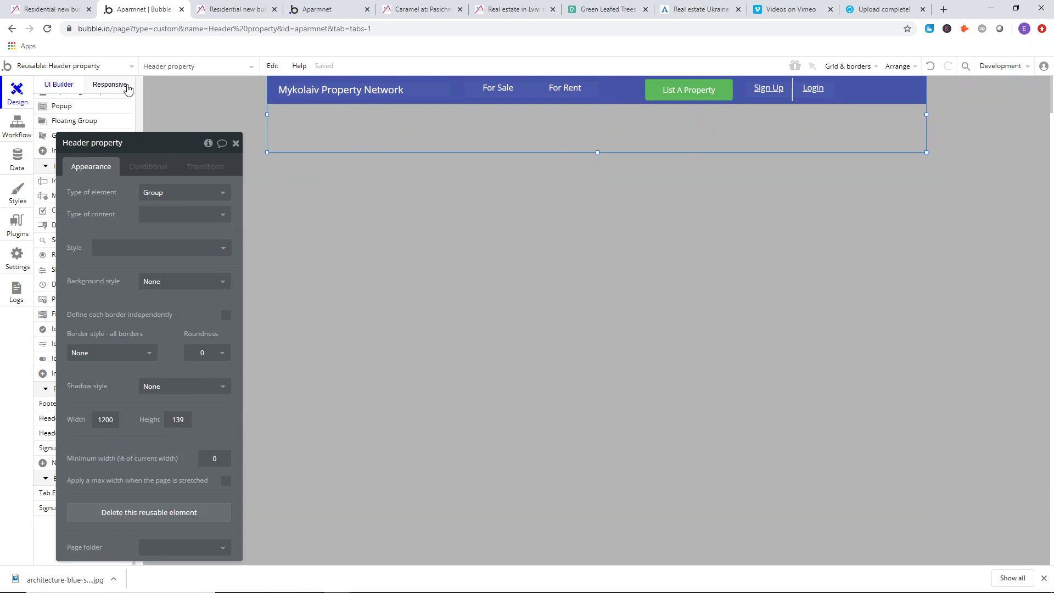
click(690, 101)
drag(689, 101, 690, 95)
right_click(689, 94)
click(743, 395)
click(723, 335)
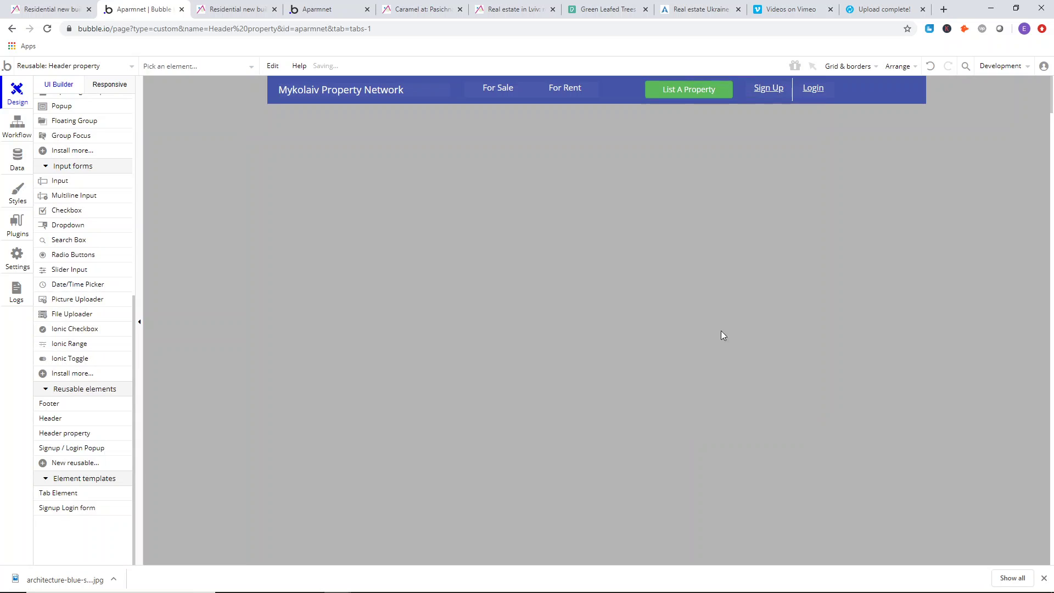
click(97, 69)
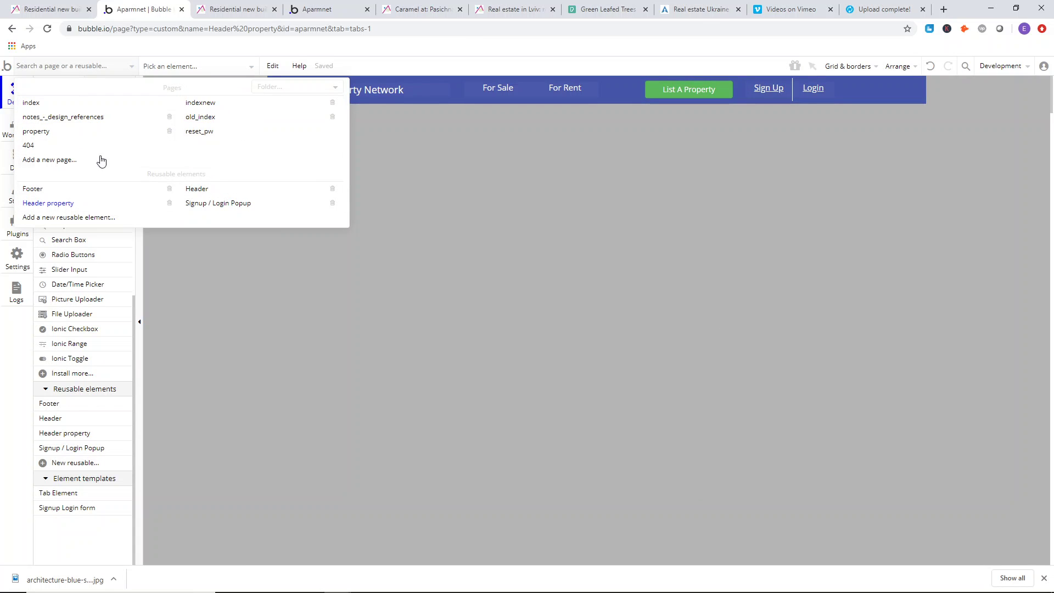
click(47, 104)
click(241, 9)
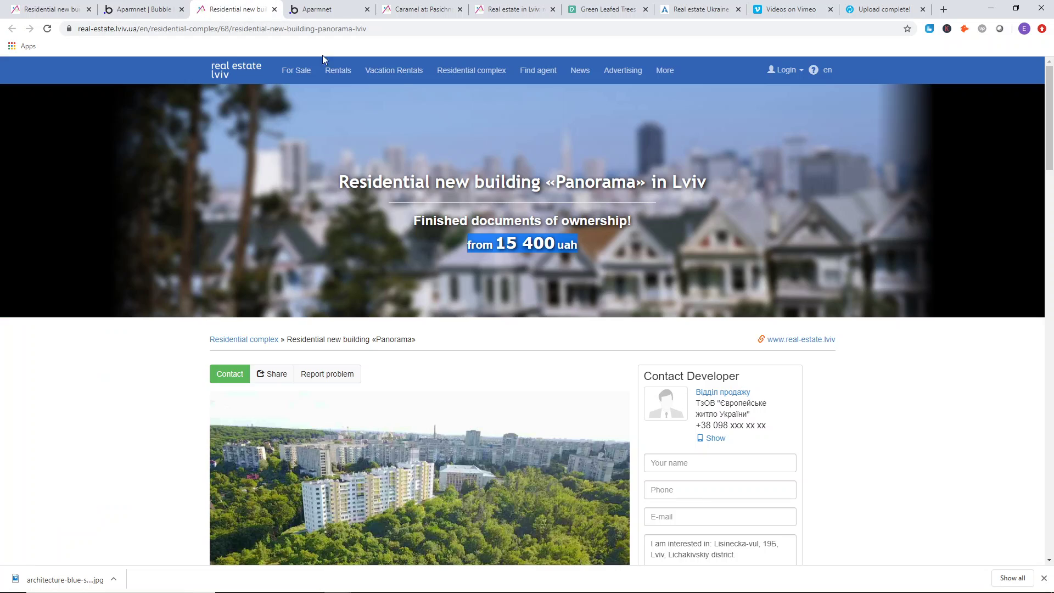
click(146, 8)
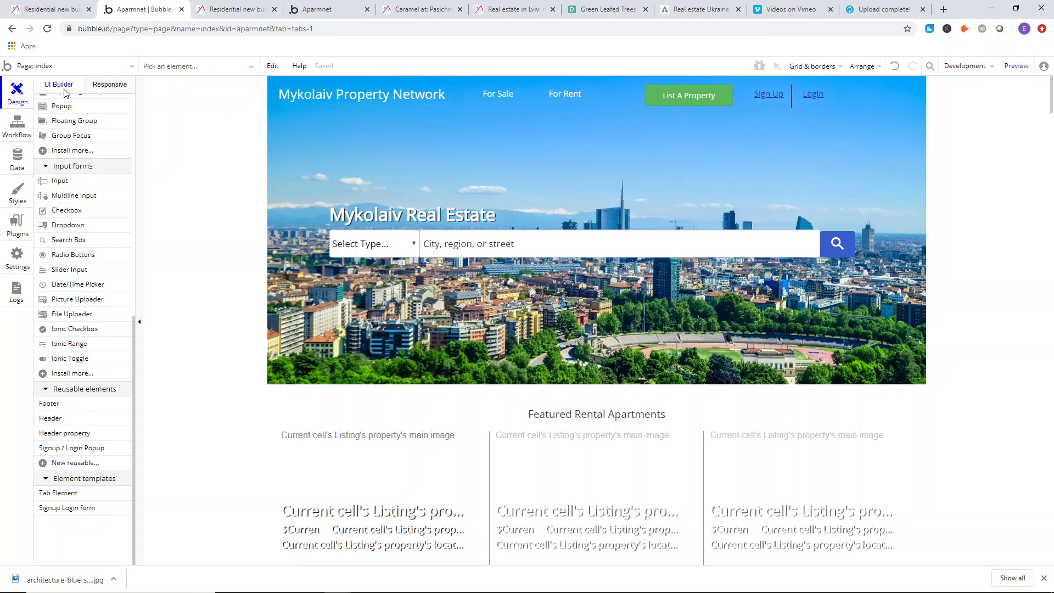
- Preview the property page and test how the header's For Sale dropdown opens and closes over the banner
click(77, 67)
click(61, 132)
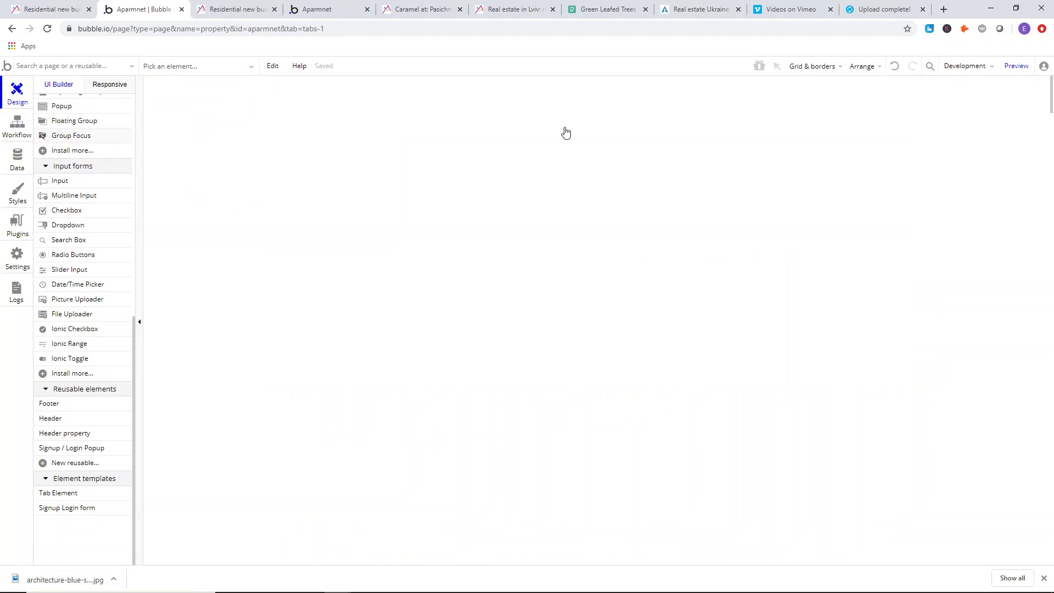
click(1015, 66)
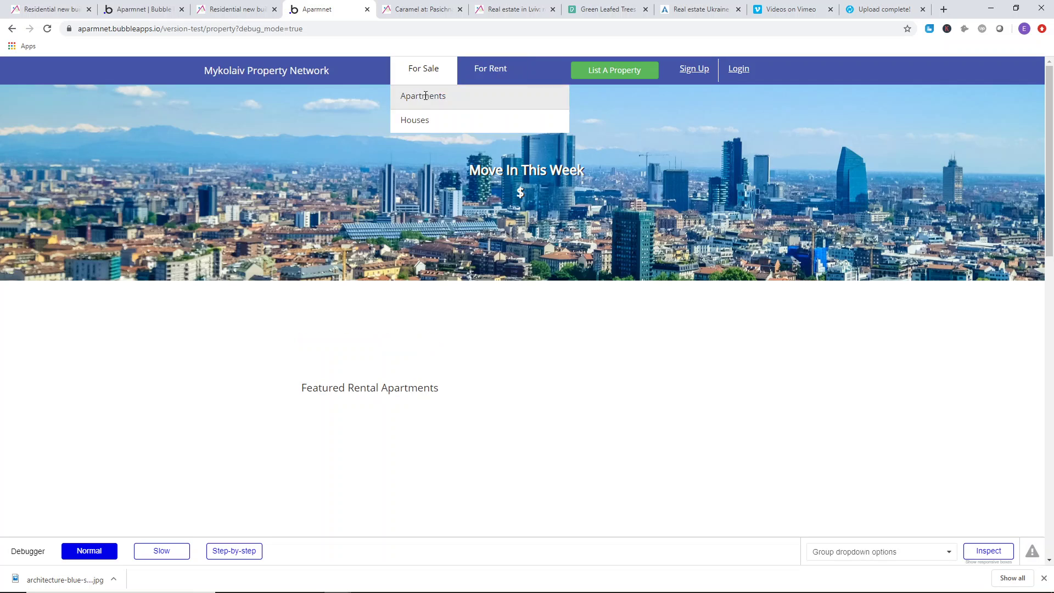
mouse_move(422, 105)
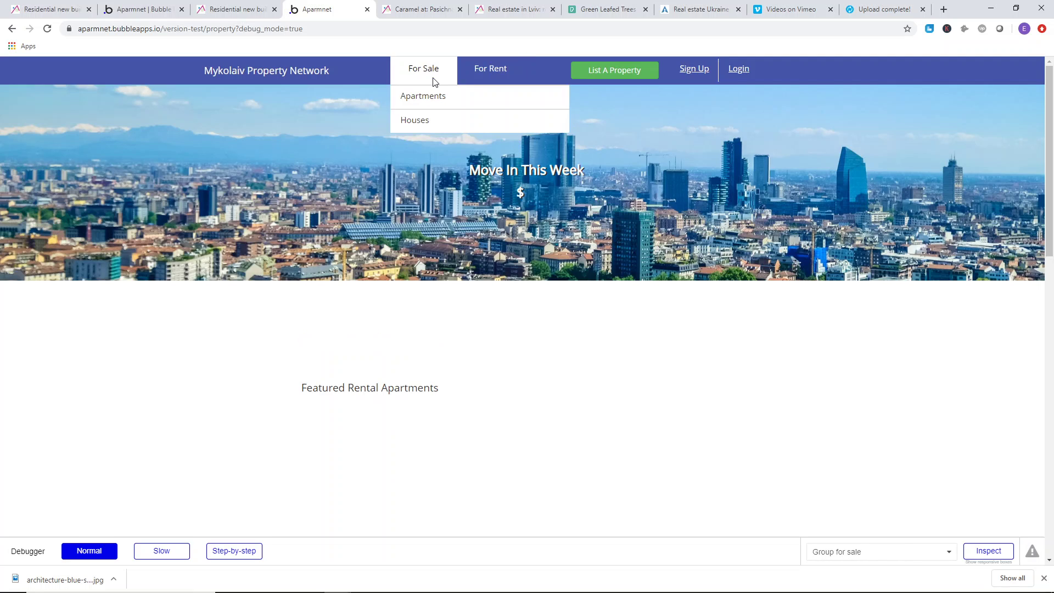
mouse_move(442, 77)
drag(275, 71, 429, 103)
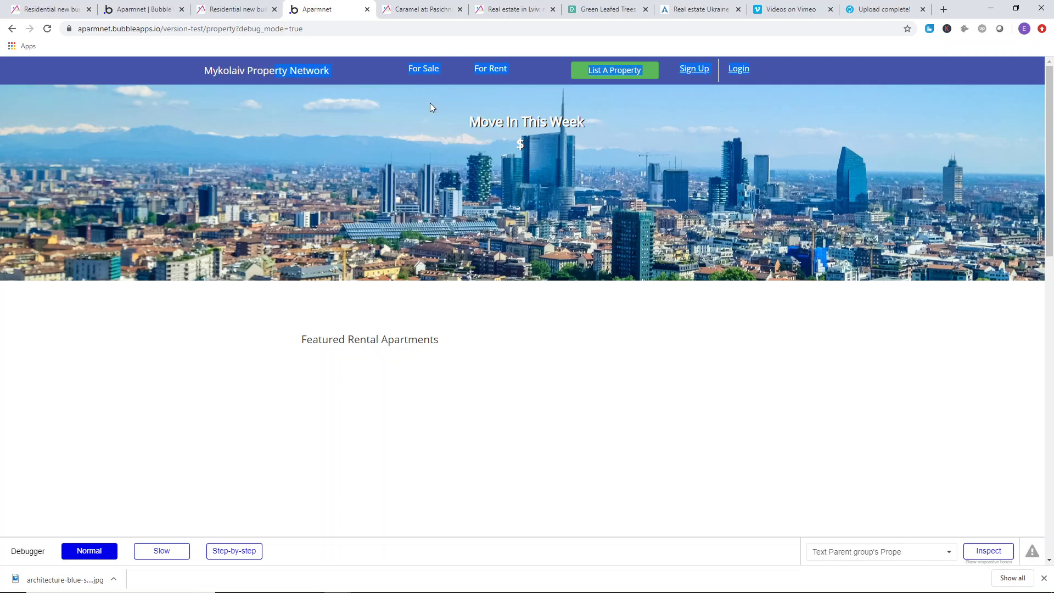
mouse_move(459, 71)
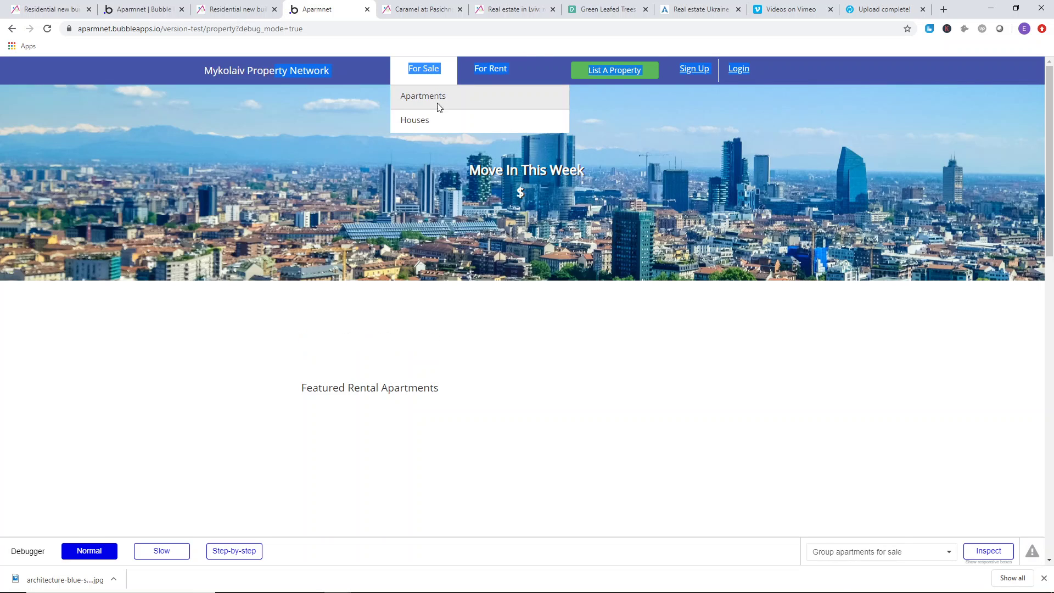
click(545, 121)
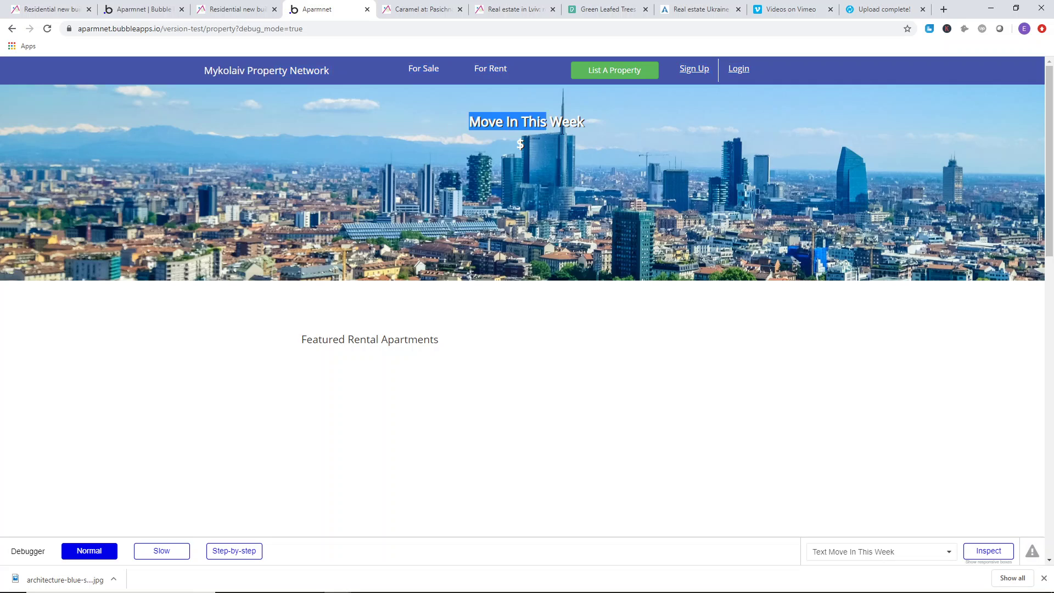
mouse_move(418, 78)
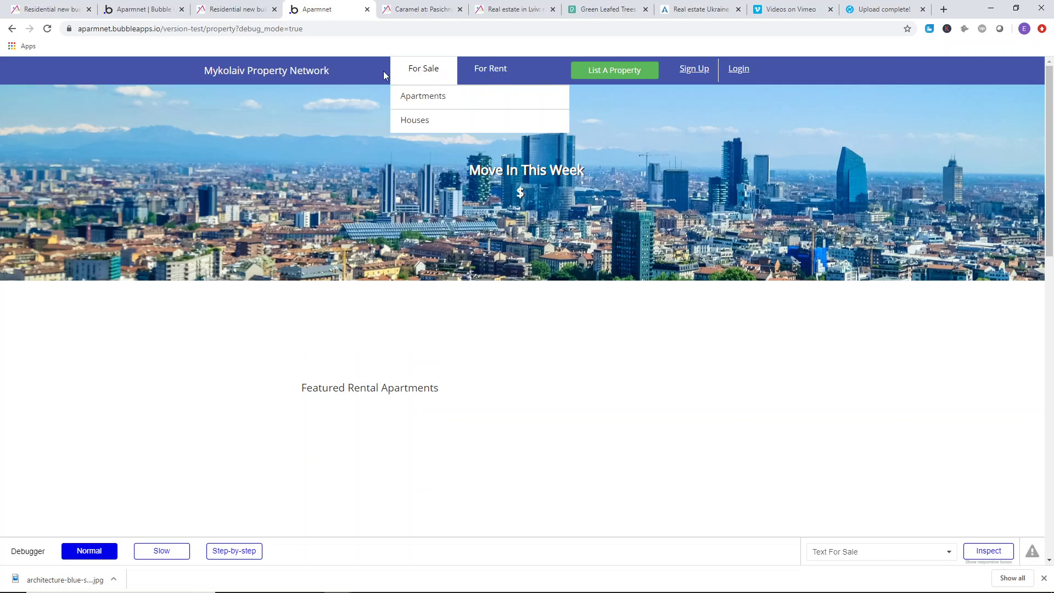
click(305, 76)
triple_click(179, 91)
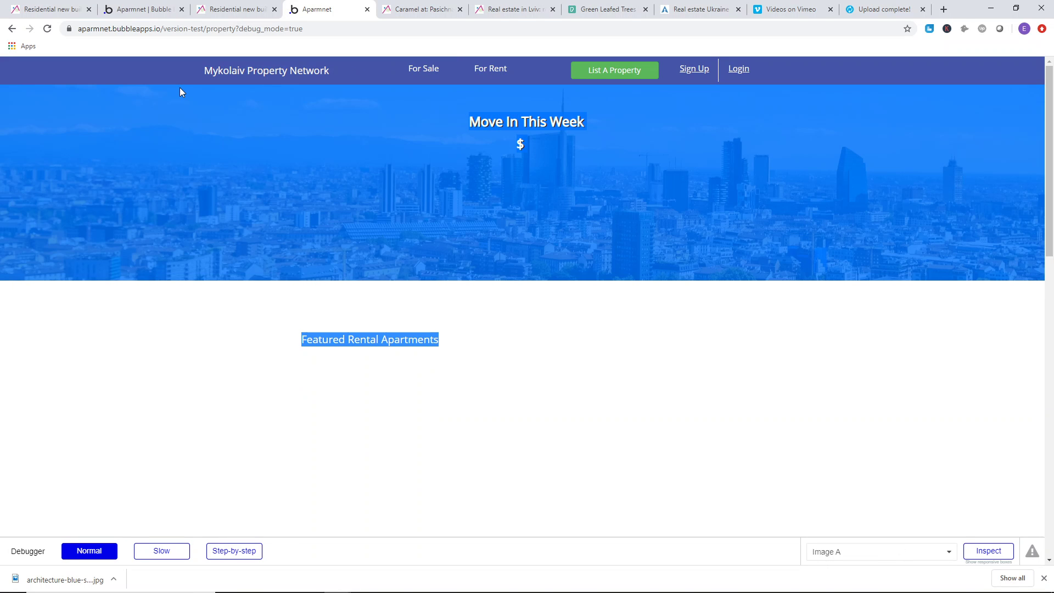
click(816, 296)
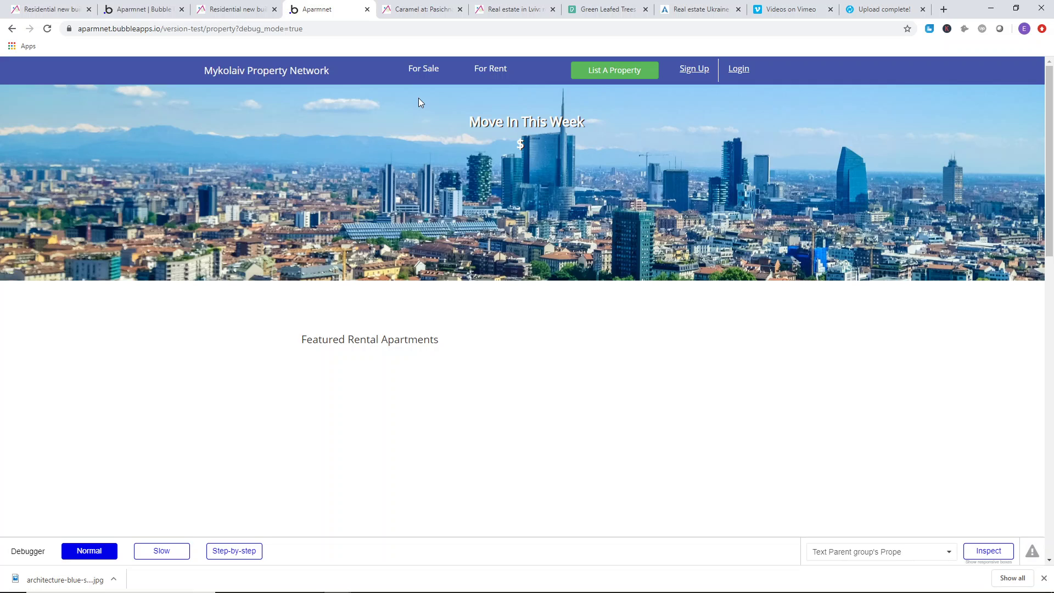
- Examine the Panorama listing on the real-estate.lviv.ua site, from its banner down to the photo gallery and Contact Developer form
click(237, 9)
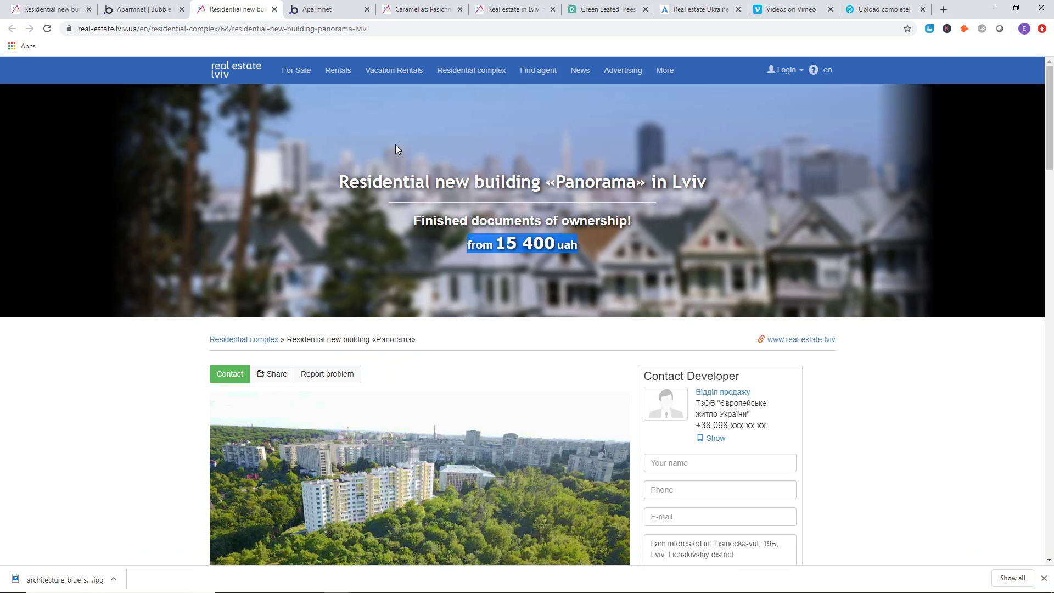
click(137, 8)
click(256, 6)
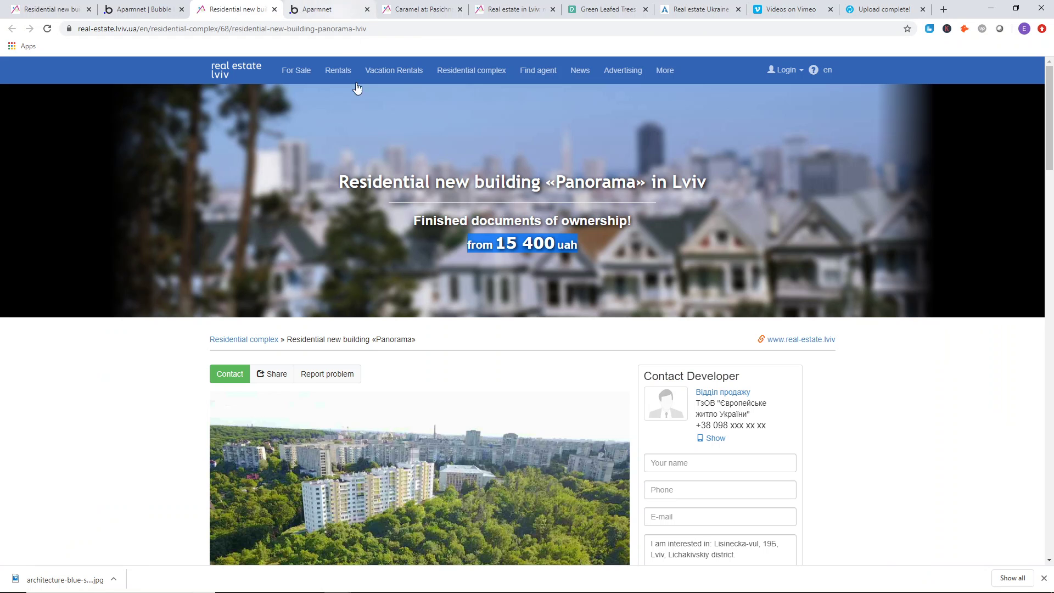
click(351, 166)
scroll(207, 163, down, 1)
scroll(207, 163, down, 4)
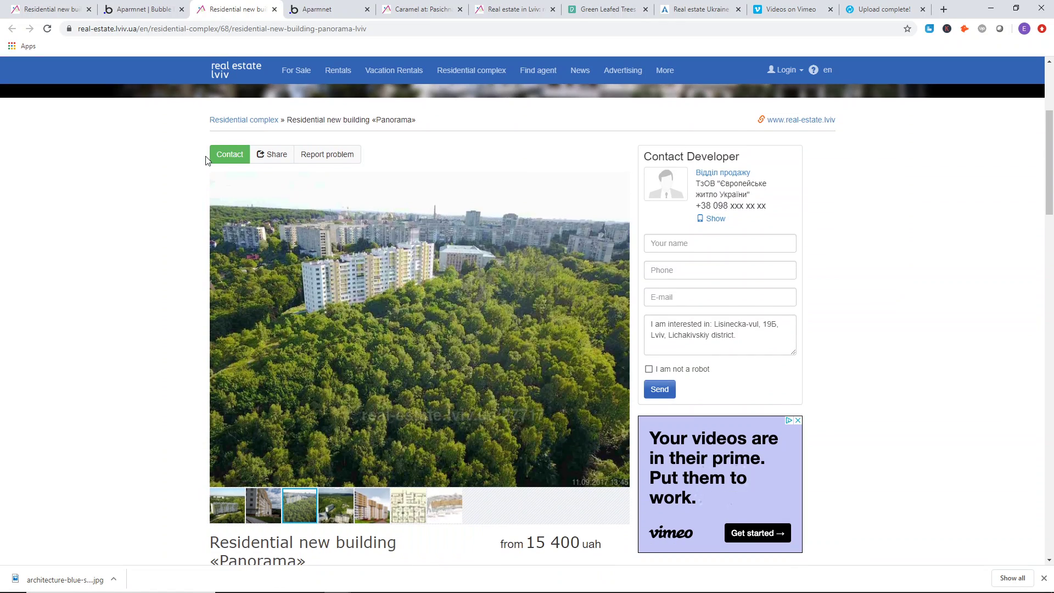
- Switch back to the Bubble editor, open the Header property reusable element and expand Group dropdown options with its settings shown
scroll(206, 164, up, 4)
click(137, 9)
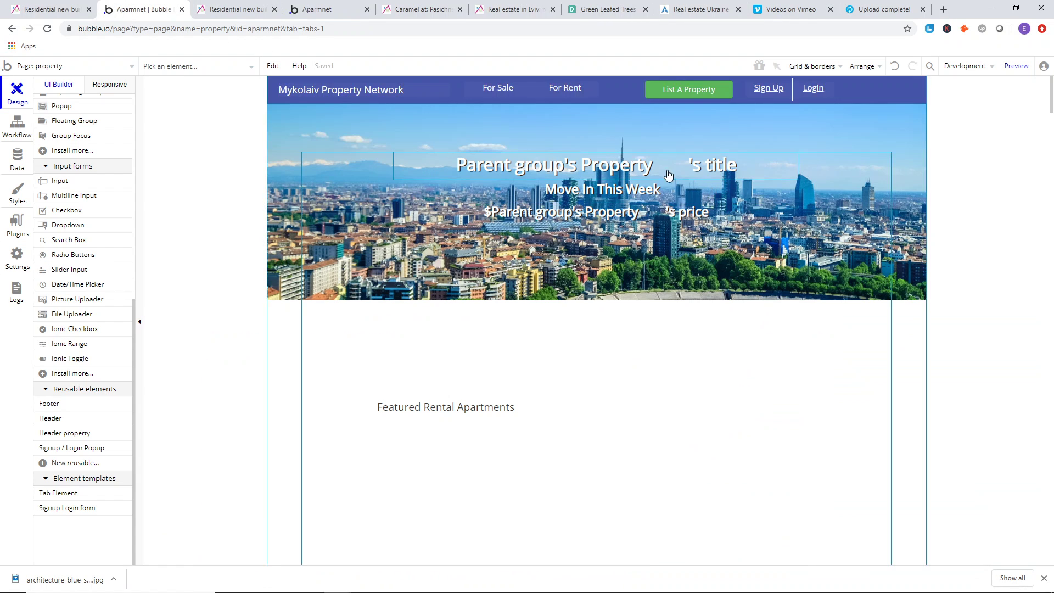
click(81, 69)
click(68, 203)
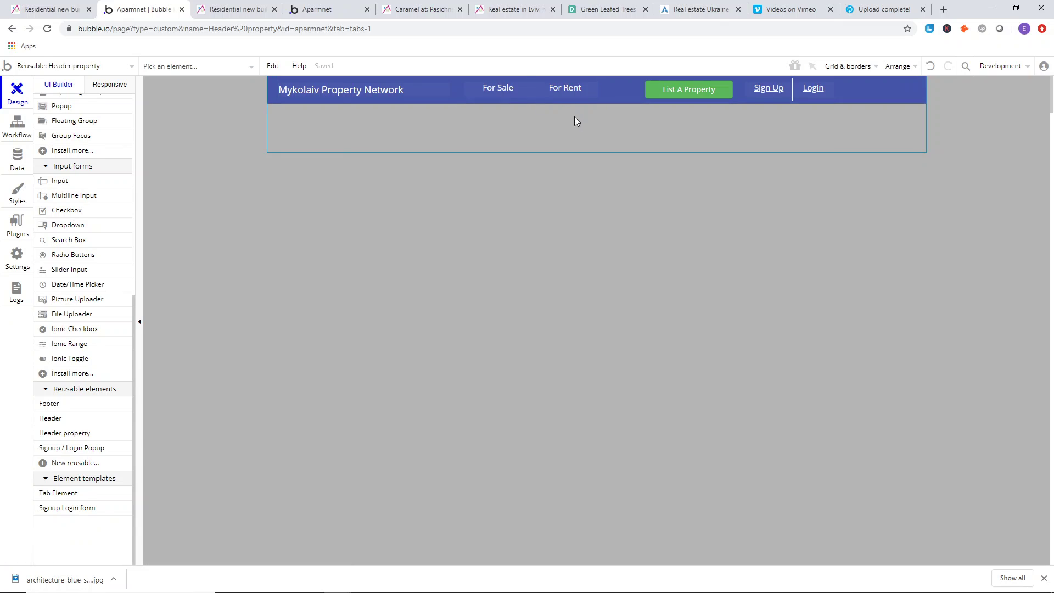
scroll(82, 165, up, 4)
scroll(73, 168, up, 3)
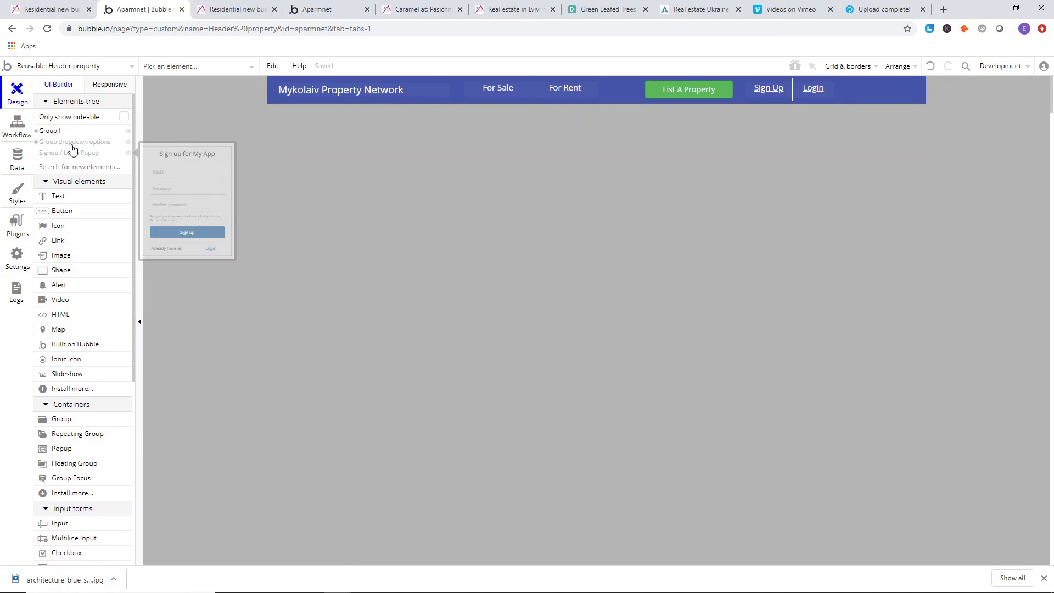
click(63, 142)
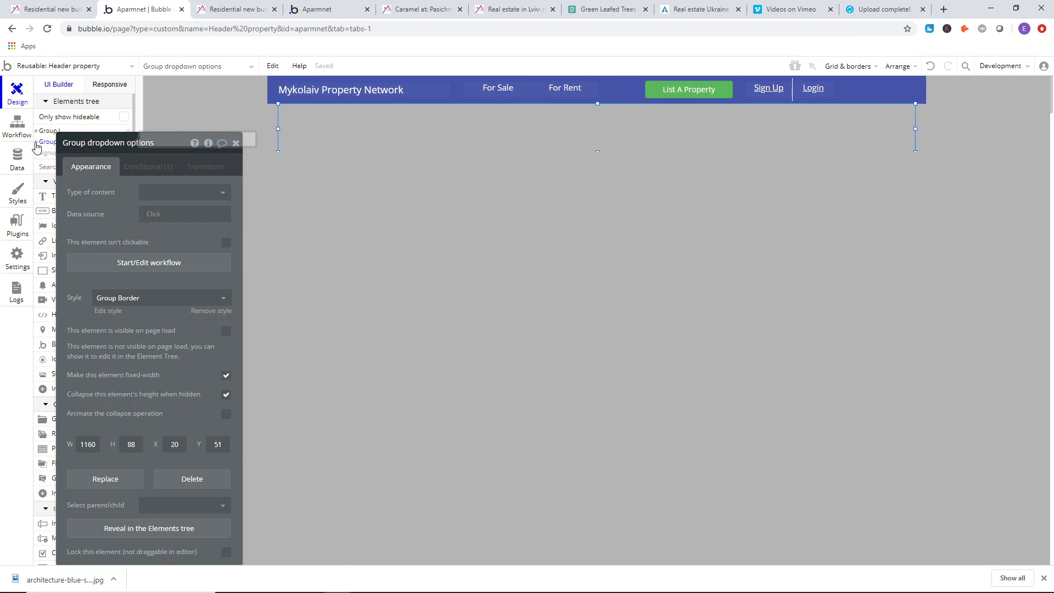
drag(188, 190, 214, 190)
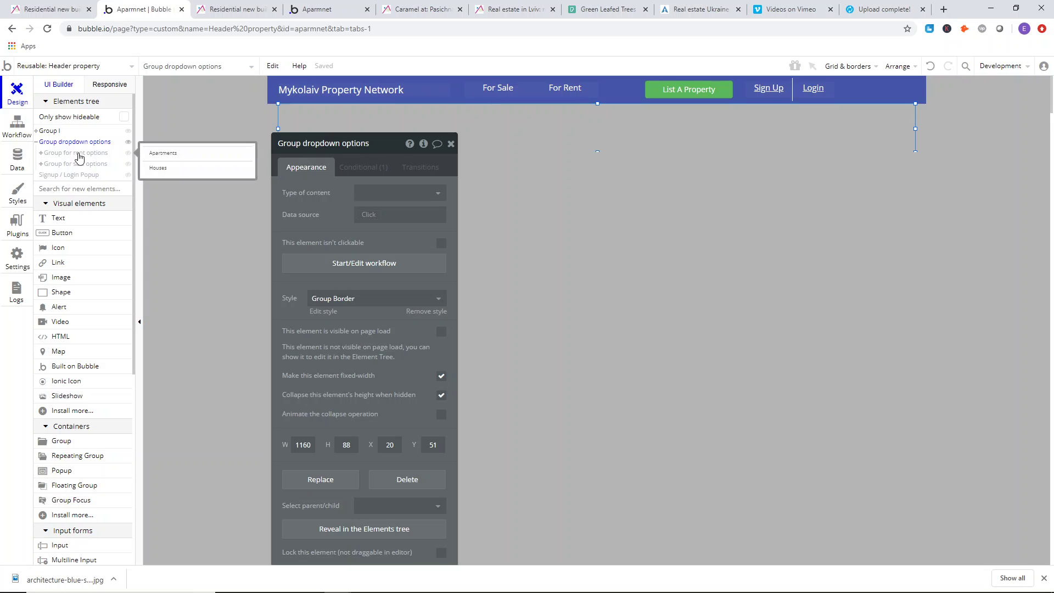
- Show Group for rent options on the canvas and examine its visibility condition
click(80, 156)
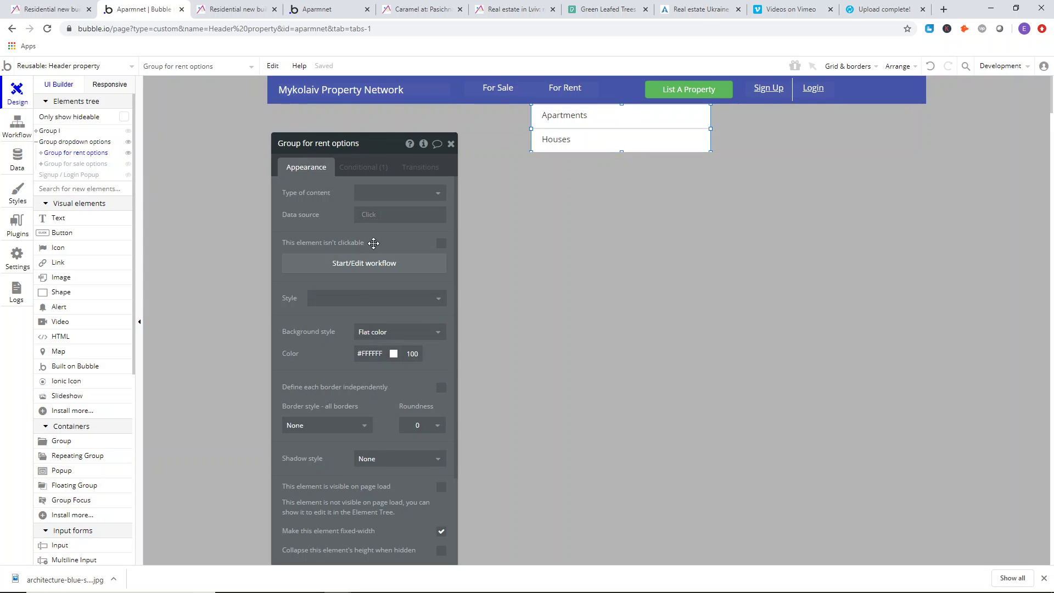
click(366, 167)
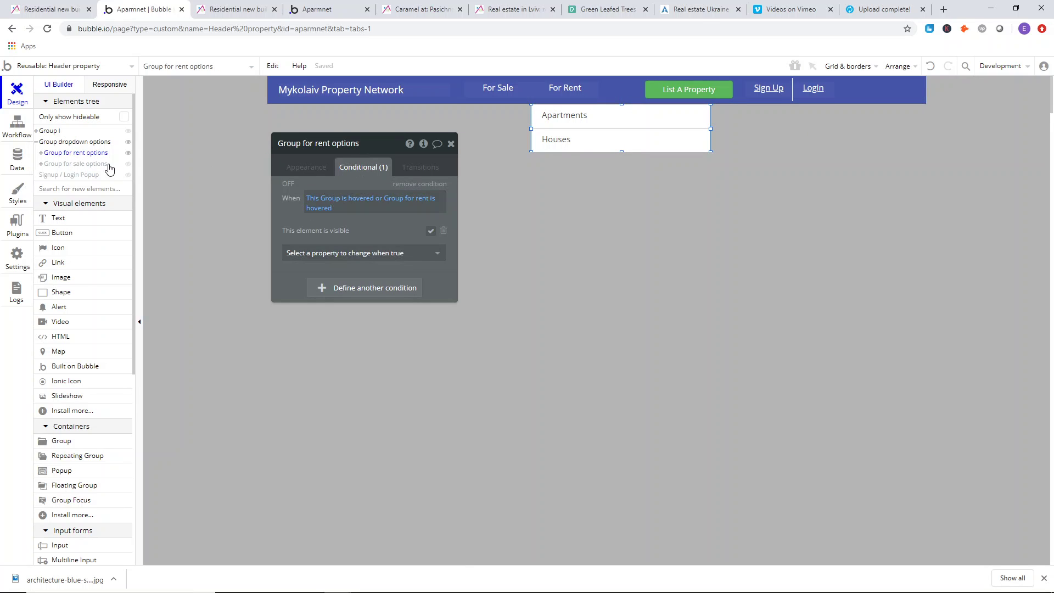
right_click(84, 158)
click(226, 141)
- Reload the property page preview and test the header's For Sale and For Rent dropdowns
click(324, 10)
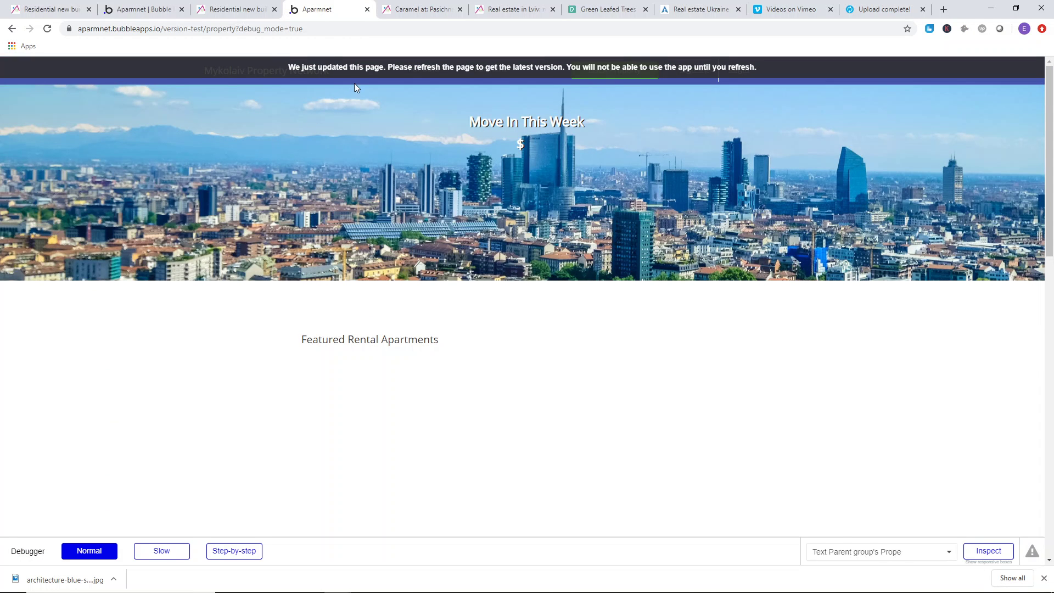
key(F5)
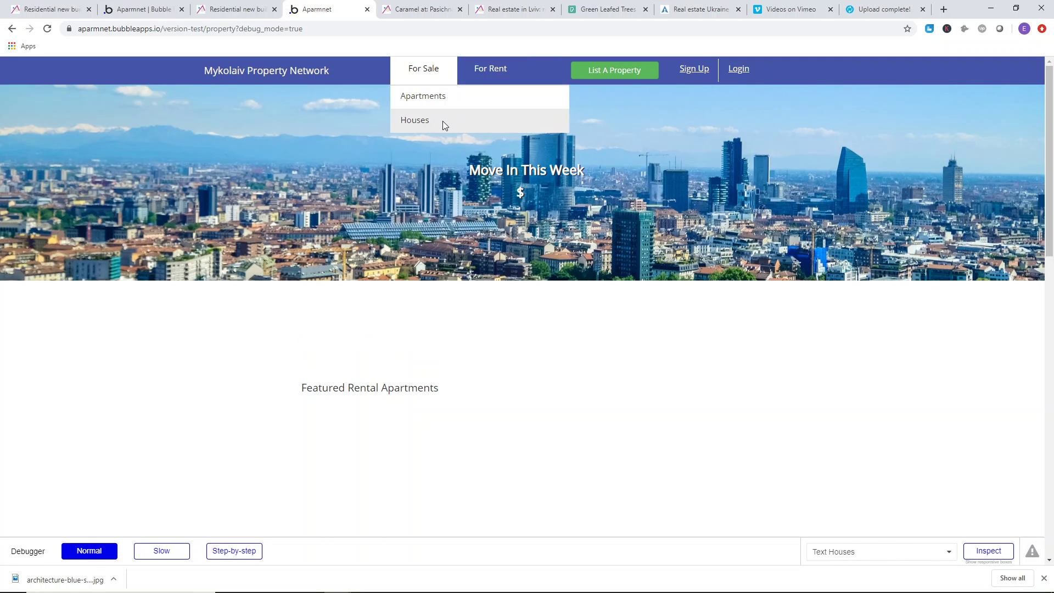
click(236, 9)
- Return to the Bubble editor and compare the hover conditions of Group for rent, Group dropdown options and Group for sale
click(159, 12)
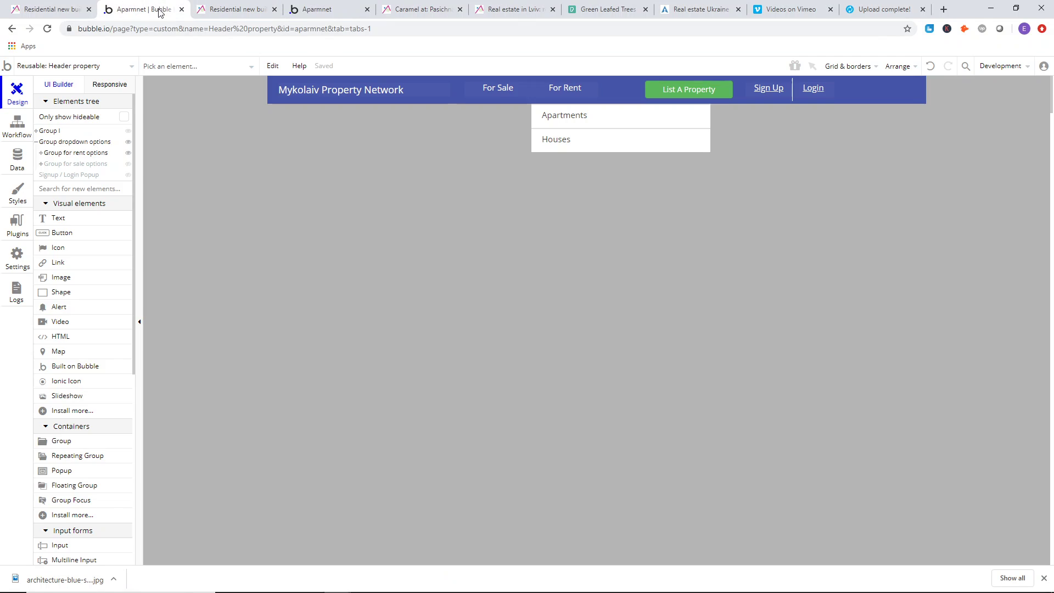
double_click(559, 97)
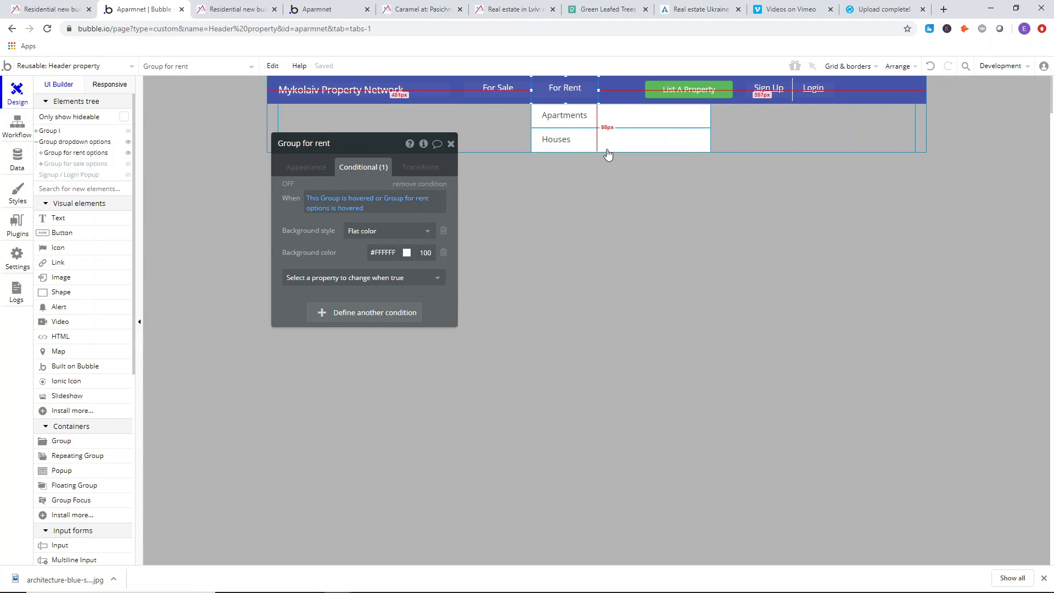
click(521, 121)
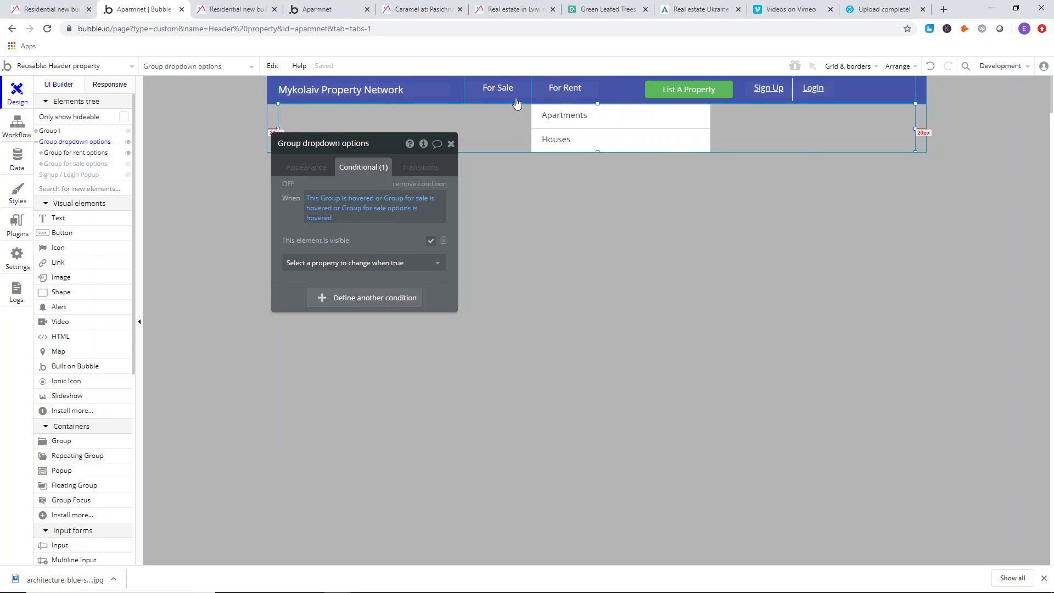
click(516, 98)
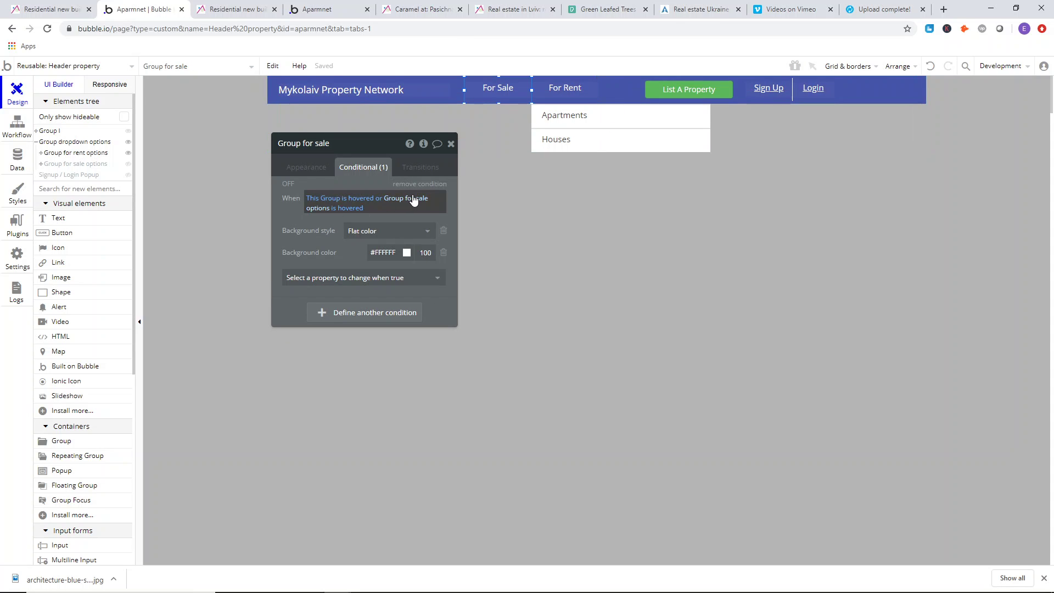
click(545, 102)
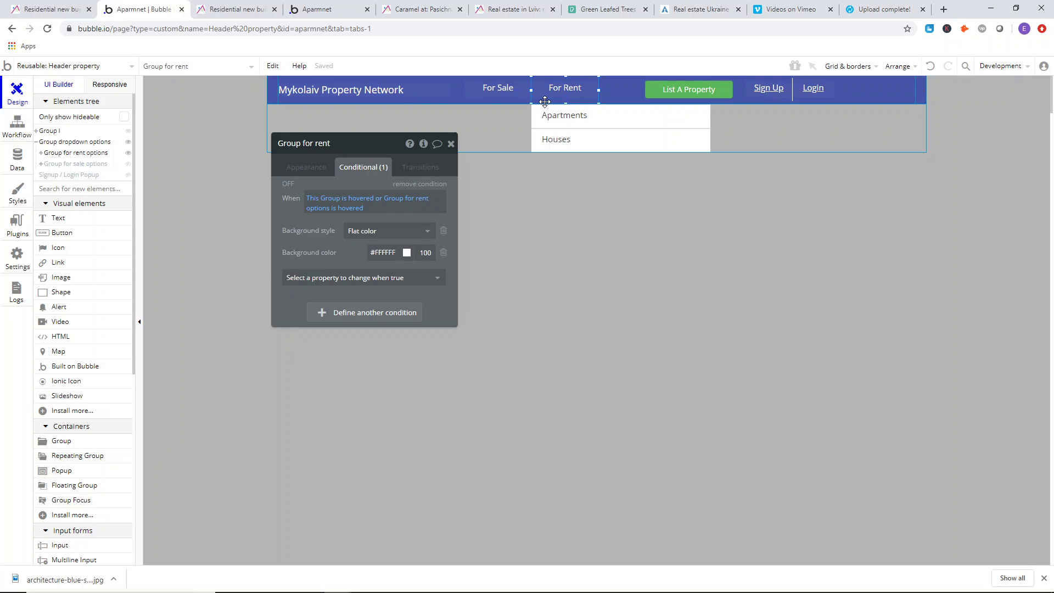
- Extend the visibility condition of Group dropdown options with "or Group for rent is hovered"
click(499, 127)
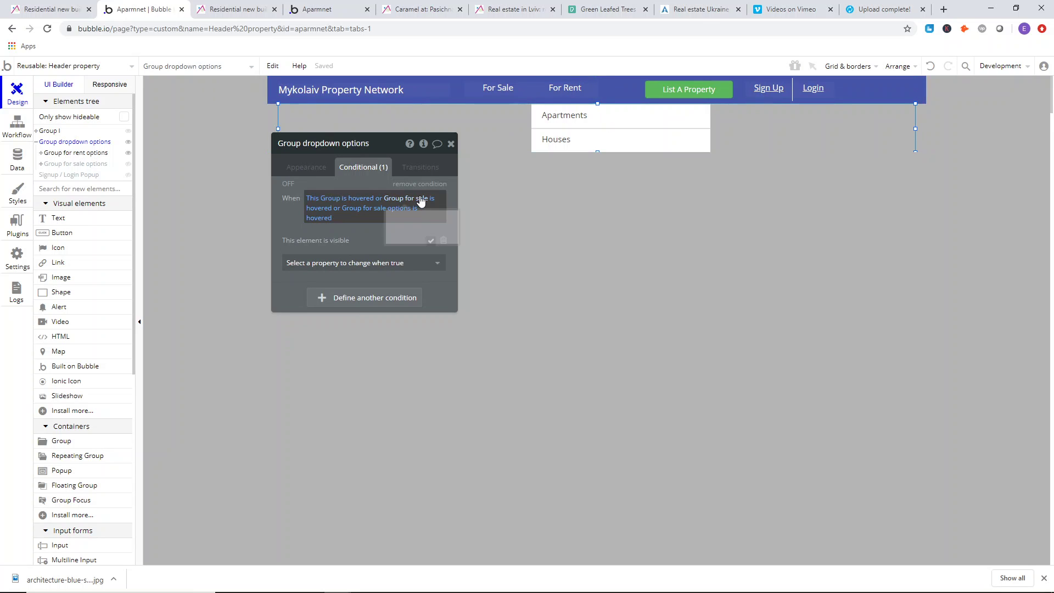
click(324, 219)
click(345, 218)
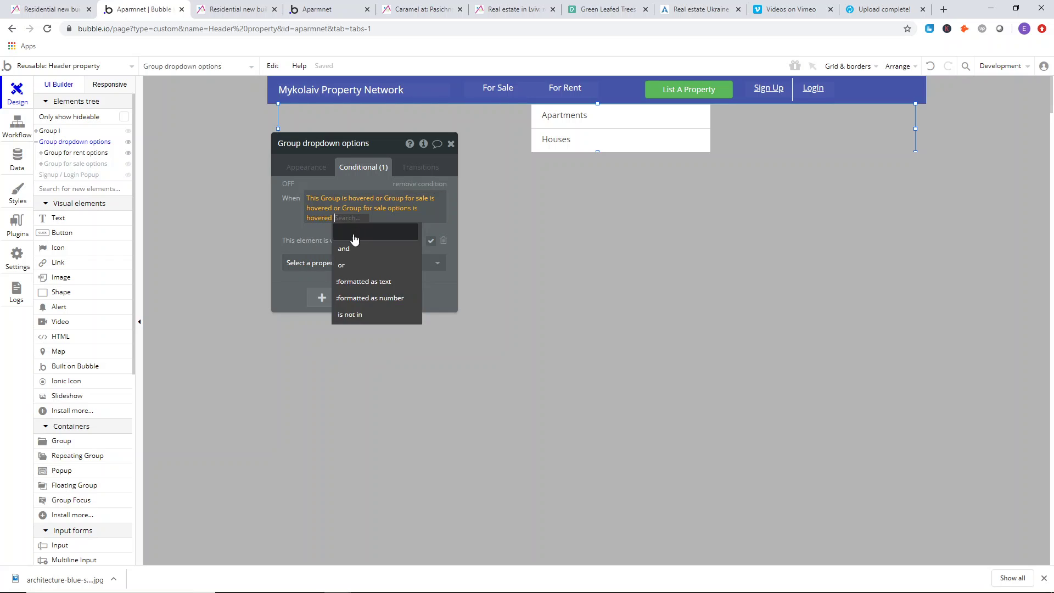
click(360, 264)
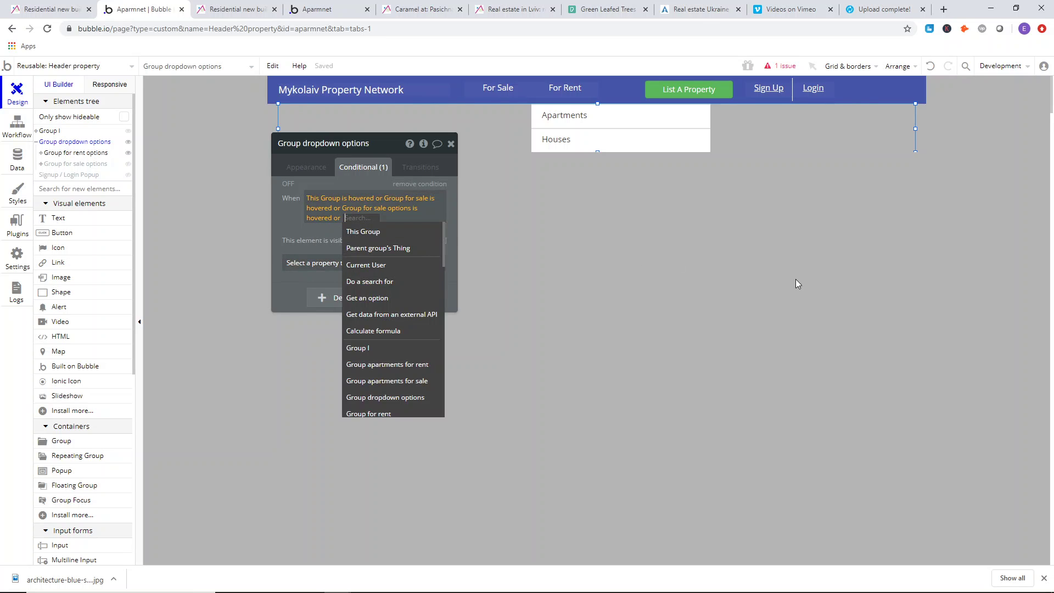
text(gorup)
key(BackSpace)
key(BackSpace)
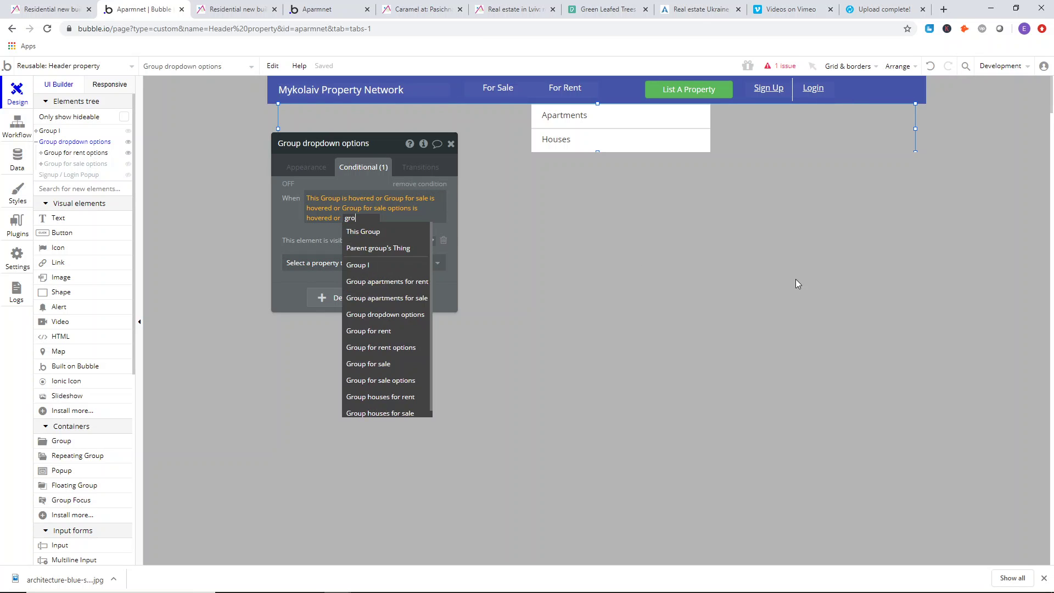
text(roup for)
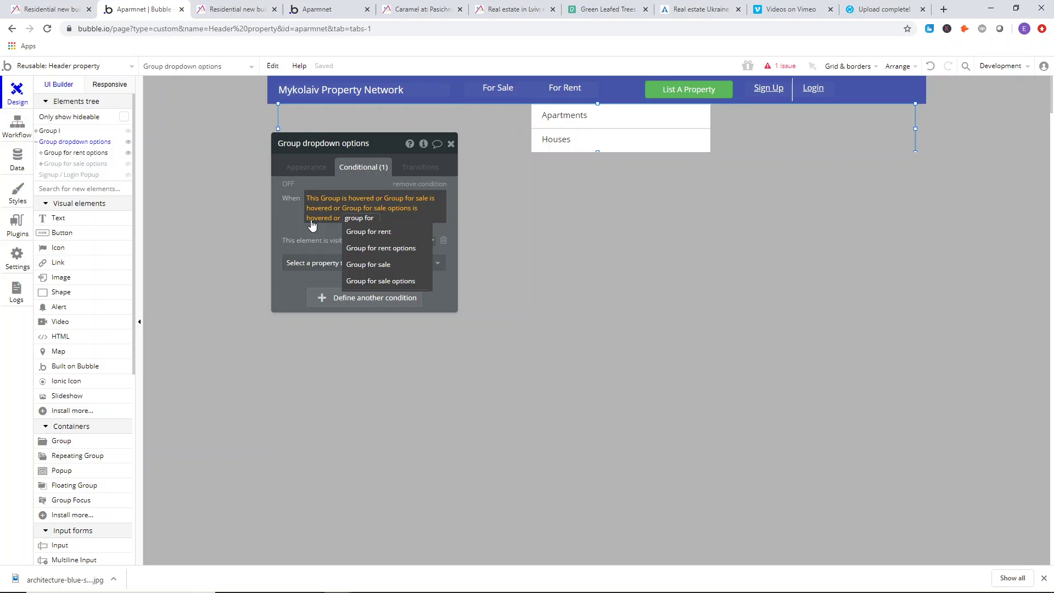
click(384, 233)
click(418, 249)
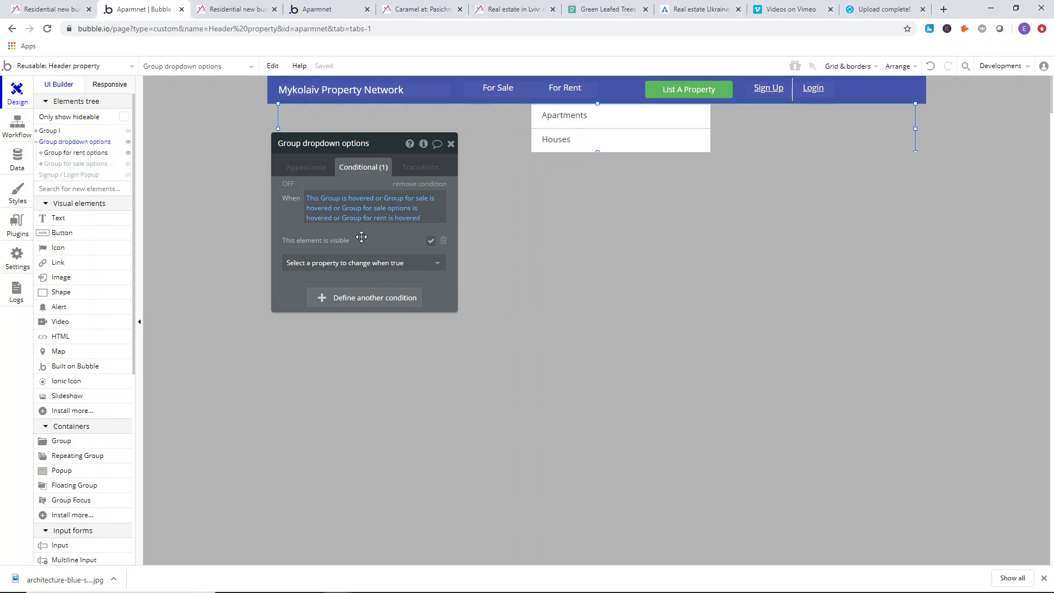
- Add "or Group for rent options is hovered" to the visibility condition of Group dropdown options
click(411, 220)
click(319, 228)
click(316, 274)
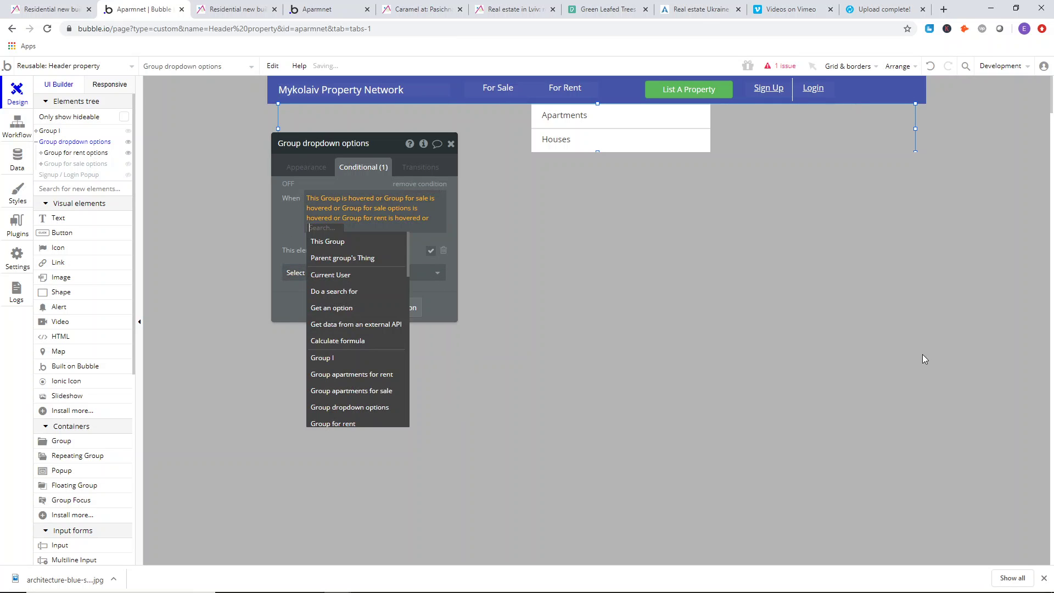
text(group for)
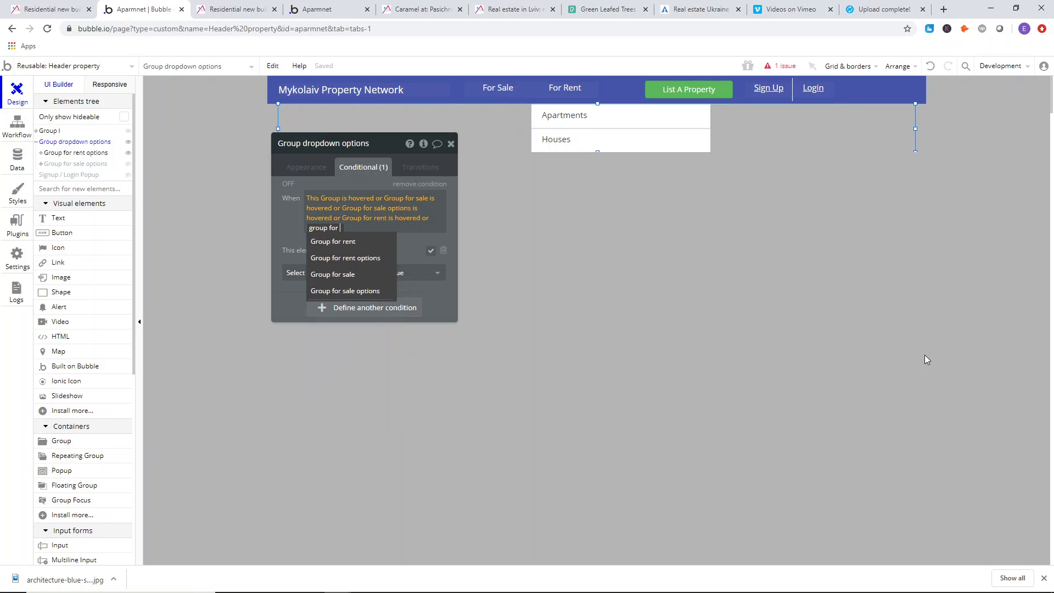
click(331, 258)
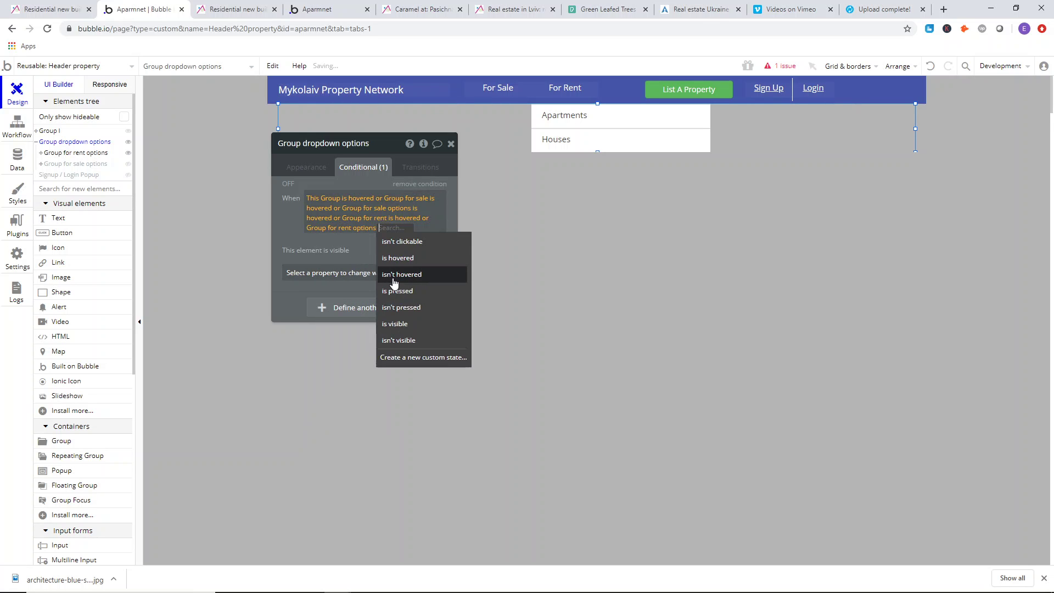
click(393, 273)
click(459, 148)
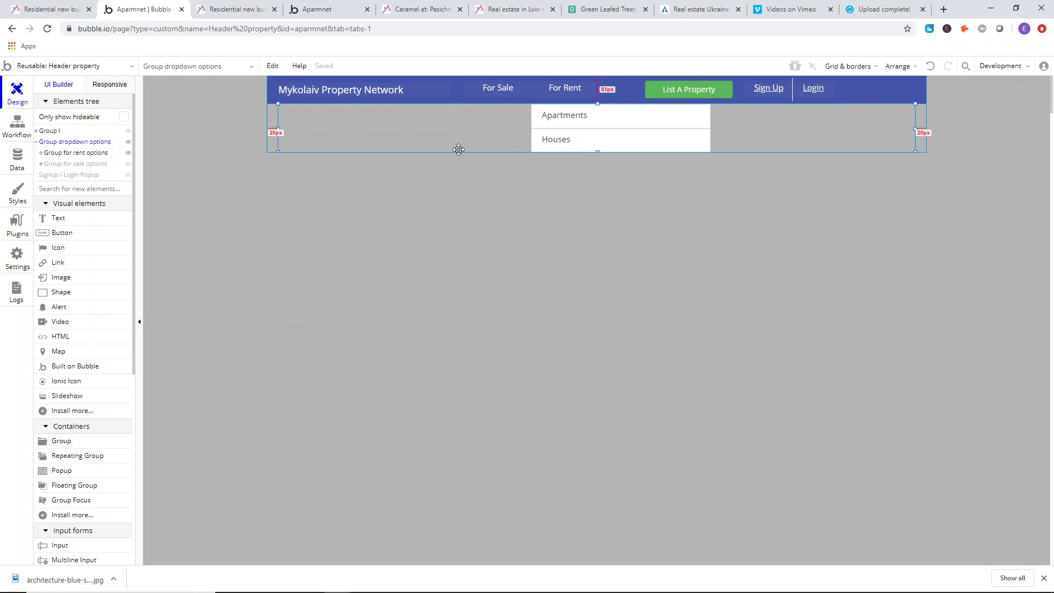
- Test the For Rent dropdown in the property page preview and compare the header with the one on real-estate.lviv.ua
key(ctrl+Tab)
key(ctrl+Tab)
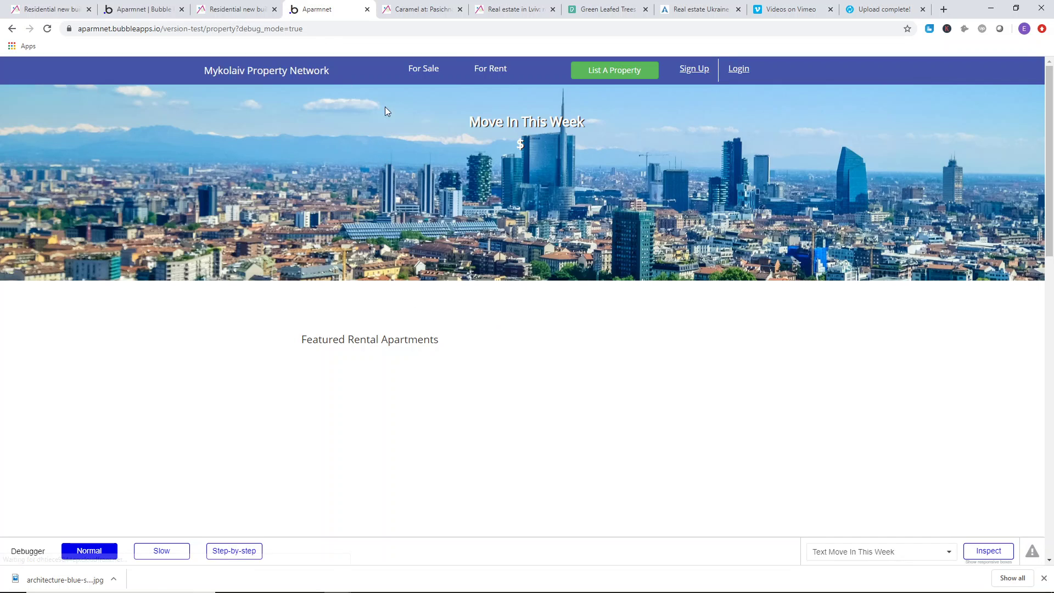
mouse_move(494, 70)
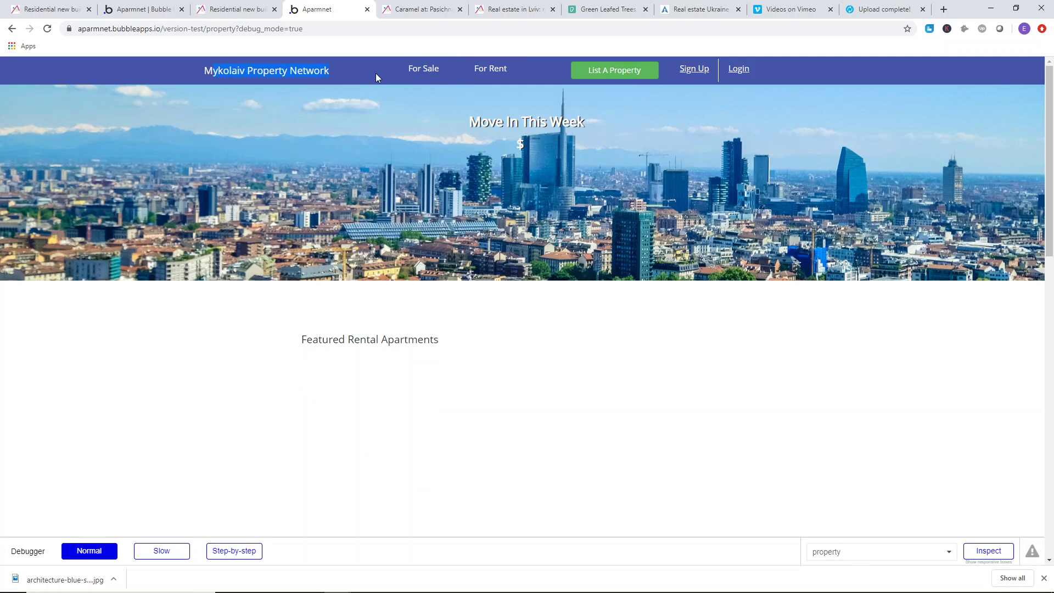
click(255, 6)
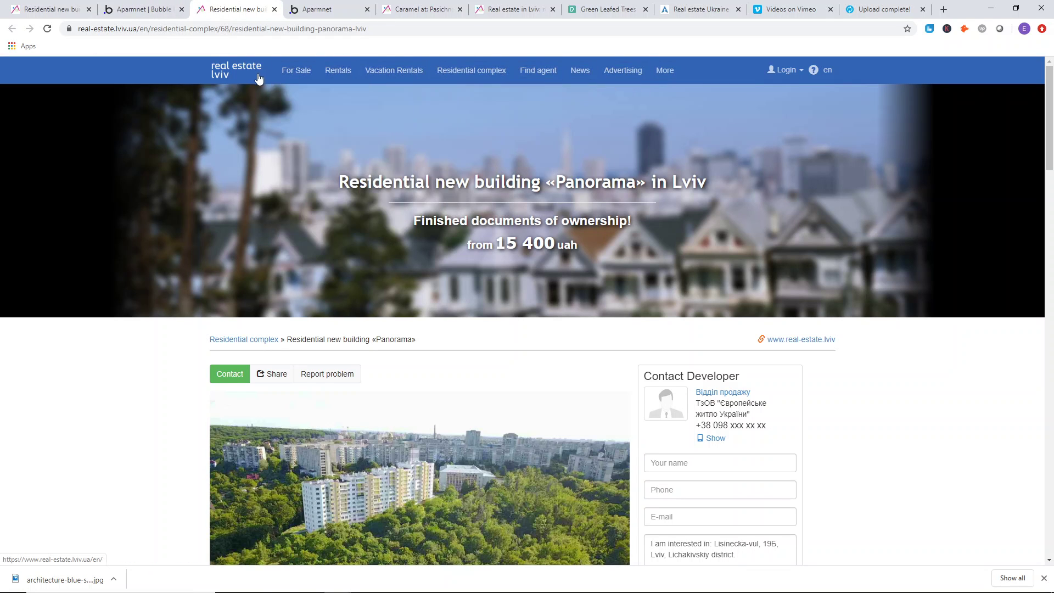
- Back in the Bubble editor, center the For Sale text vertically in the header bar
click(165, 8)
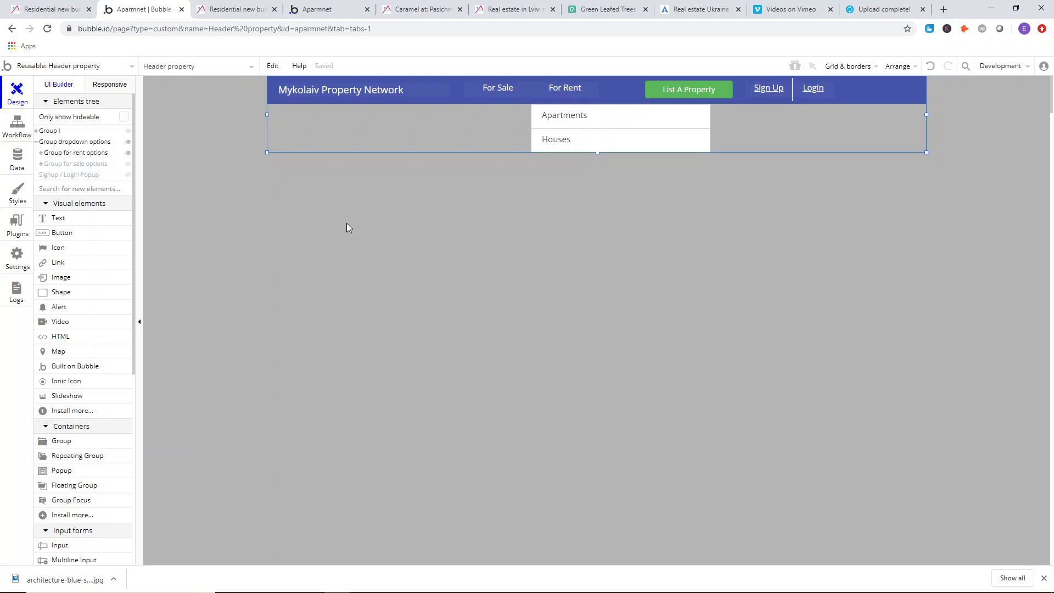
click(498, 93)
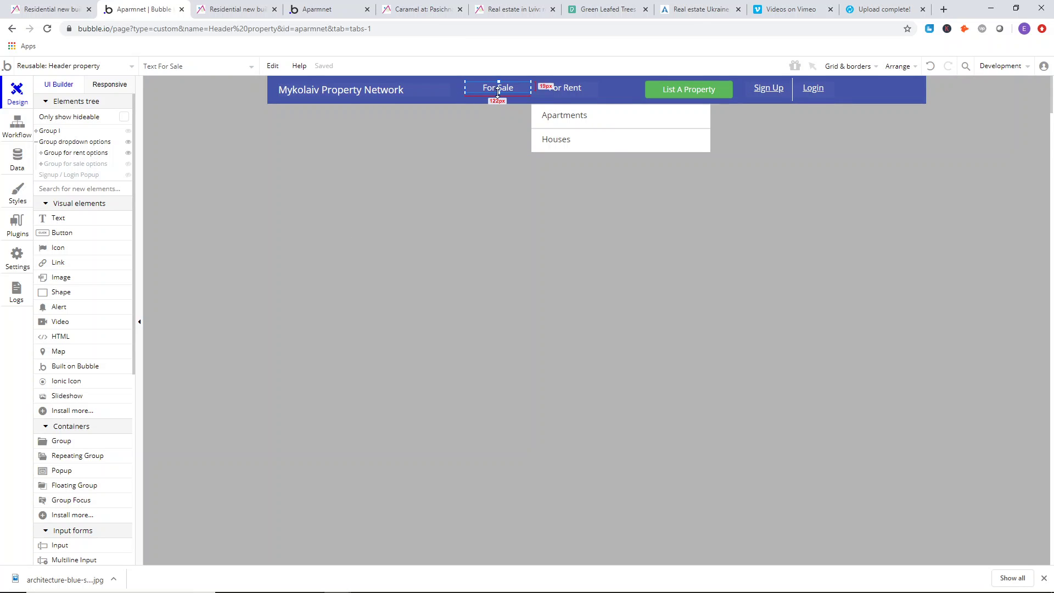
right_click(503, 91)
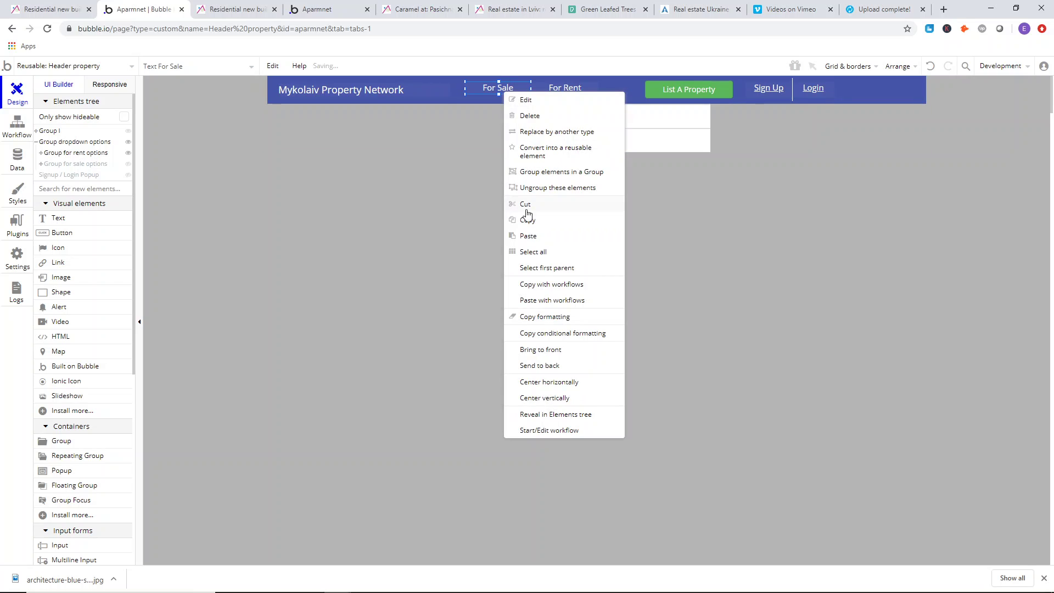
click(555, 396)
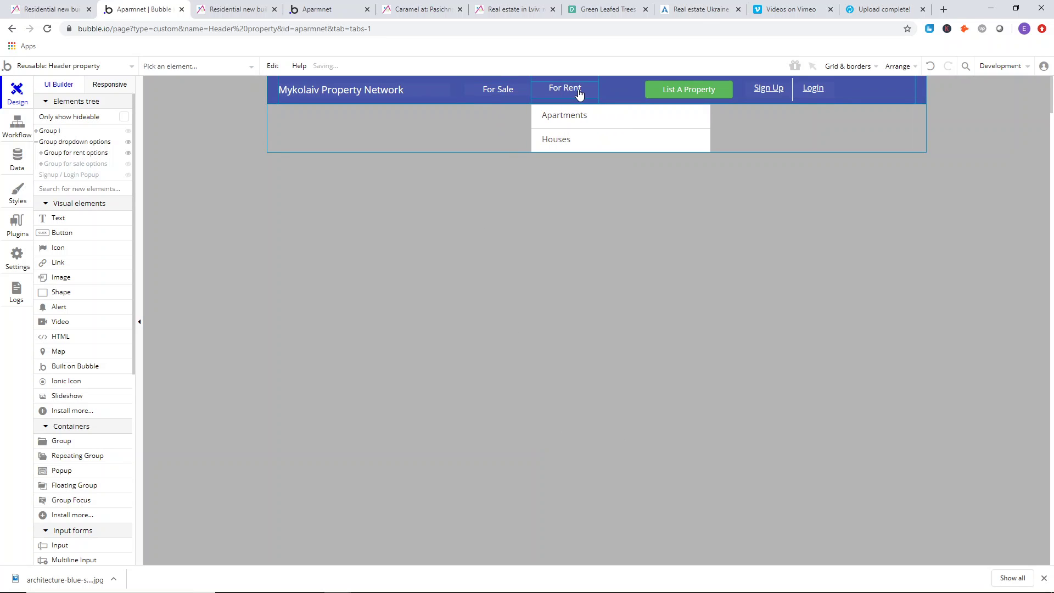
- Center the For Rent text vertically in the header bar and open its settings
drag(566, 97, 564, 92)
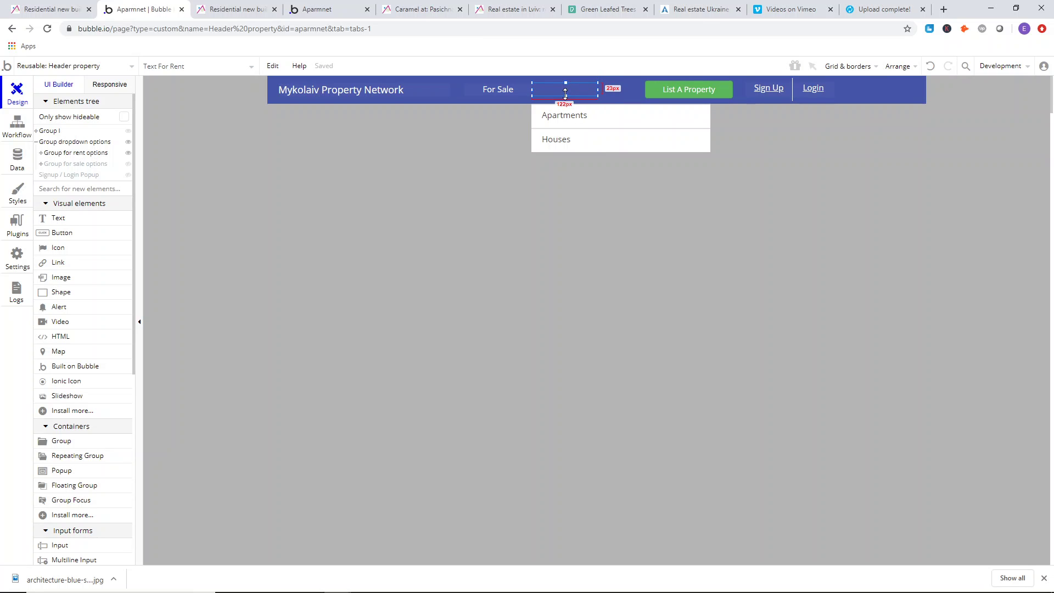
right_click(566, 91)
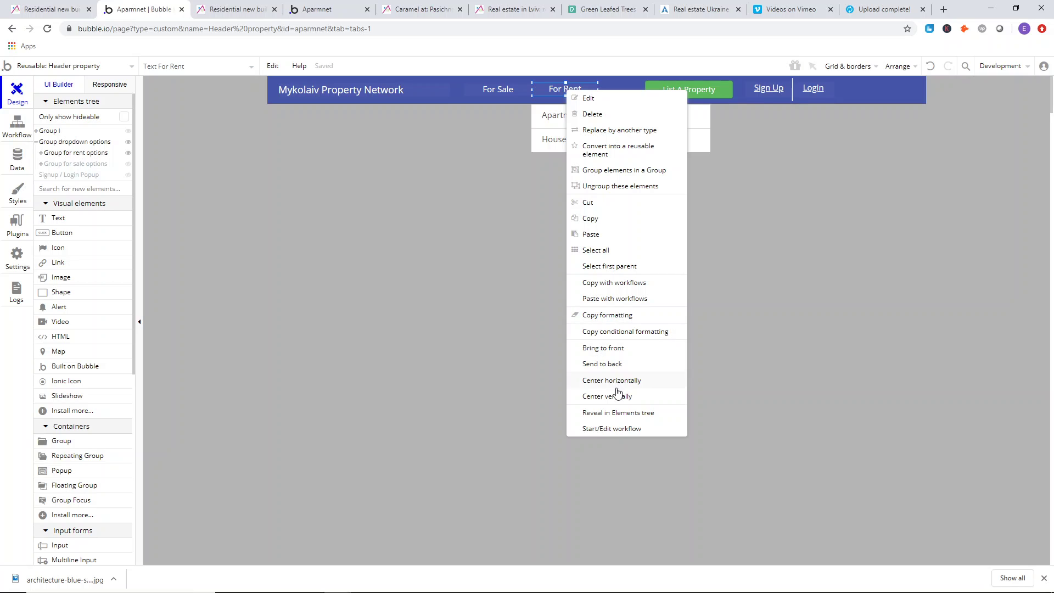
click(616, 387)
click(602, 367)
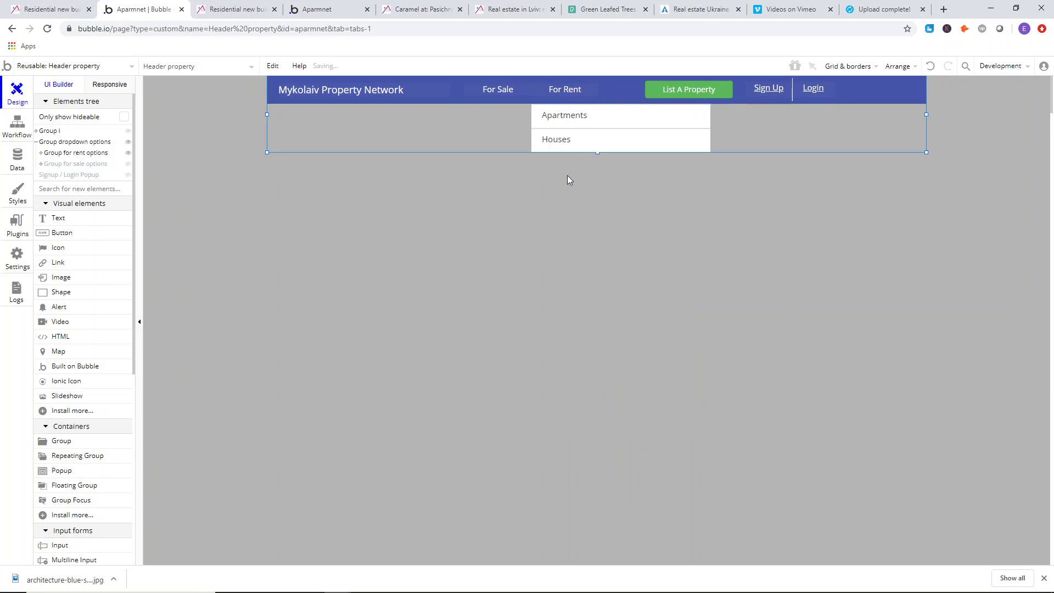
click(550, 95)
double_click(542, 94)
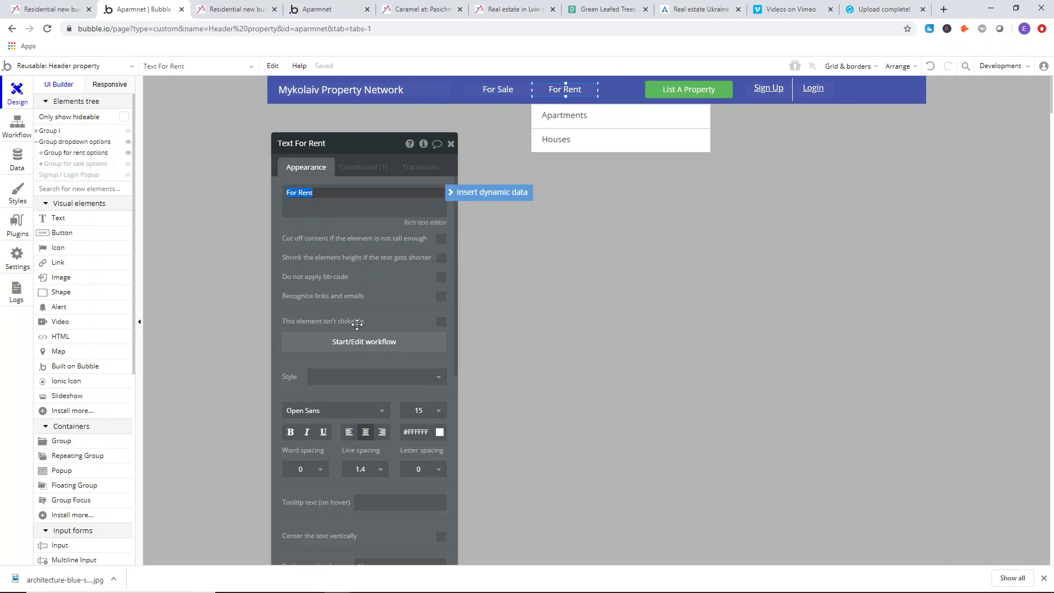
- Open the background color of the List A Property button for editing
click(689, 89)
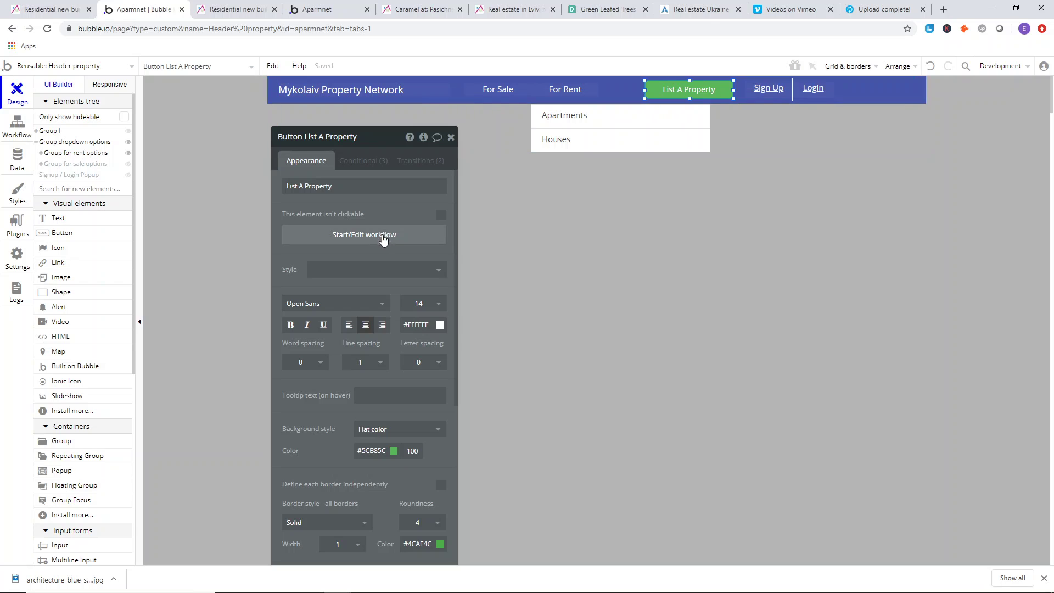
scroll(383, 308, down, 3)
click(383, 286)
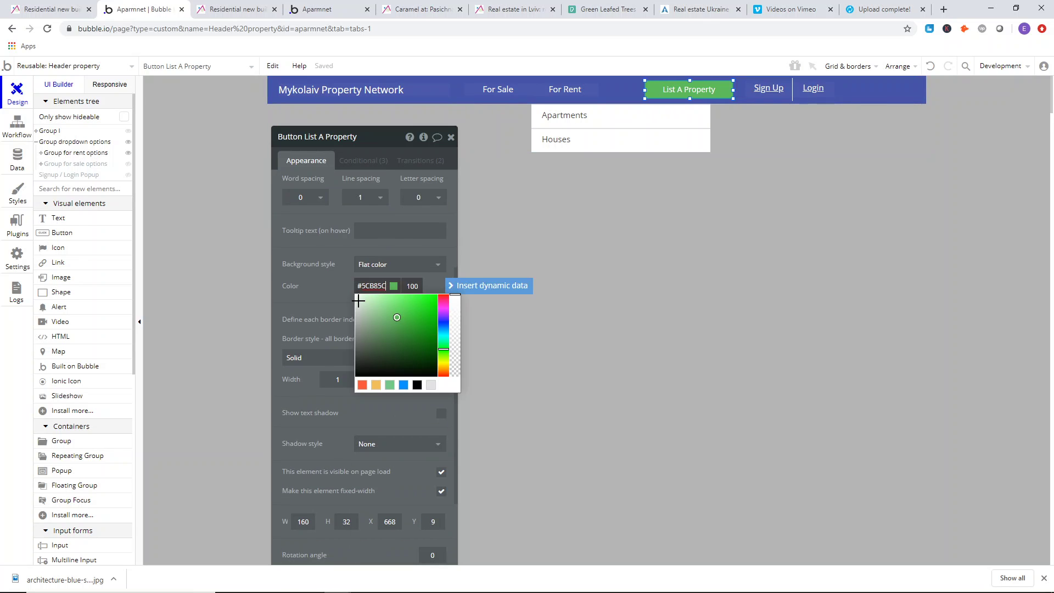
- Set the List A Property button's background color to #A3A3A3 and its border color to #0A0A0A
drag(356, 301, 347, 330)
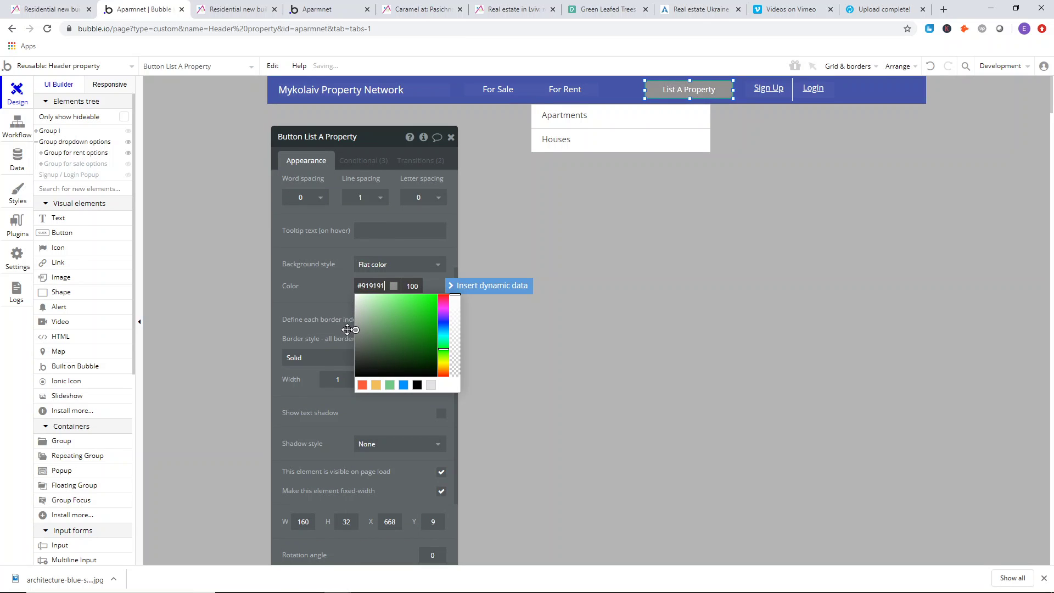
click(354, 307)
scroll(384, 280, down, 2)
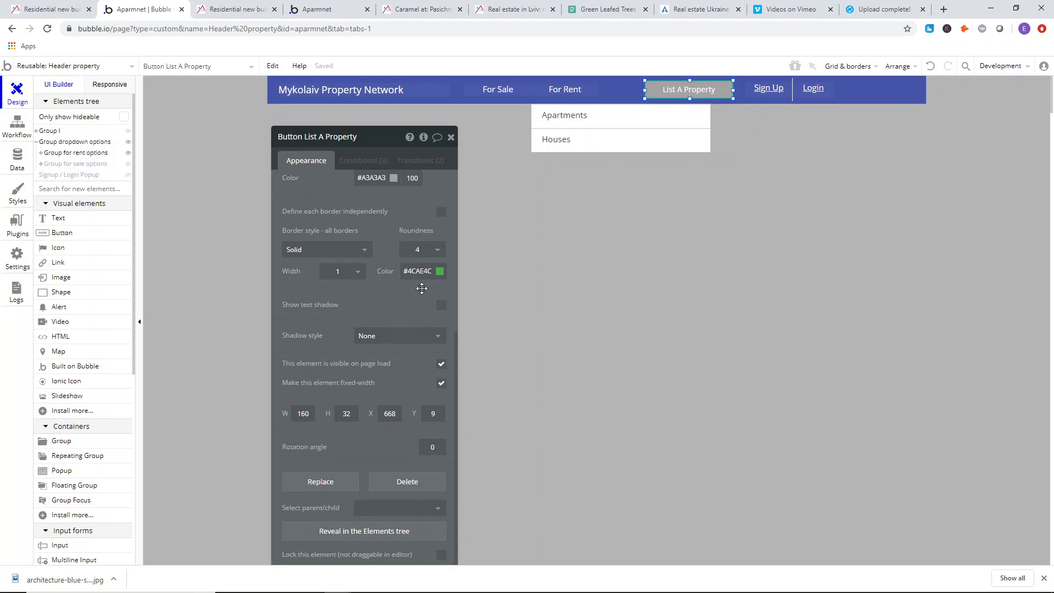
click(420, 271)
drag(404, 315, 397, 358)
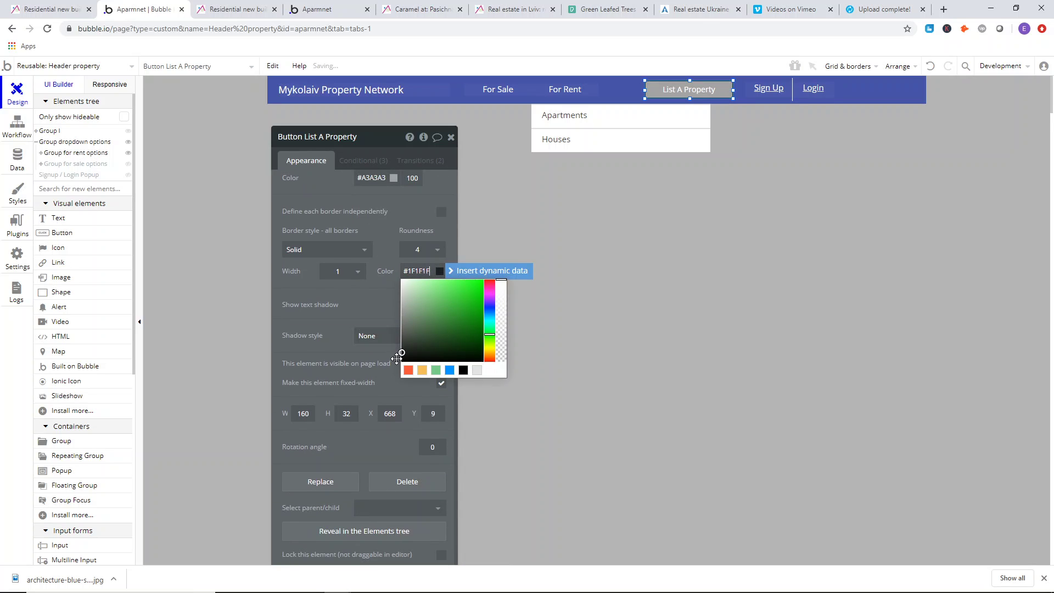
click(686, 233)
- Set the List A Property button's font color to #1A1A1A
click(690, 91)
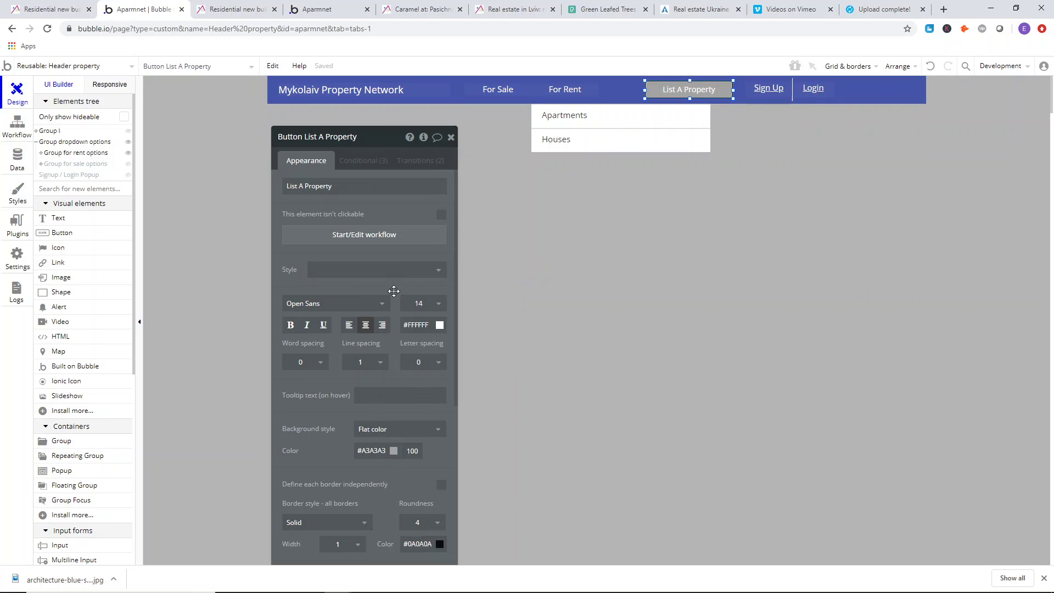
click(418, 324)
click(408, 352)
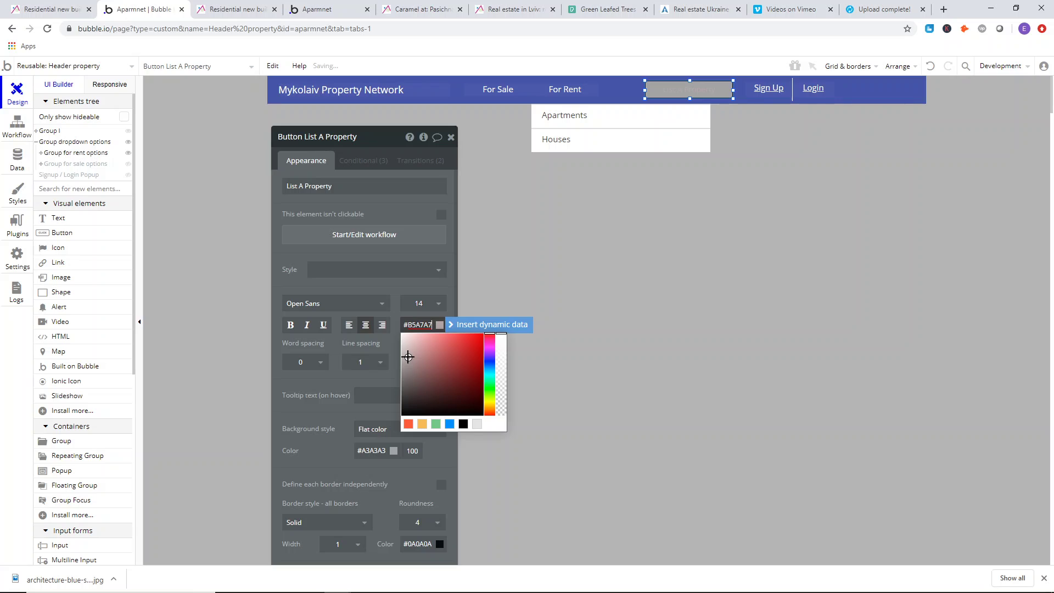
drag(407, 357, 400, 413)
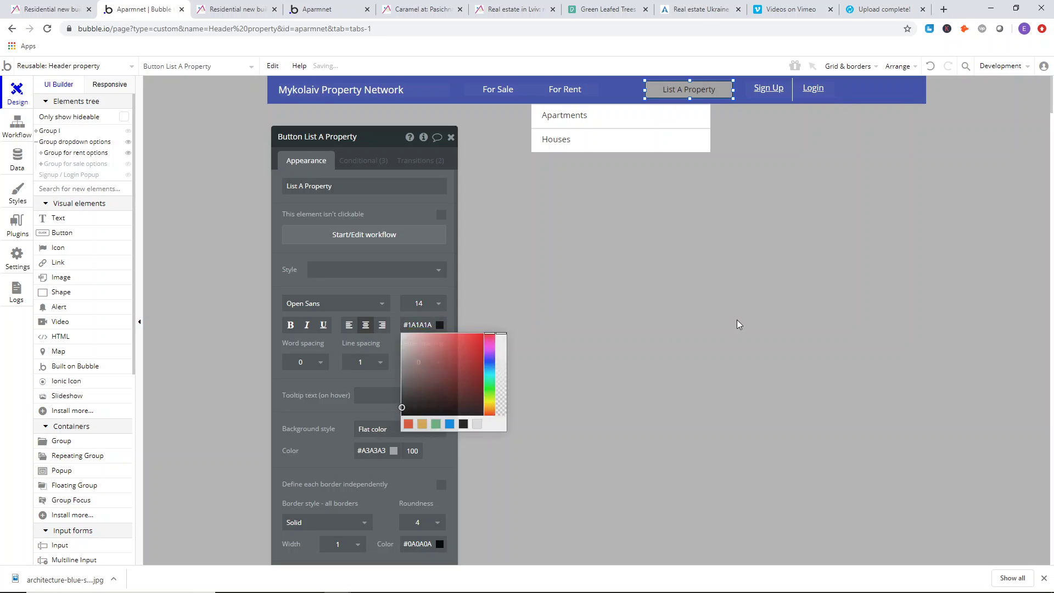
click(736, 319)
click(695, 95)
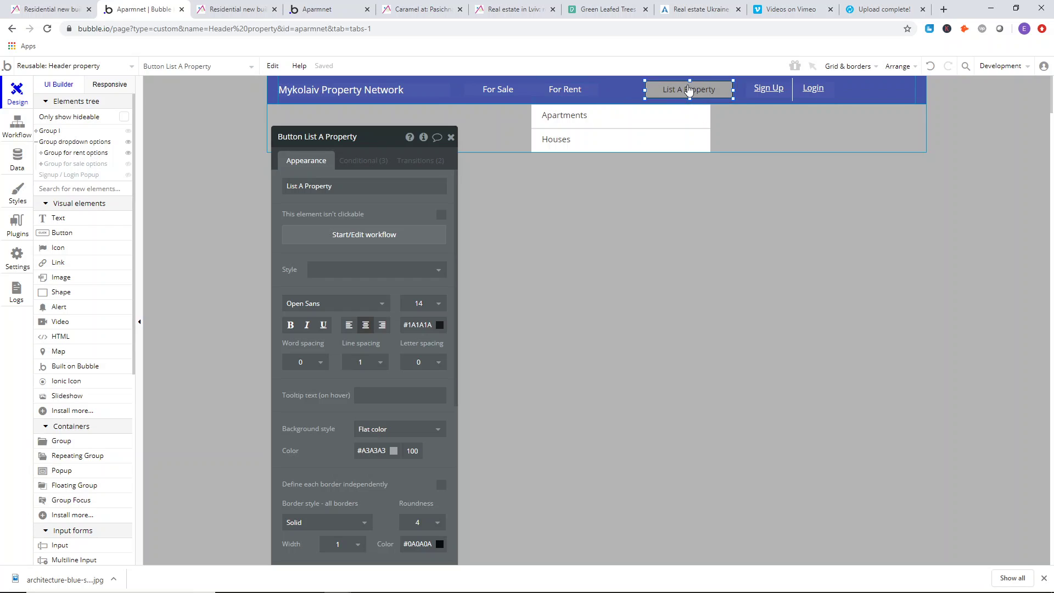
- Duplicate the header's Sign Up text and position the copy in place of the List A Property button
right_click(769, 89)
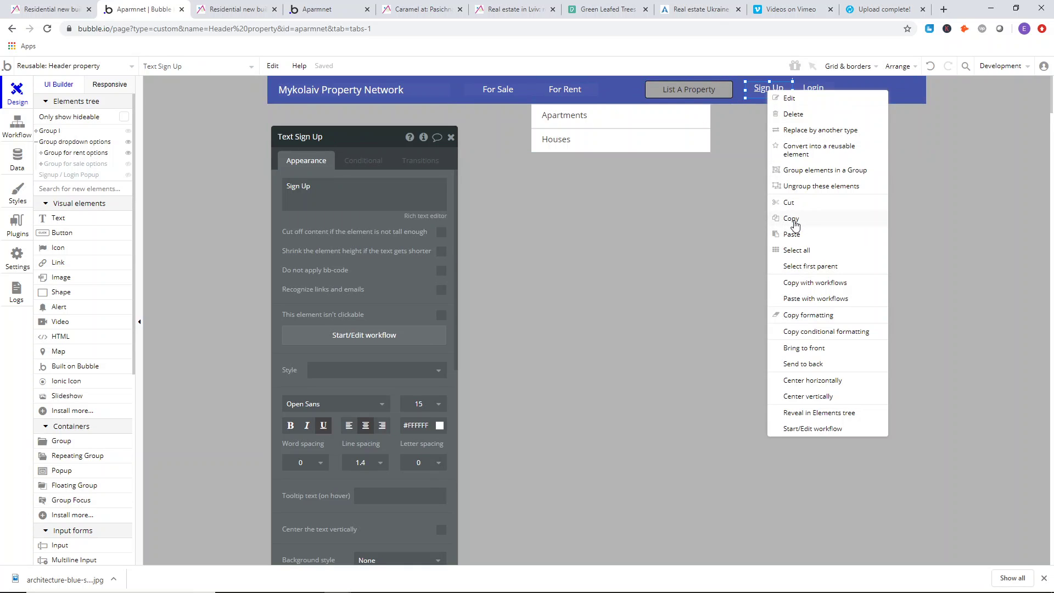
click(791, 218)
click(689, 89)
right_click(622, 94)
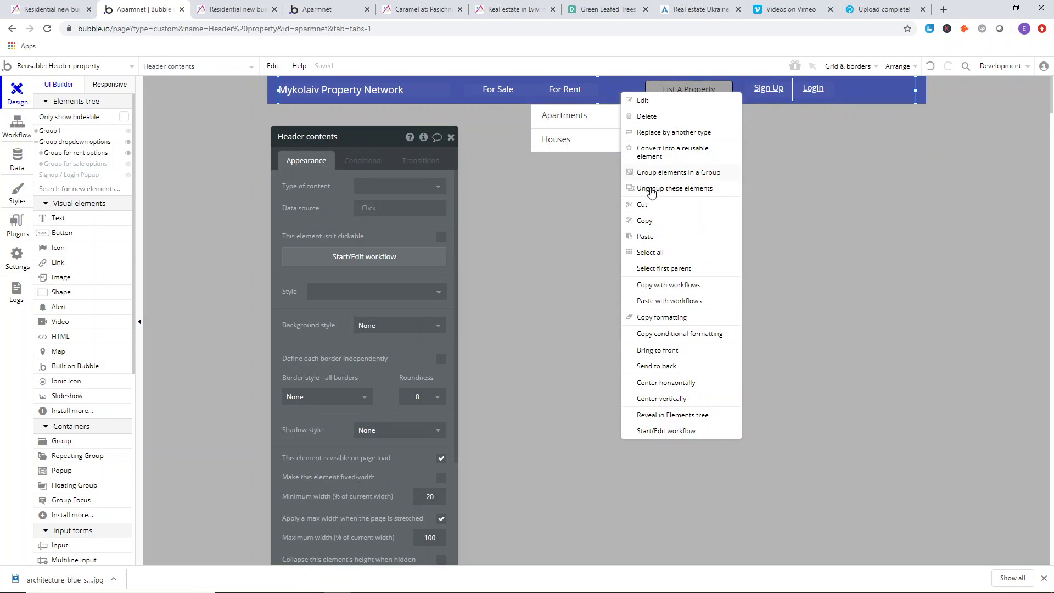
click(643, 235)
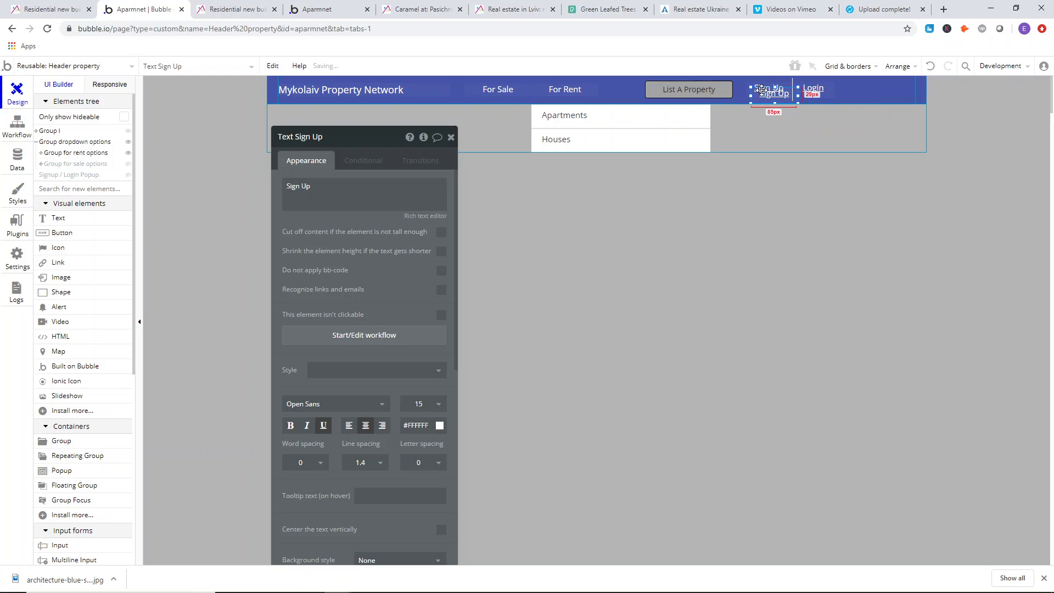
drag(760, 89, 677, 92)
- Widen the copied Sign Up text element and change its text to "List A Property"
double_click(626, 88)
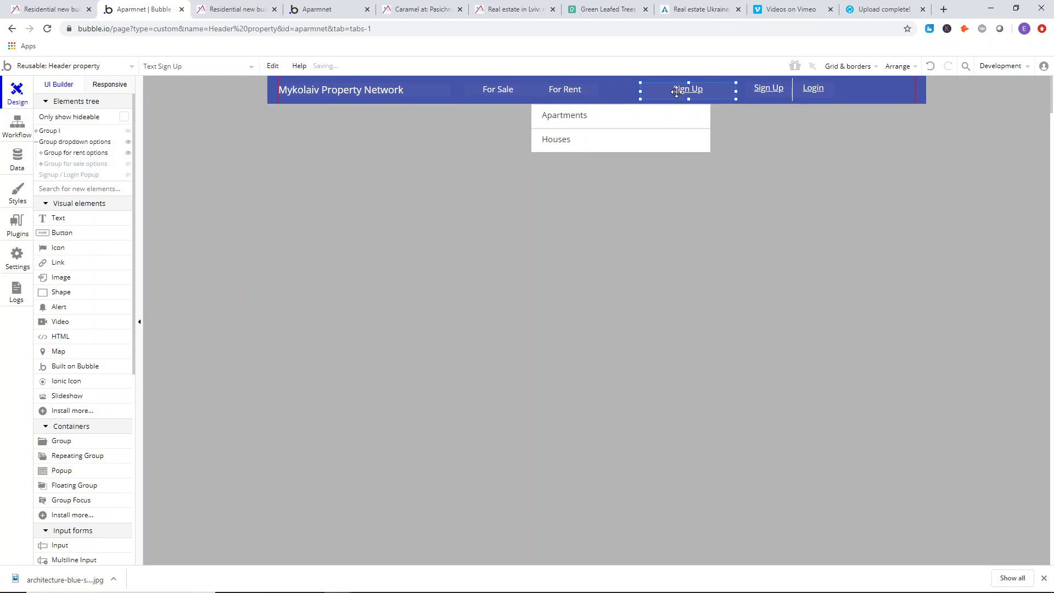
double_click(677, 91)
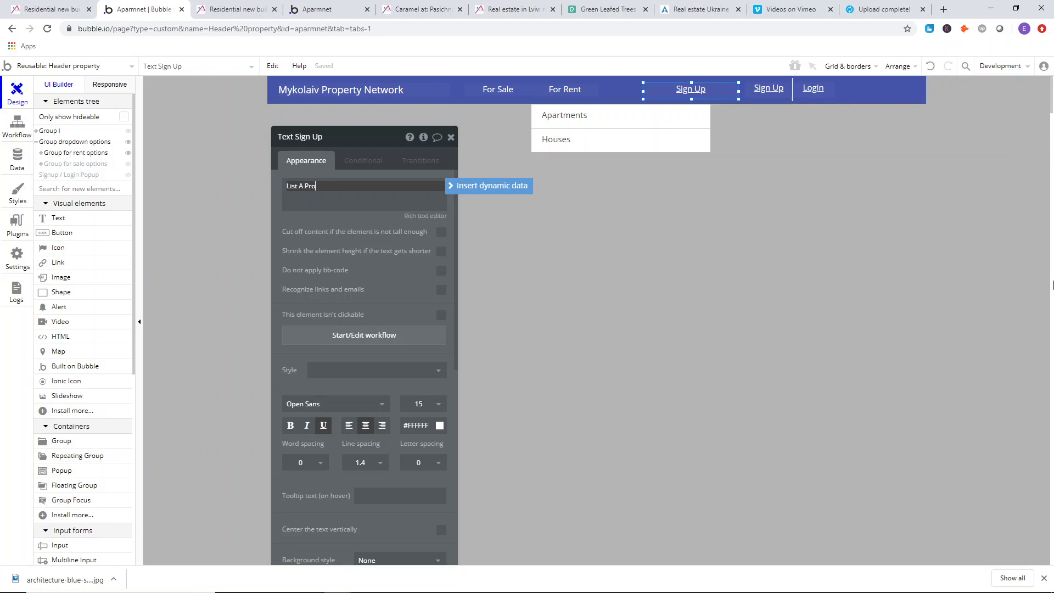
click(703, 90)
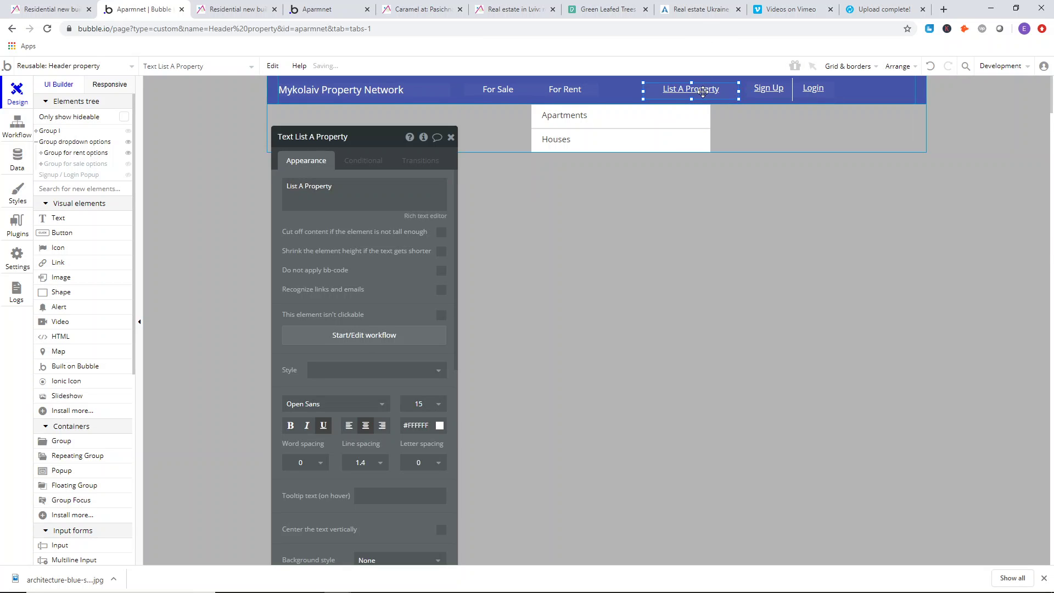
- Set the font color of the List A Property text in the header to #DEDEDE
double_click(703, 91)
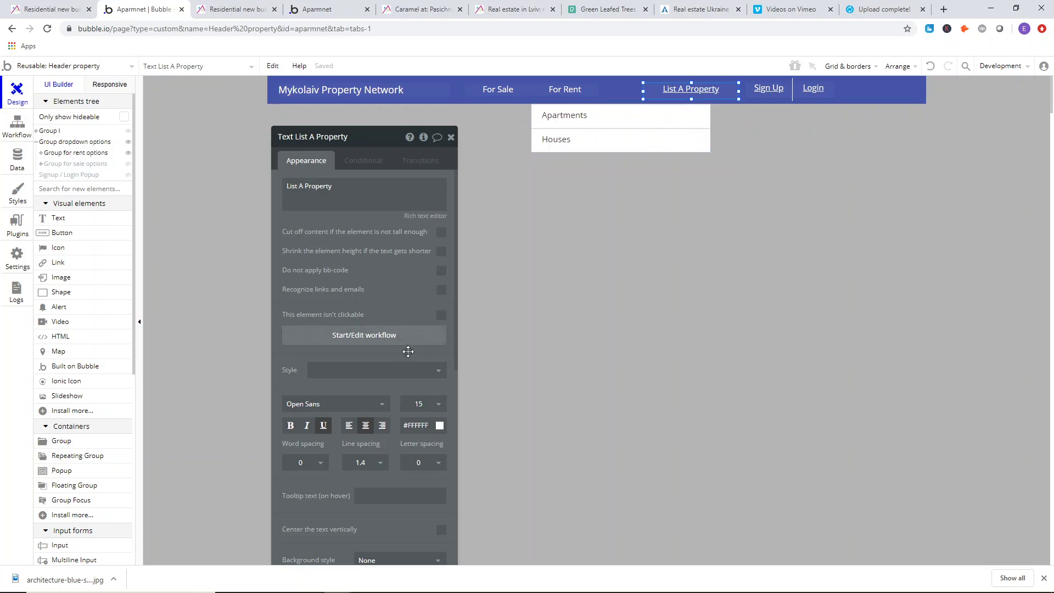
scroll(407, 351, down, 4)
click(415, 208)
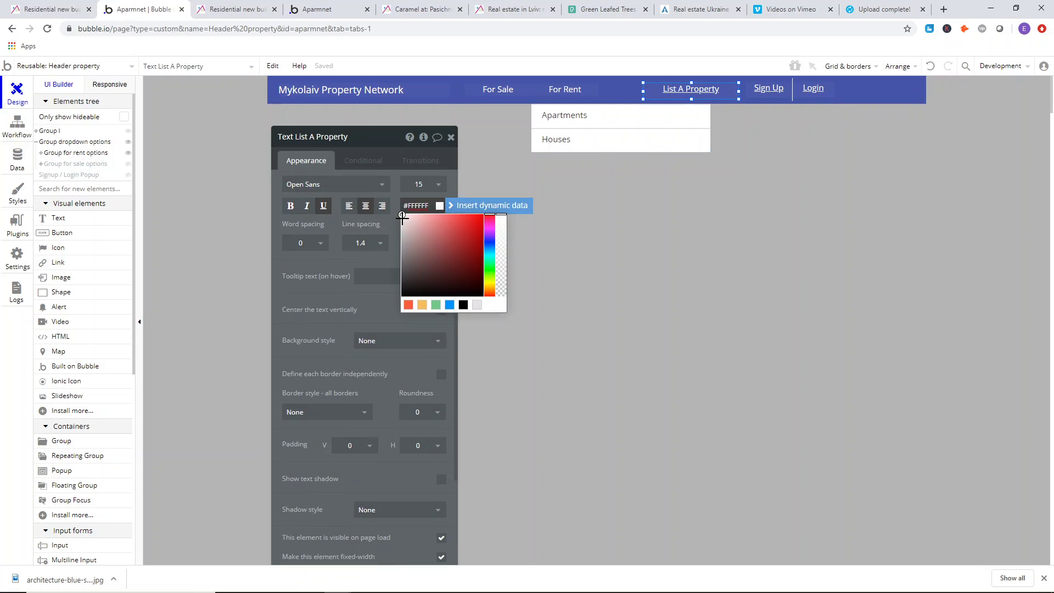
drag(401, 218, 398, 225)
click(657, 229)
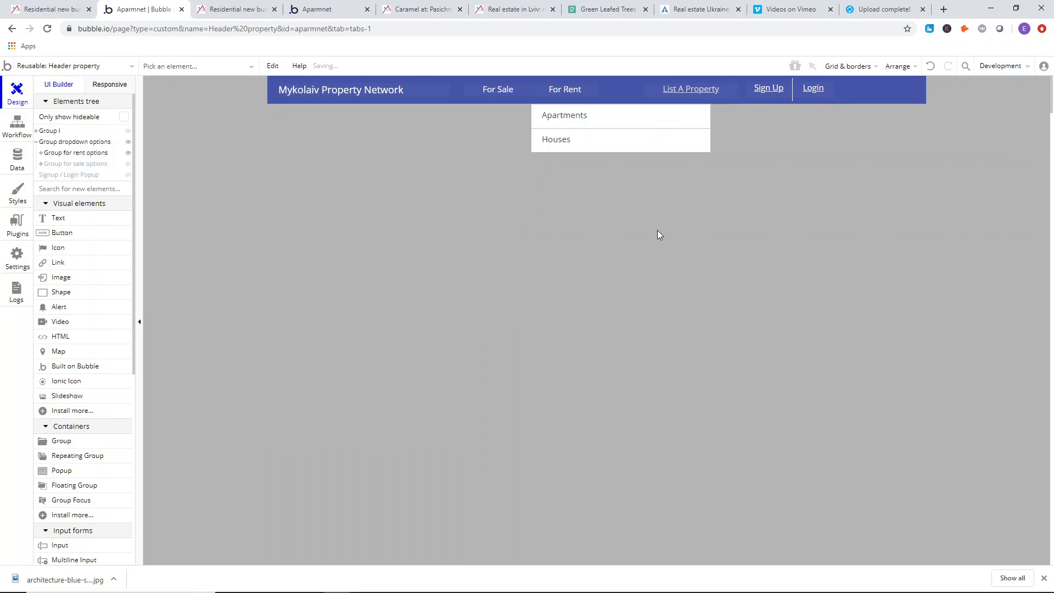
double_click(693, 92)
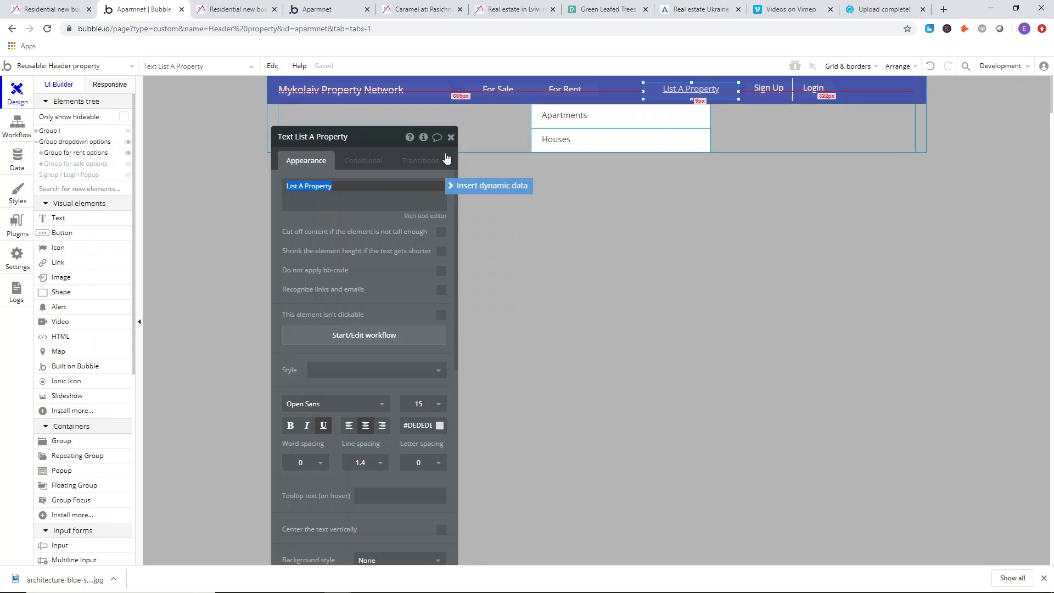
click(362, 160)
click(350, 196)
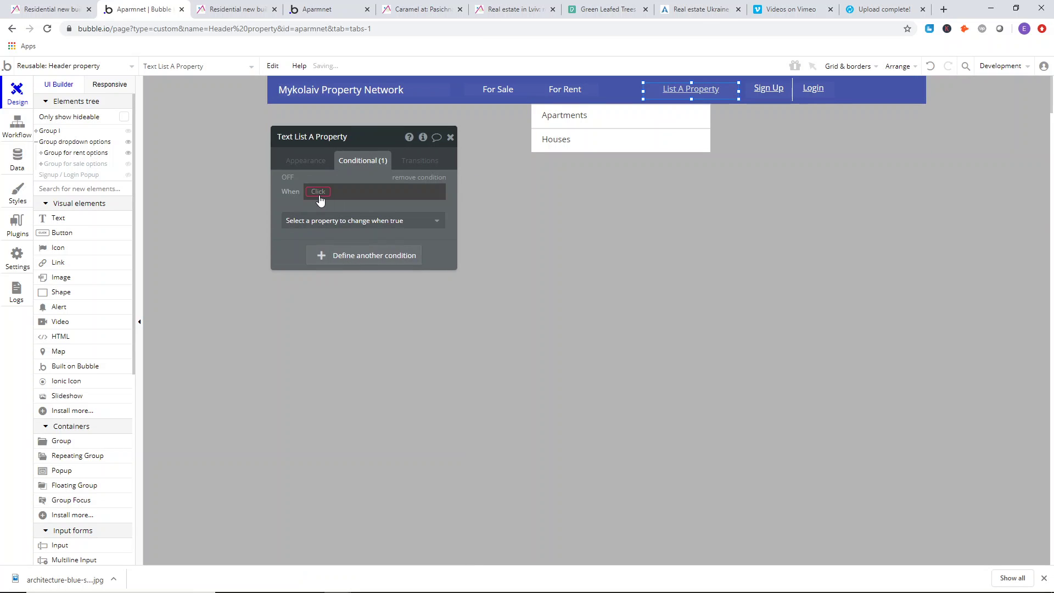
click(319, 193)
click(321, 205)
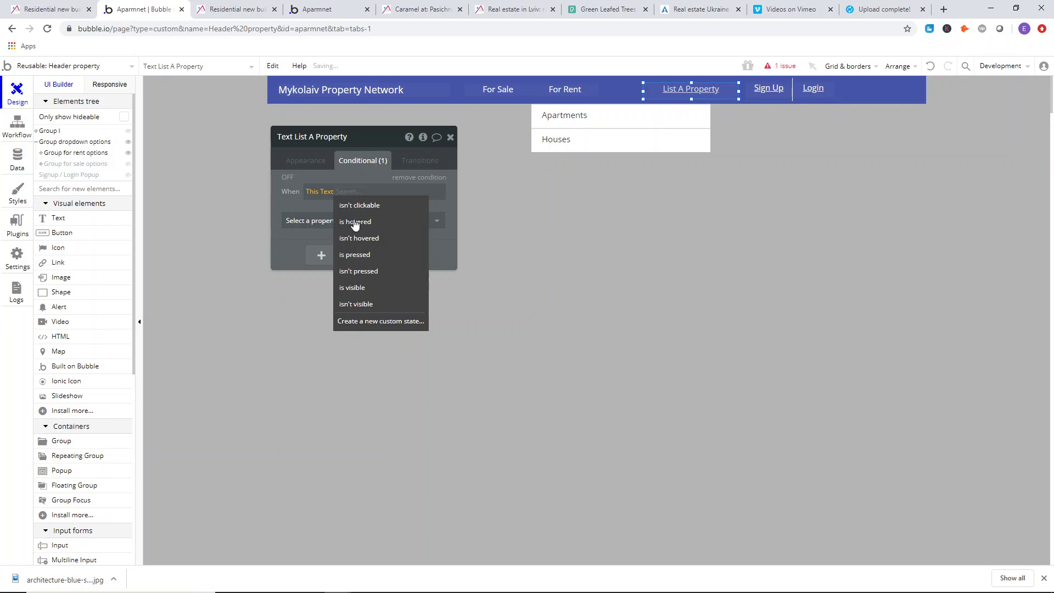
click(352, 222)
click(346, 222)
click(417, 179)
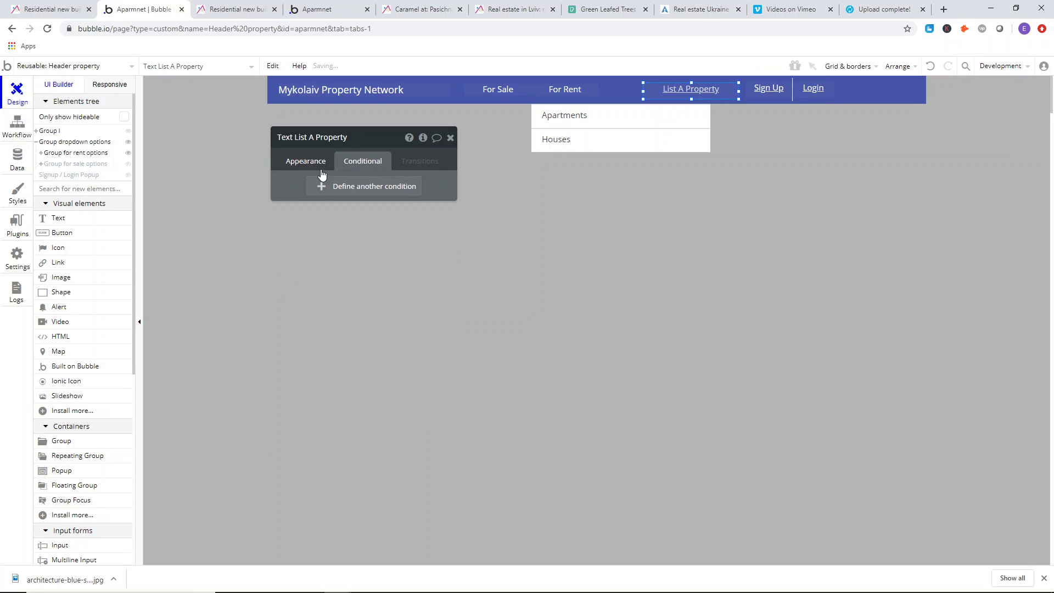
- Set the font color of the header's For Rent text to #DEDEDE, matching the List A Property text
click(692, 94)
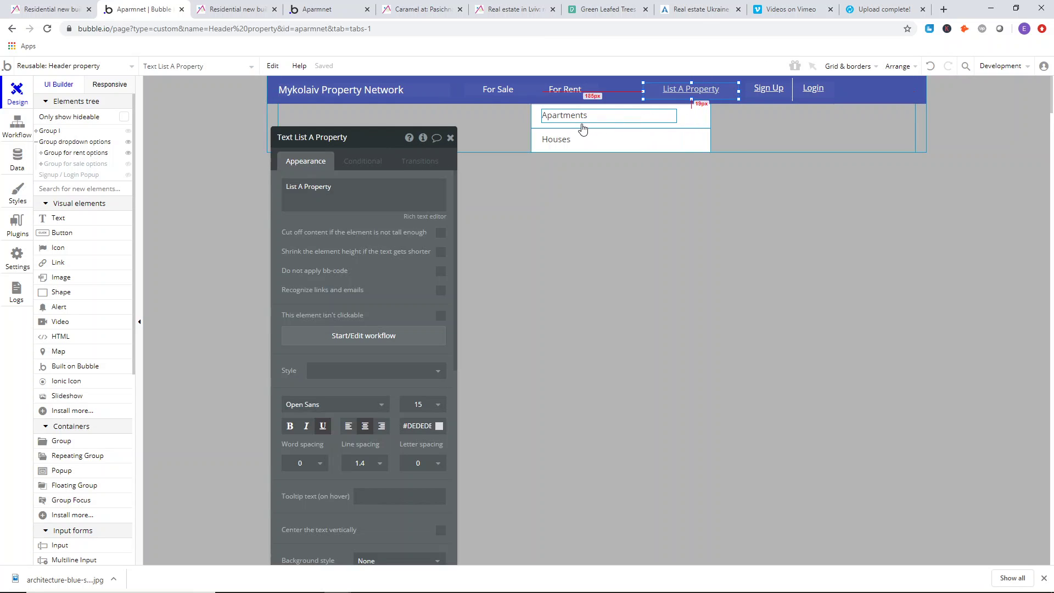
click(574, 94)
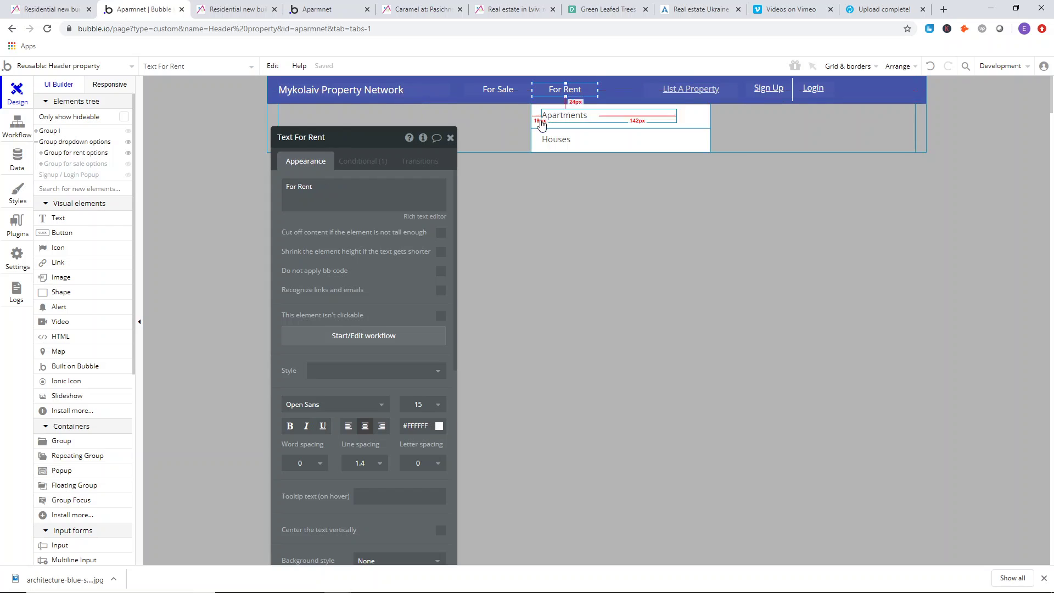
scroll(378, 264, down, 2)
click(431, 326)
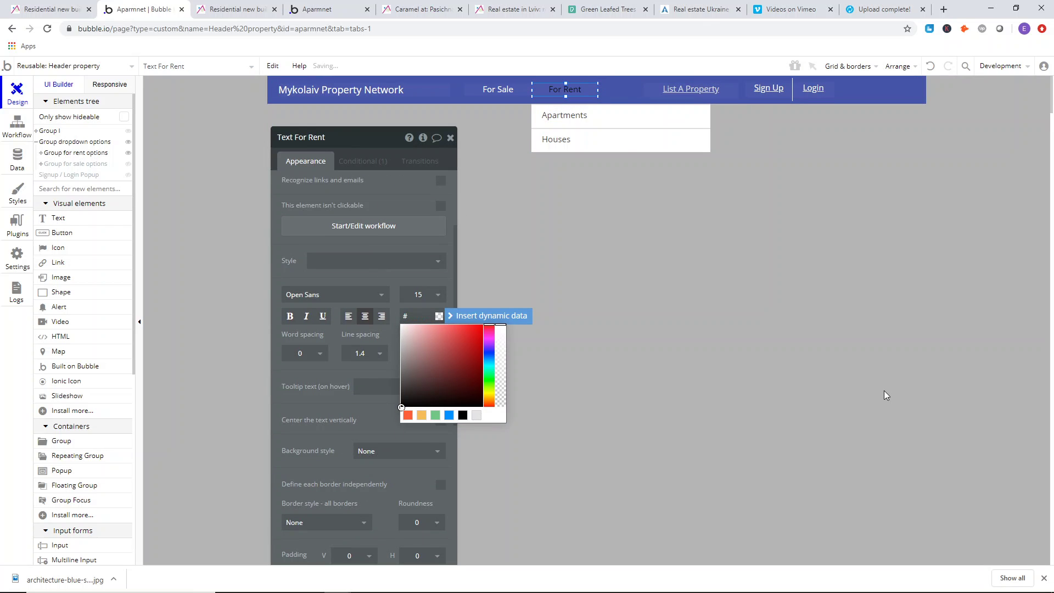
text(DEDEDE)
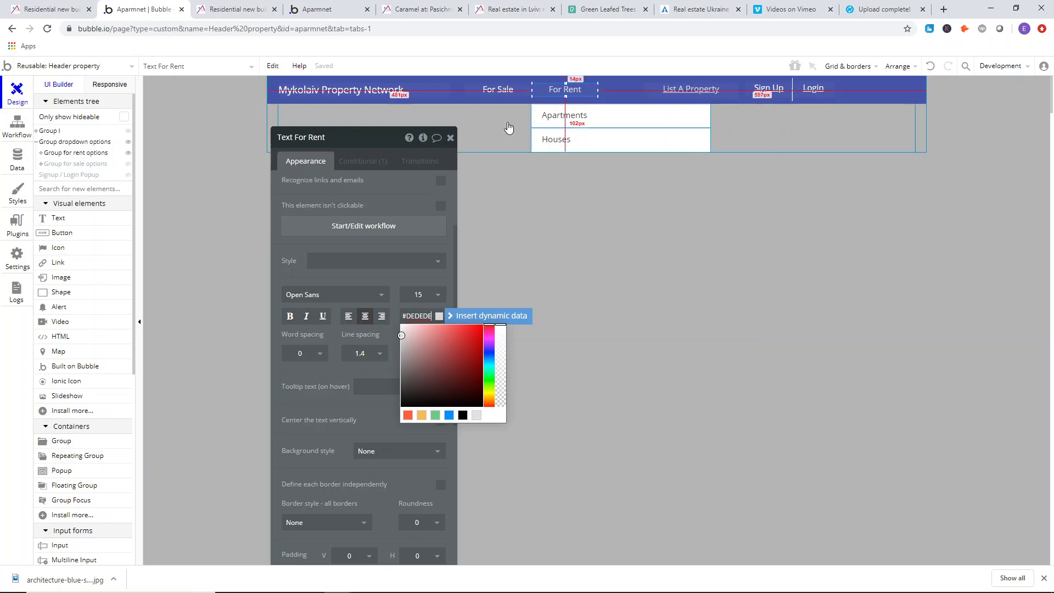
- Set the font color of the header's For Sale text to #DEDEDE
click(498, 90)
click(431, 315)
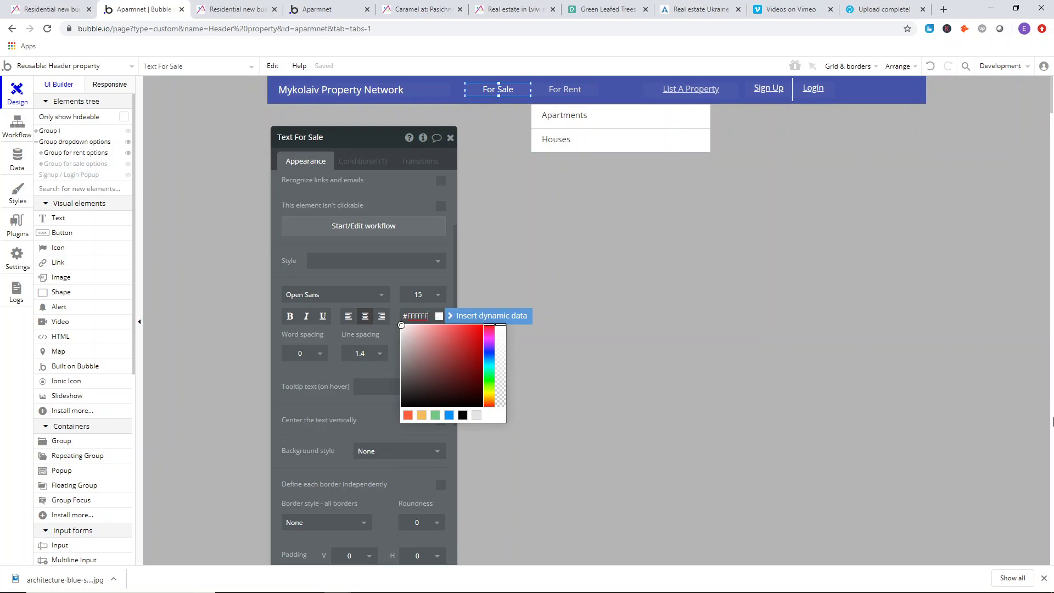
key(BackSpace)
key(BackSpace)
key(BackSpace)
key(BackSpace)
text(DEDEDE)
click(875, 368)
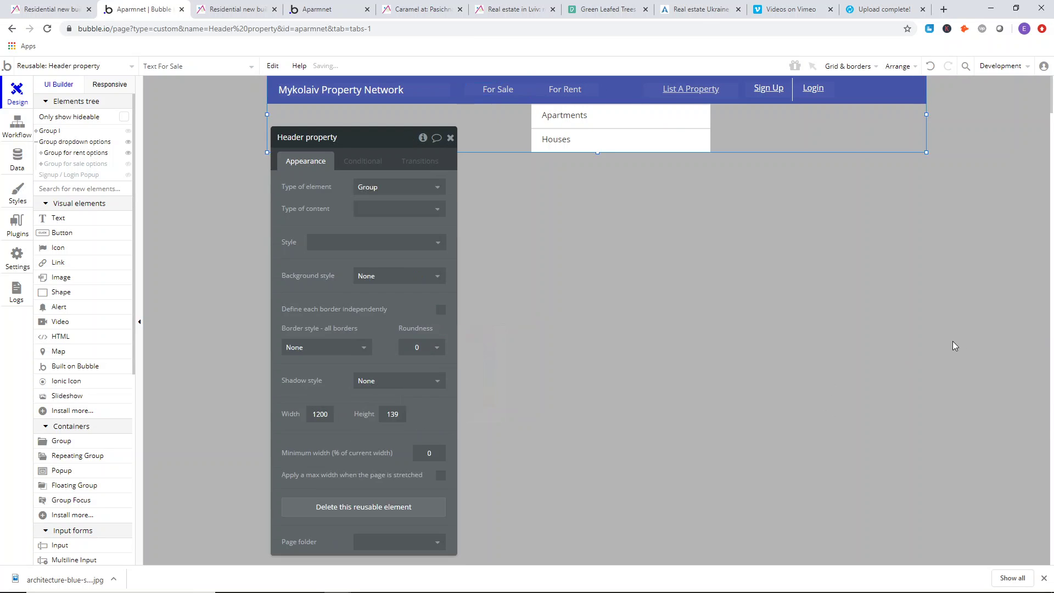
- Remove the underline from the header's Sign Up text and set its font color to #DEDEDE
click(768, 89)
scroll(360, 335, down, 2)
click(323, 316)
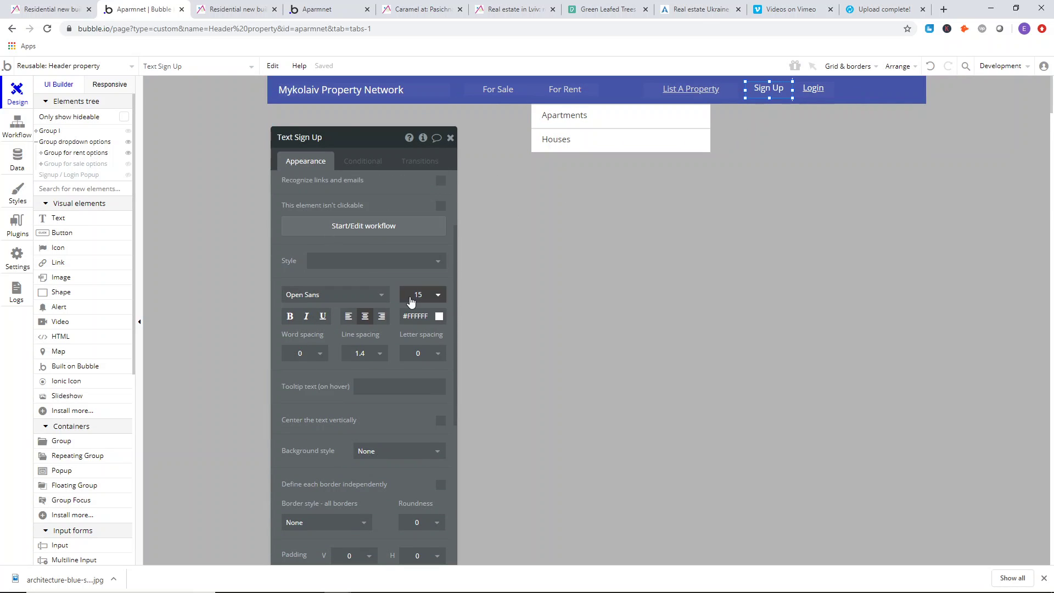
click(416, 316)
key(BackSpace)
key(BackSpace)
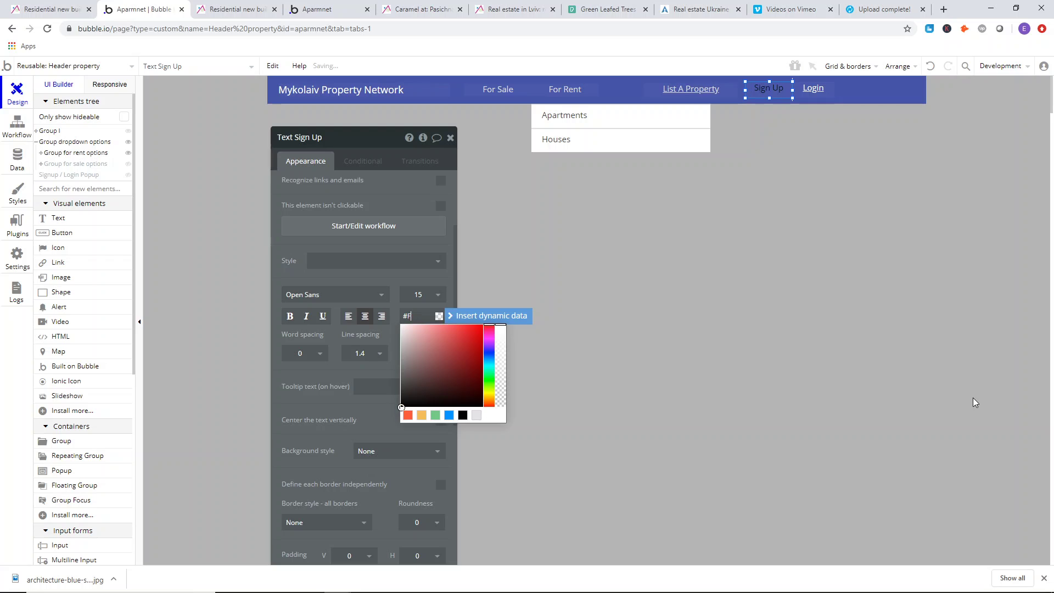
text(DEDEDE)
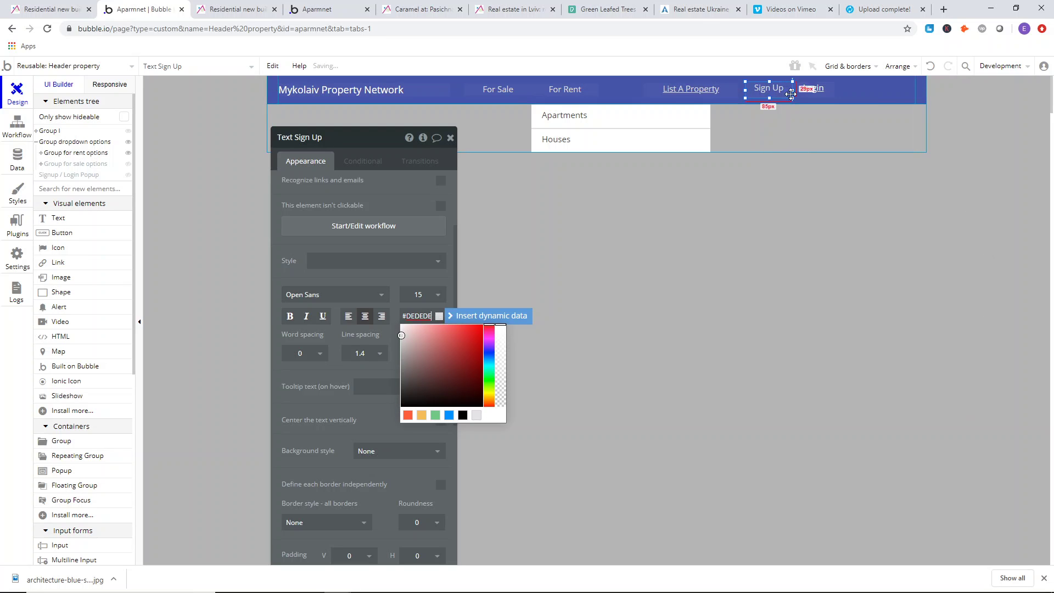
- Set the font color of the header's Login text to #DEDEDE
click(825, 98)
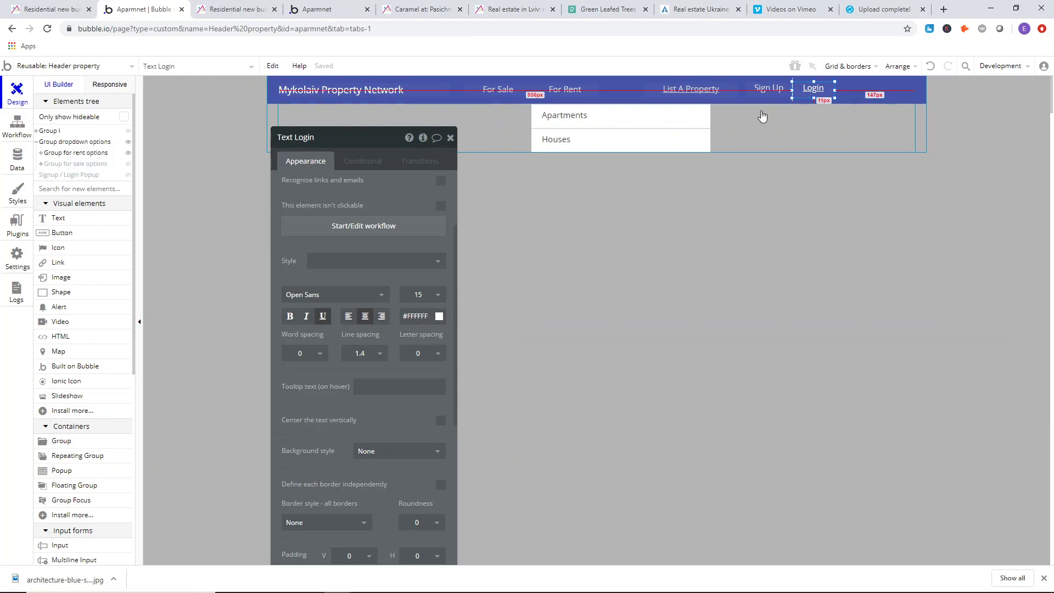
click(415, 316)
key(BackSpace)
key(BackSpace)
text(DEDEDE)
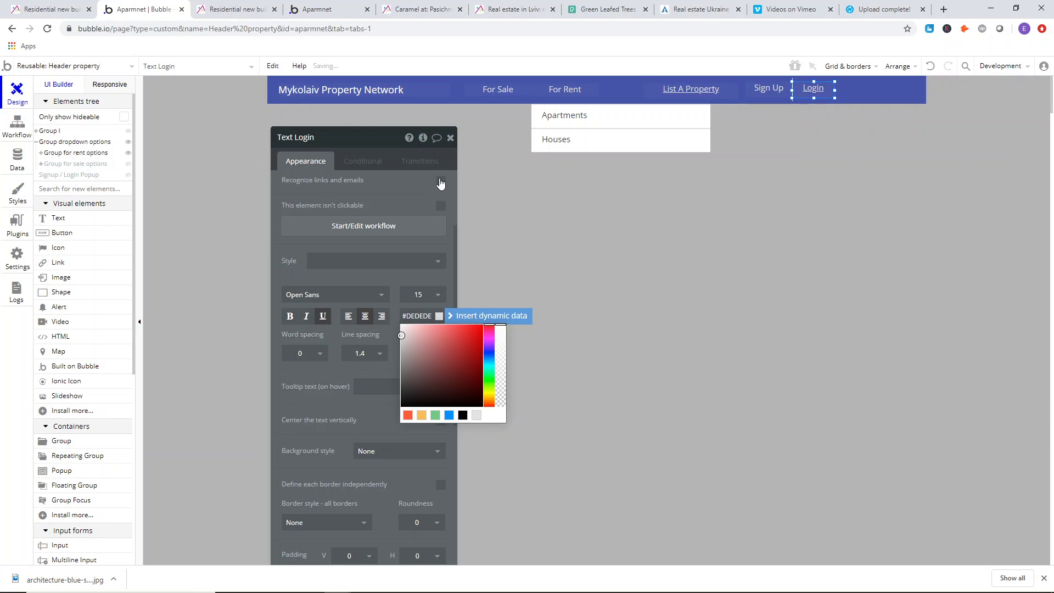
click(372, 203)
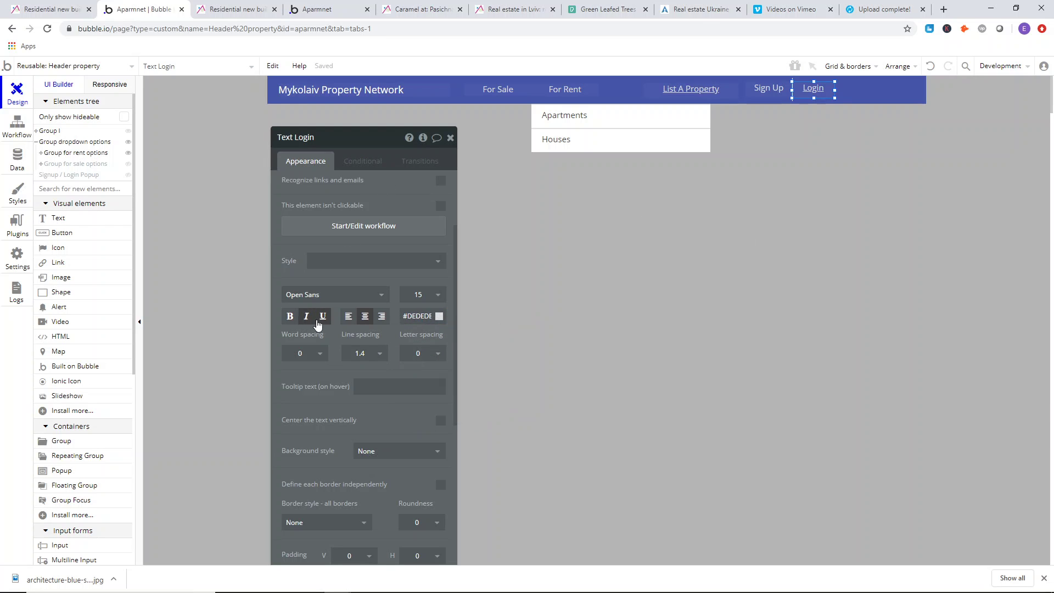
click(822, 181)
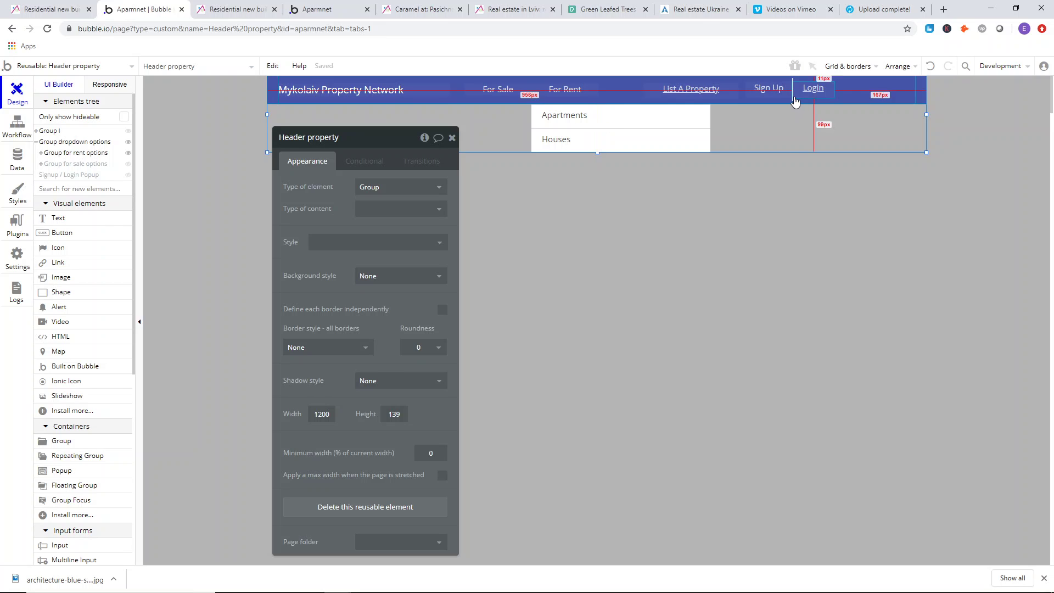
- Set the color of the vertical divider between Sign Up and Login in the header to #DEDEDE
click(794, 100)
click(791, 100)
drag(791, 100, 793, 103)
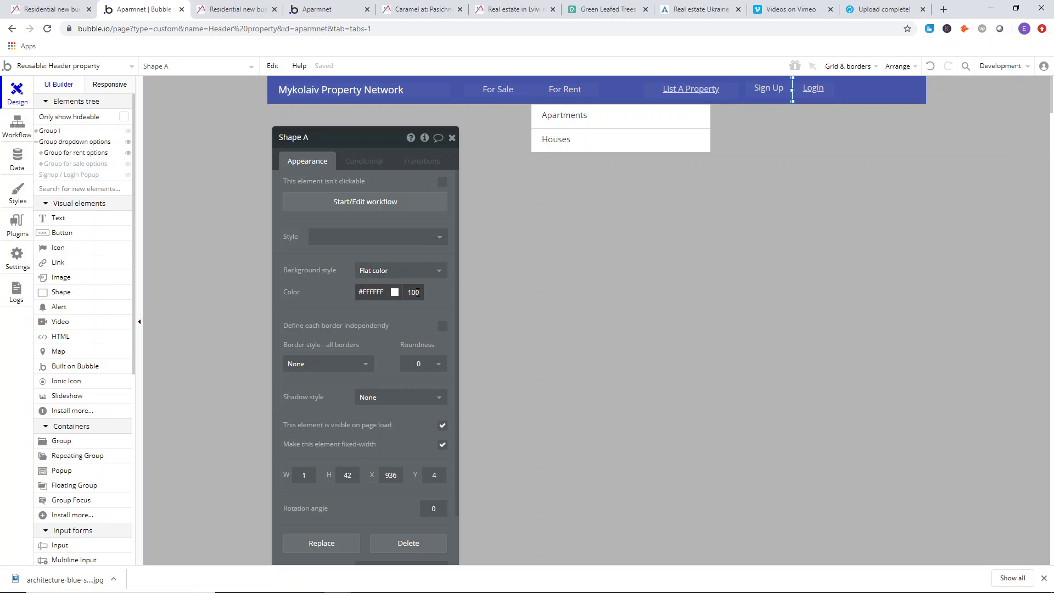
click(390, 294)
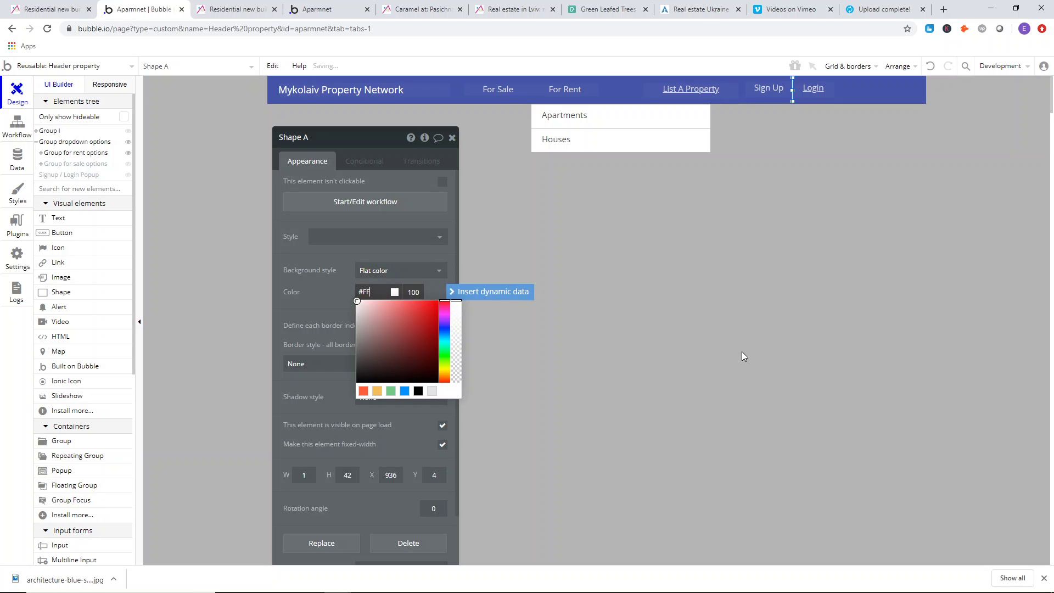
text(#DEDEDE)
click(714, 263)
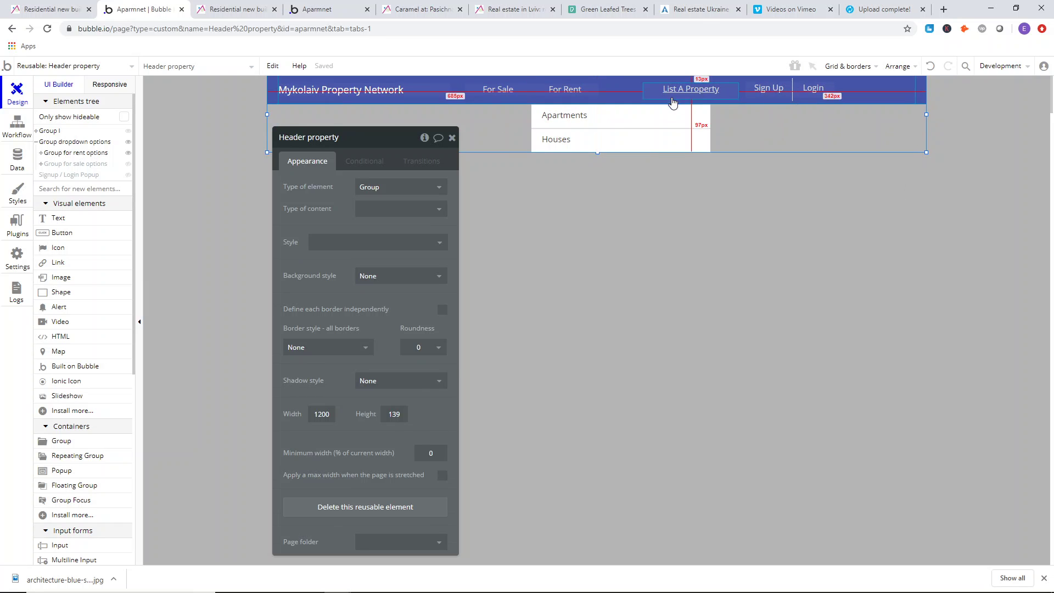
- Remove the underline from the header's List A Property text
click(673, 101)
click(768, 331)
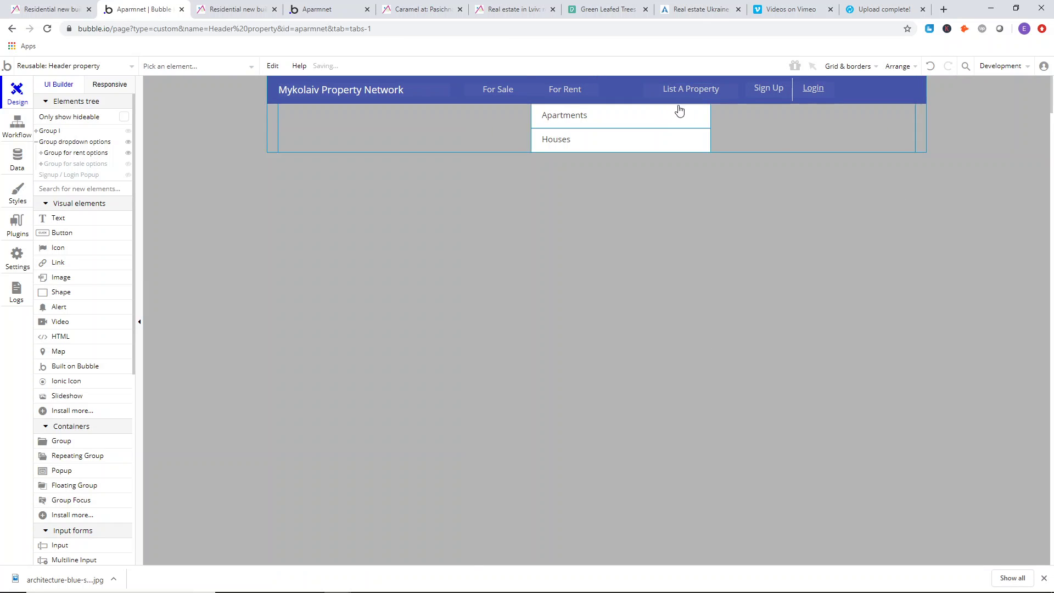
click(353, 139)
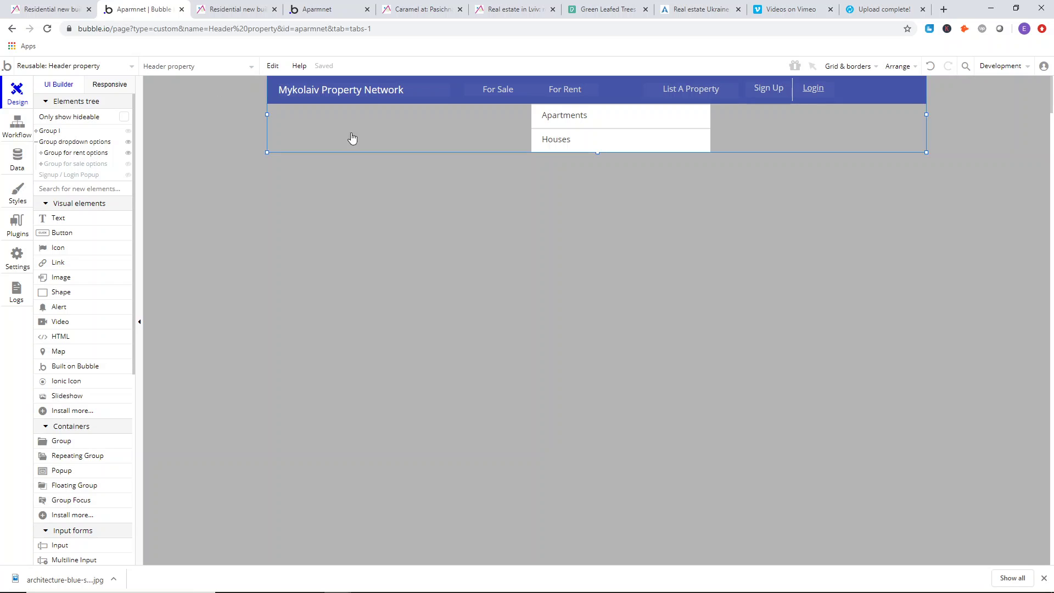
- Open the property page in the editor and compare its live preview with the real-estate.lviv Panorama reference page
click(75, 65)
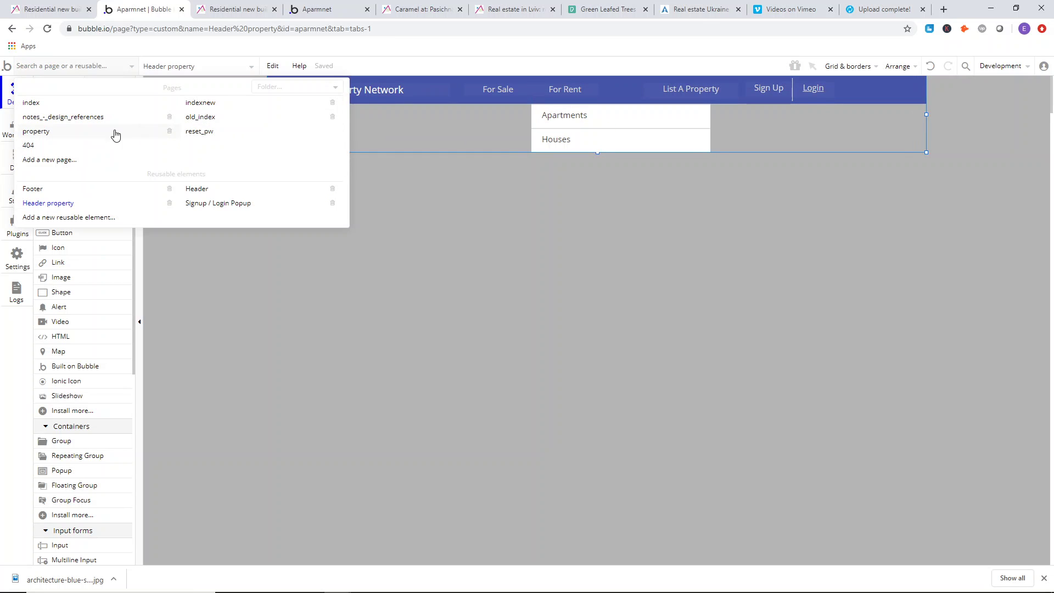
click(75, 138)
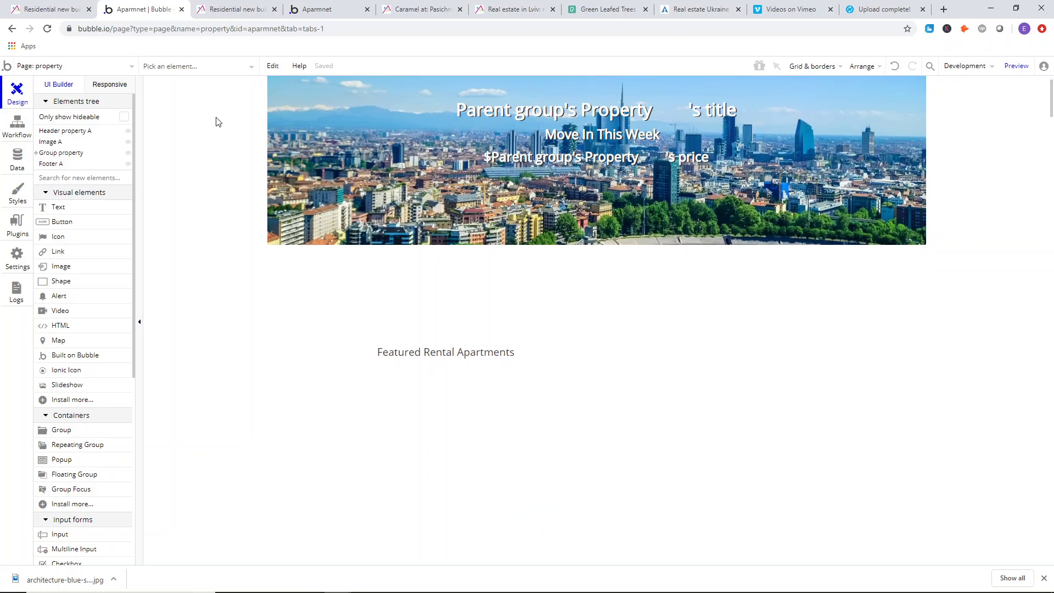
click(315, 9)
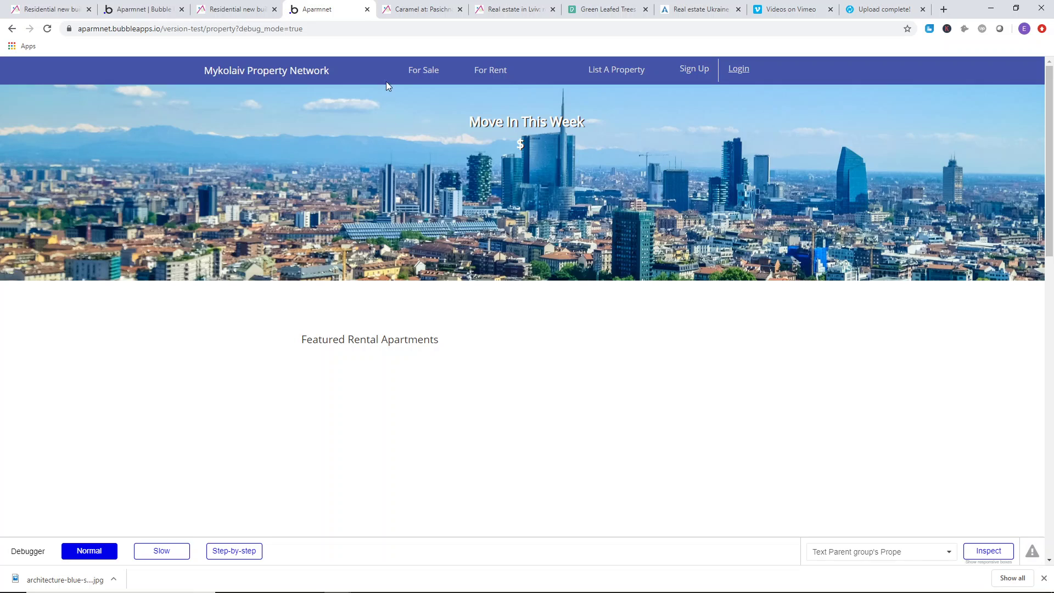
drag(386, 81, 785, 209)
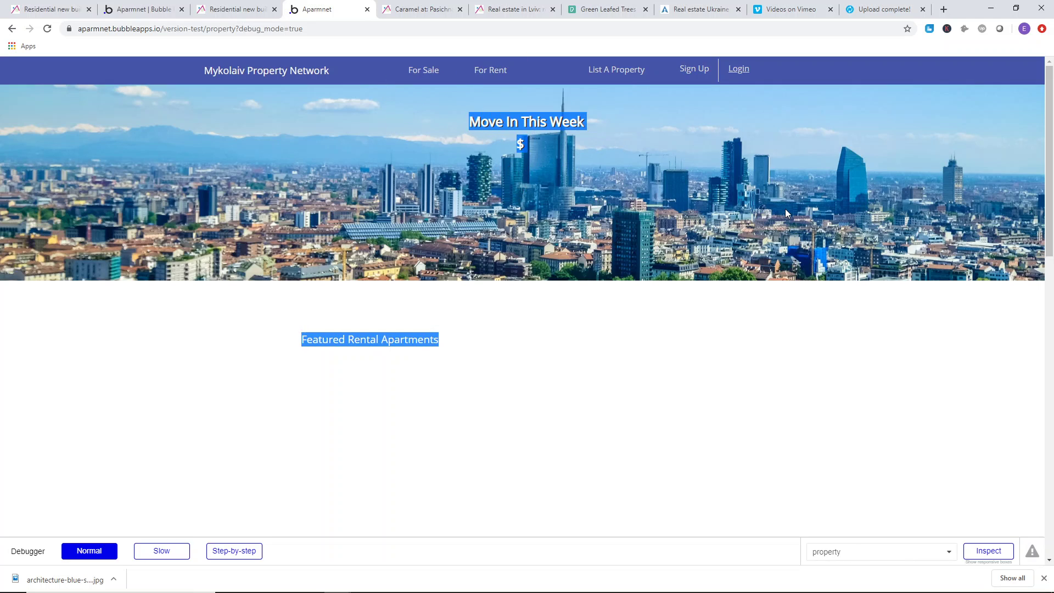
click(780, 209)
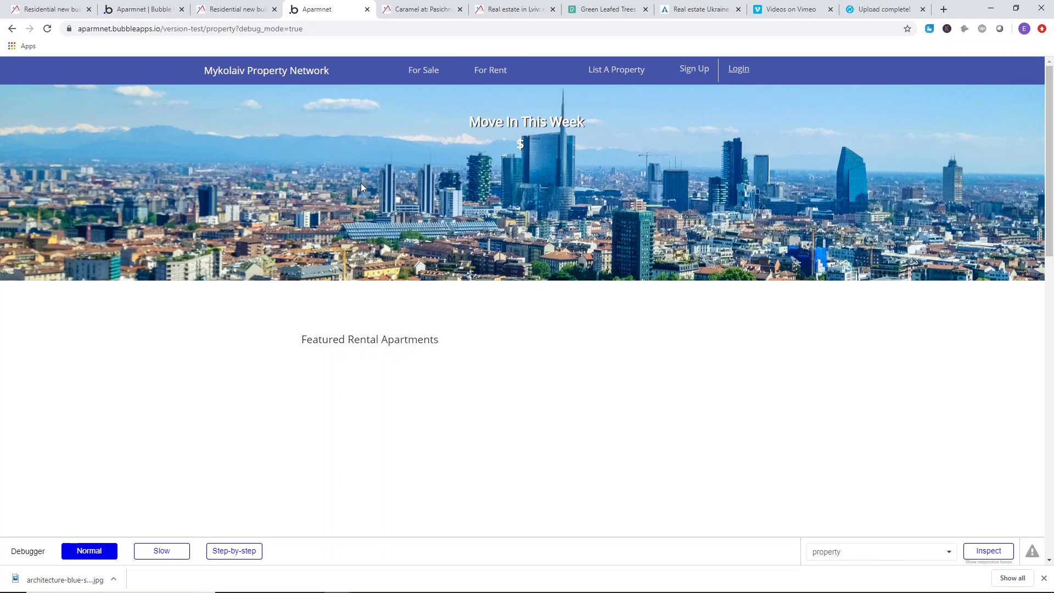
click(247, 6)
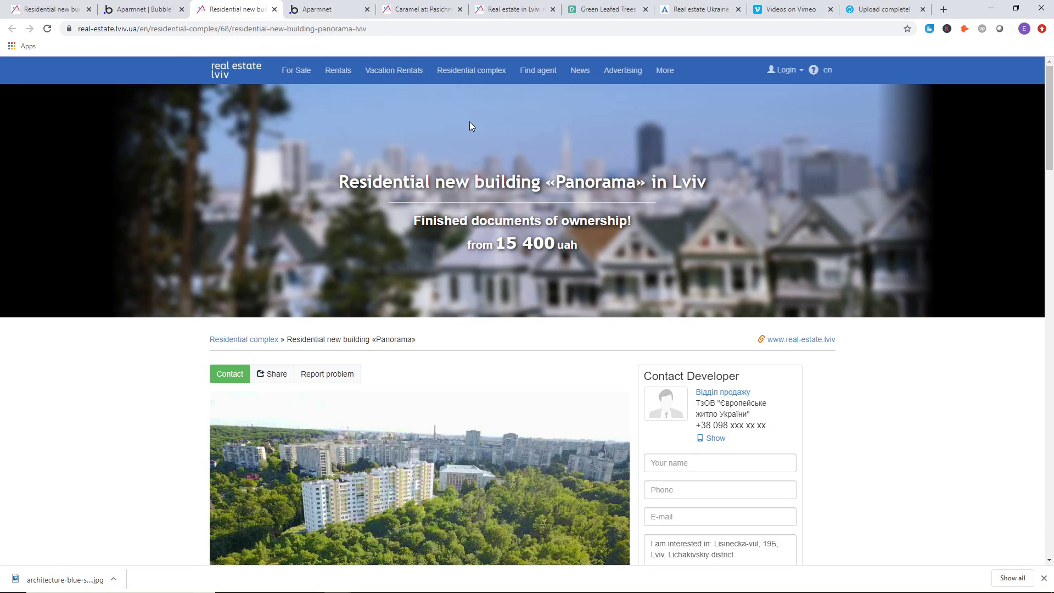
click(144, 9)
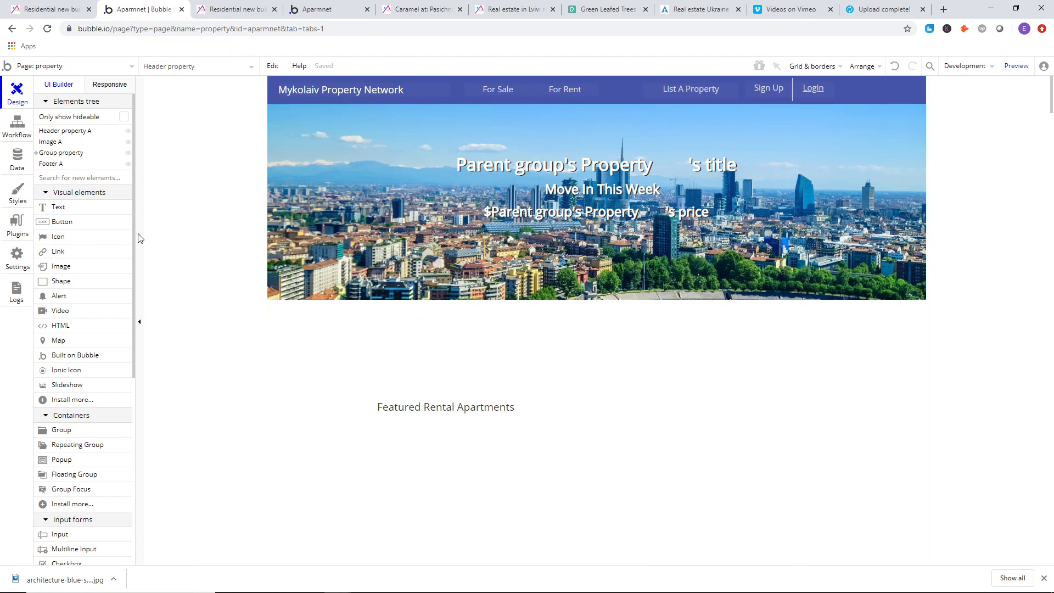
- Draw a shape about 101 px wide and 213 px high over the hero image's left end, directly below the header
click(61, 281)
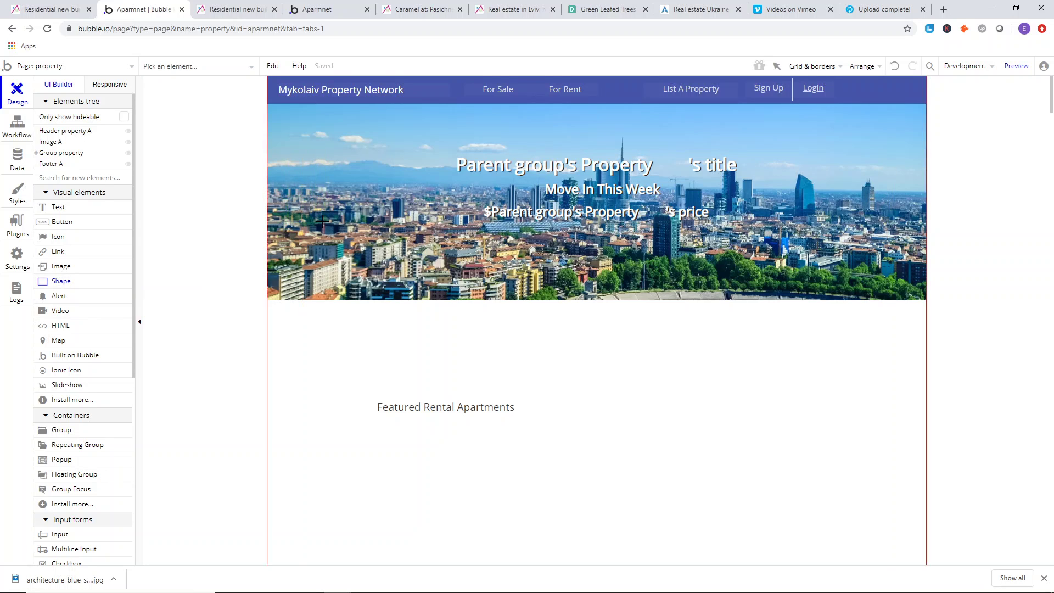
drag(322, 221, 258, 104)
key(Escape)
double_click(301, 198)
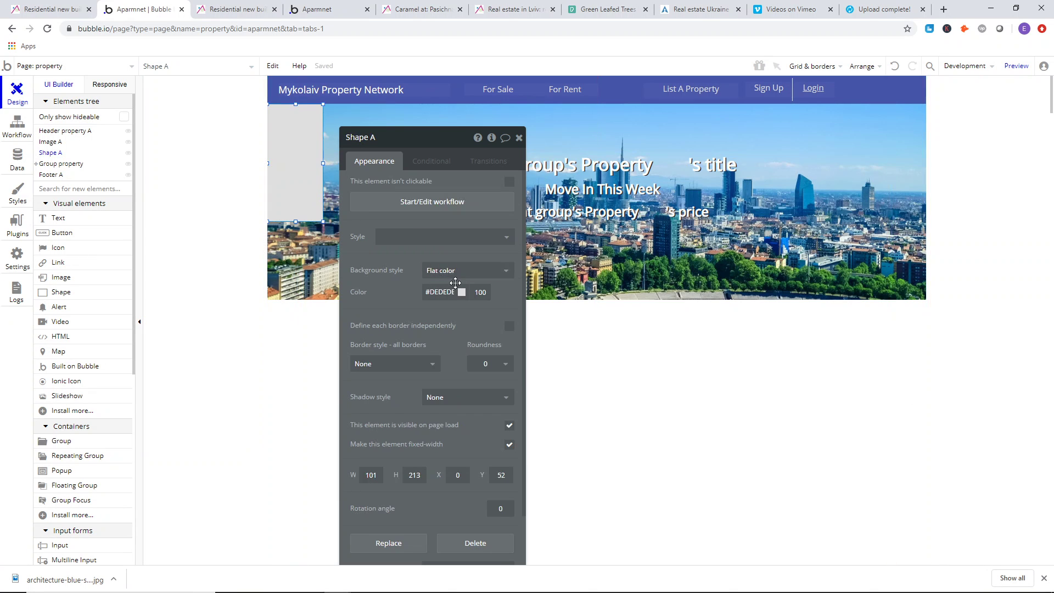
- Color the new shape #000000 at 20% opacity and stretch it to 1200 by 356 px to cover the hero image
click(446, 292)
drag(424, 330, 417, 392)
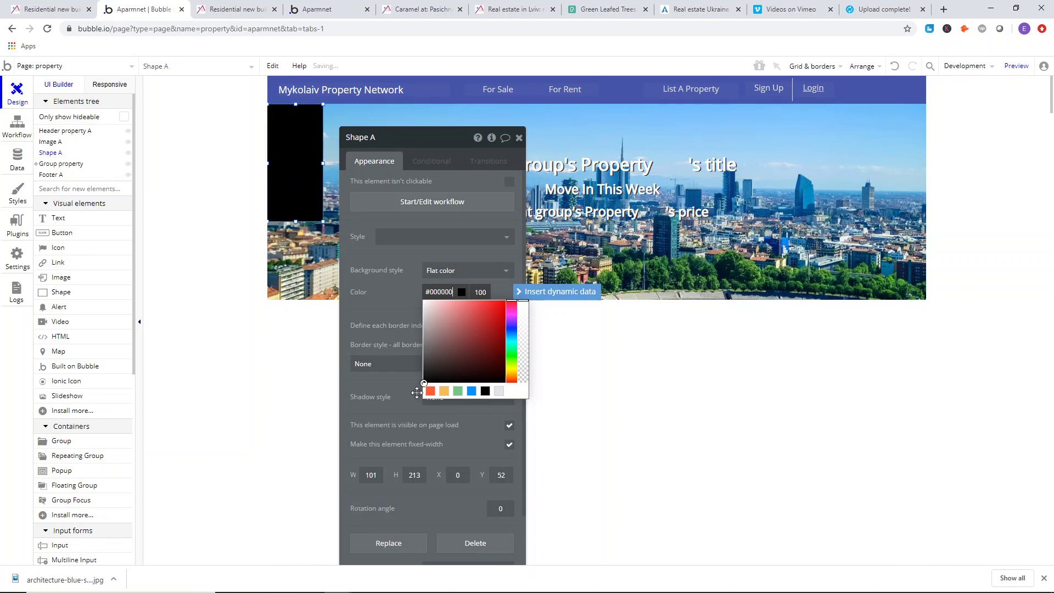
click(491, 292)
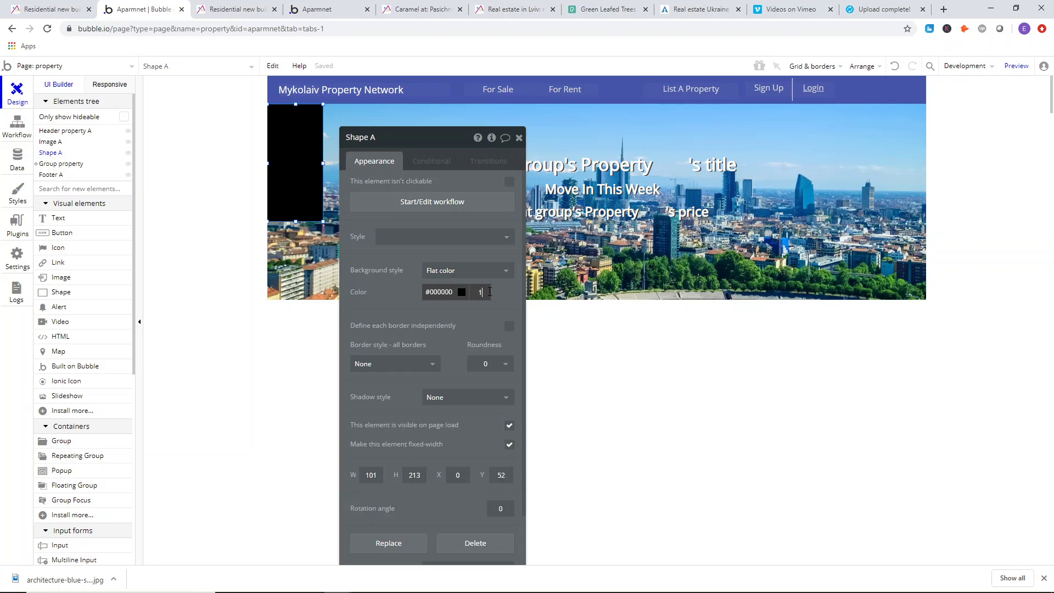
text(20)
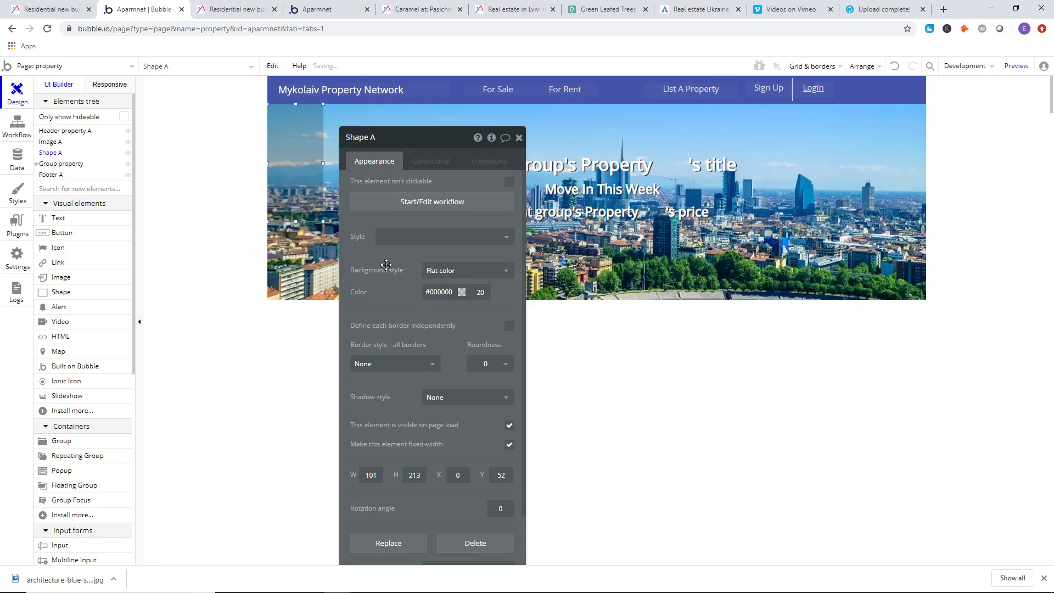
drag(323, 222, 927, 300)
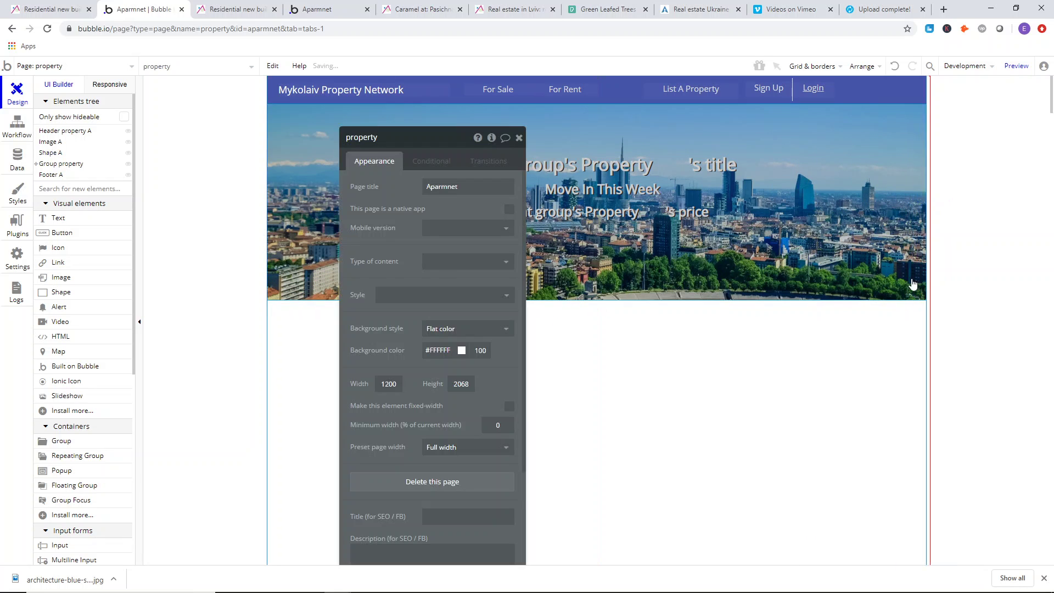
- Send the dark overlay shape to the back, and send the hero image to the back behind it
click(912, 282)
right_click(905, 271)
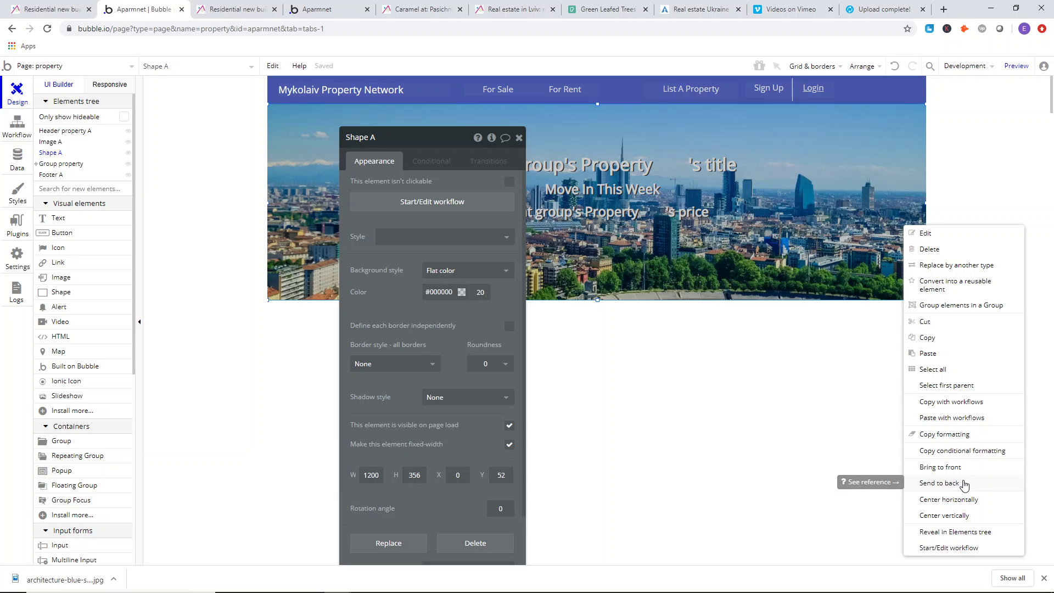
click(964, 485)
click(1001, 252)
click(299, 134)
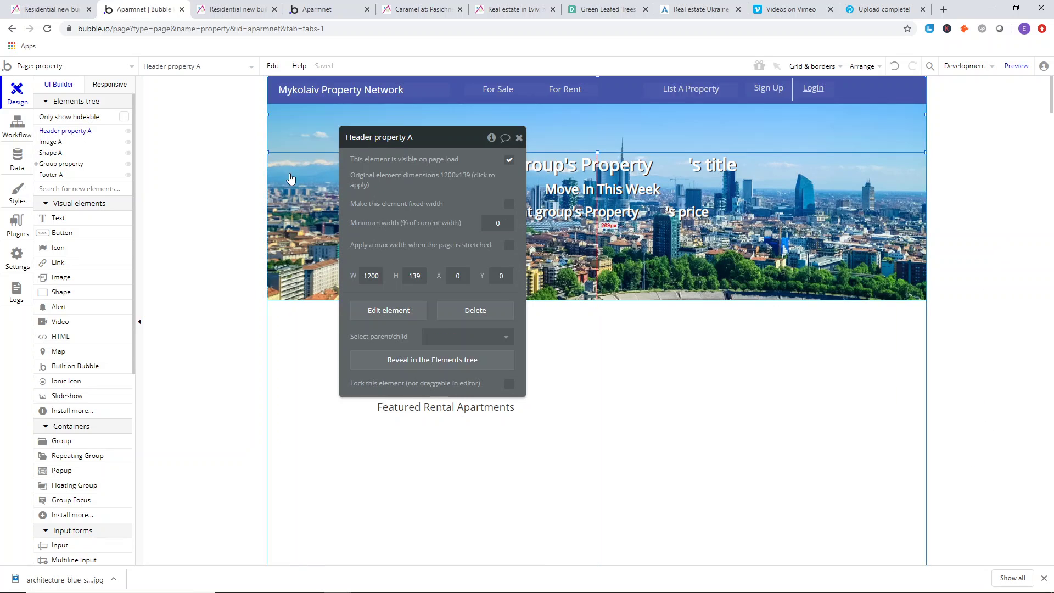
click(291, 179)
right_click(290, 177)
click(327, 432)
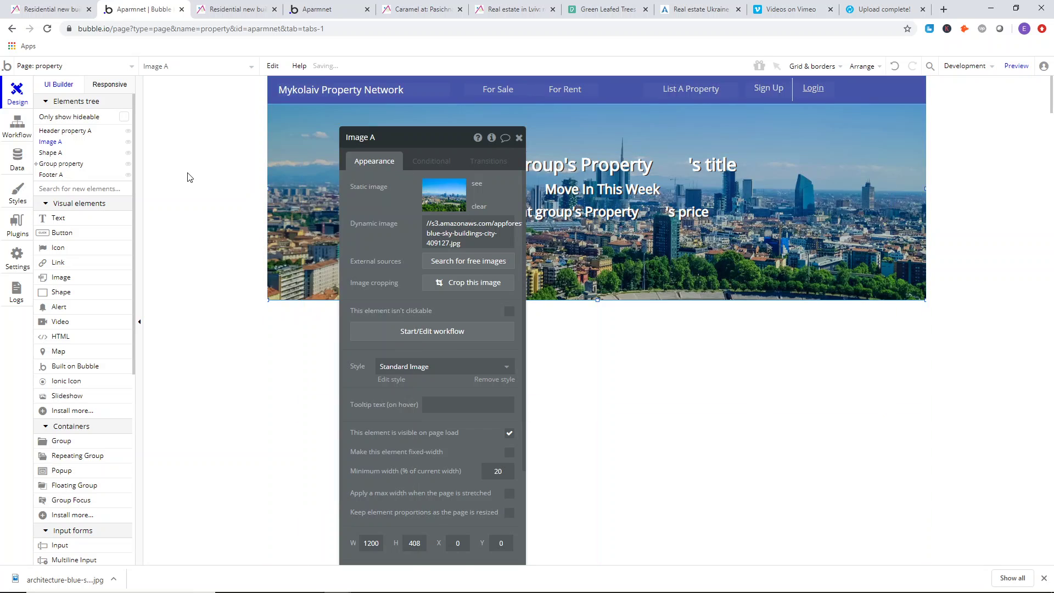
click(188, 177)
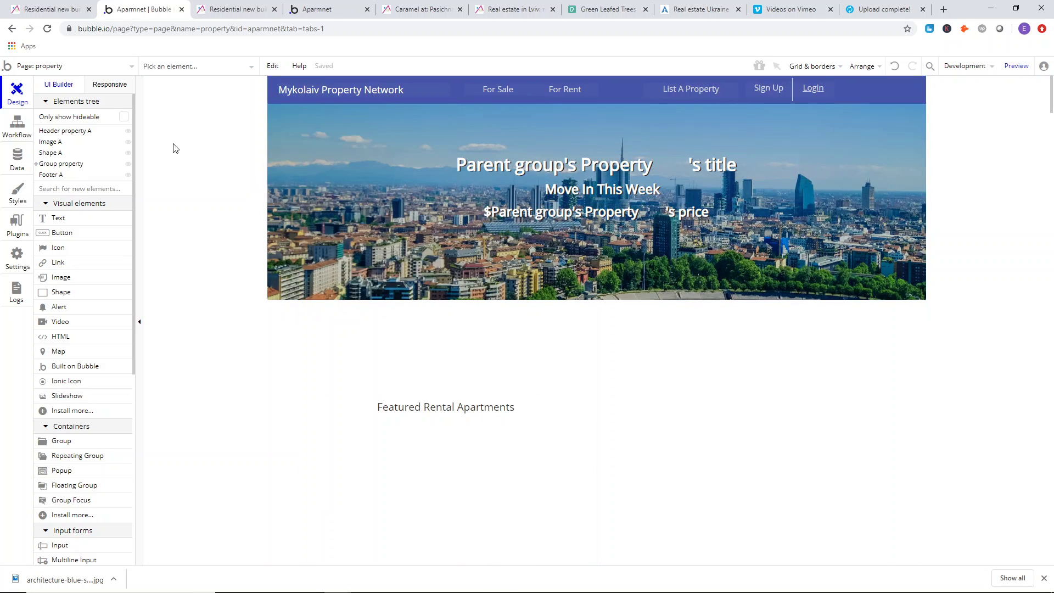
- Reload the property page preview and compare its darkened hero section with the Panorama reference page
click(324, 10)
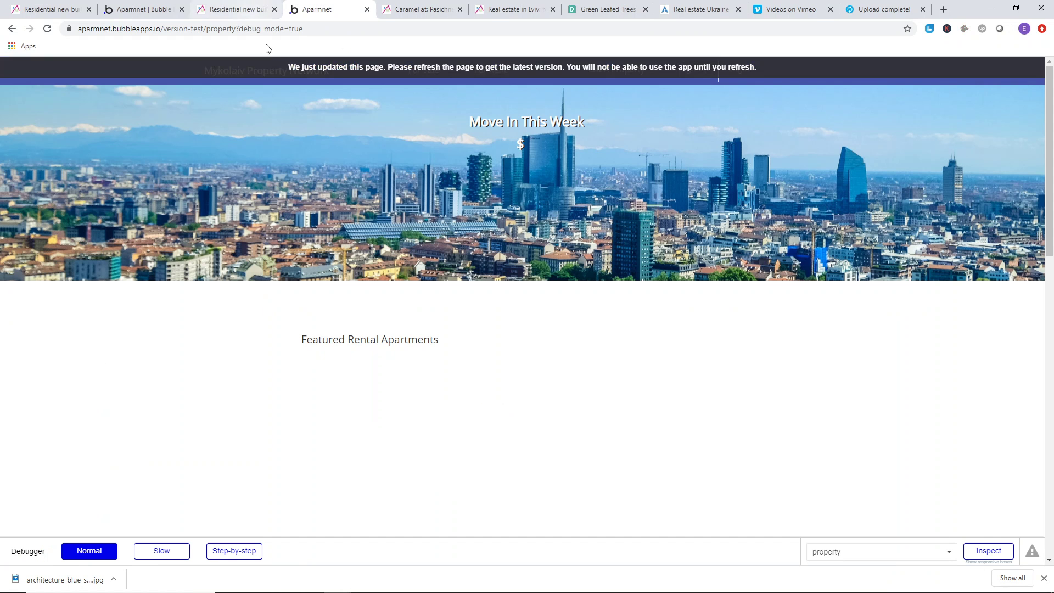
key(F5)
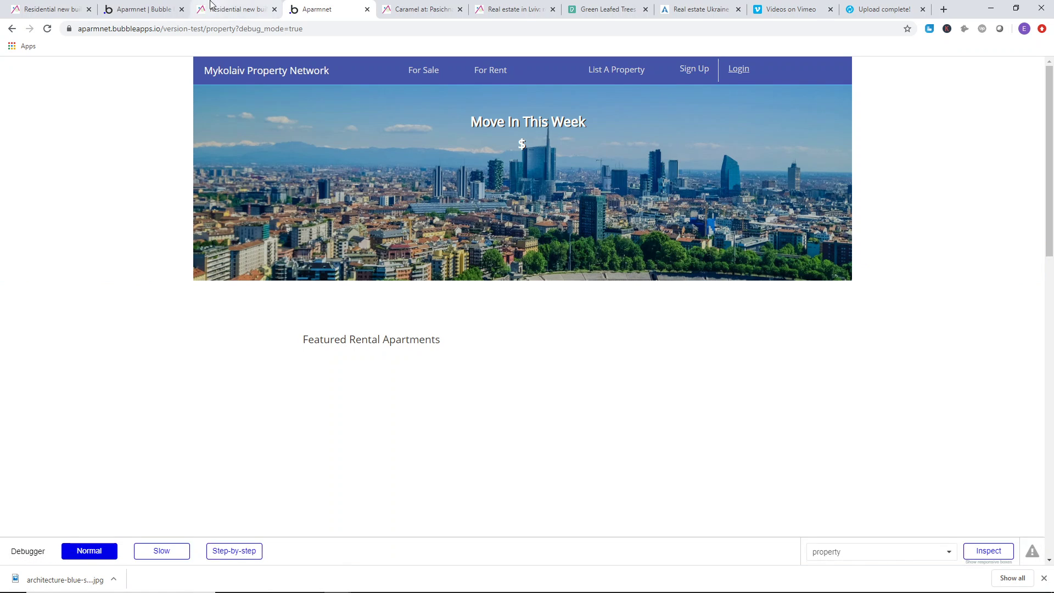
click(236, 9)
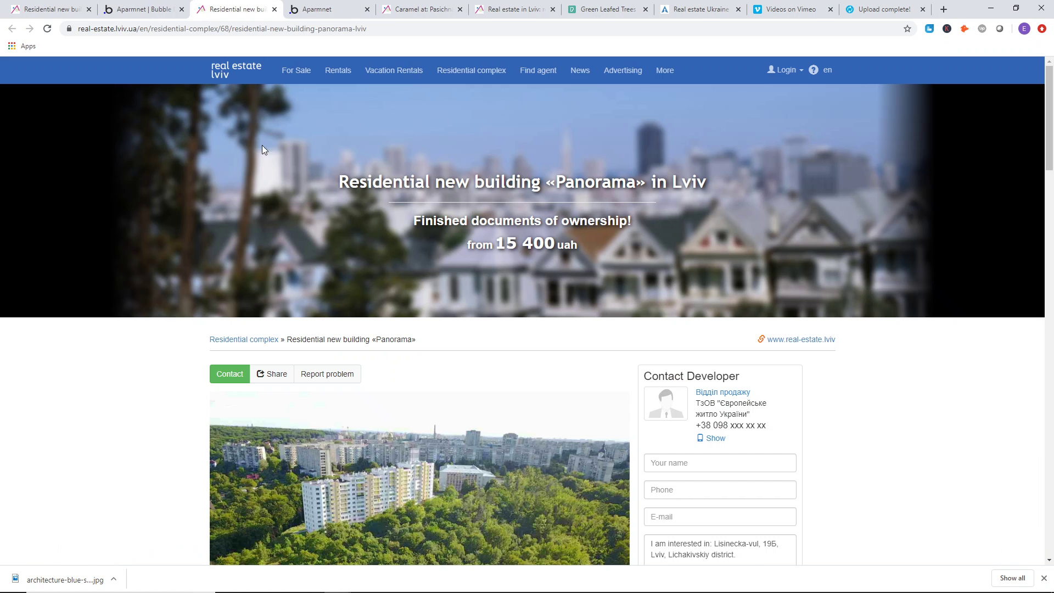
- Turn off the fixed width of the dark overlay shape and reload the property page preview
key(ctrl+shift+Tab)
double_click(335, 158)
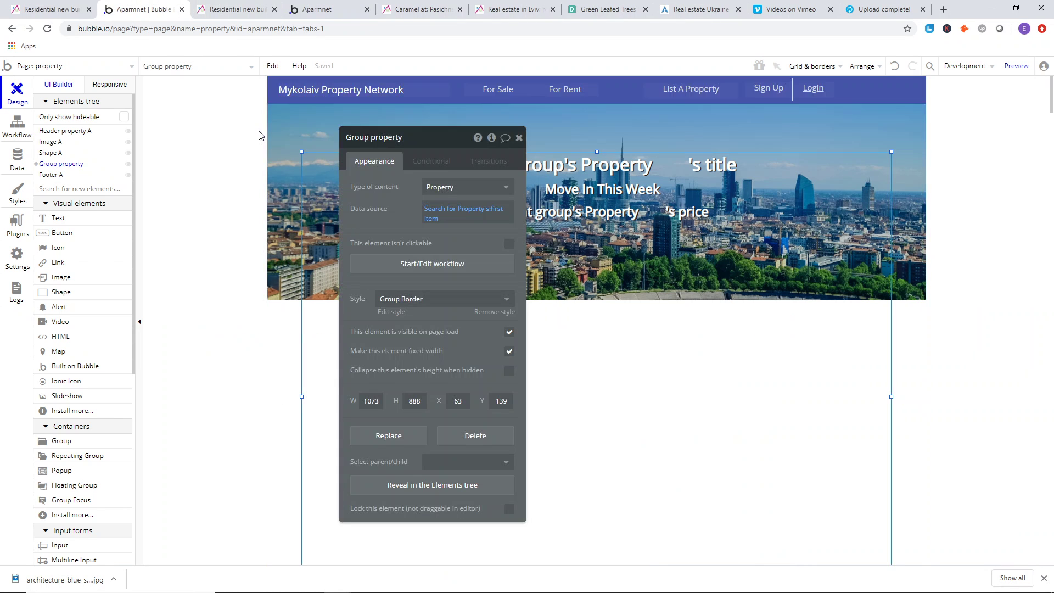
click(279, 152)
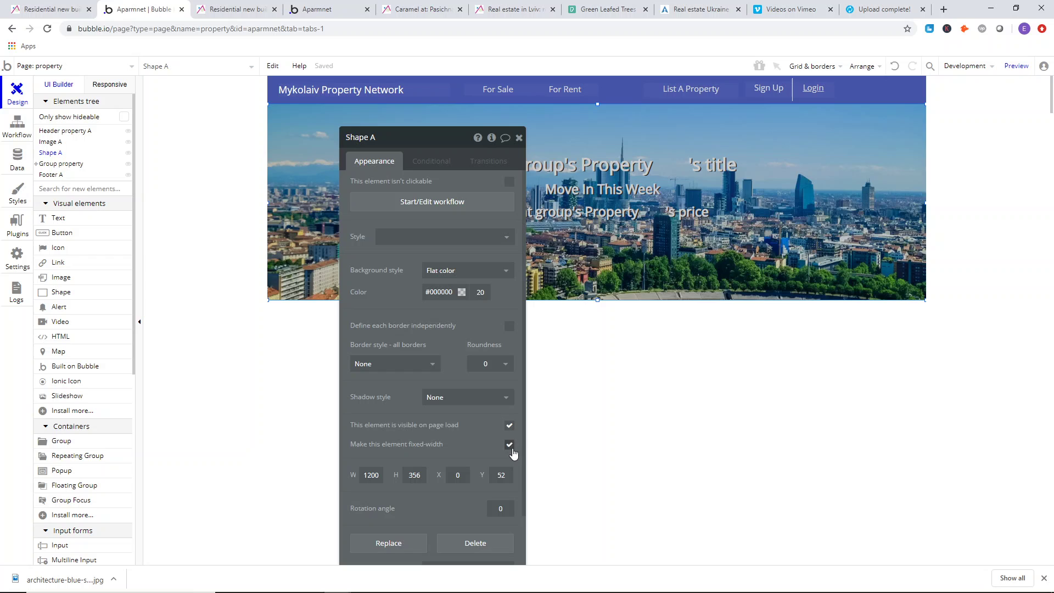
click(242, 10)
click(317, 6)
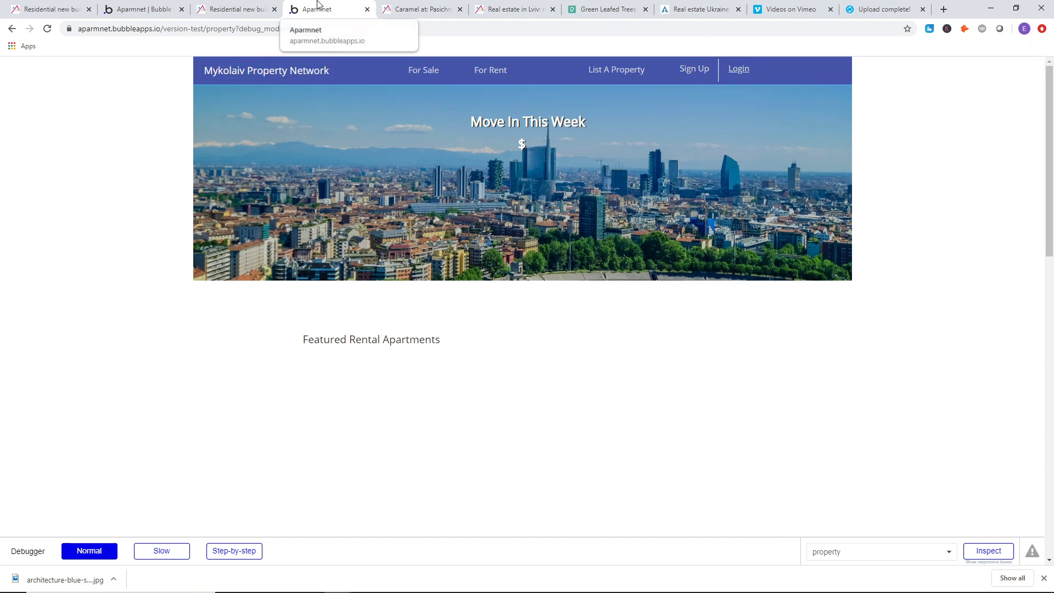
key(F5)
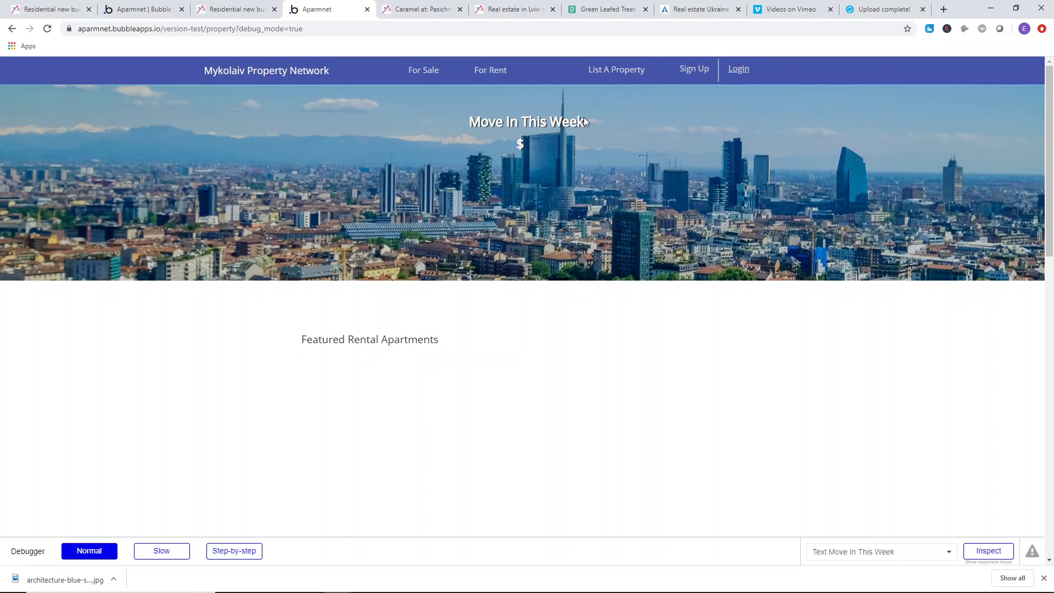
- Extend the overlay shape's upper edge slightly under the header, to Y 50 and a height of 358 px
click(232, 9)
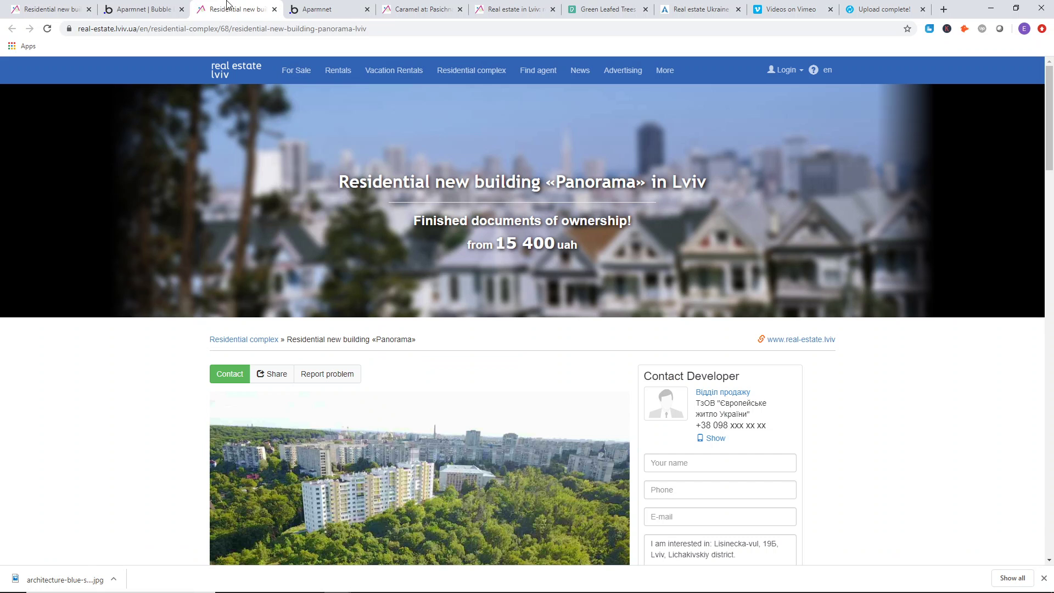
click(140, 9)
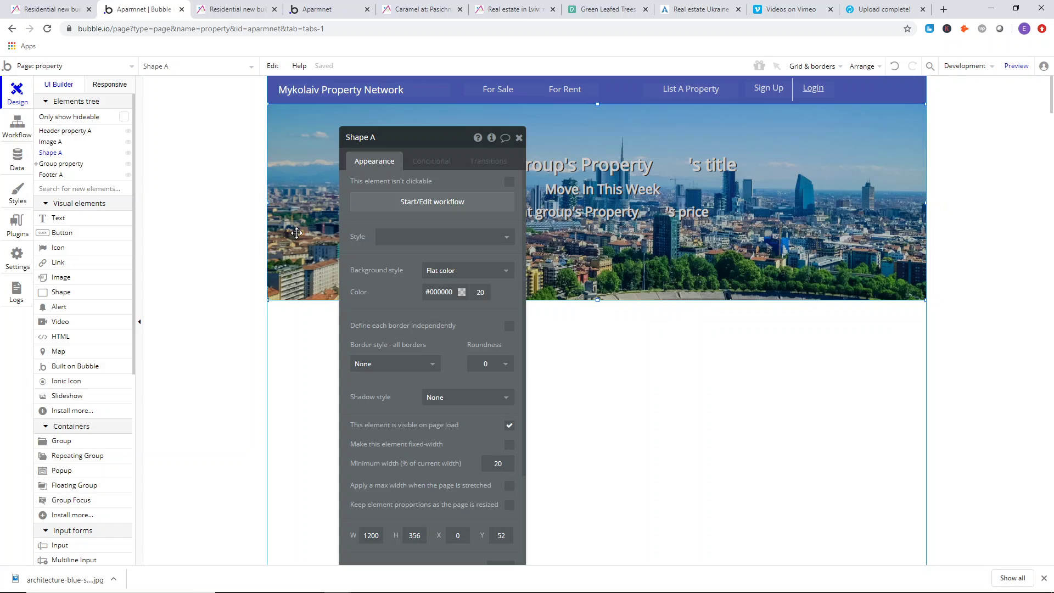
drag(602, 103, 598, 104)
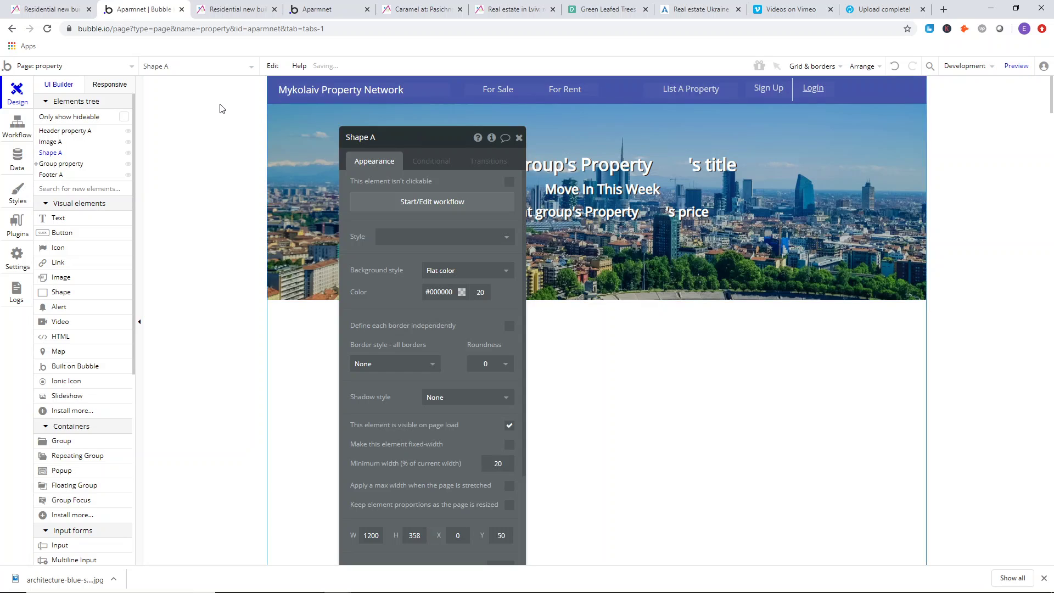
click(225, 110)
- Examine the preview's hero section and header navigation, including the For Rent dropdown, against the reference page
click(236, 10)
mouse_move(302, 74)
click(326, 10)
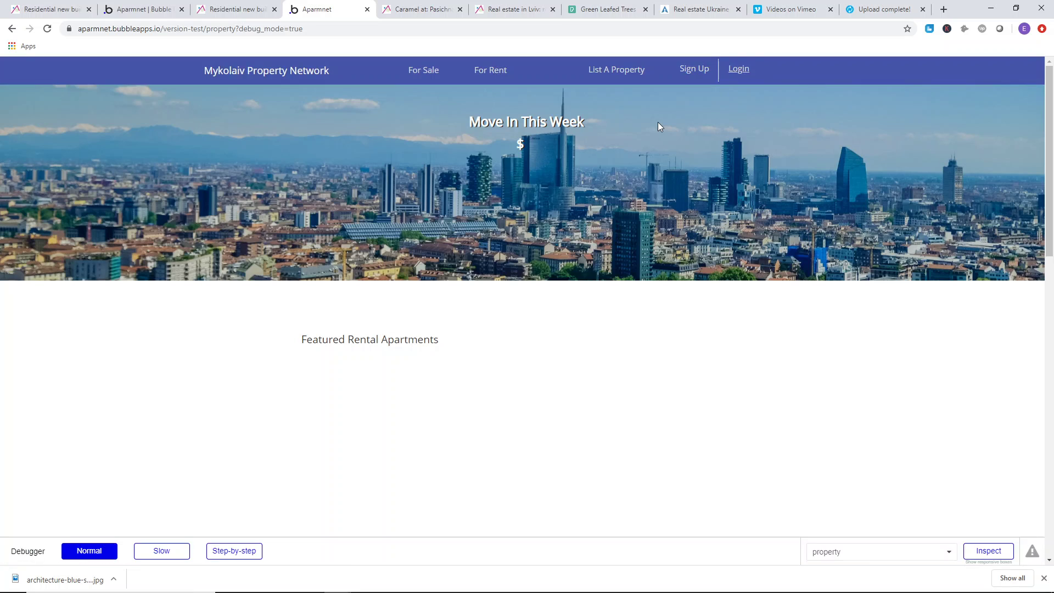
scroll(575, 107, down, 1)
scroll(558, 107, up, 1)
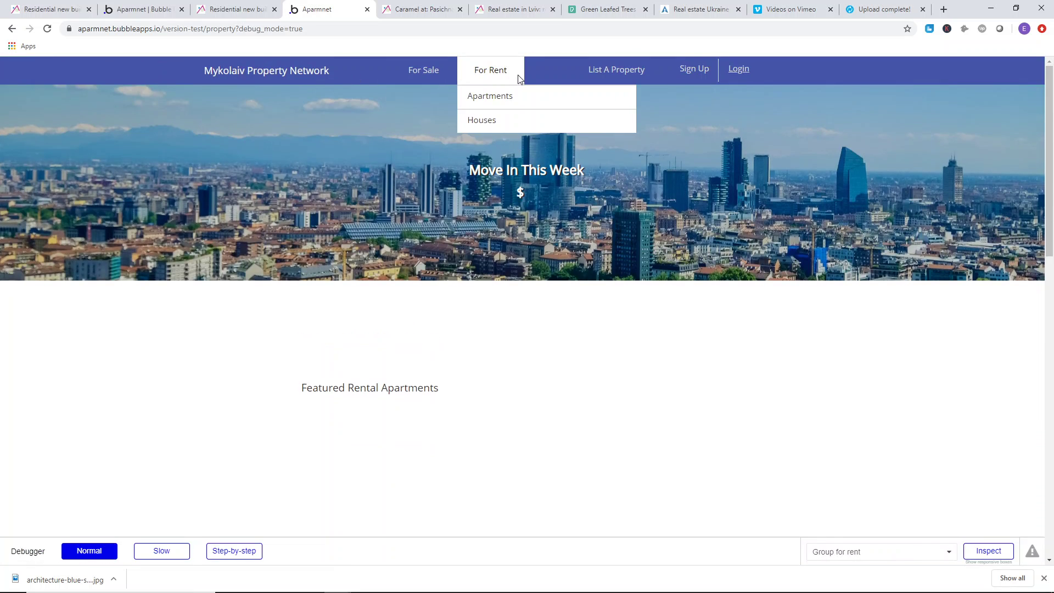
mouse_move(479, 81)
mouse_move(426, 109)
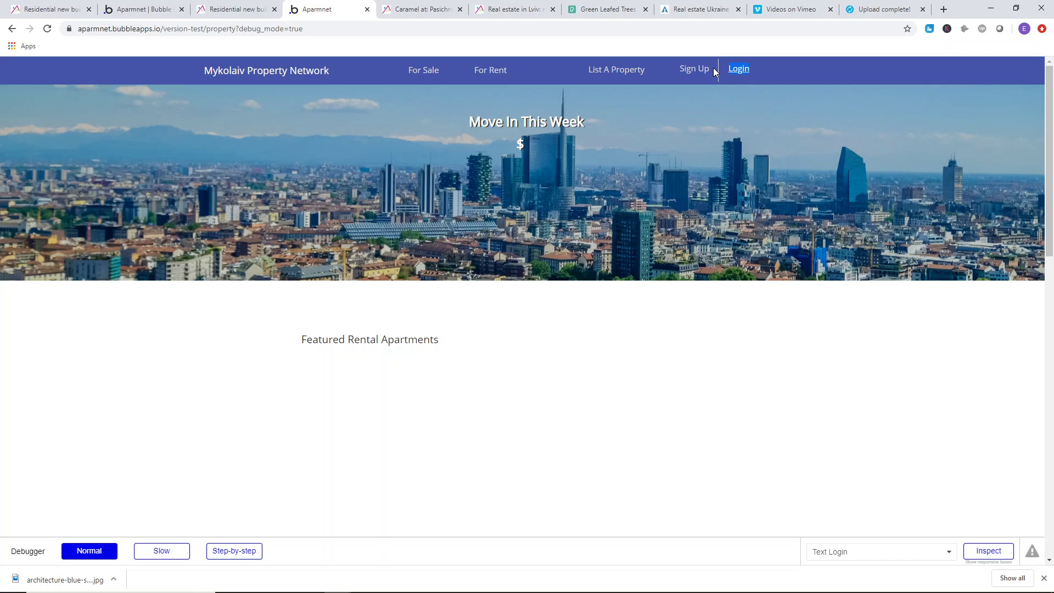
- Open the Header property reusable element and remove the underline from its Login text
click(144, 7)
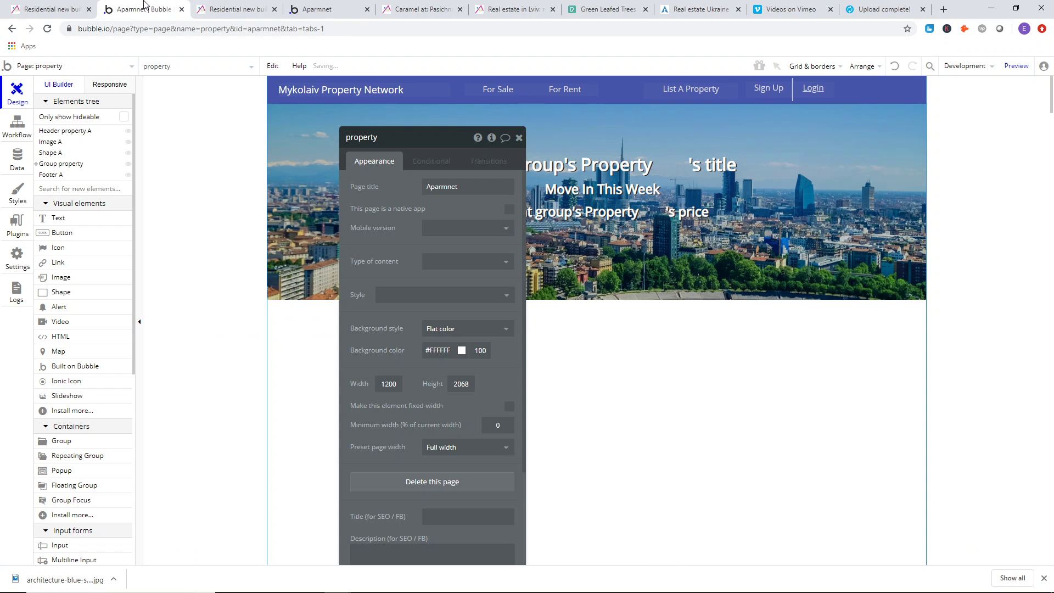
click(73, 71)
click(89, 205)
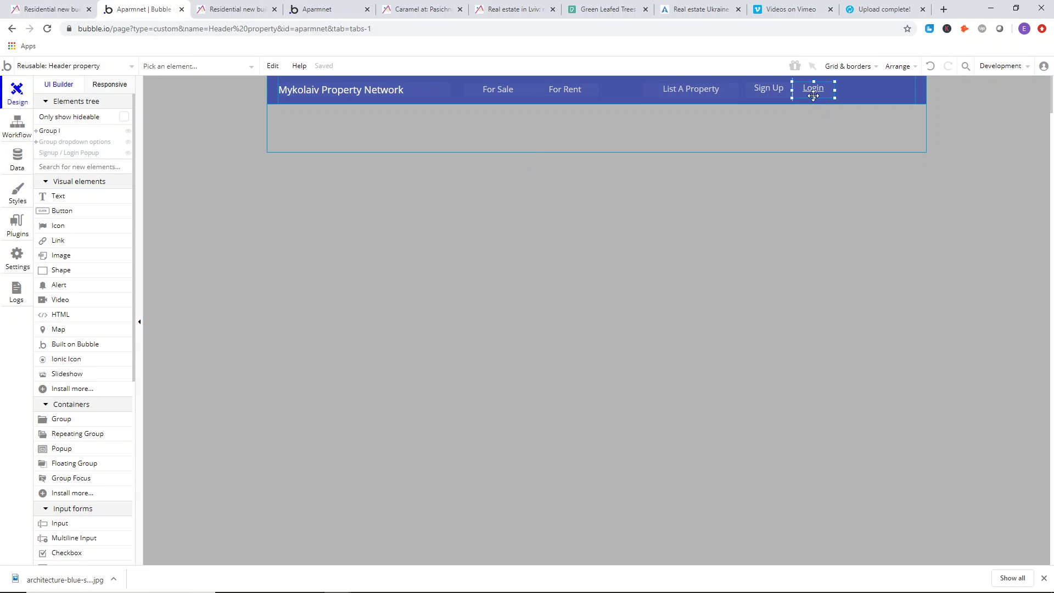
click(812, 88)
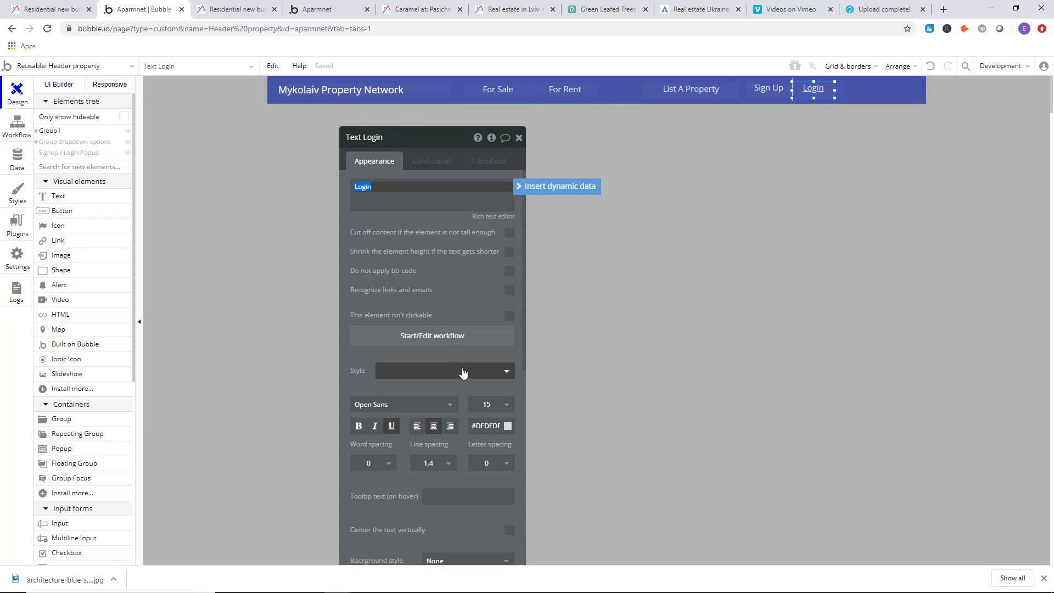
click(393, 430)
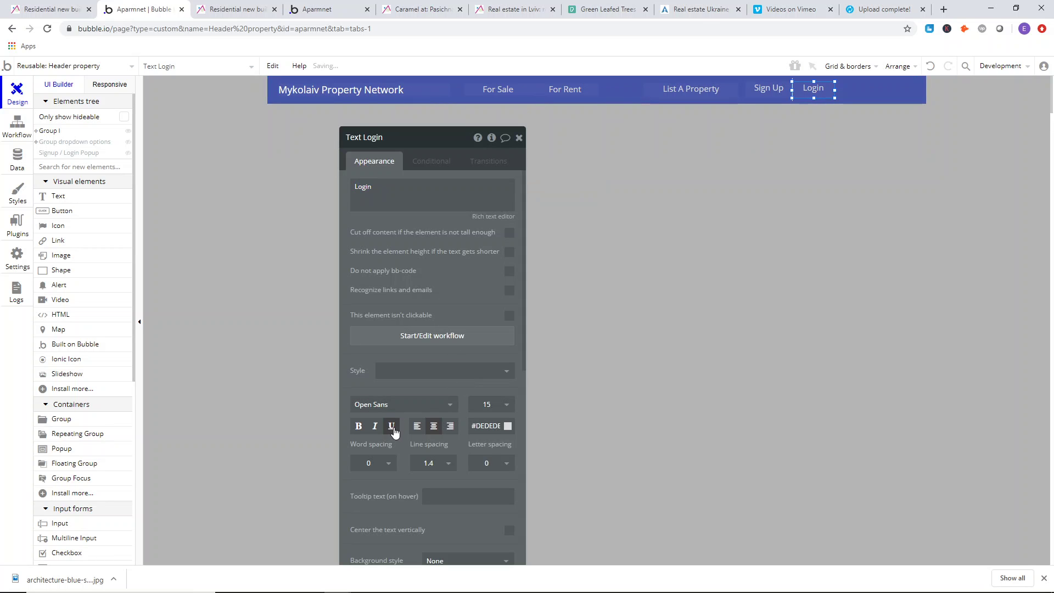
click(518, 138)
- Inspect the appearance settings of the vertical divider shape between Sign Up and Login
click(849, 137)
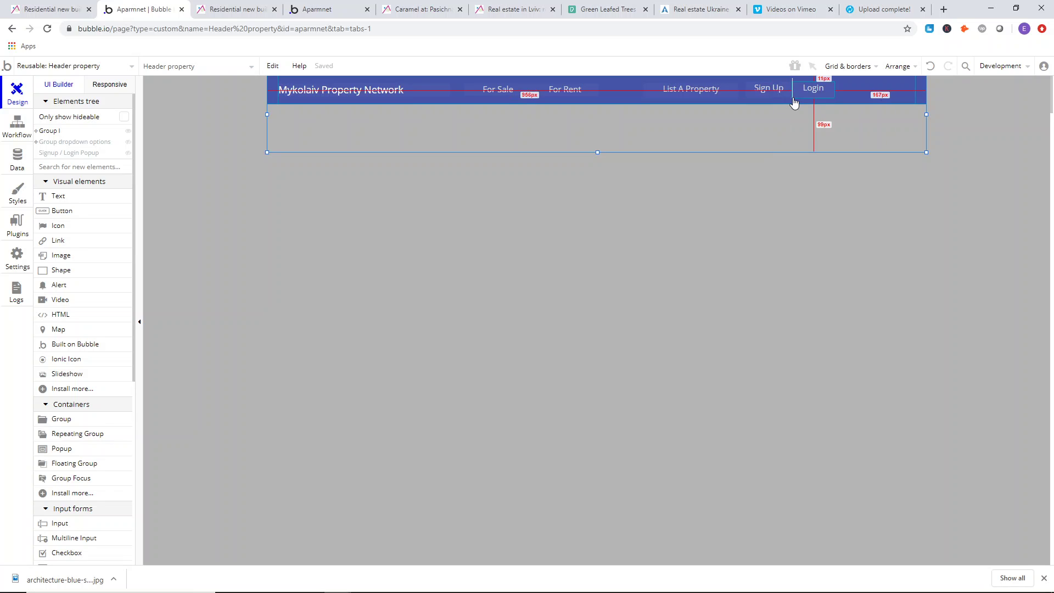
double_click(793, 96)
click(796, 133)
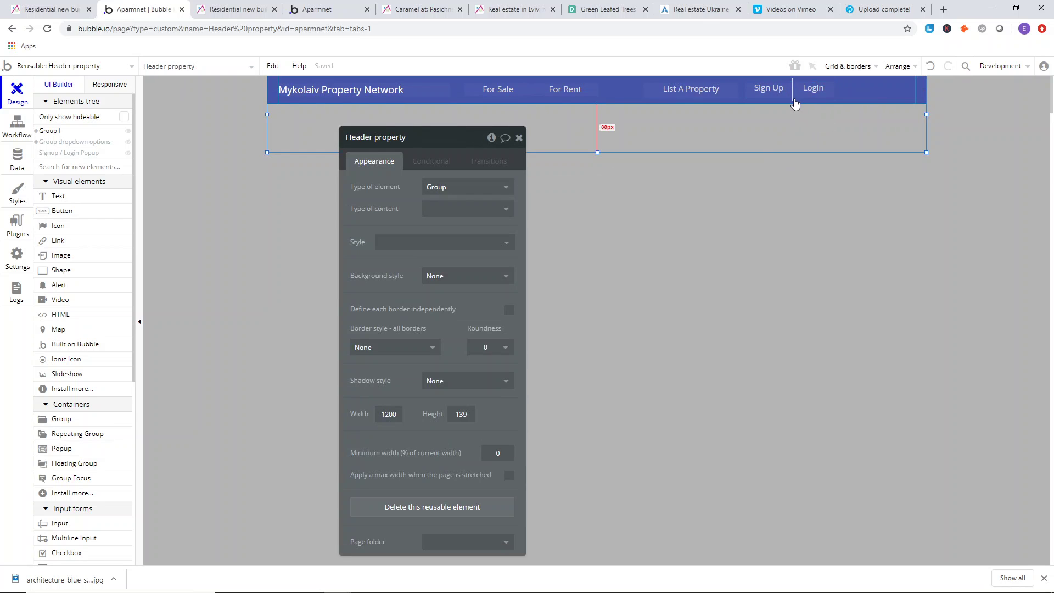
click(793, 96)
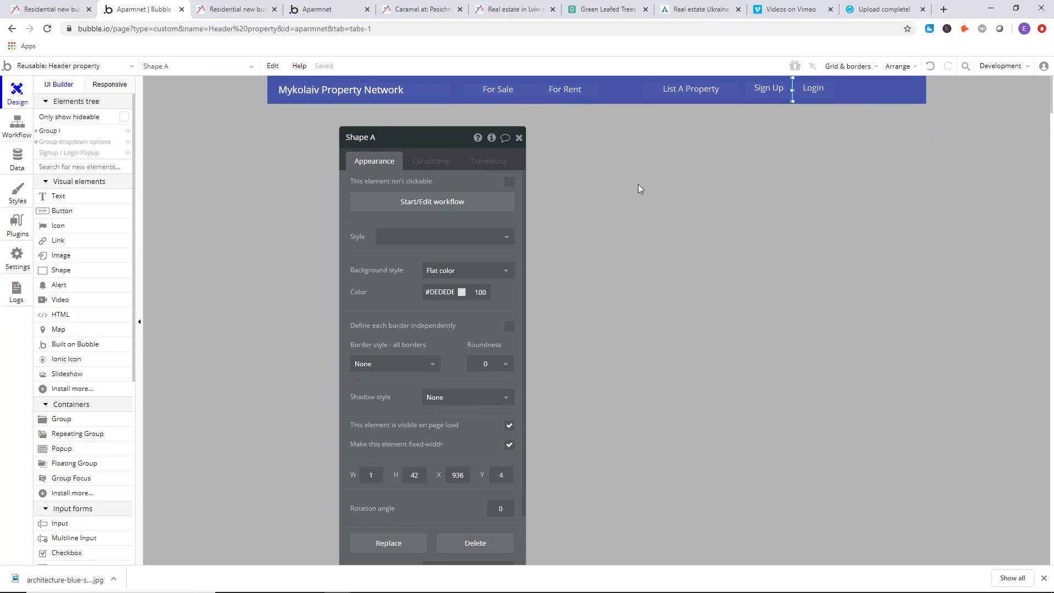
click(190, 116)
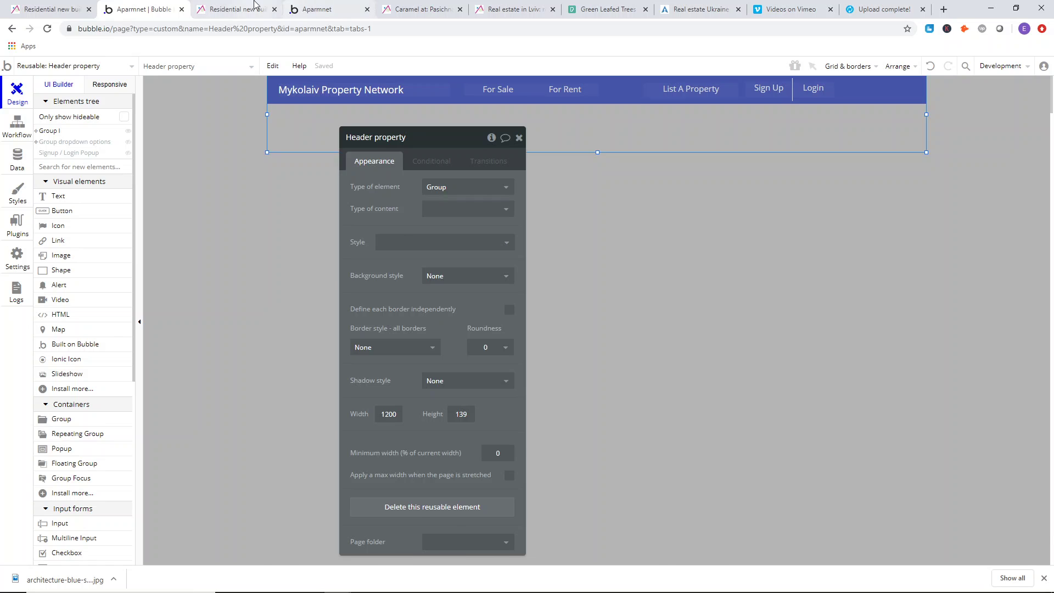
- Refresh the property page preview and examine the hero's subtitle, price text and Featured Rental Apartments heading
click(235, 9)
click(323, 10)
click(570, 67)
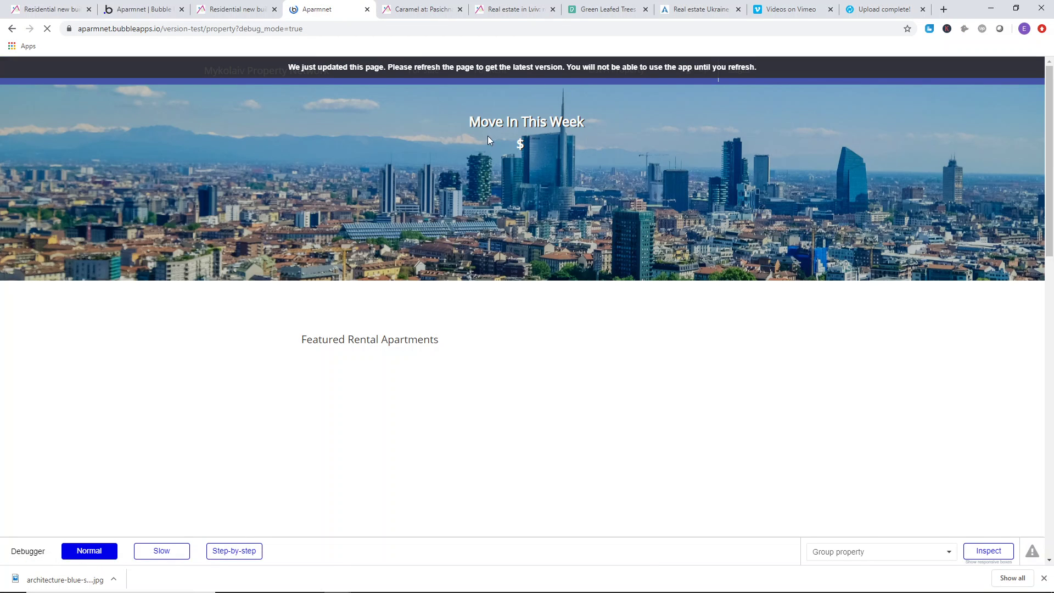
drag(437, 121, 616, 133)
drag(516, 143, 587, 143)
drag(483, 134, 598, 139)
drag(301, 339, 441, 340)
click(493, 290)
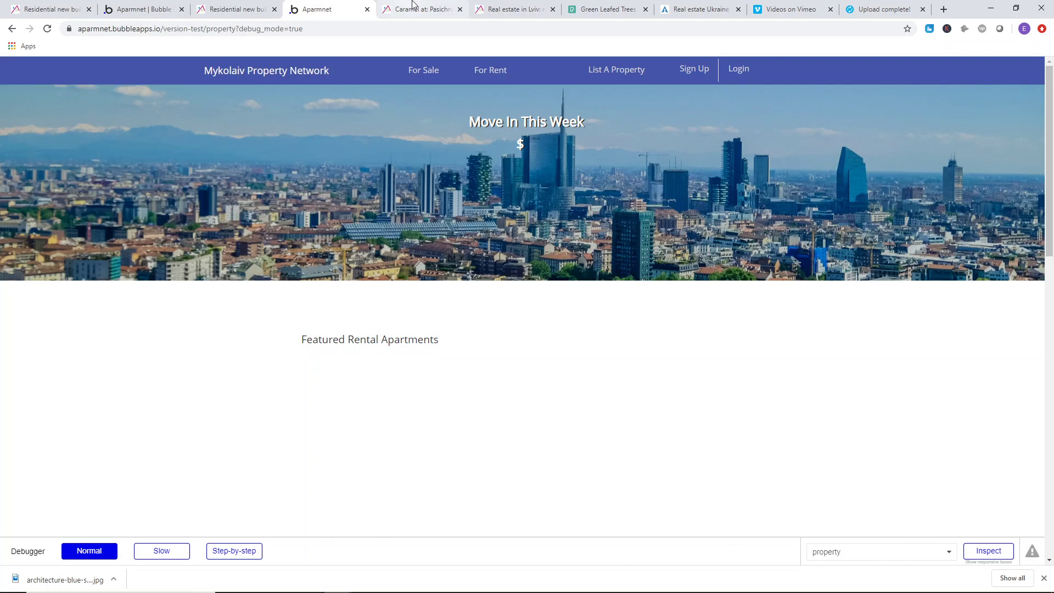
- Compare the hero title and subtitle on the Caramel and Panorama reference pages with the preview, including its For Sale dropdown
click(389, 4)
drag(420, 184, 686, 189)
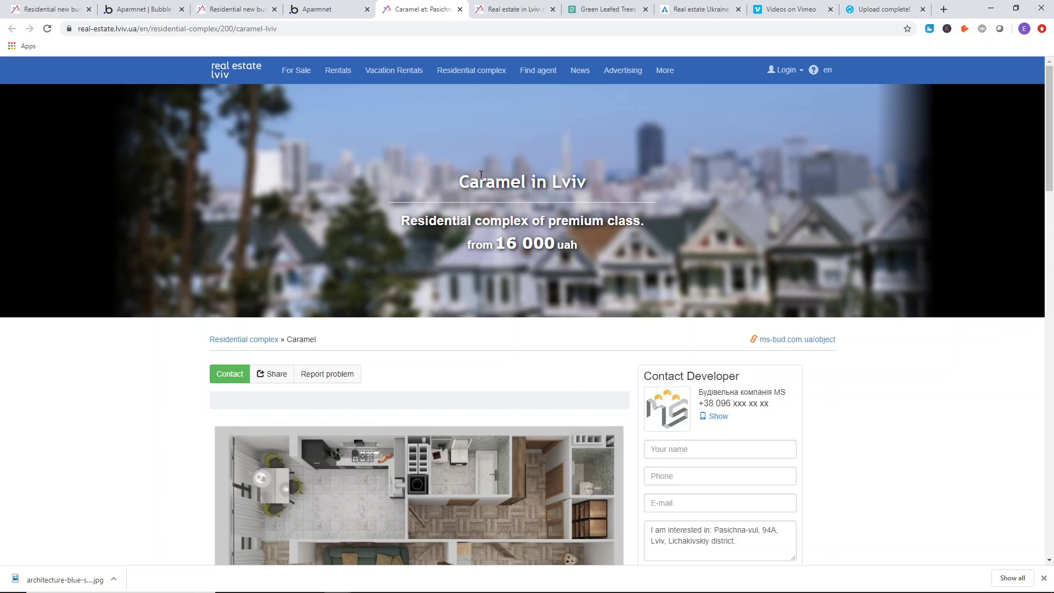
drag(401, 221, 615, 217)
click(645, 230)
click(334, 7)
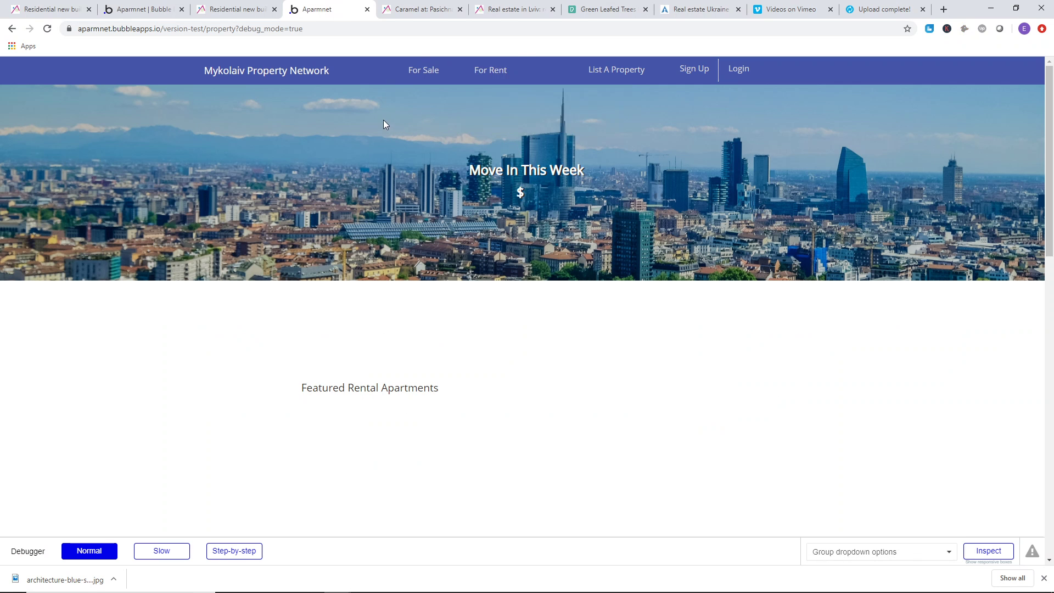
mouse_move(467, 85)
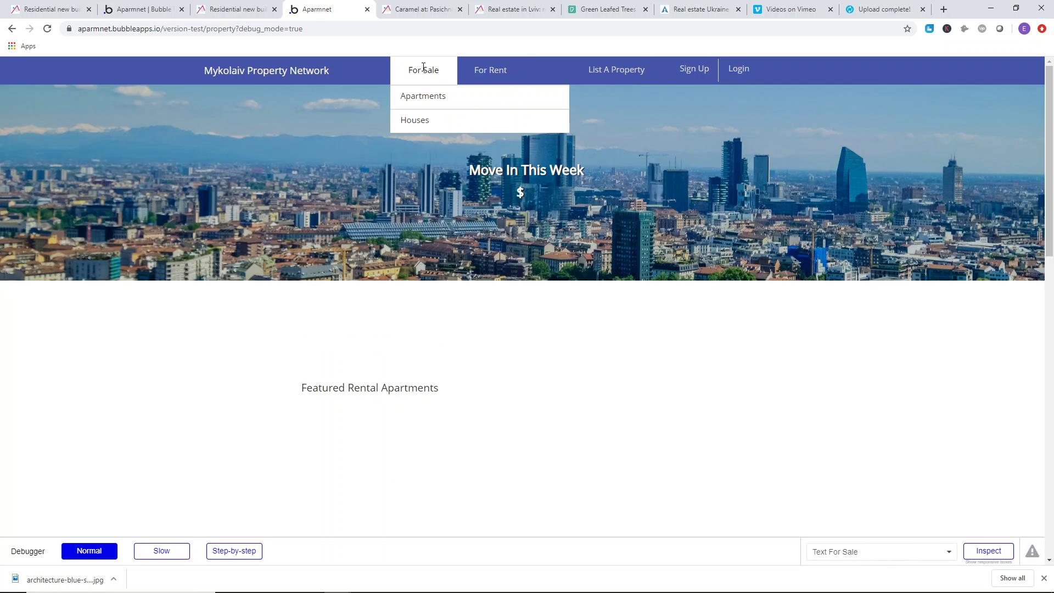
click(239, 8)
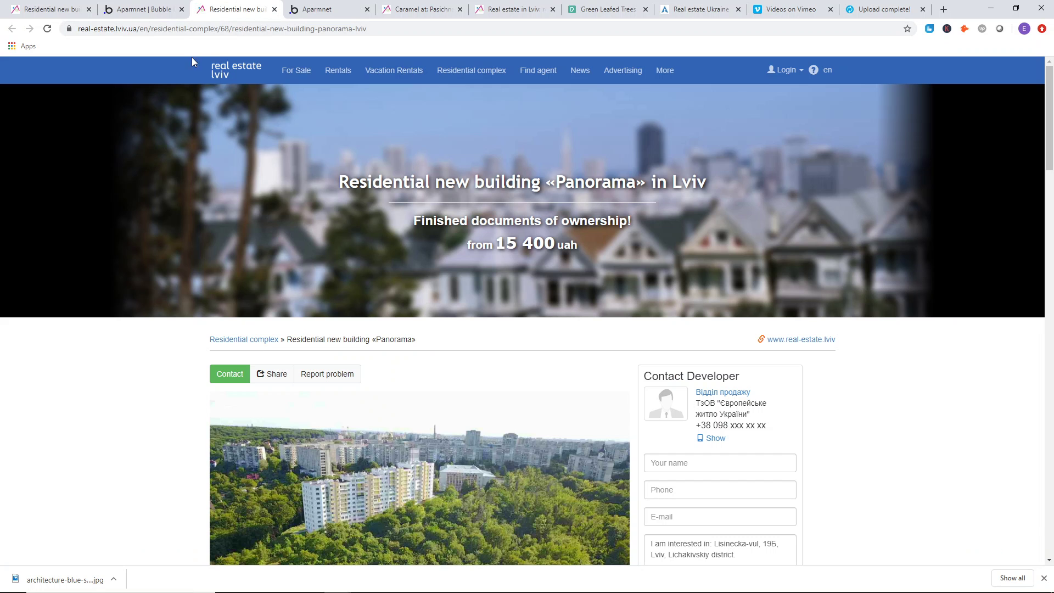
- Open the property page in the editor and move the price and Move In This Week texts lower, leaving a gap below the title
click(144, 9)
click(84, 73)
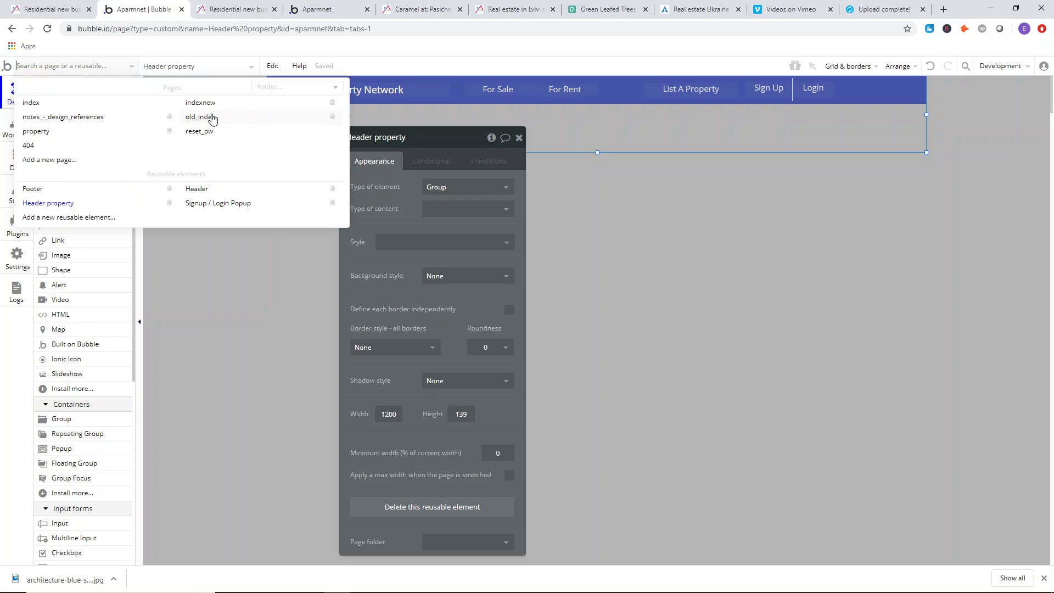
click(72, 132)
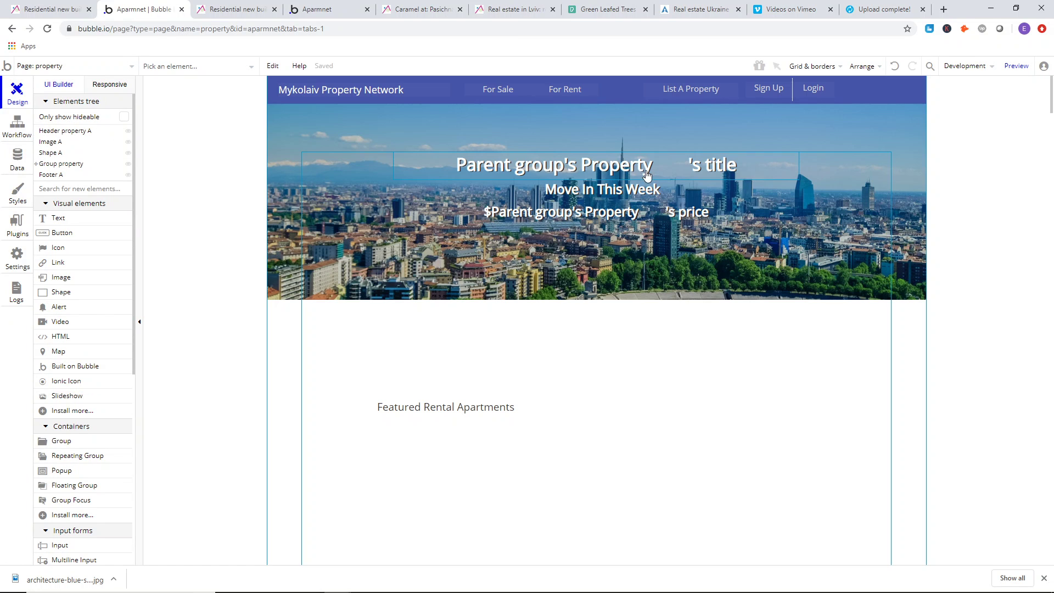
click(617, 221)
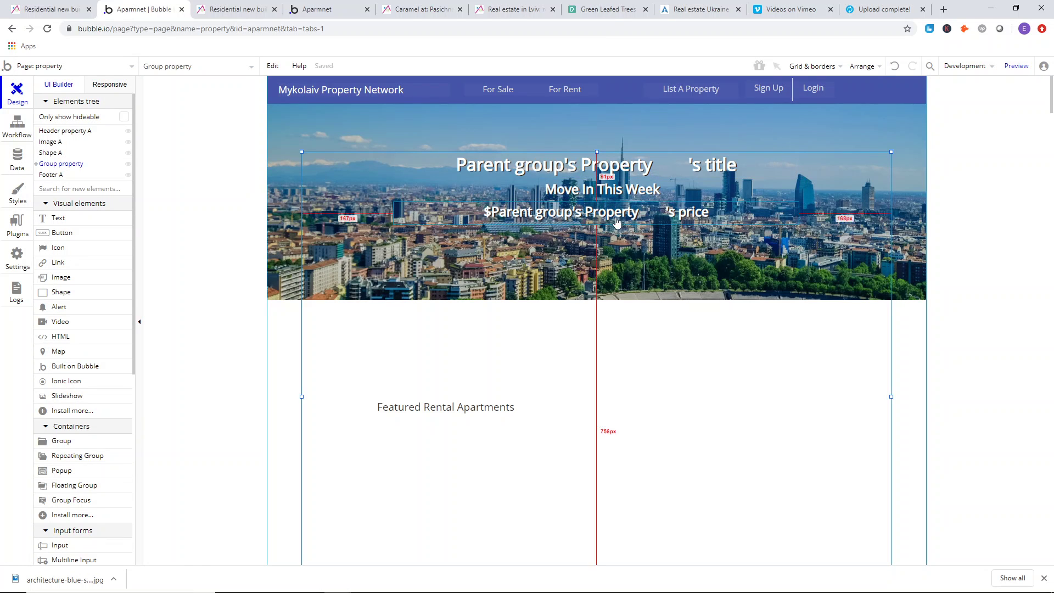
drag(601, 222, 601, 234)
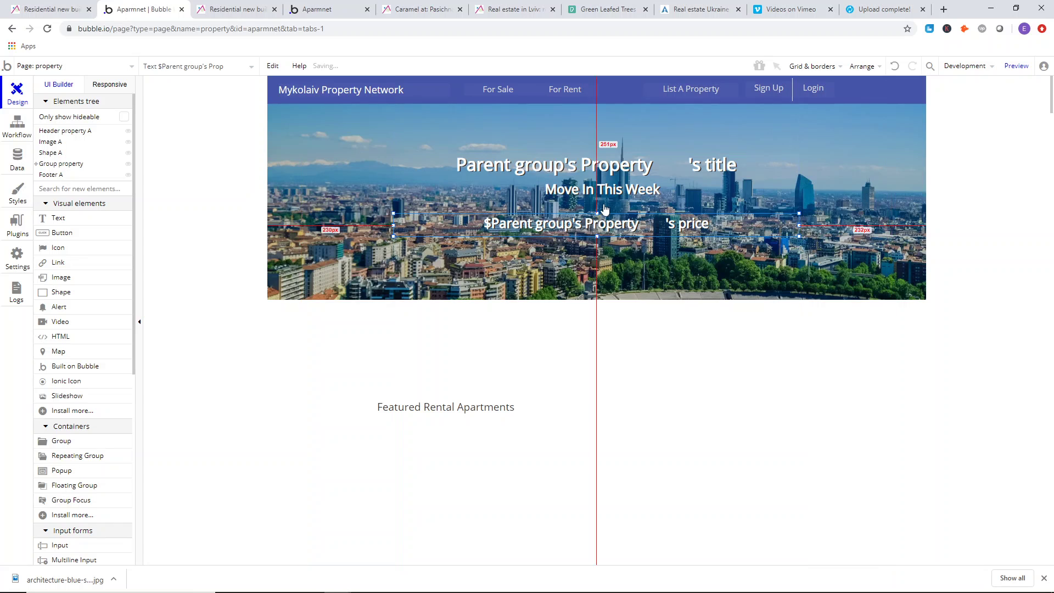
drag(604, 190, 603, 212)
- Draw a thin horizontal line shape, about 731 px wide and 1 px high, between the title and Move In This Week
click(61, 292)
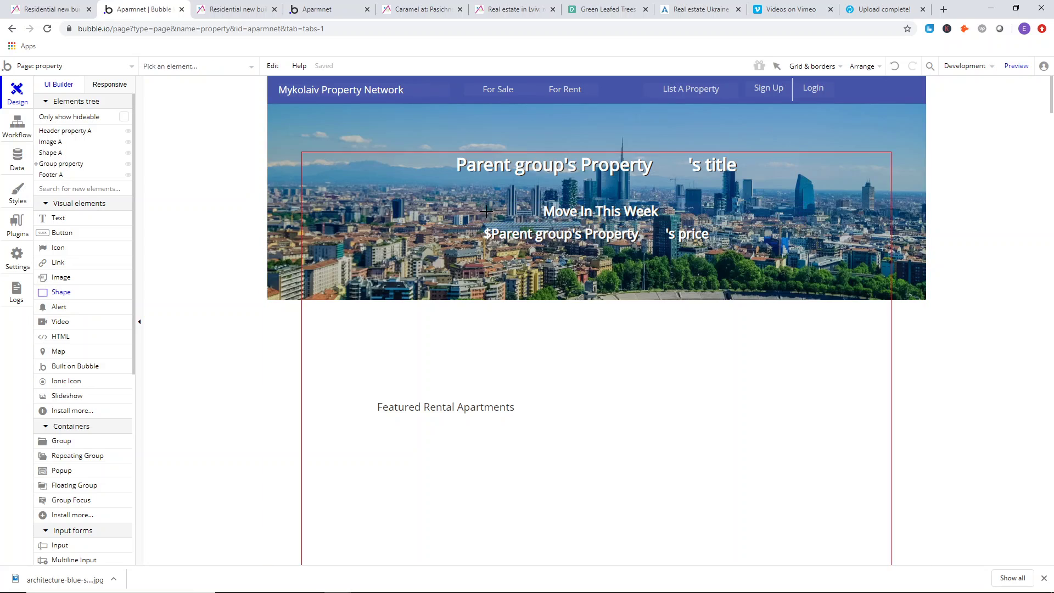
drag(439, 188, 840, 187)
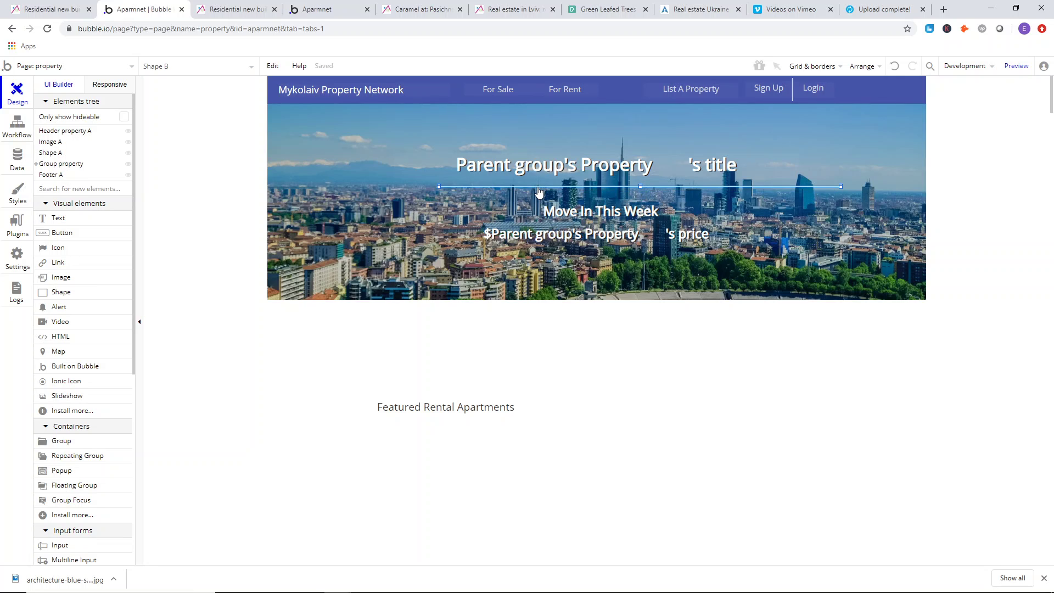
drag(538, 191, 508, 187)
- Shorten the line shape below the title, using the Panorama page as reference, and center it horizontally
click(236, 8)
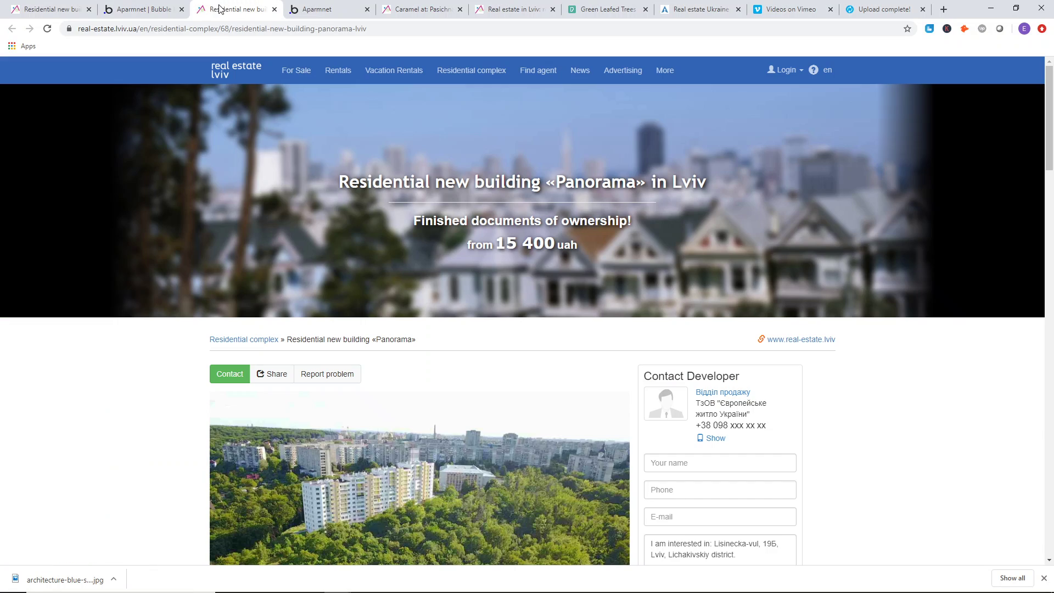
click(139, 6)
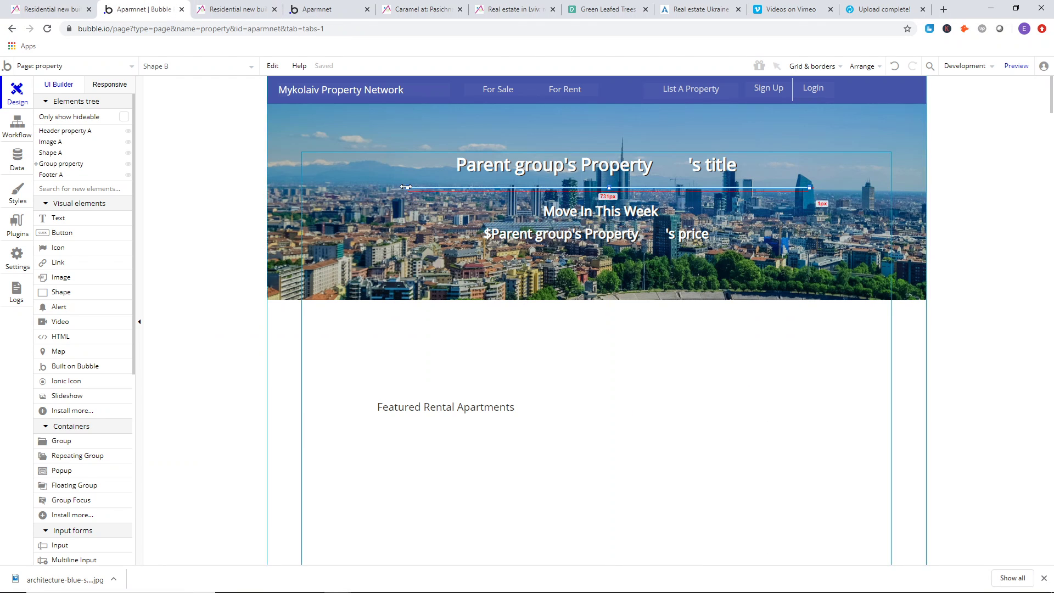
drag(425, 188, 451, 190)
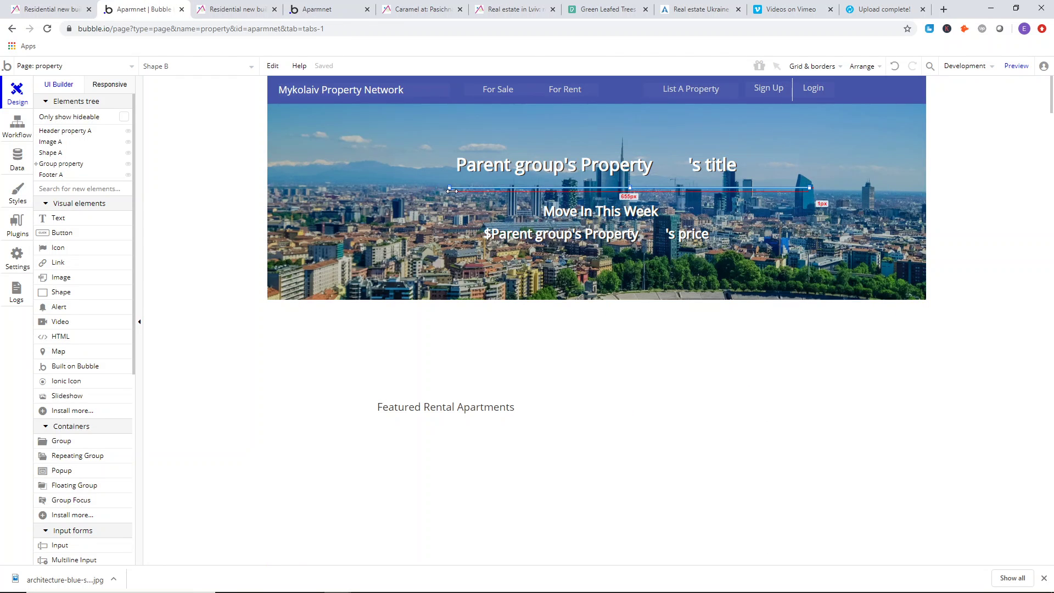
drag(530, 192, 535, 190)
right_click(535, 190)
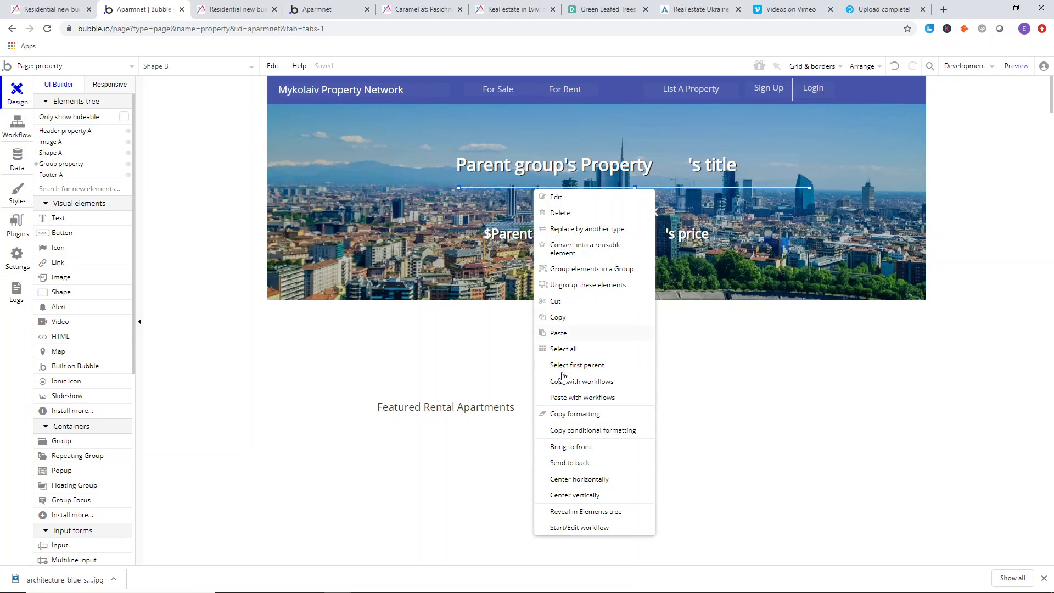
click(574, 479)
click(179, 140)
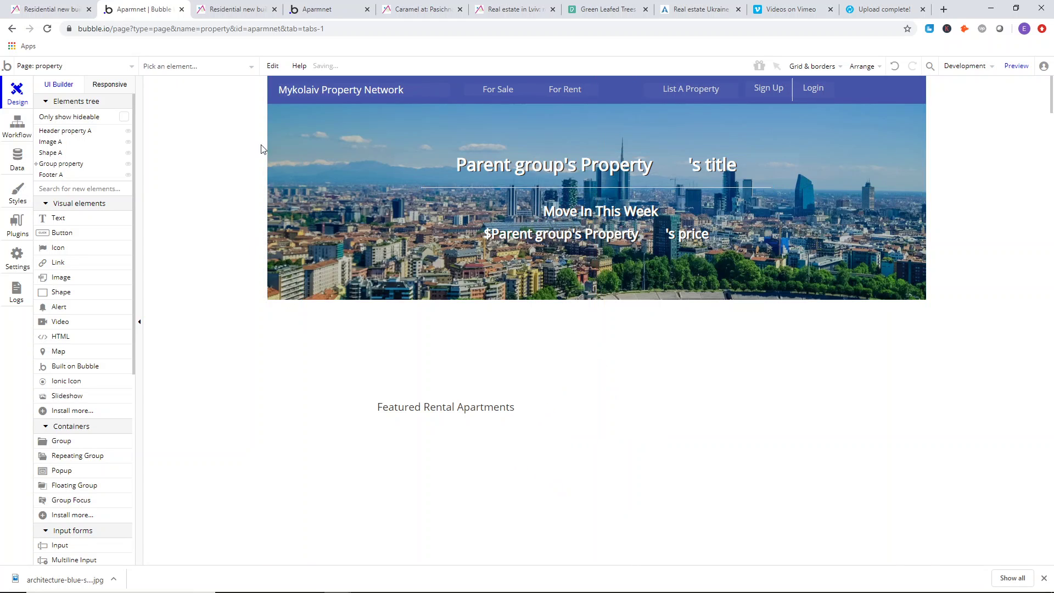
- Fine-tune the vertical spacing of the Move In This Week and price texts below the line, comparing with the Panorama page
click(236, 9)
click(142, 6)
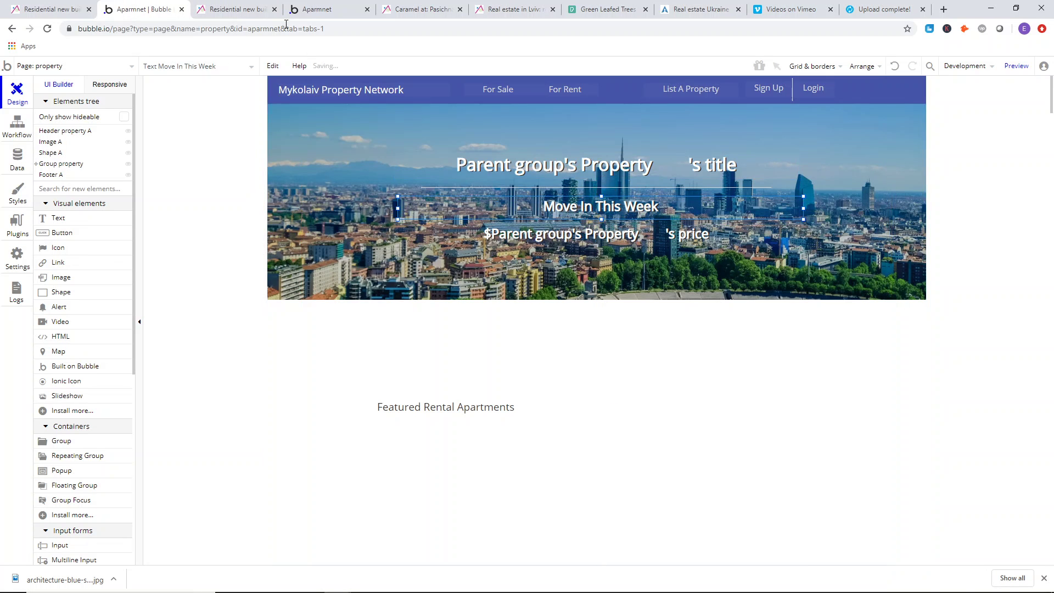
click(234, 9)
click(141, 7)
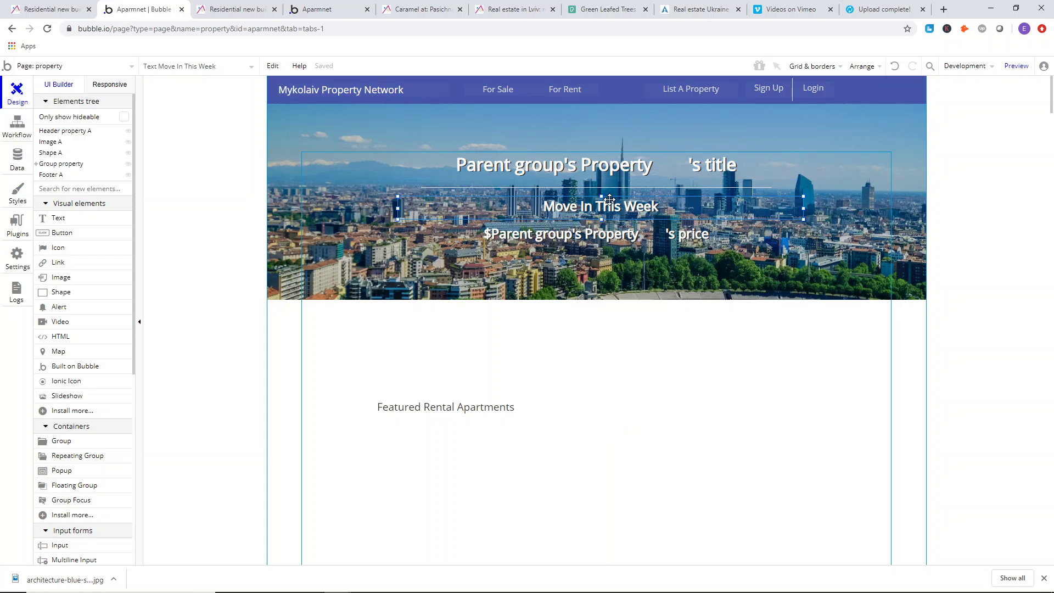
click(610, 238)
mouse_move(611, 237)
mouse_down()
mouse_move(598, 243)
mouse_move(600, 232)
mouse_up()
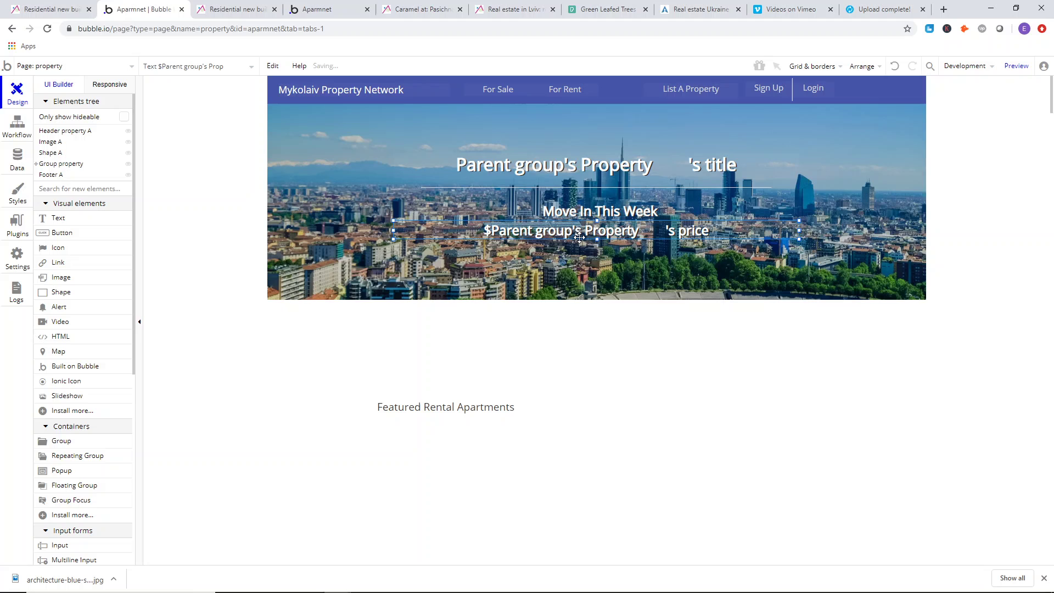
click(229, 158)
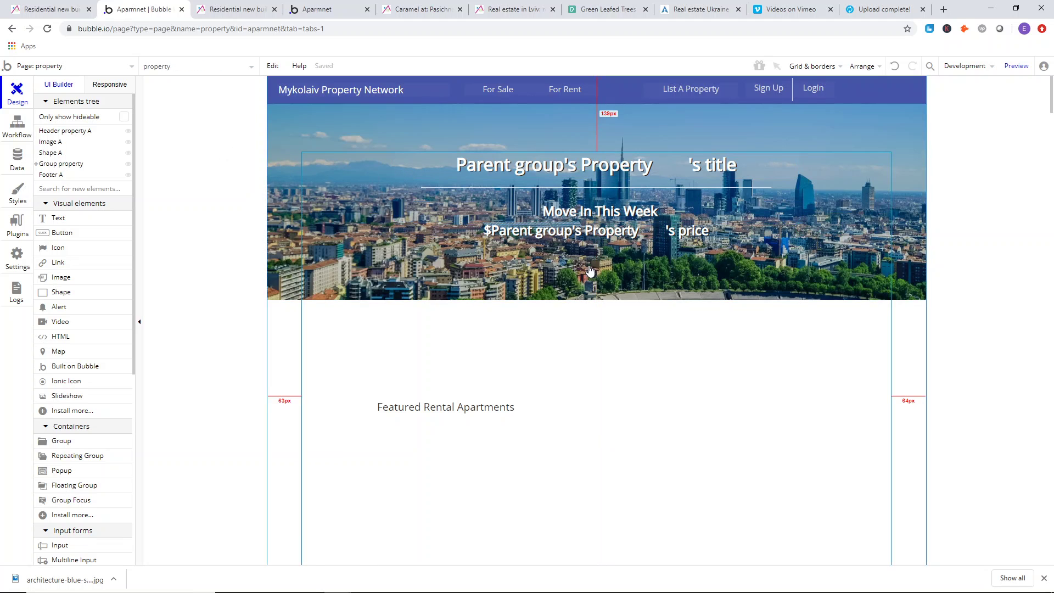
click(609, 240)
drag(609, 240, 596, 224)
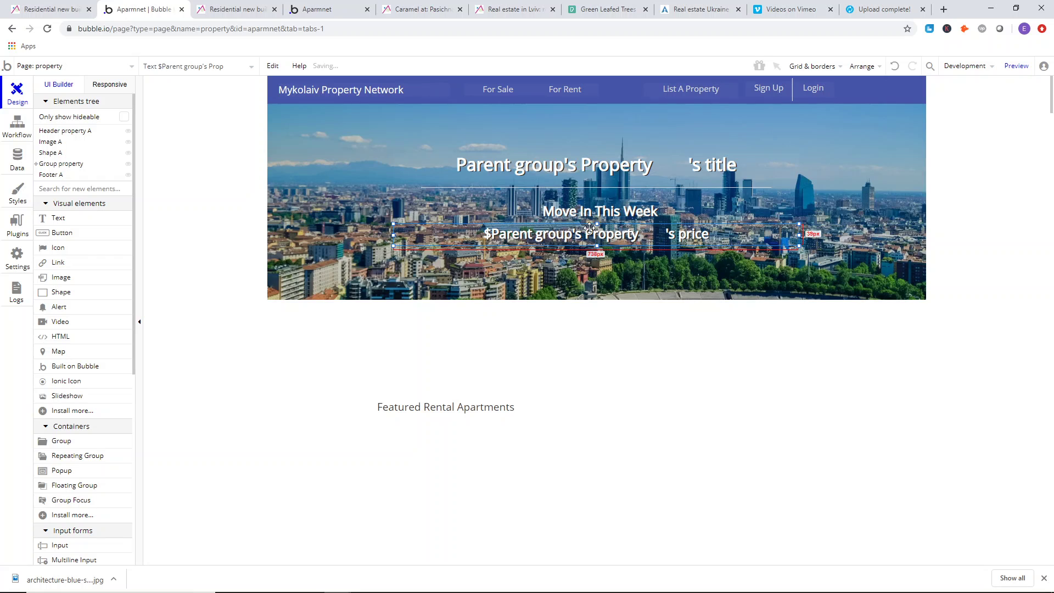
click(231, 142)
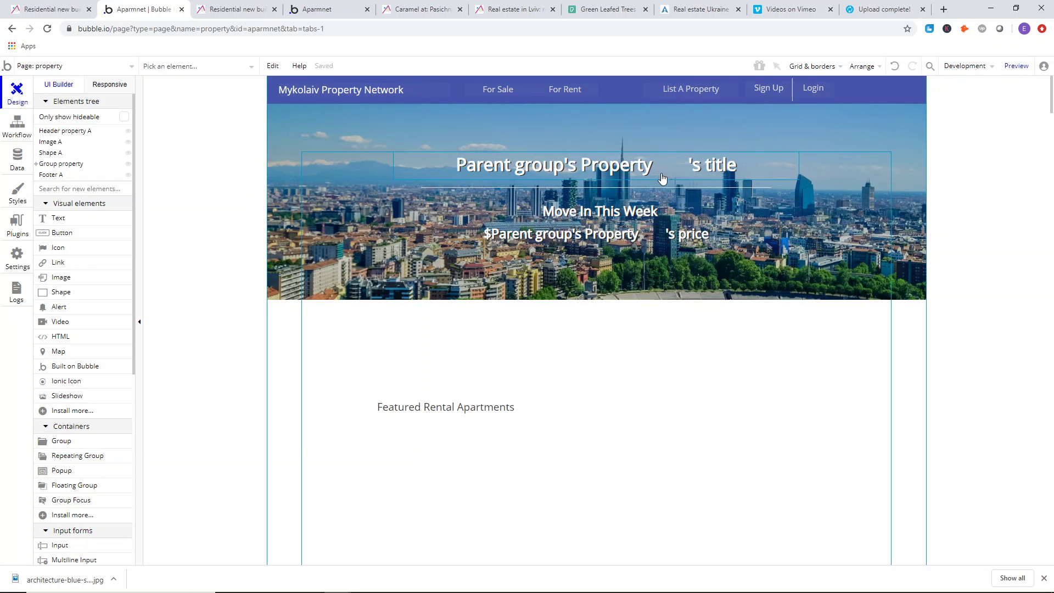
- Examine the Panorama reference page's hero text, image gallery, contact form and list of offers
click(237, 8)
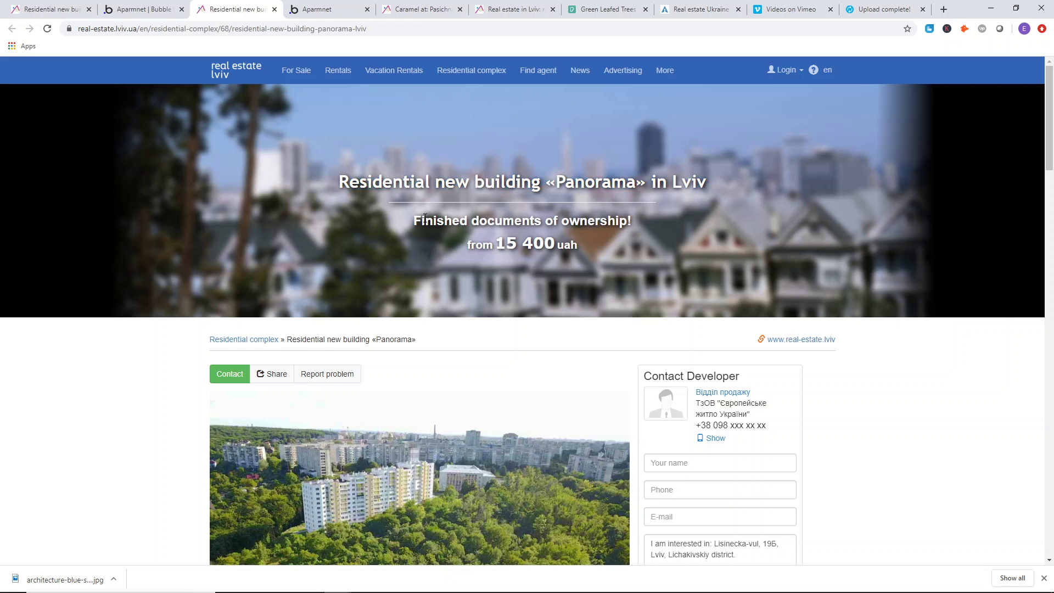
drag(469, 182, 544, 243)
click(548, 205)
scroll(548, 205, down, 4)
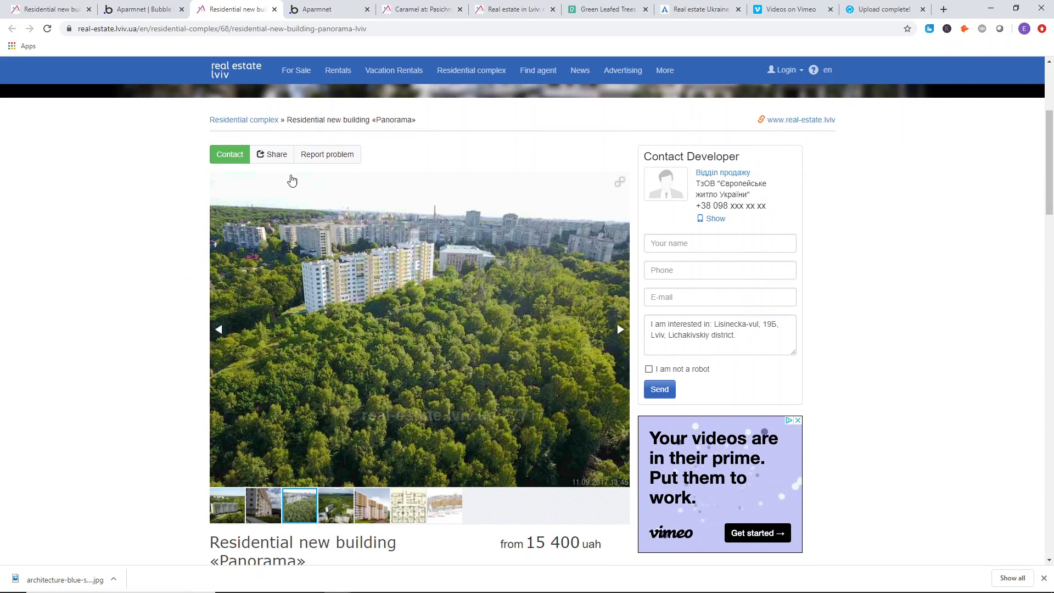
scroll(505, 251, down, 5)
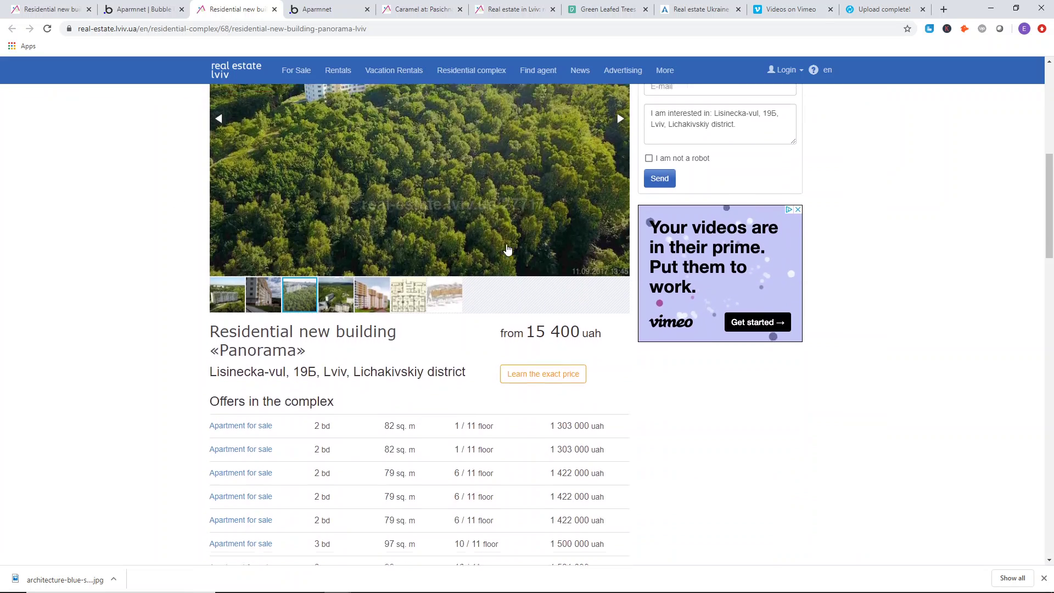
scroll(490, 250, up, 3)
scroll(490, 250, up, 1)
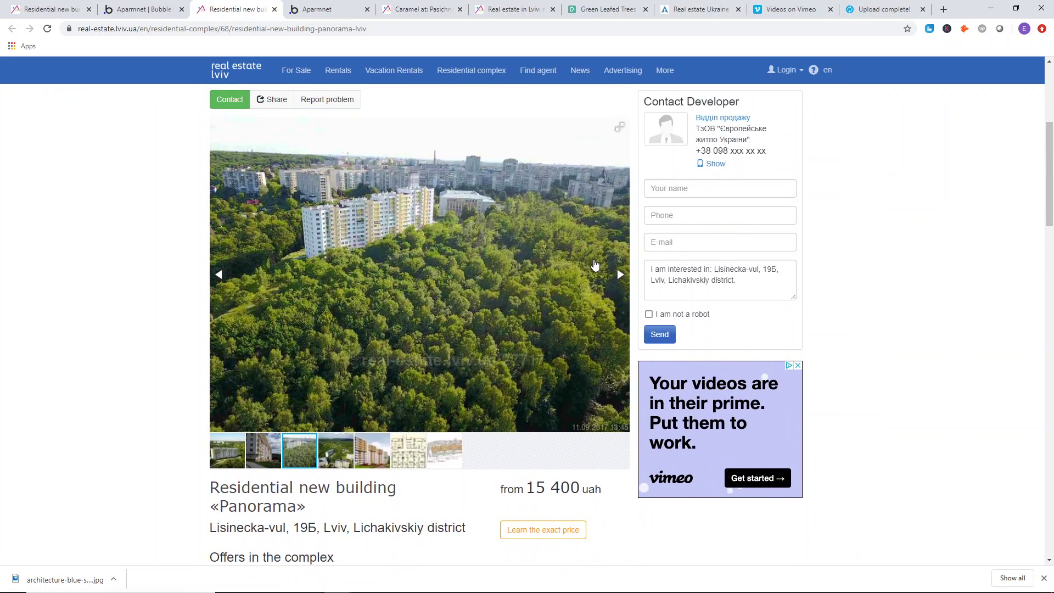
- Browse the Panorama page's image gallery forward to the final image and back to the first photo
click(621, 274)
click(621, 275)
click(620, 275)
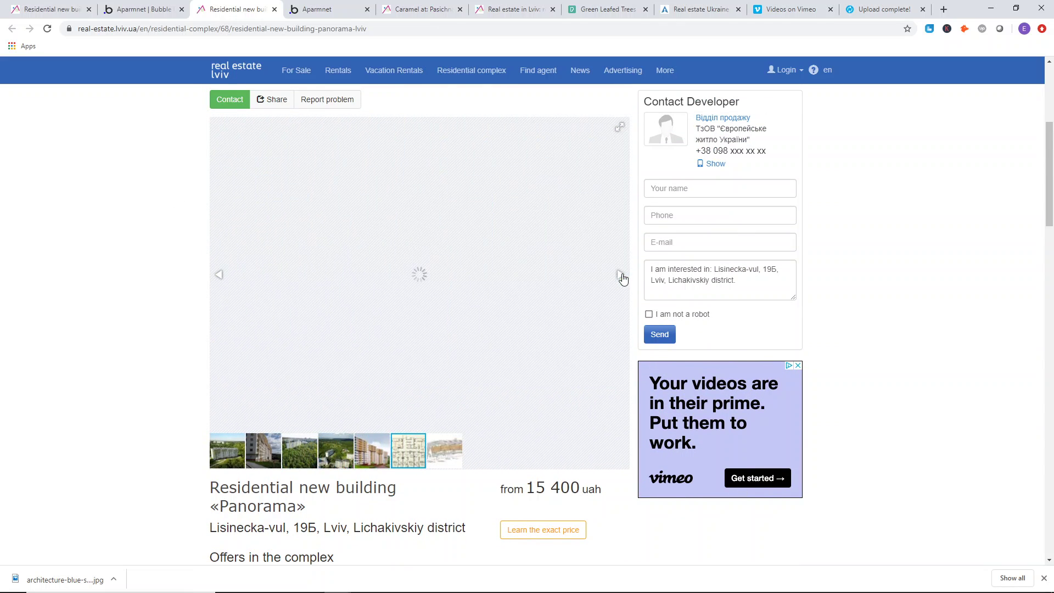
click(621, 275)
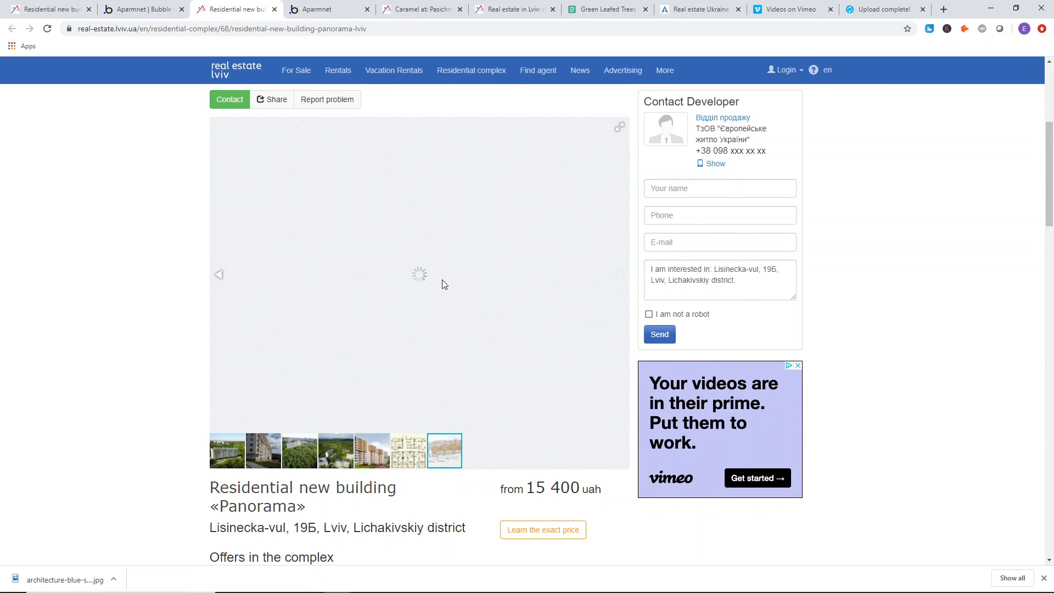
click(220, 279)
click(221, 279)
click(222, 281)
click(221, 281)
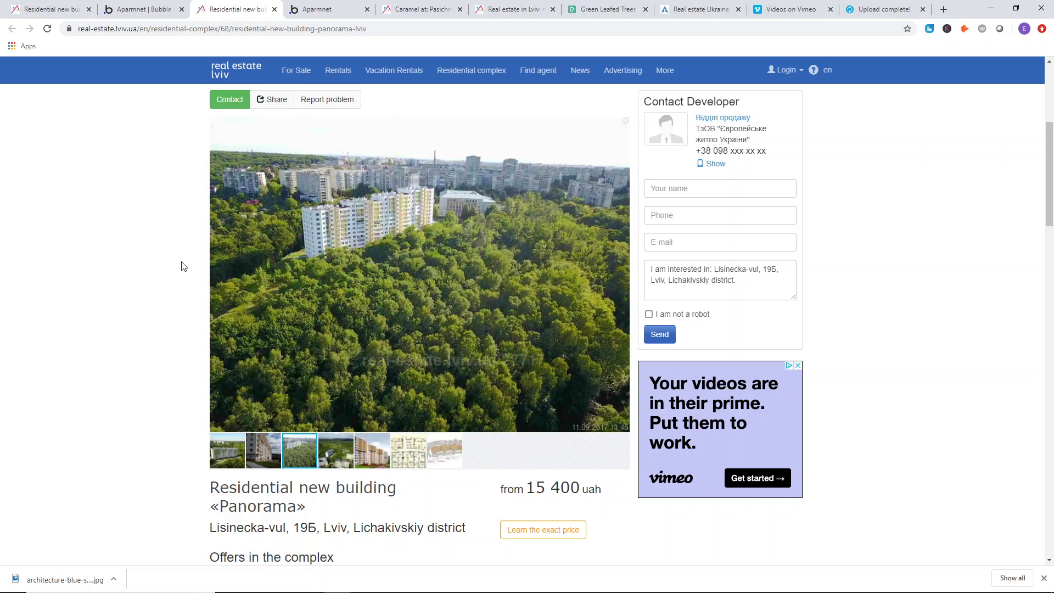
click(218, 277)
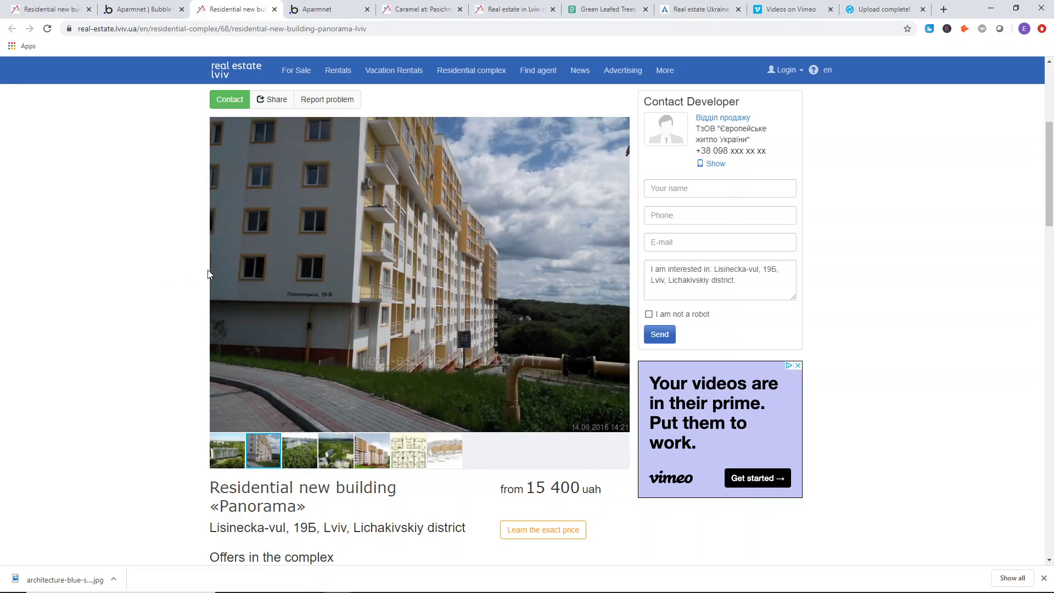
click(218, 276)
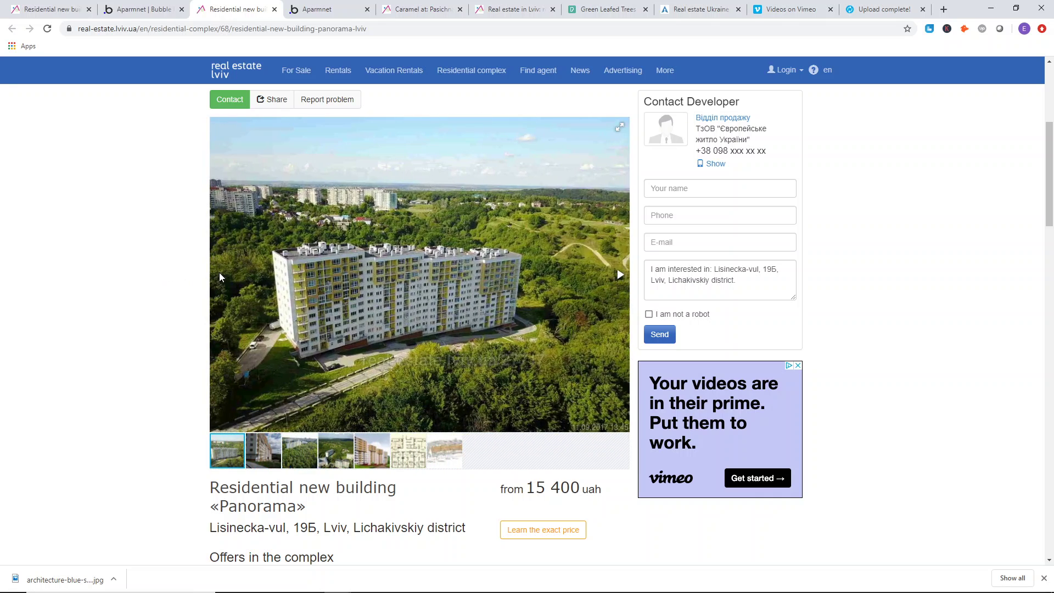
- Switch to the Bubble editor, install the Slick Slideshow plugin and open its details among the installed plugins
click(131, 7)
click(17, 225)
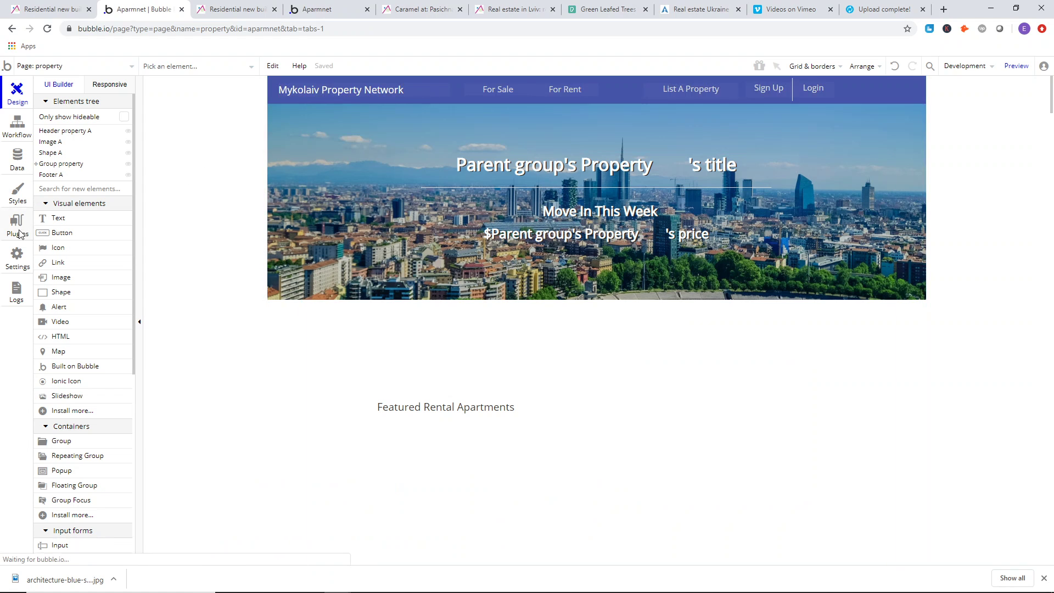
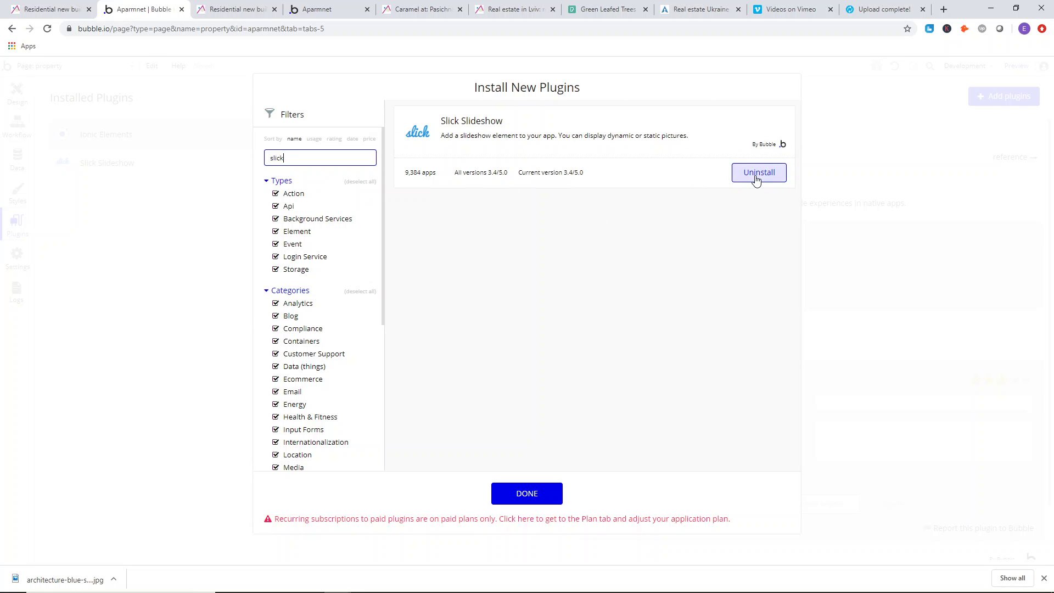
click(541, 502)
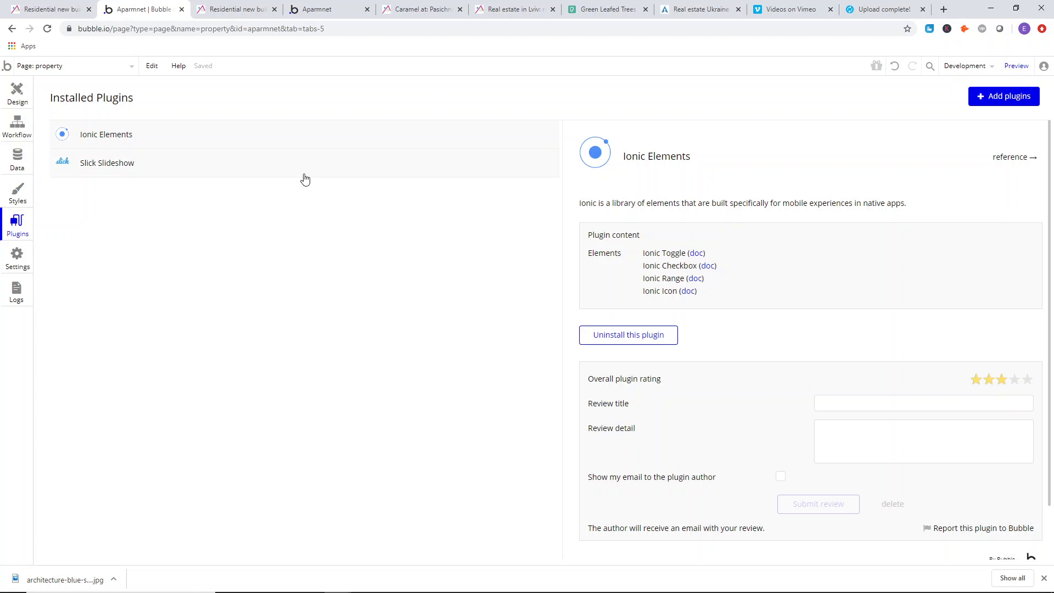
click(292, 160)
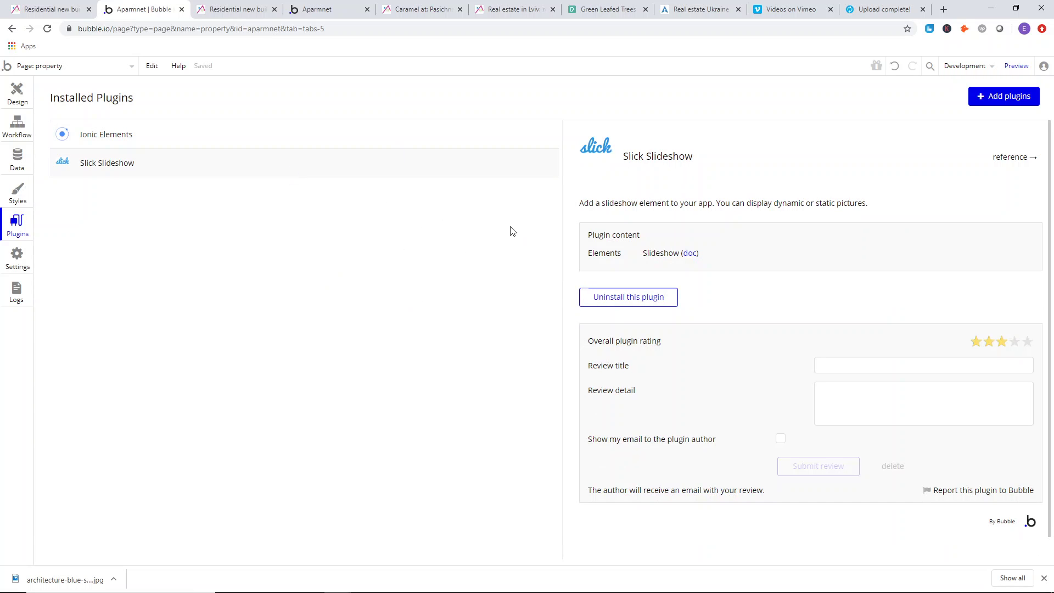
- Draw a Slideshow element in the group below the hero and move the Featured Rental Apartments text above it
click(8, 98)
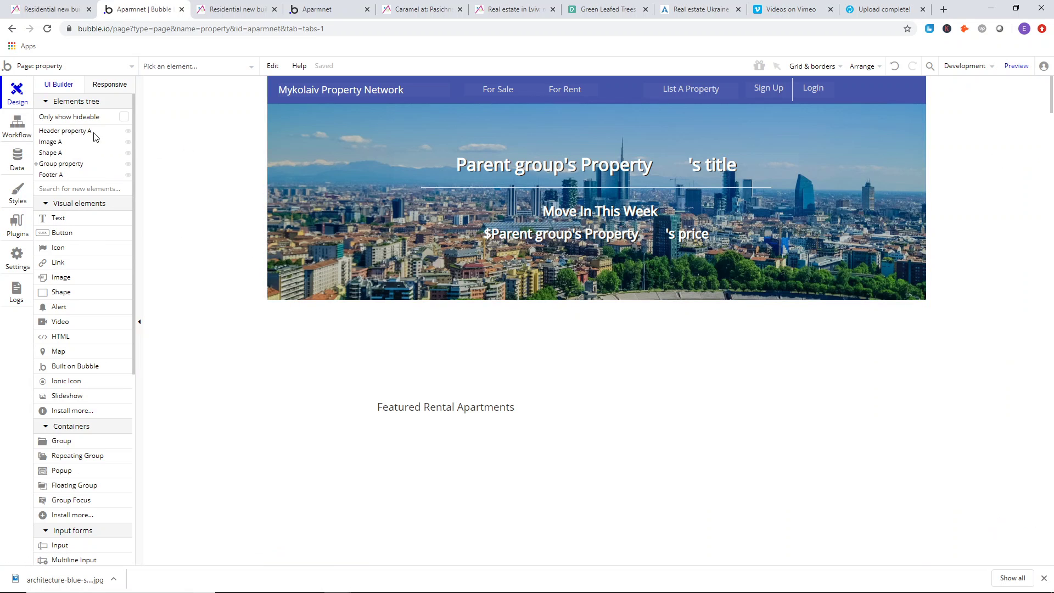
scroll(84, 203, down, 3)
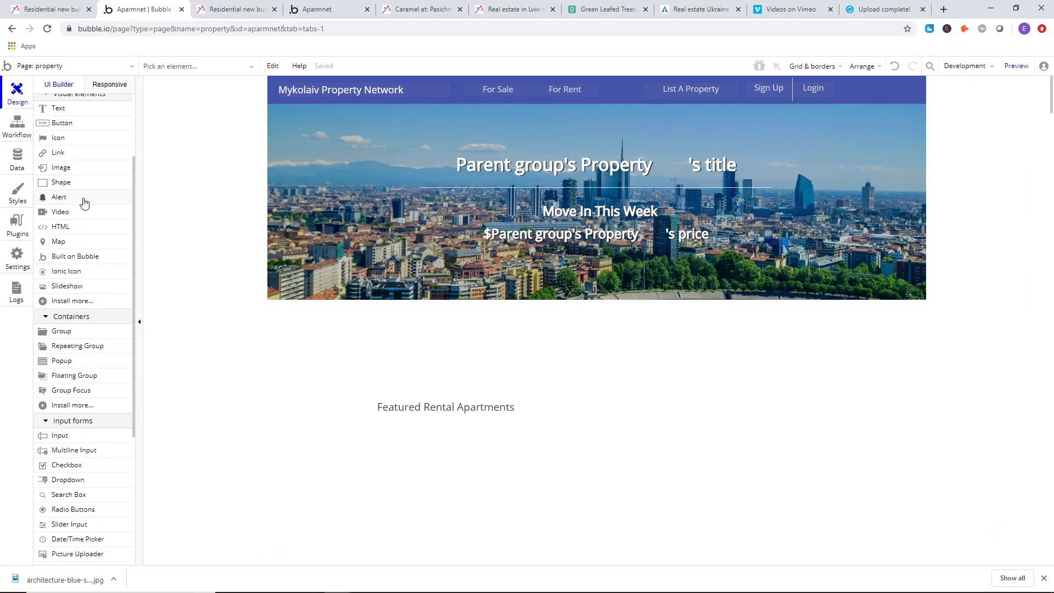
click(79, 291)
scroll(376, 169, down, 4)
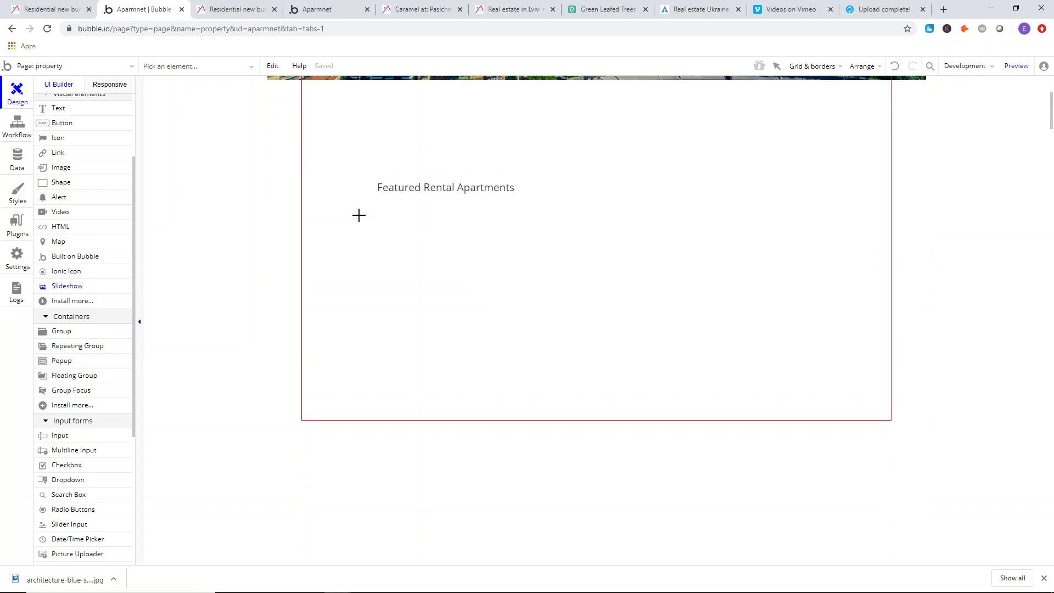
mouse_move(361, 203)
mouse_down()
mouse_move(538, 307)
mouse_move(625, 393)
mouse_move(613, 389)
mouse_up()
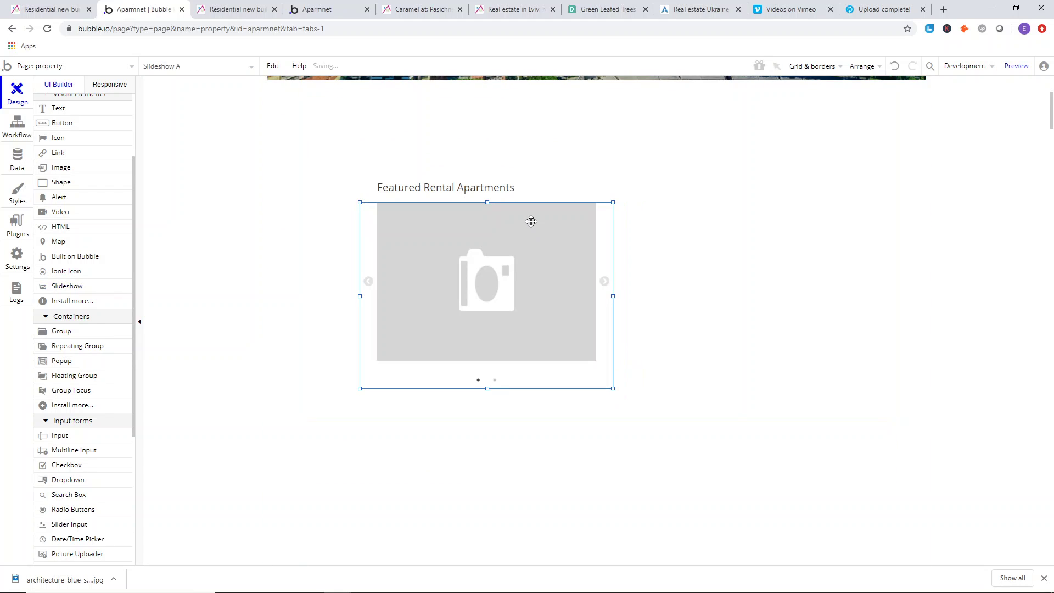
drag(488, 200, 525, 121)
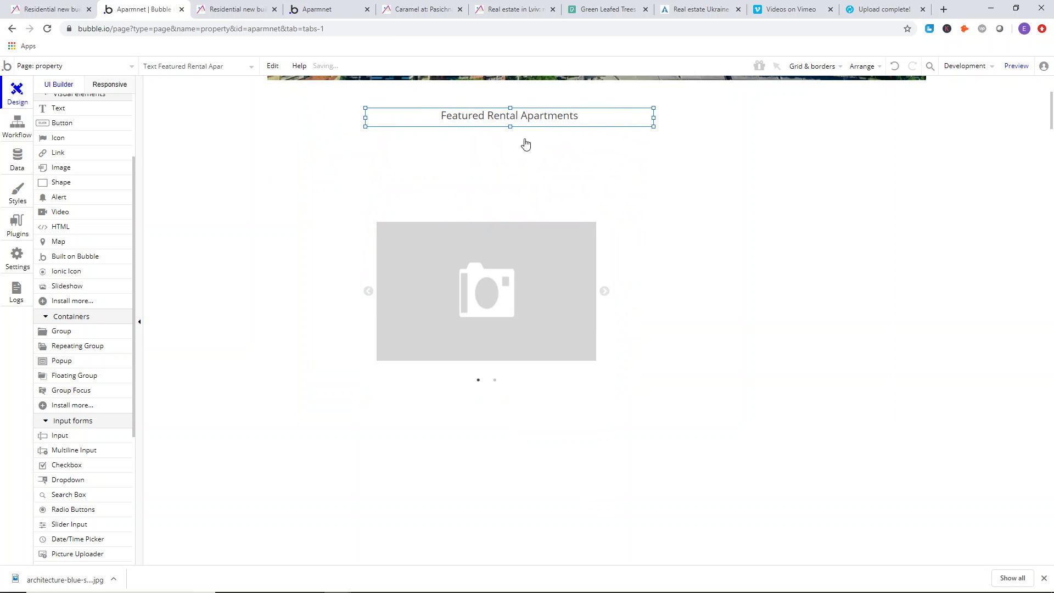
- Examine the Panorama page's gallery layout and run through its images to the site plan and back
scroll(525, 144, up, 3)
click(236, 8)
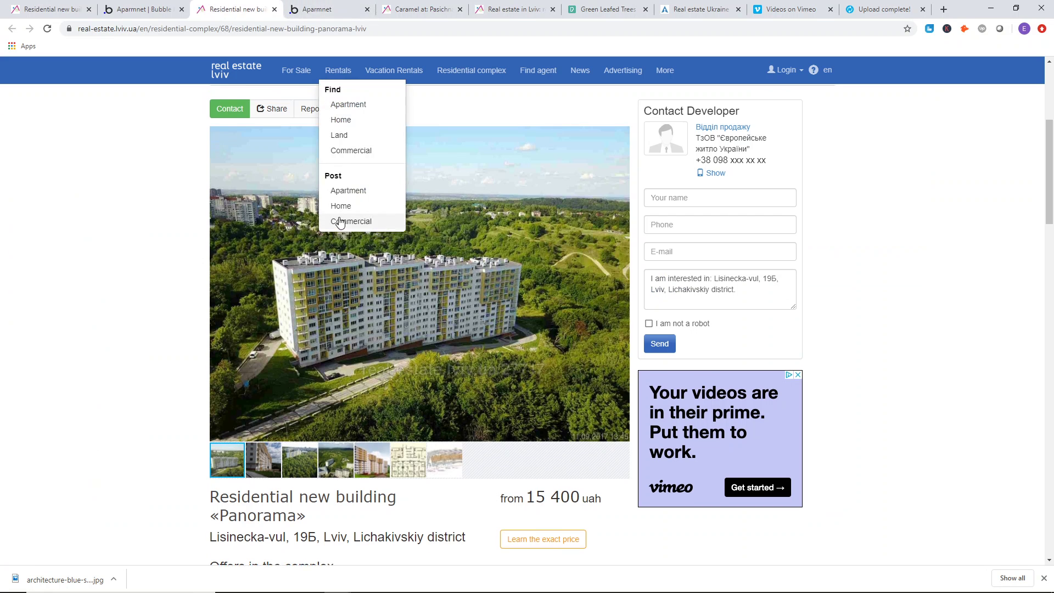
scroll(453, 242, up, 1)
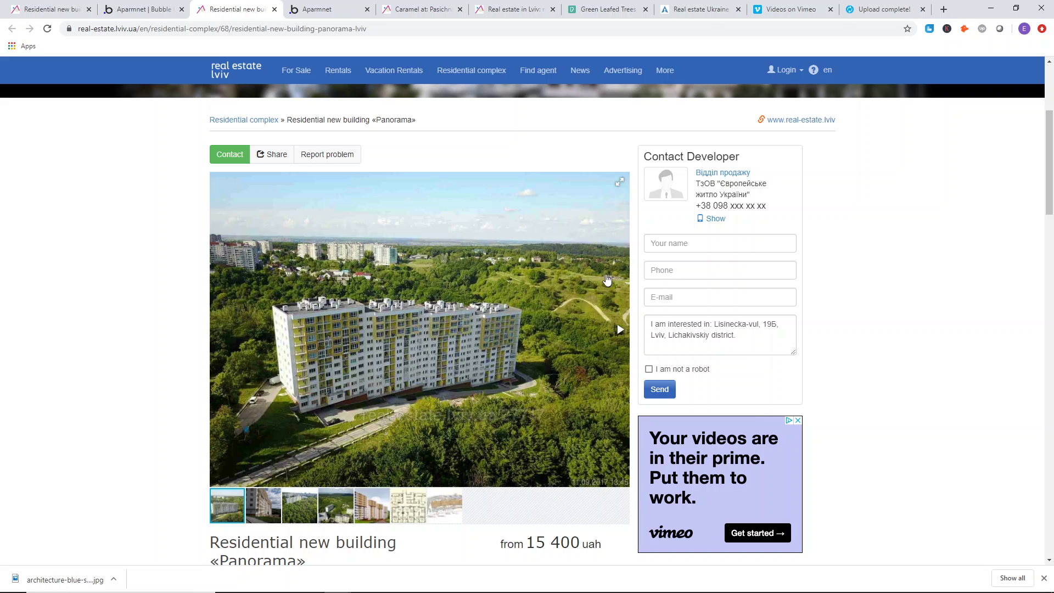
click(618, 330)
click(617, 330)
click(618, 330)
click(618, 330)
click(618, 329)
click(618, 330)
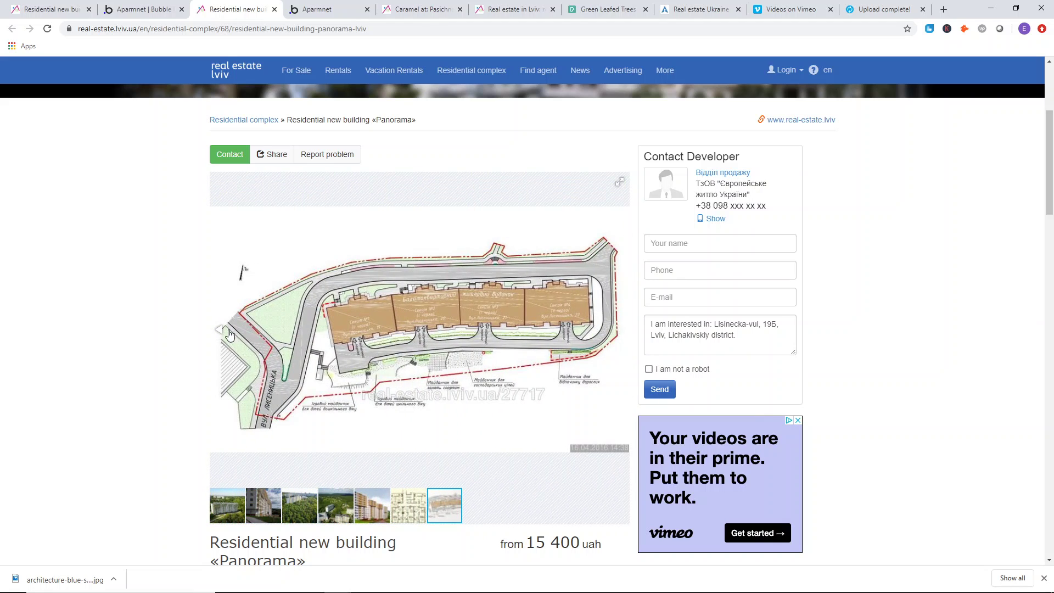
click(219, 330)
click(219, 329)
click(219, 330)
click(219, 330)
click(219, 329)
click(219, 330)
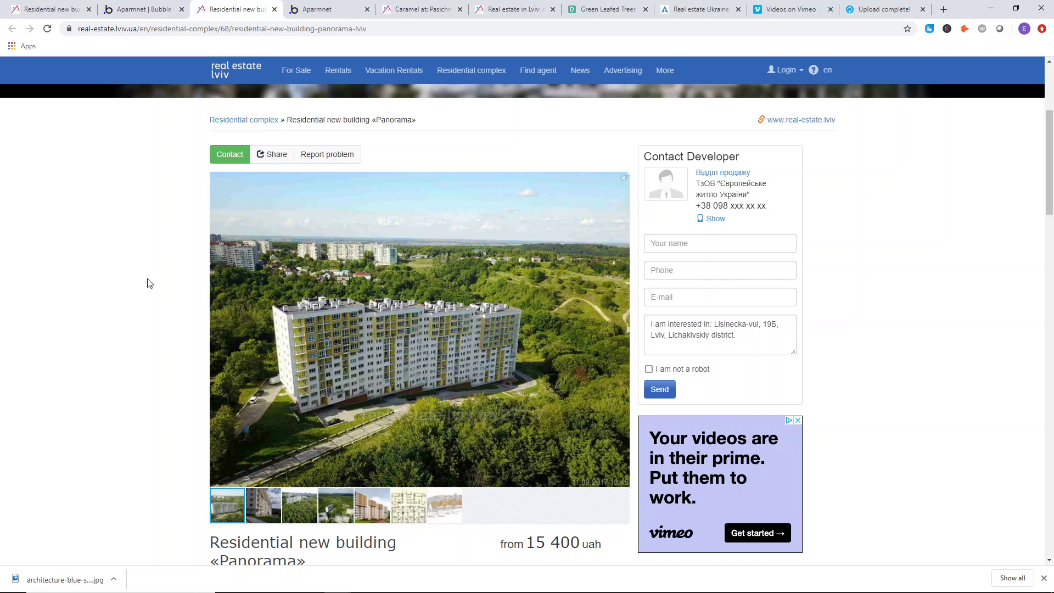
- Enlarge the slideshow in the Bubble editor by extending its upper-left corner to just below the Featured Rental Apartments text
click(159, 7)
scroll(447, 237, down, 3)
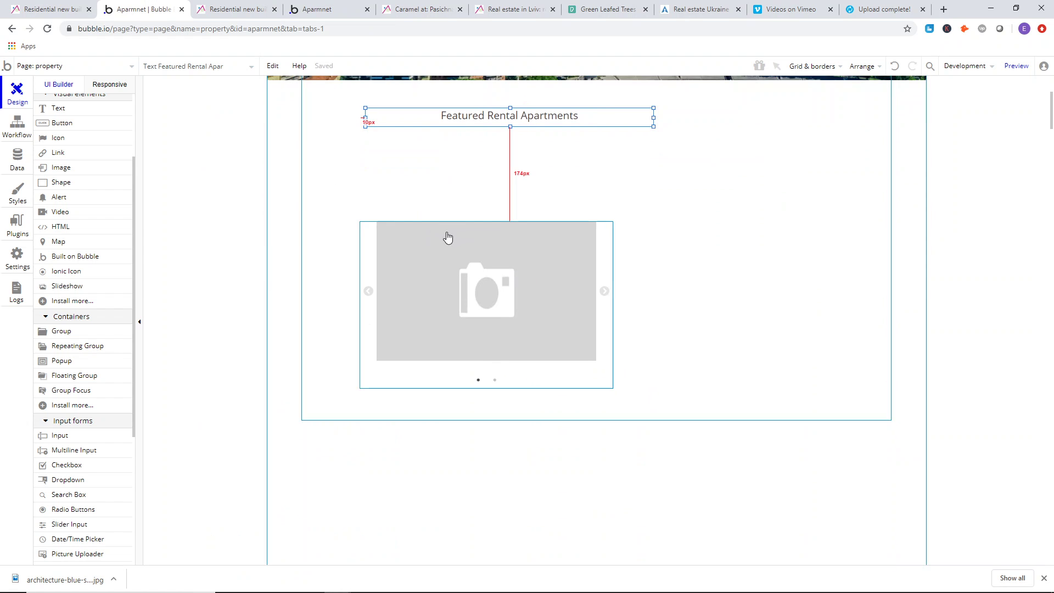
click(447, 237)
drag(360, 223, 331, 134)
- Examine the Panorama page's breadcrumb row, contact and share buttons, and spacing between the hero and the gallery
click(242, 8)
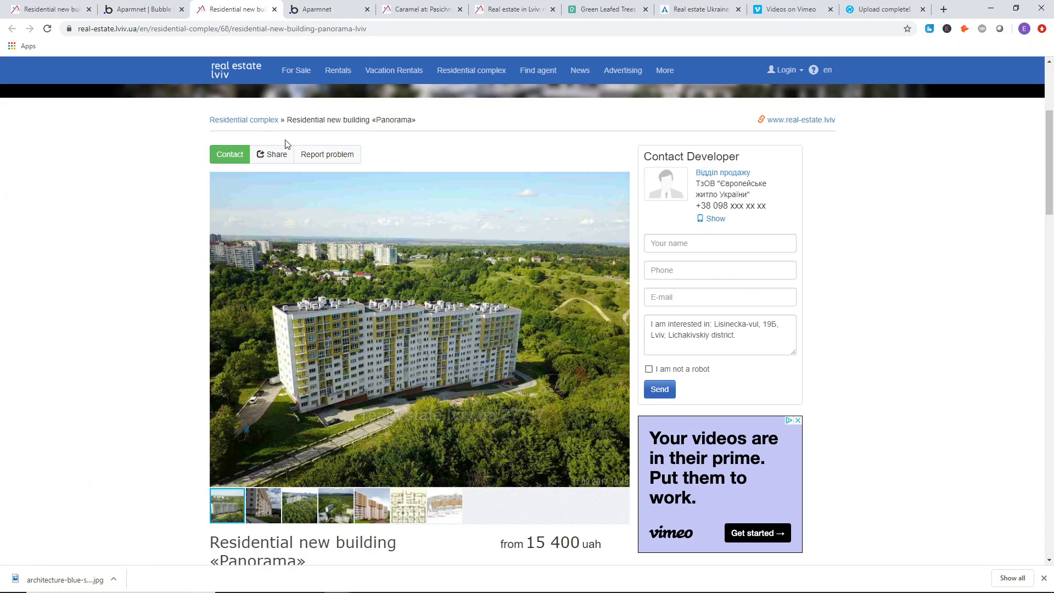
scroll(372, 220, up, 2)
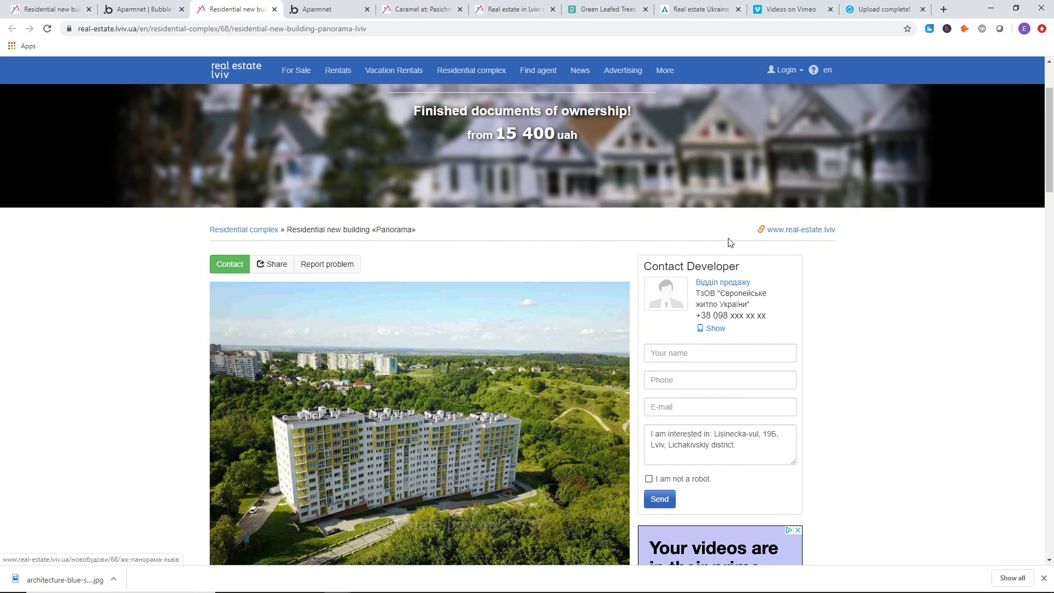
scroll(527, 207, down, 2)
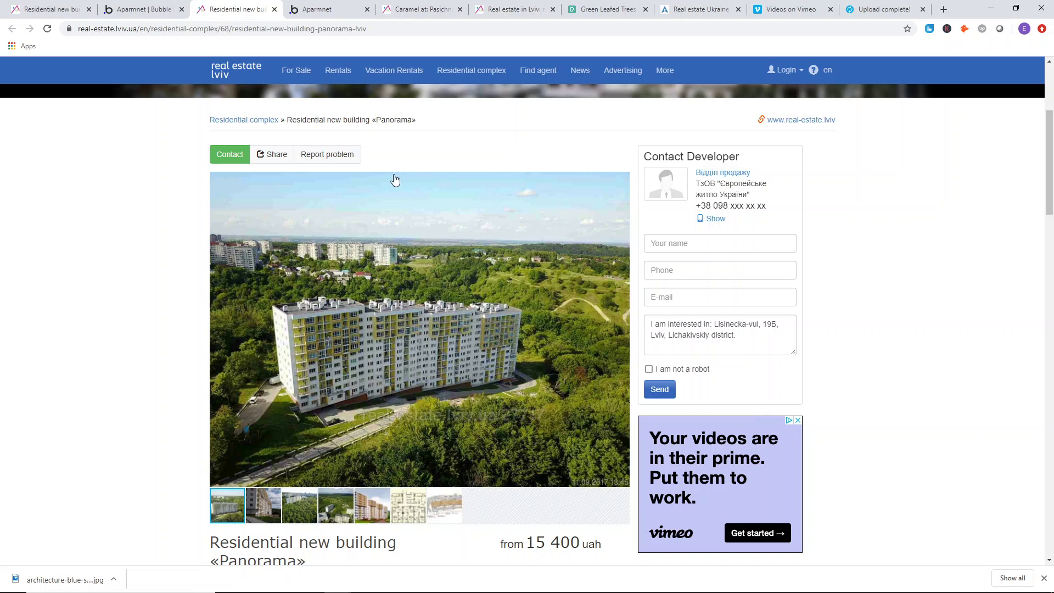
scroll(233, 159, up, 1)
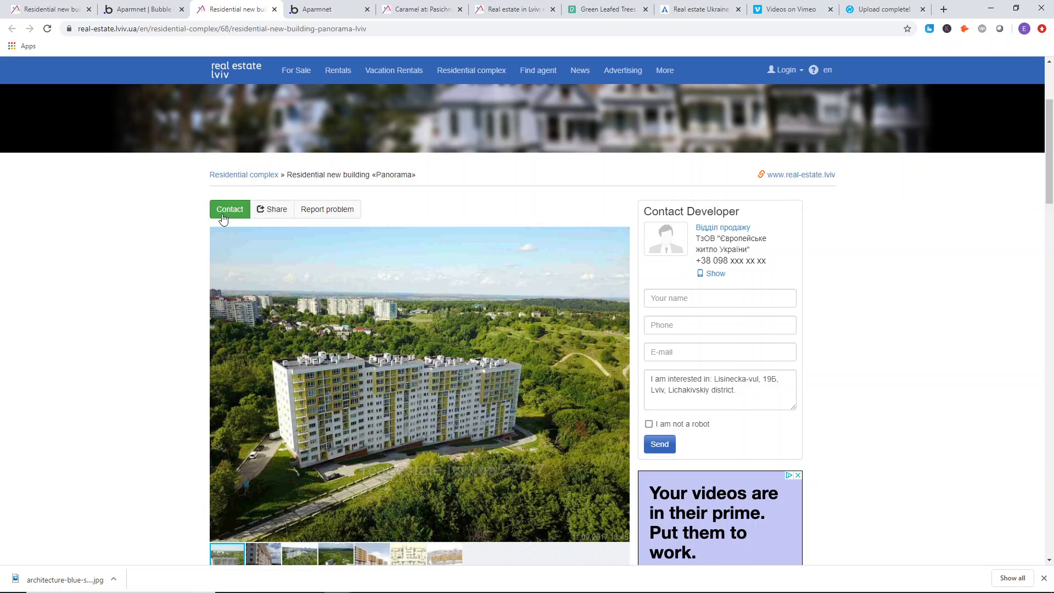
scroll(214, 209, up, 3)
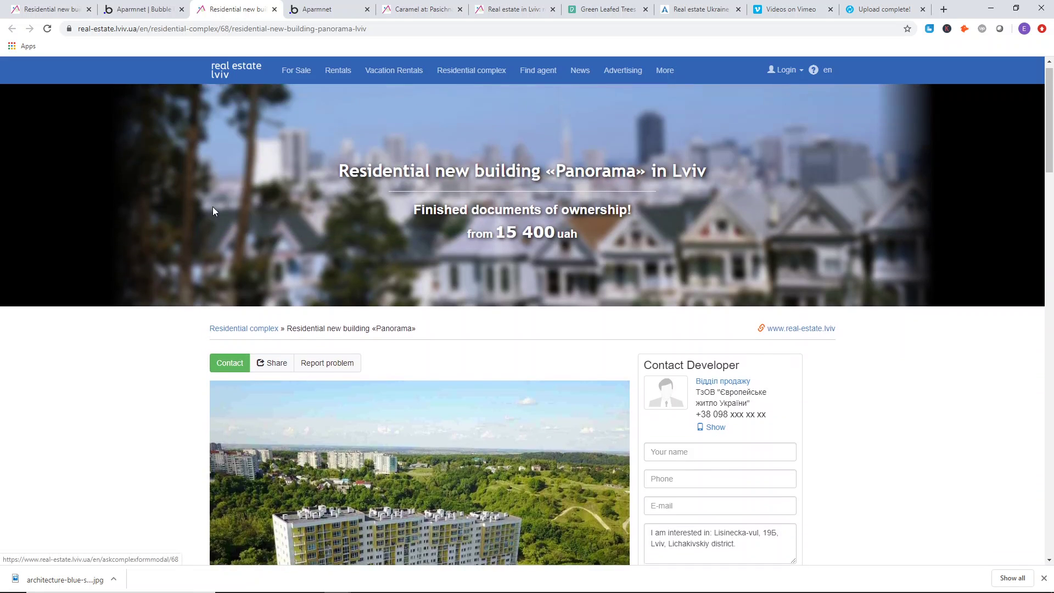
scroll(330, 230, down, 2)
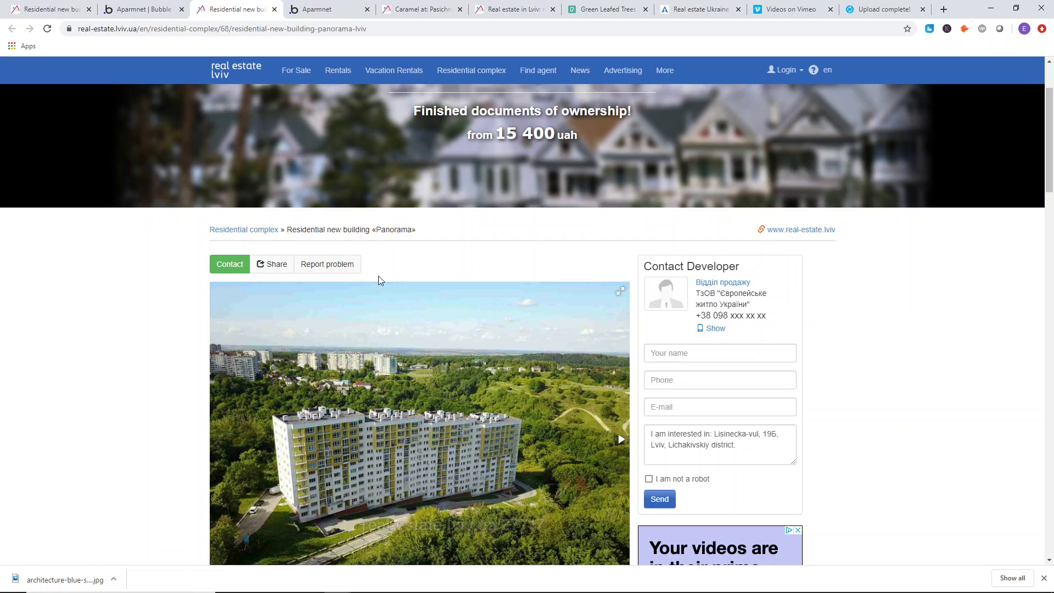
- Move the Featured Rental Apartments text off the slideshow's top and enlarge the slideshow to the group's left edge and further right
key(ctrl+shift+Tab)
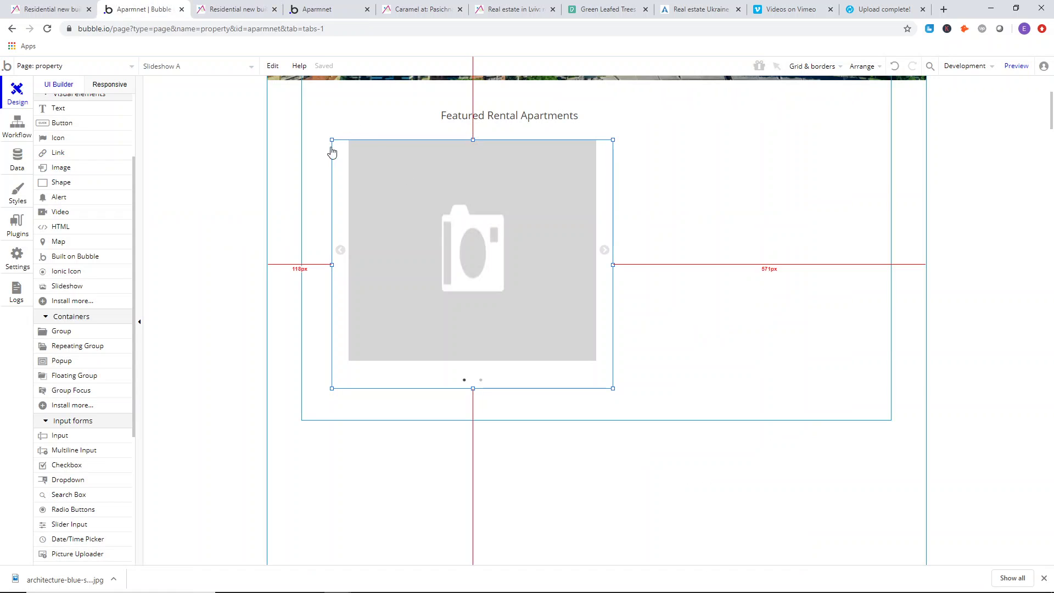
drag(470, 119, 703, 289)
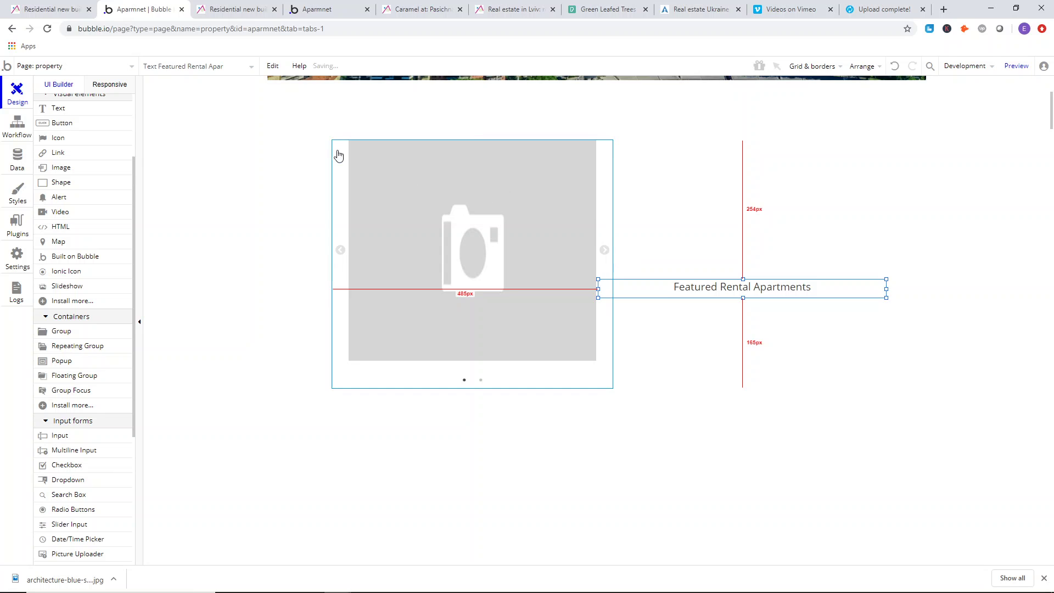
drag(330, 138, 289, 113)
scroll(439, 165, up, 1)
drag(613, 161, 689, 166)
- Narrow the Featured Rental Apartments text box to fit its text and place it beside the slideshow's upper-right corner
drag(698, 343, 693, 226)
click(628, 236)
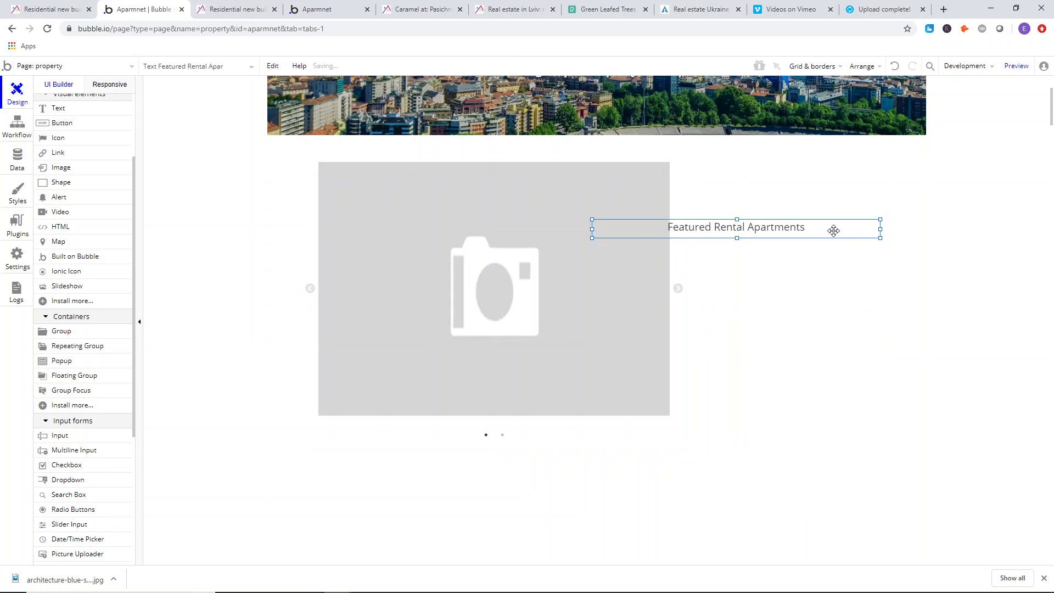
drag(875, 233, 884, 236)
drag(880, 228, 820, 177)
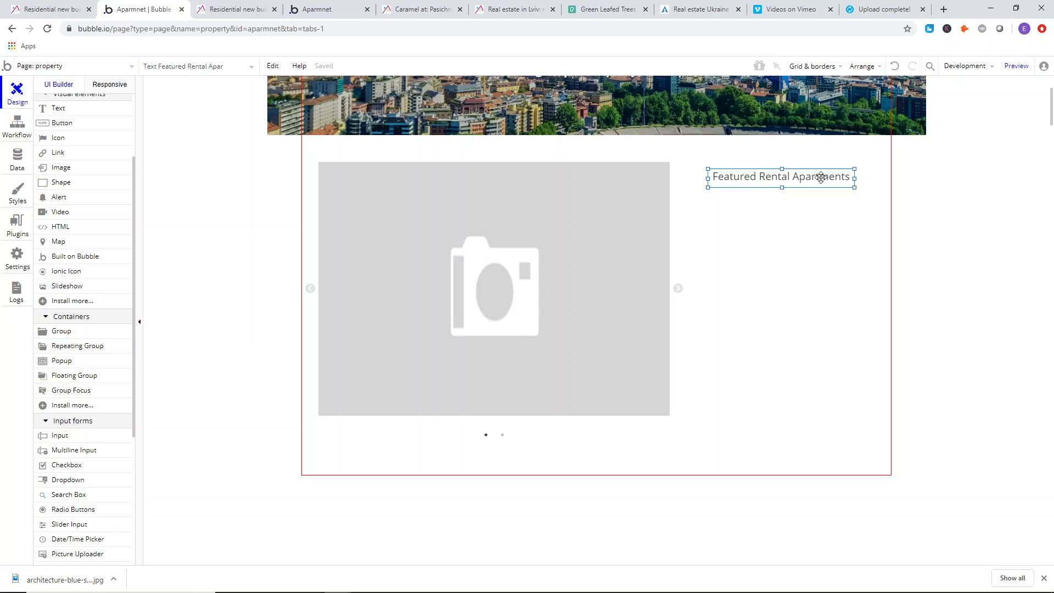
- Set the slideshow to use a dynamic list with Property as the type of image
double_click(551, 274)
scroll(391, 252, down, 1)
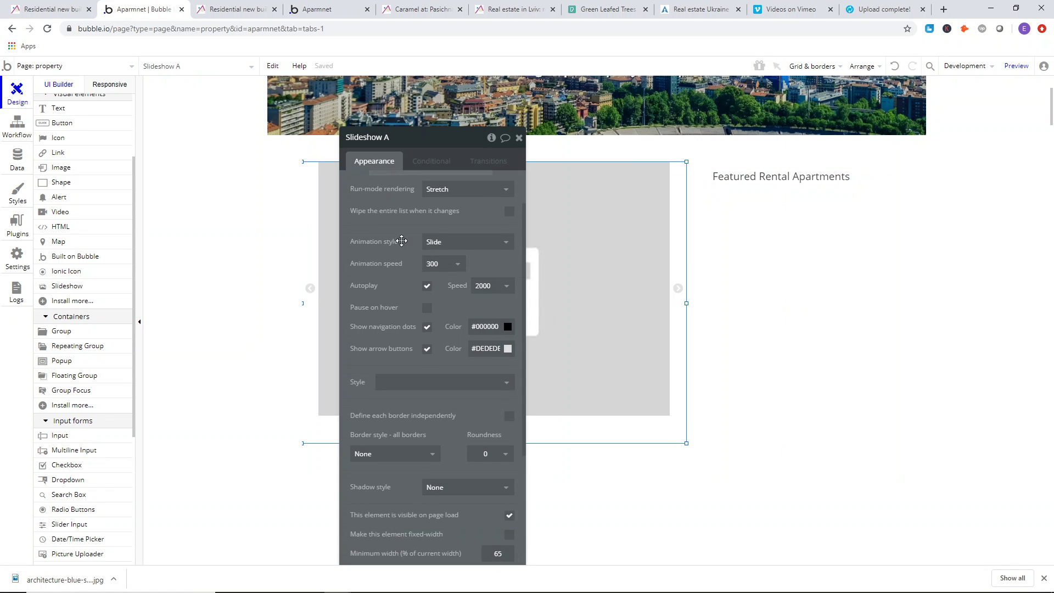
scroll(400, 242, up, 1)
click(457, 189)
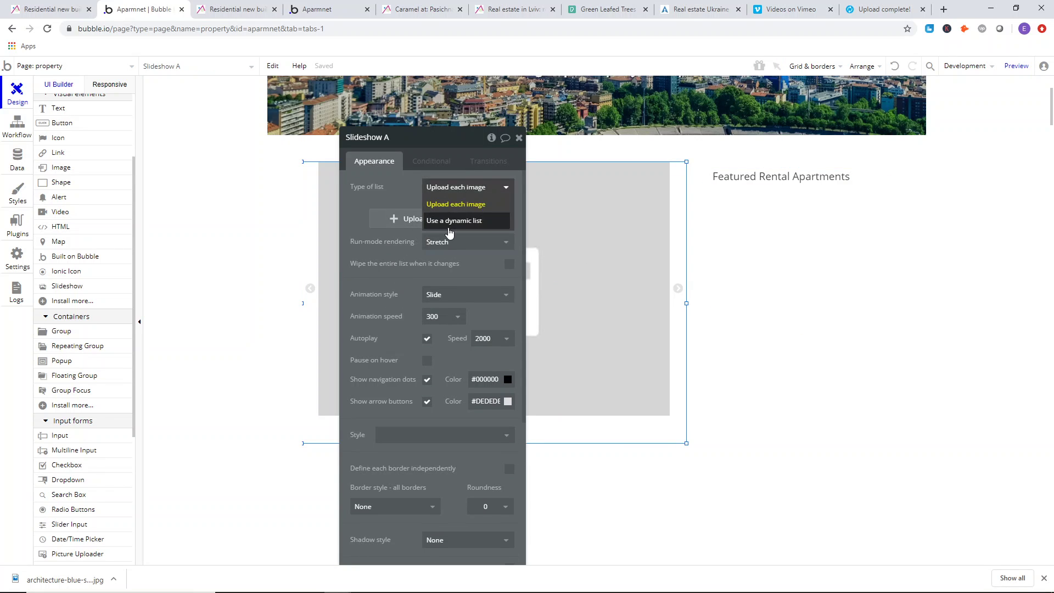
click(445, 221)
click(438, 208)
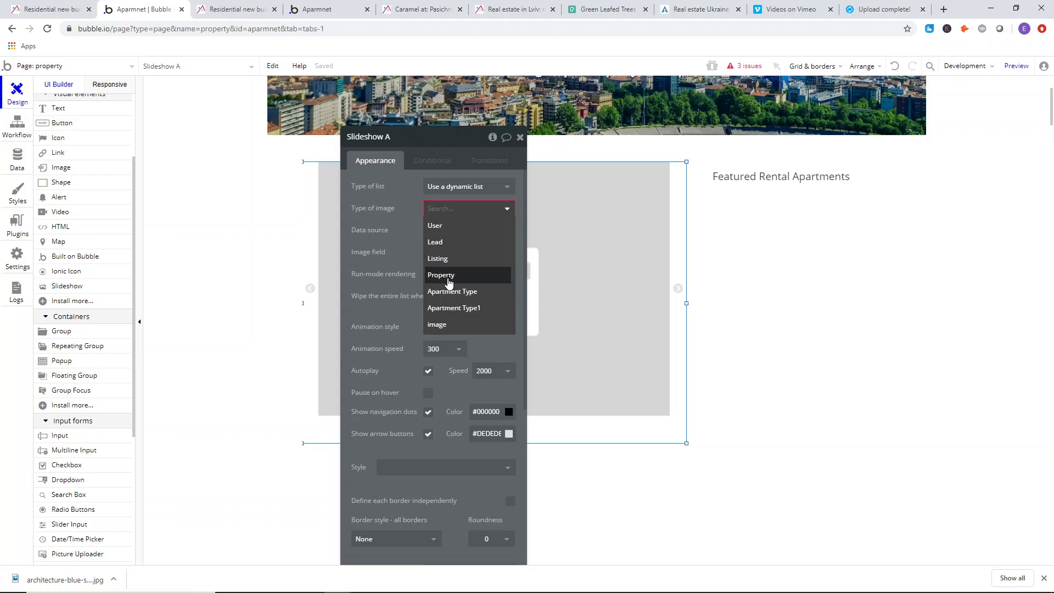
click(441, 275)
- Set the slideshow's data source to Parent group's Property's photos
click(437, 230)
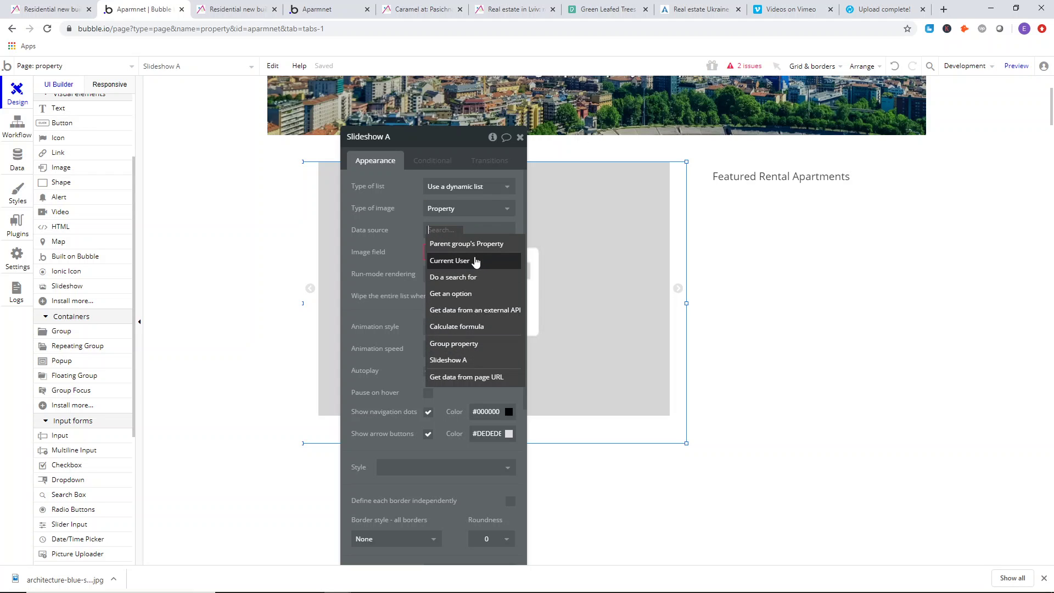
click(475, 244)
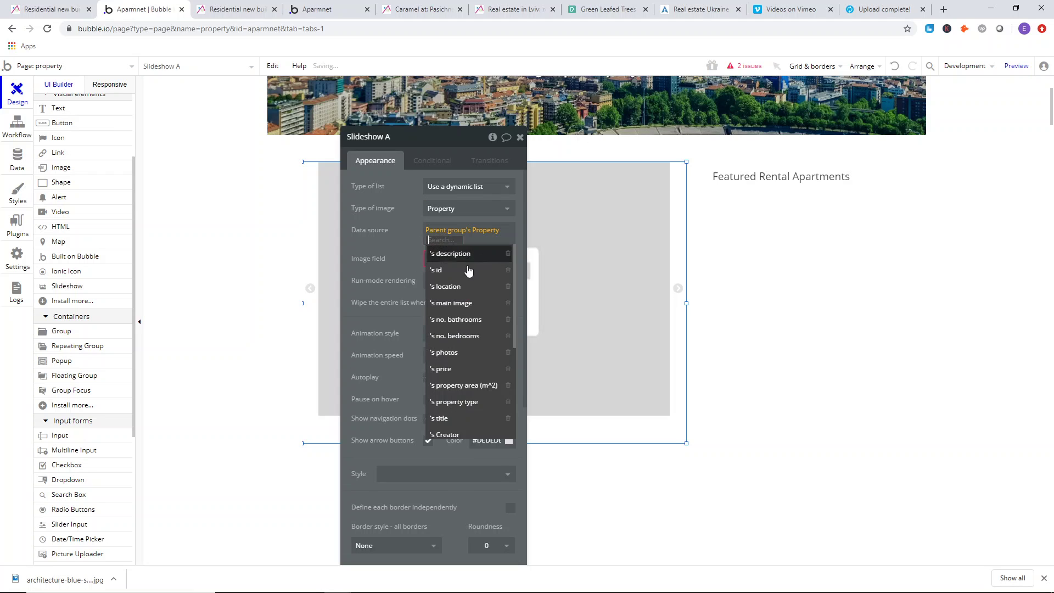
click(467, 351)
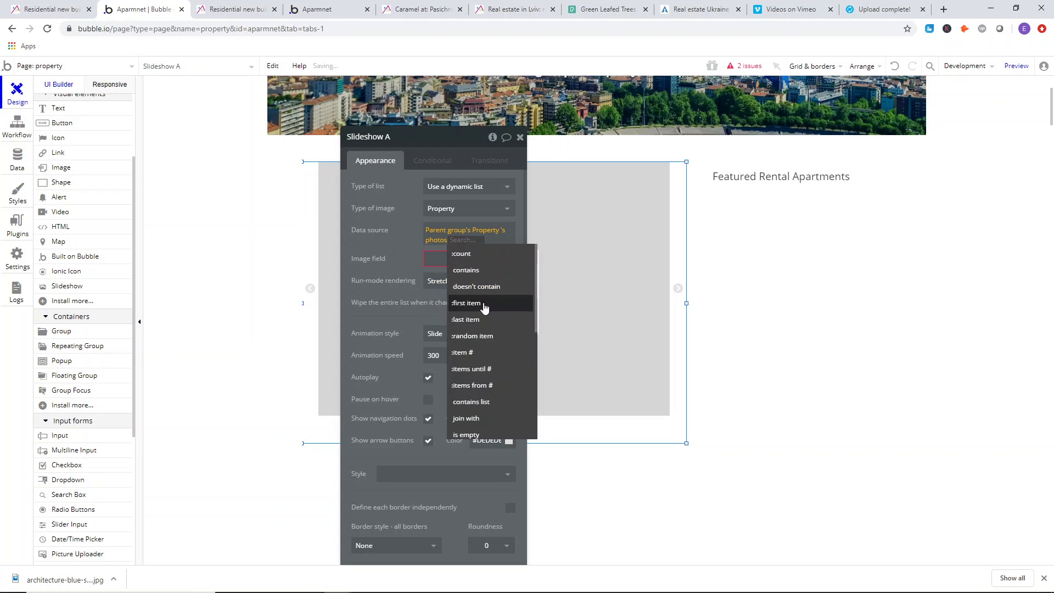
- Change the slideshow's type of image to image, keeping Parent group's Property's photos as its data source
click(469, 258)
click(469, 258)
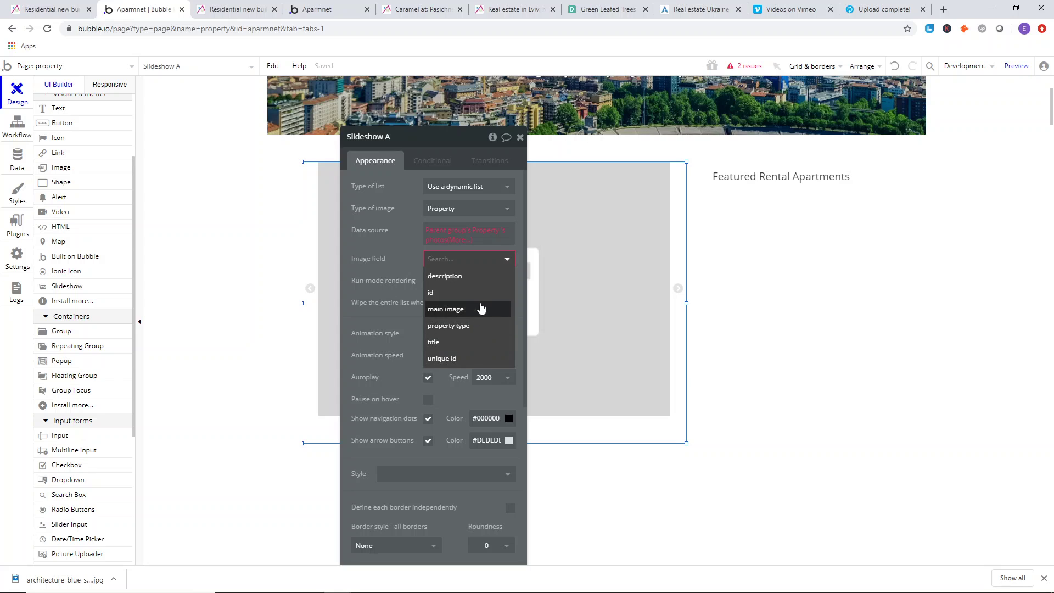
click(437, 264)
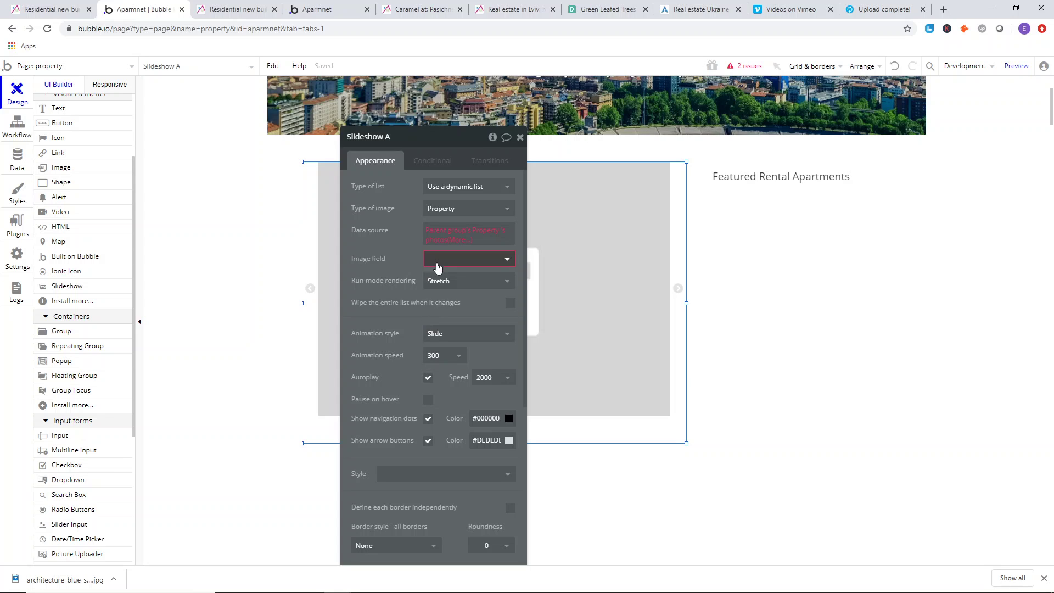
click(467, 216)
click(400, 210)
click(434, 212)
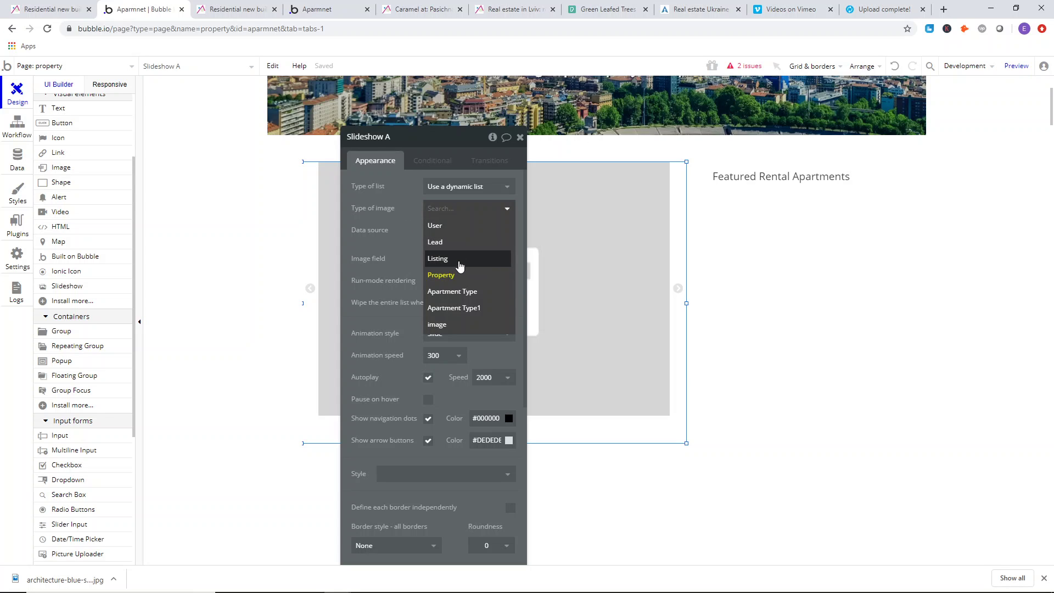
click(439, 324)
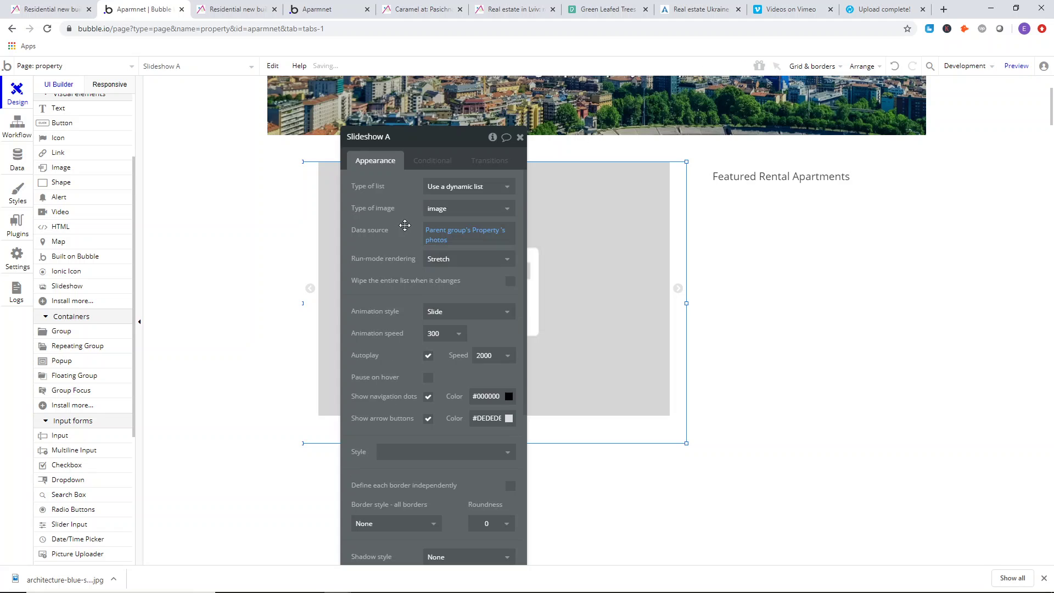
- Turn off autoplay for the slideshow, leaving its run-mode rendering on Stretch
click(473, 261)
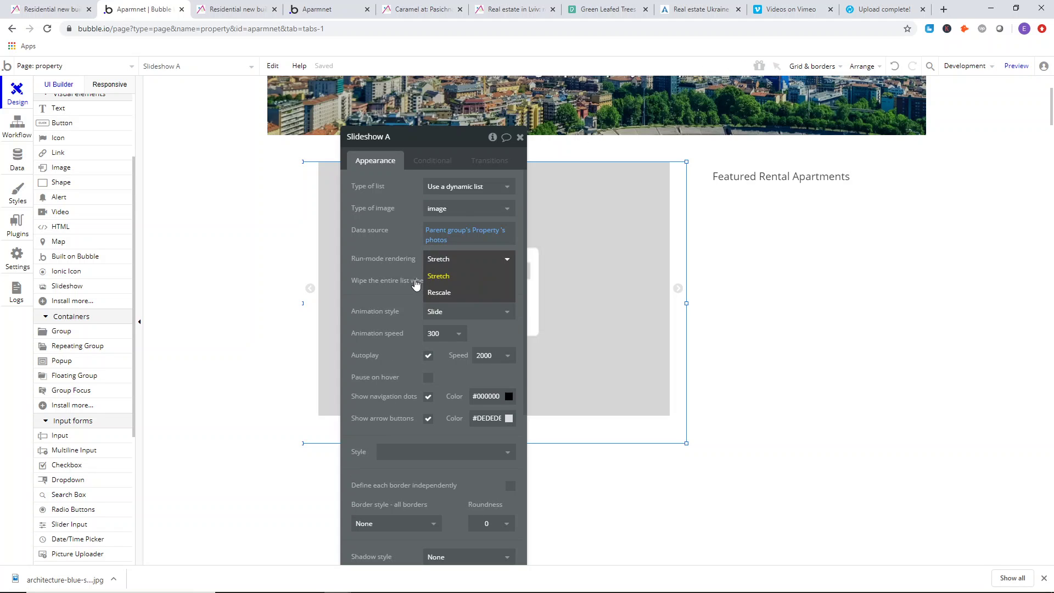
click(412, 234)
drag(409, 278, 223, 188)
click(431, 214)
click(368, 211)
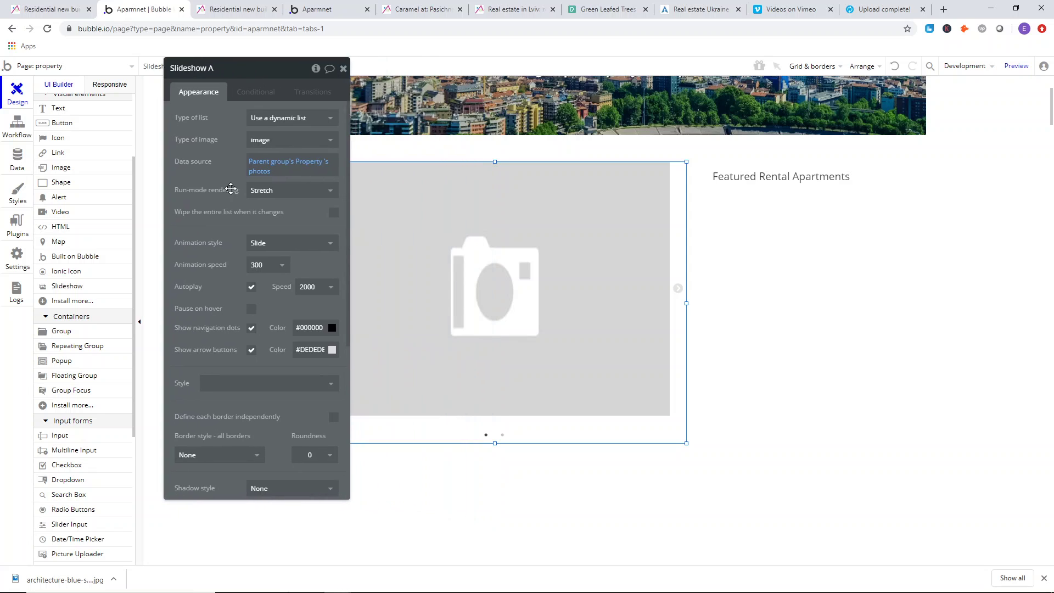
click(280, 243)
click(243, 229)
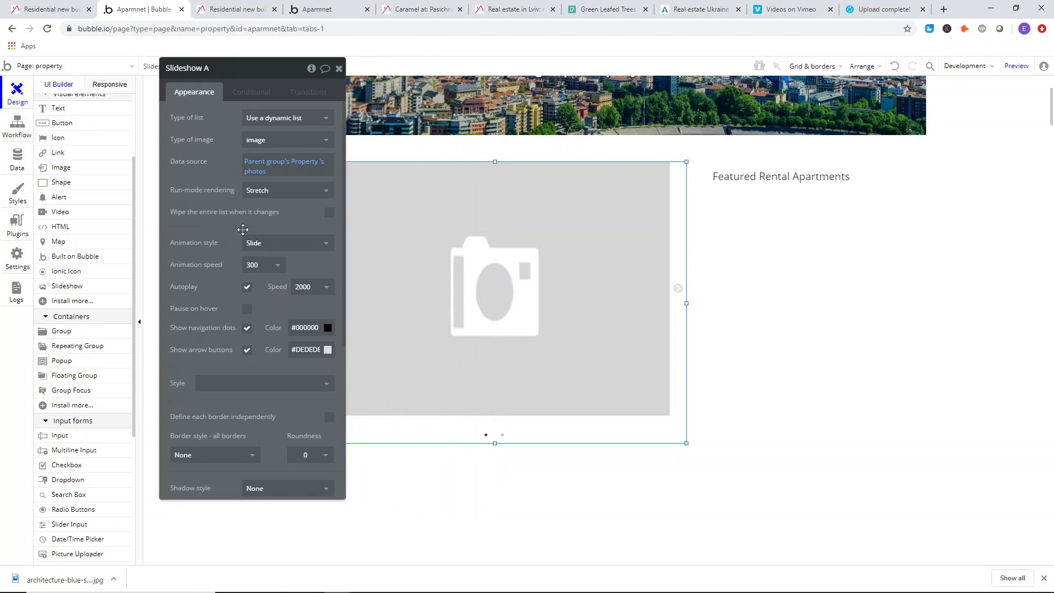
scroll(249, 224, down, 1)
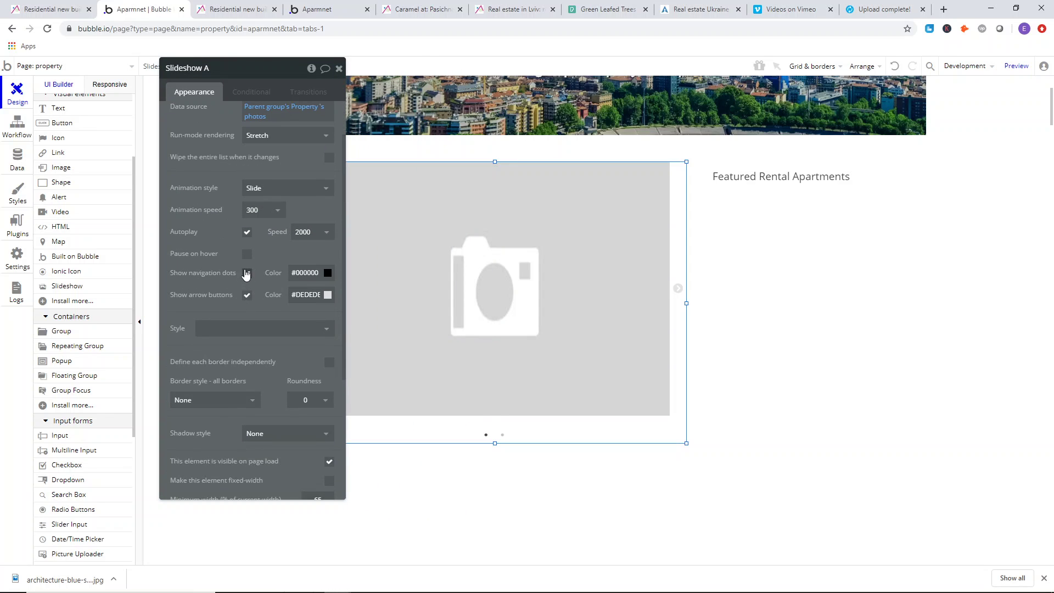
click(245, 235)
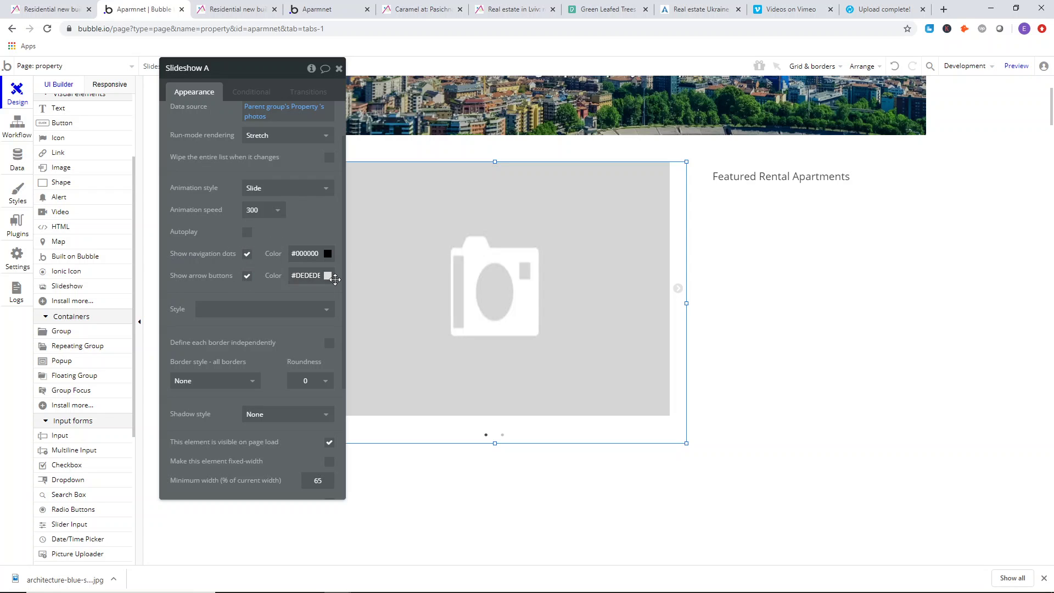
- Move the slideshow and the Featured Rental Apartments text slightly up, and stretch the slideshow to a height of 530
scroll(208, 210, down, 2)
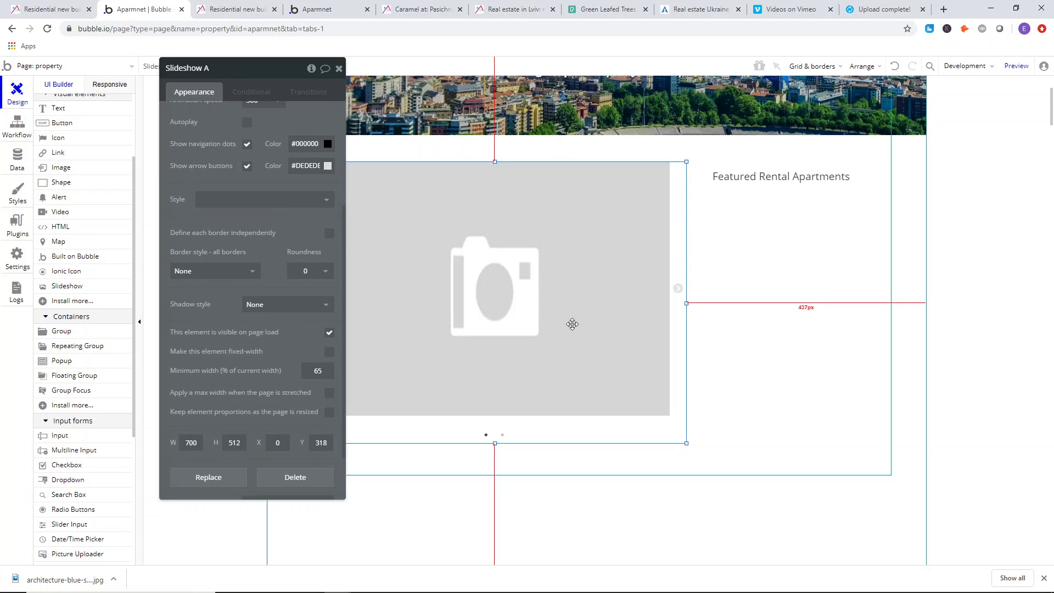
double_click(763, 185)
click(555, 237)
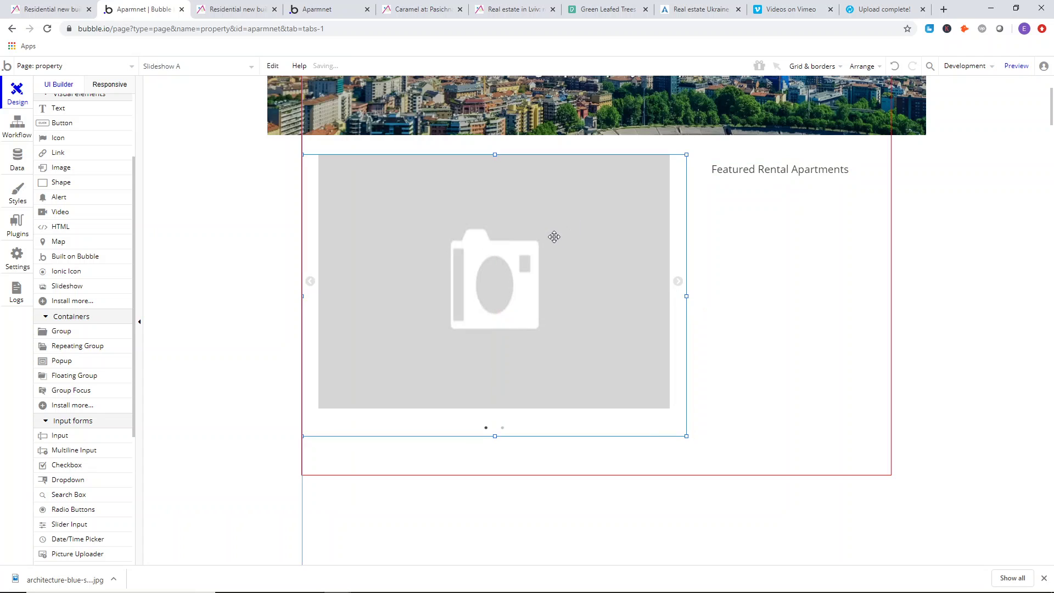
drag(550, 241, 553, 240)
double_click(553, 240)
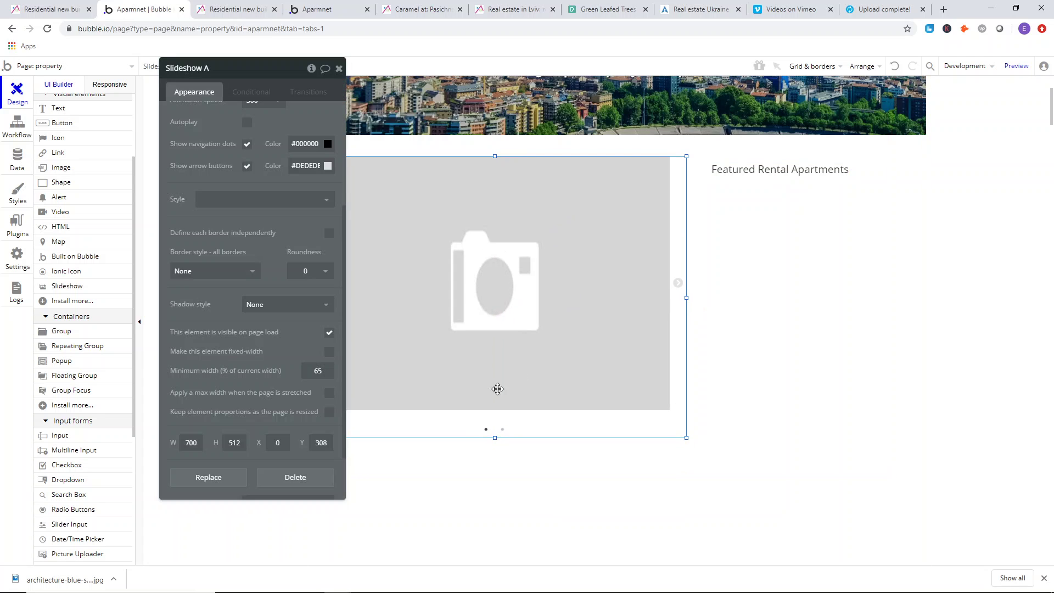
drag(494, 438, 493, 447)
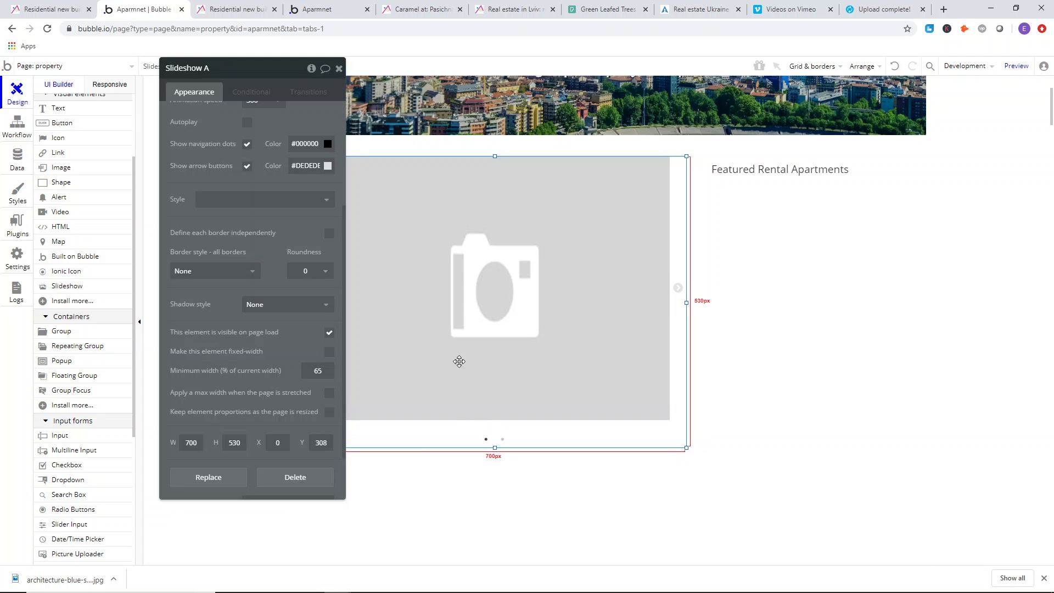
- Examine the reference listing's photo gallery, contact form, and the title, address and offers below the photos
click(236, 9)
scroll(263, 230, down, 6)
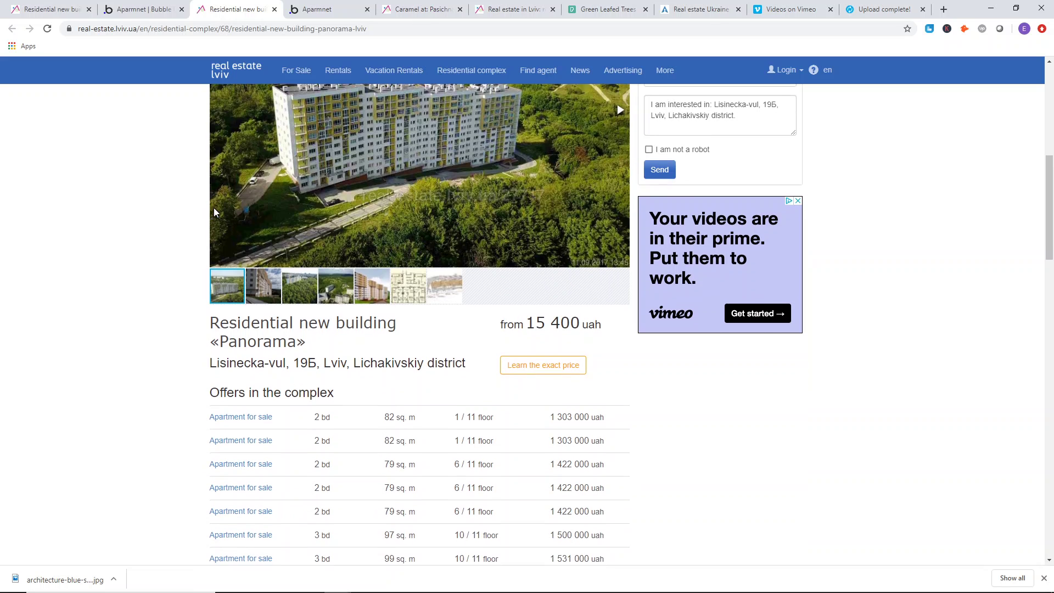
drag(206, 328, 341, 343)
click(340, 344)
scroll(232, 292, up, 2)
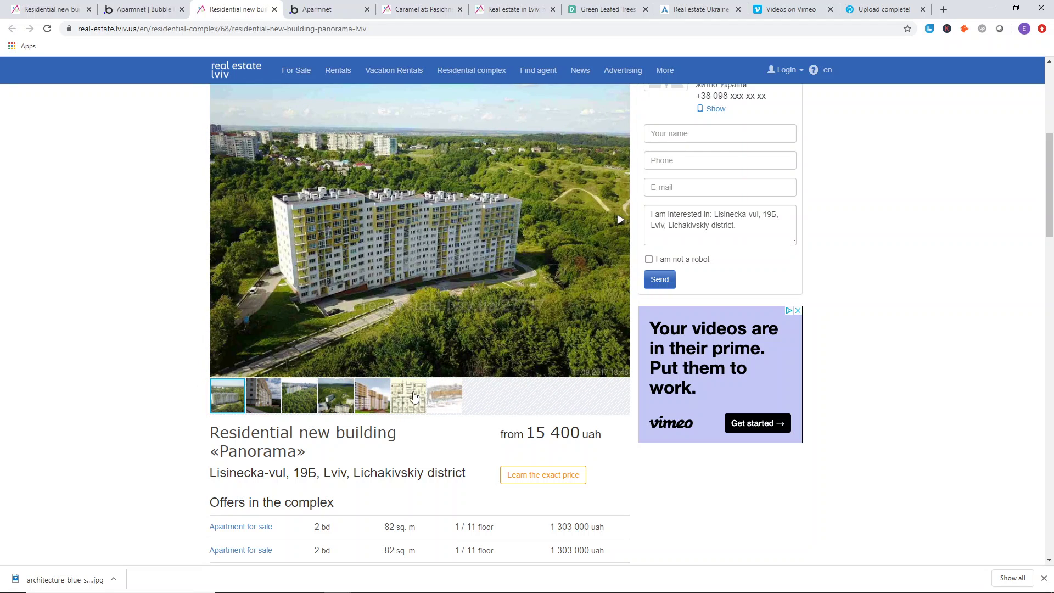
scroll(255, 326, up, 3)
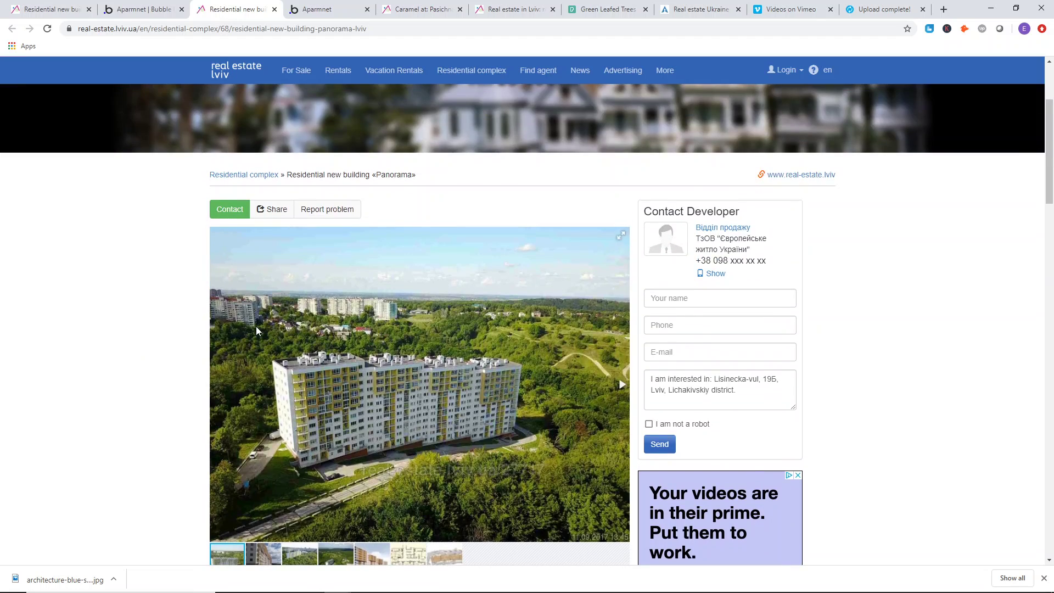
scroll(631, 364, down, 4)
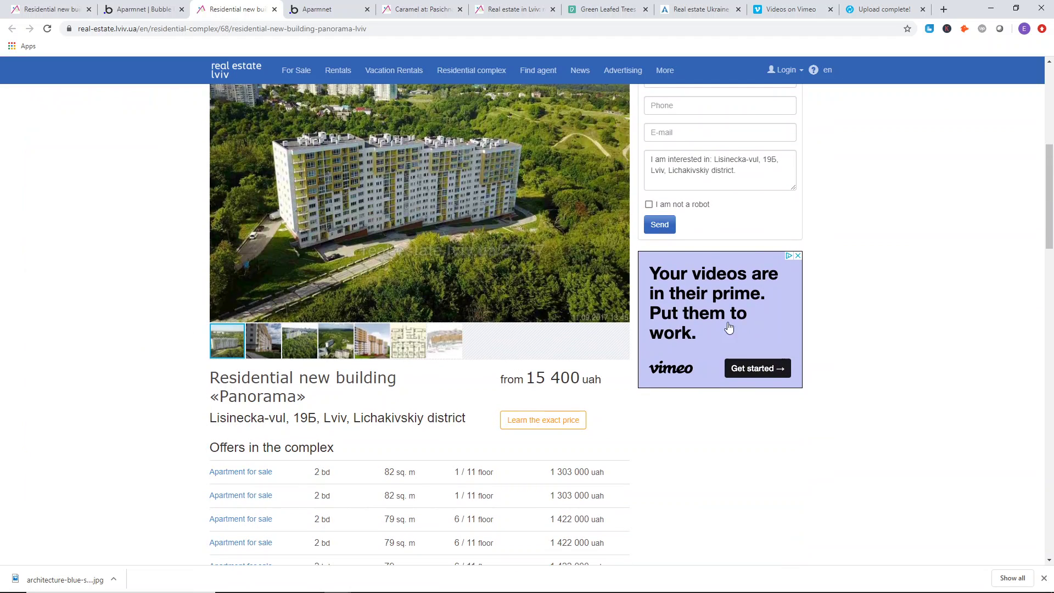
scroll(172, 311, up, 2)
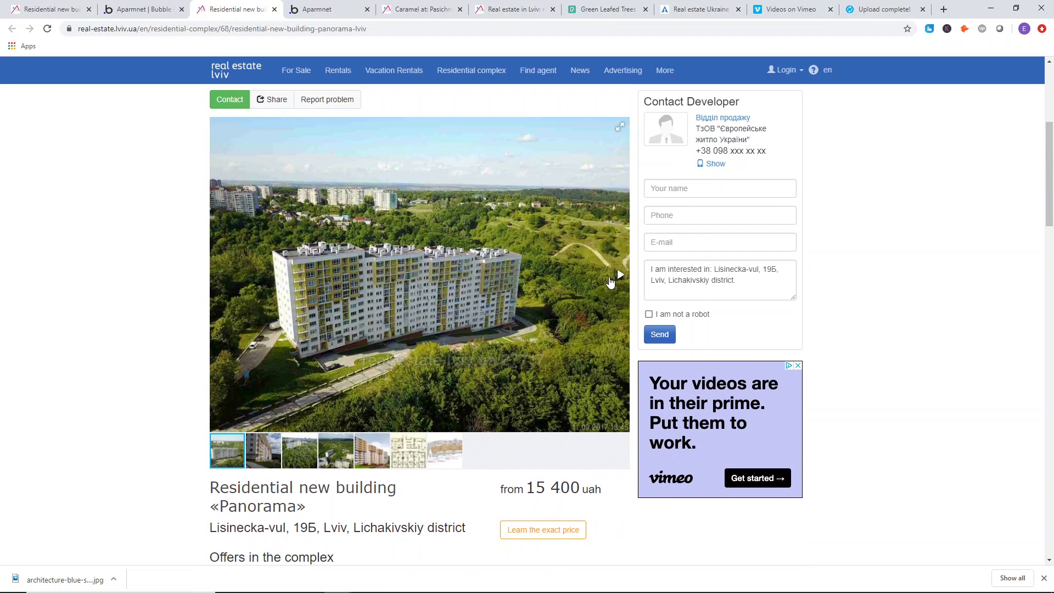
drag(610, 282, 455, 285)
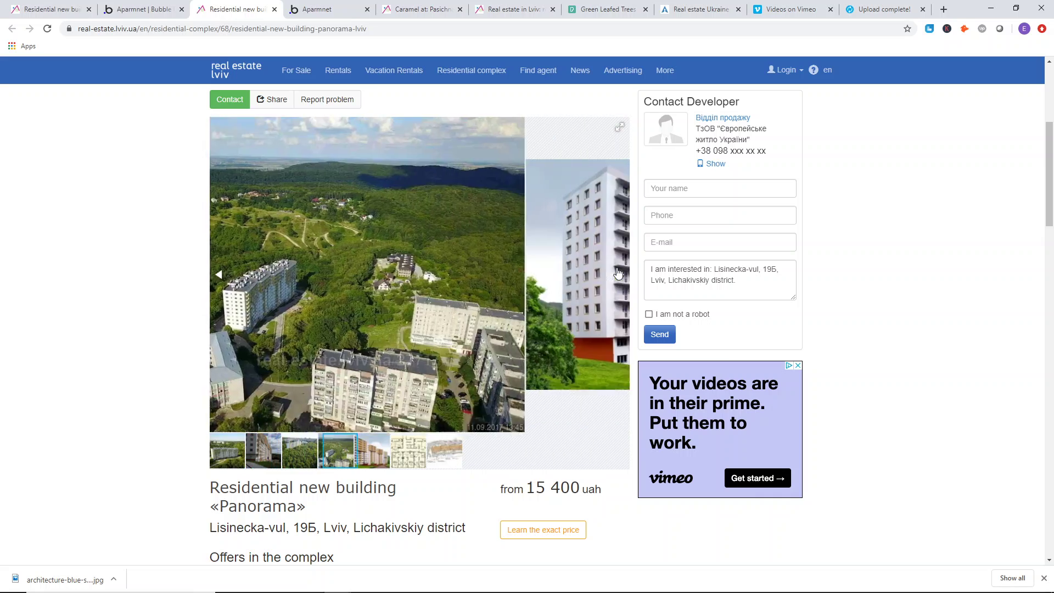
click(219, 275)
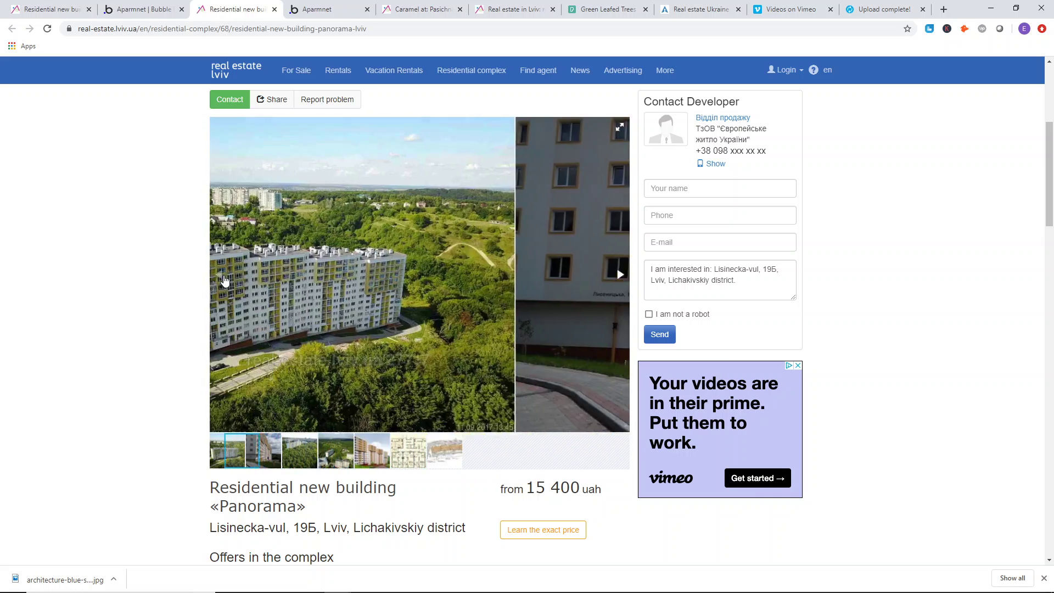
scroll(471, 184, up, 3)
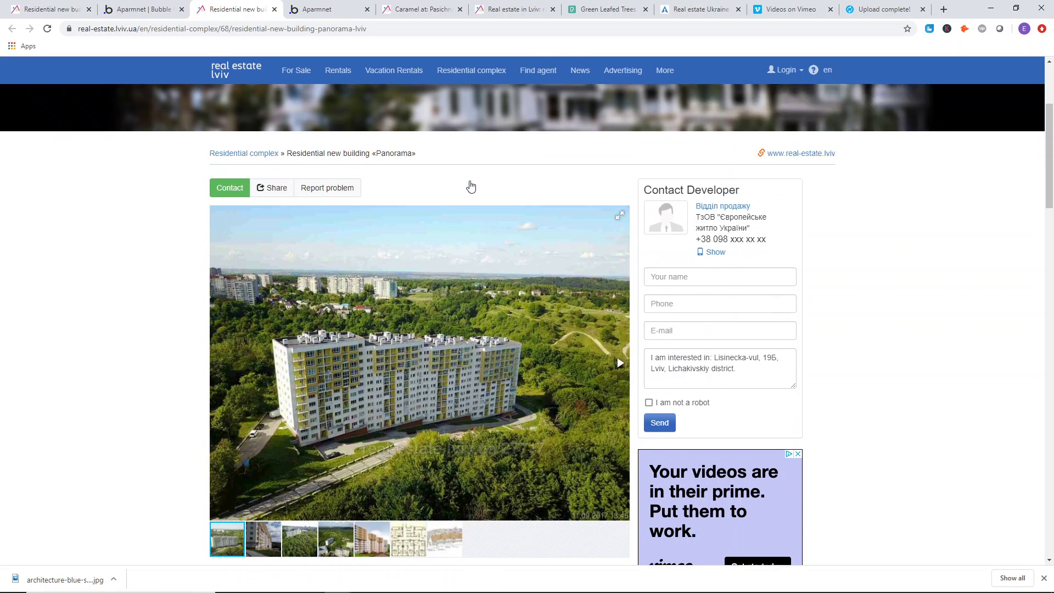
scroll(319, 212, down, 8)
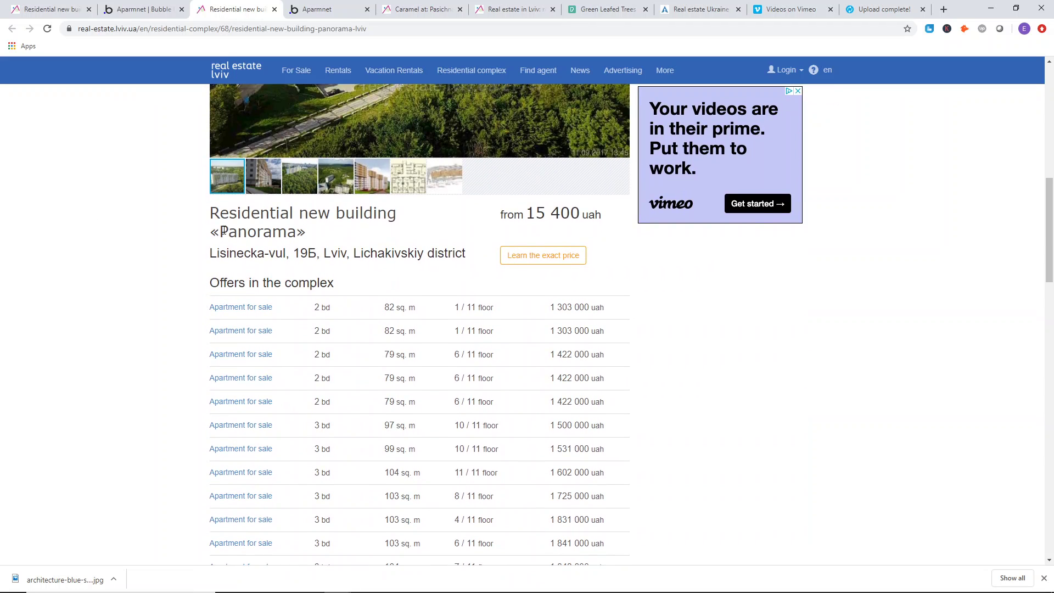
triple_click(224, 229)
triple_click(316, 253)
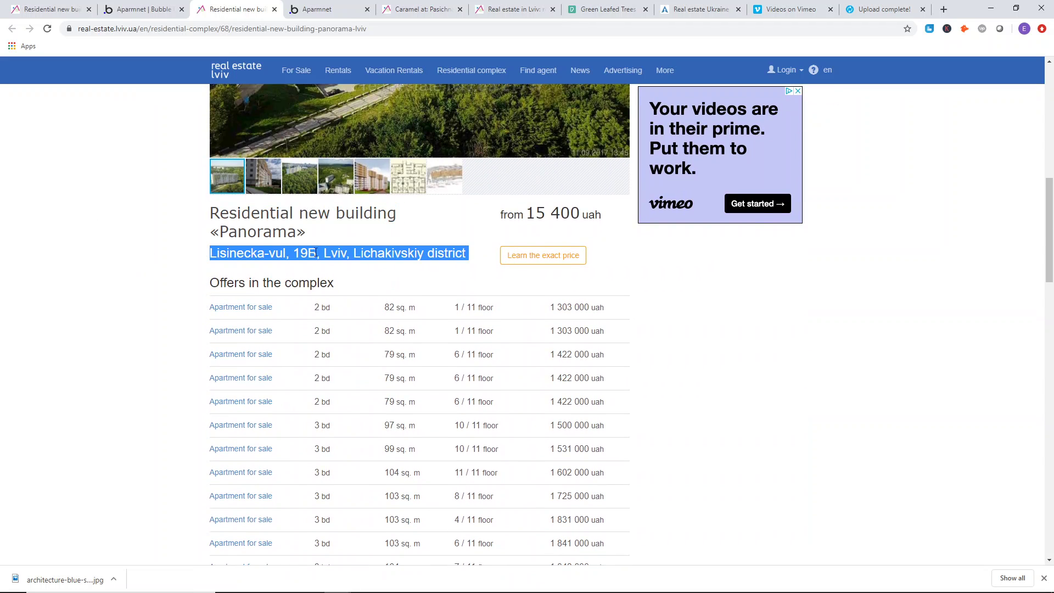
click(139, 269)
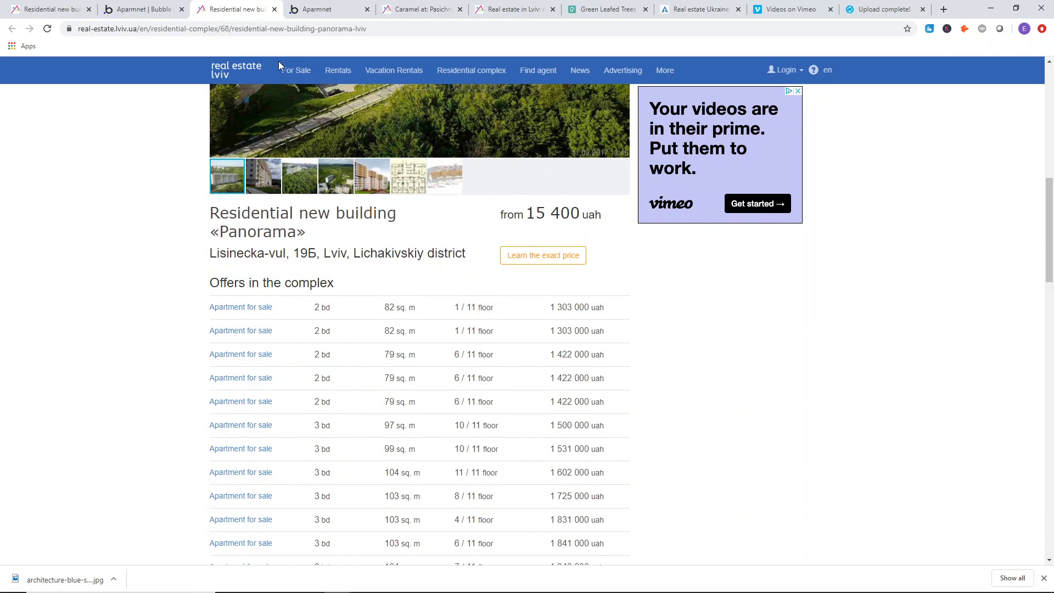
- Return to the Bubble editor and extend the property group downward to a height of about 1470
click(156, 4)
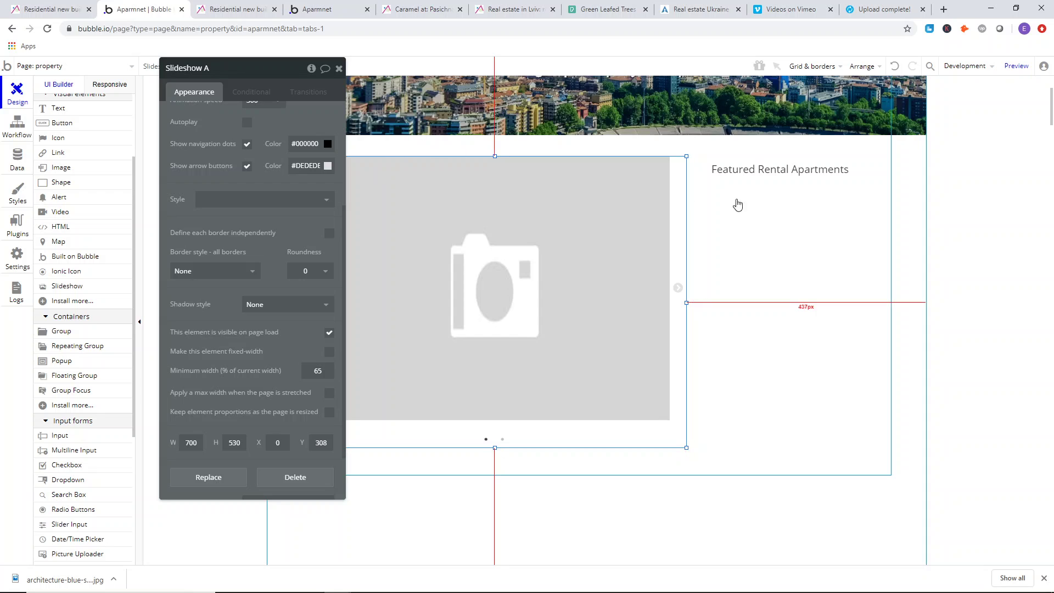
scroll(751, 173, down, 4)
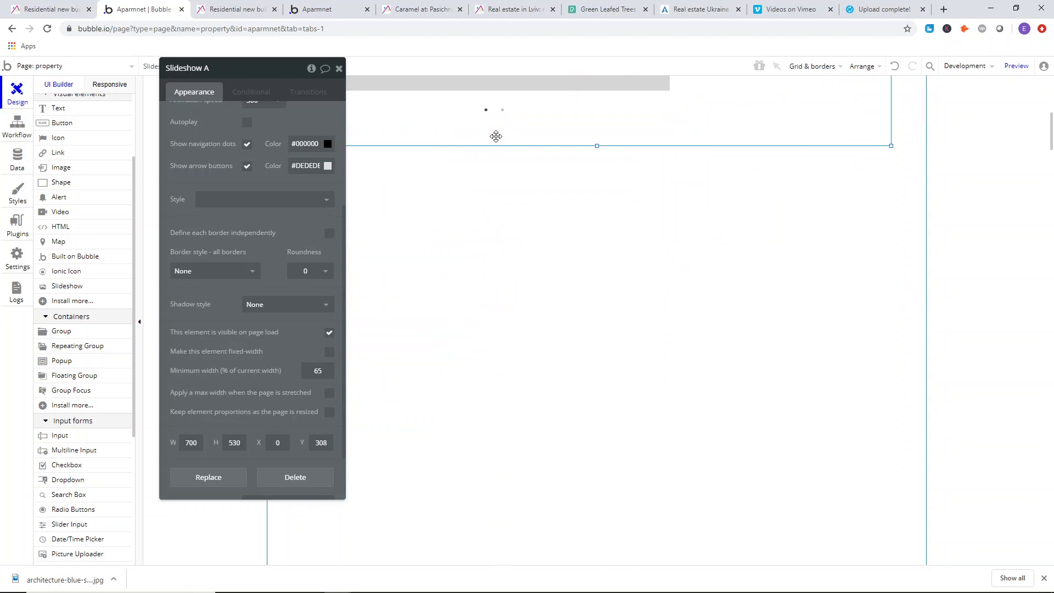
drag(597, 146, 610, 458)
- Place the Featured Rental Apartments text below the slideshow at the group's left edge, matching the title's place in the reference listing
scroll(750, 202, up, 5)
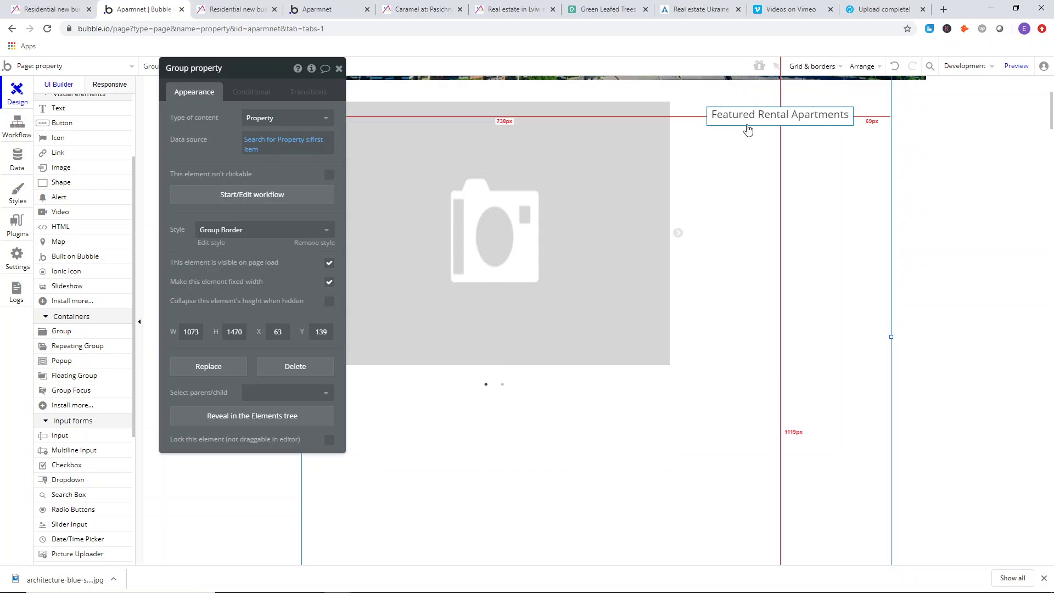
drag(748, 129, 347, 429)
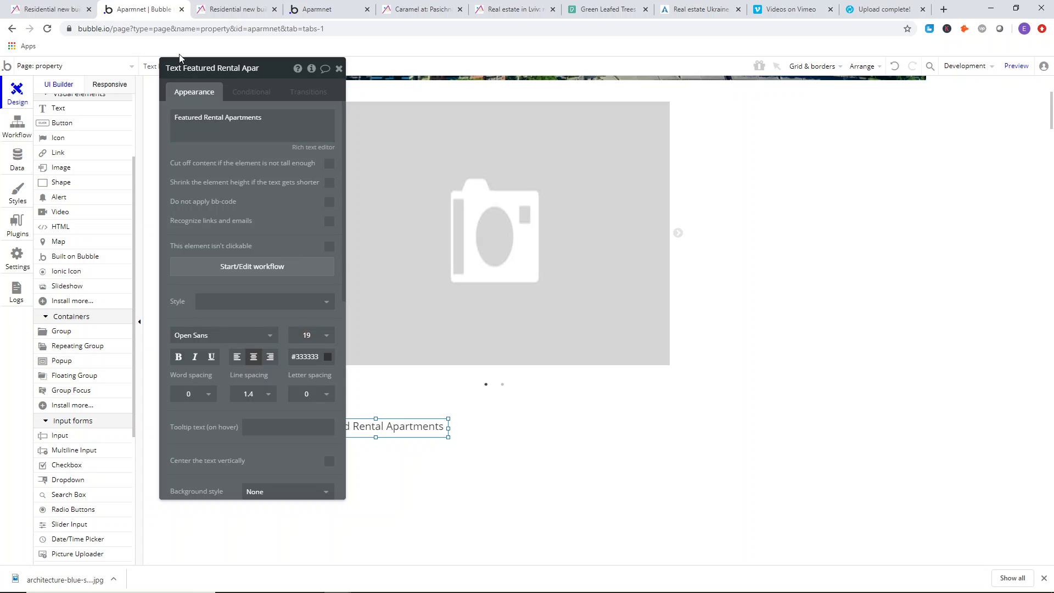
click(222, 7)
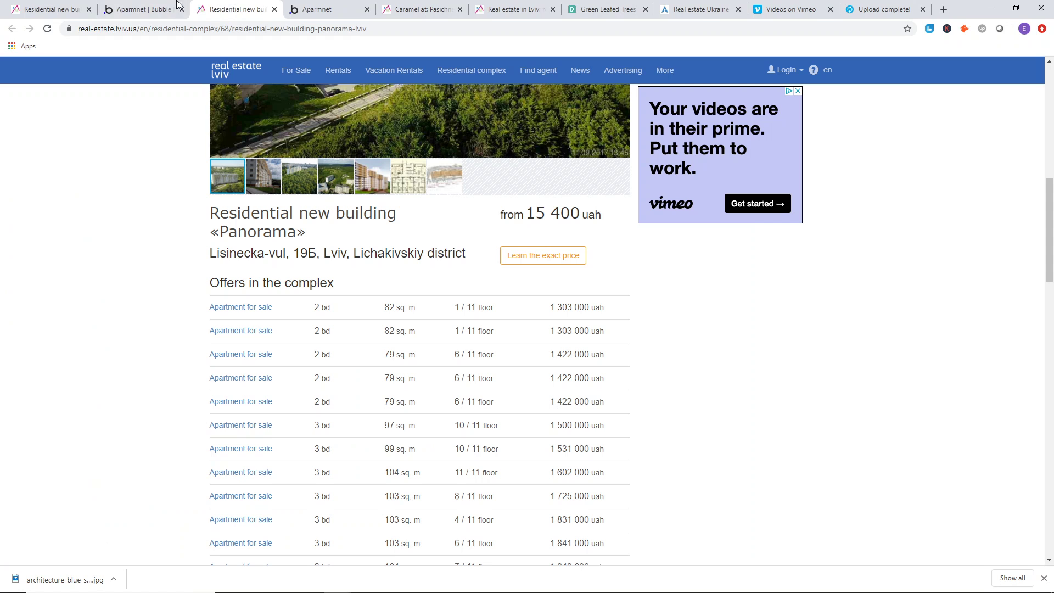
click(142, 5)
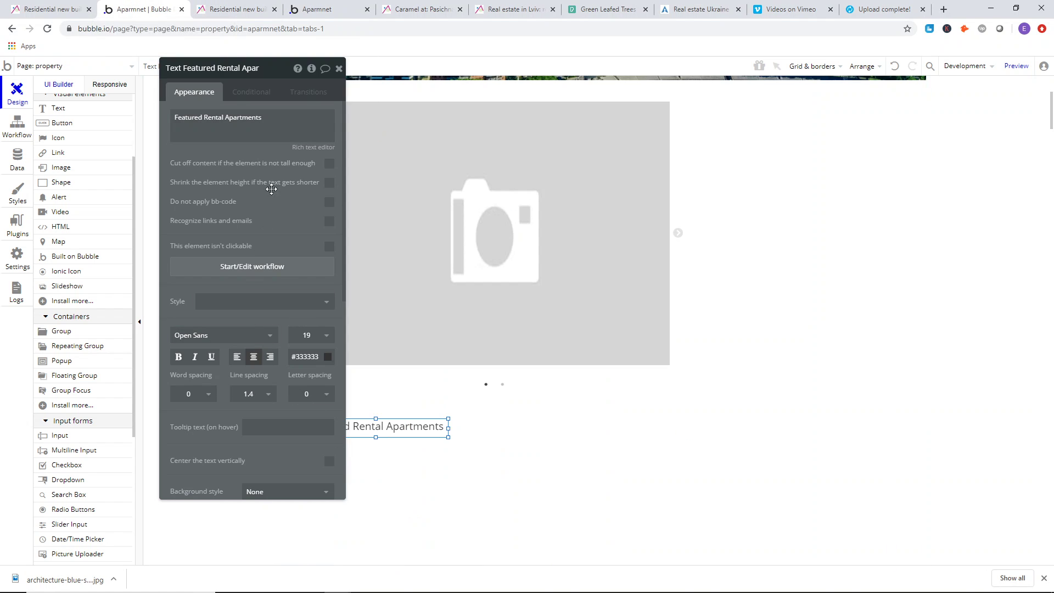
- Replace the Featured Rental Apartments text with the dynamic value Parent group's Property's title
triple_click(267, 131)
click(388, 117)
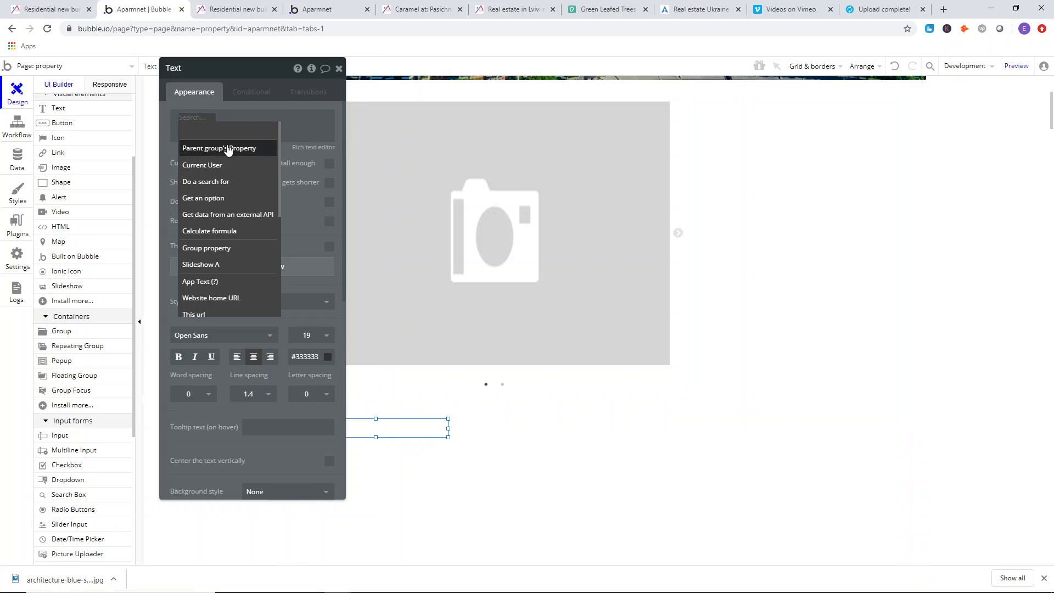
click(249, 151)
click(274, 296)
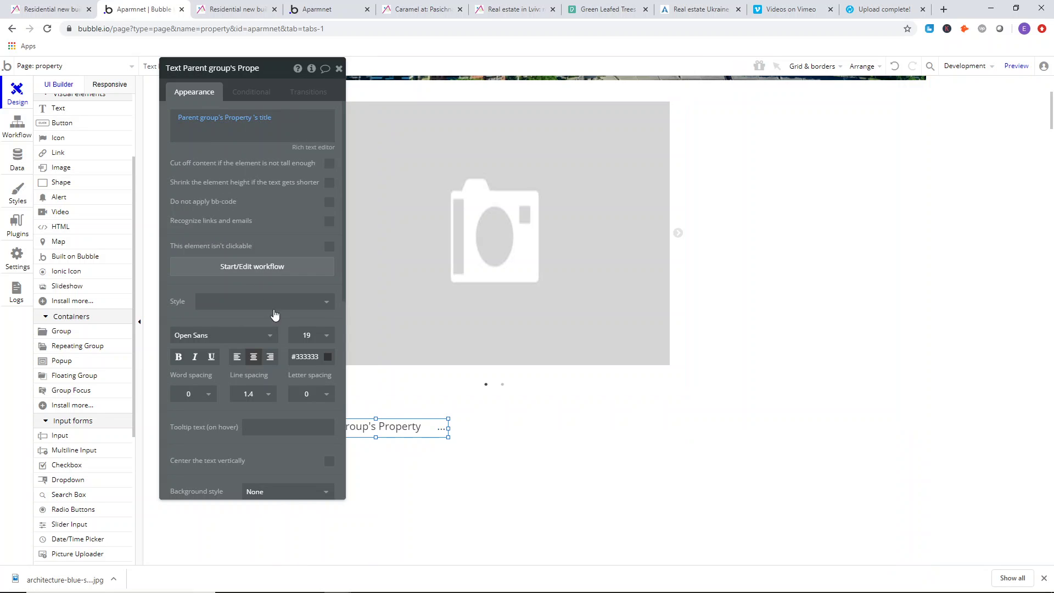
- Format the property title text at size 24 with left alignment, and widen its box to about 624 px
click(320, 337)
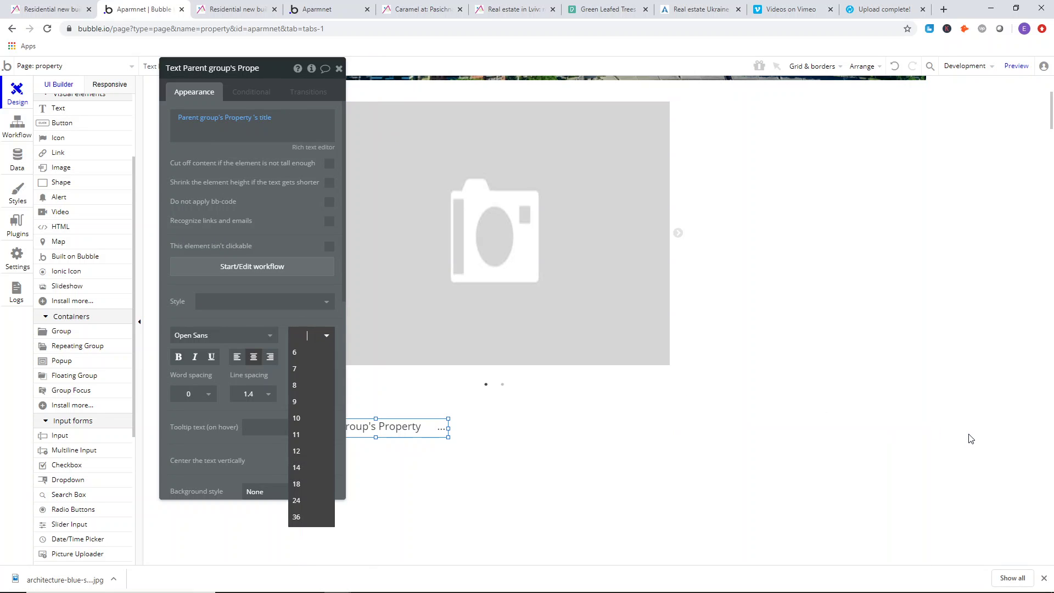
text(24)
key(Return)
drag(433, 432, 645, 429)
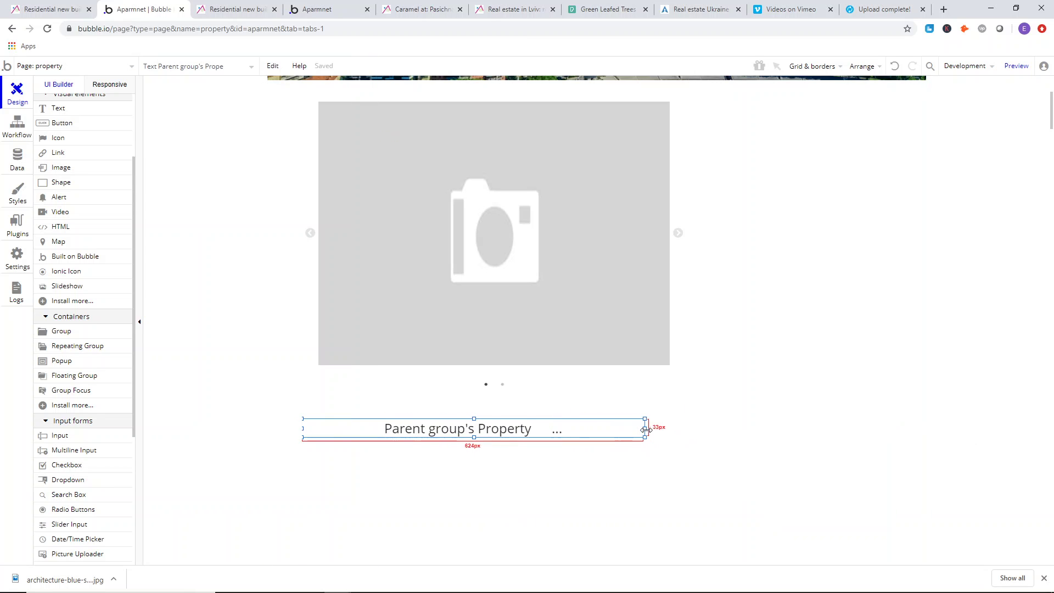
drag(377, 427, 377, 426)
click(236, 363)
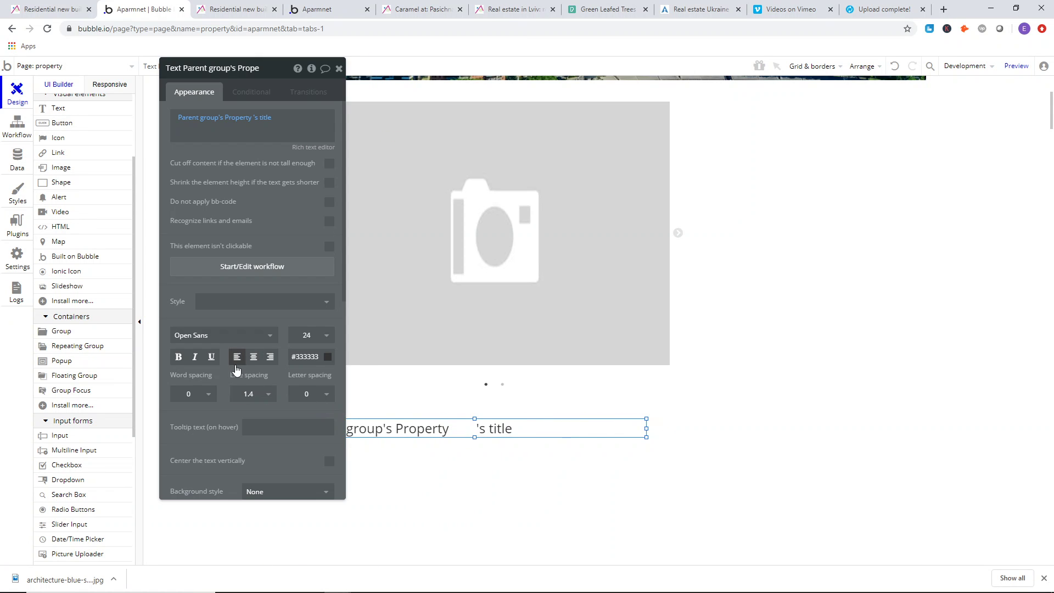
- Check how the reference listing places the address under the title, and return to the Bubble editor
click(339, 68)
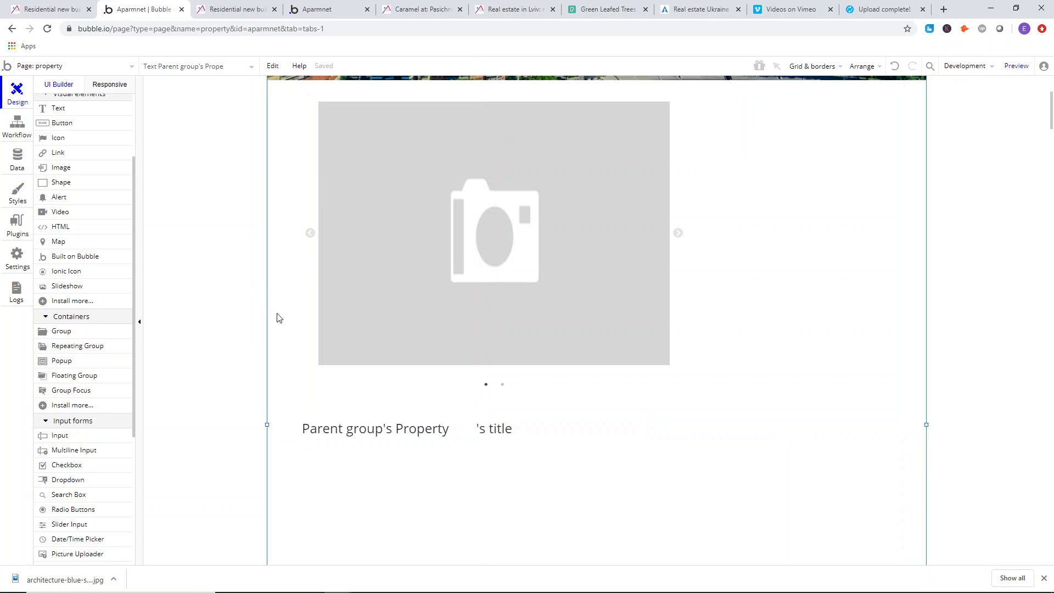
click(234, 3)
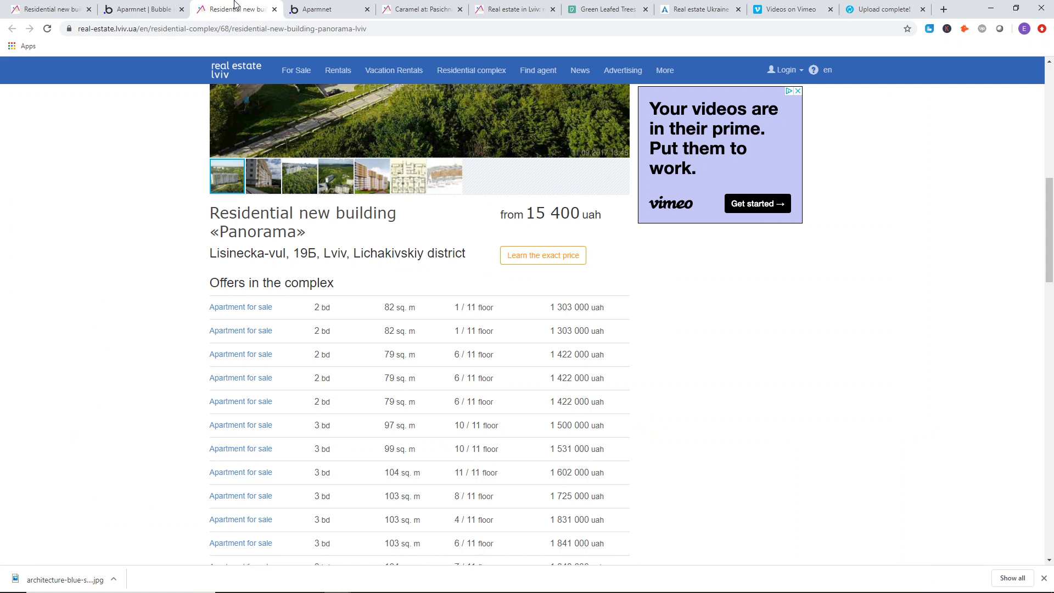
scroll(276, 173, down, 2)
scroll(325, 250, up, 2)
drag(214, 251, 404, 256)
click(472, 258)
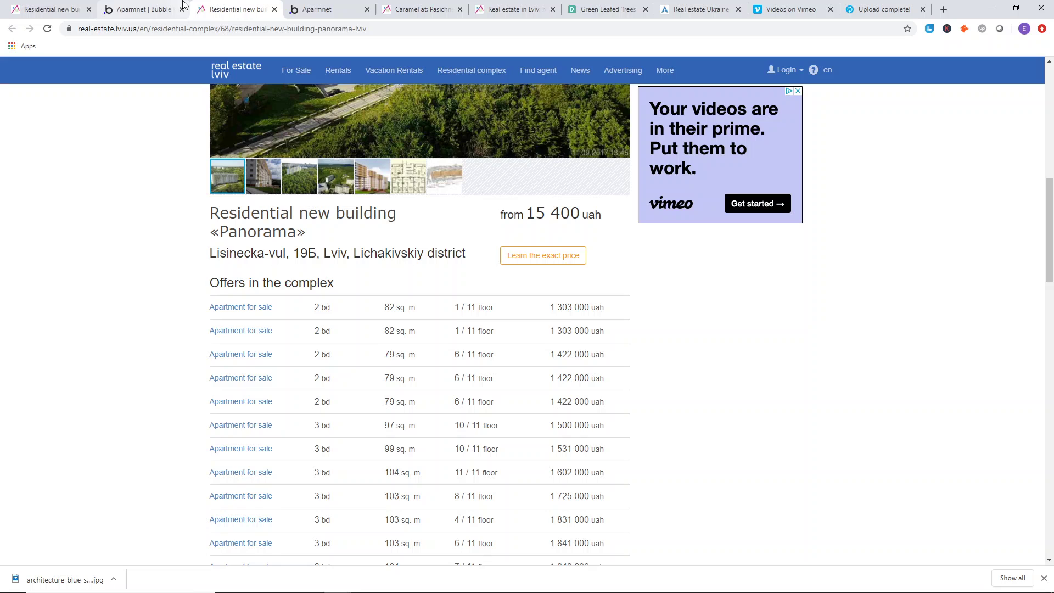
click(145, 7)
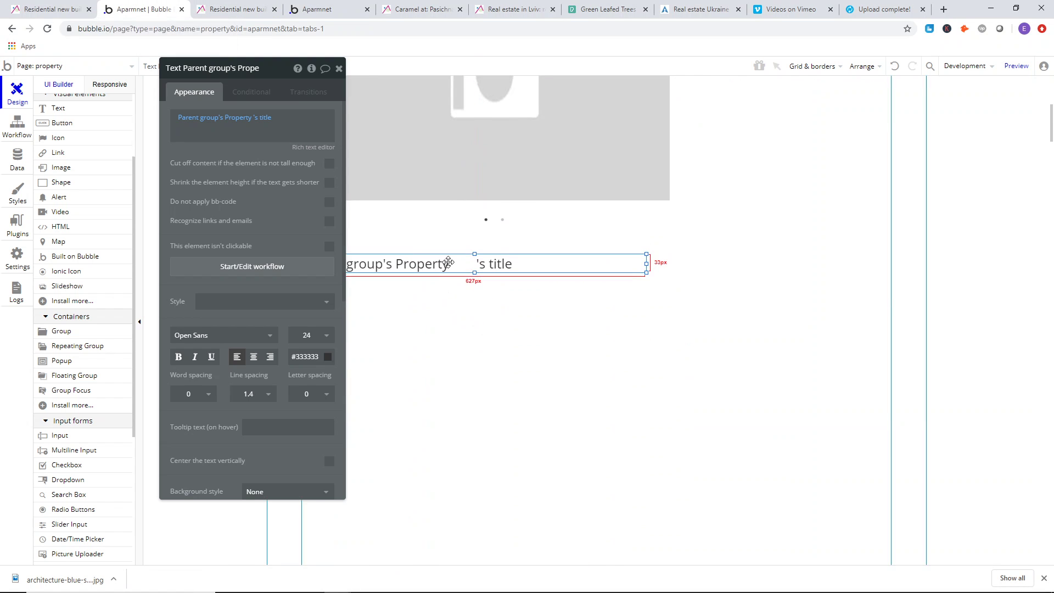
- Move the property title text up slightly, duplicate it, and place the copy directly beneath it, aligned with its left edge
drag(448, 262, 447, 255)
right_click(448, 256)
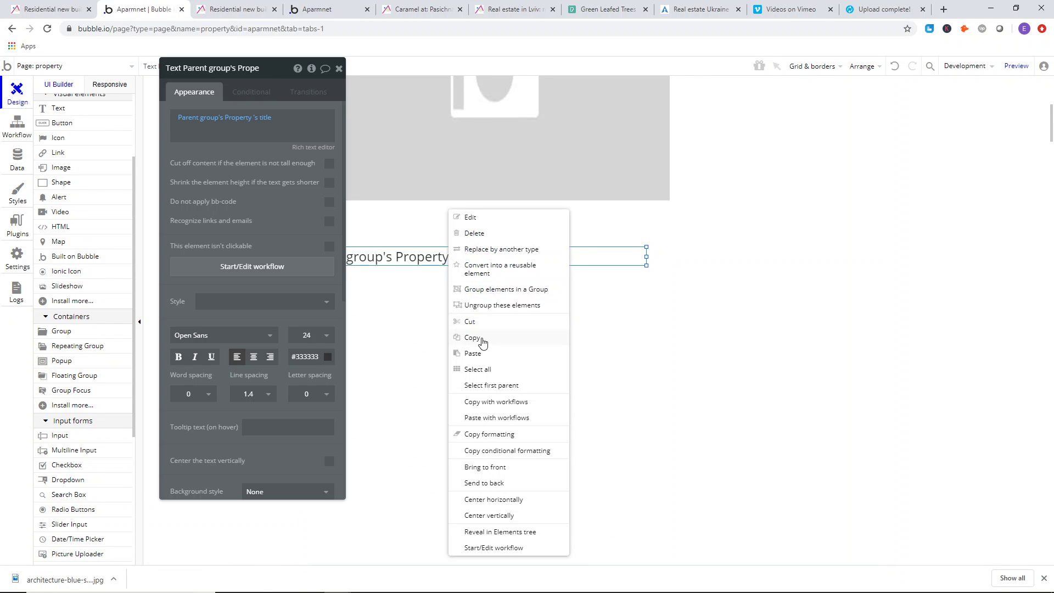
click(472, 337)
click(463, 294)
right_click(463, 294)
click(483, 353)
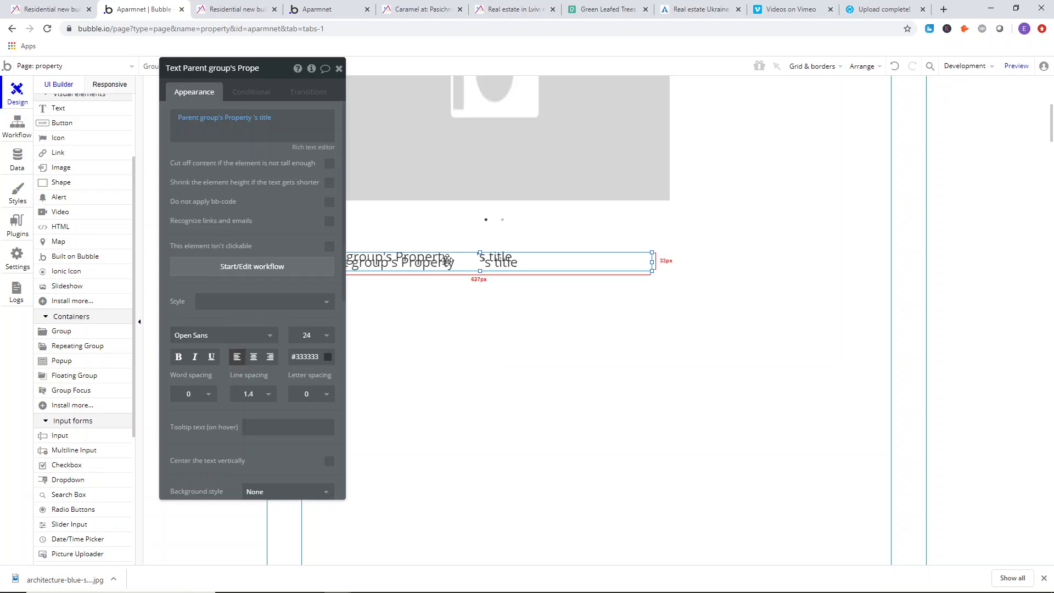
drag(447, 260, 441, 283)
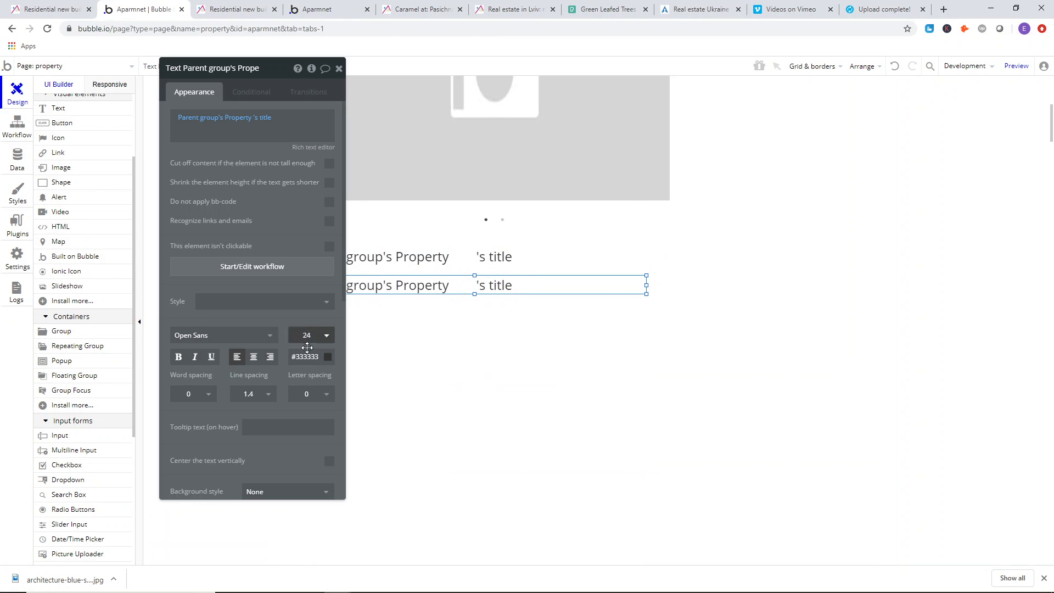
- Set the duplicated text's font size to 19 and its dynamic value to Parent group's Property's location
click(320, 337)
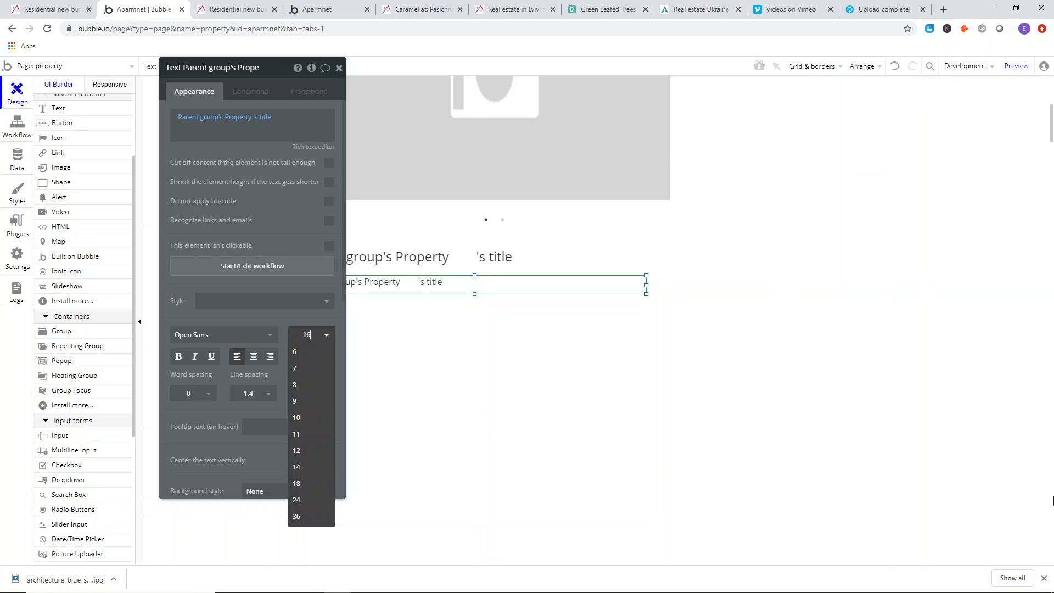
text(9)
key(Return)
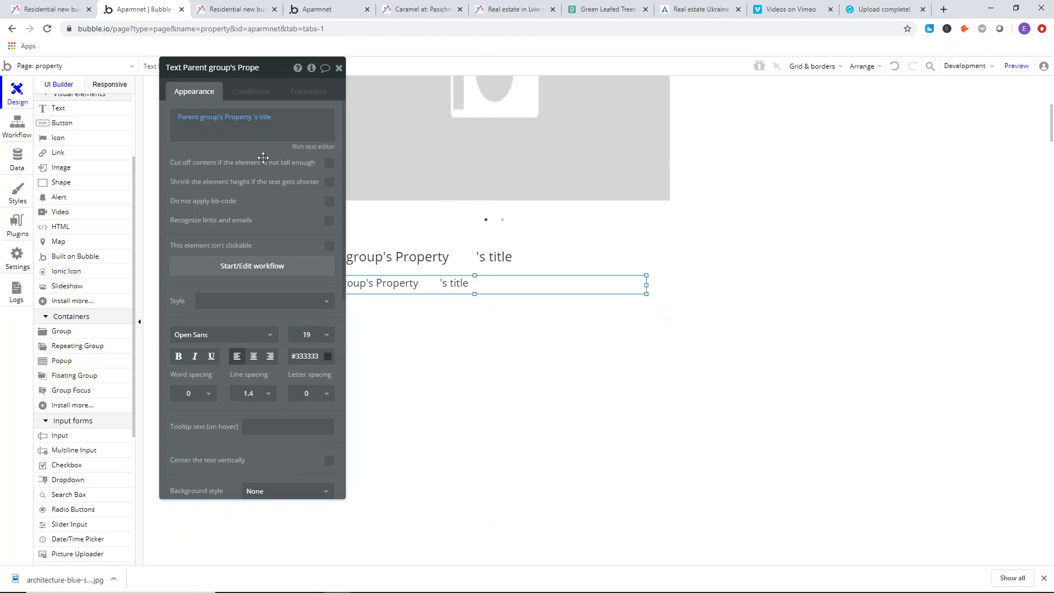
click(266, 120)
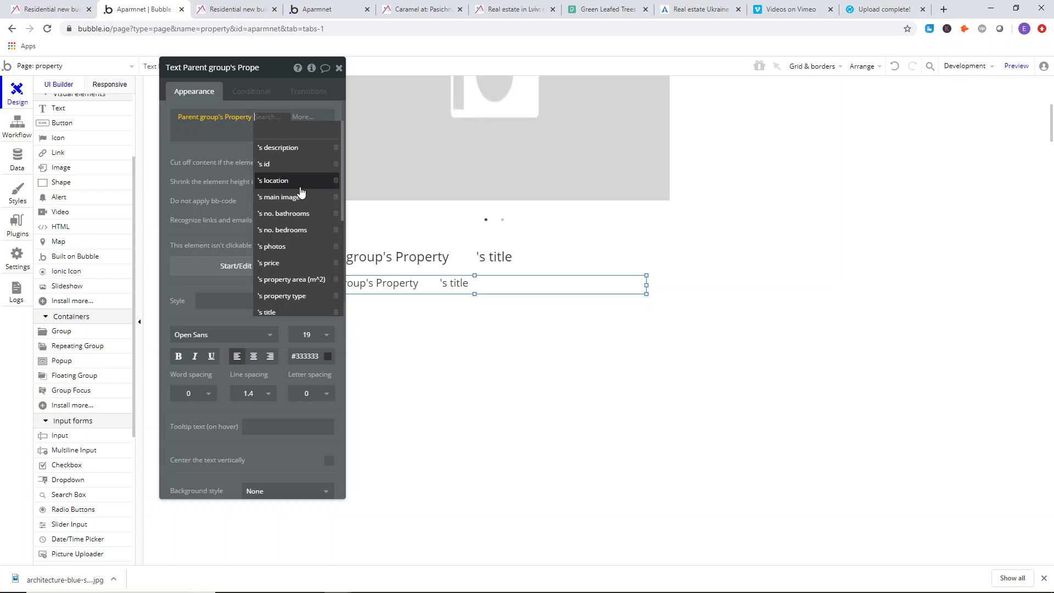
scroll(297, 231, down, 3)
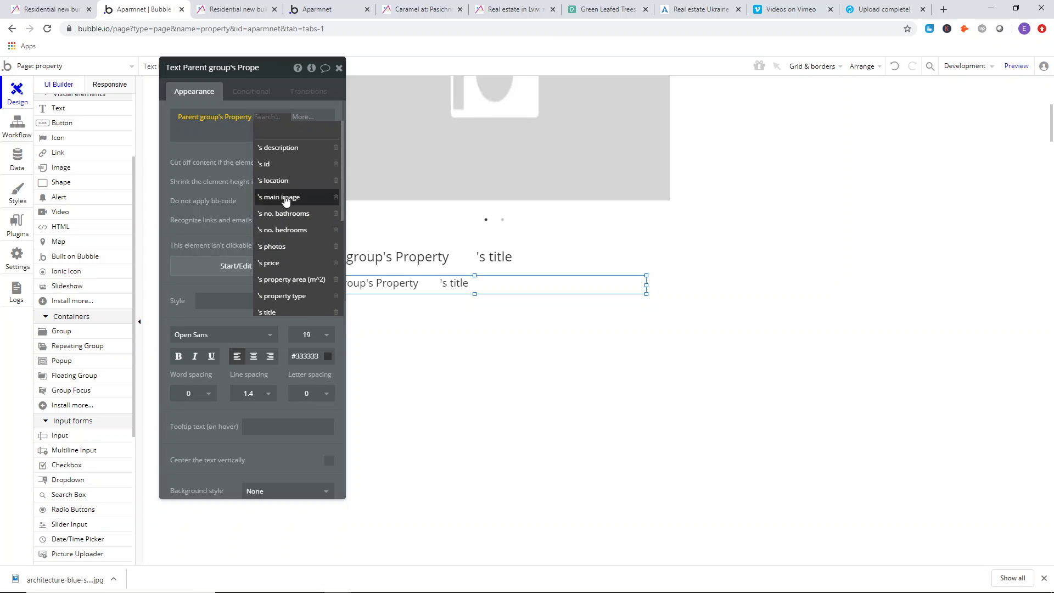
scroll(284, 185, up, 1)
scroll(284, 185, up, 3)
click(285, 183)
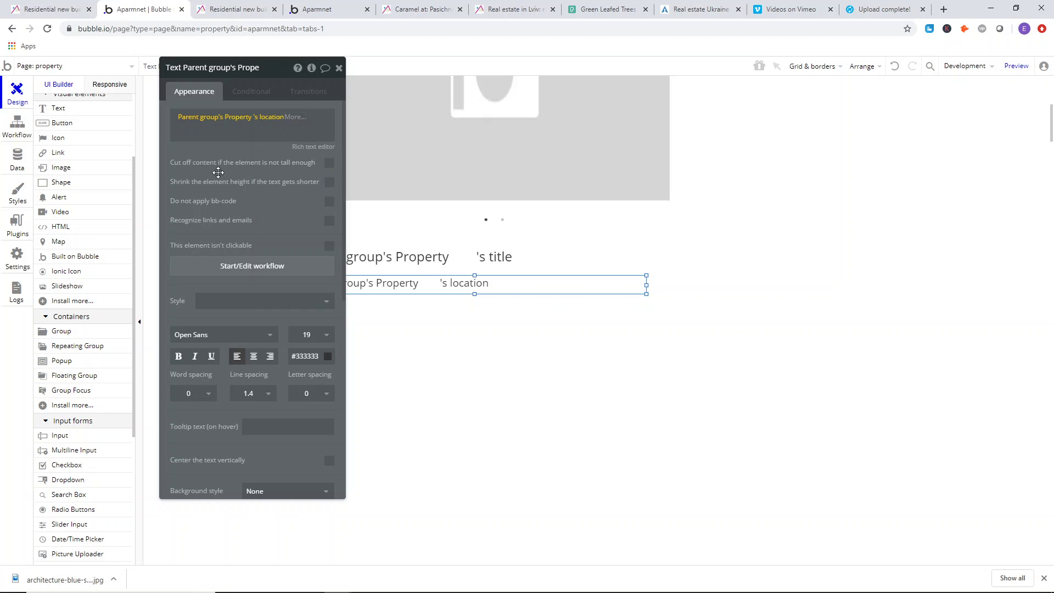
- Compare the address and price placement in the reference listing, and return to the Bubble editor
click(237, 9)
drag(234, 256, 386, 253)
click(386, 253)
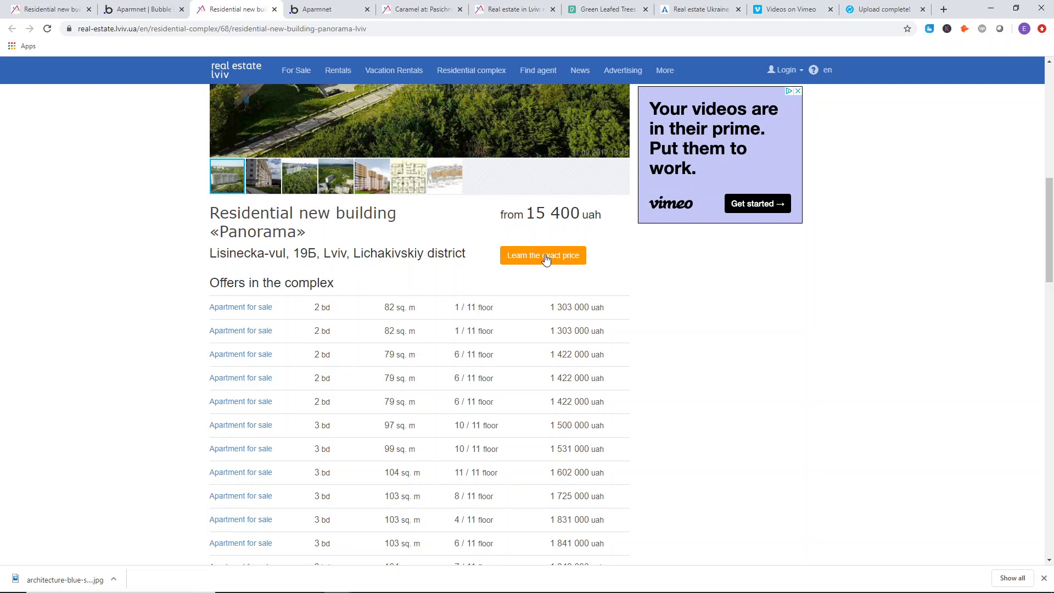
click(606, 218)
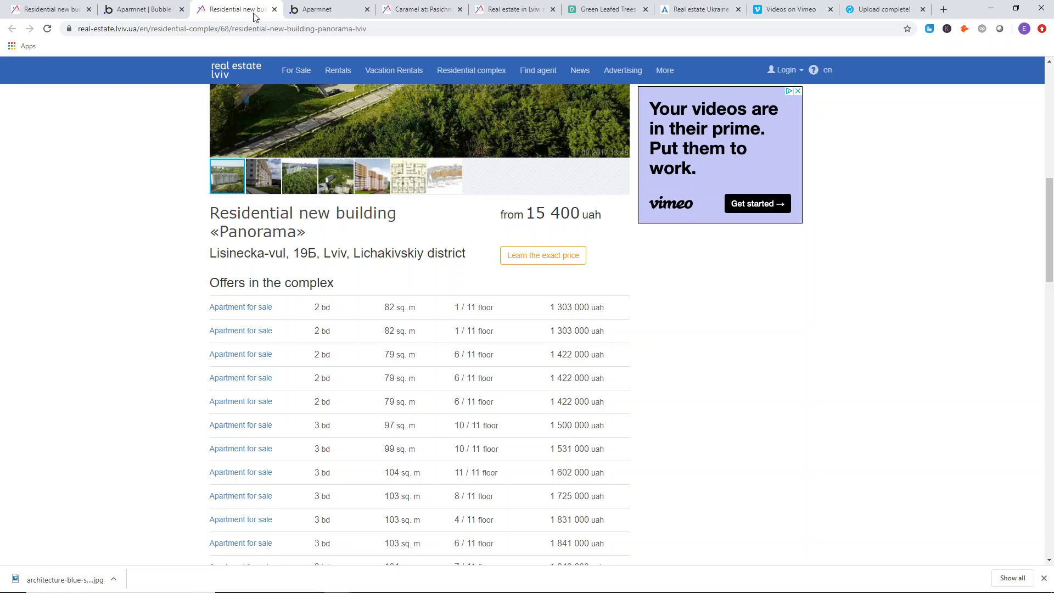
click(144, 8)
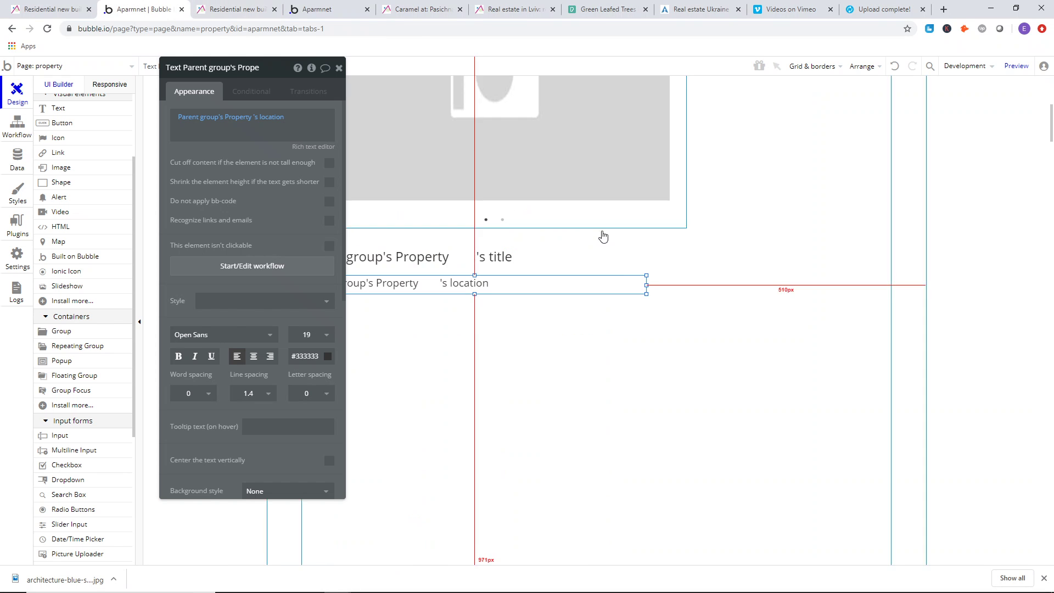
- Paste another copy of the title text into the property group to the right of the title, narrowed and right-aligned
right_click(524, 263)
right_click(708, 226)
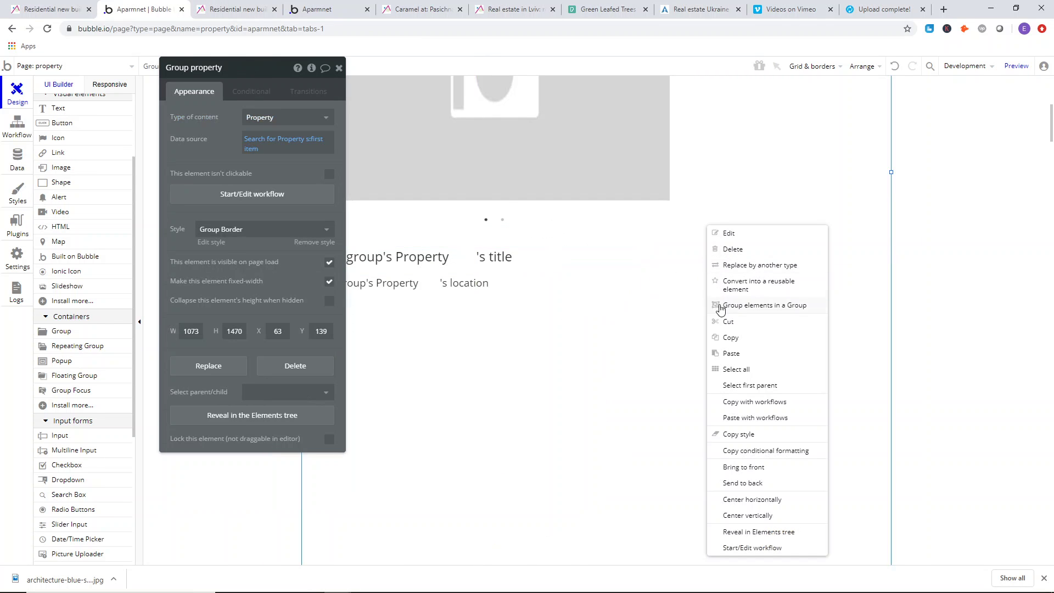
click(731, 354)
drag(466, 261, 708, 262)
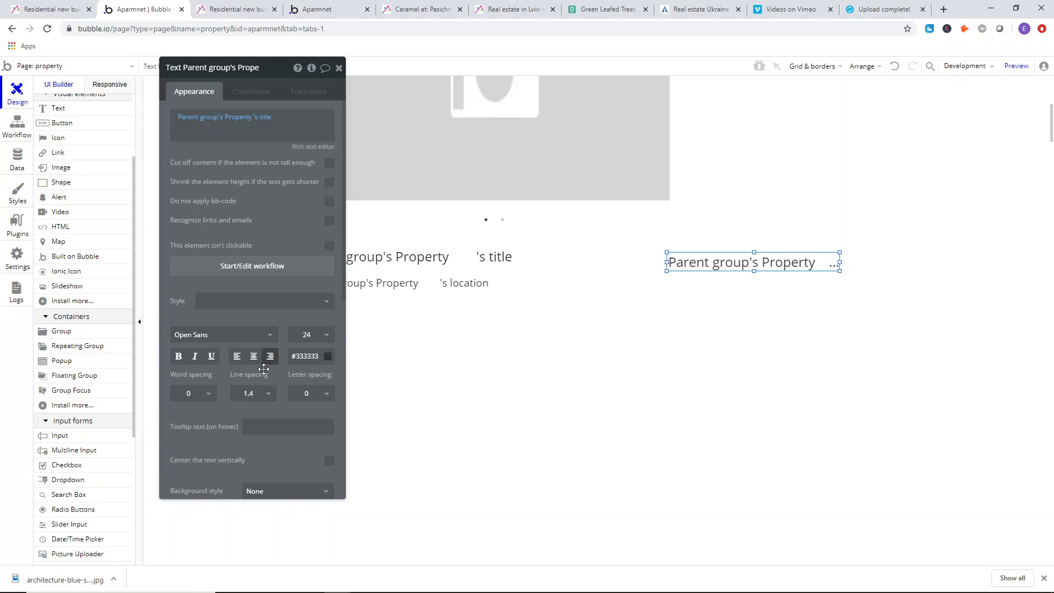
- Make the right-aligned text read $Parent group's Property's price, and fit it level with the title, ending at the slideshow's right edge
click(262, 117)
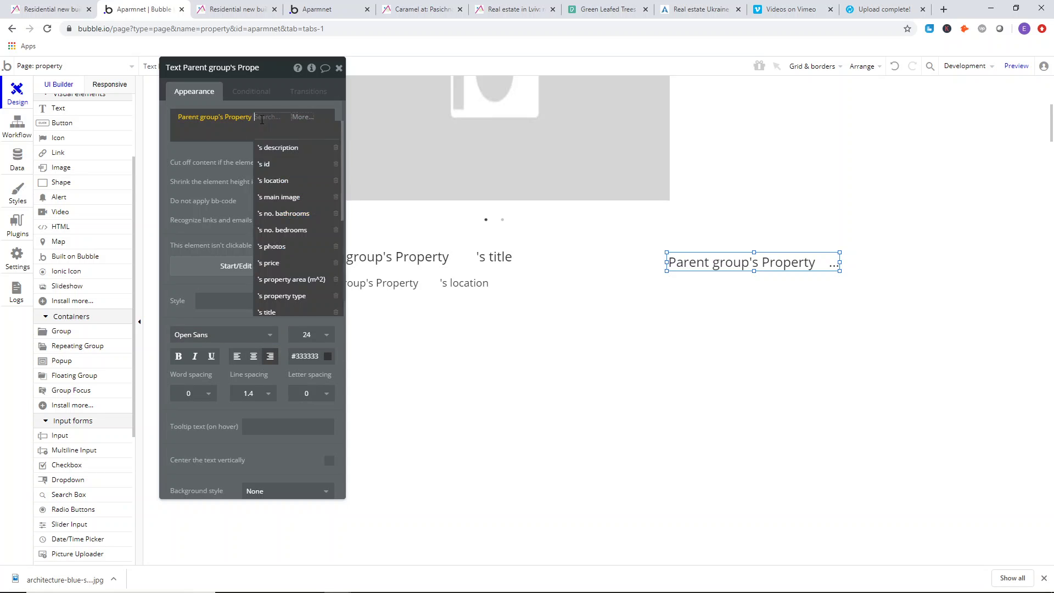
click(282, 264)
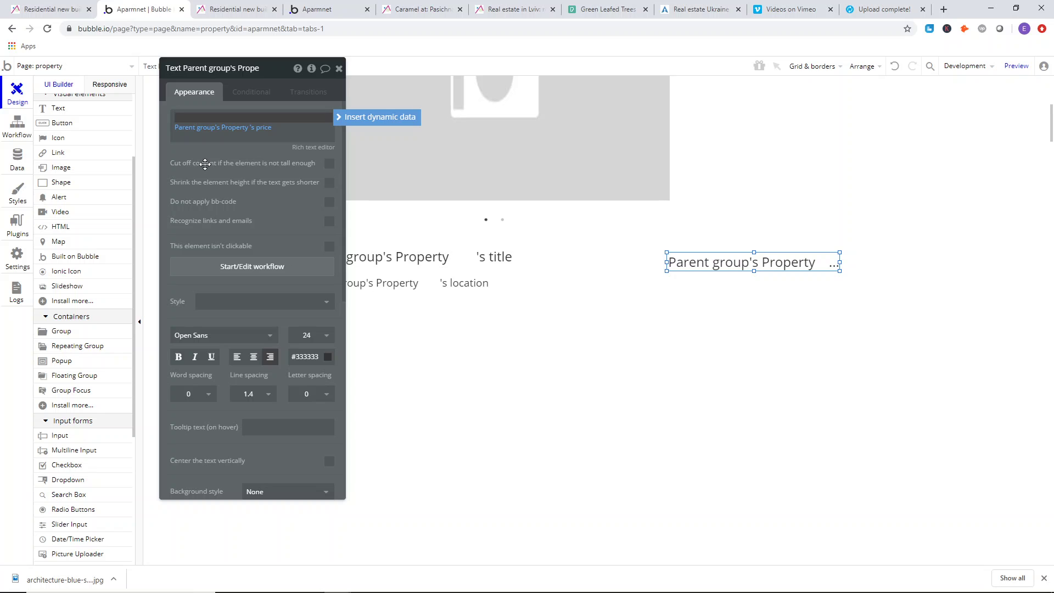
drag(715, 257, 589, 253)
drag(710, 254, 687, 252)
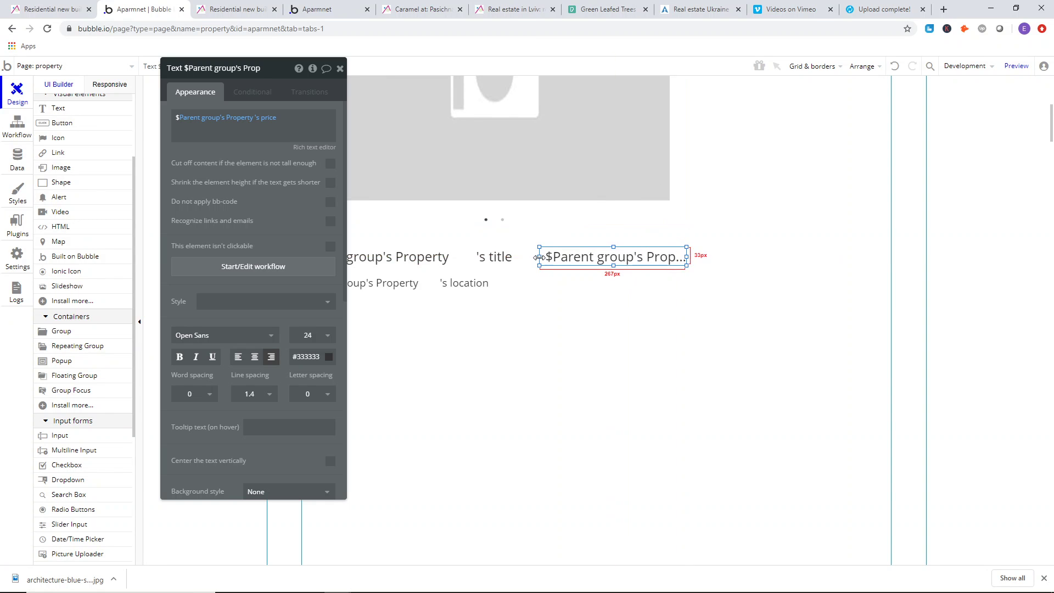
drag(540, 257, 565, 255)
- Move the location text closer under the title, duplicate it, and place the copy just below at the same left edge
click(628, 287)
scroll(548, 192, up, 2)
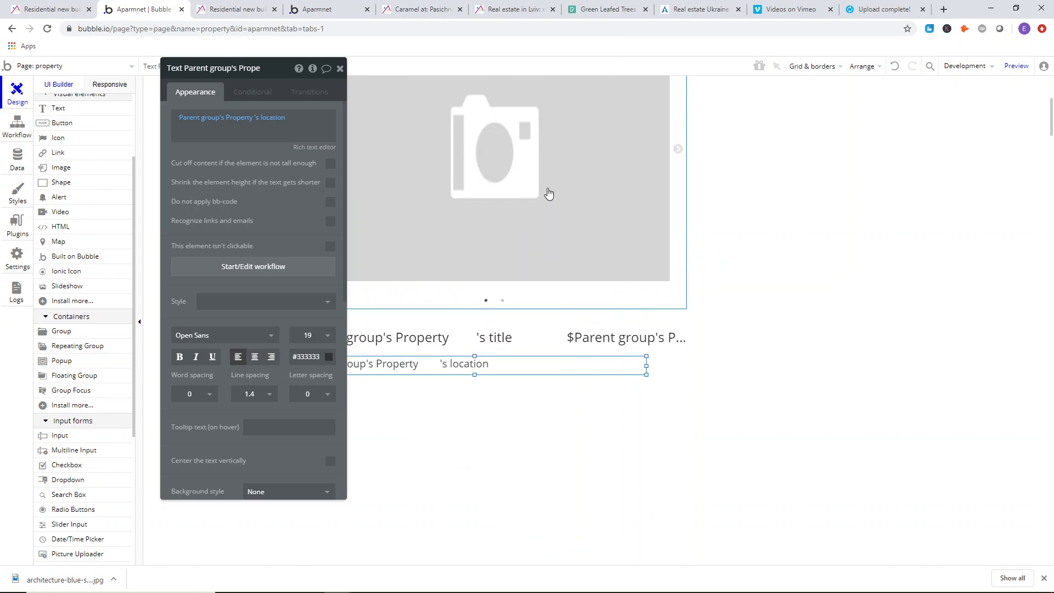
click(761, 205)
scroll(453, 204, down, 3)
drag(447, 228, 444, 222)
right_click(447, 219)
click(471, 338)
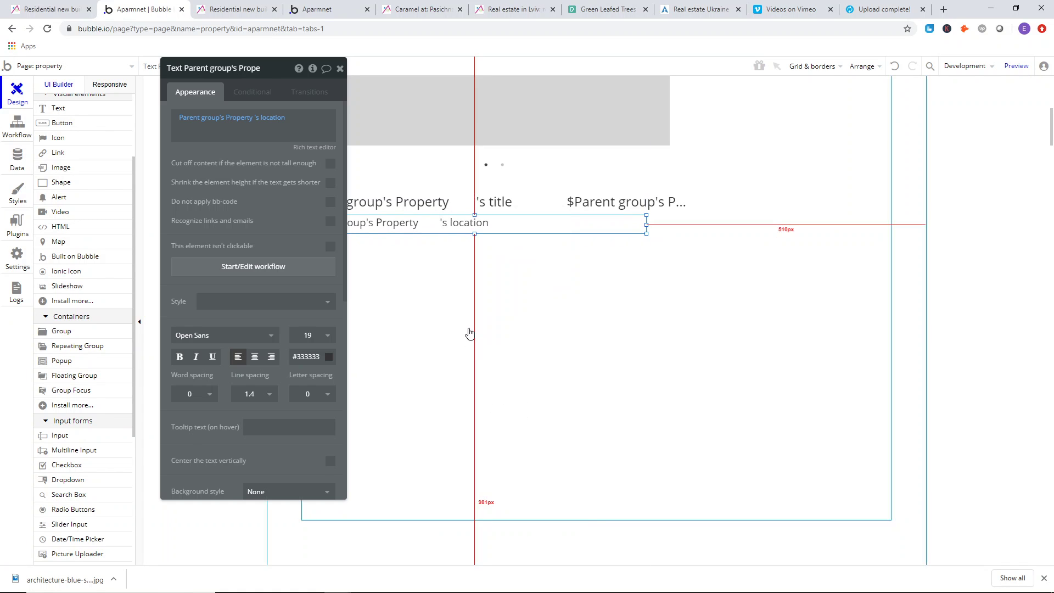
right_click(460, 311)
click(499, 354)
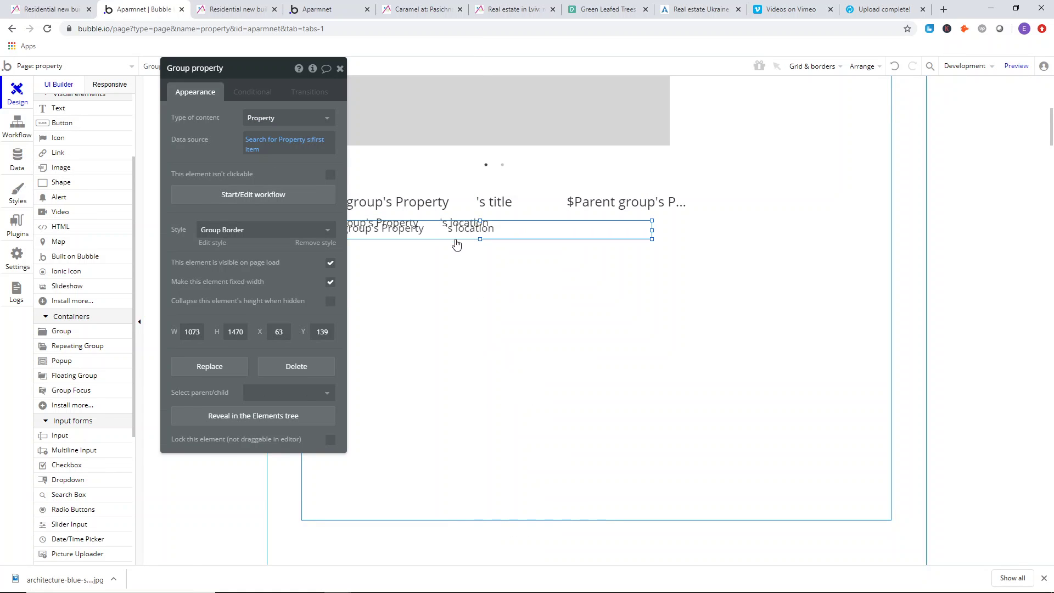
drag(456, 242, 446, 251)
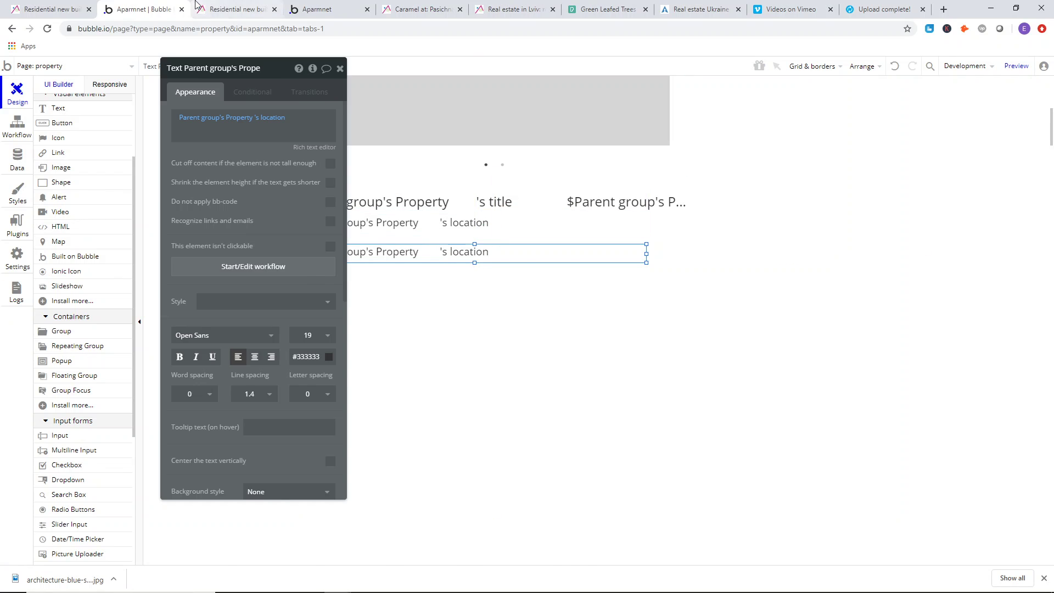
- Examine the reference listing's sections below the offers table, from price and characteristics down to the map
click(236, 9)
scroll(188, 253, down, 5)
scroll(188, 254, down, 3)
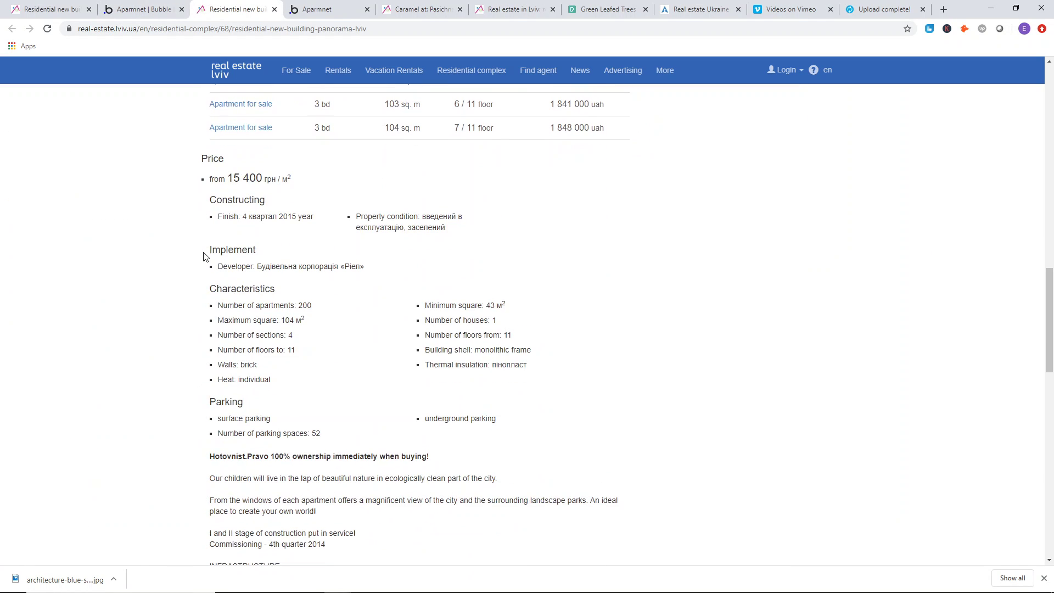
drag(205, 258, 348, 372)
click(347, 371)
scroll(318, 290, down, 1)
scroll(315, 289, down, 3)
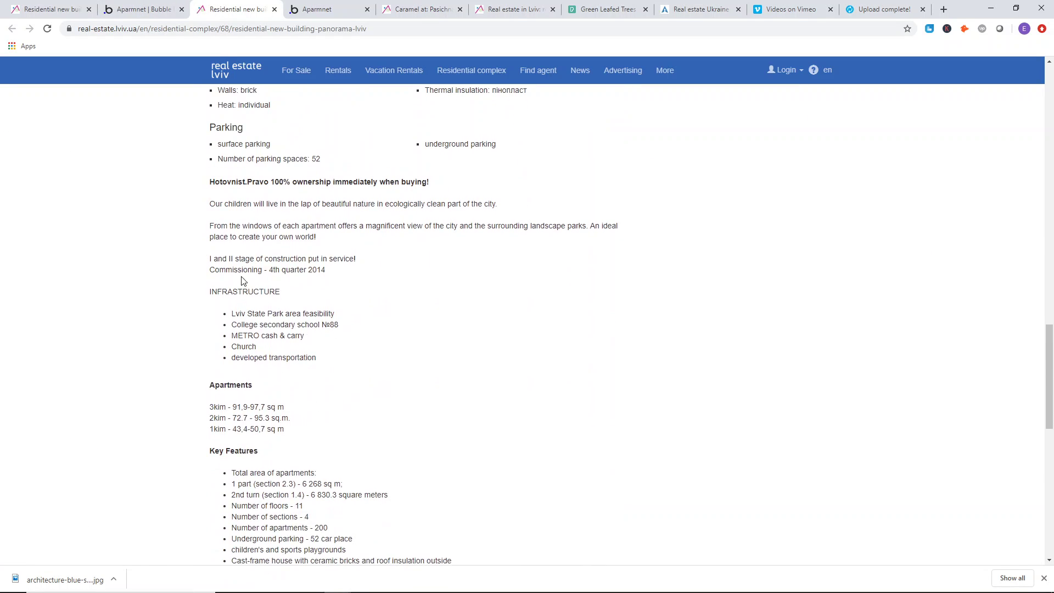
drag(211, 236, 411, 433)
click(372, 353)
scroll(372, 353, down, 3)
scroll(364, 339, down, 3)
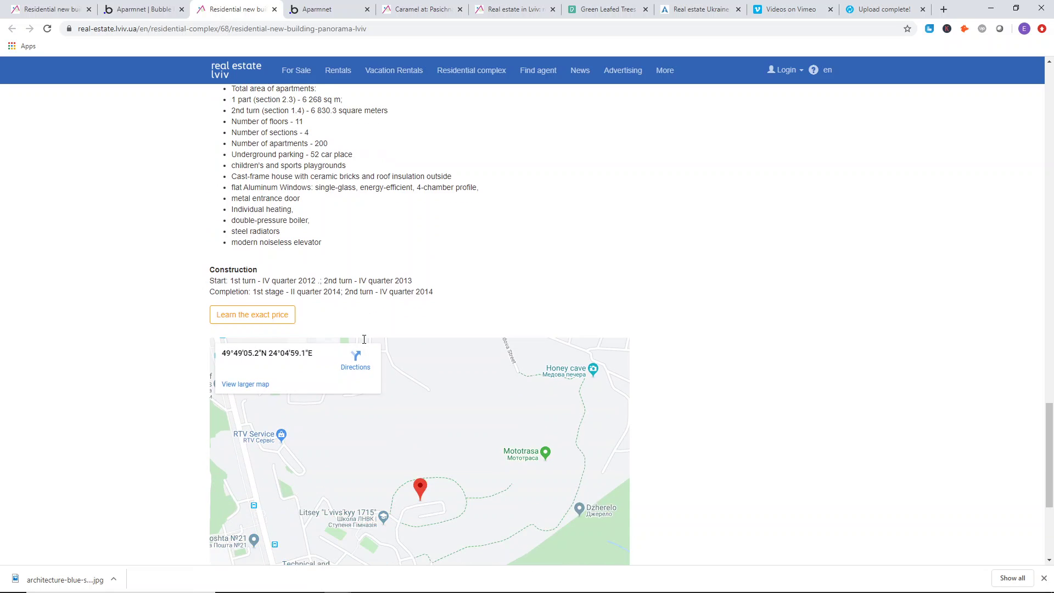
- Review the reference listing's Constructing, Implement and Characteristics sections, and go back up to the offers table
scroll(364, 339, up, 9)
scroll(363, 339, up, 2)
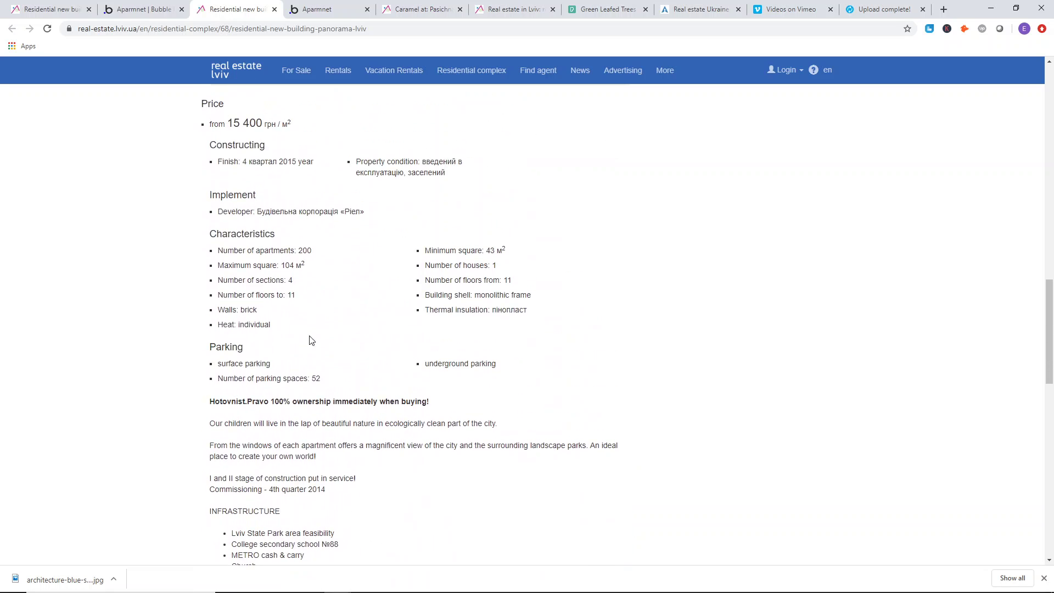
drag(209, 170, 431, 483)
click(495, 387)
scroll(360, 319, up, 3)
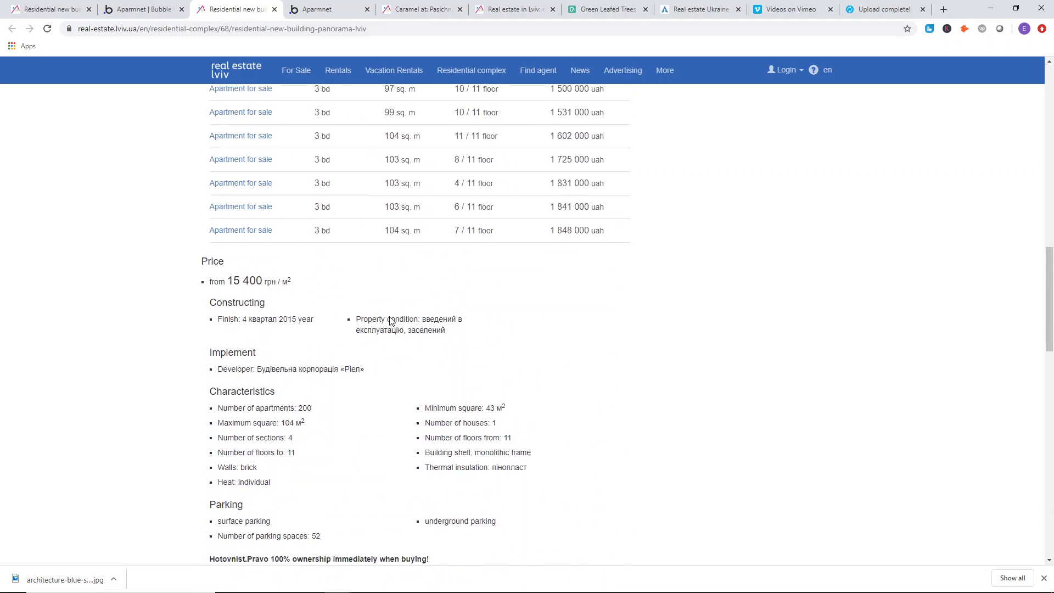
drag(244, 354, 561, 471)
click(561, 470)
drag(228, 330, 525, 376)
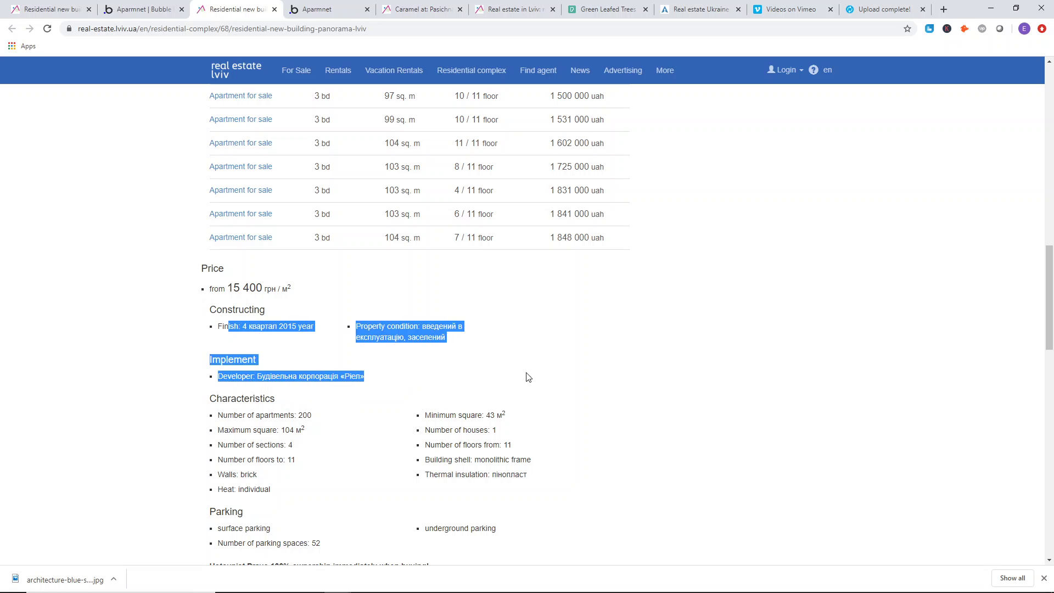
scroll(527, 368, up, 1)
scroll(141, 322, up, 4)
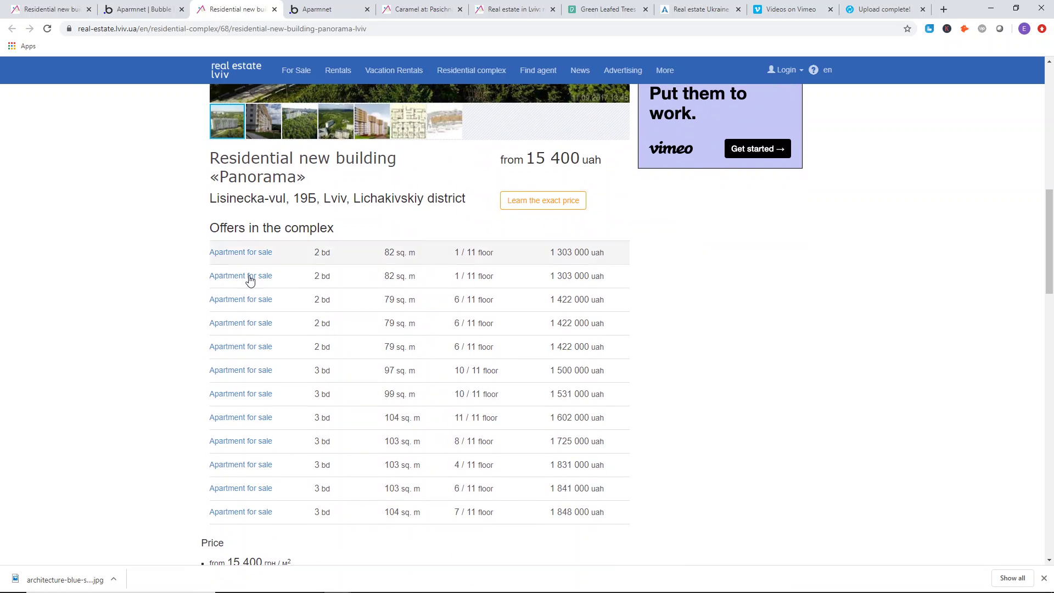
- Examine the two-column Characteristics list in the reference listing, and return to the Bubble editor
scroll(349, 239, down, 4)
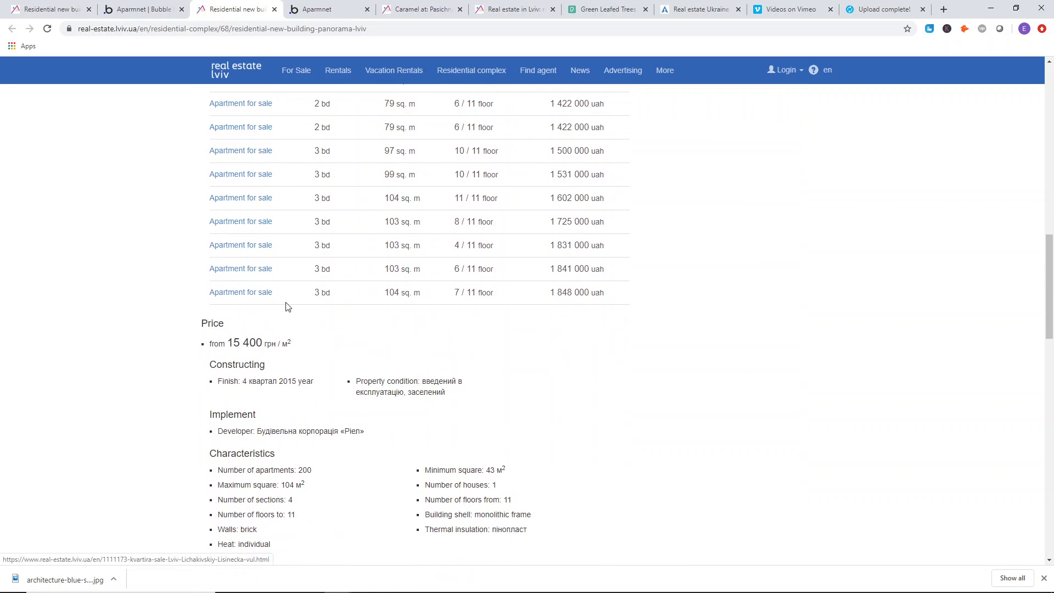
scroll(287, 306, down, 3)
drag(209, 249, 575, 397)
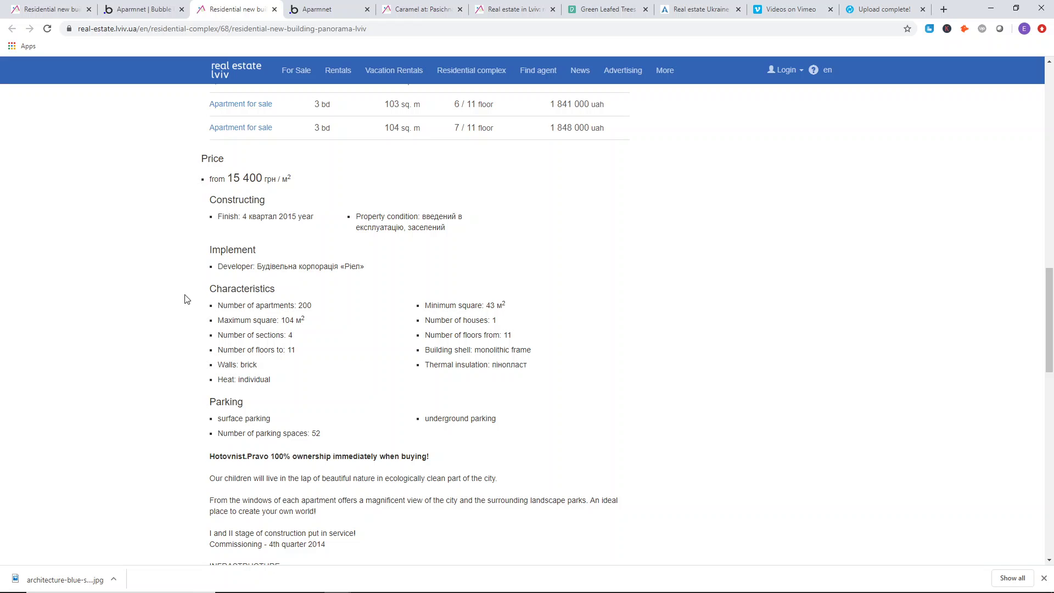
drag(228, 305, 310, 390)
click(311, 390)
drag(216, 306, 306, 321)
click(284, 391)
drag(222, 329, 301, 339)
drag(437, 305, 454, 305)
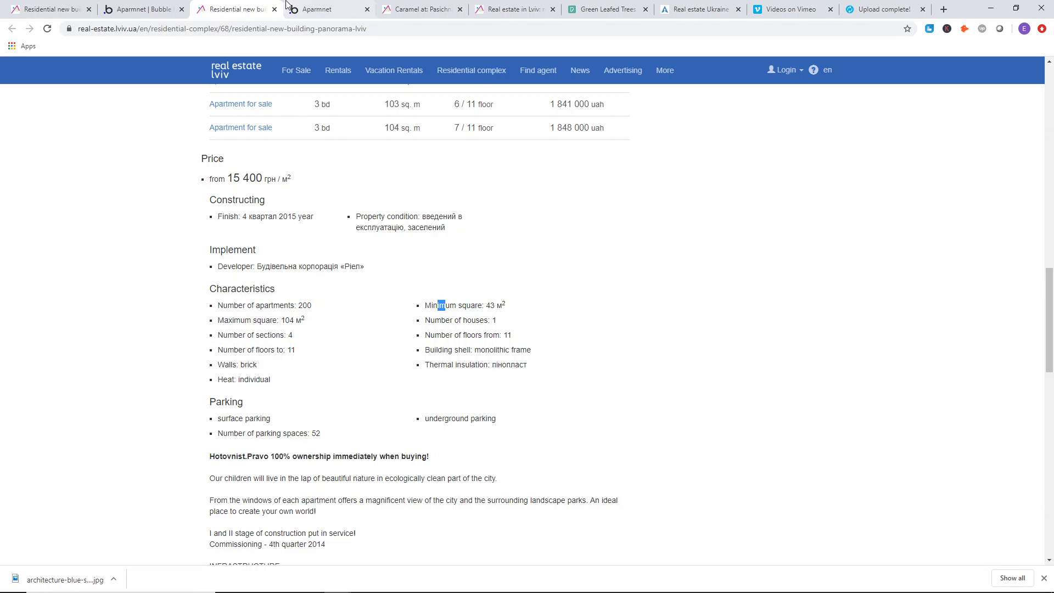
click(307, 9)
click(163, 7)
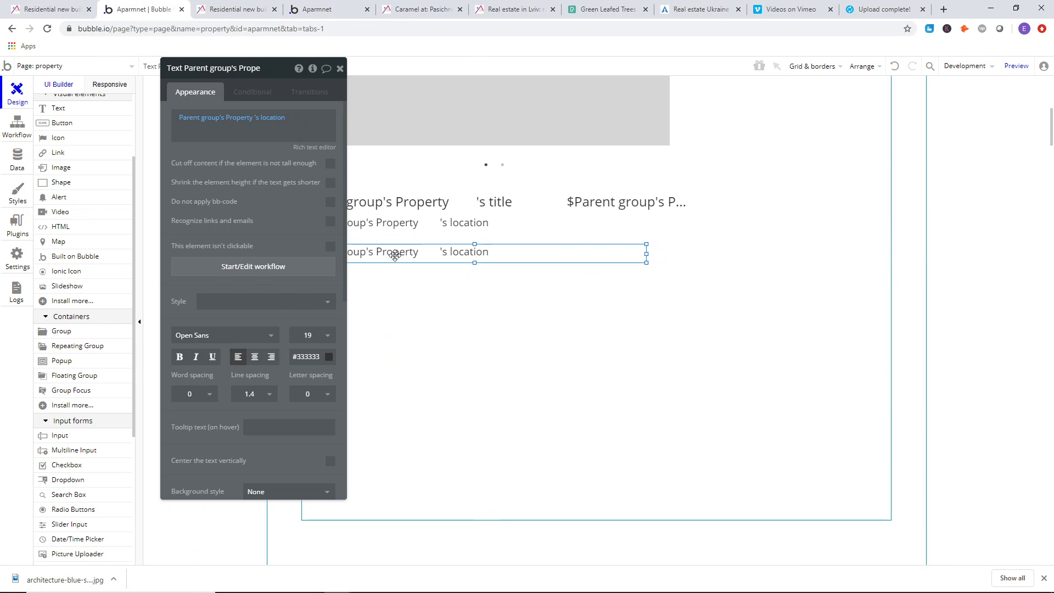
- Move the duplicated location text up closer to the first one, and place another copy just below it at the same left edge
drag(395, 255, 393, 248)
click(611, 272)
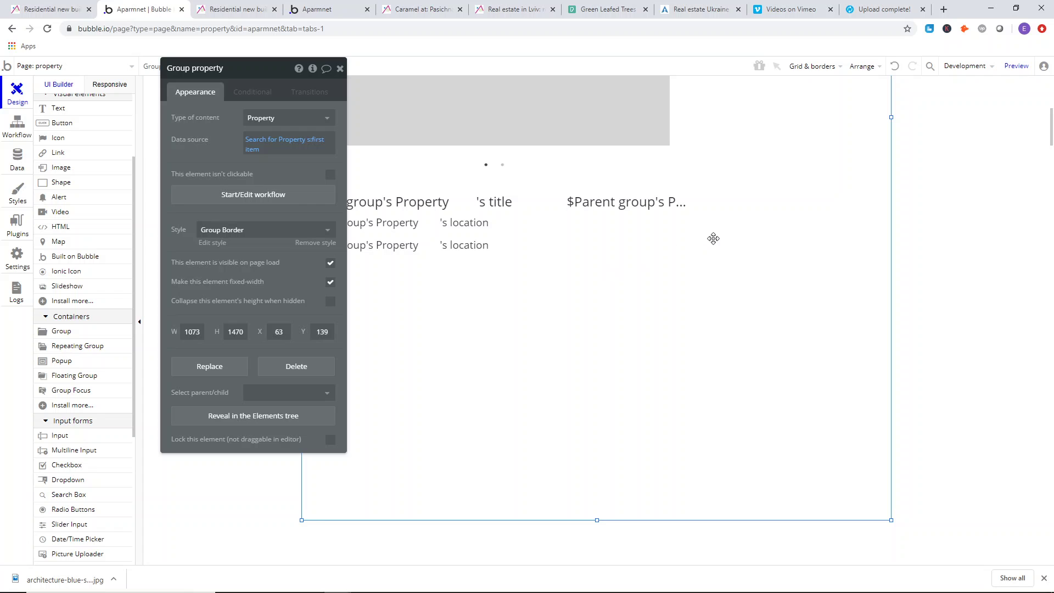
click(506, 252)
right_click(504, 251)
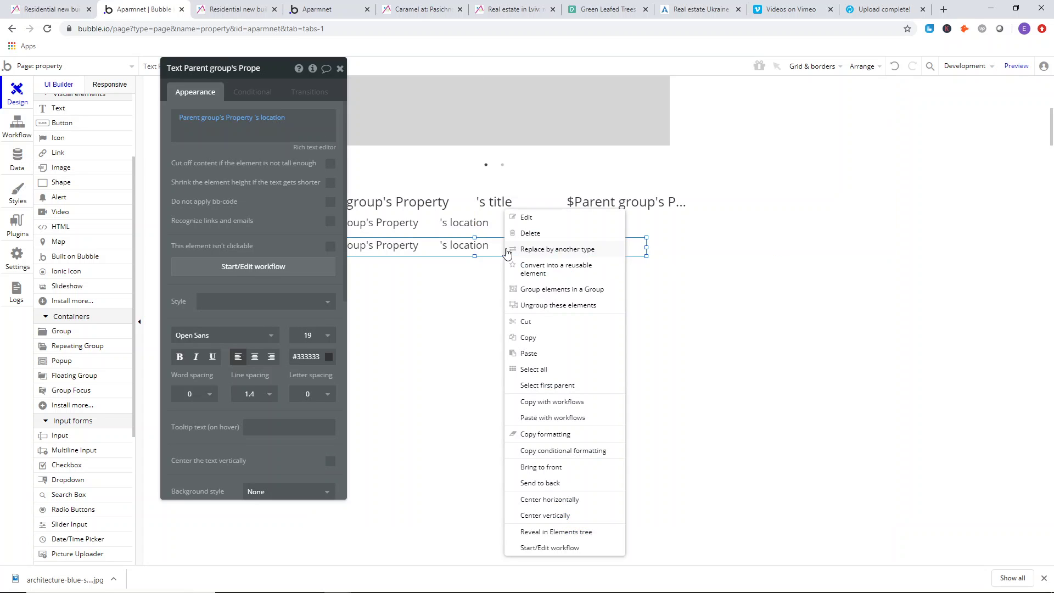
click(508, 310)
right_click(508, 311)
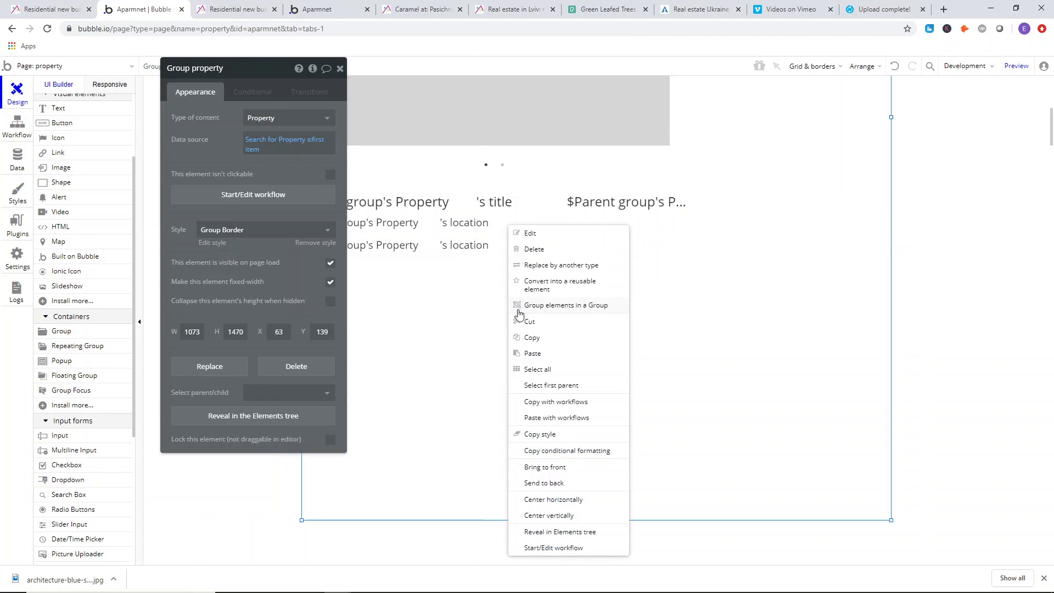
click(532, 353)
drag(446, 249, 429, 266)
- Make the lowest text show Parent group's Property's description and set its font size to 16
double_click(430, 268)
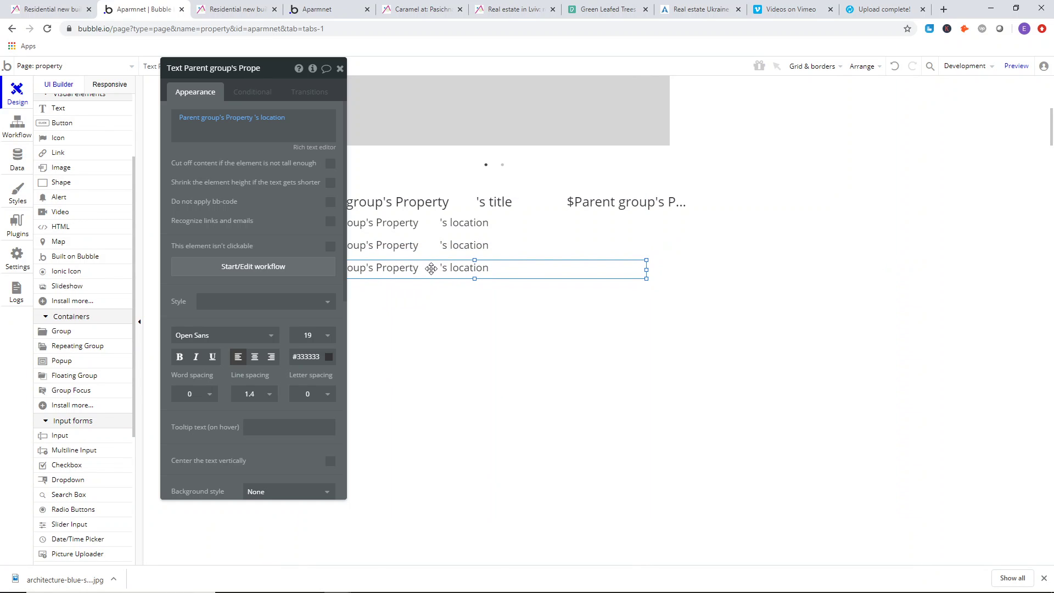
click(267, 118)
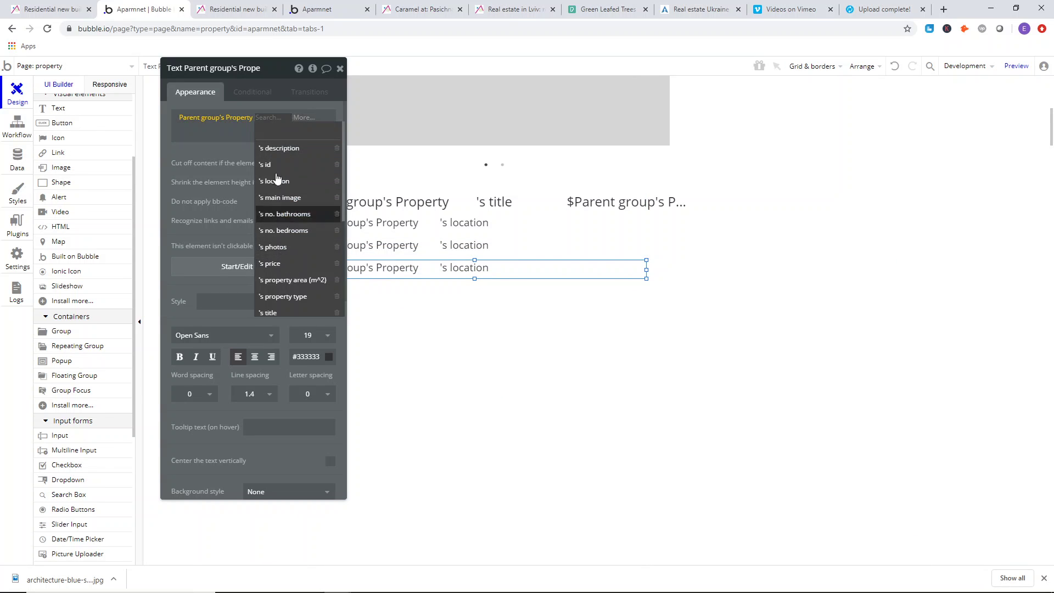
click(279, 148)
drag(268, 191, 261, 183)
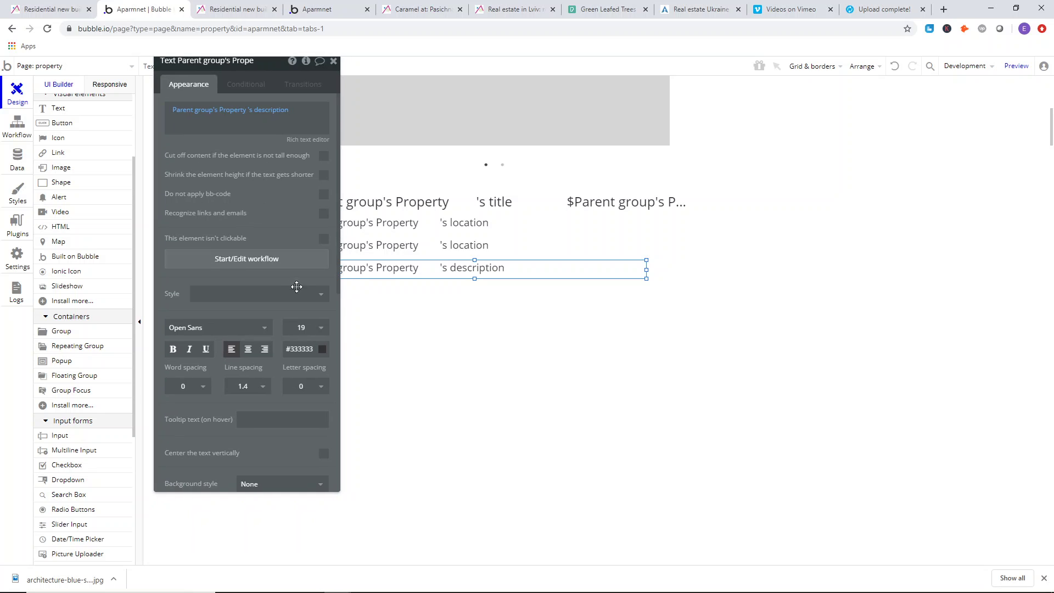
click(309, 327)
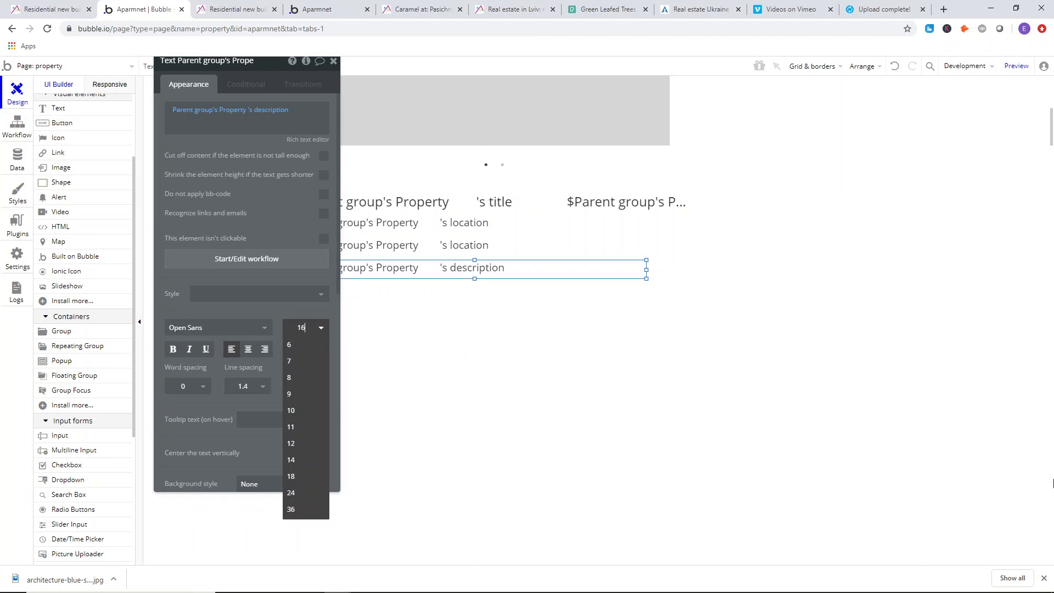
key(Return)
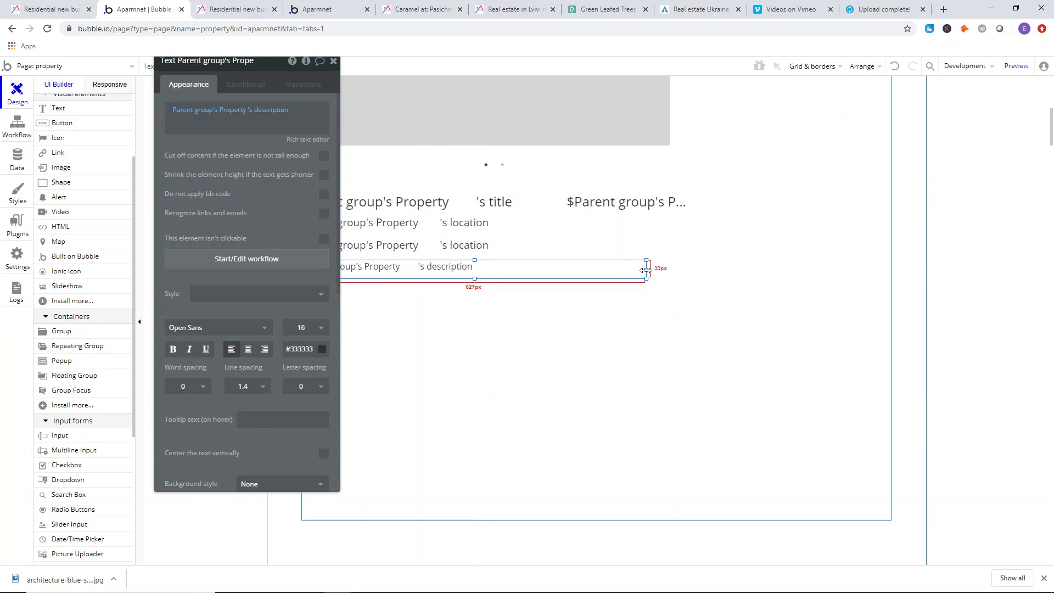
- Resize the description text to 700 px wide, in line with the price's right edge, and make it a few lines tall
drag(646, 269, 661, 270)
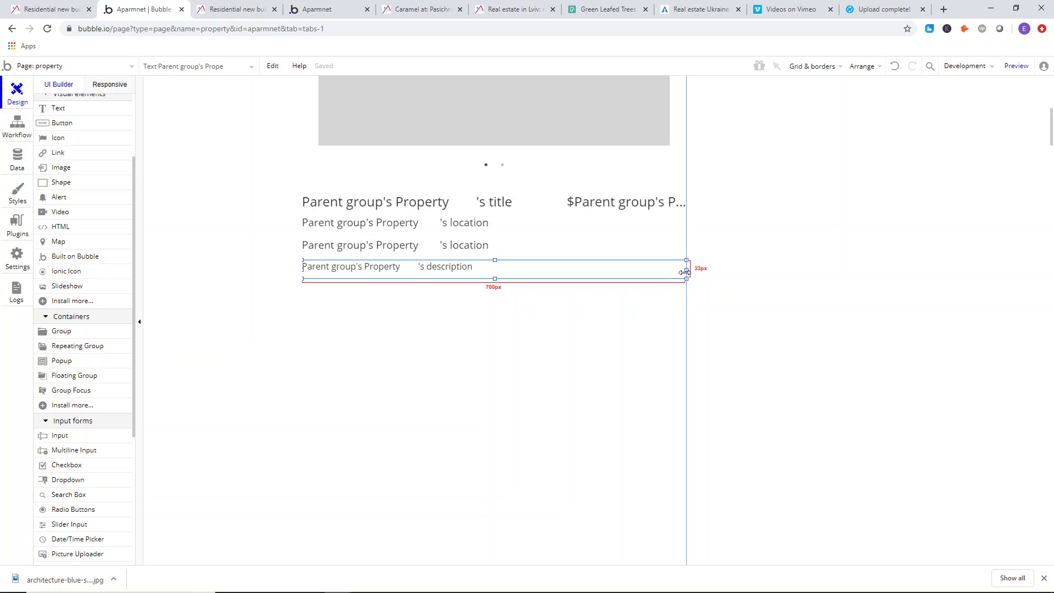
drag(494, 280, 494, 471)
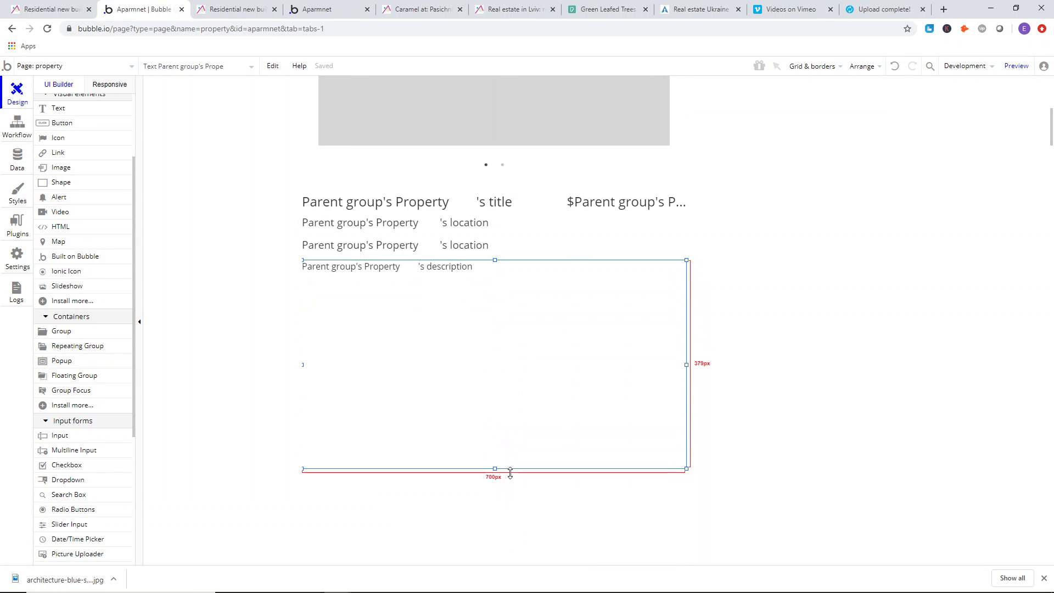
scroll(494, 329, down, 3)
drag(495, 307, 529, 146)
- Extend the property group downward to a height of 1533 px
click(536, 203)
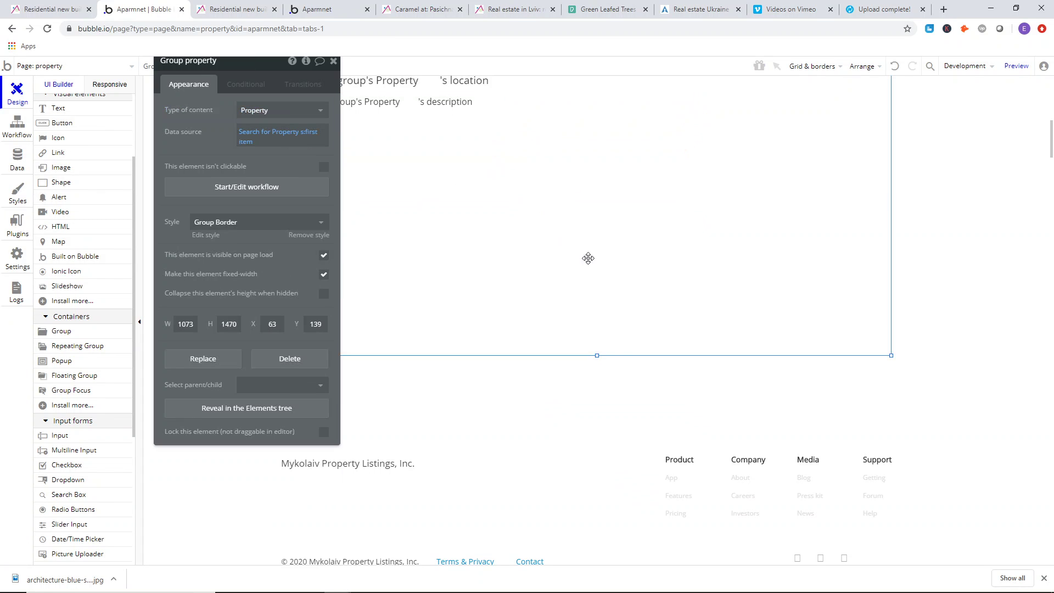
drag(604, 361, 582, 389)
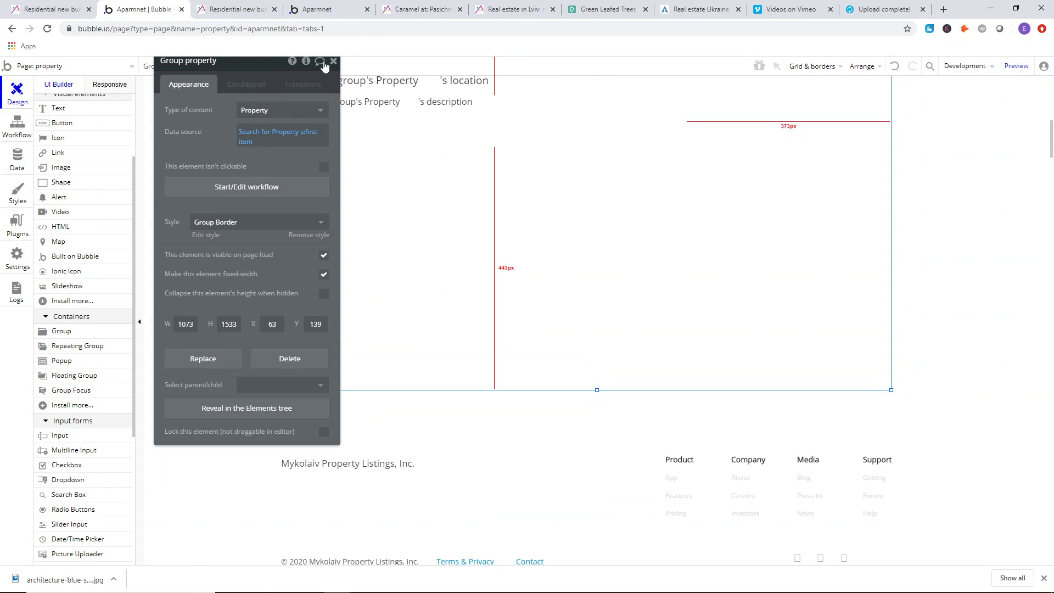
click(333, 61)
- Add a map about 504 by 347 px below the description, against the property group's left edge
click(62, 242)
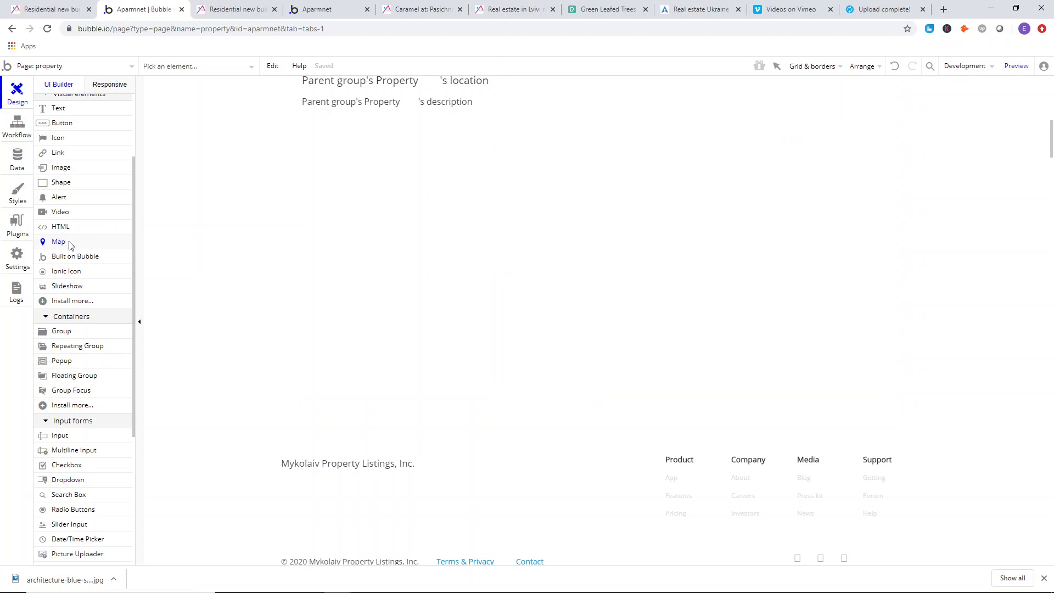
drag(362, 161, 639, 351)
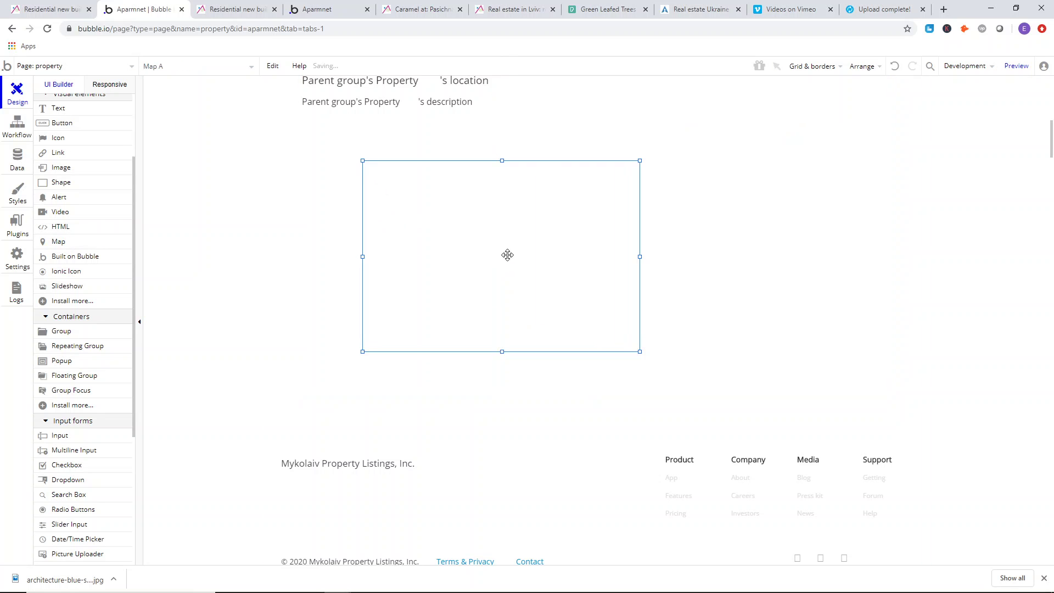
drag(511, 231, 450, 273)
scroll(221, 192, up, 2)
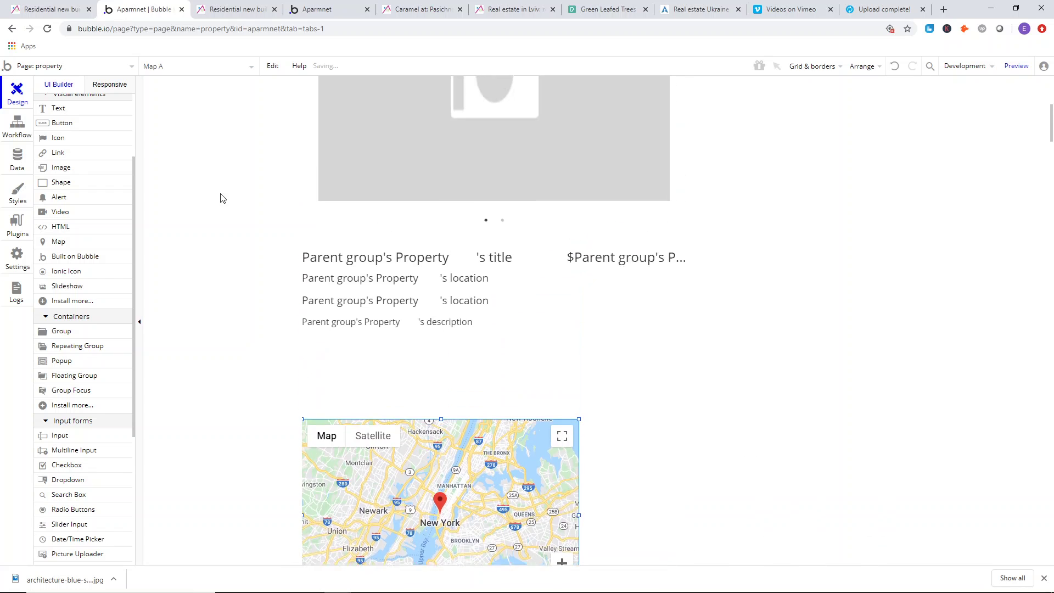
- Set the map's single marker address to Parent group's Property's location and make the map fixed-width
double_click(508, 358)
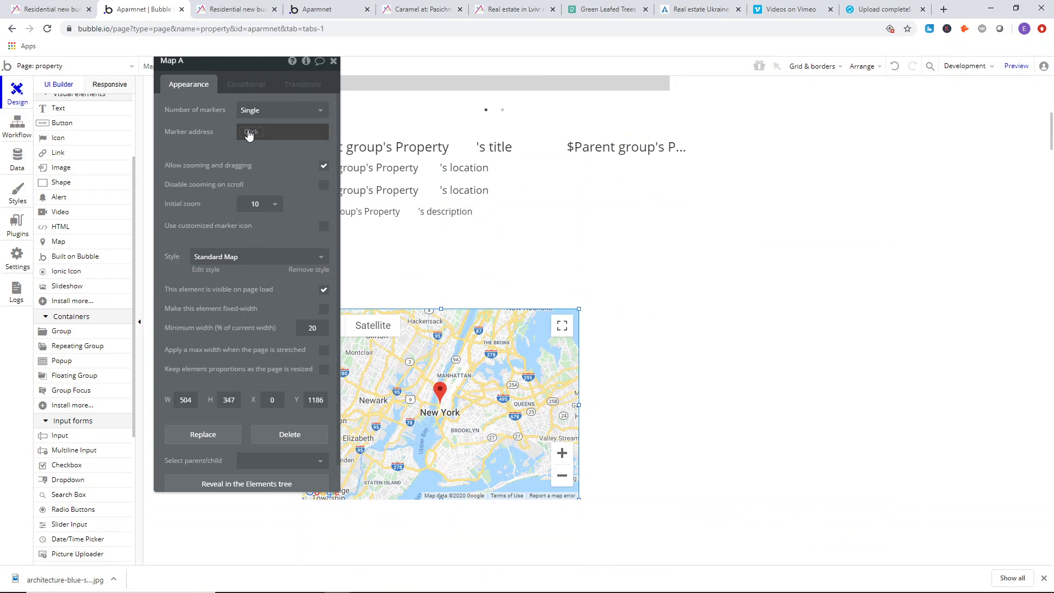
click(268, 110)
click(220, 124)
click(296, 113)
click(248, 143)
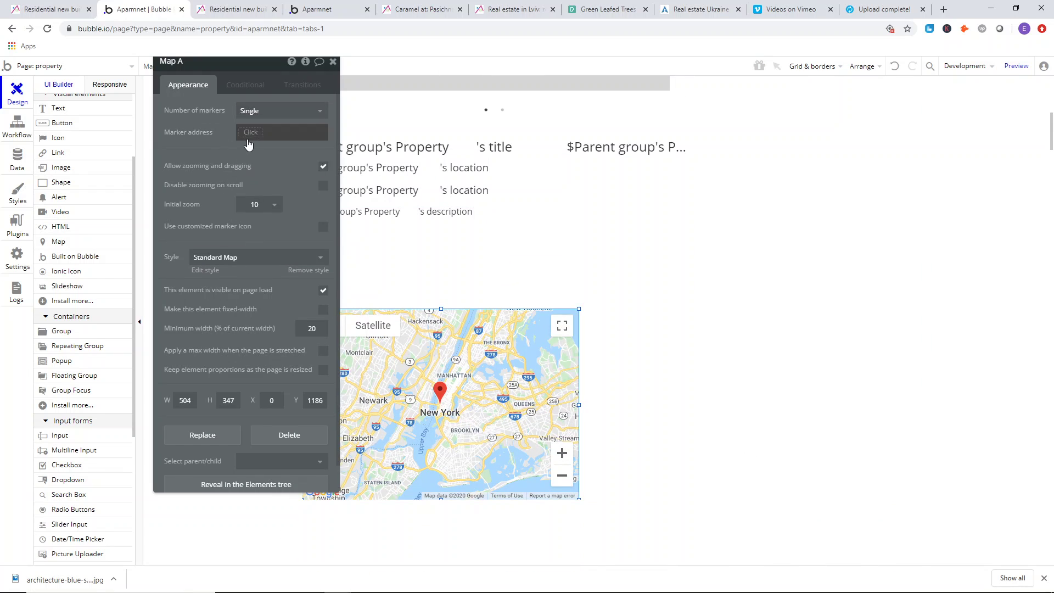
click(279, 164)
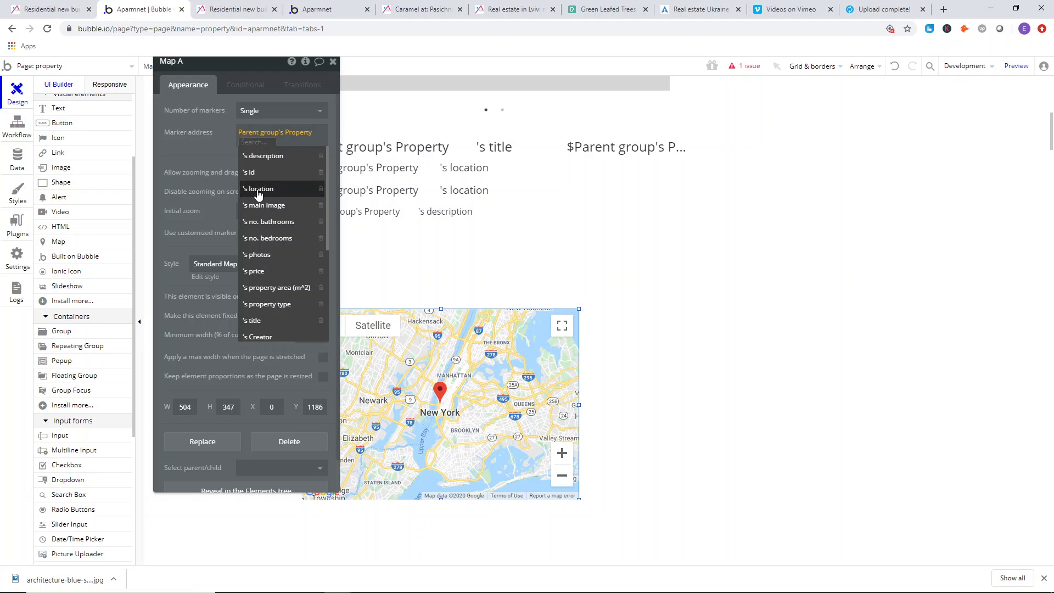
click(286, 190)
drag(214, 164, 283, 215)
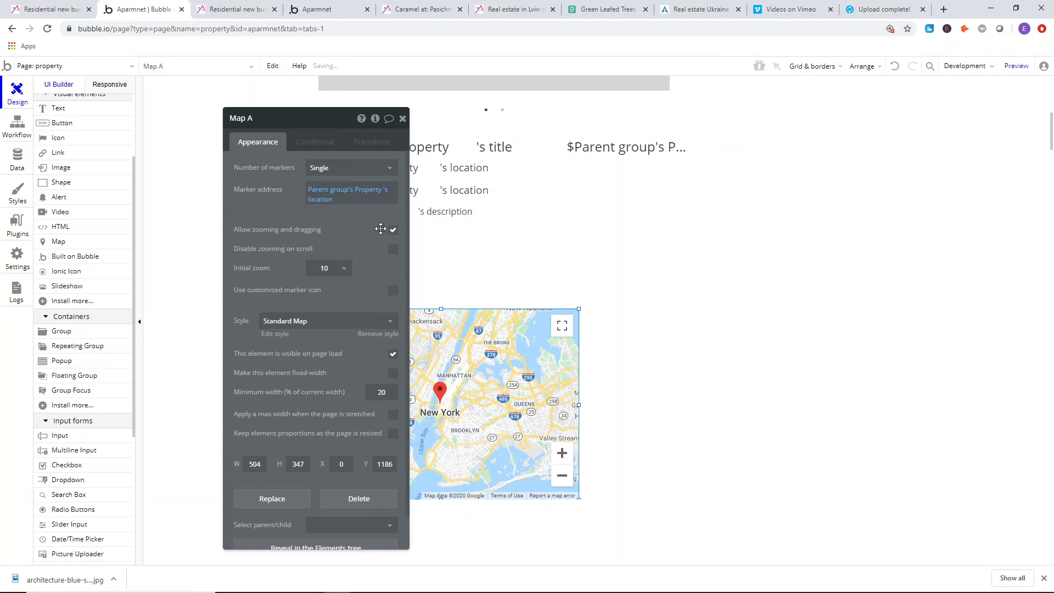
click(392, 375)
- Examine the map at the end of the reference listing, and return to the Bubble editor
click(217, 5)
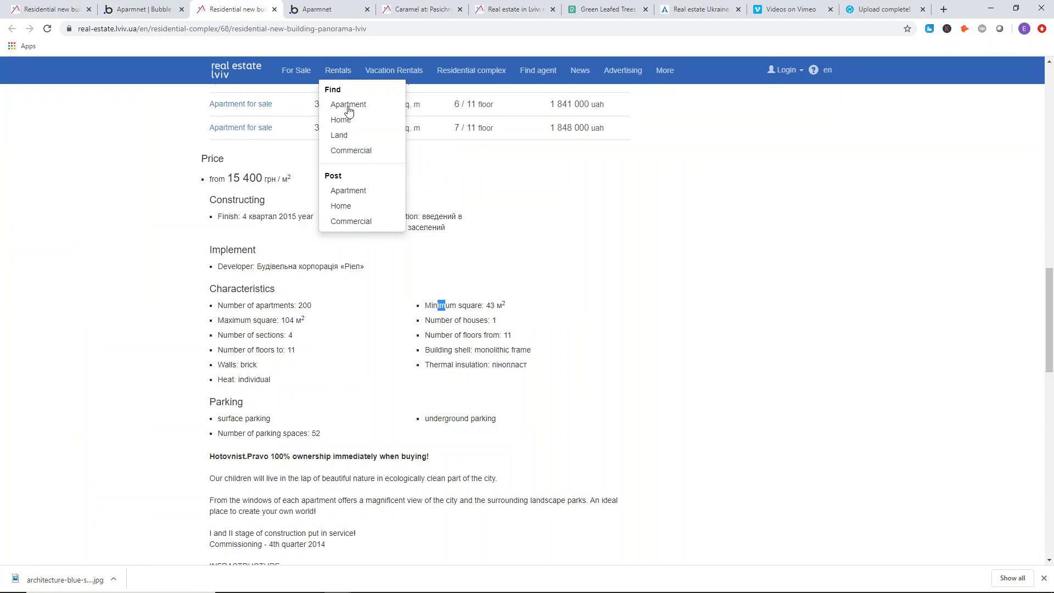
scroll(176, 196, down, 15)
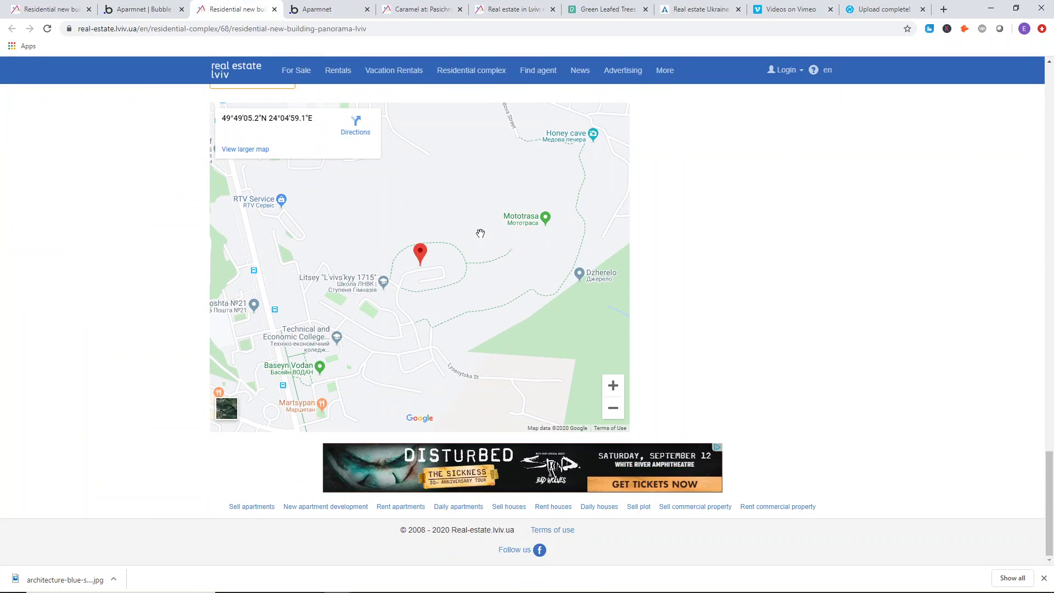
scroll(480, 233, up, 4)
key(ctrl+shift+Tab)
- Move the footer down the page to Y 2405 to make room below the property group
scroll(569, 235, down, 4)
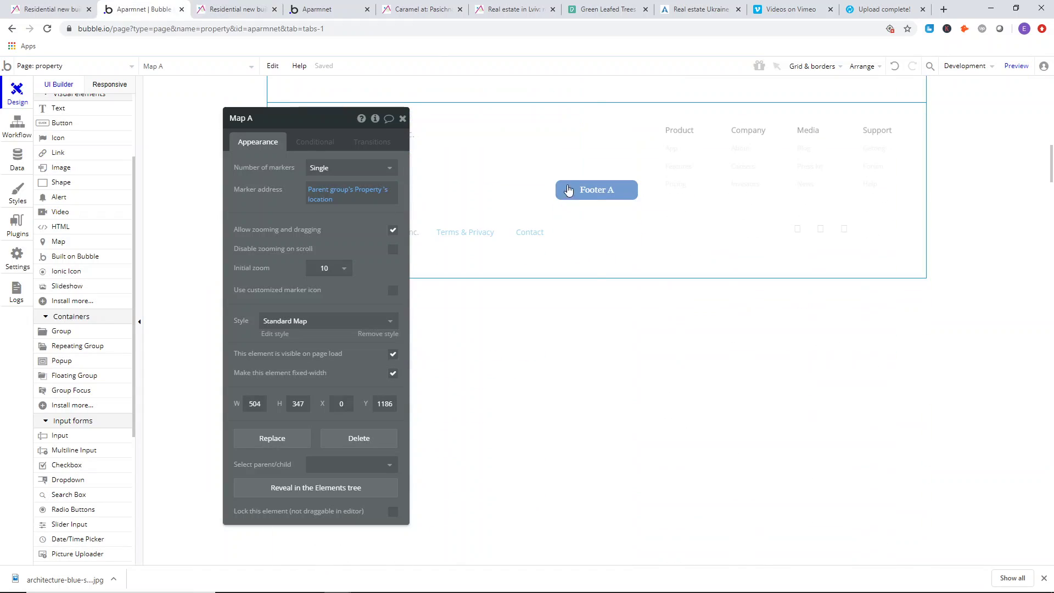
scroll(568, 190, up, 2)
click(514, 307)
double_click(518, 213)
scroll(529, 237, down, 3)
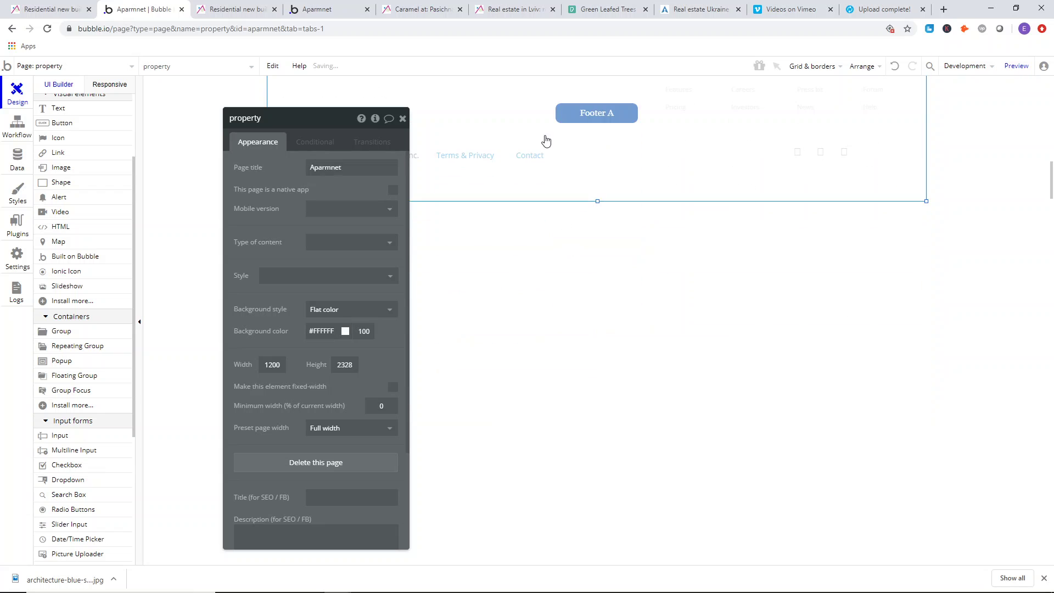
scroll(543, 192, down, 2)
scroll(537, 231, up, 6)
double_click(546, 307)
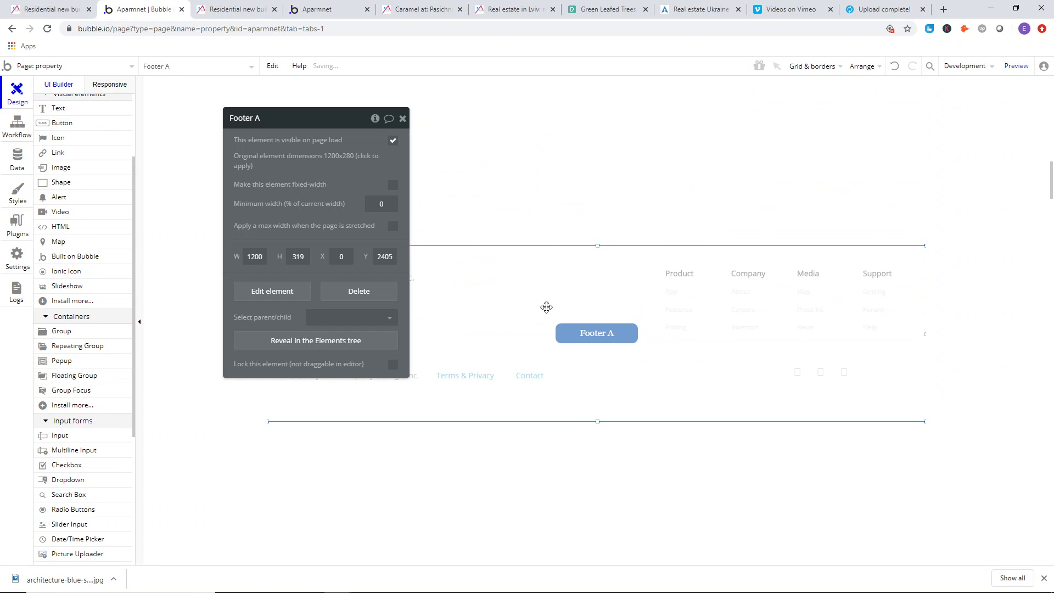
scroll(560, 266, up, 6)
click(404, 123)
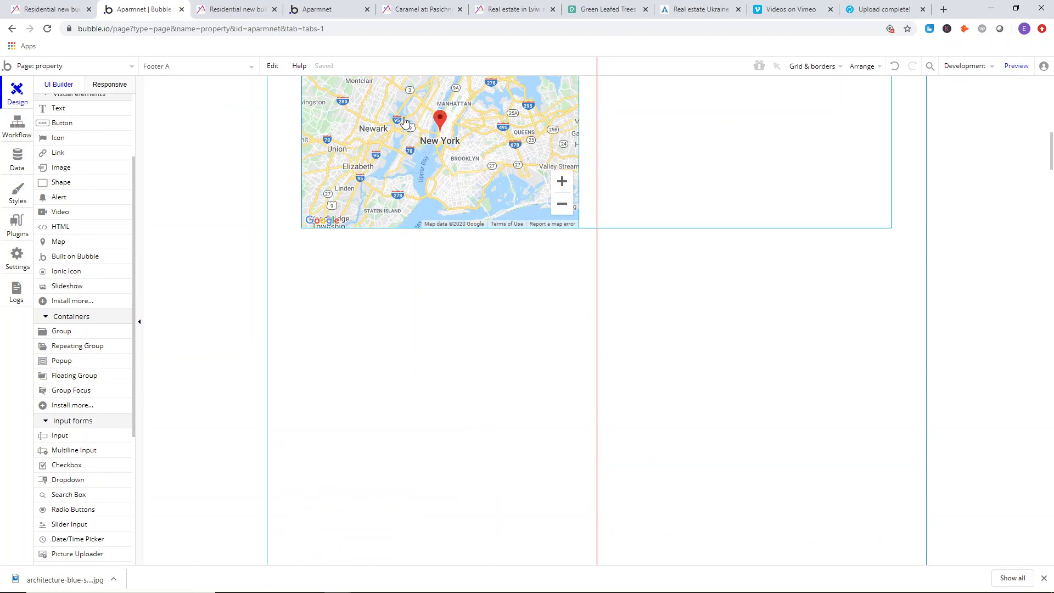
- Extend the property group below the map, and enlarge the map to about 751 by 578 px
click(618, 186)
drag(597, 228, 589, 477)
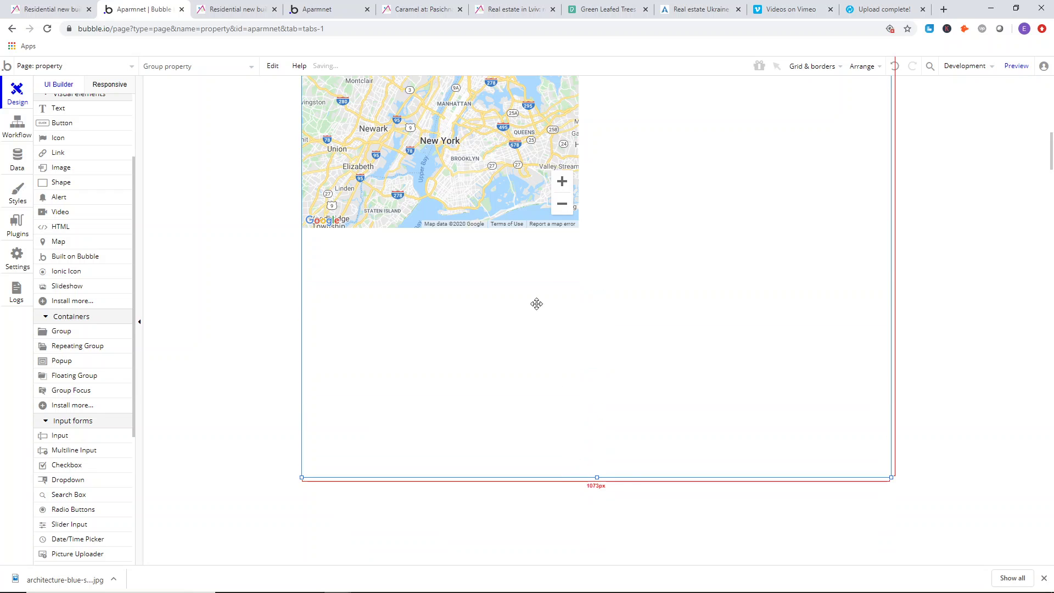
click(514, 184)
drag(574, 225, 684, 356)
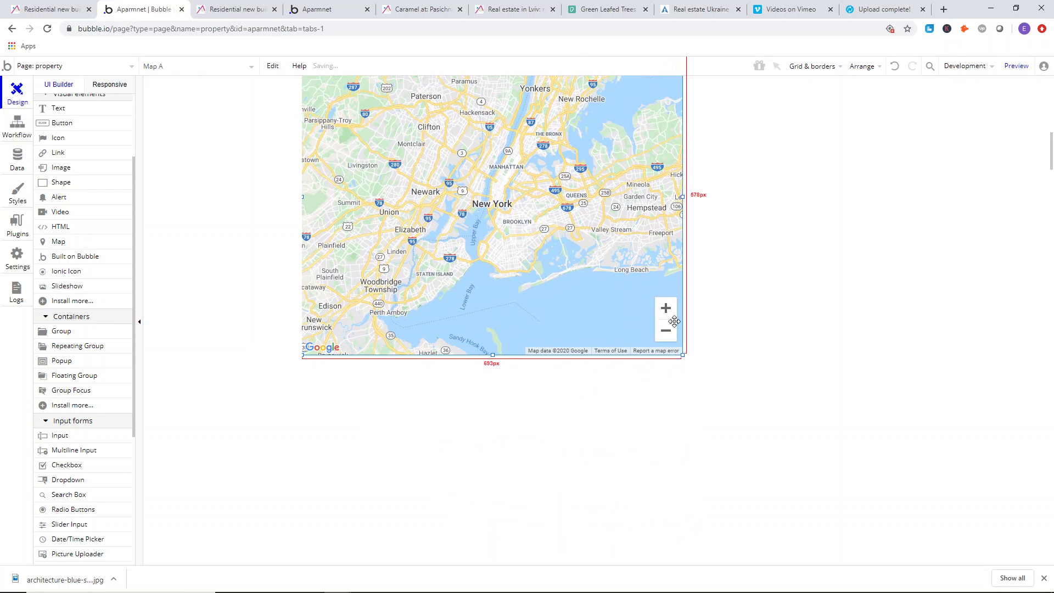
scroll(673, 313, up, 5)
scroll(631, 269, down, 3)
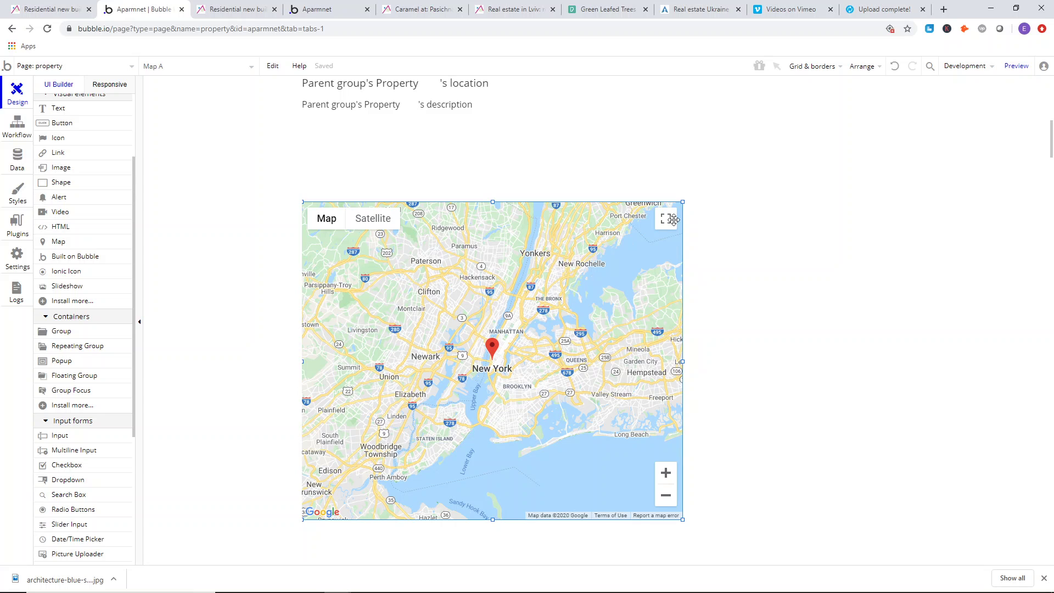
drag(683, 200, 714, 202)
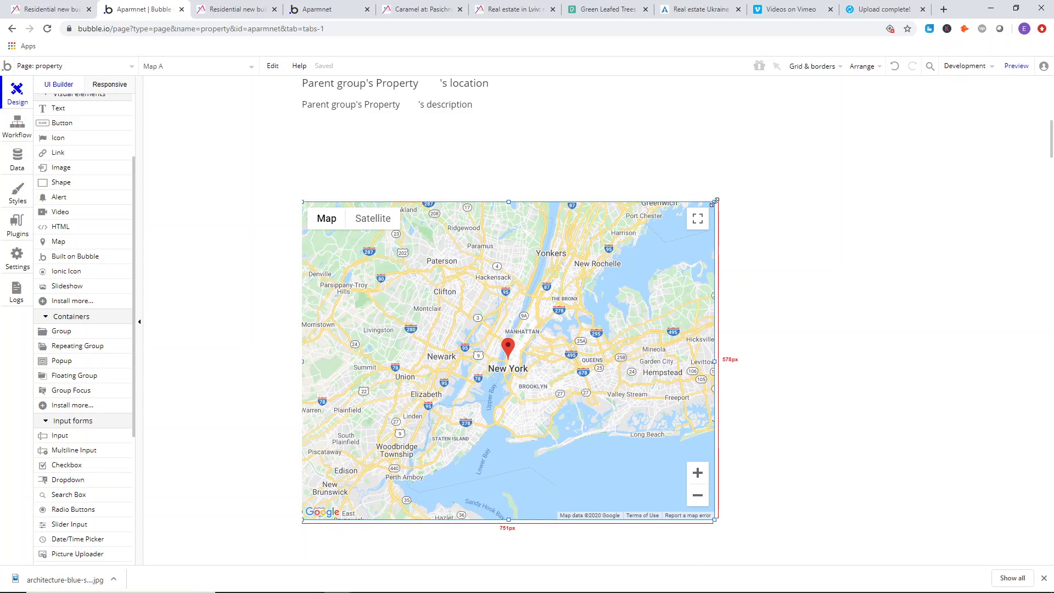
- Shorten the property group so its lower edge meets the lower edge of the map
click(716, 203)
scroll(607, 305, down, 5)
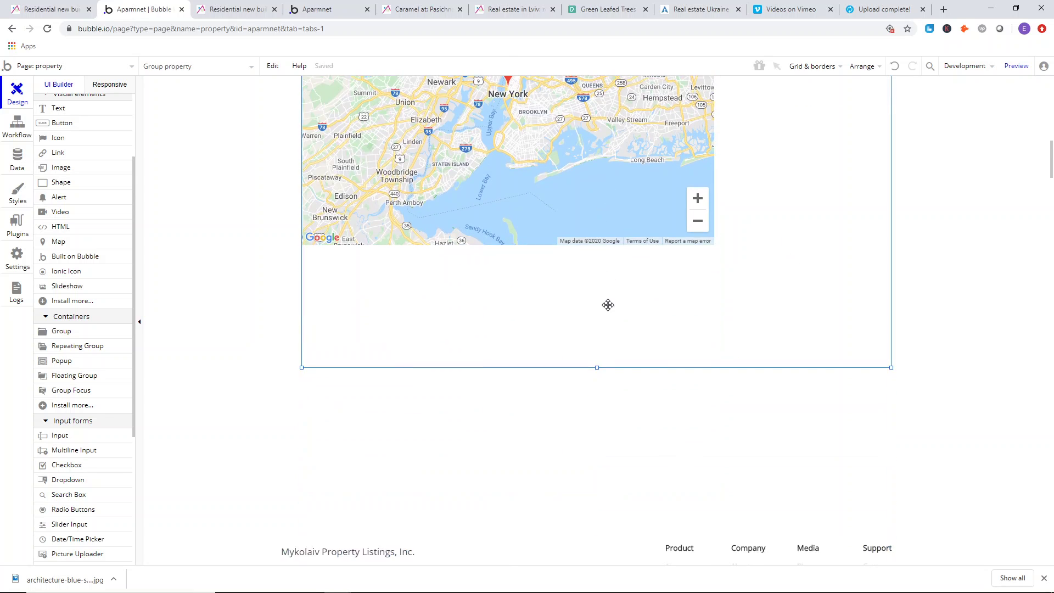
drag(596, 367, 589, 237)
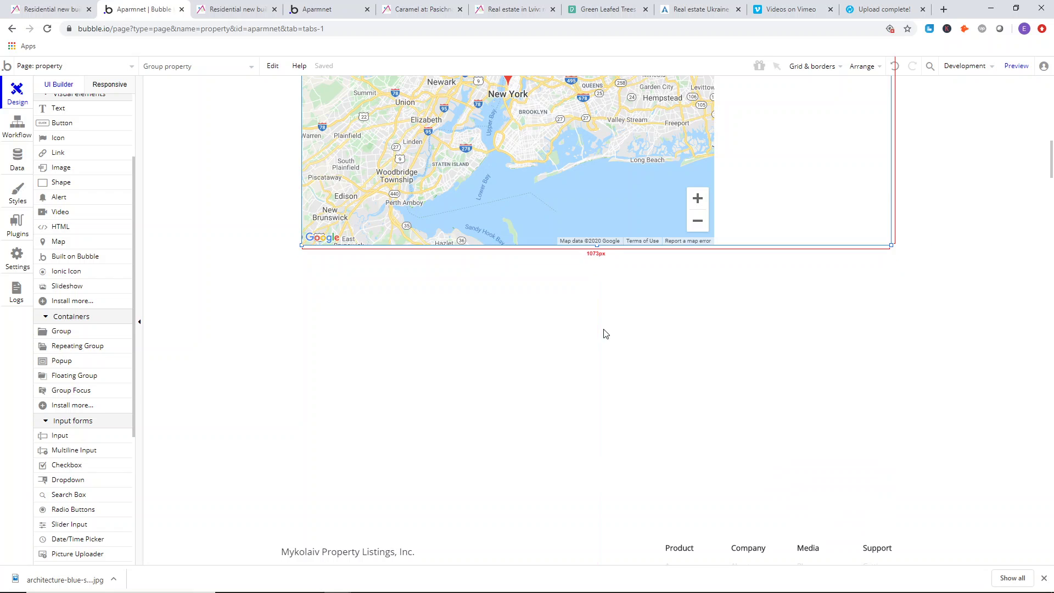
- Review the reference listing from its map back up to the photos and contact form, and switch to the property page preview
click(236, 9)
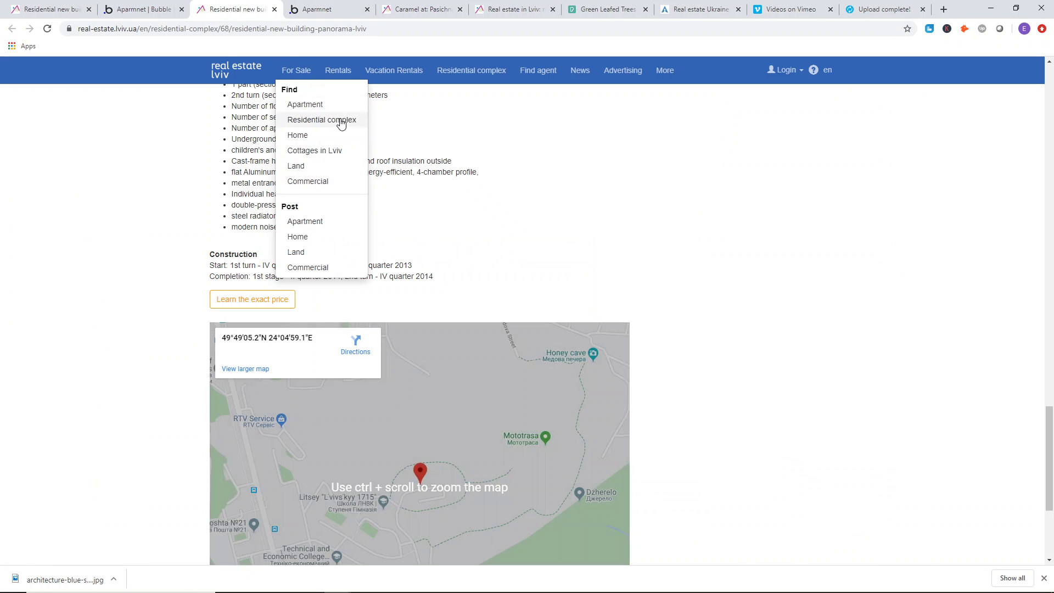
scroll(387, 171, up, 15)
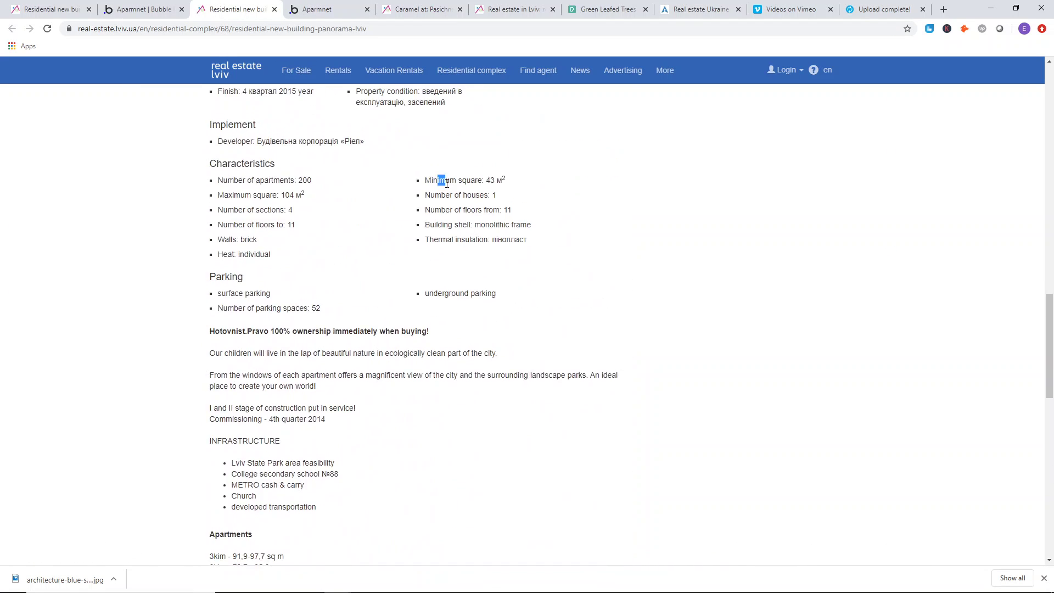
scroll(448, 185, up, 12)
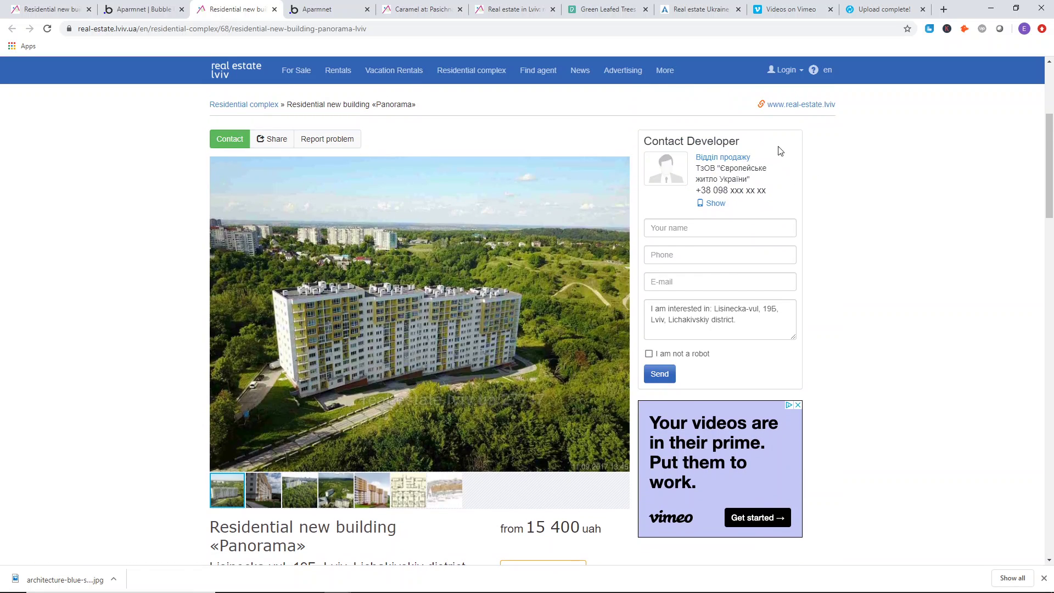
click(329, 10)
click(353, 69)
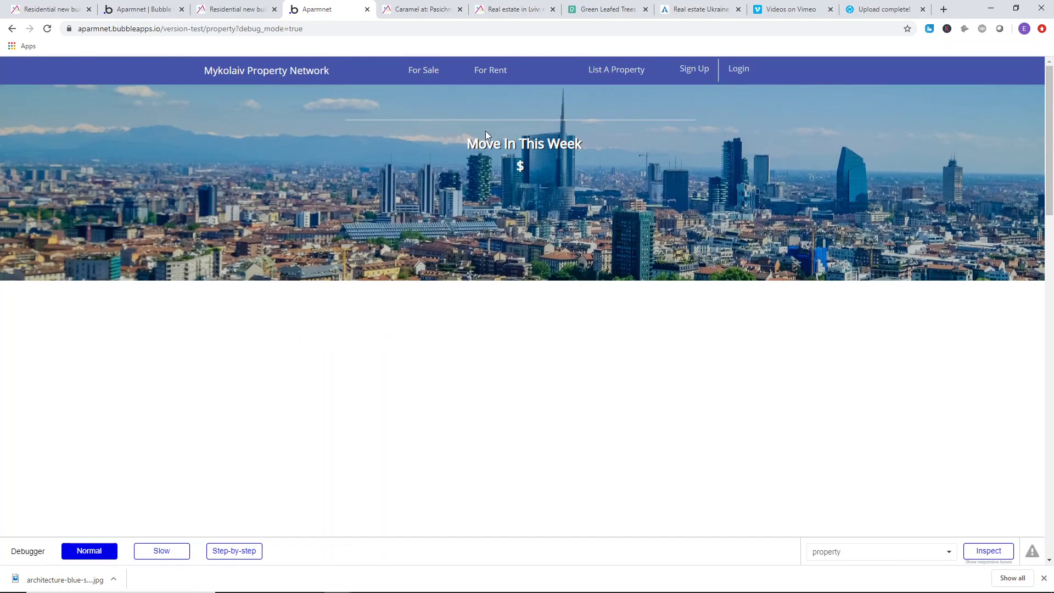
- Review the property page preview and compare the area beside the editor's slideshow with the reference listing's contact form
scroll(605, 155, down, 10)
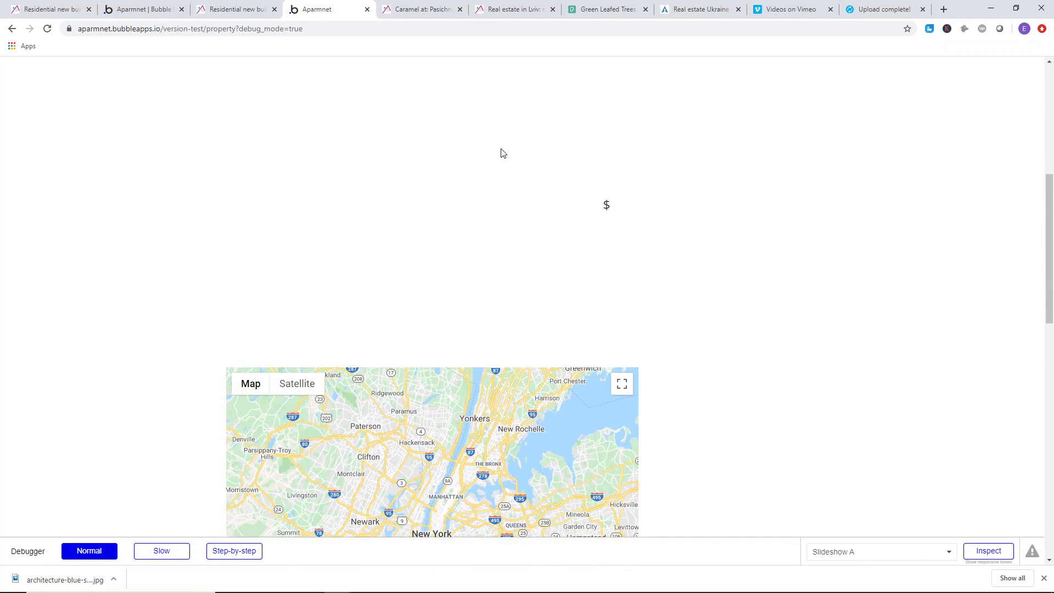
scroll(543, 153, up, 3)
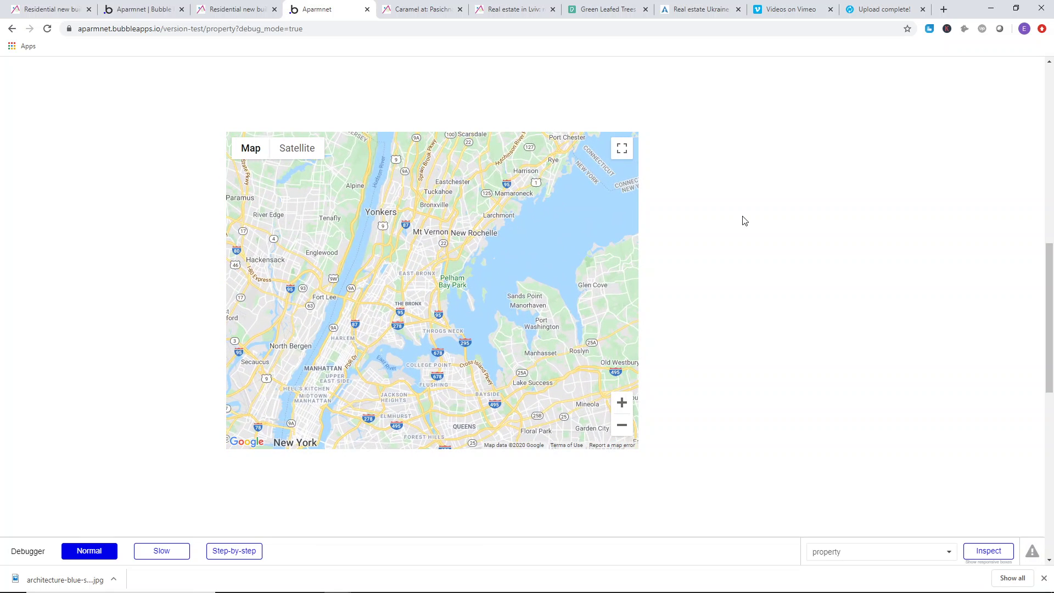
scroll(703, 212, up, 5)
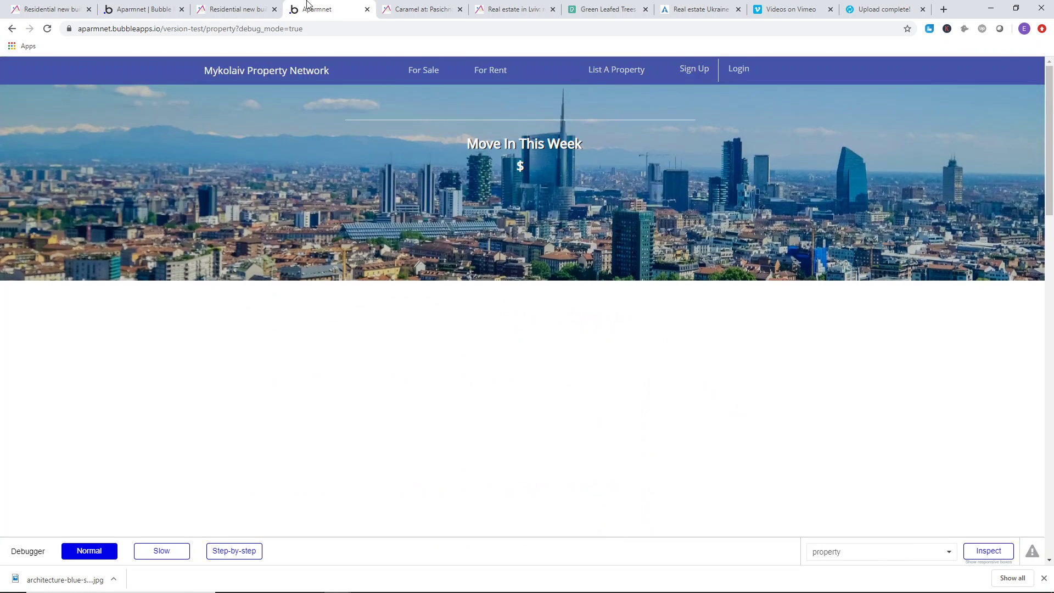
click(236, 9)
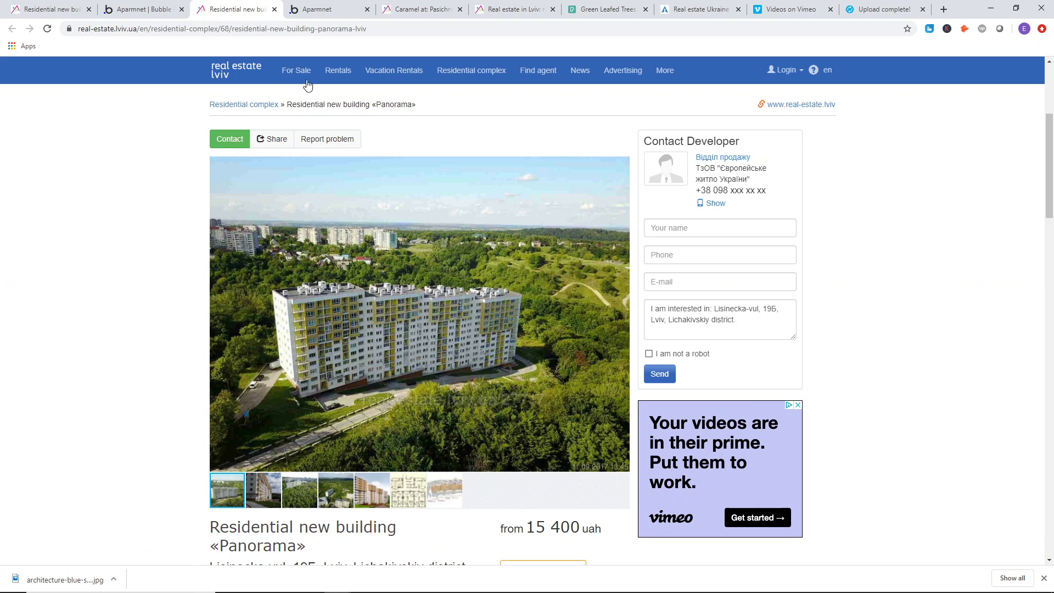
click(172, 6)
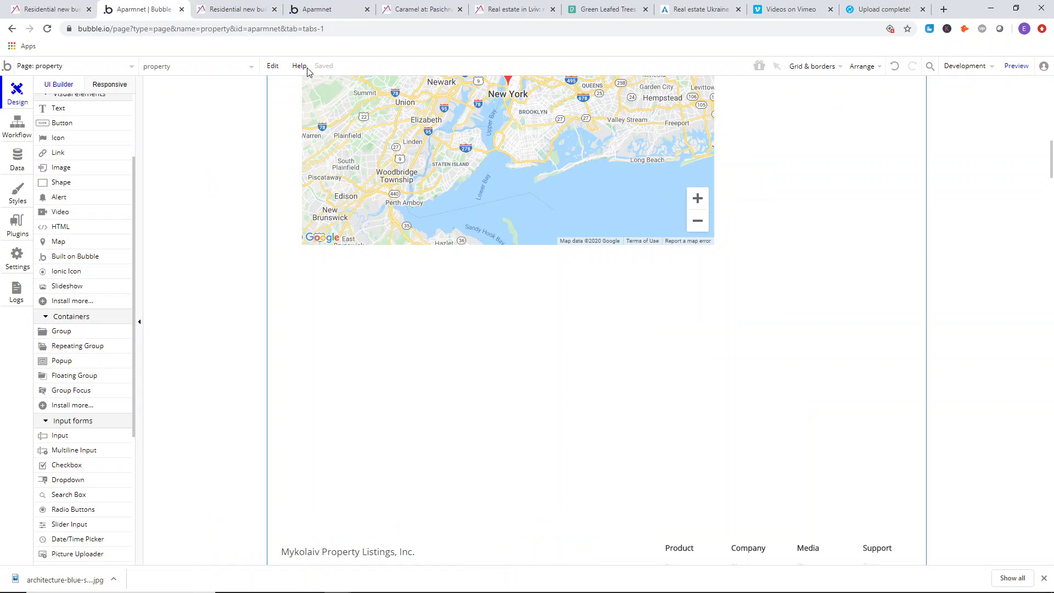
scroll(523, 208, up, 5)
scroll(523, 211, up, 1)
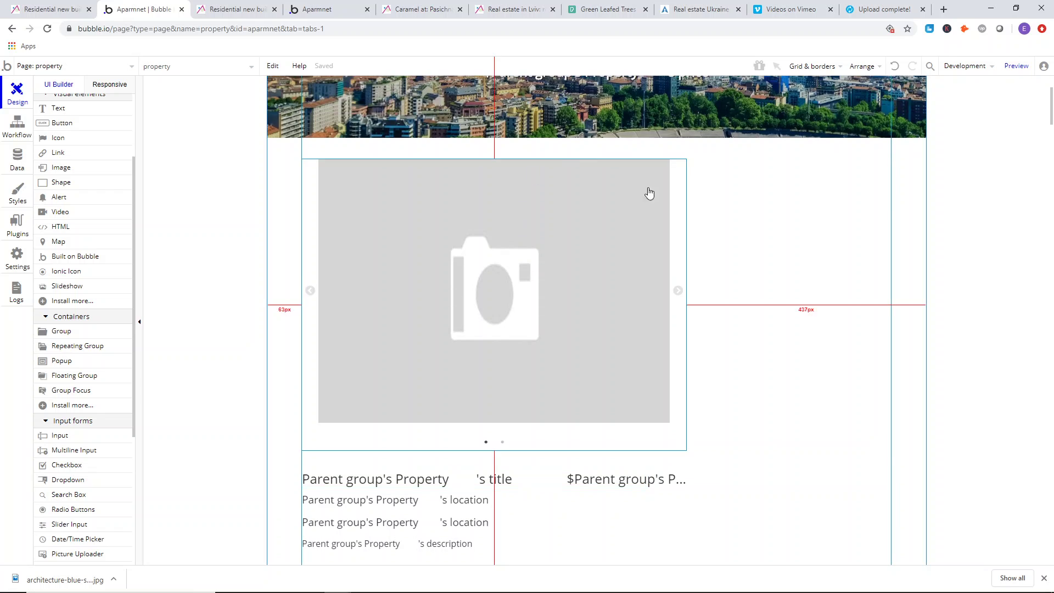
click(683, 215)
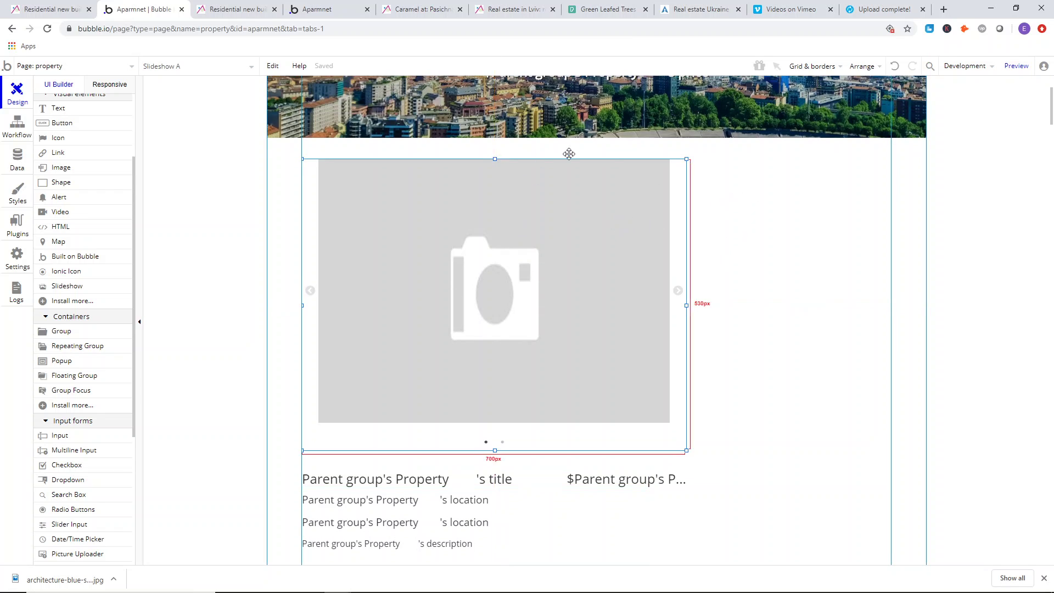
click(236, 8)
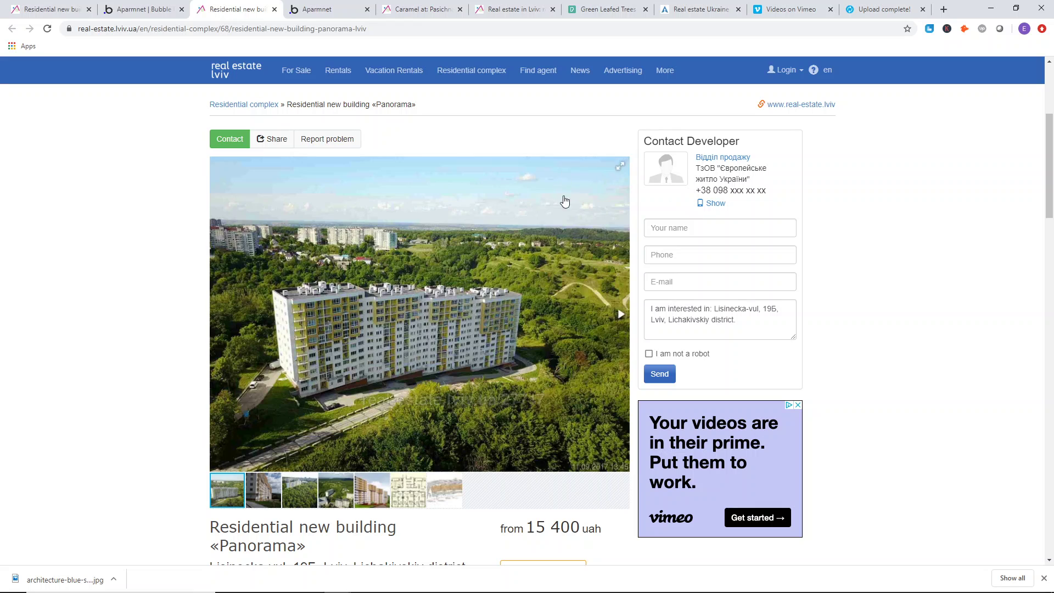
click(137, 9)
- Draw a group about 310 by 372 px beside the photo slideshow, ending at the property group's outer edge
click(87, 334)
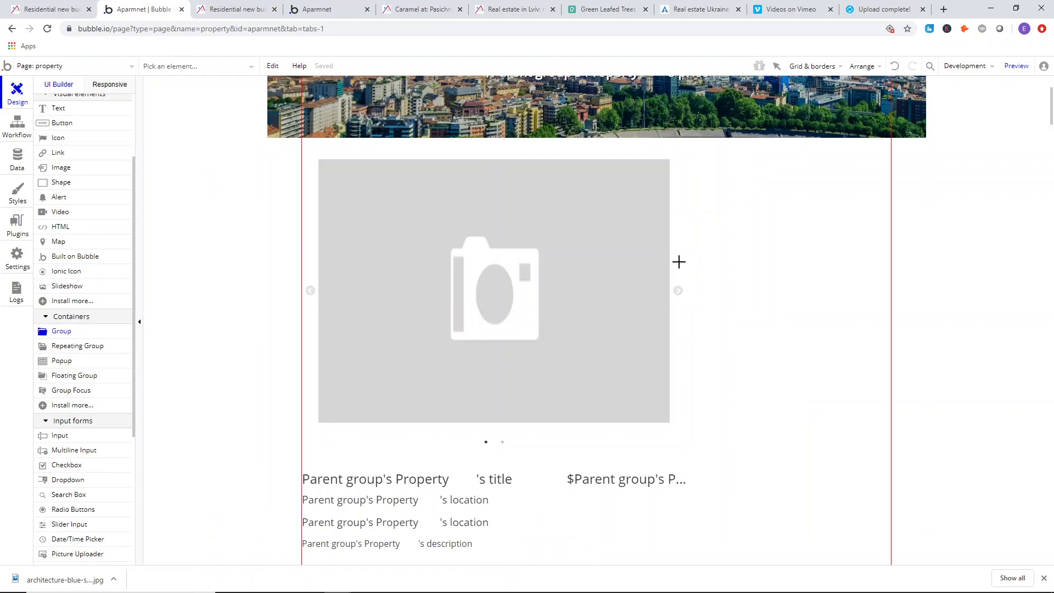
drag(763, 317, 849, 366)
mouse_move(795, 226)
mouse_down()
mouse_move(821, 231)
mouse_move(833, 218)
mouse_up()
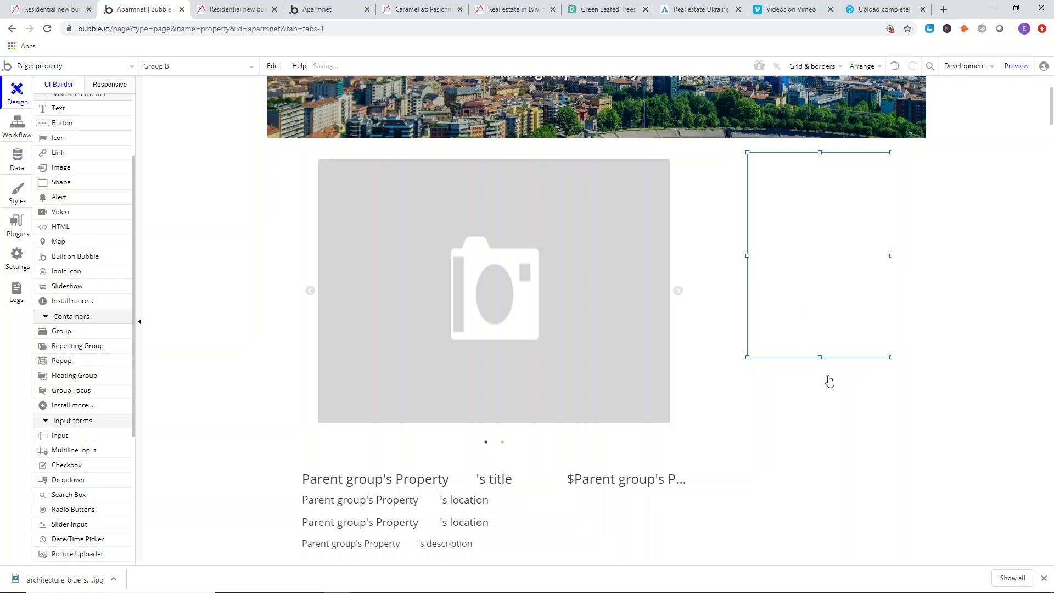
scroll(784, 266, up, 2)
drag(746, 364, 728, 364)
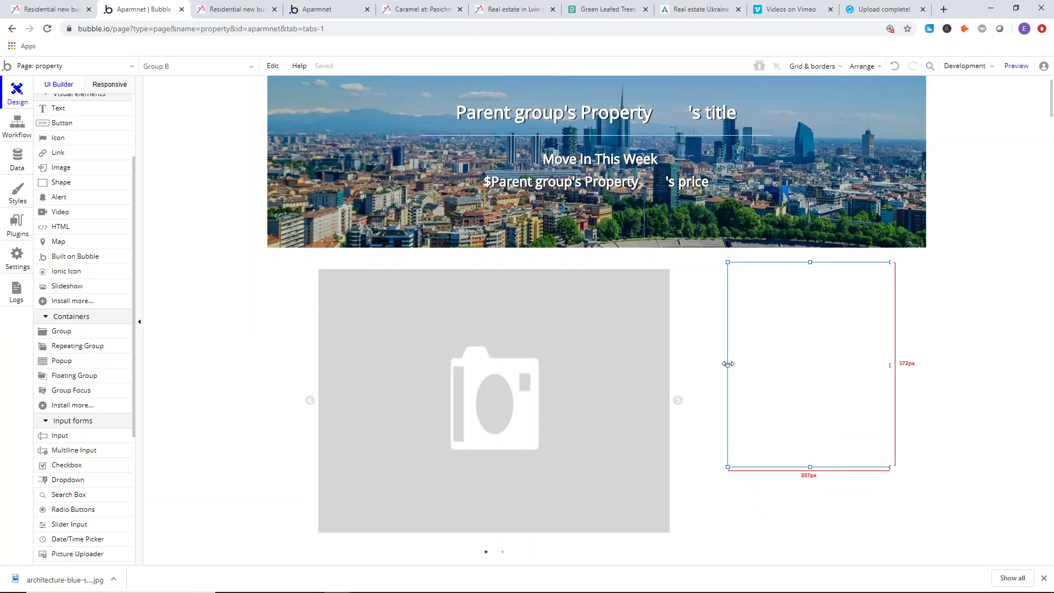
scroll(819, 276, down, 4)
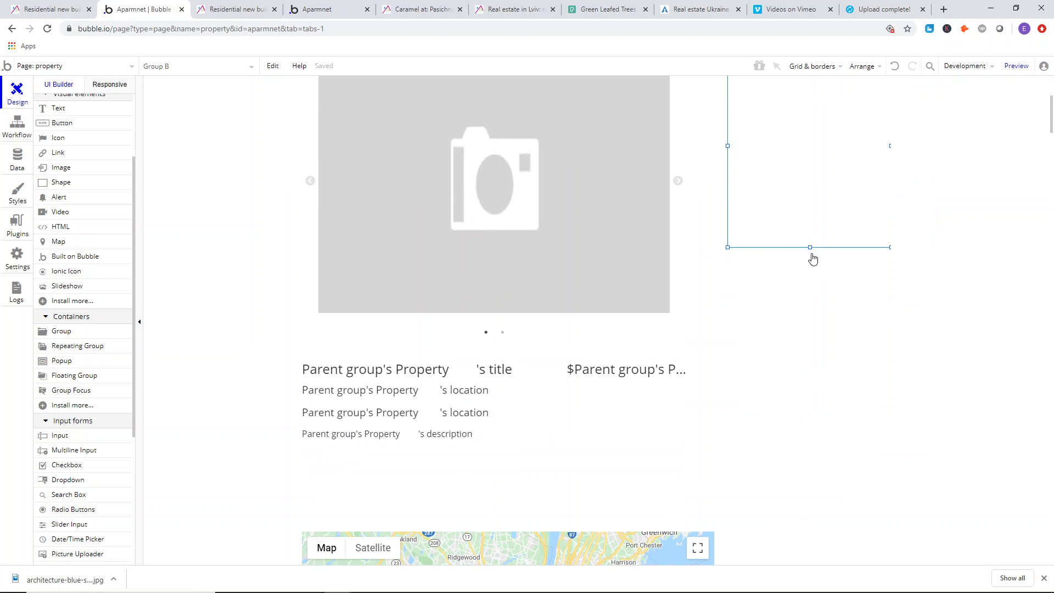
drag(720, 147, 720, 147)
scroll(730, 188, up, 3)
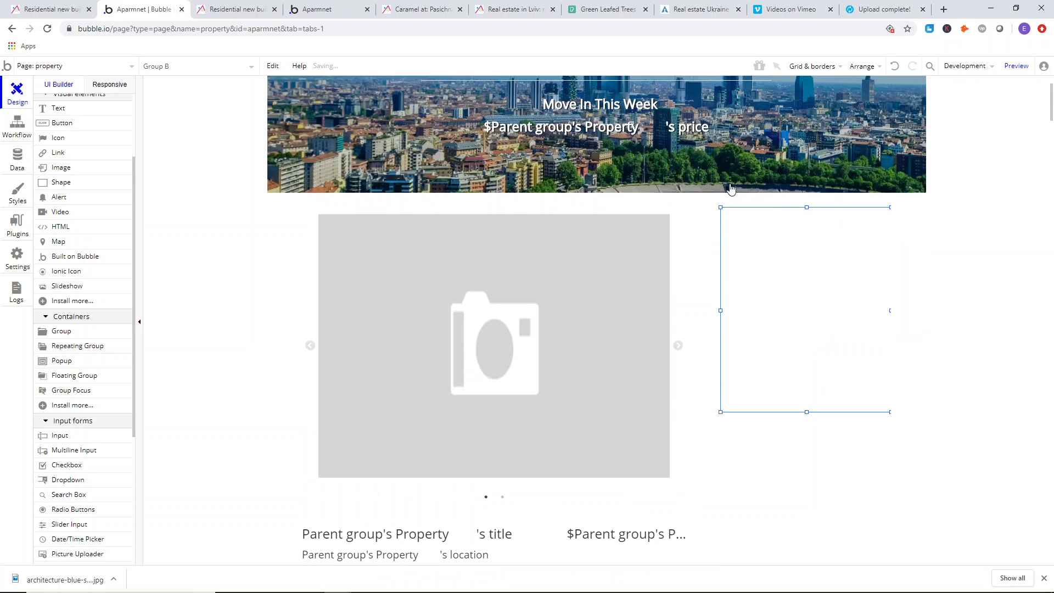
- Remove the new group's style and give it a solid 1 px border in colour #C4C4C4
double_click(791, 340)
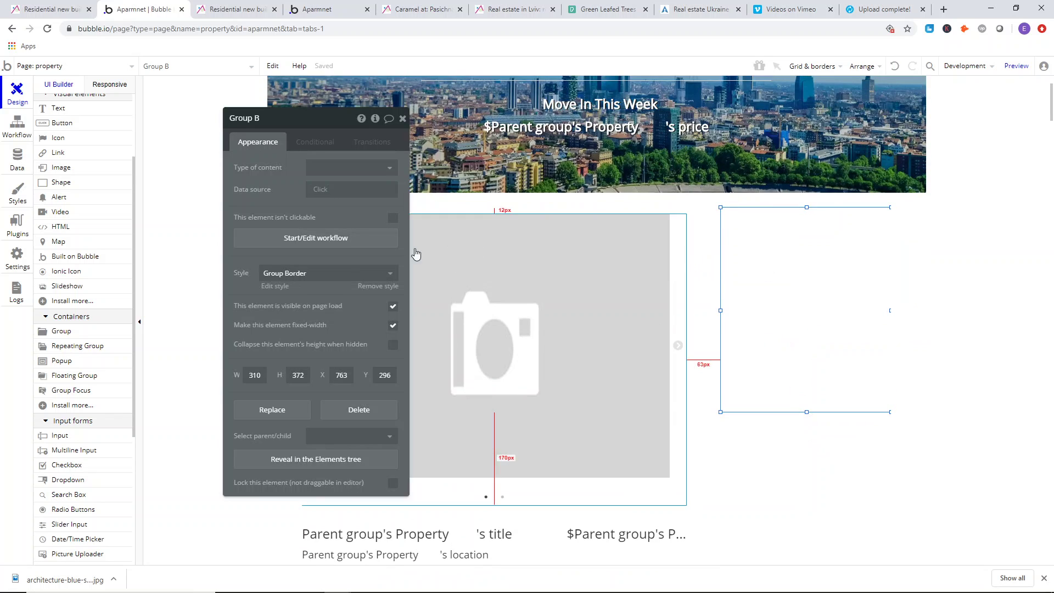
scroll(307, 274, down, 3)
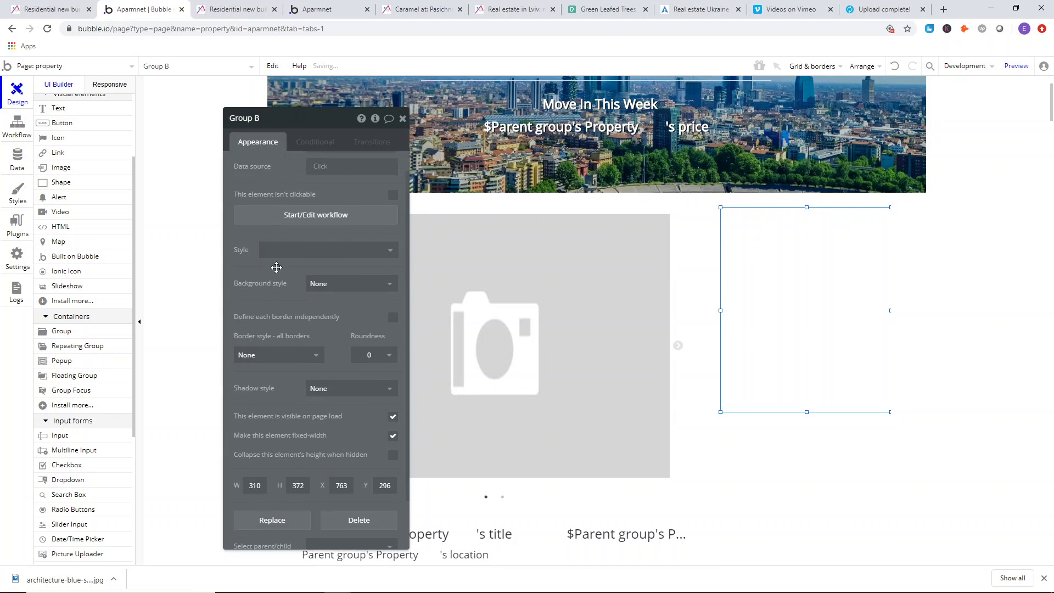
click(289, 297)
click(264, 332)
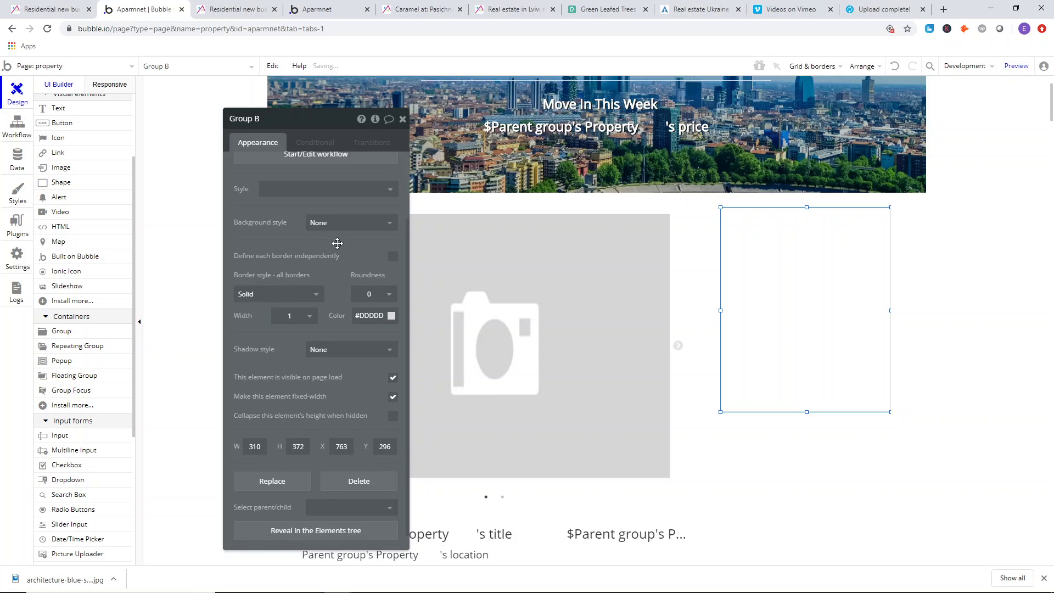
scroll(336, 242, down, 1)
click(367, 298)
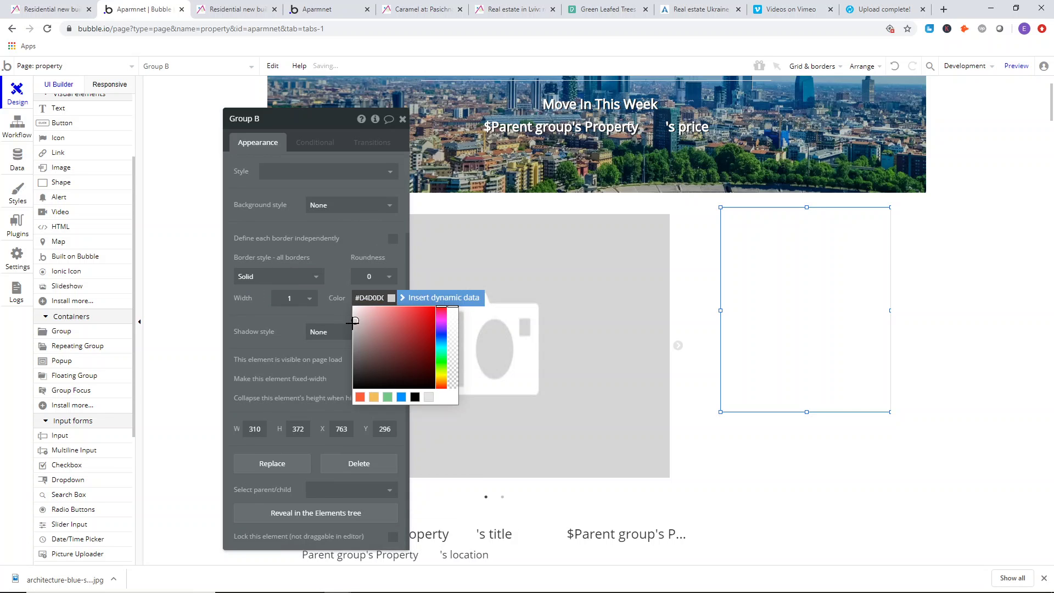
click(353, 324)
click(815, 456)
click(757, 291)
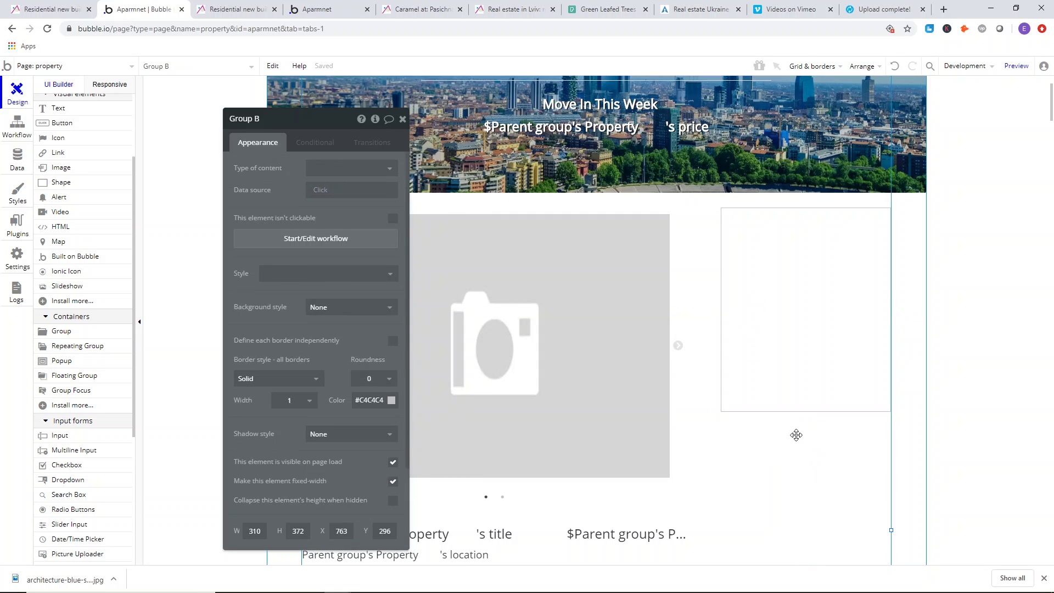
click(795, 434)
- Check the reference contact form's border and set the bordered group's corner roundness to 4
click(236, 8)
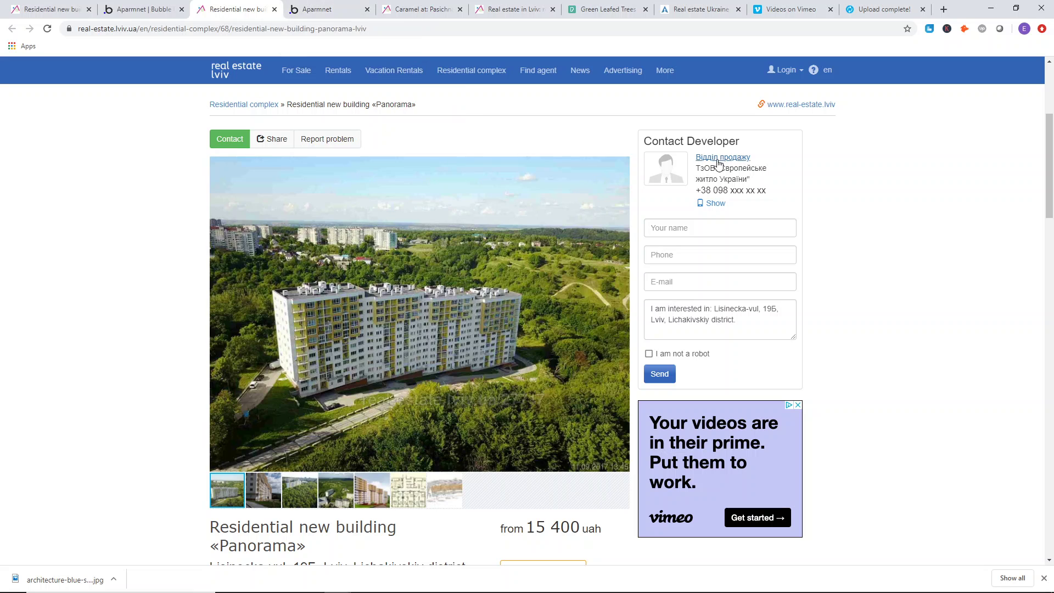
click(144, 9)
click(769, 314)
scroll(329, 296, down, 3)
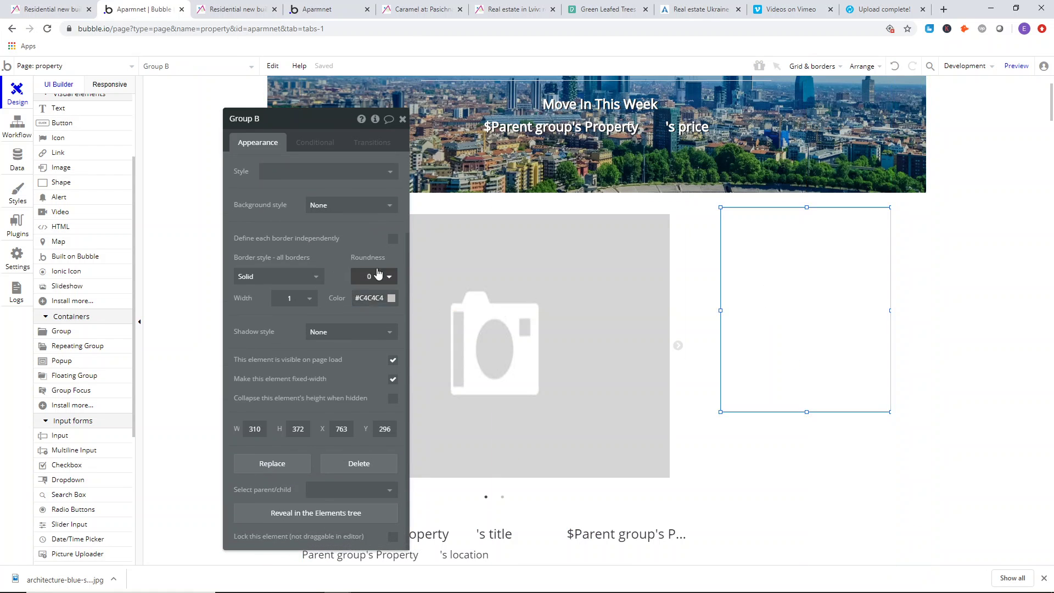
click(380, 279)
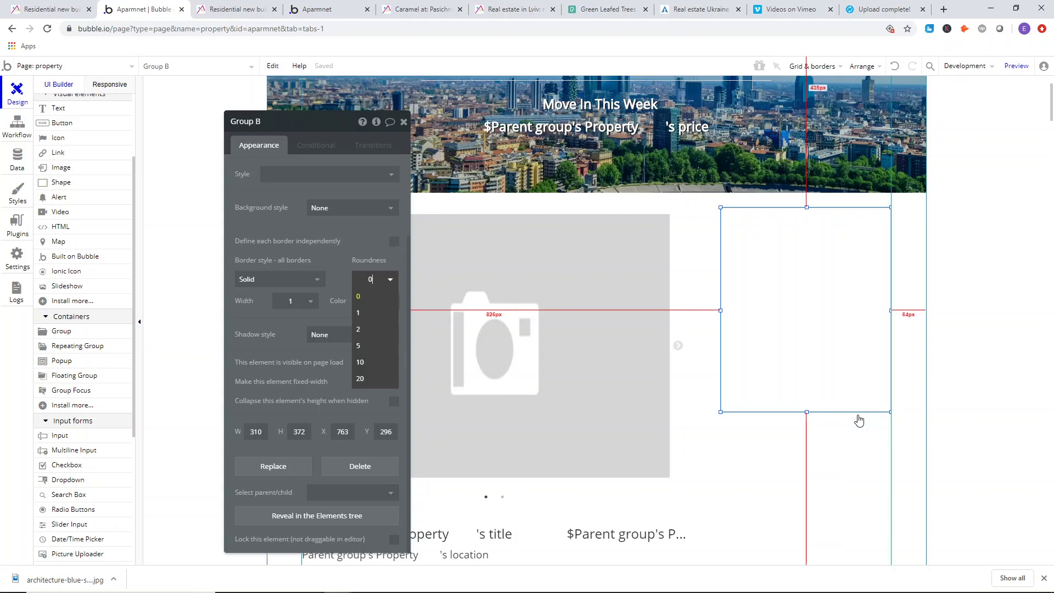
text(4)
click(845, 436)
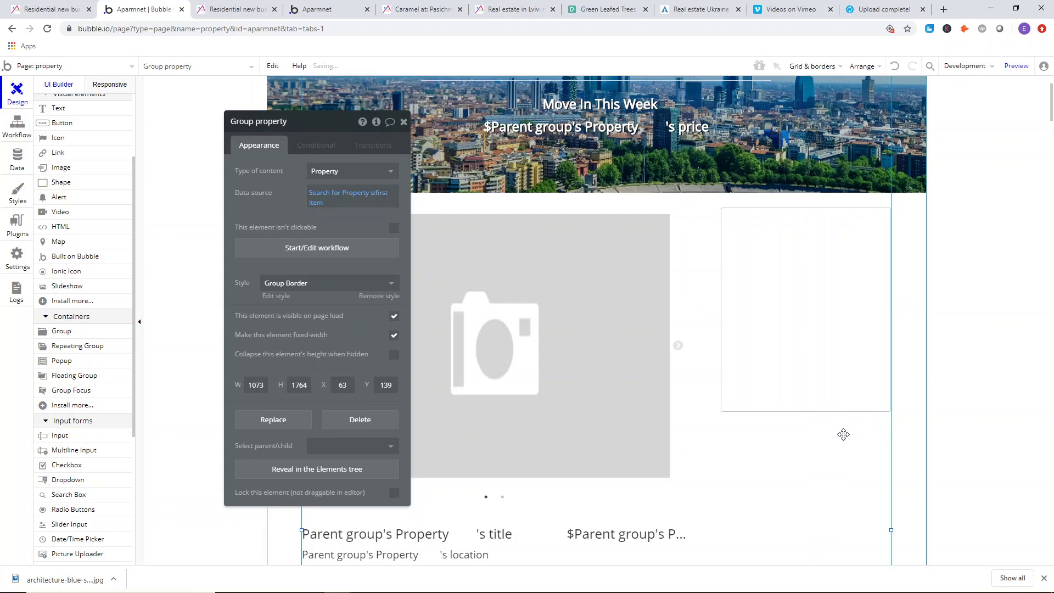
- Rename the bordered group as Group contact owner and check the heading of the reference contact form
click(792, 240)
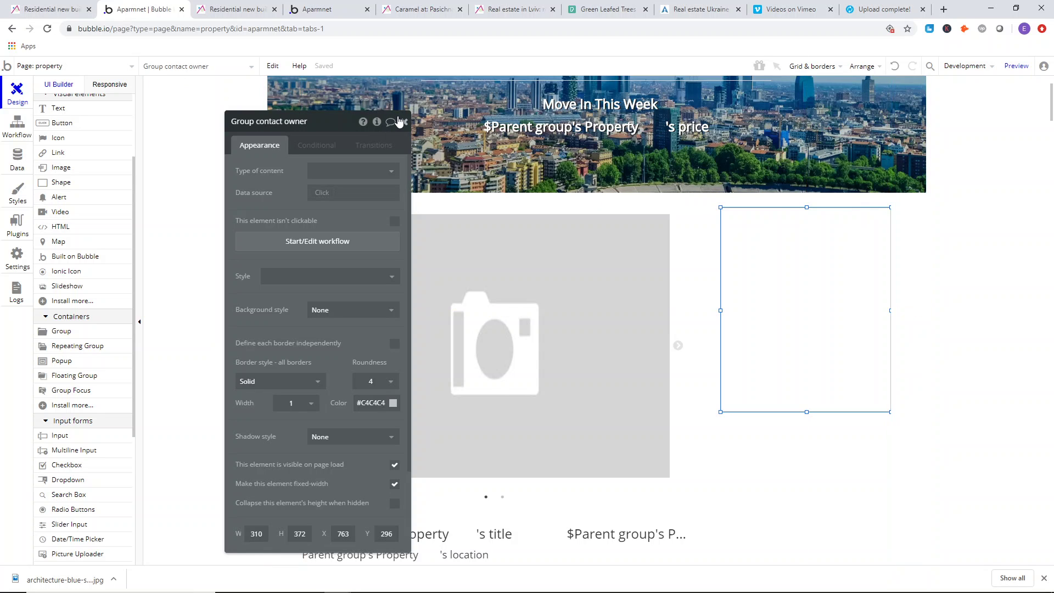
click(404, 122)
key(ctrl+Tab)
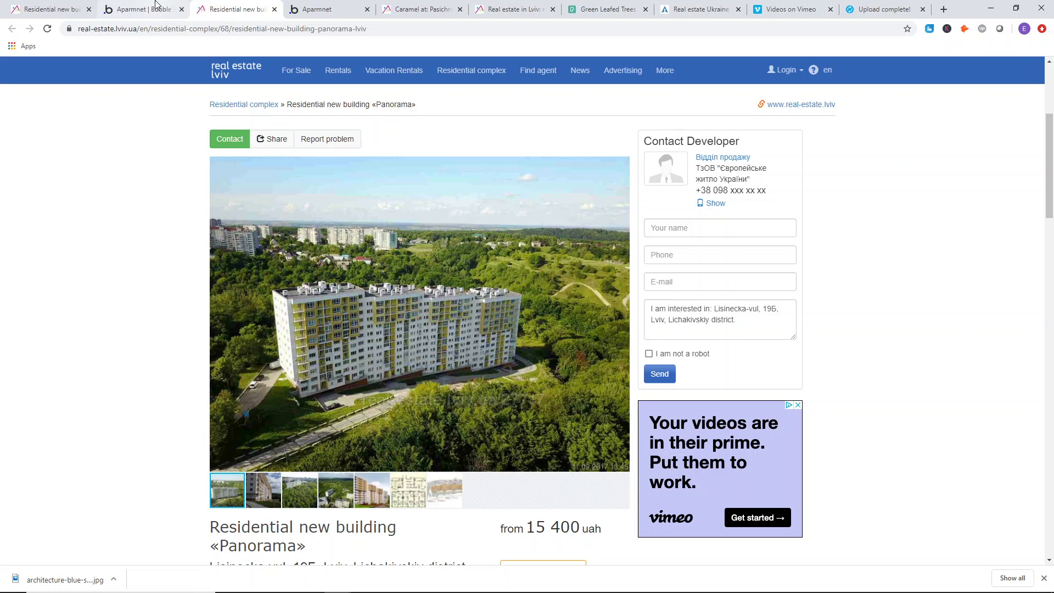
key(ctrl+shift+Tab)
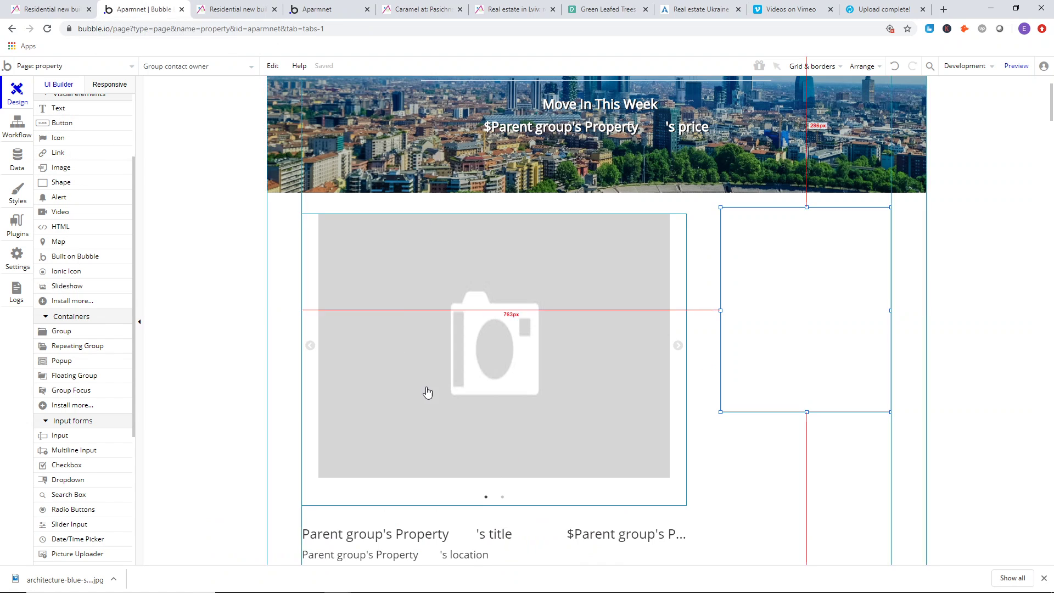
- Paste a copy of the second location text into the property group and move it up toward the contact box
scroll(350, 334, down, 5)
click(348, 301)
right_click(365, 305)
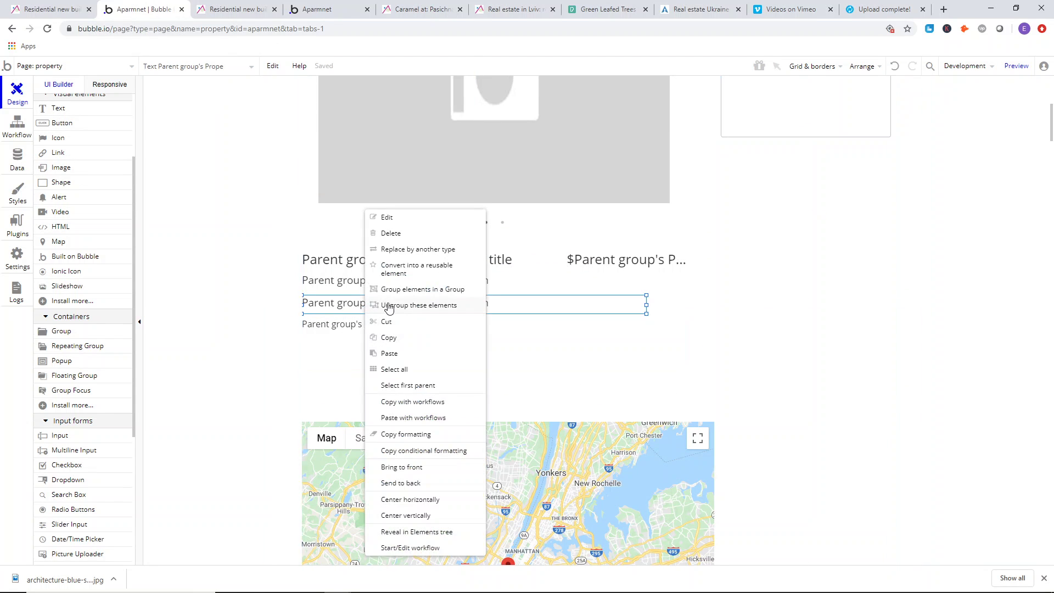
click(392, 337)
scroll(672, 266, up, 5)
click(698, 245)
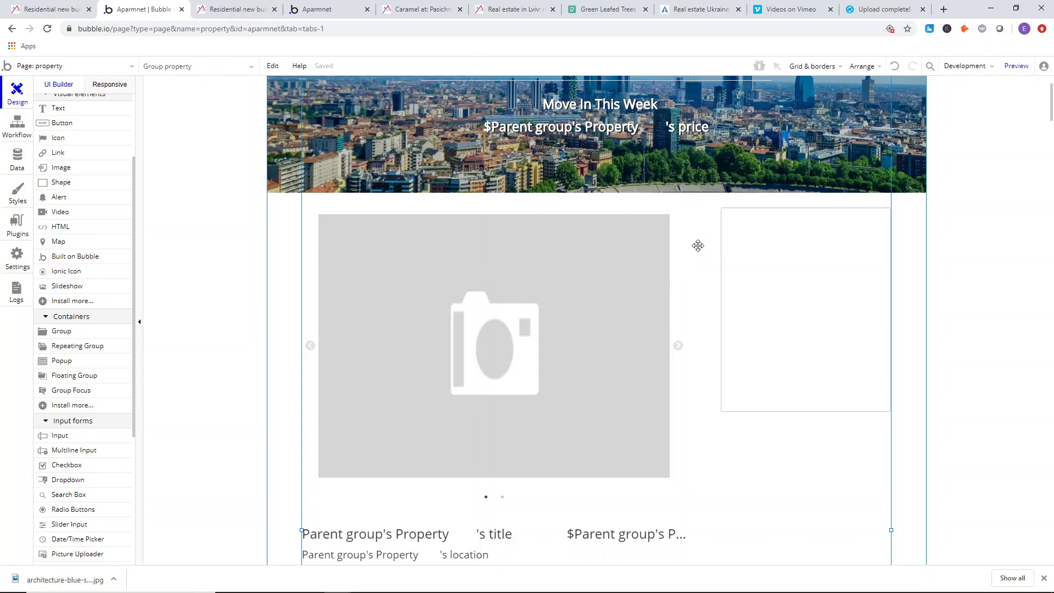
right_click(697, 245)
click(723, 354)
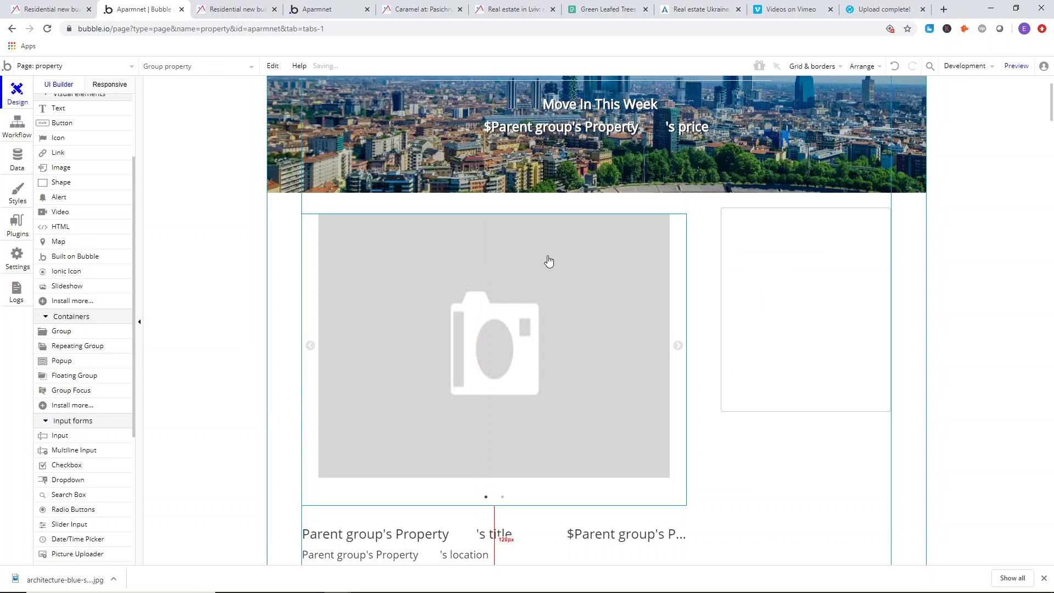
scroll(555, 438, down, 5)
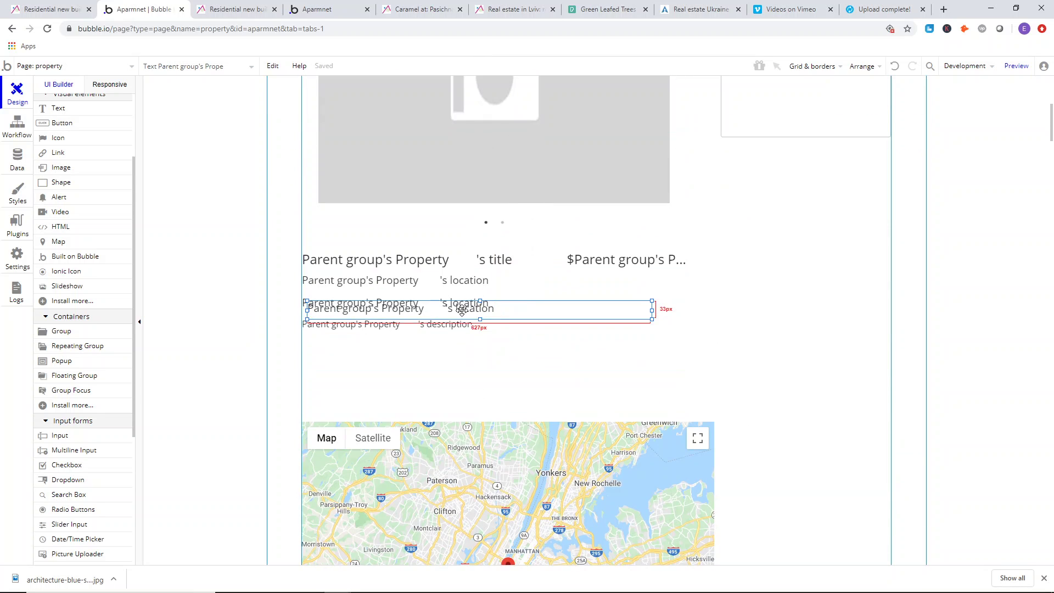
click(633, 206)
drag(633, 206, 641, 141)
- Replace the copied text's dynamic location content with "Contact Owner"
double_click(718, 155)
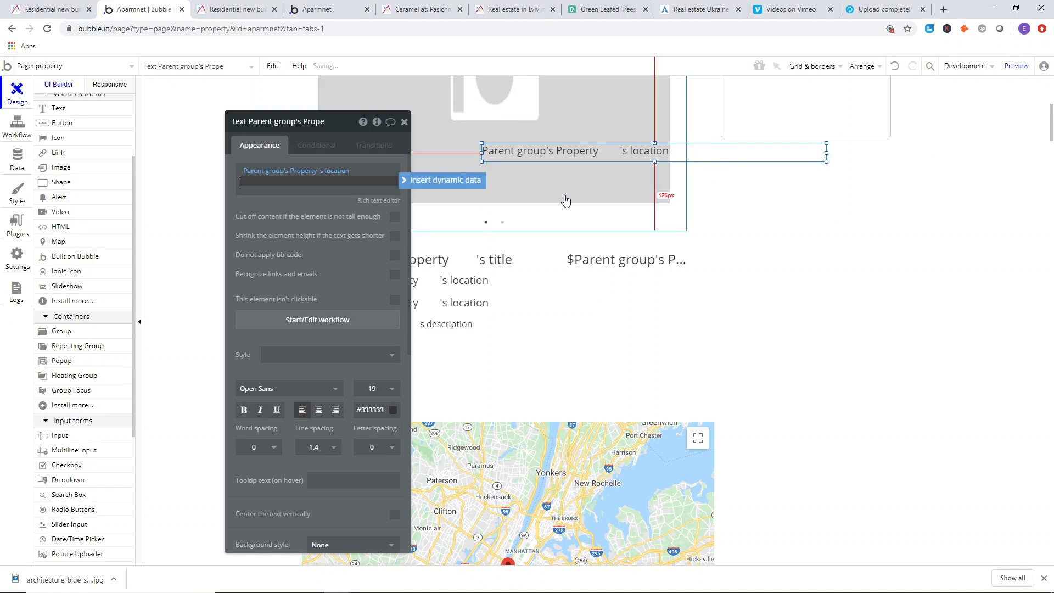
key(BackSpace)
key(BackSpace)
key(BackSpace)
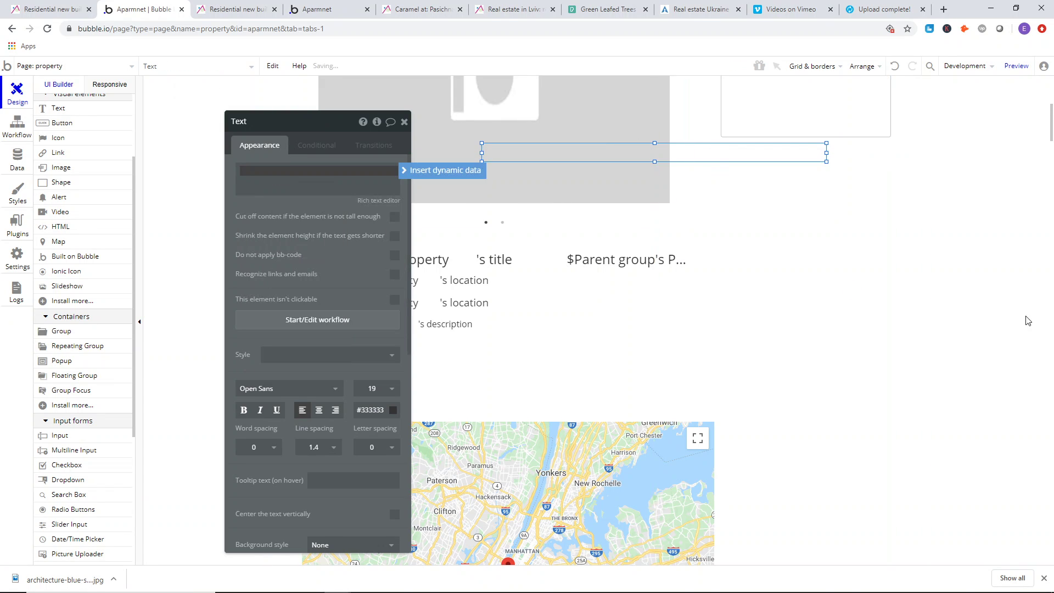
click(305, 147)
click(256, 147)
- Narrow the Contact Owner text to fit the contact box and move it inside, near the box's upper edge
drag(481, 152, 686, 152)
scroll(719, 172, up, 4)
drag(719, 370, 754, 173)
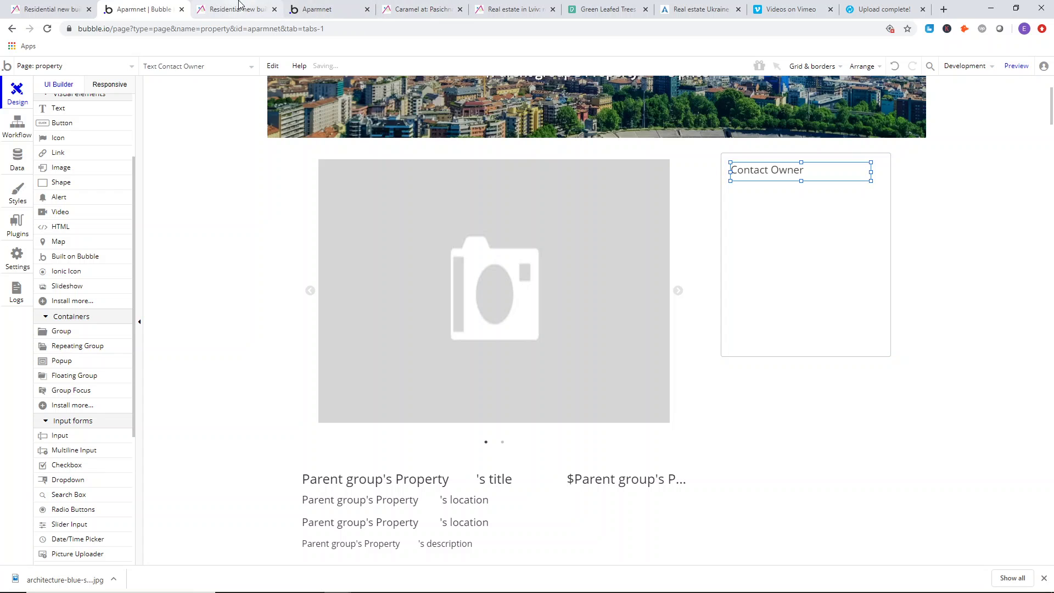
- Move the Contact Owner text slightly nearer the contact box's upper-left corner, comparing it with the reference contact form
double_click(865, 247)
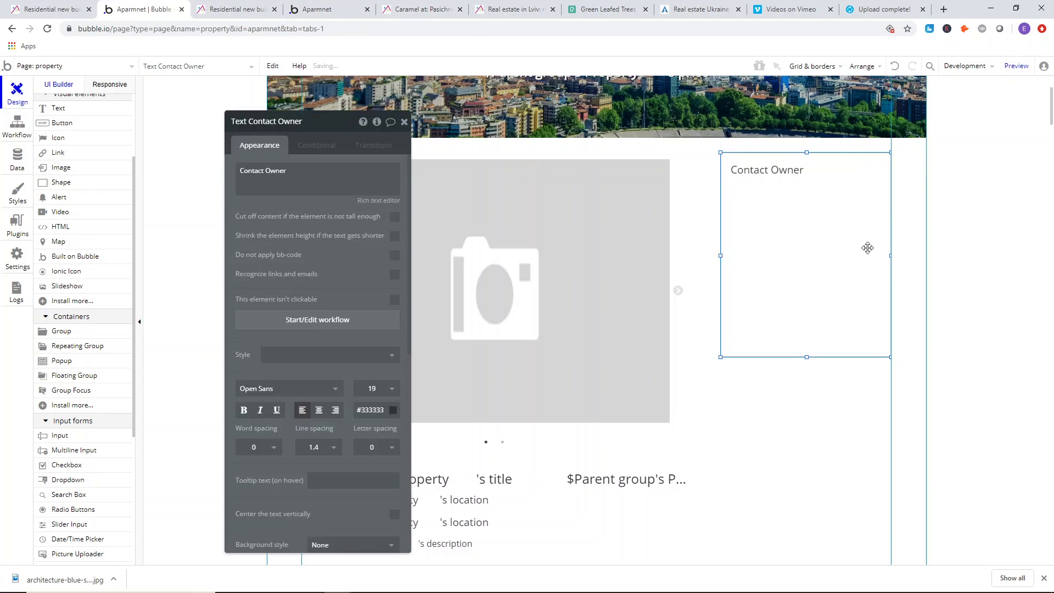
click(236, 9)
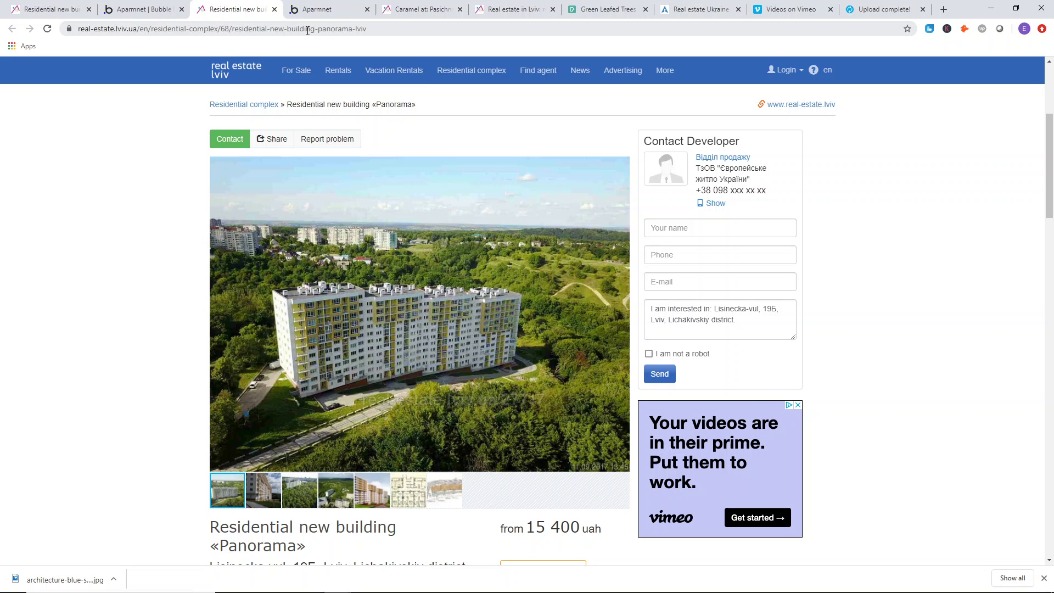
click(137, 9)
click(747, 166)
drag(747, 167, 790, 204)
key(ctrl+Tab)
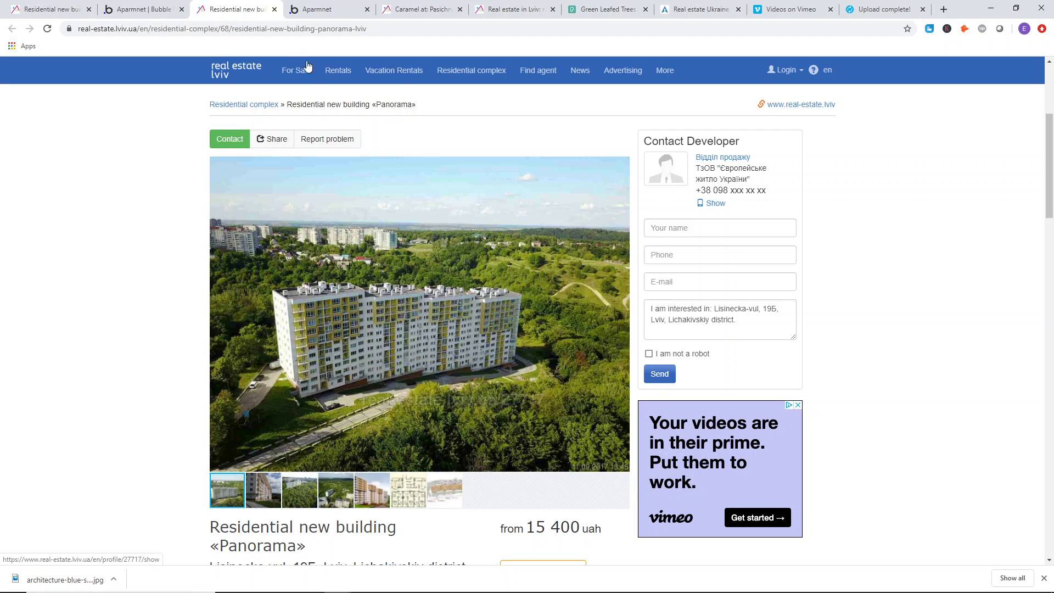
click(144, 9)
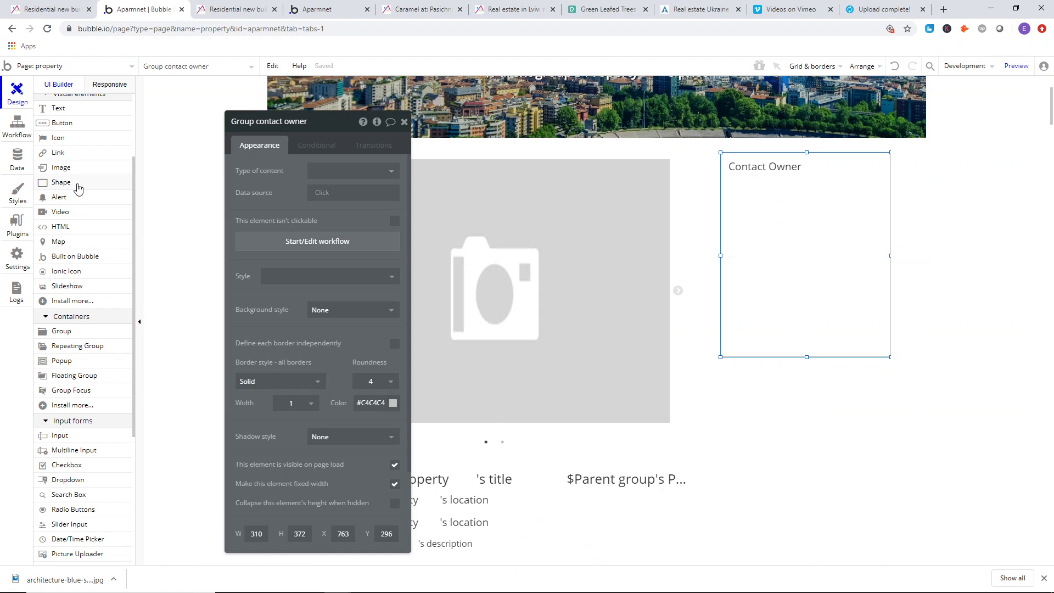
- Place an image element of about 108 by 73 px under the Contact Owner heading and open its dynamic image source choices
click(61, 168)
mouse_move(803, 225)
mouse_down()
mouse_move(774, 207)
mouse_move(758, 175)
mouse_move(763, 190)
mouse_up()
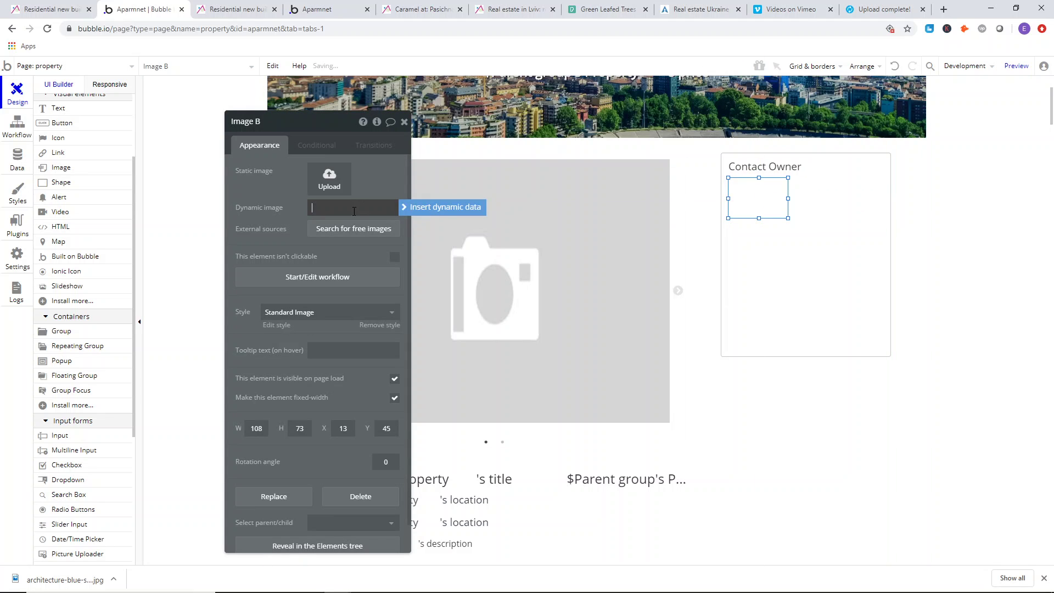
click(418, 206)
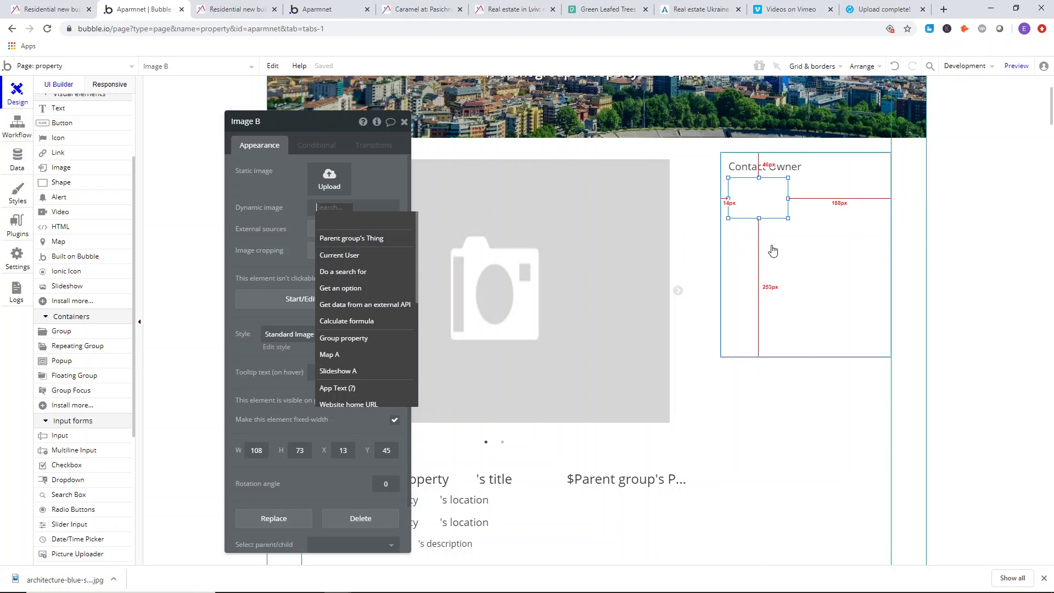
- Set the contact owner group's content type to Property and its data source to Parent group's Property
click(848, 205)
click(329, 171)
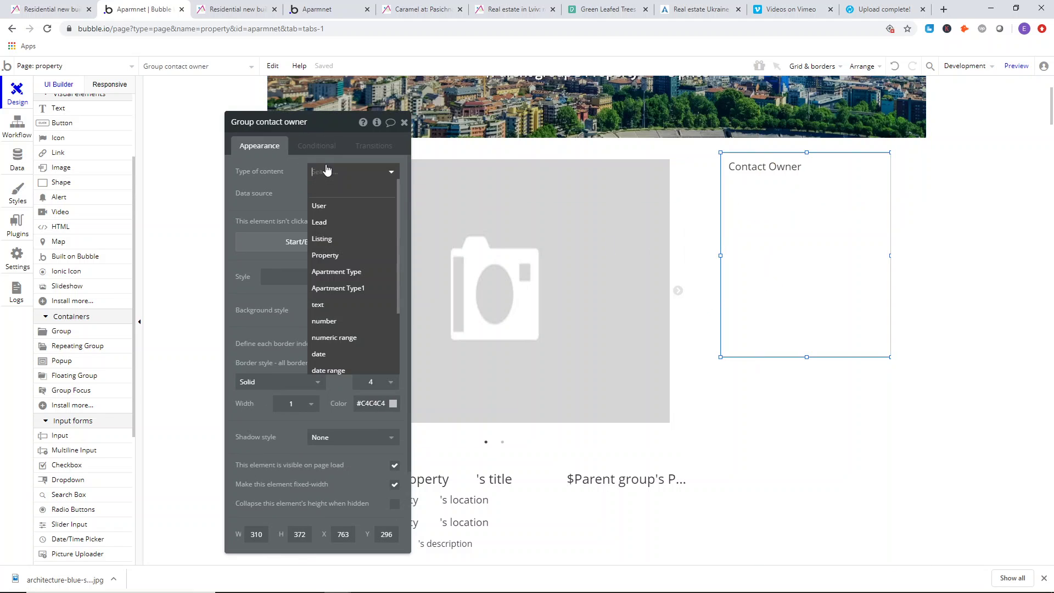
key(Return)
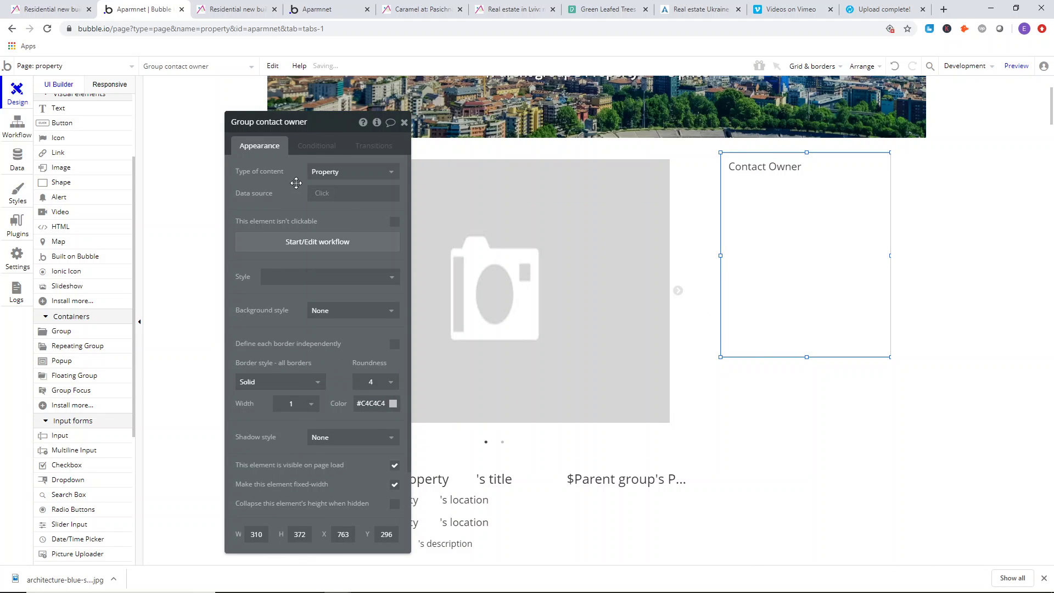
click(327, 194)
click(339, 224)
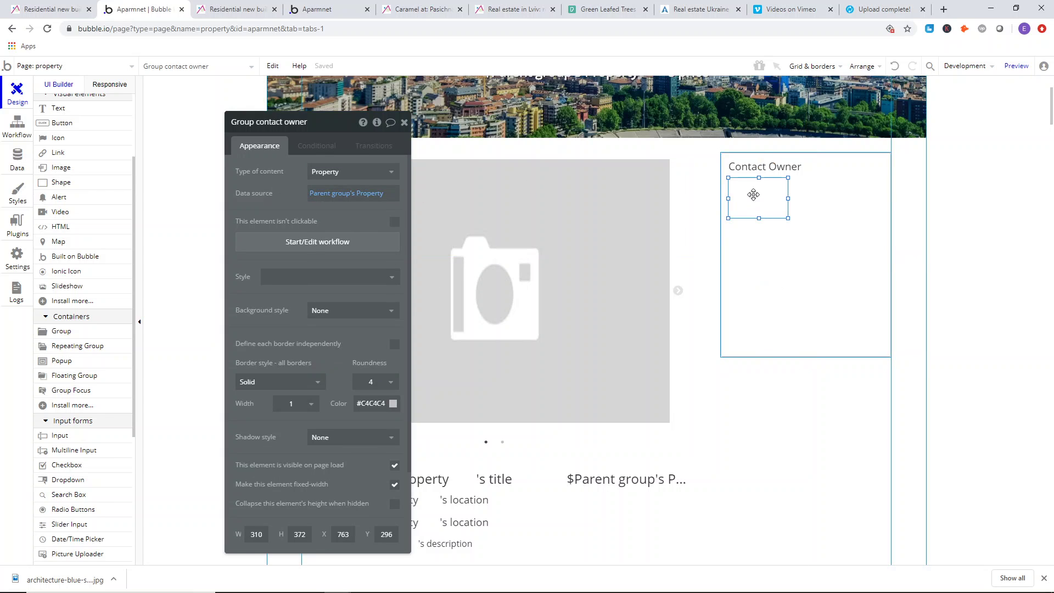
- Set the contact box image's dynamic source to Parent group's Property's Creator
click(754, 200)
click(340, 208)
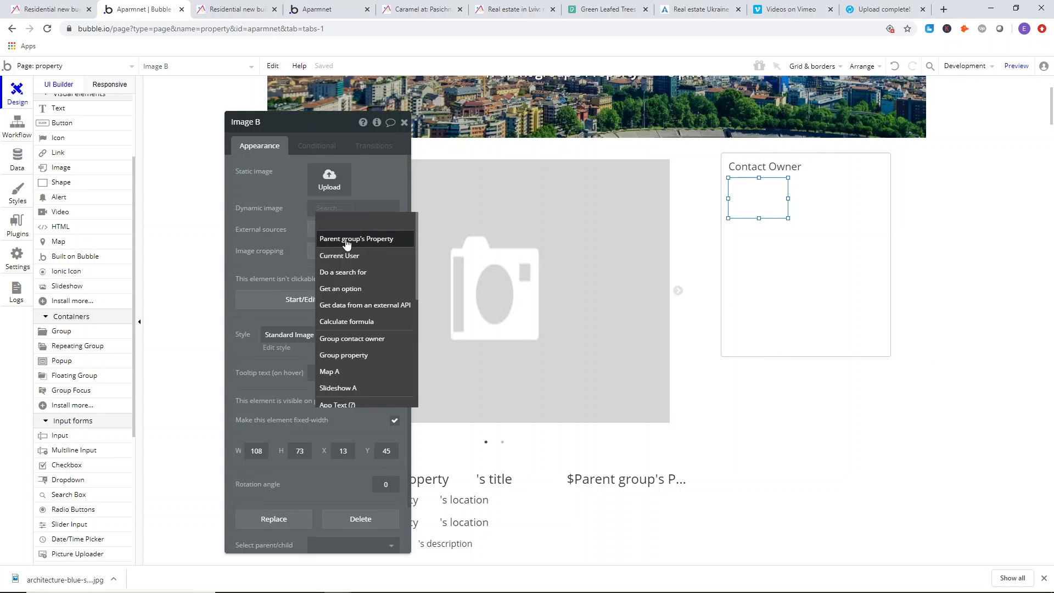
click(349, 241)
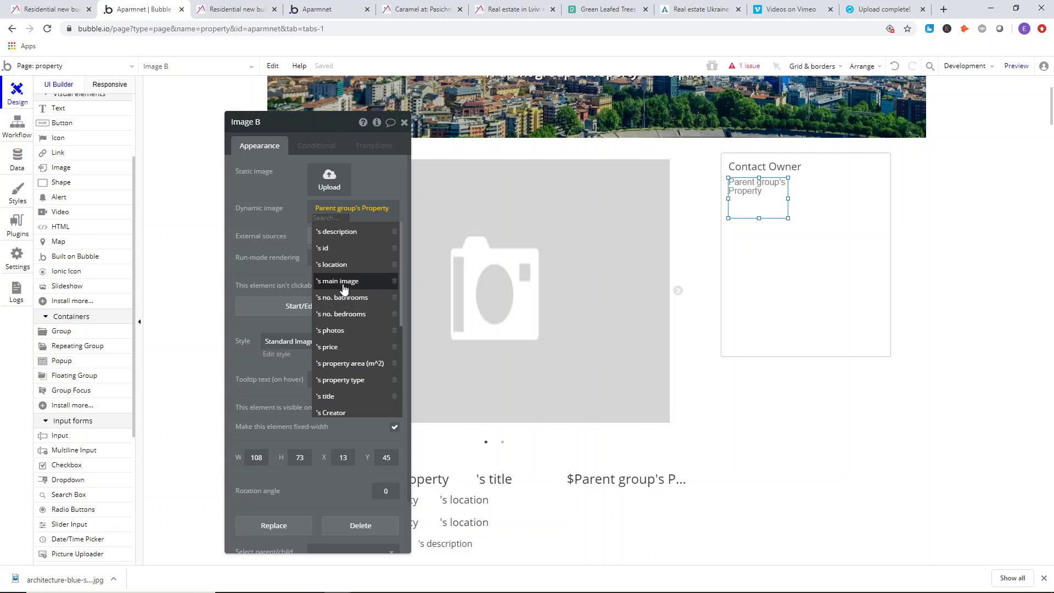
scroll(341, 335, down, 3)
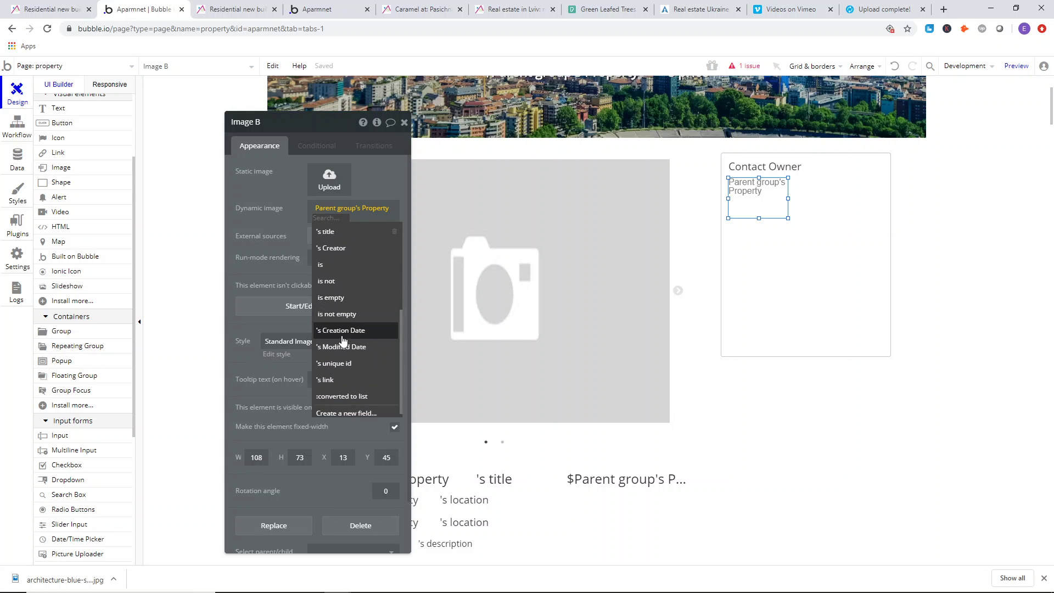
scroll(342, 340, up, 3)
click(340, 247)
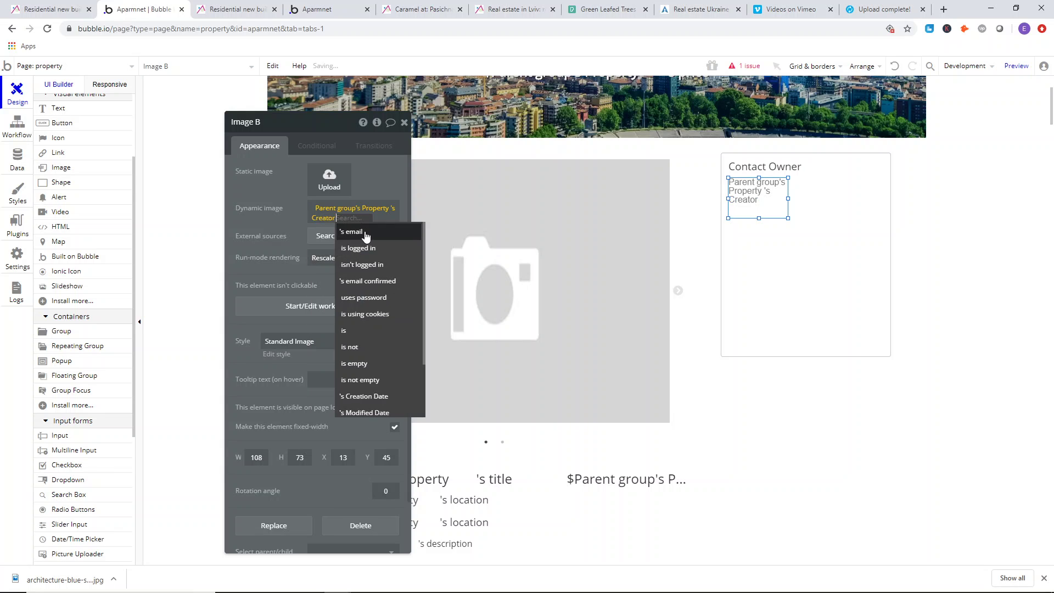
- Create a new Creator field named "profile picture" of type image for the dynamic image source
scroll(371, 384, down, 2)
click(365, 390)
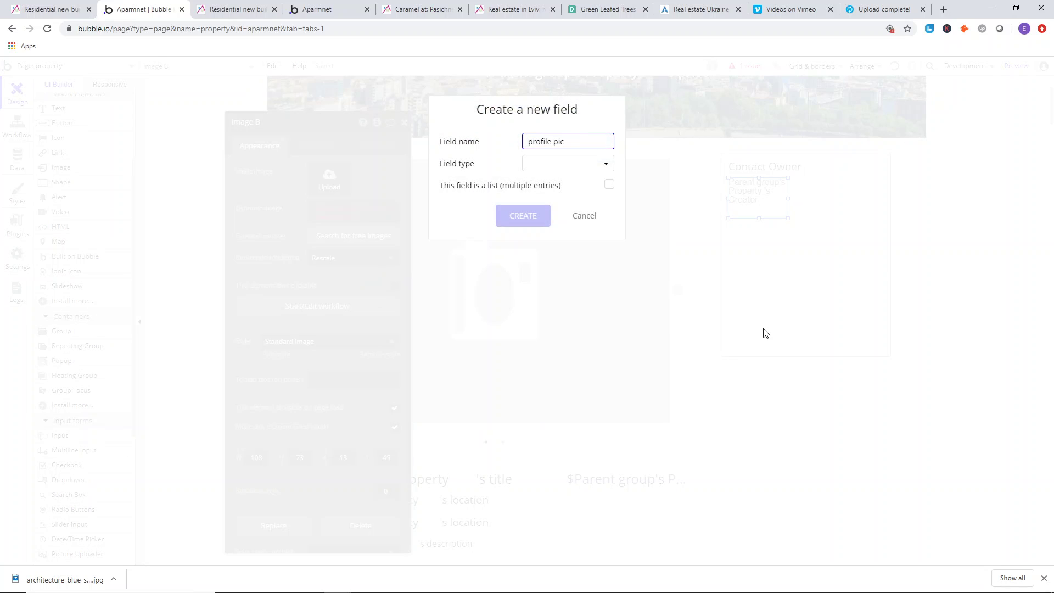
click(602, 166)
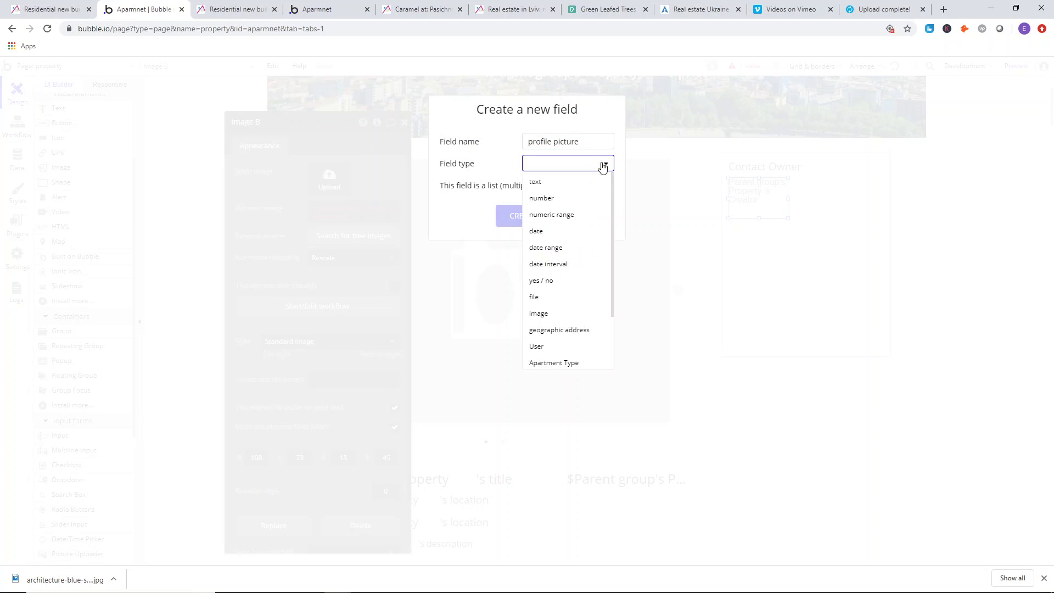
click(552, 313)
click(523, 216)
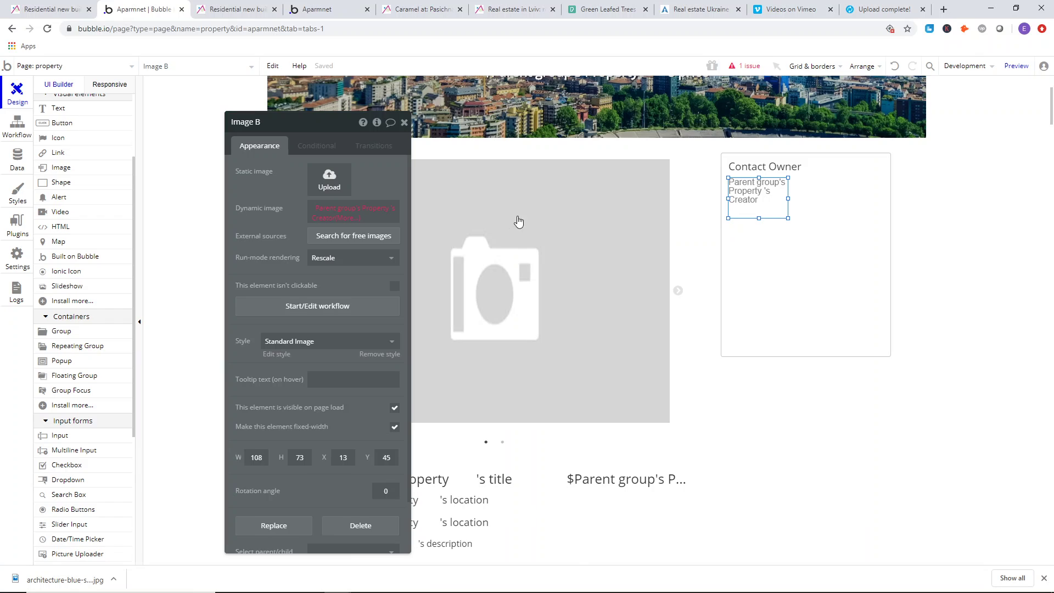
- Process the profile picture with Imgix, enabling resizing to fit the dimensions by cropping
click(331, 234)
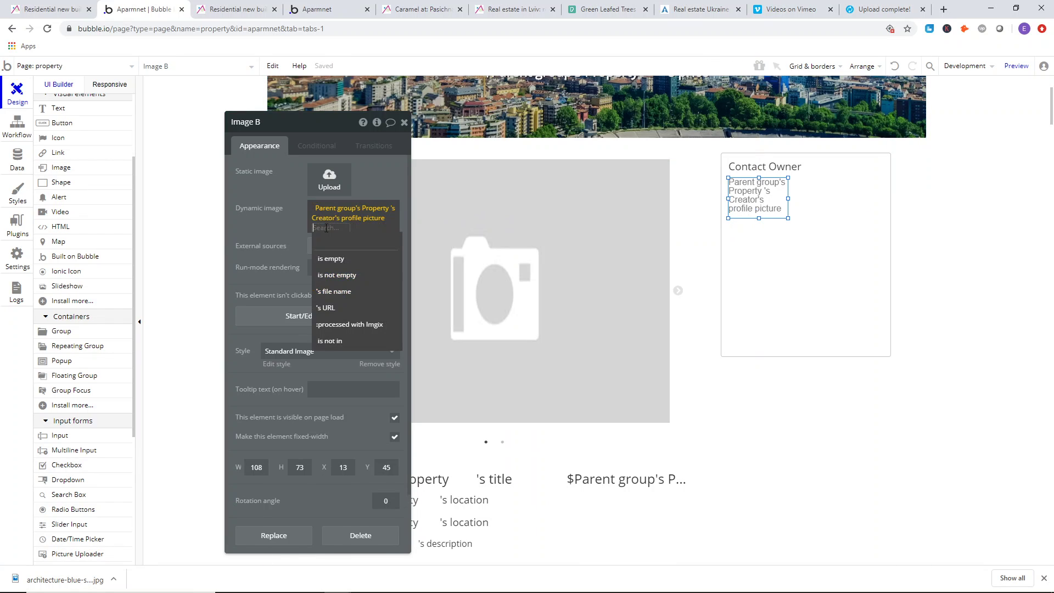
click(352, 324)
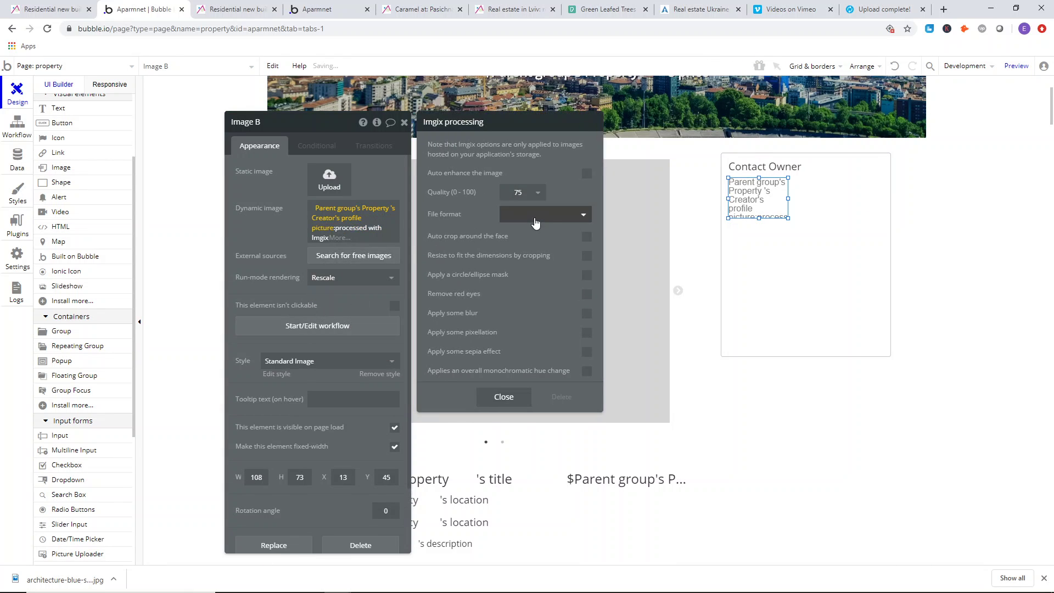
click(586, 255)
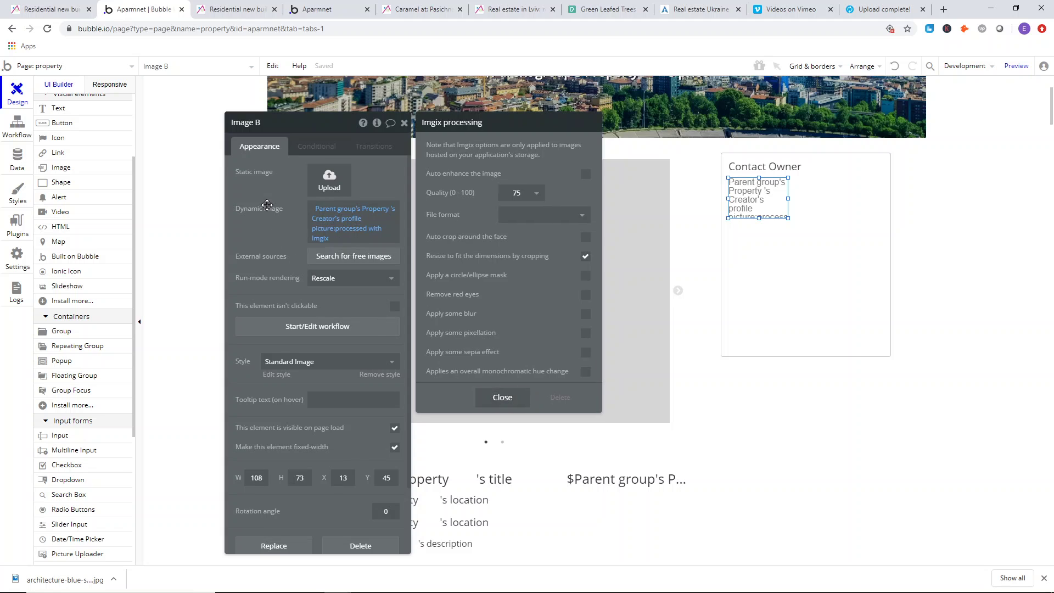
click(510, 396)
- Resize the profile picture element to about 85 by 77 px
drag(791, 203, 775, 199)
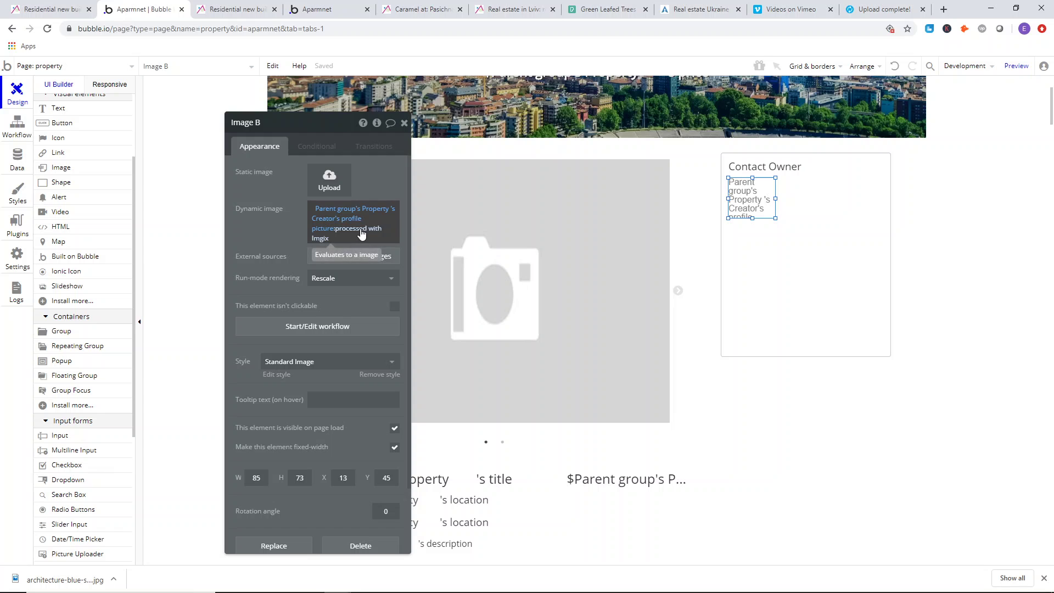
drag(754, 222, 755, 221)
click(748, 198)
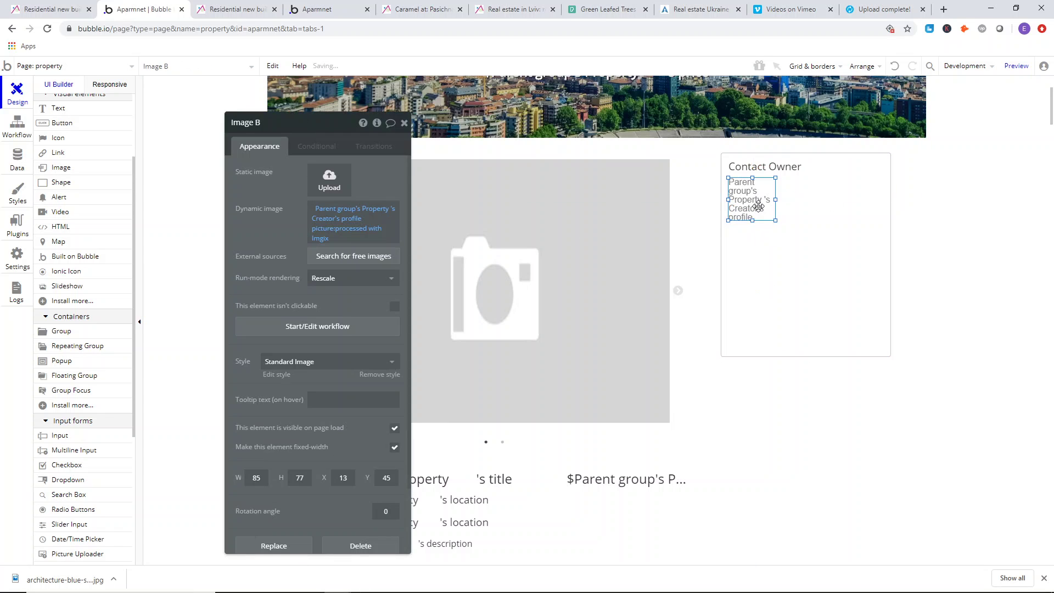
- Examine the contact name, company and phone details in the reference listing's contact form, revealing the hidden phone numbers
click(244, 6)
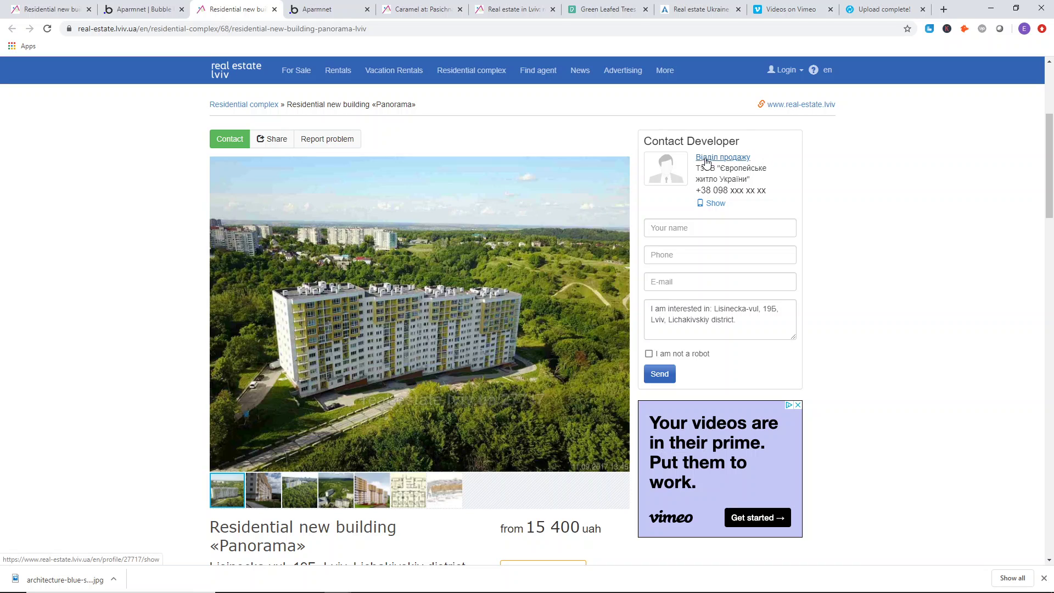
drag(715, 166, 894, 187)
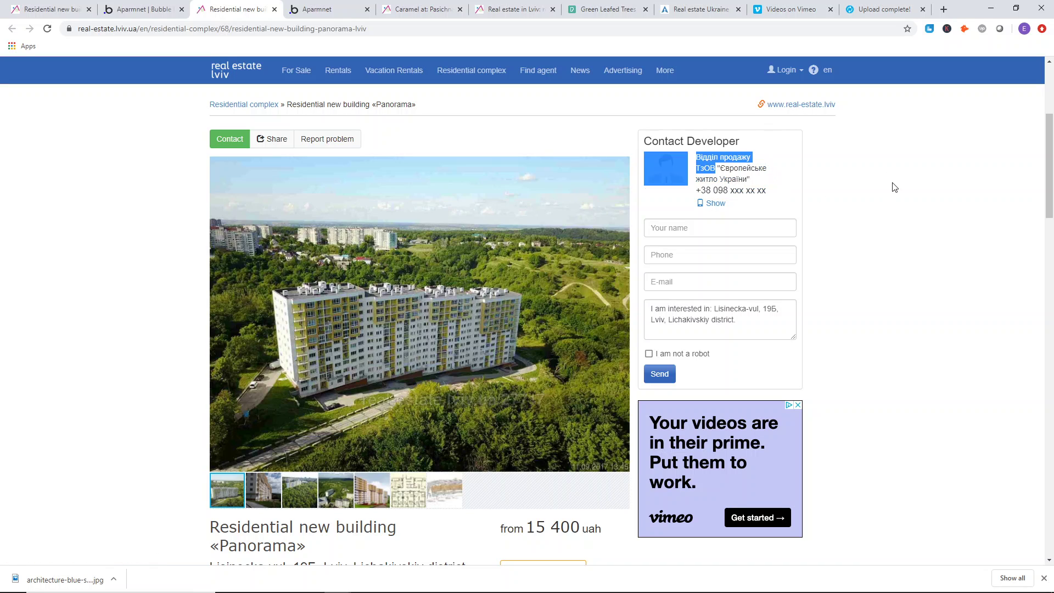
click(926, 189)
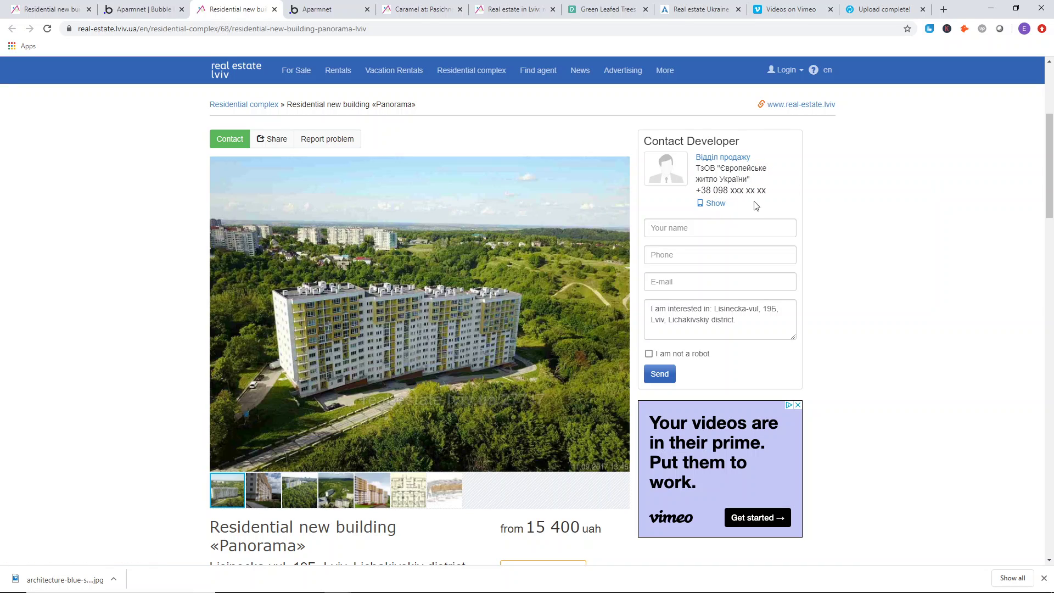
click(726, 207)
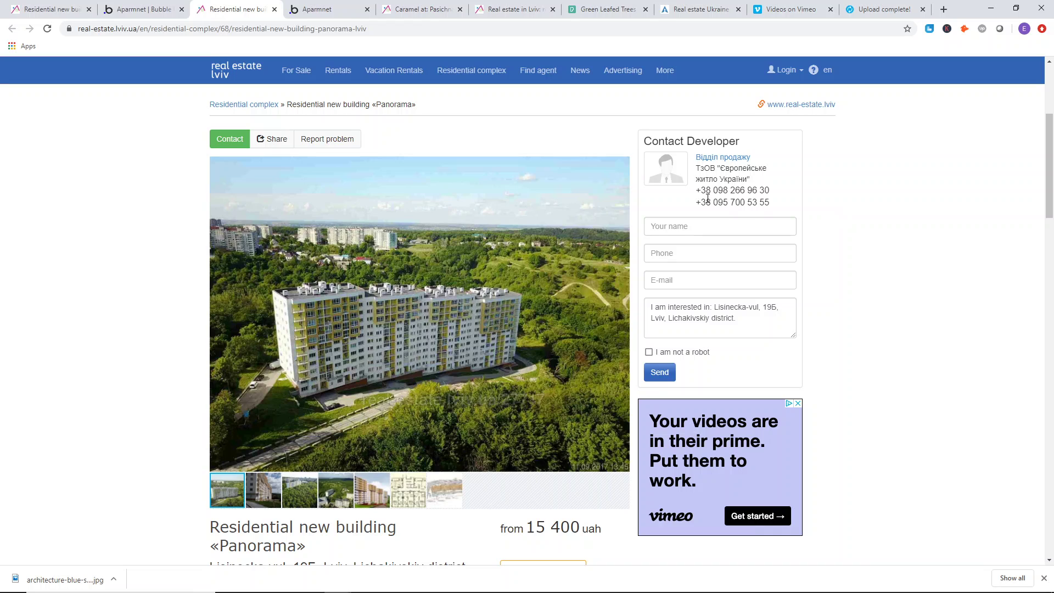
triple_click(707, 198)
click(849, 209)
click(157, 8)
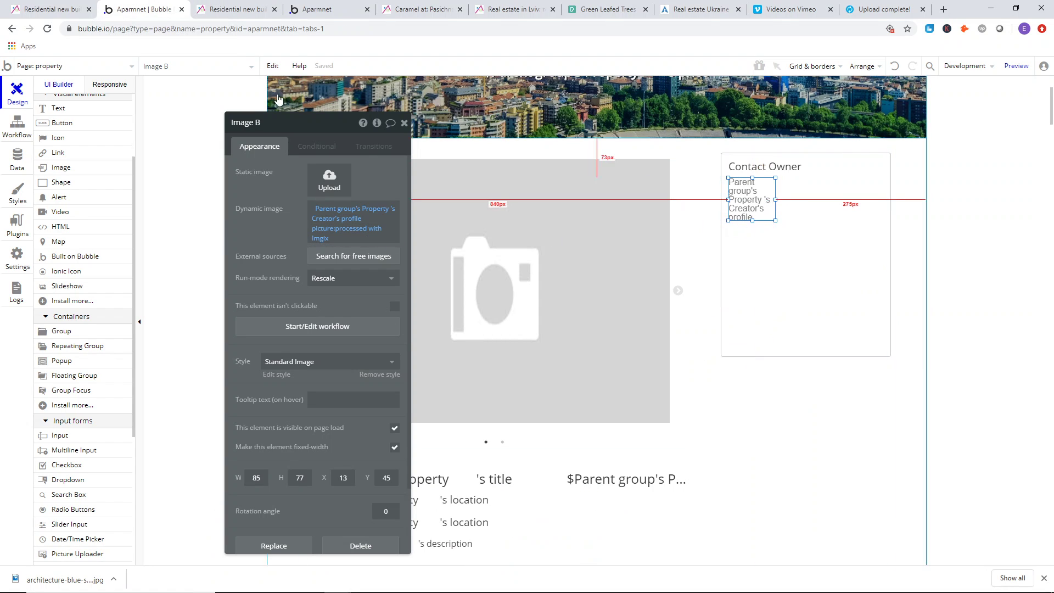
click(249, 8)
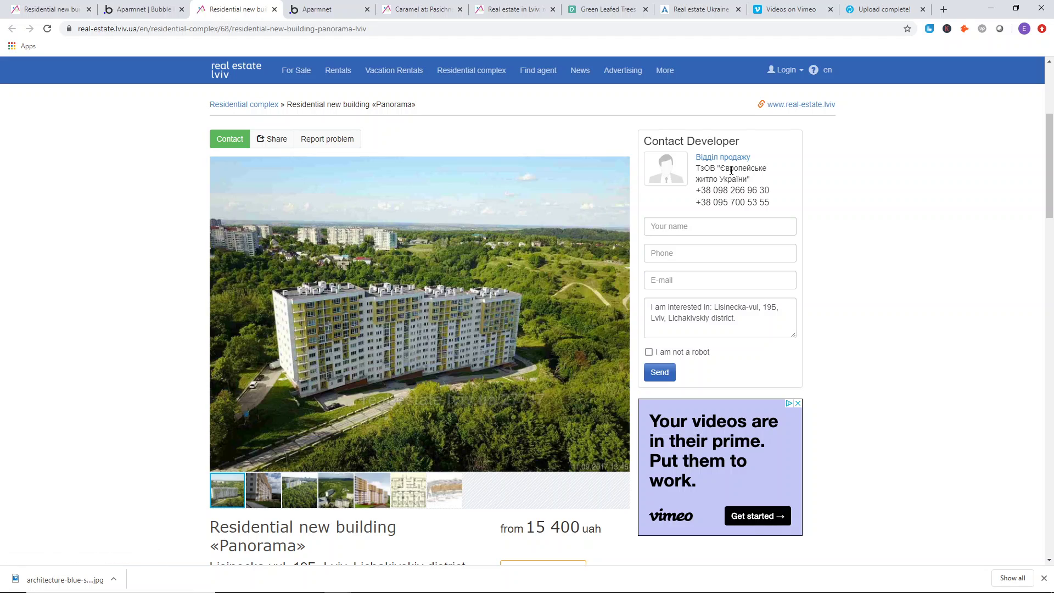
drag(701, 168, 760, 184)
double_click(733, 179)
click(855, 180)
click(148, 10)
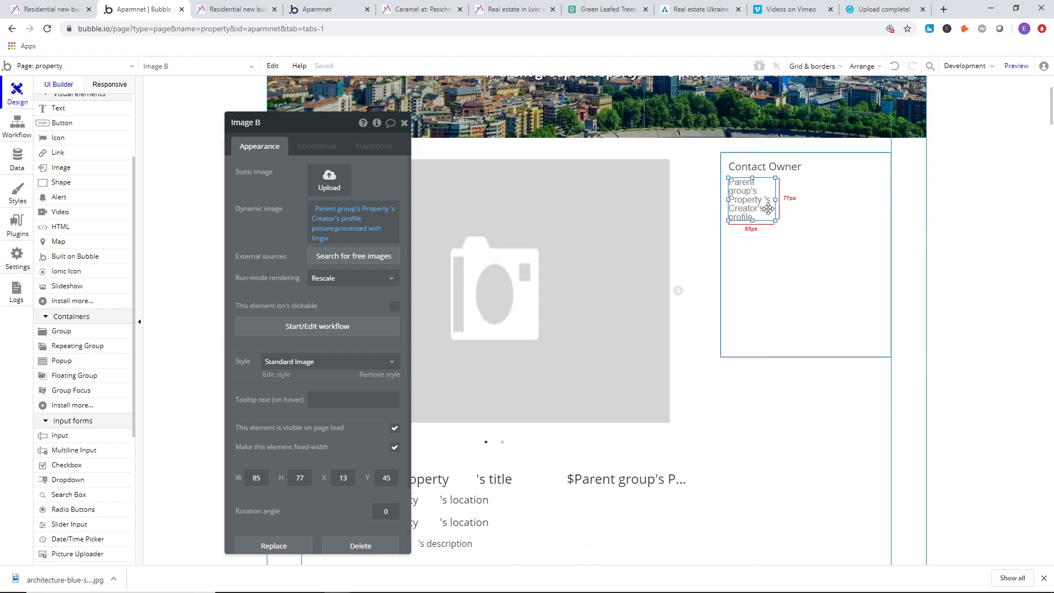
- Add a text element of about 132 by 33 px beside the profile picture in the contact box, checking the reference layout
click(61, 108)
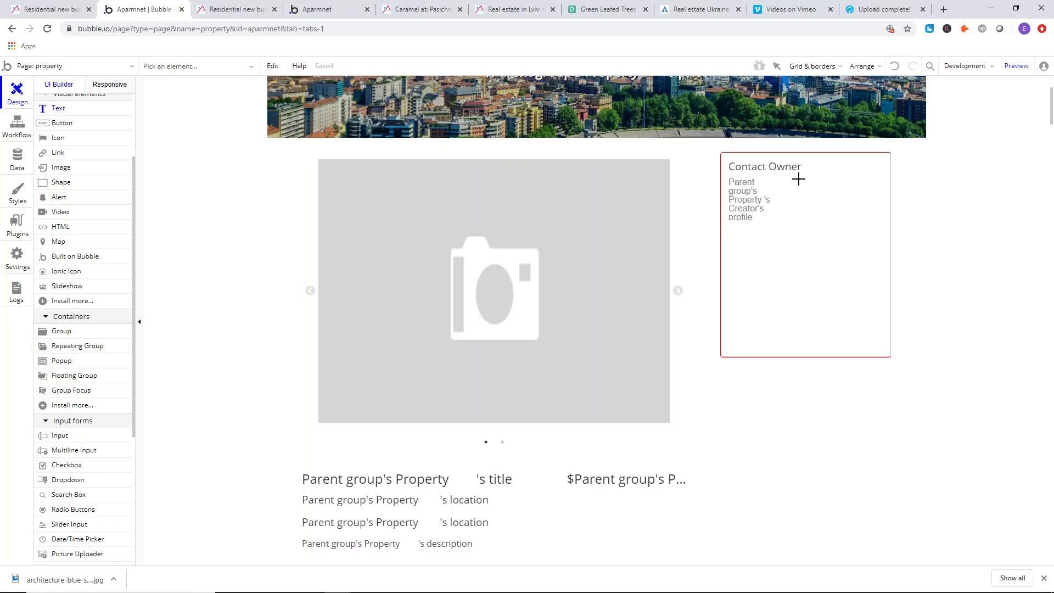
drag(864, 195, 806, 188)
click(231, 9)
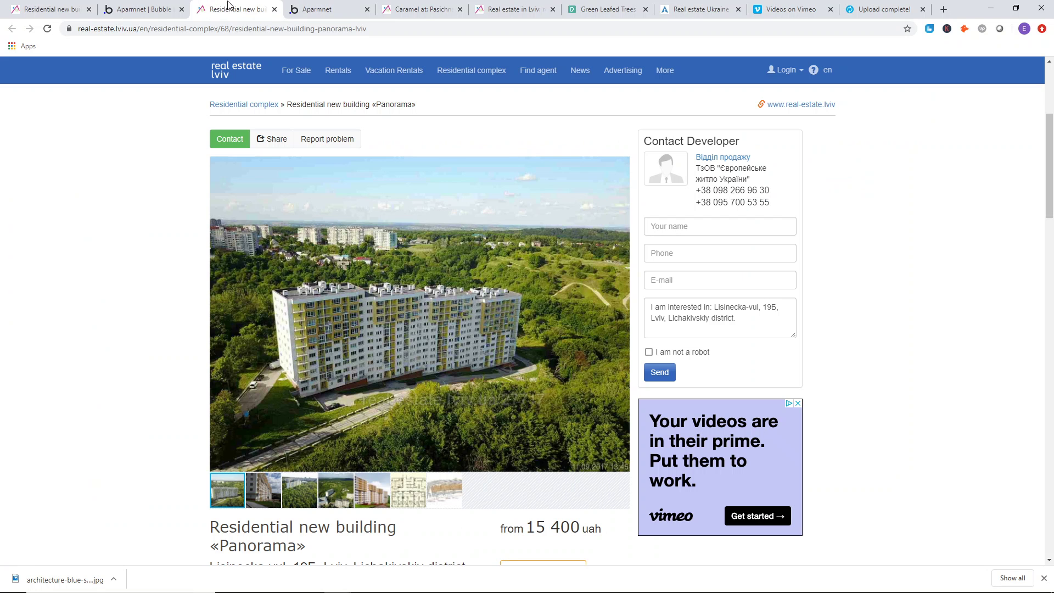
click(171, 4)
- Bind the new contact text to the property creator's name, creating a text-type field called name
double_click(812, 184)
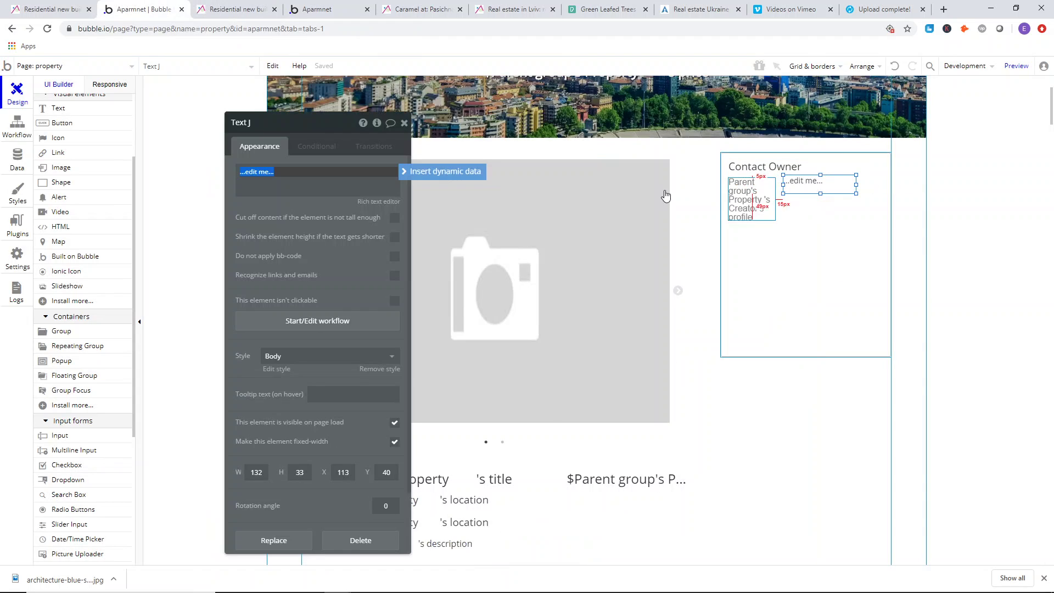
click(439, 171)
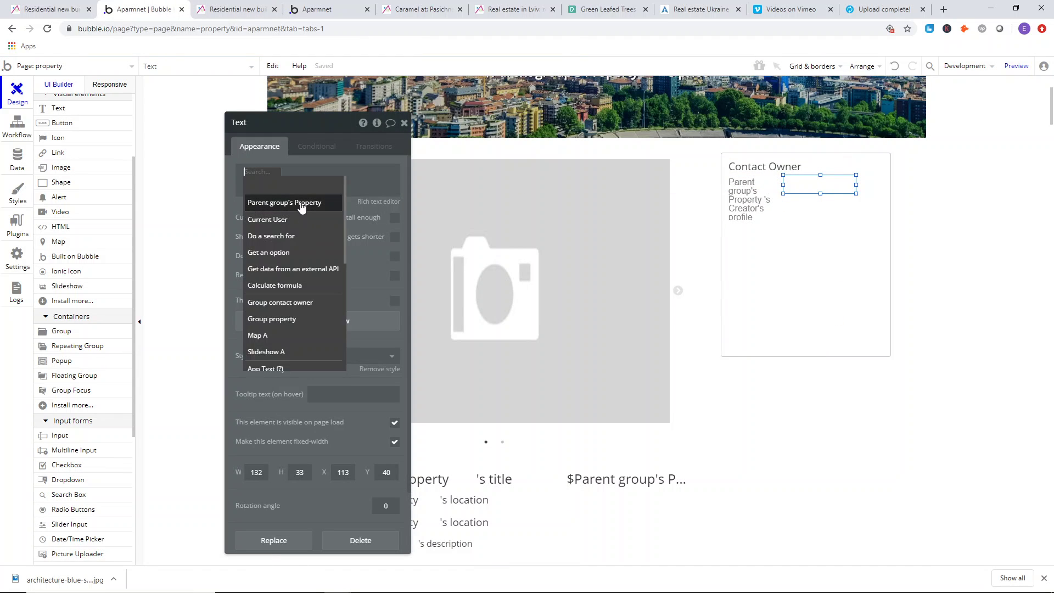
click(302, 206)
scroll(339, 272, down, 6)
scroll(337, 231, up, 2)
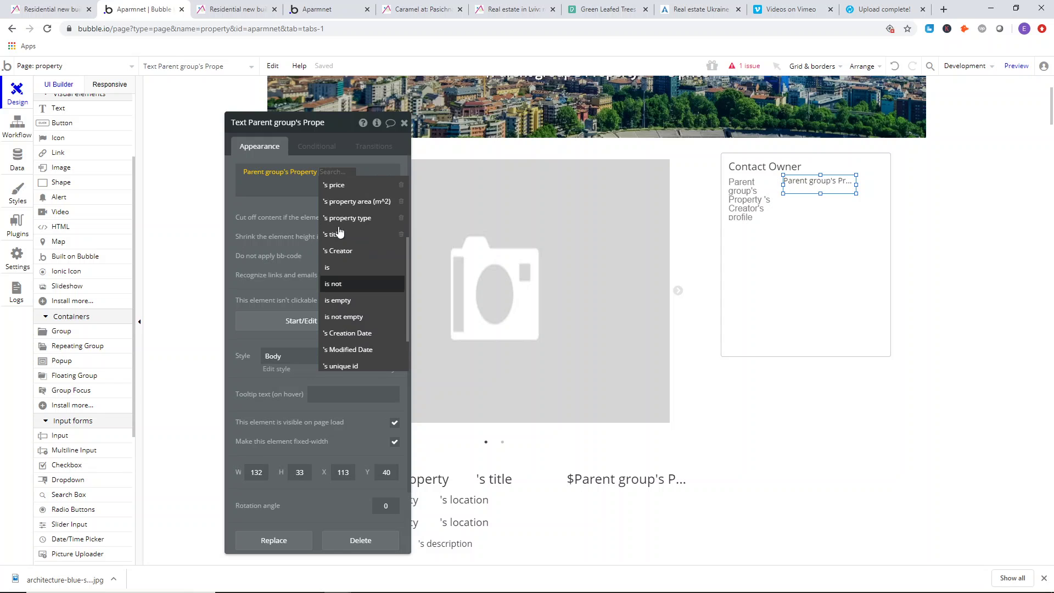
click(337, 250)
scroll(378, 329, down, 3)
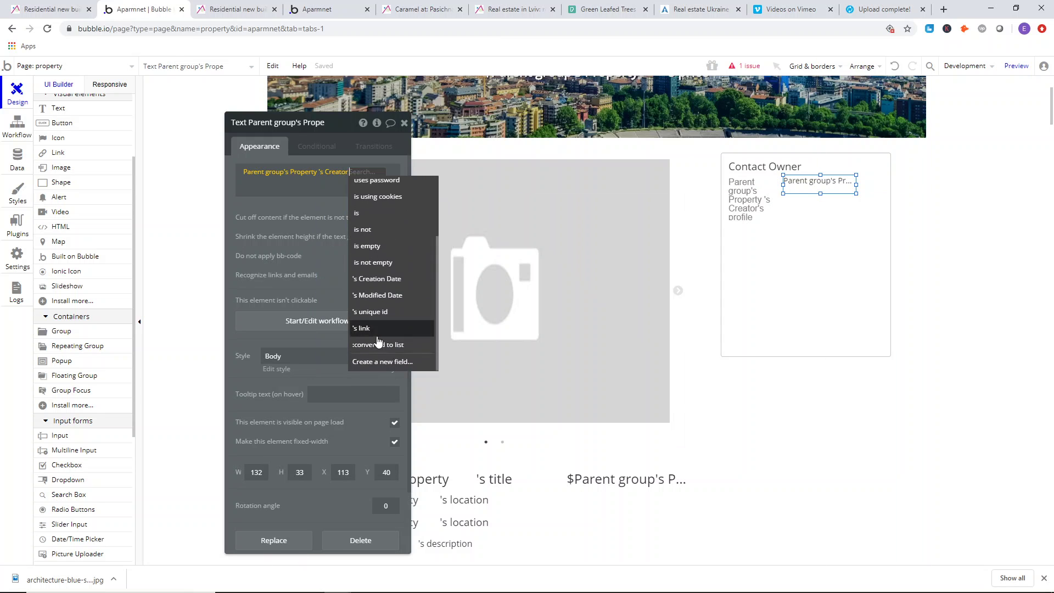
click(383, 361)
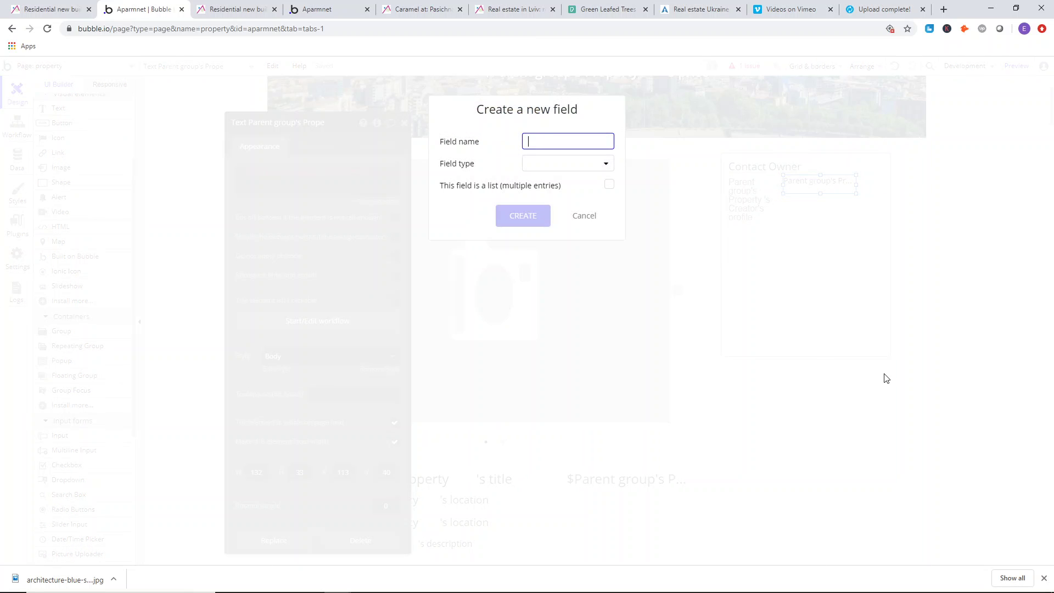
click(603, 163)
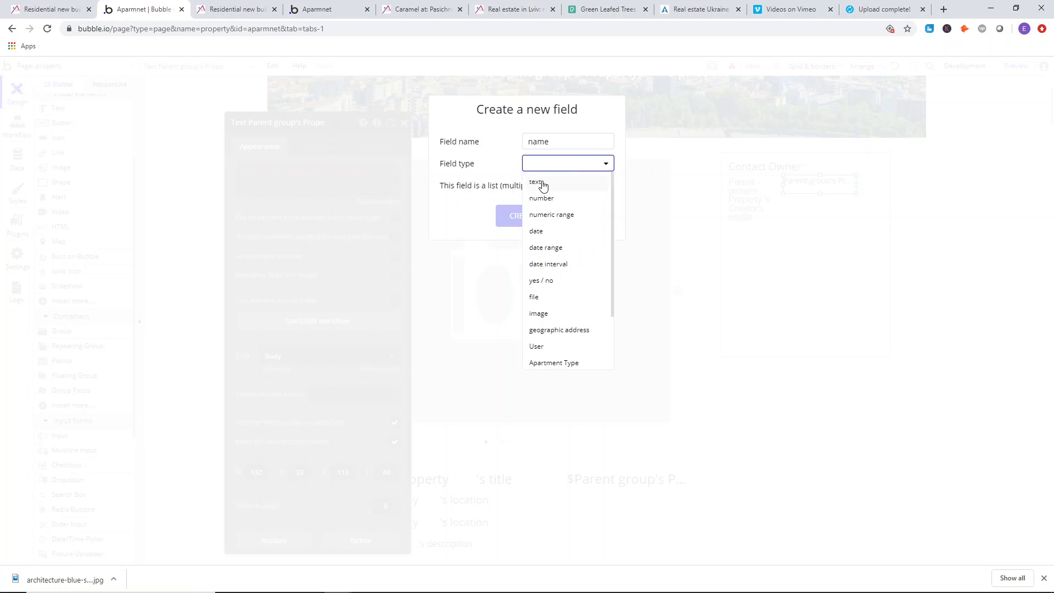
click(536, 183)
click(526, 219)
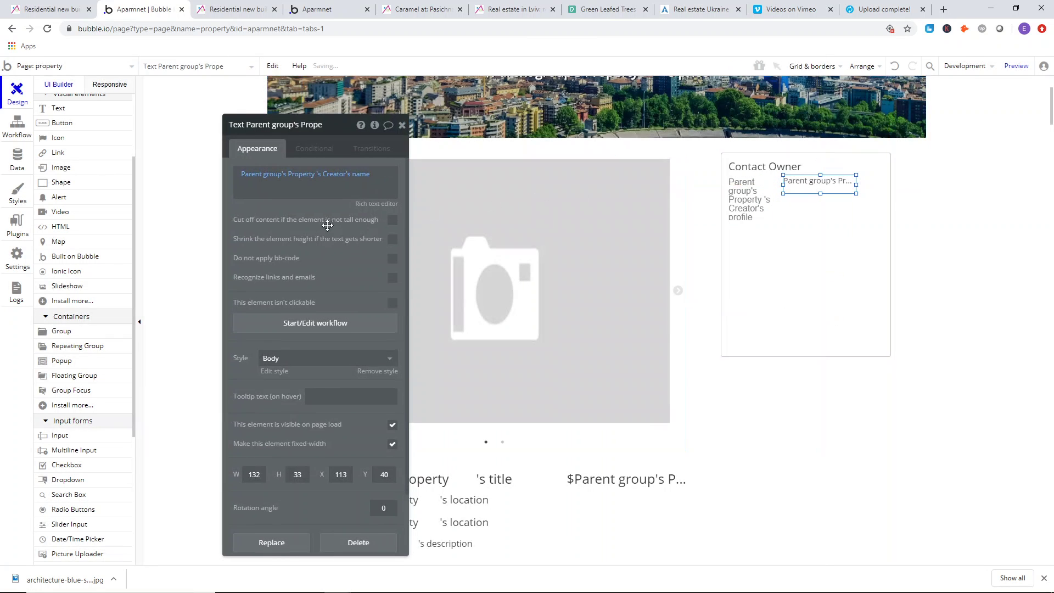
- Detach the creator name text from its style, set its font size to 15, and widen it to about 167 px
click(375, 372)
click(373, 392)
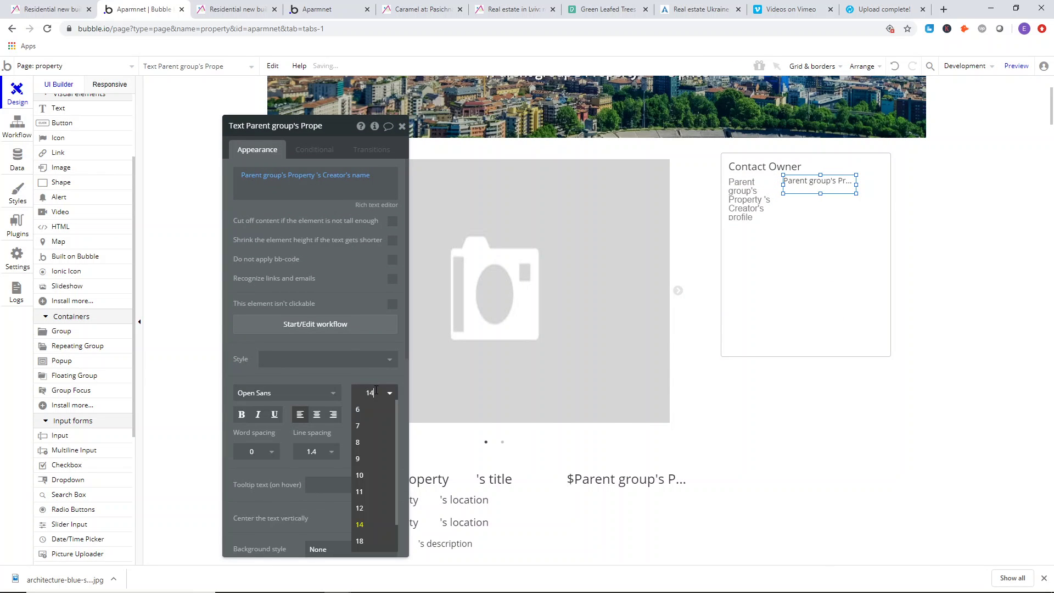
text(15)
key(Return)
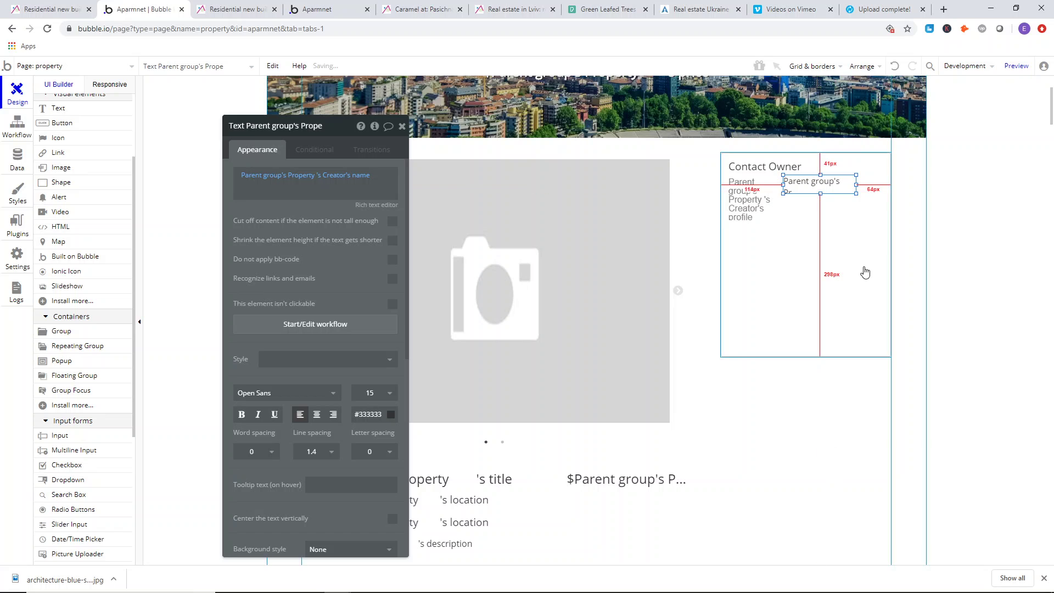
mouse_move(855, 184)
mouse_down()
mouse_move(886, 184)
mouse_move(875, 184)
mouse_up()
- Duplicate the creator name text and align the copy directly beneath the original, checking the reference listing's layout
right_click(825, 188)
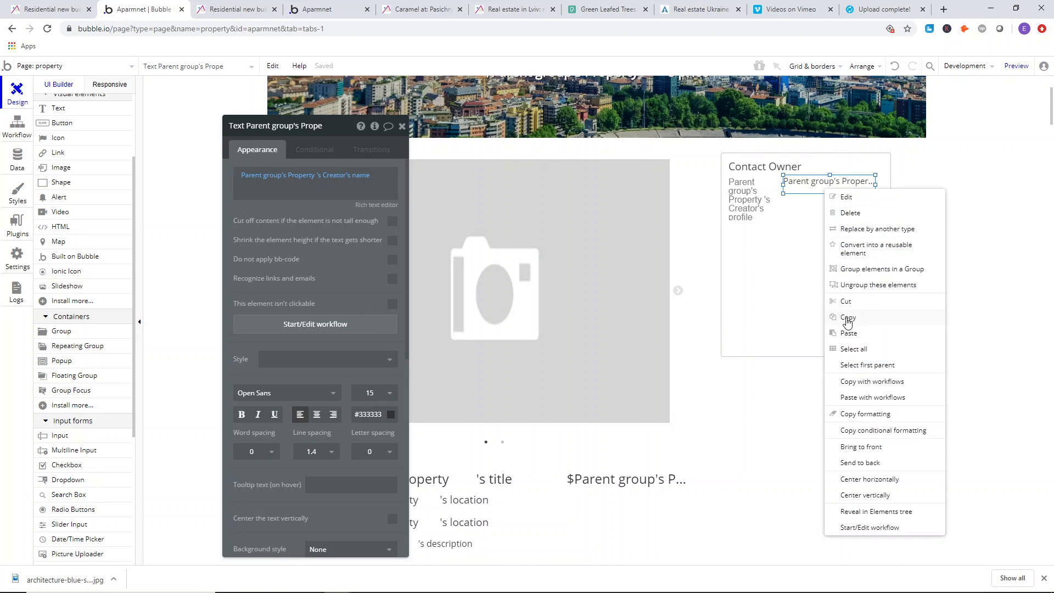
click(848, 318)
right_click(796, 209)
click(822, 353)
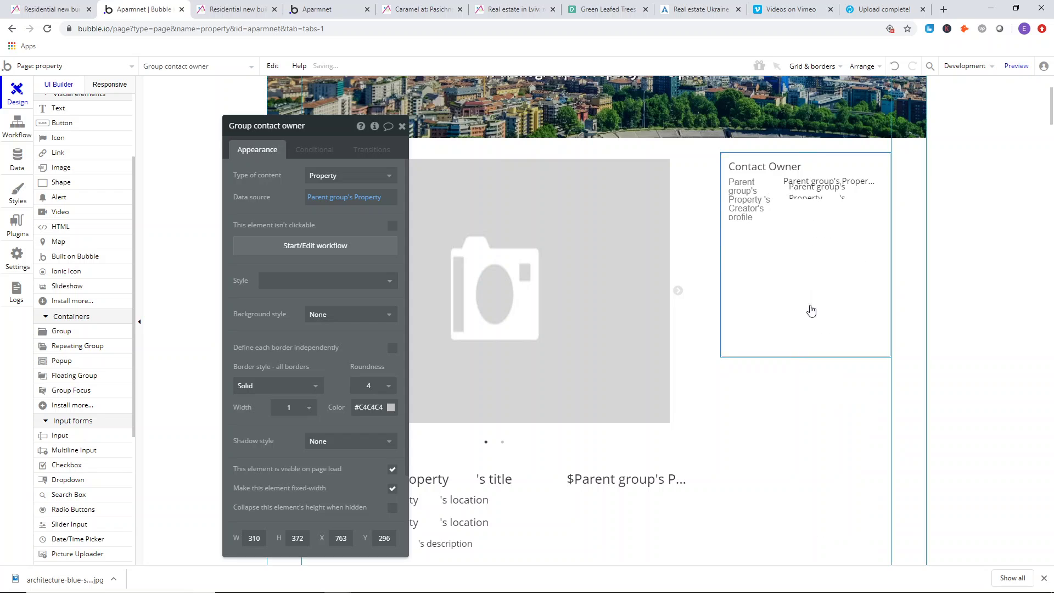
drag(797, 188, 797, 206)
double_click(797, 205)
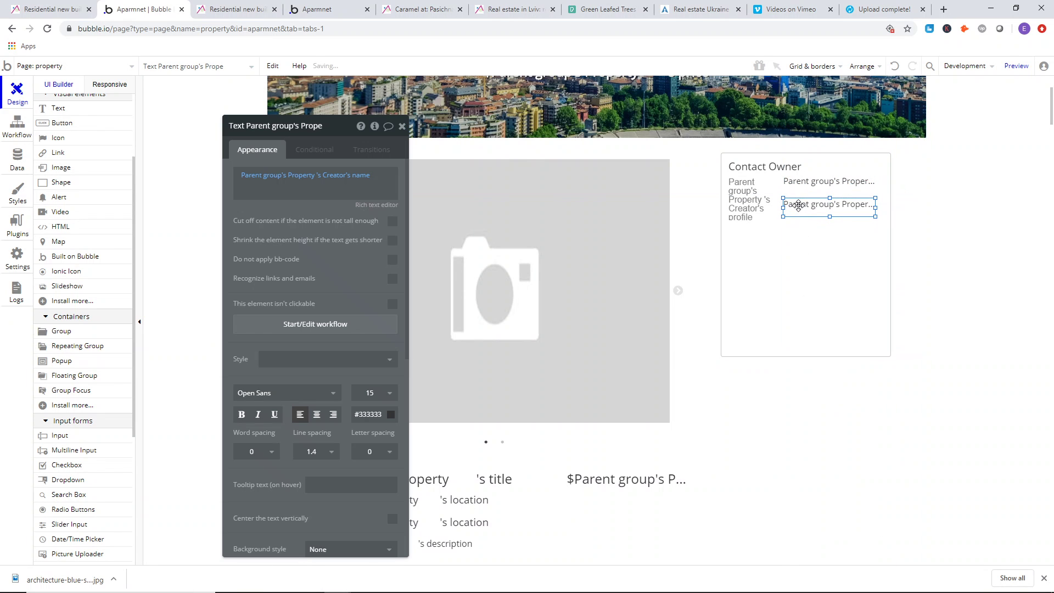
click(236, 7)
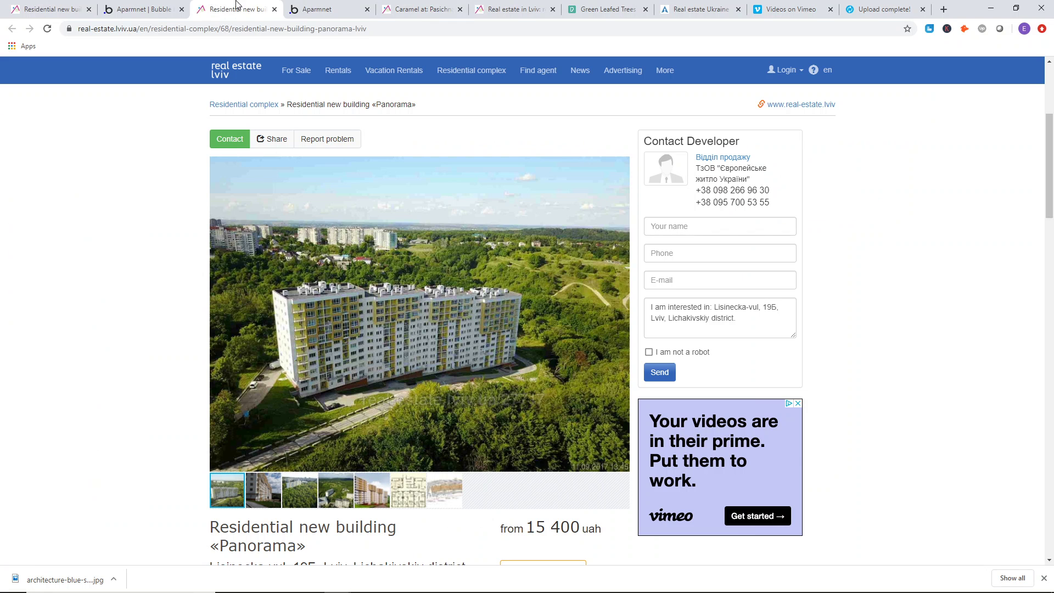
click(149, 3)
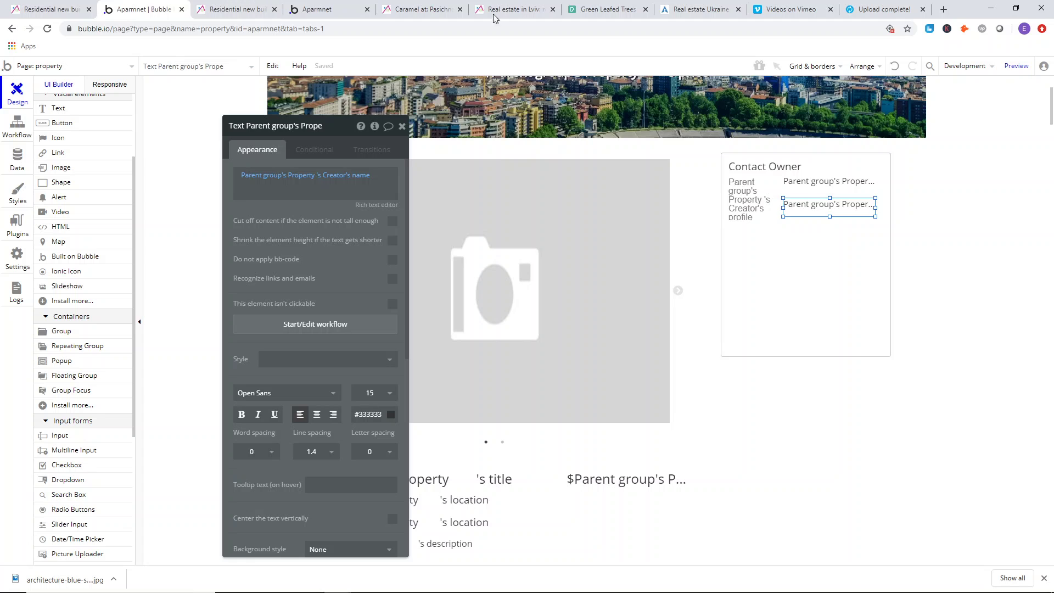
drag(806, 207, 810, 198)
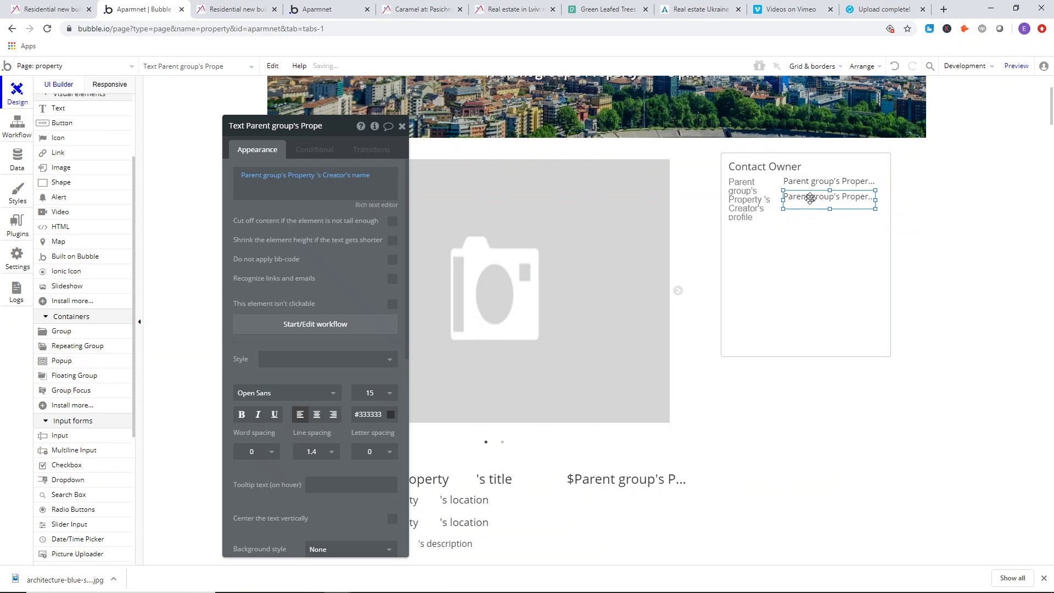
- Bind the duplicated text to the property creator's phone number, creating a new field called phone number
click(361, 175)
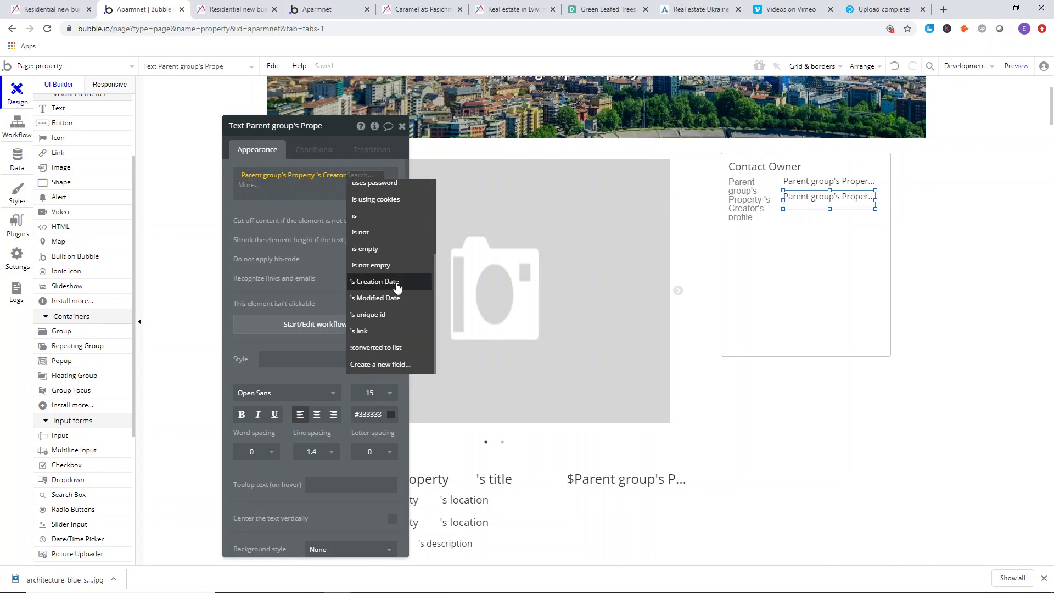
click(380, 365)
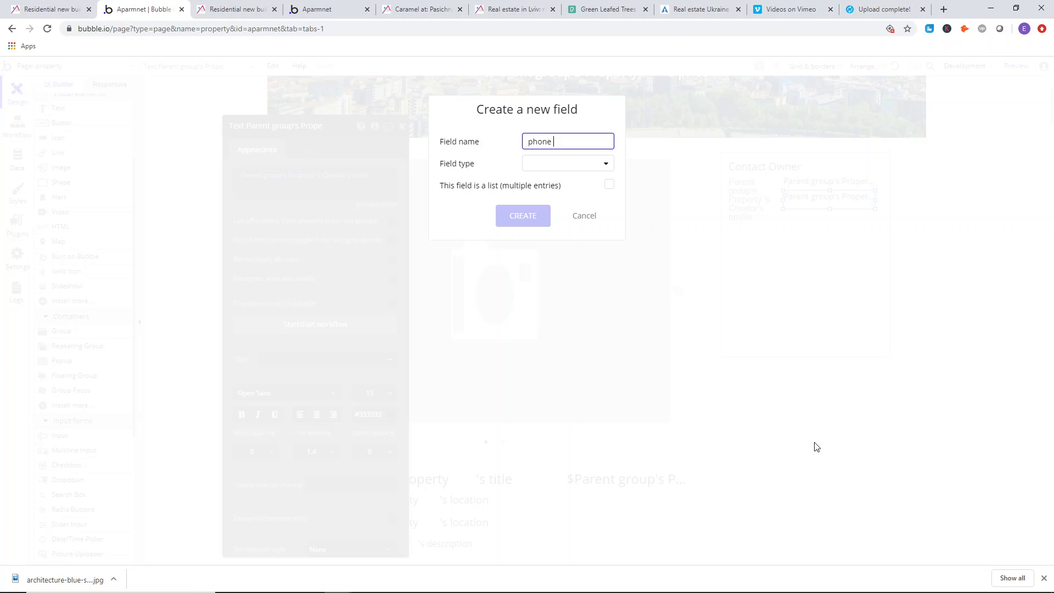
click(574, 167)
click(561, 188)
click(541, 216)
click(277, 206)
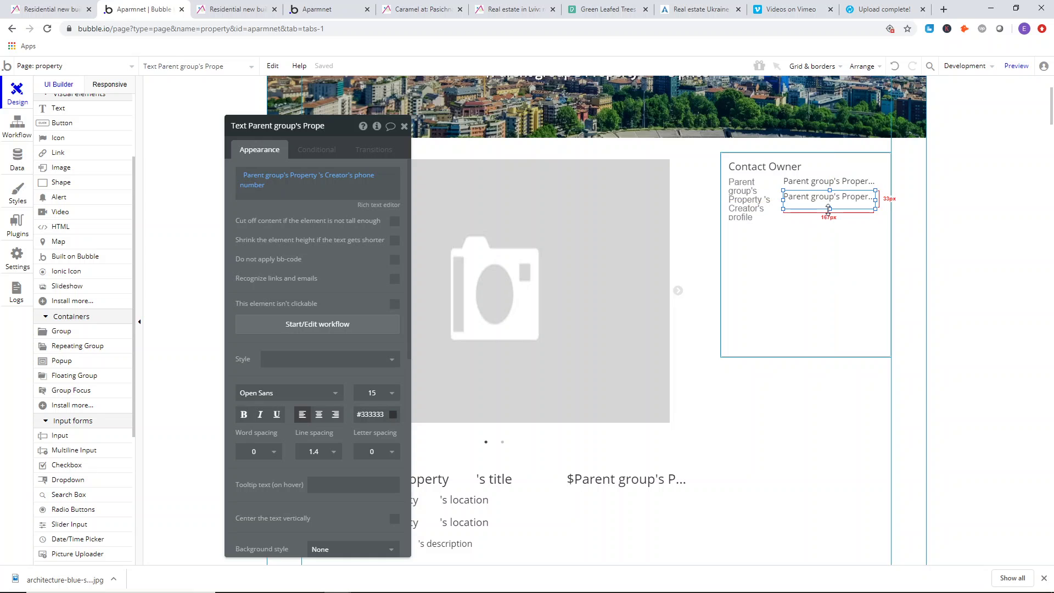
- Examine the contact details and input fields in the reference listing's contact form
double_click(829, 253)
click(238, 4)
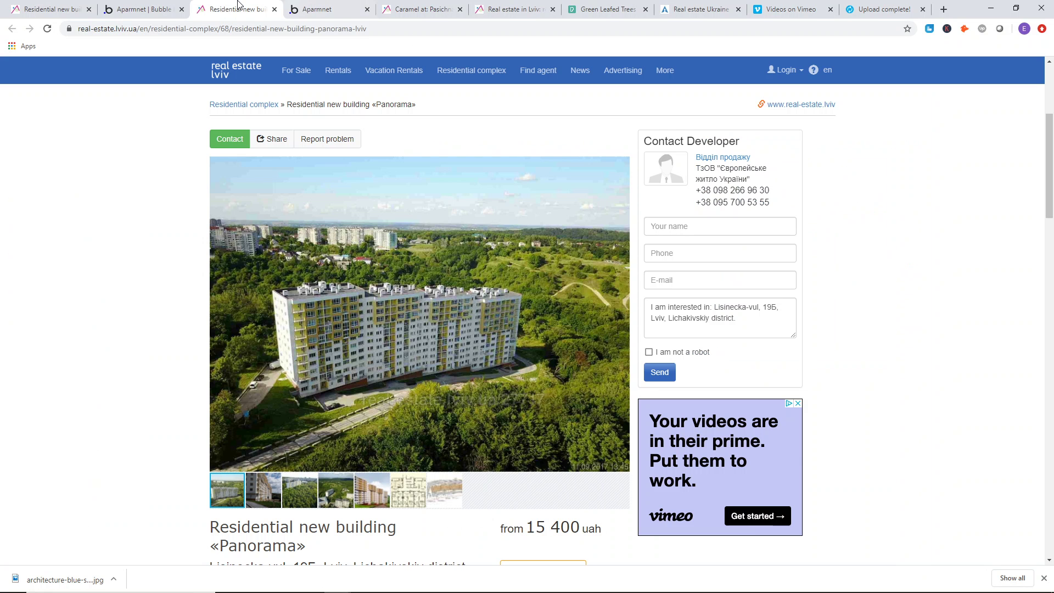
click(735, 225)
click(754, 216)
drag(695, 196, 785, 212)
click(788, 211)
click(706, 225)
key(Escape)
key(Tab)
click(917, 253)
click(187, 5)
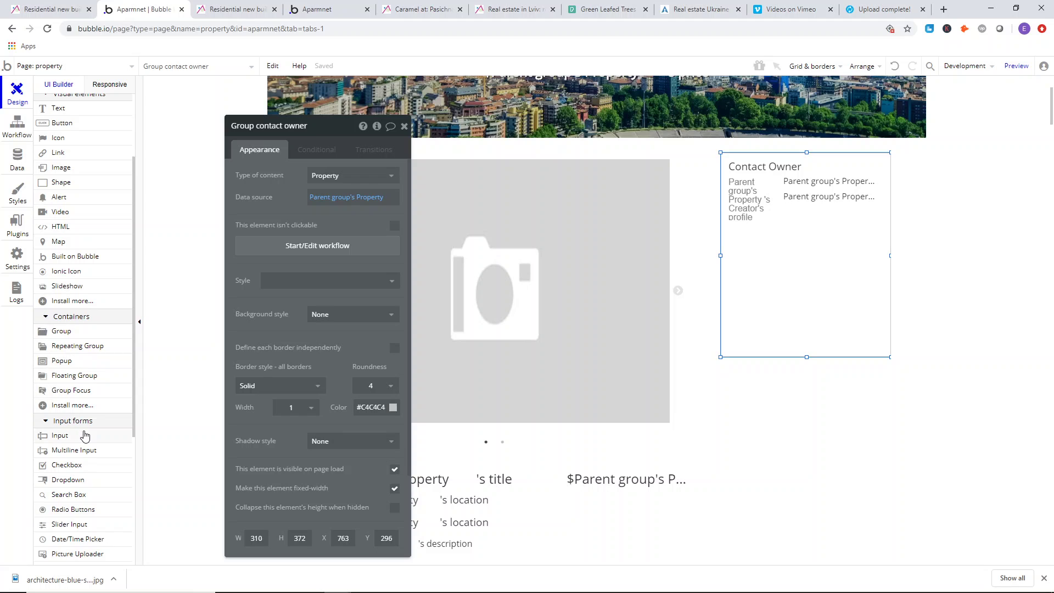
- Add an input of about 284 by 39 px below the contact details, centred horizontally in the Contact Owner box
click(84, 435)
mouse_move(743, 242)
mouse_down()
mouse_move(851, 259)
mouse_move(877, 258)
mouse_move(826, 249)
mouse_move(882, 244)
mouse_up()
click(236, 9)
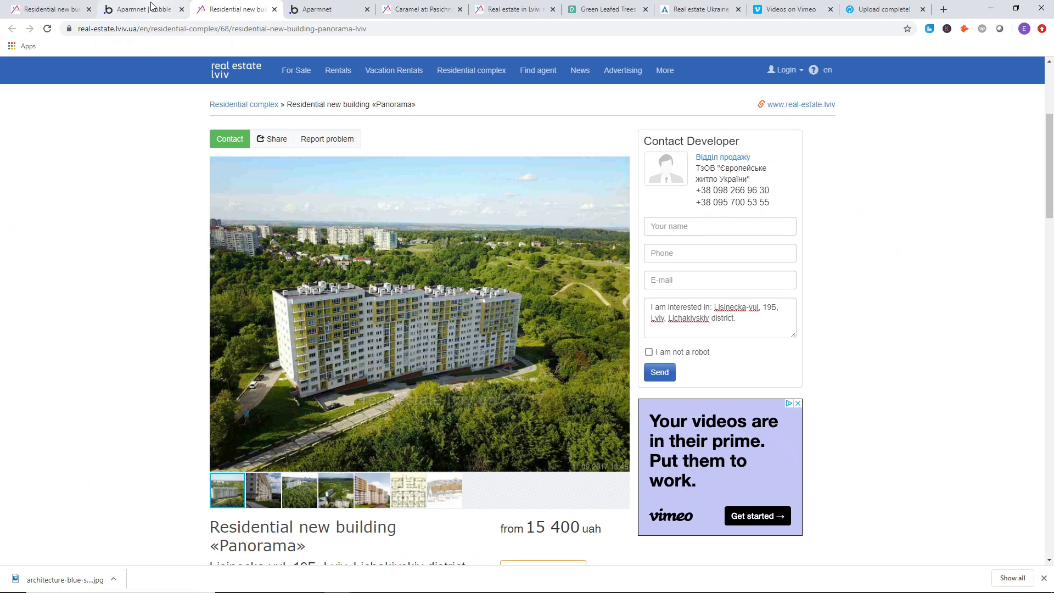
click(151, 7)
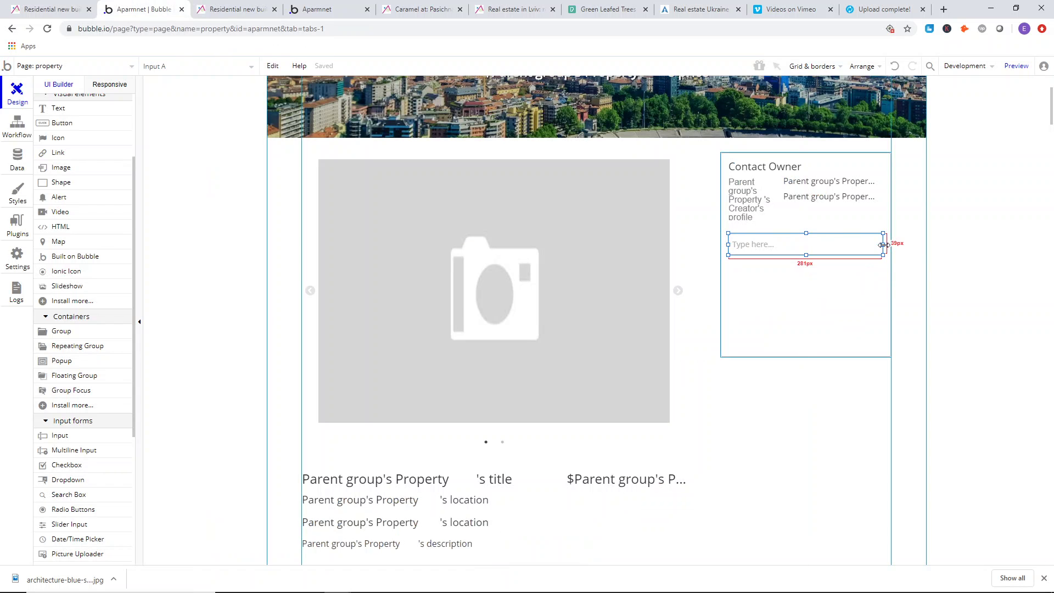
drag(883, 244, 885, 244)
right_click(885, 244)
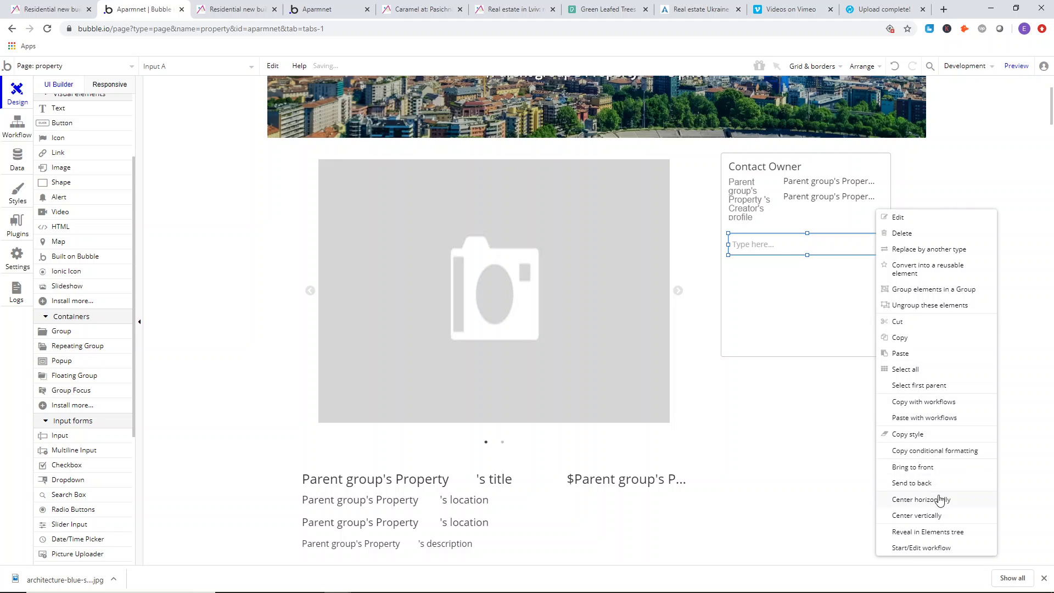
click(825, 247)
- Make the input fixed-width, name it "Input your name", and set its placeholder to "Your name"
double_click(825, 247)
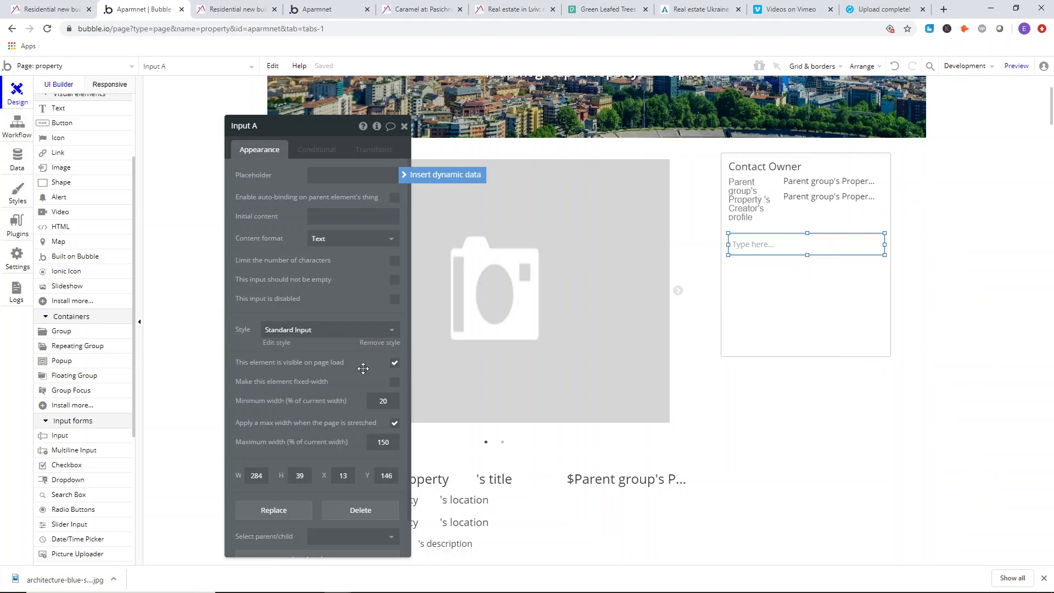
click(394, 381)
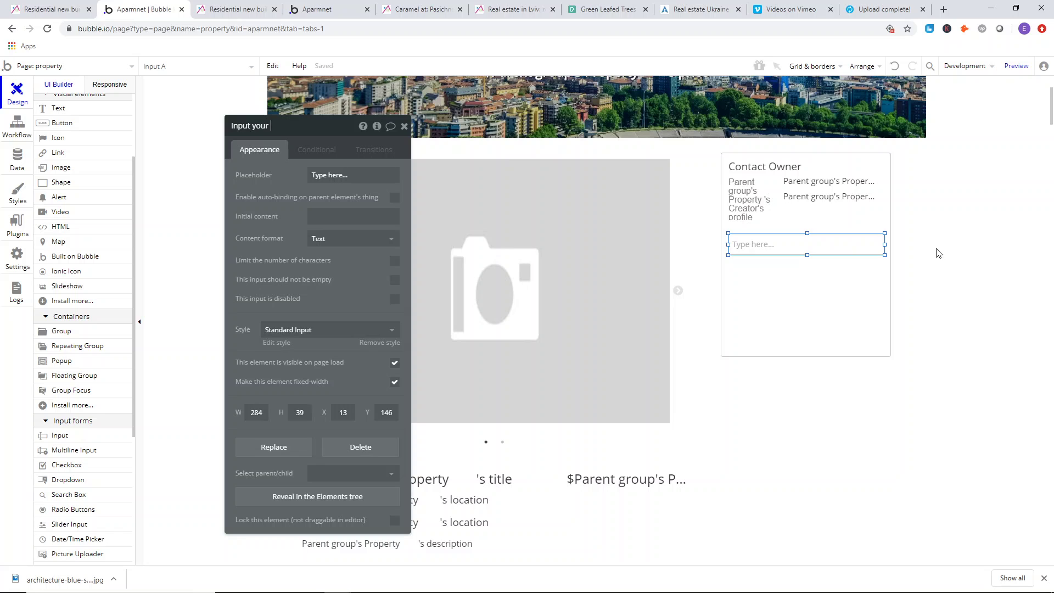
click(795, 241)
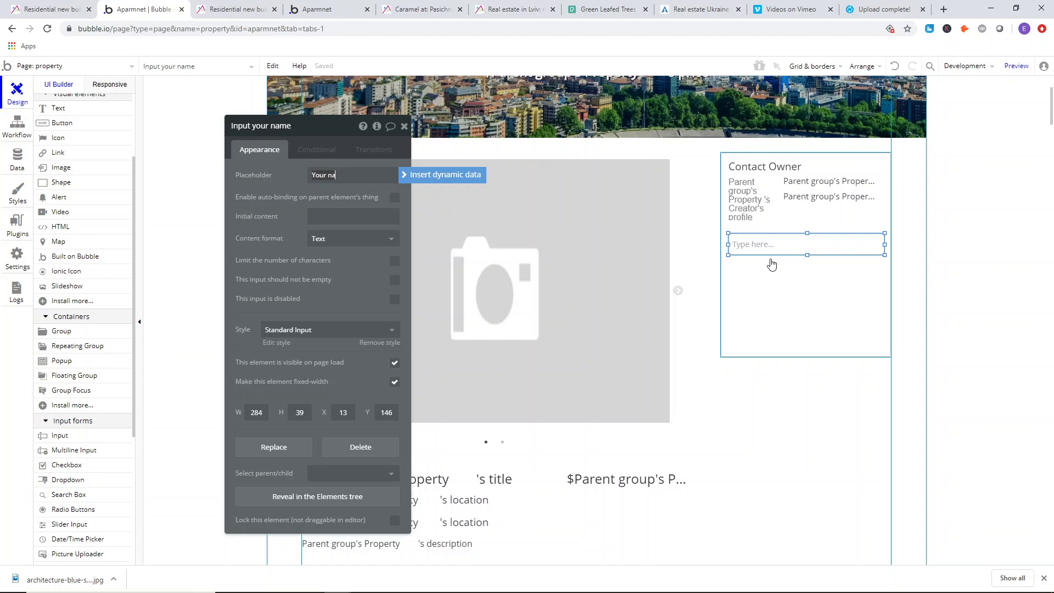
click(788, 287)
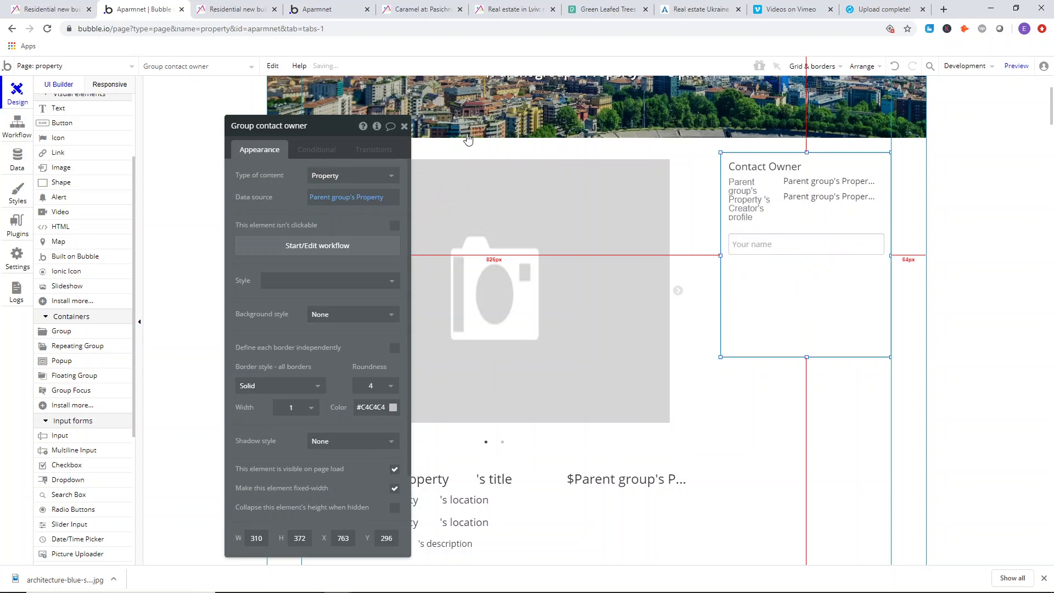
- Duplicate the "Your name" input and place the copy below it at about Y 207, following the reference form
click(272, 17)
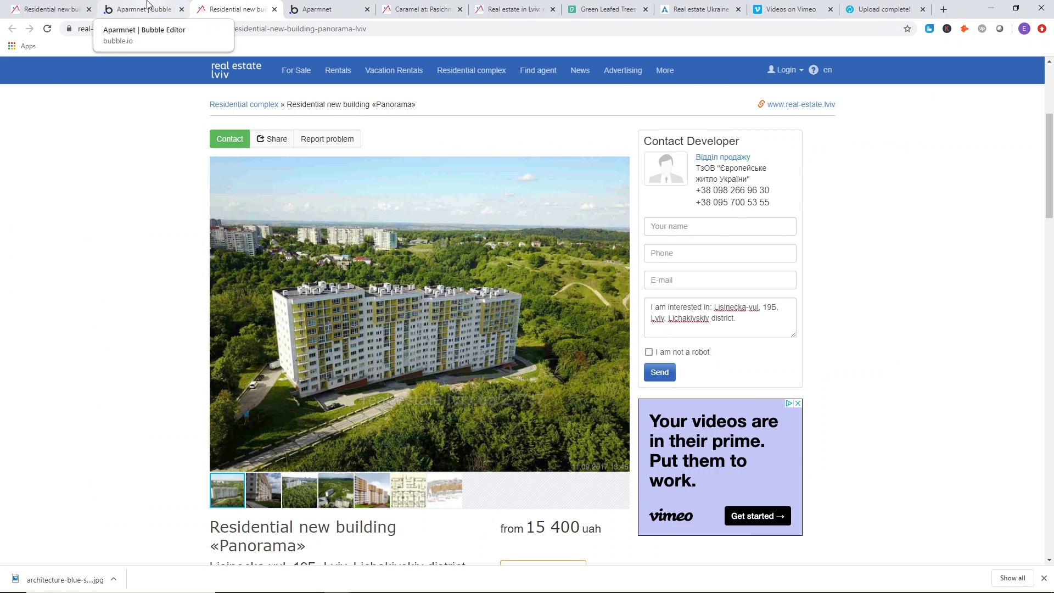
click(147, 6)
right_click(769, 247)
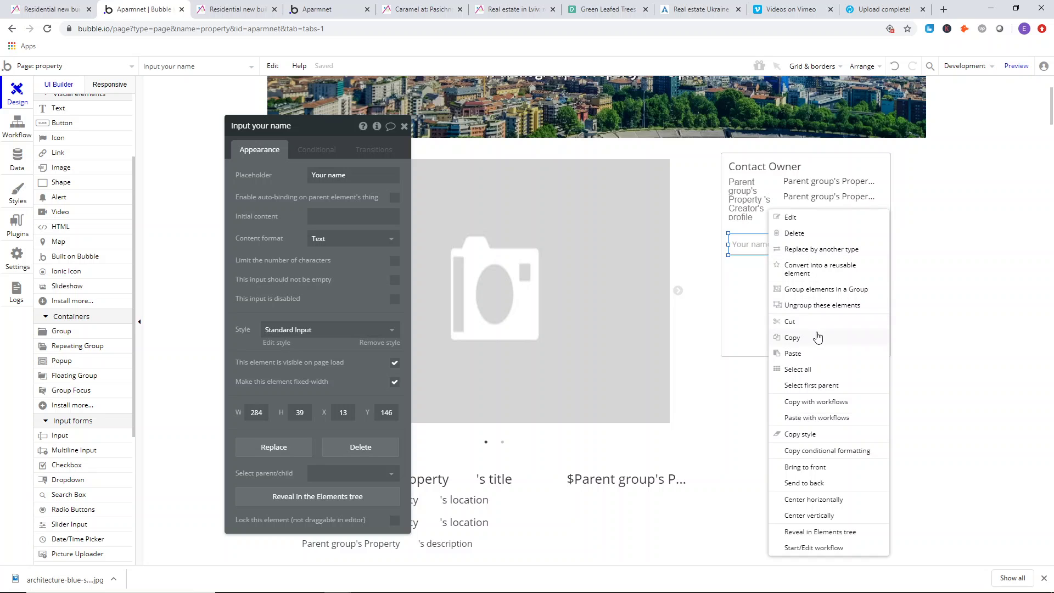
click(817, 336)
right_click(786, 325)
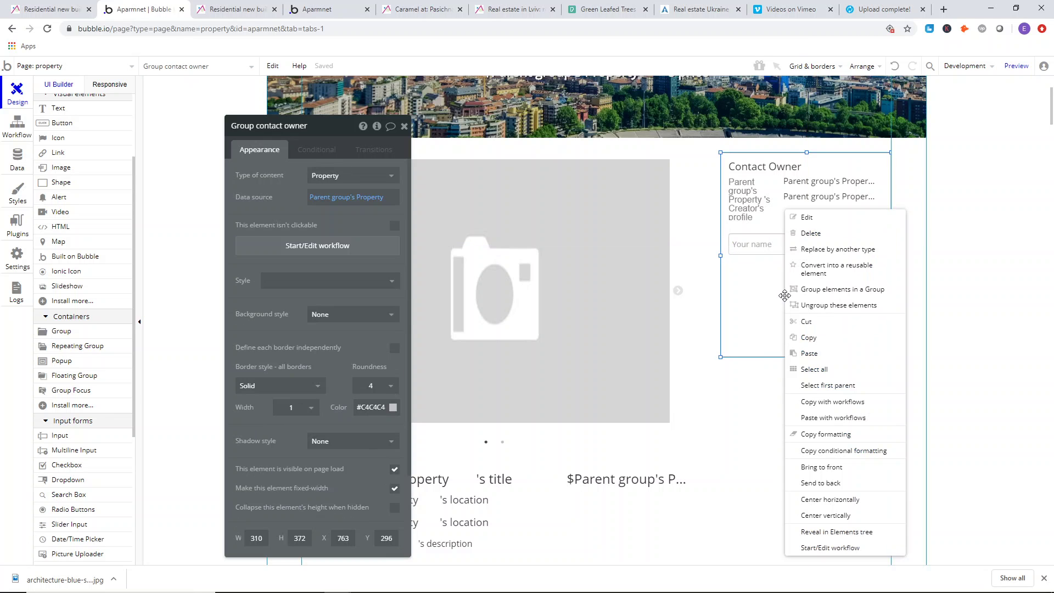
click(806, 354)
click(767, 277)
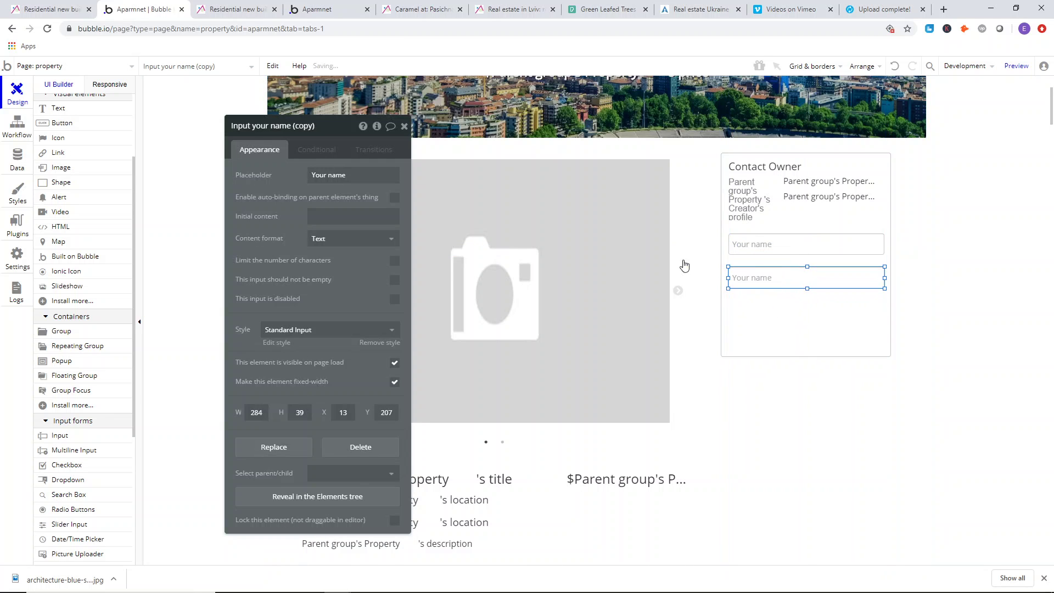
- Set the duplicated input's placeholder to "Phone" and rename the element "Input your phone"
click(236, 9)
click(142, 9)
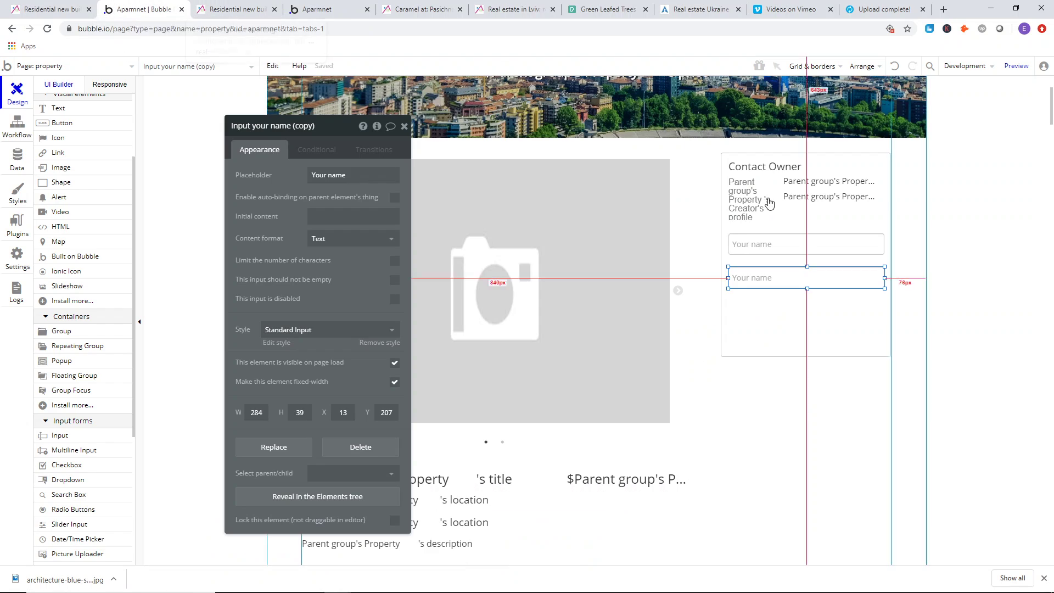
click(336, 176)
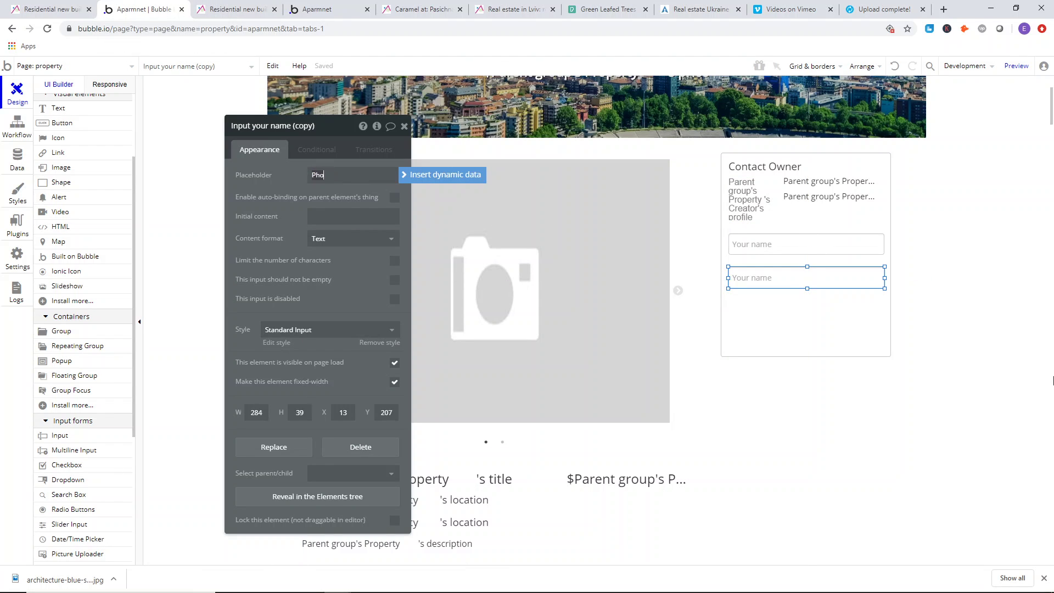
click(273, 136)
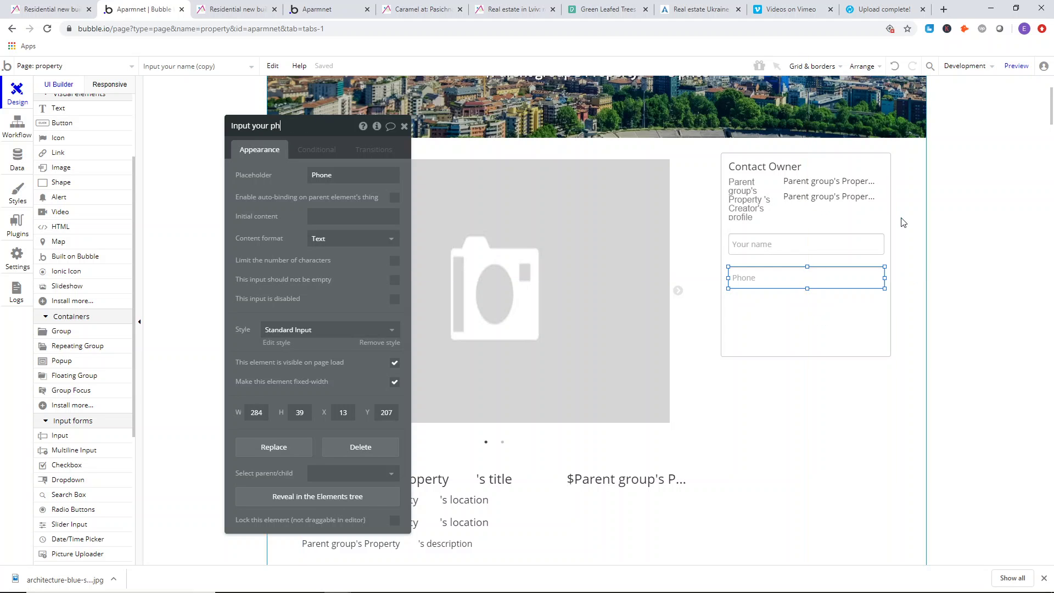
- Move the "Phone" input up to about Y 200 and place a duplicate of it below at about Y 253
drag(814, 276, 813, 273)
click(815, 293)
right_click(817, 278)
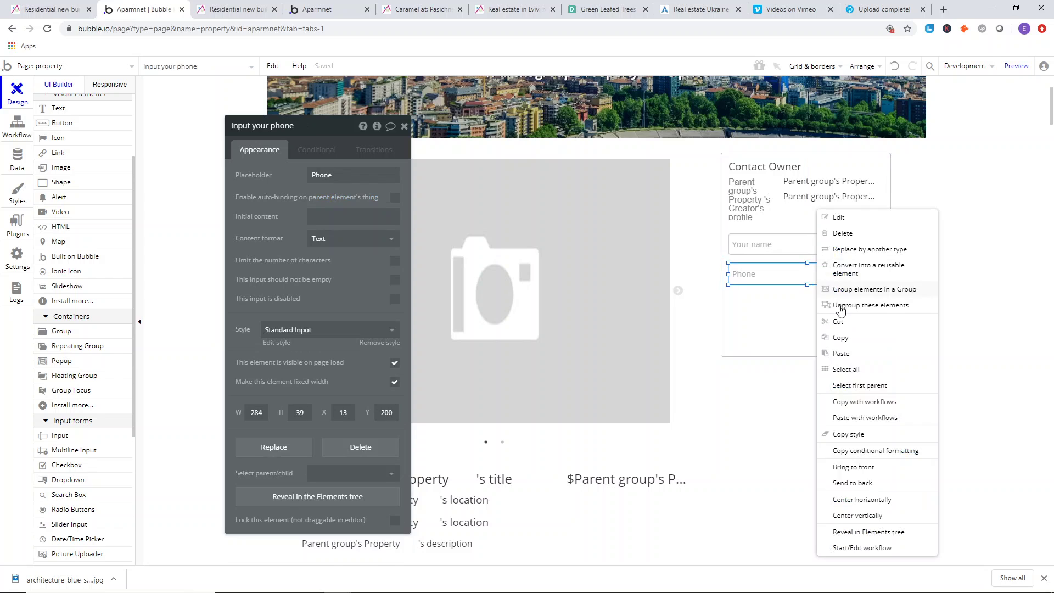
click(840, 337)
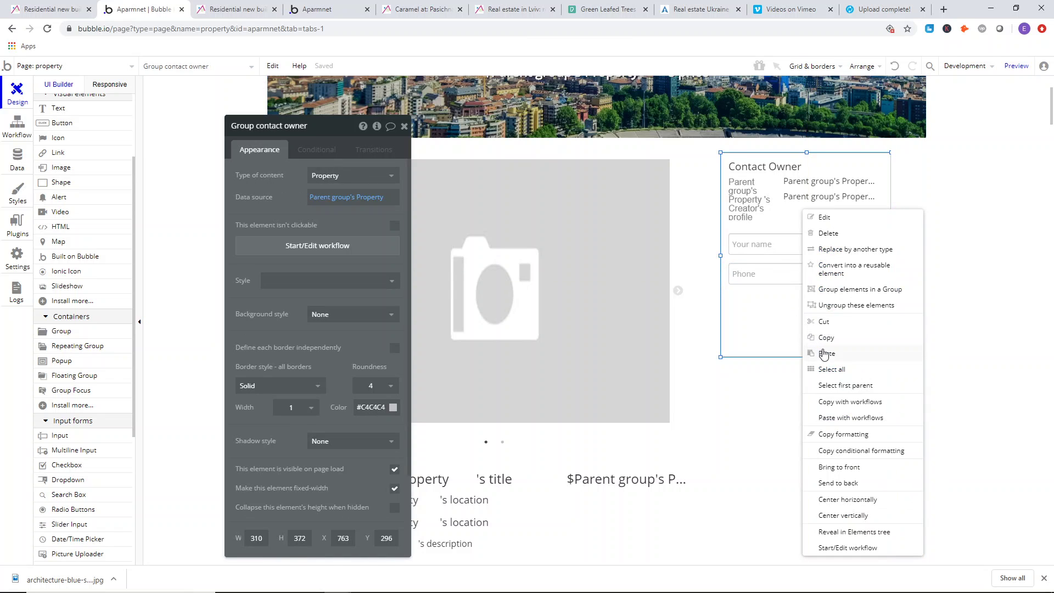
click(841, 353)
drag(768, 281, 762, 298)
- Following the reference form, set the duplicated input's placeholder to "E-mail" and rename the element "Input email"
click(236, 9)
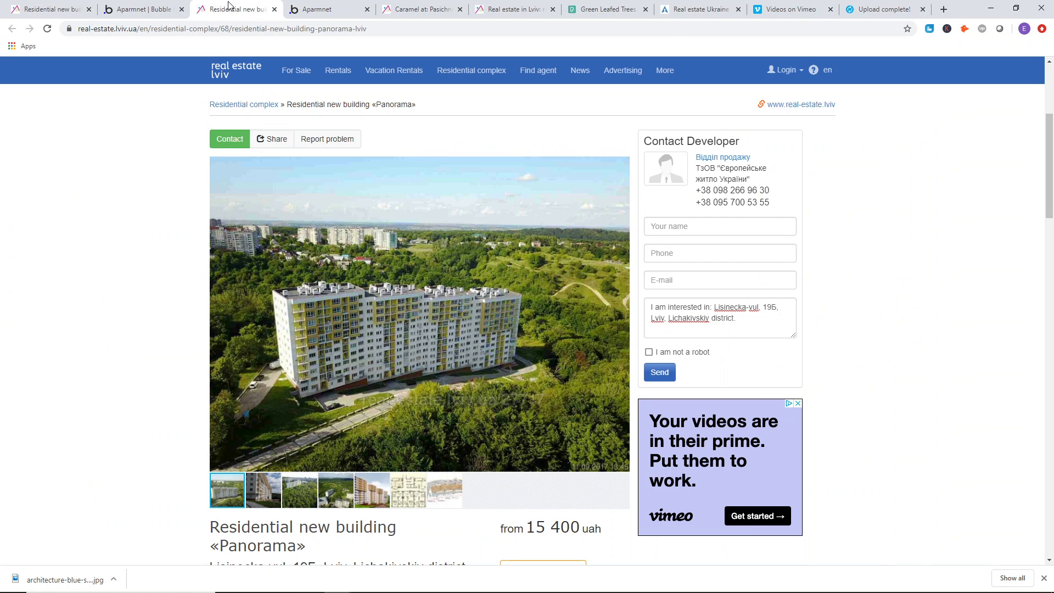
click(142, 5)
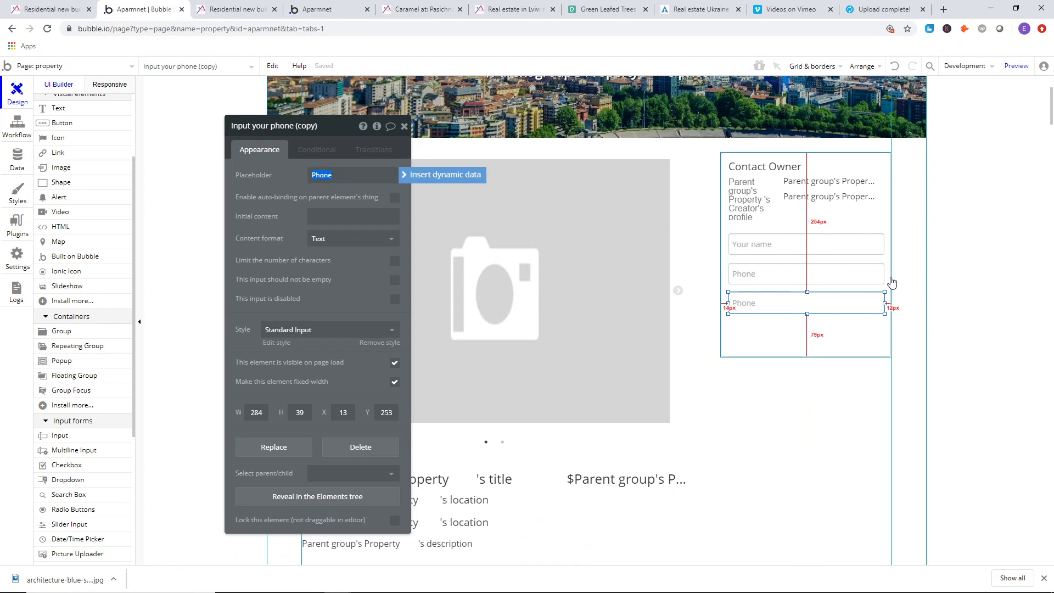
text(E-mail)
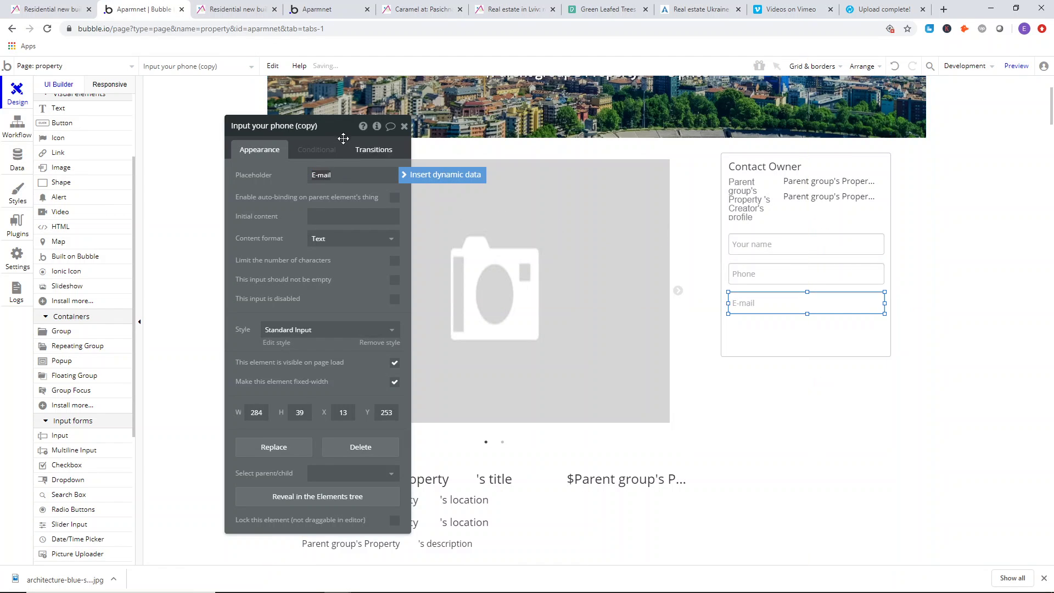
click(336, 127)
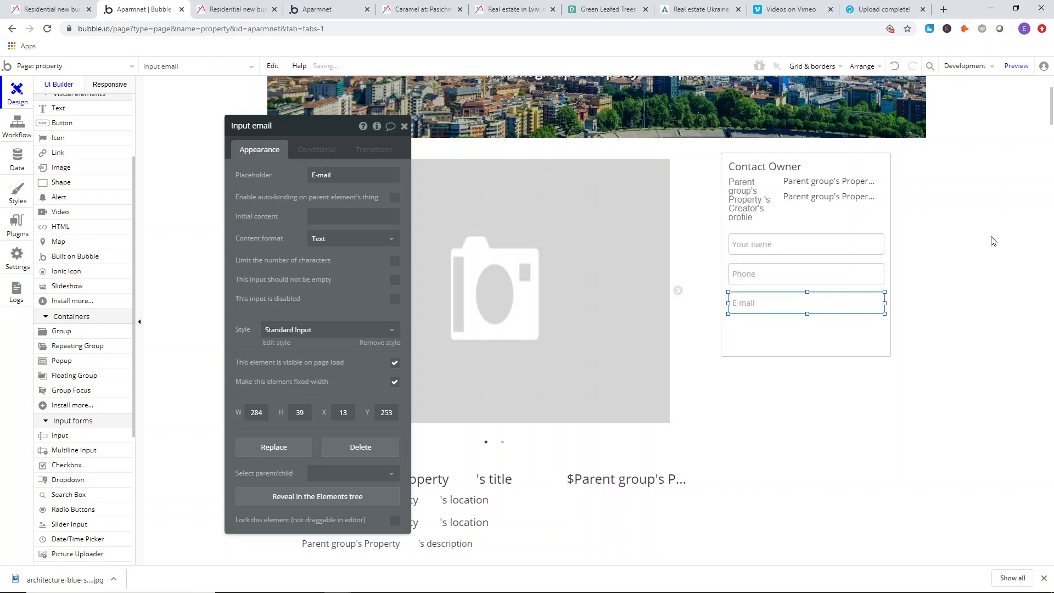
- Extend the Contact Owner box downward to about 433 px tall and check the reference form for the next field
click(824, 333)
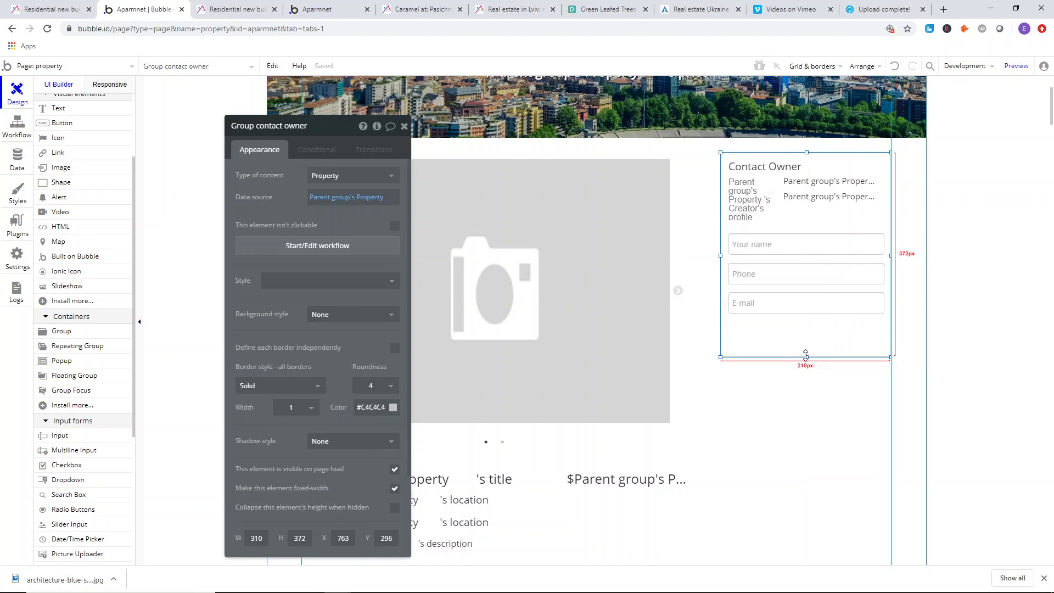
drag(806, 357, 806, 390)
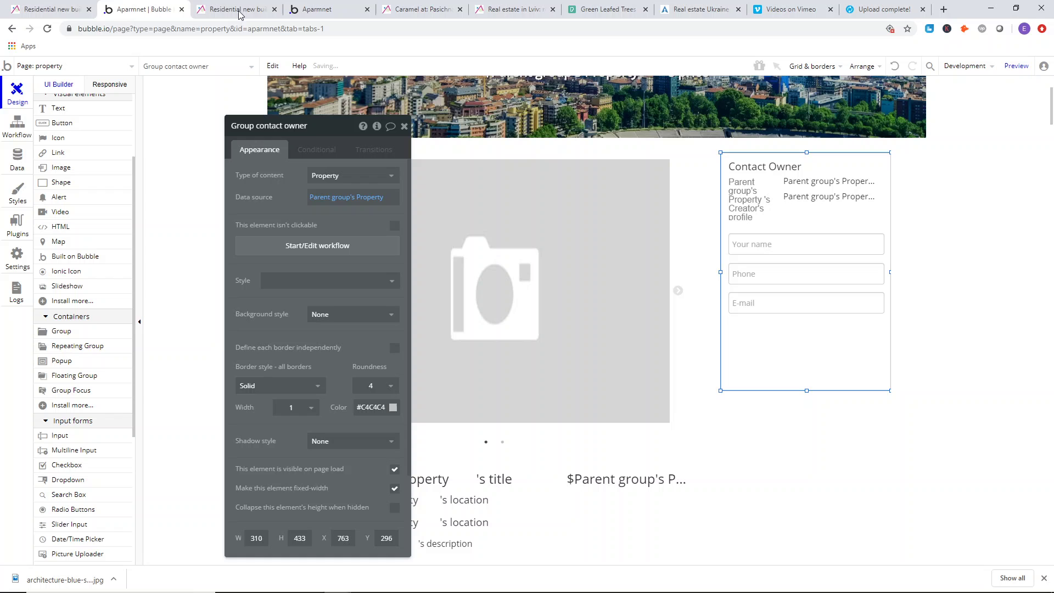
click(194, 5)
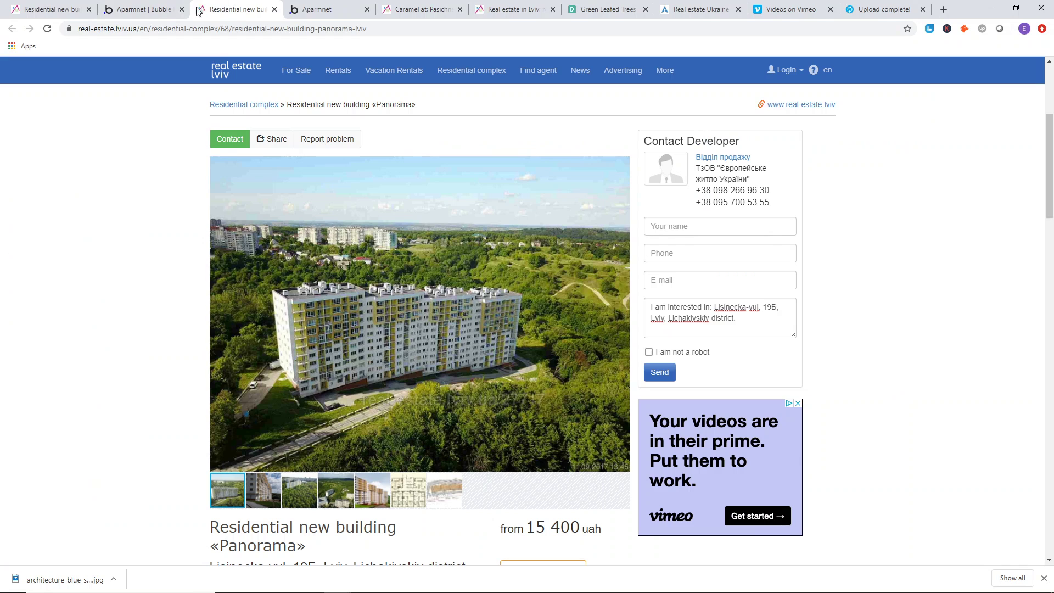
click(149, 5)
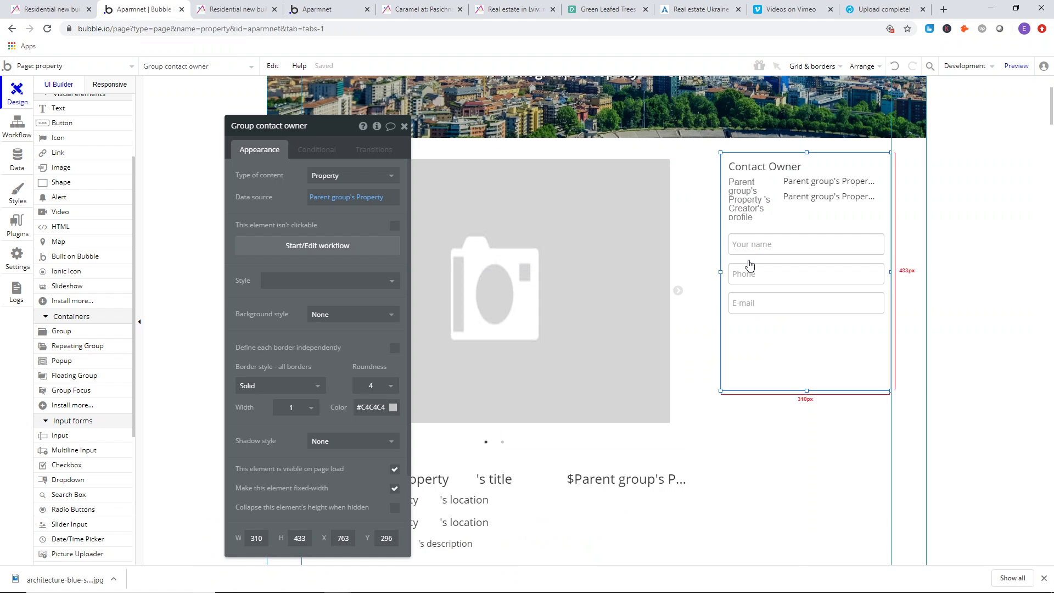
right_click(773, 311)
right_click(784, 340)
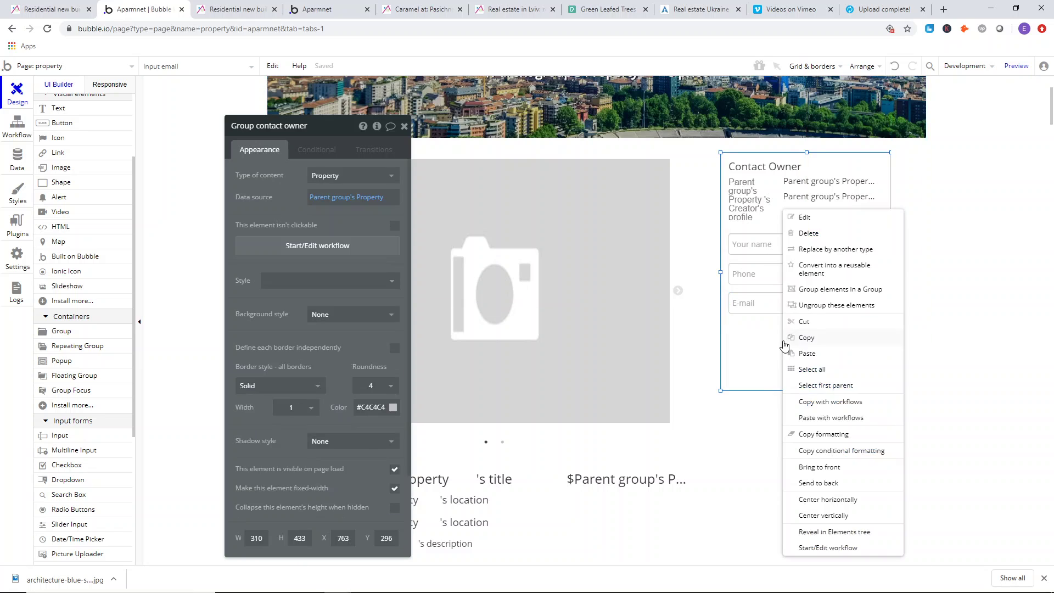
click(807, 353)
drag(763, 315, 755, 333)
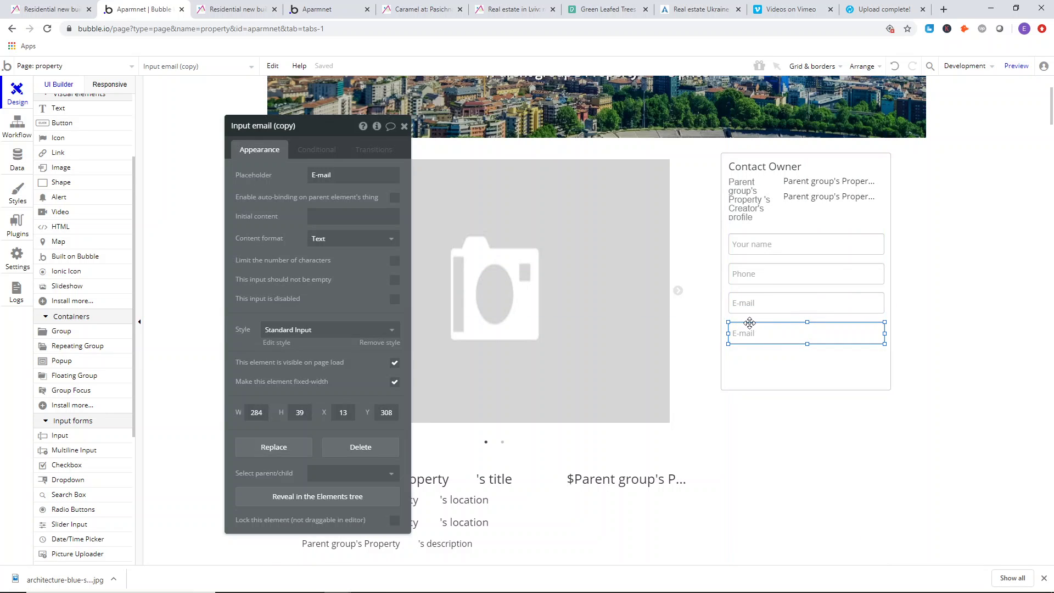
key(Delete)
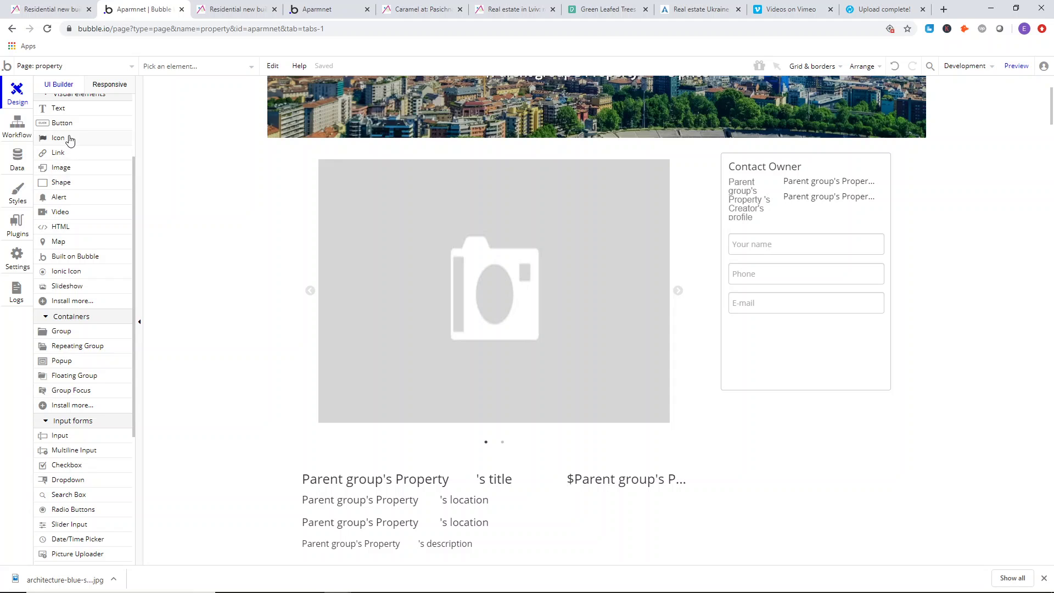
- Add a multiline input of about 284 by 65 px below the "E-mail" input, aligned with the other form fields
click(72, 455)
mouse_move(740, 332)
mouse_down()
mouse_move(785, 357)
mouse_move(757, 367)
mouse_up()
drag(739, 332, 727, 324)
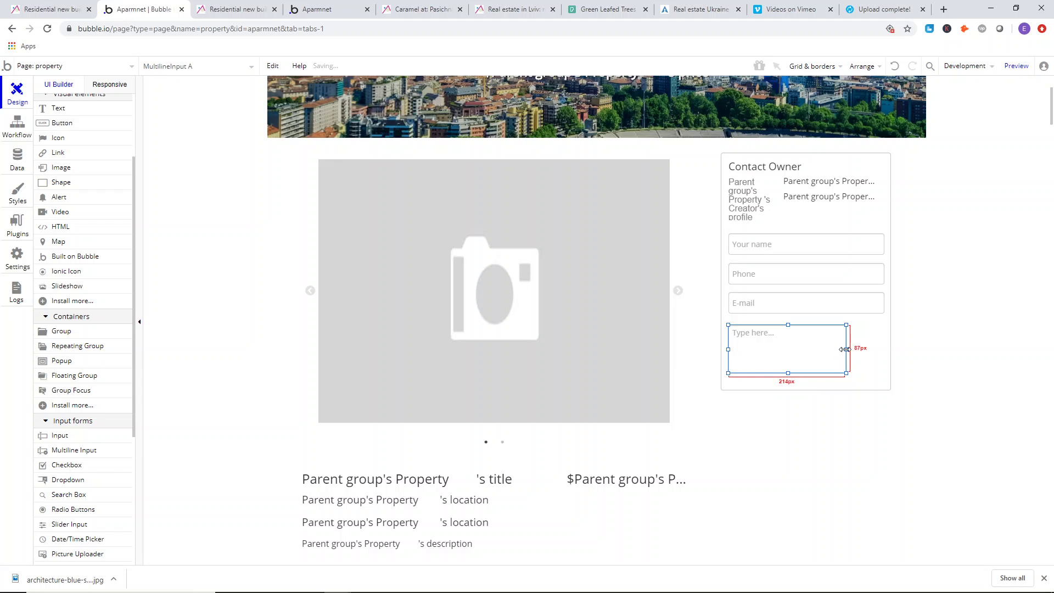
drag(845, 351, 884, 349)
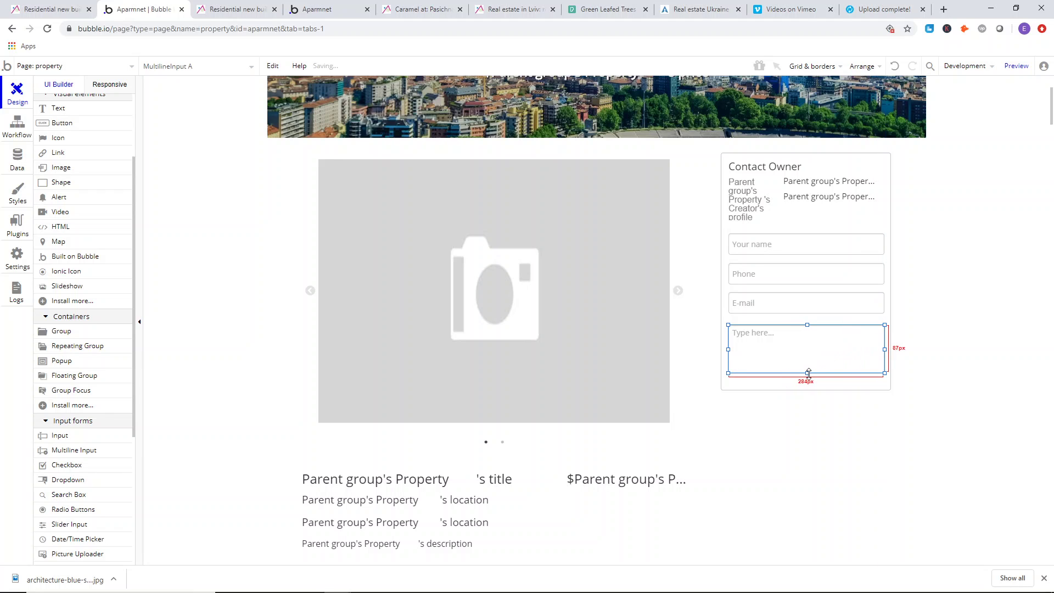
drag(809, 372, 809, 361)
- Rename the multiline input "MultilineInput note"
double_click(807, 339)
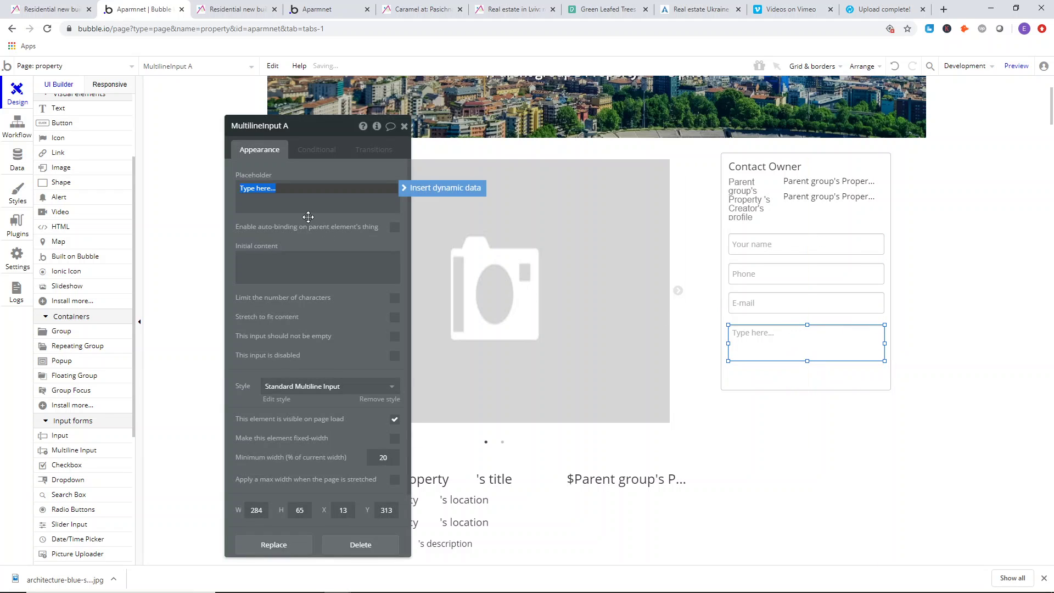
click(258, 125)
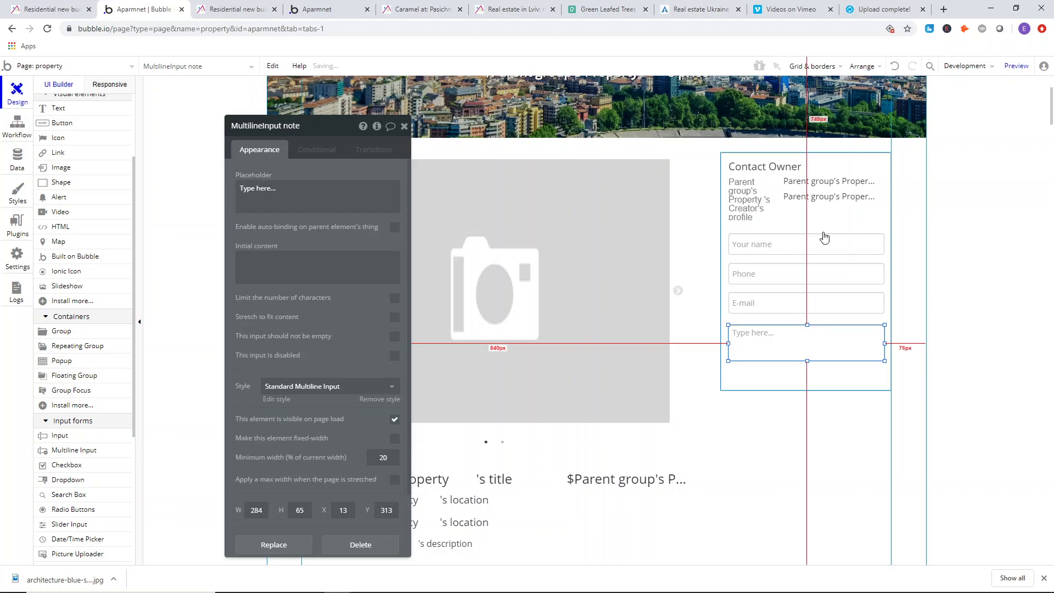
key(Tab)
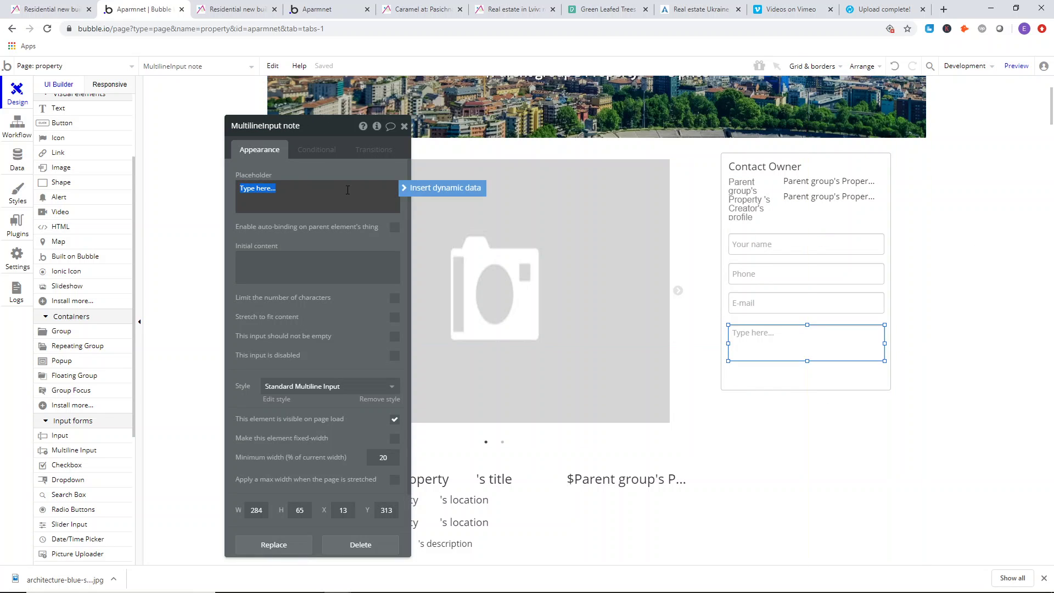
- Set the note input's placeholder to "I'm interested in" followed by the parent group's Property's title, and make the element fixed-width
key(BackSpace)
text(I)
key(Return)
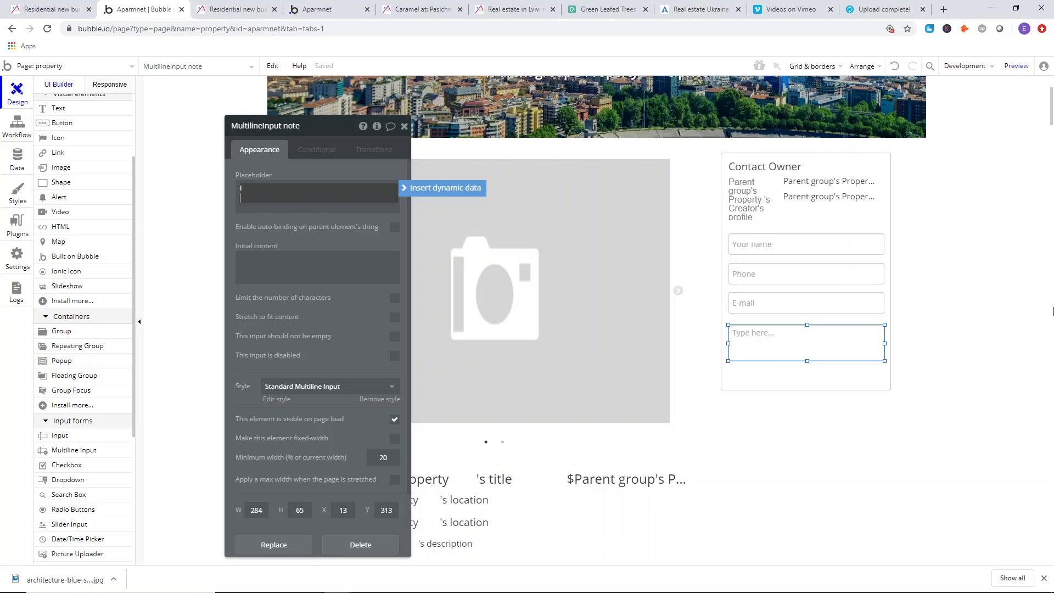
key(BackSpace)
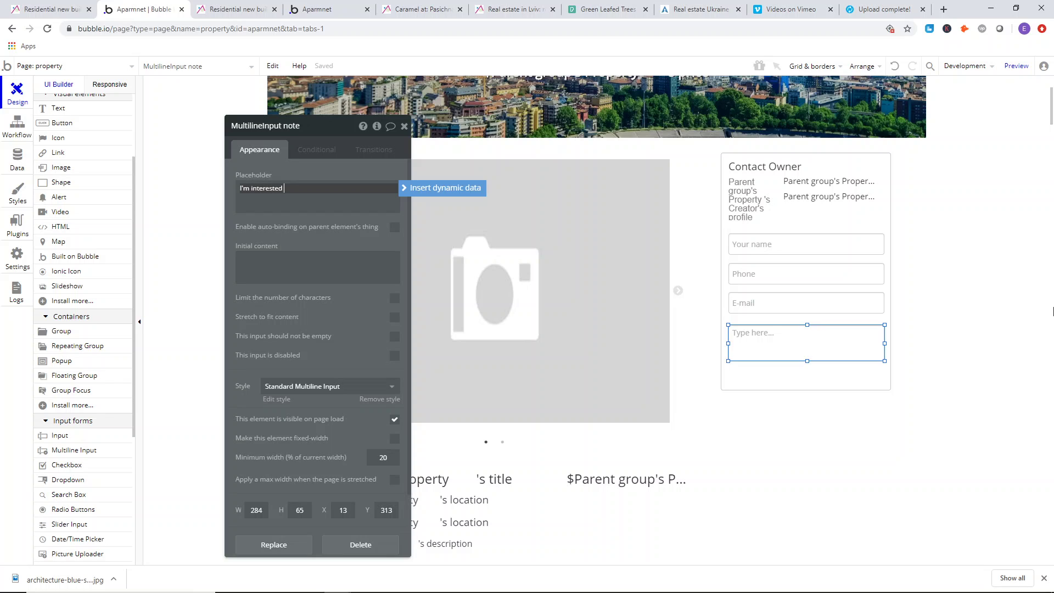
click(416, 191)
click(353, 217)
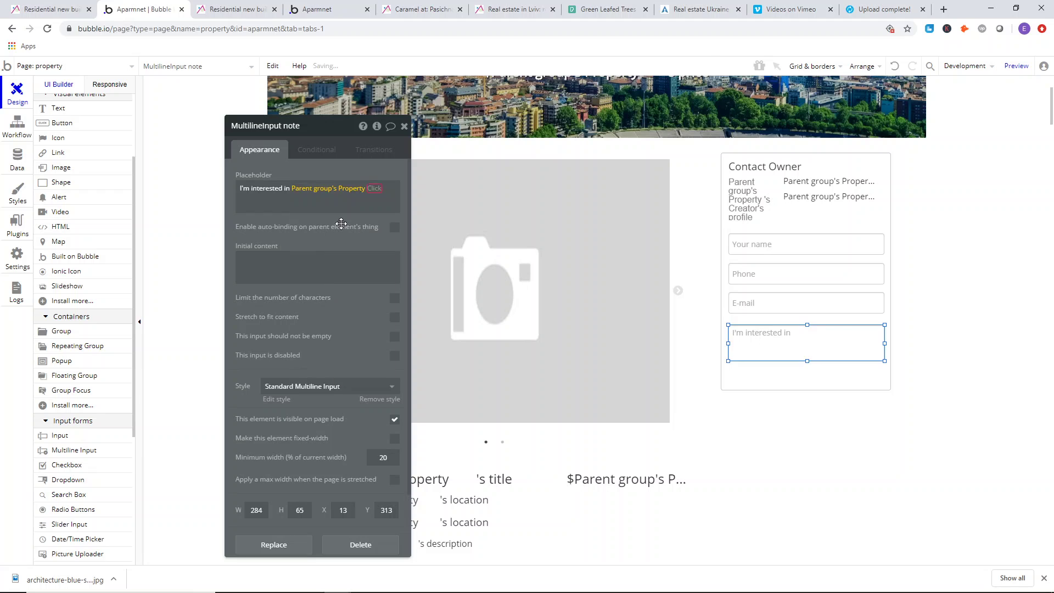
click(285, 375)
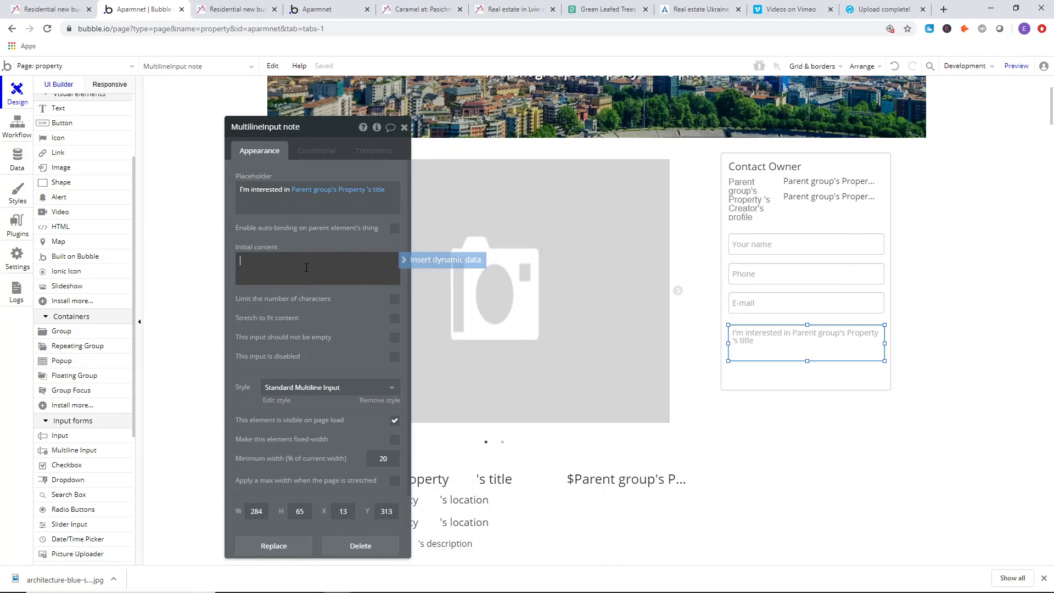
drag(326, 332, 324, 311)
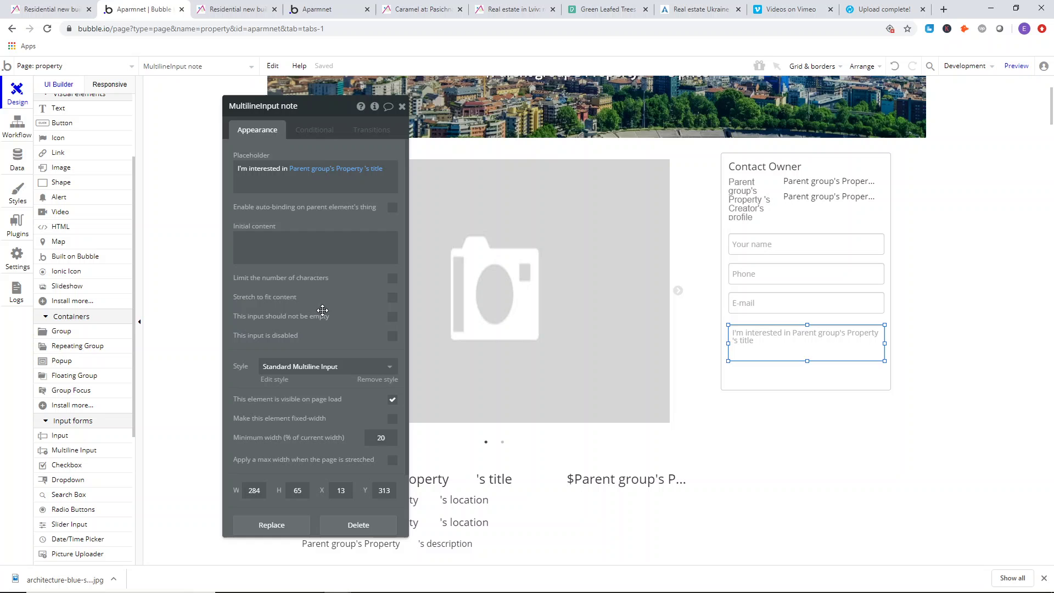
click(392, 418)
- Extend the Contact Owner box to about 512 px tall and check the send button in the reference form
click(753, 378)
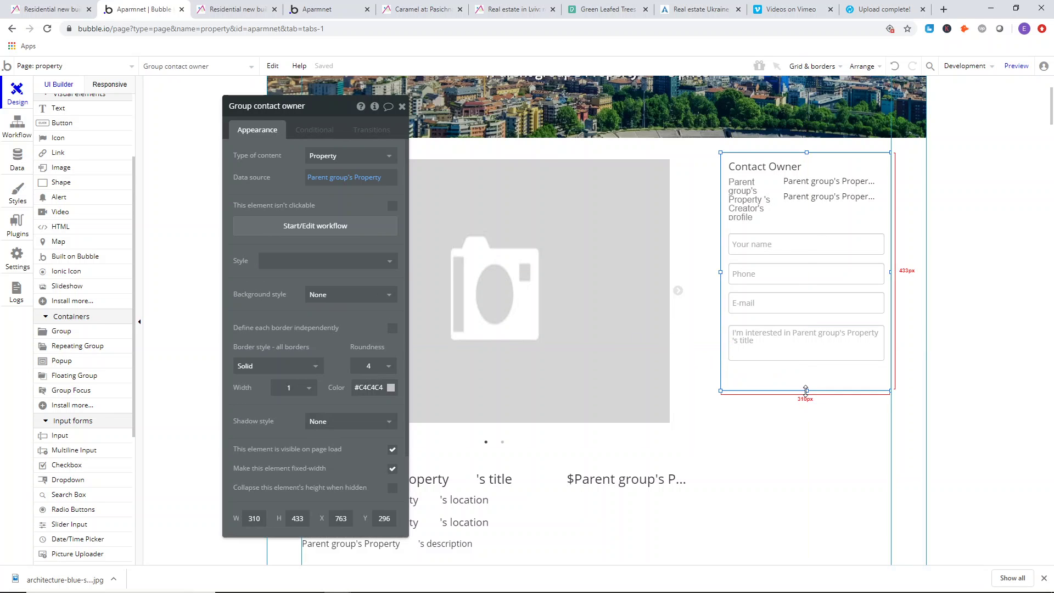
drag(806, 390, 806, 434)
click(242, 9)
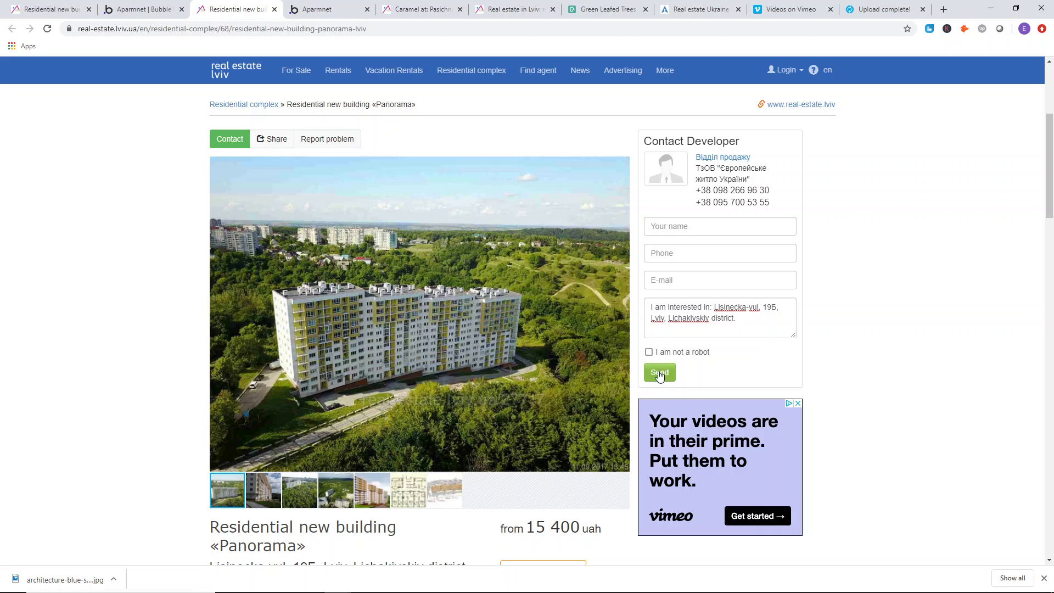
click(157, 6)
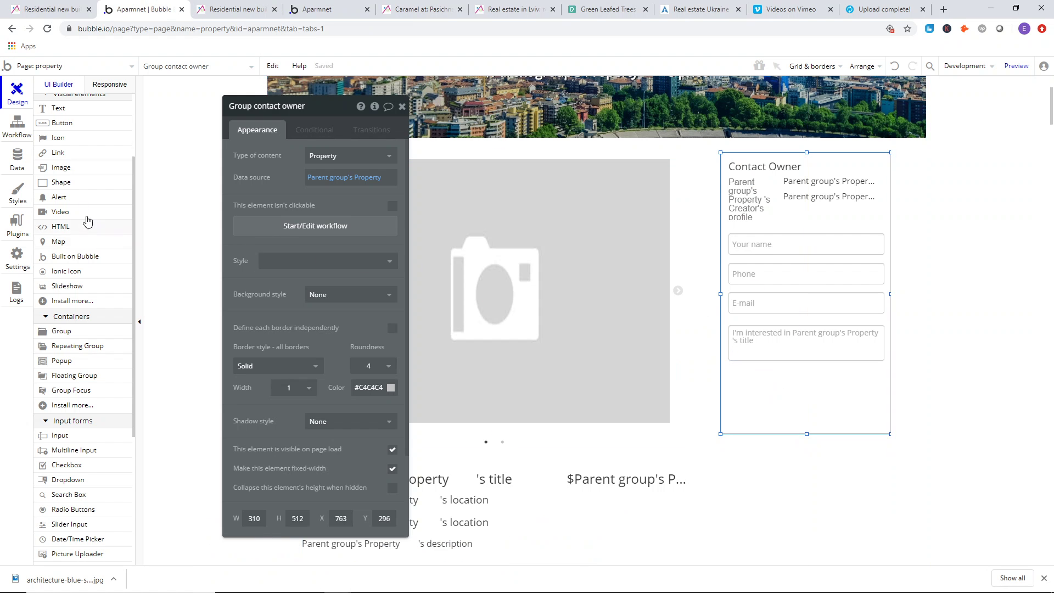
- Add a button of about 284 by 44 px below the note input and shorten the Contact Owner box to end just beneath it
click(69, 127)
mouse_move(758, 372)
mouse_down()
mouse_move(856, 398)
mouse_move(793, 388)
mouse_move(884, 382)
mouse_up()
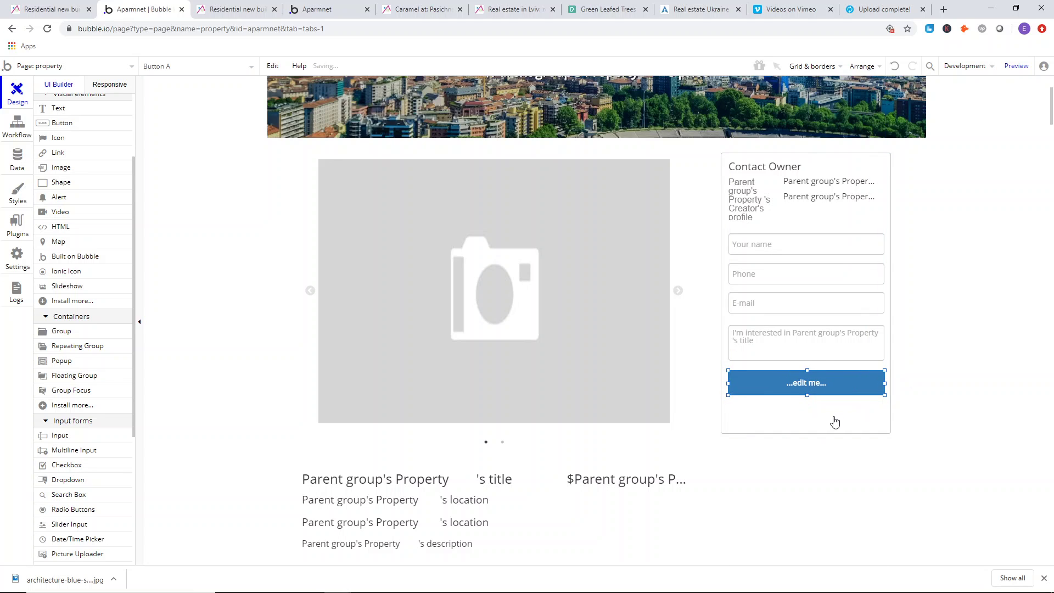
click(834, 423)
drag(807, 434, 806, 409)
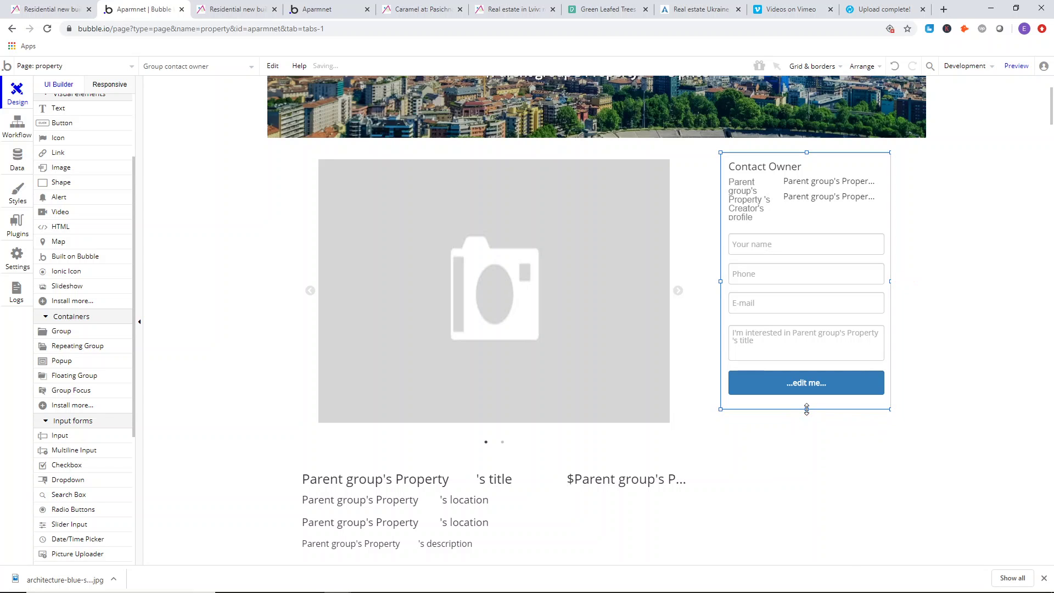
- Apply the Success Button style to the new button and detach the style so its formatting can be edited directly
double_click(810, 385)
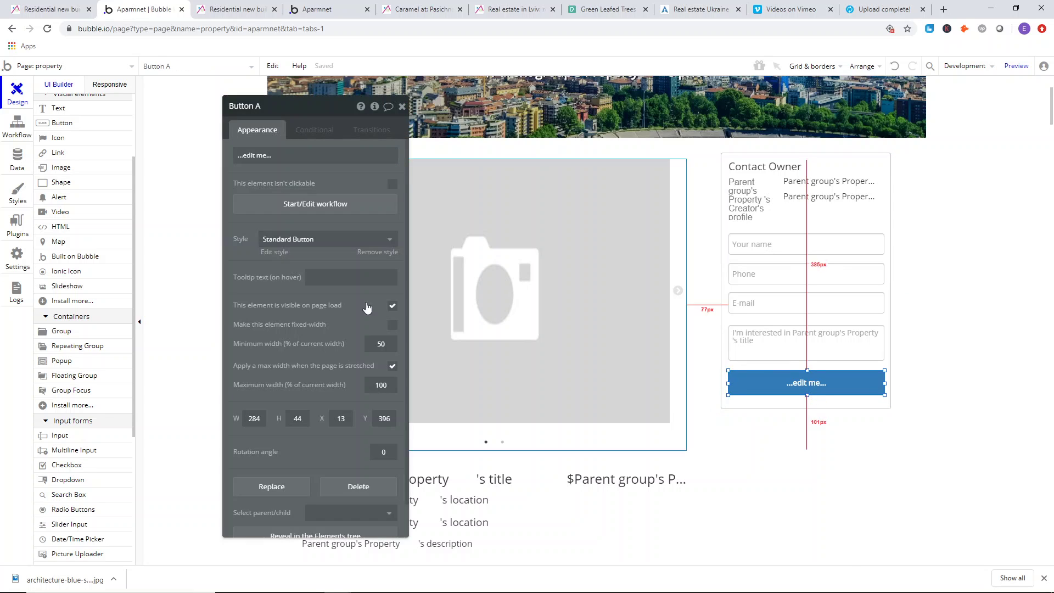
click(299, 239)
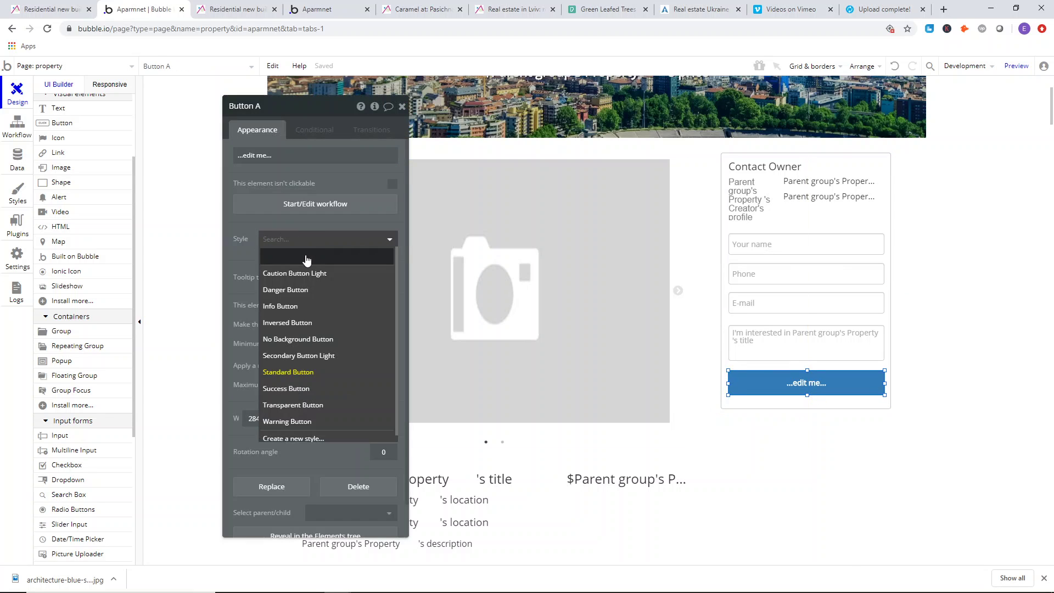
click(294, 388)
click(377, 251)
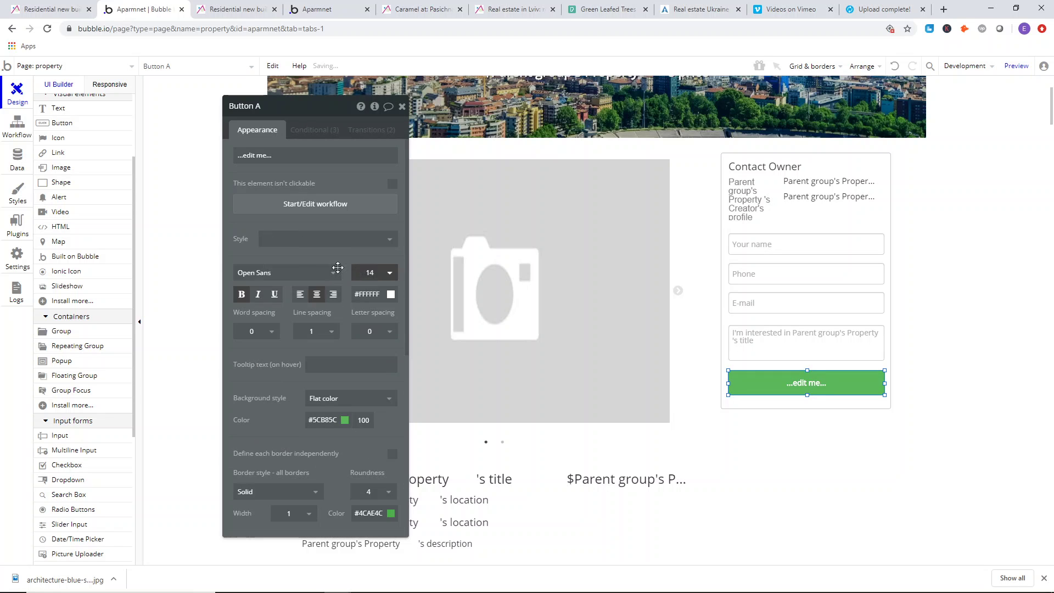
- Turn off bold for the green button's text and set its label to "Send"
scroll(282, 357, down, 3)
scroll(286, 242, up, 4)
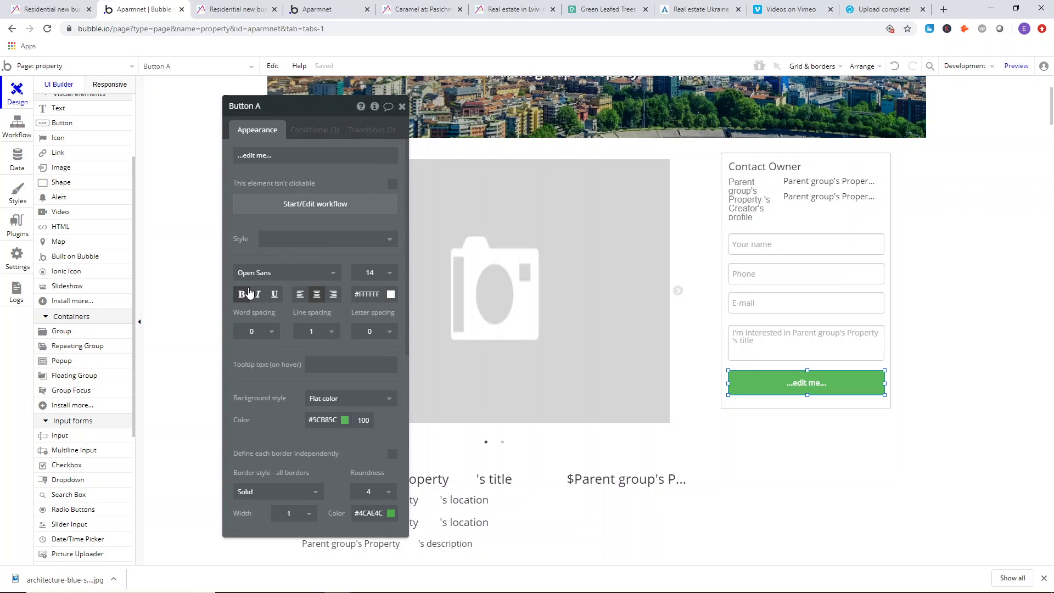
click(242, 295)
click(174, 186)
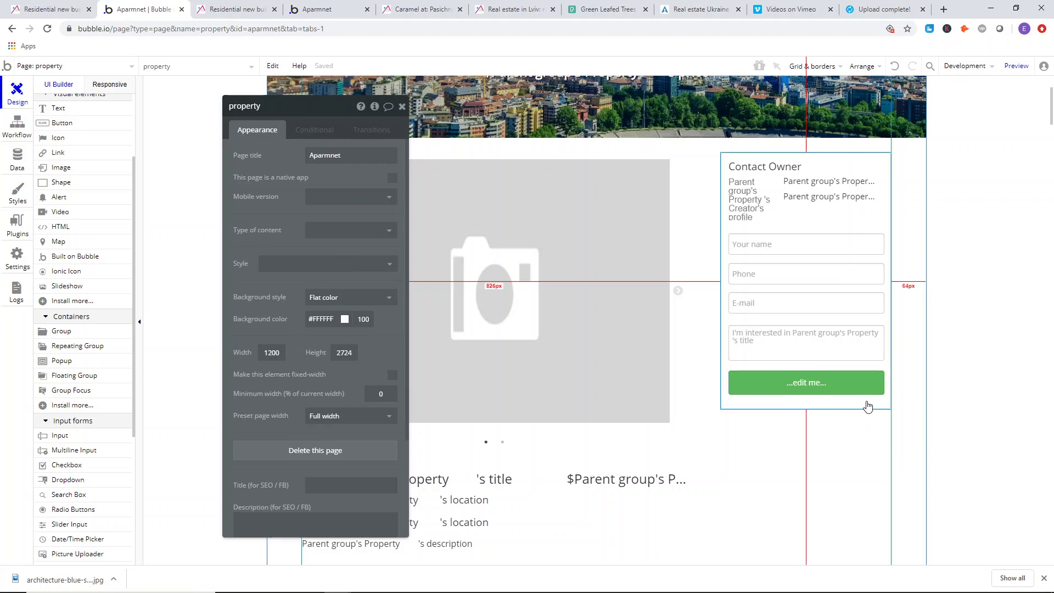
click(807, 382)
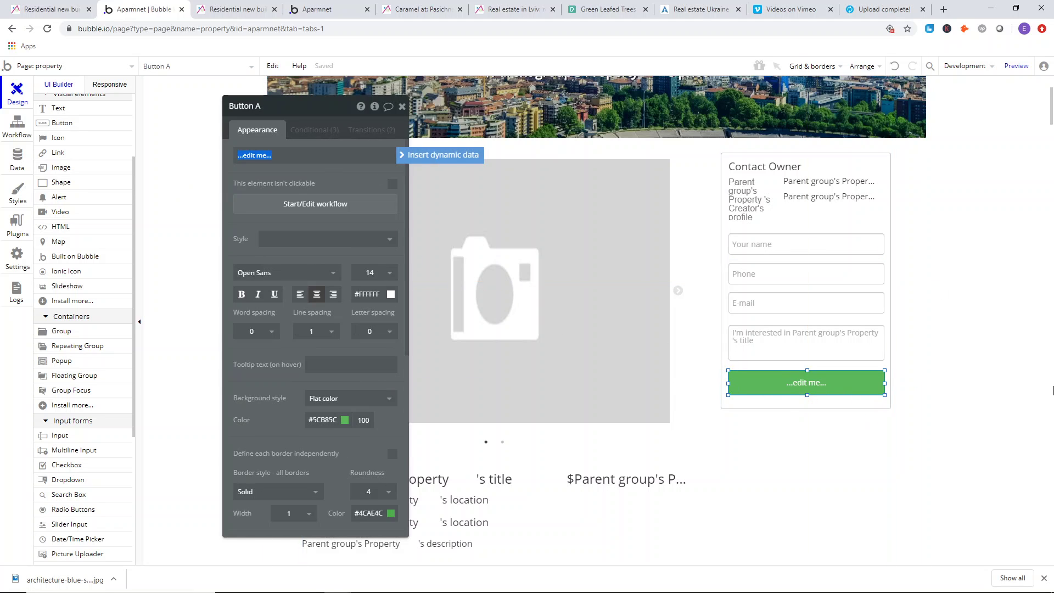
text(Send)
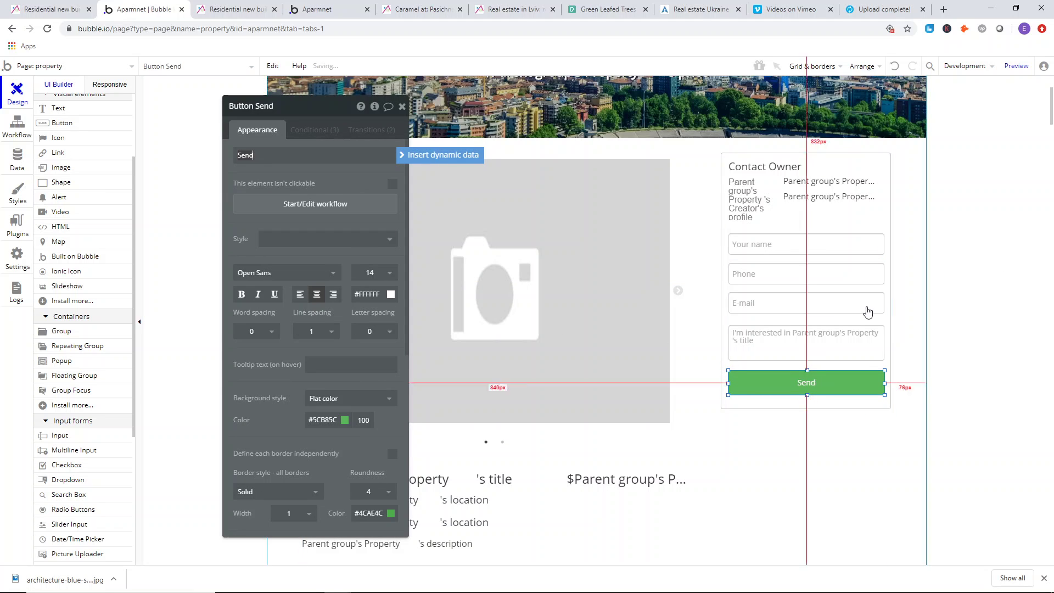
- Set the font size of the green Send button's text to 15
click(403, 107)
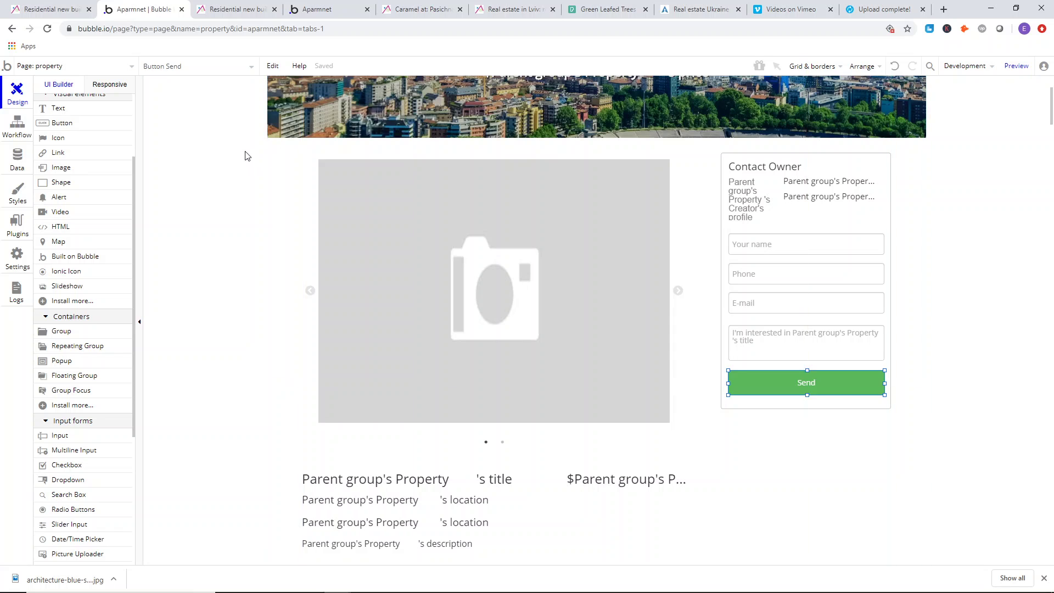
double_click(820, 394)
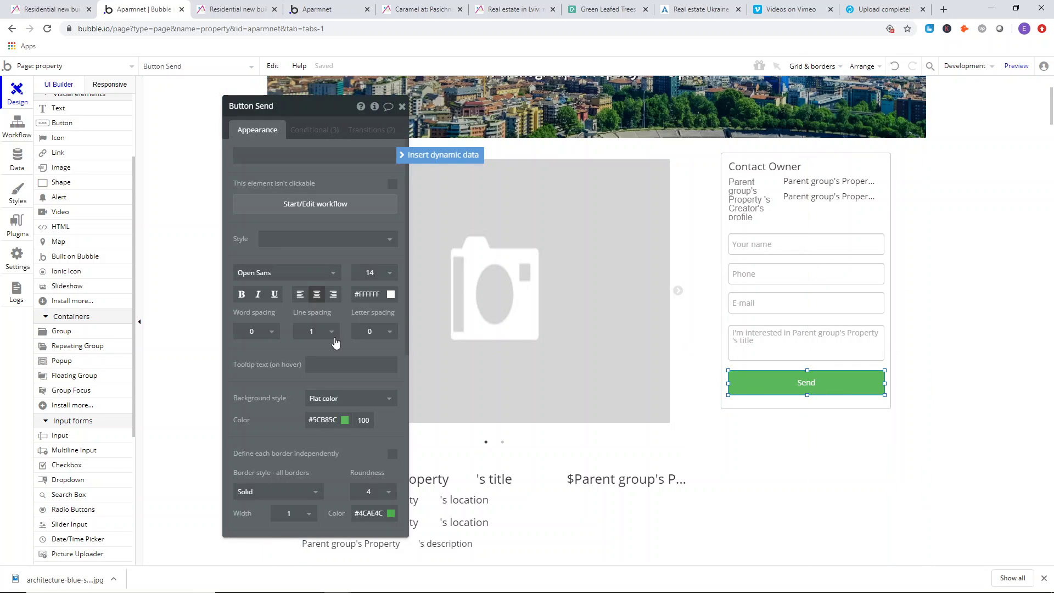
click(369, 273)
text(15)
key(Return)
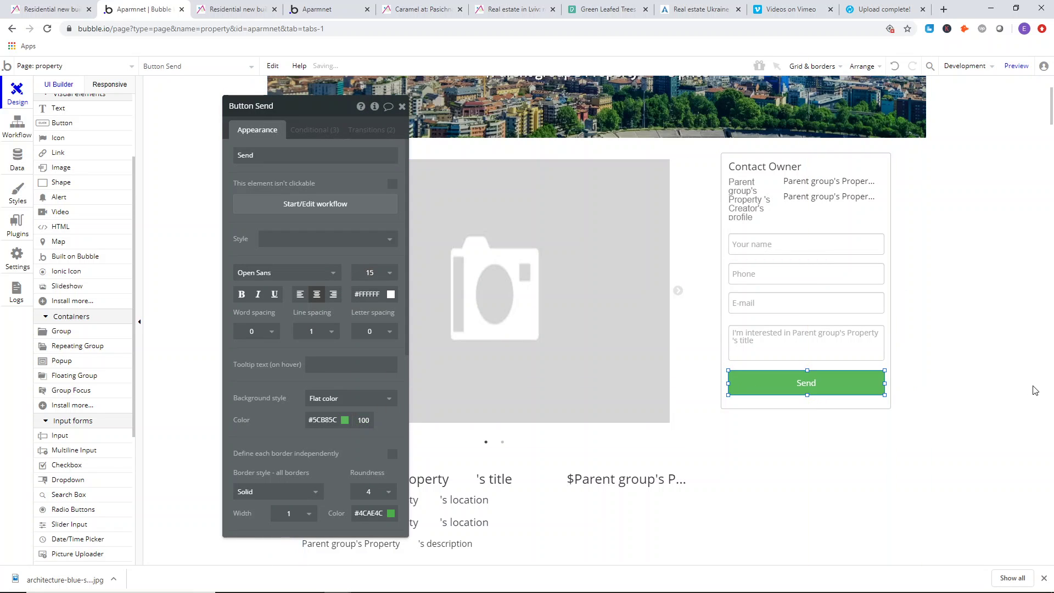
click(177, 150)
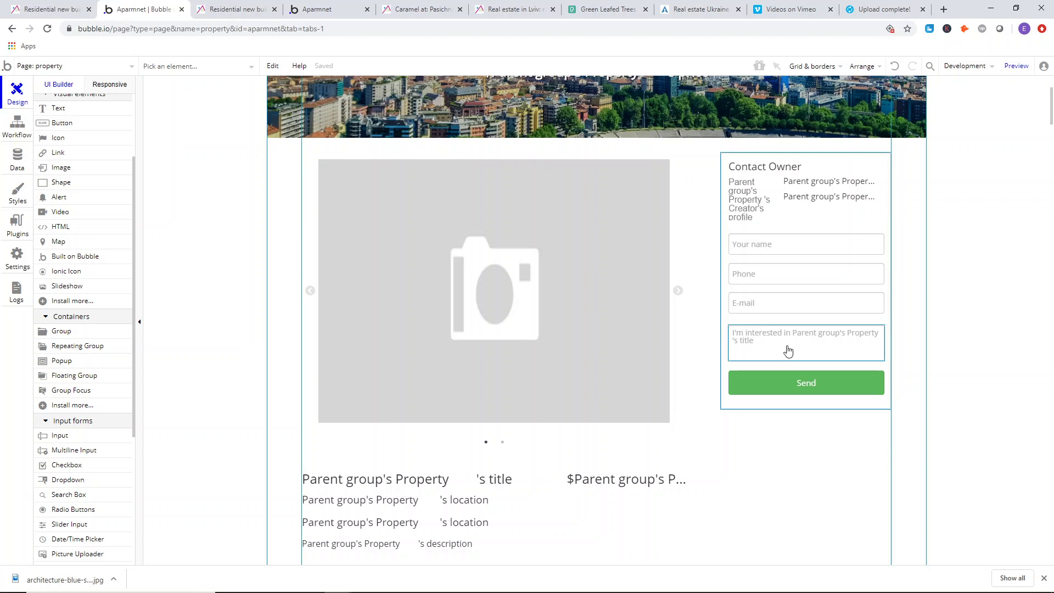
double_click(774, 384)
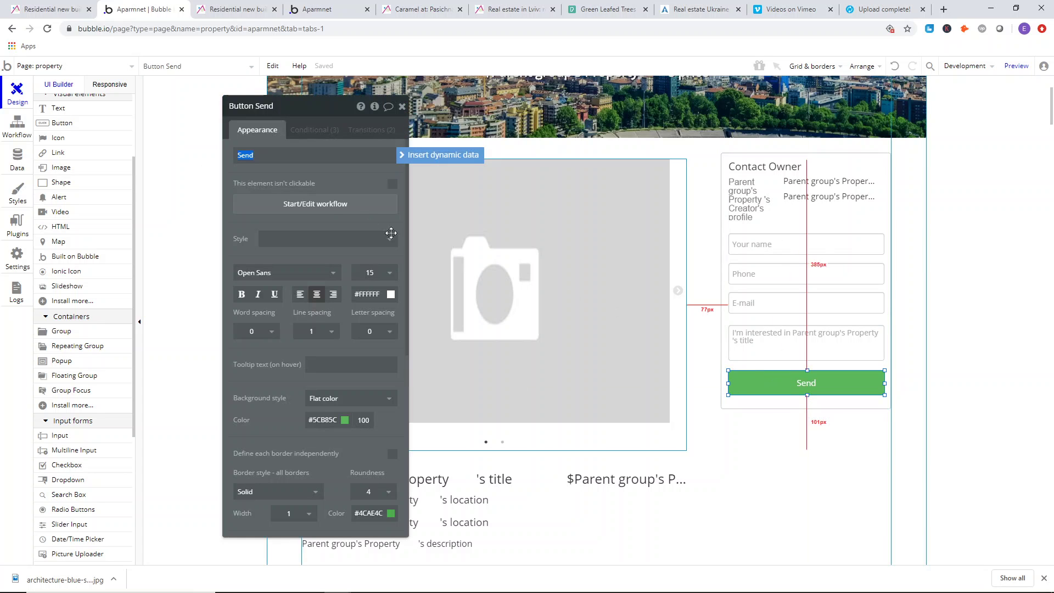
click(187, 123)
scroll(430, 209, down, 10)
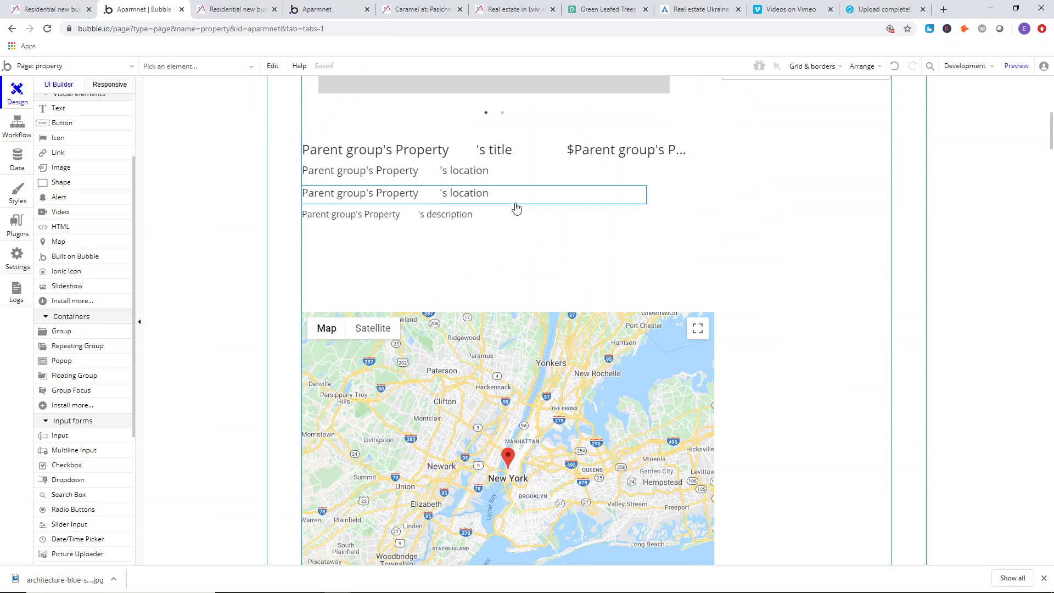
scroll(517, 211, up, 1)
scroll(593, 216, down, 7)
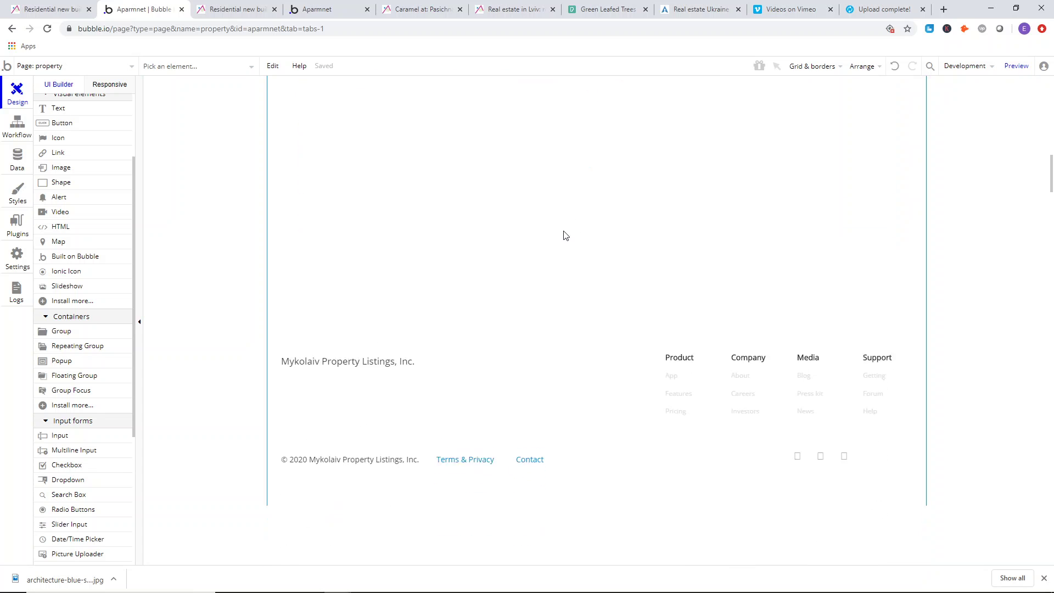
scroll(567, 219, up, 8)
scroll(566, 207, up, 10)
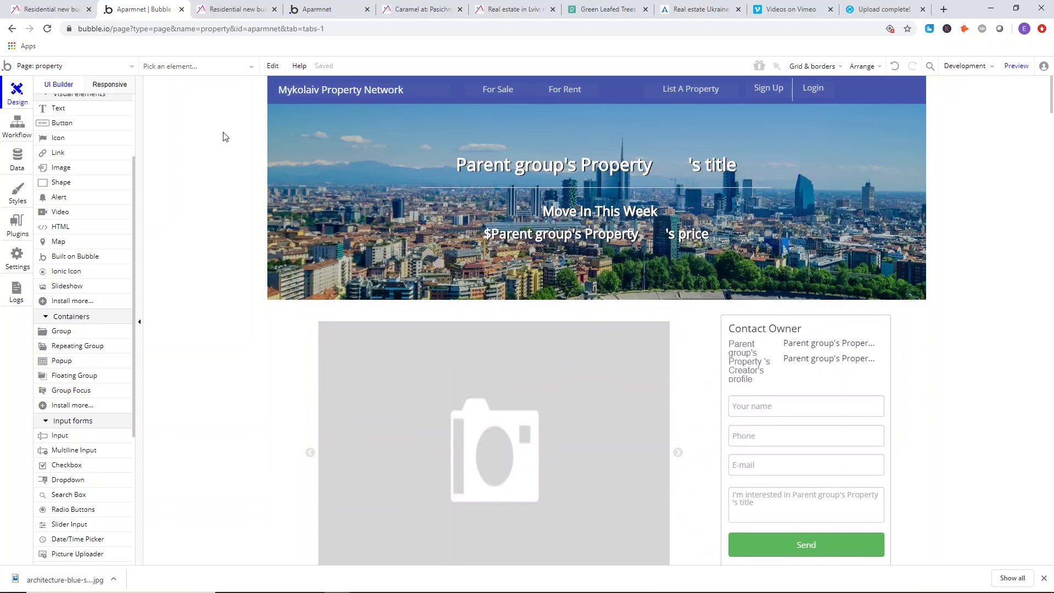